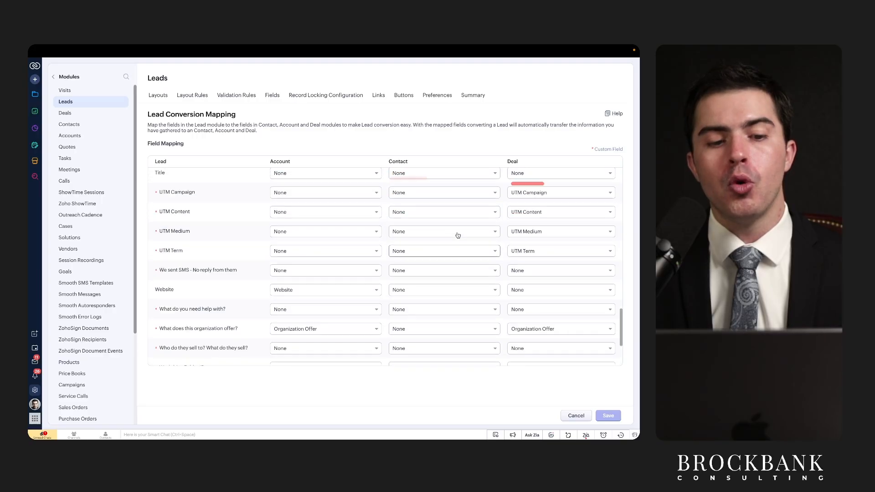
Step: Examine which account, contact and deal fields the lead fields map to in the Lead Conversion Mapping table
scroll(457, 235, down, 3)
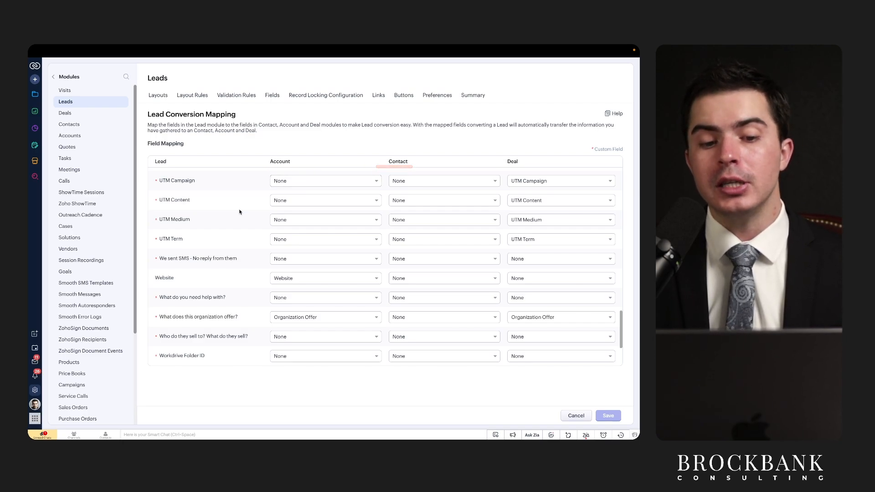
scroll(270, 204, up, 1)
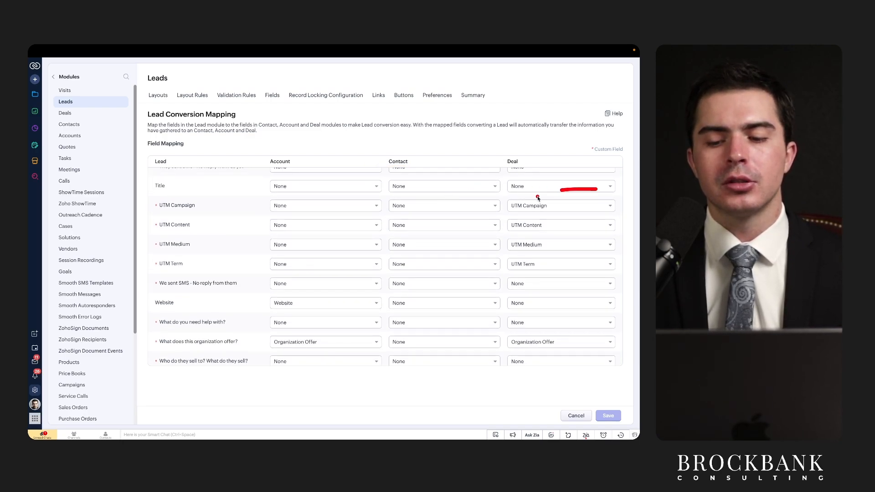
scroll(397, 260, up, 10)
scroll(396, 260, up, 10)
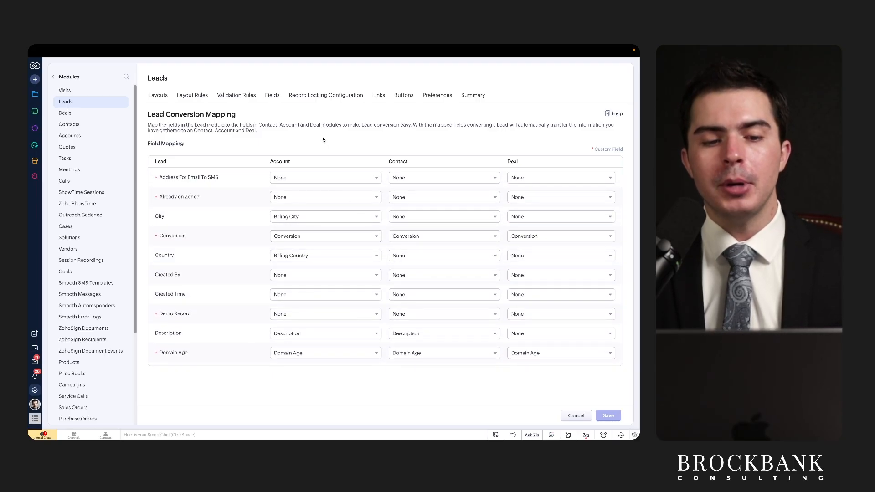
Step: Set the open lead conversion to add to the matching existing contact and create a new deal for the account
click(180, 64)
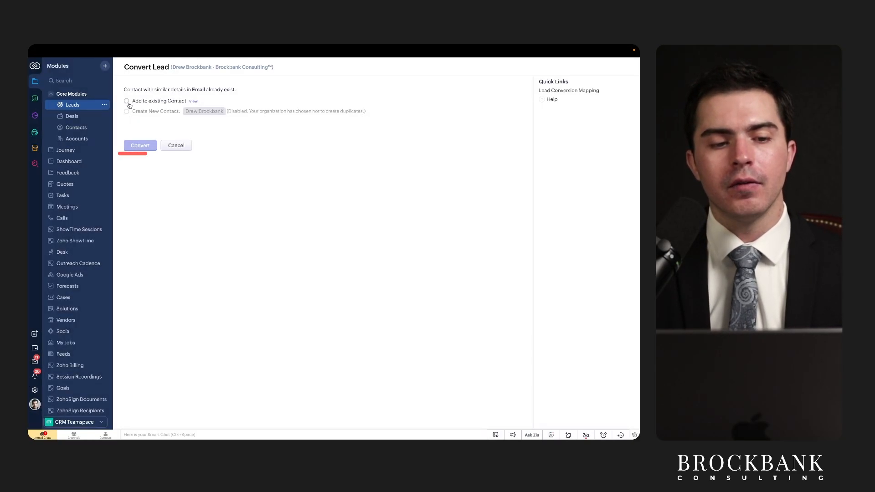
click(127, 101)
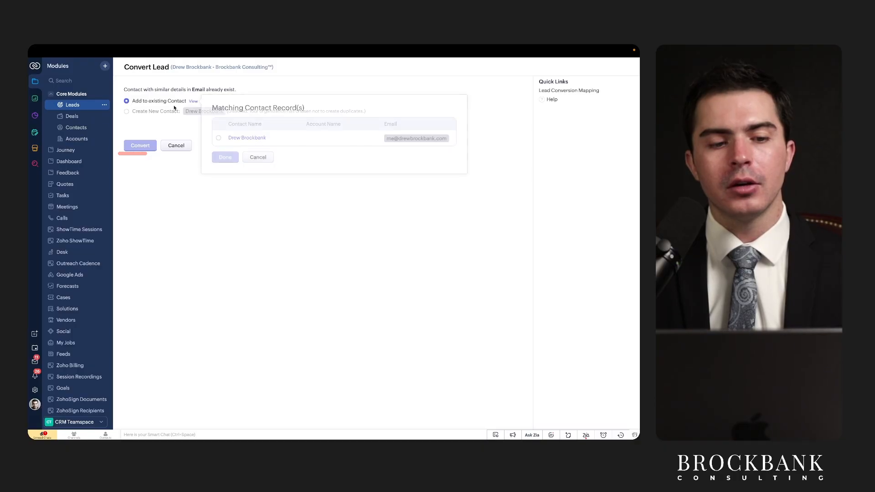
click(219, 138)
click(224, 157)
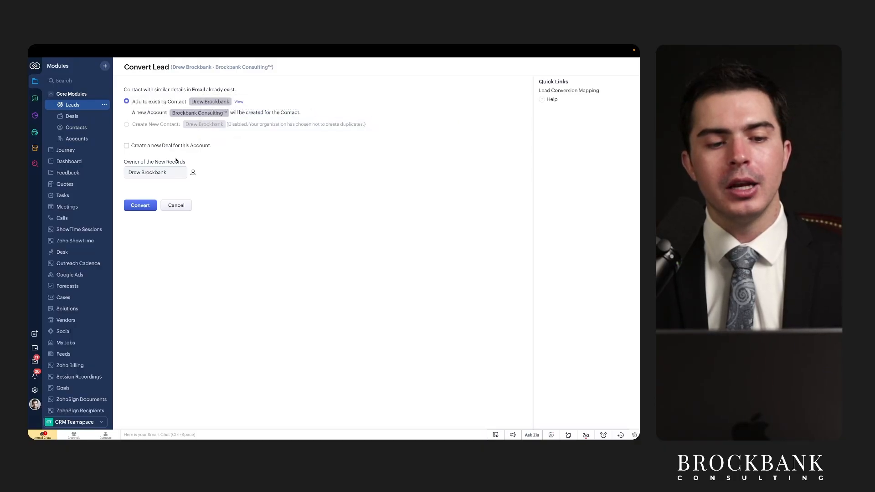
click(127, 146)
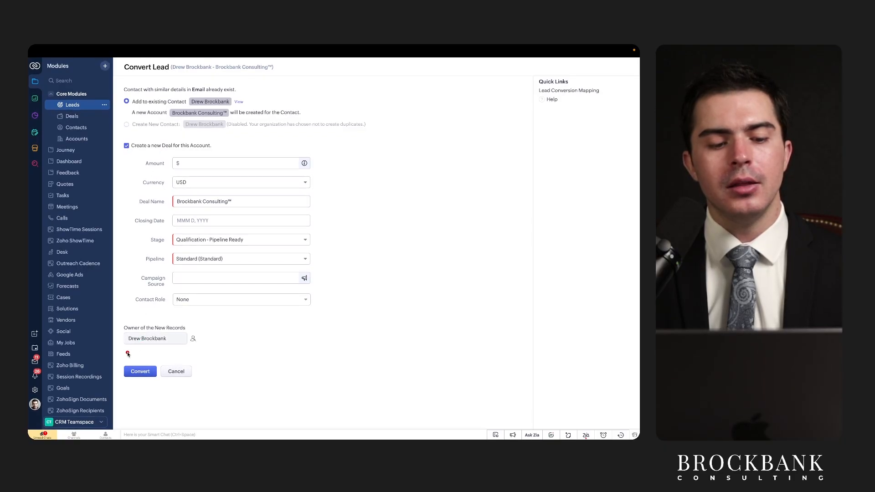
drag(122, 383, 169, 383)
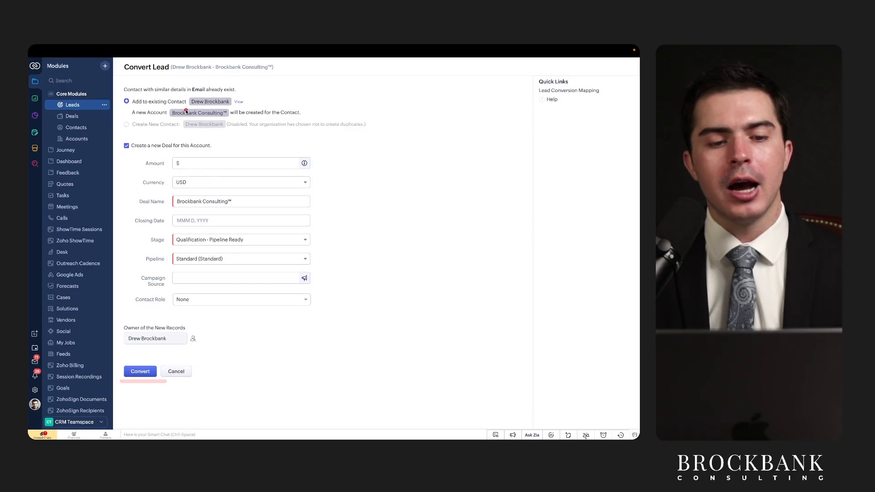
drag(115, 103, 223, 104)
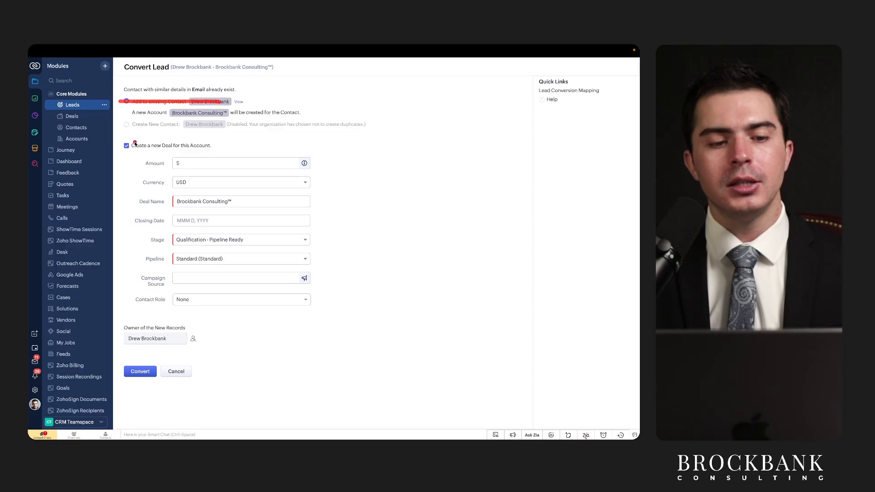
drag(121, 149, 201, 148)
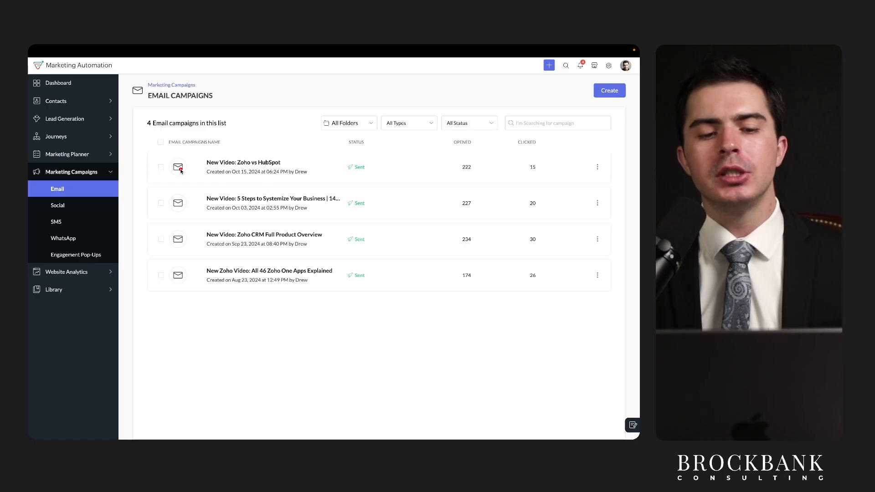
Step: Open the "New Video: Zoho vs HubSpot" email campaign in Marketing Automation and view its configuration
drag(181, 171, 340, 172)
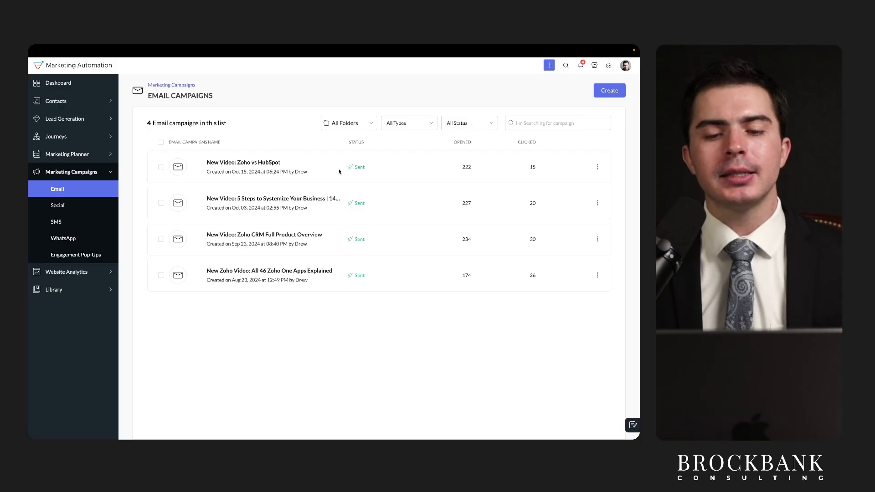
click(265, 162)
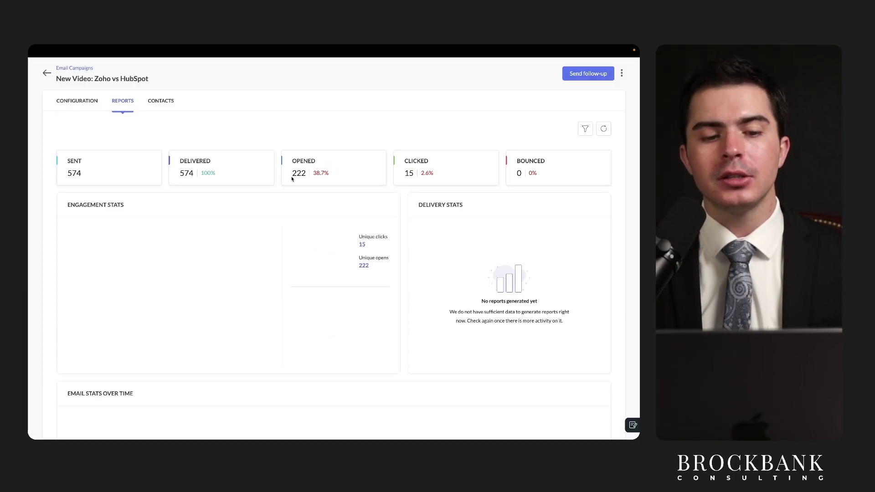
click(81, 100)
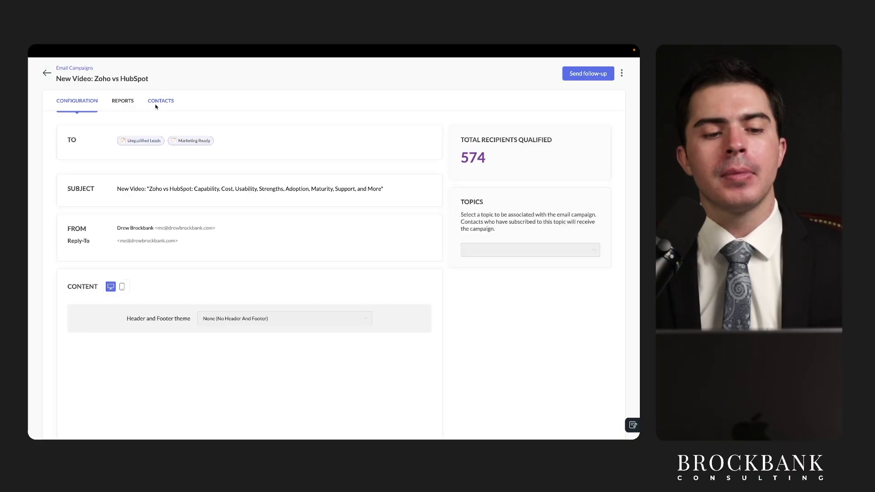
Step: Examine the campaign's email content preview, from the video headline and thumbnail to the consultation offer and footer
scroll(213, 250, down, 5)
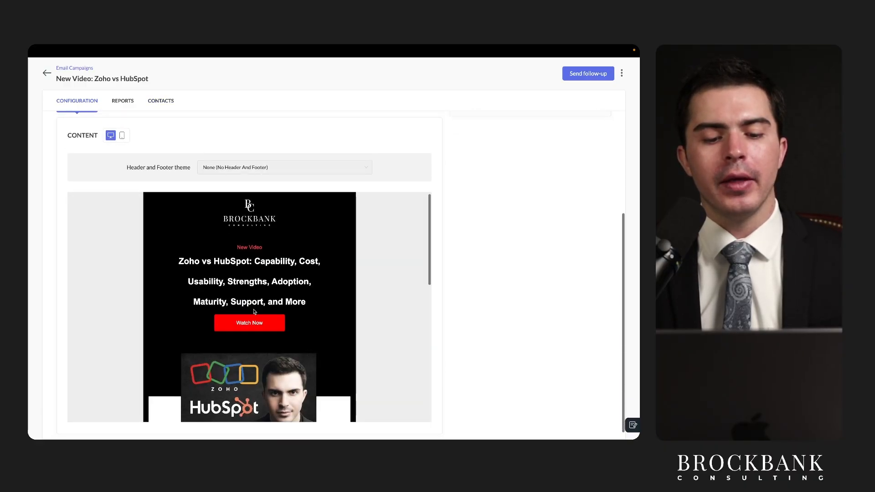
scroll(254, 312, down, 8)
scroll(254, 312, up, 9)
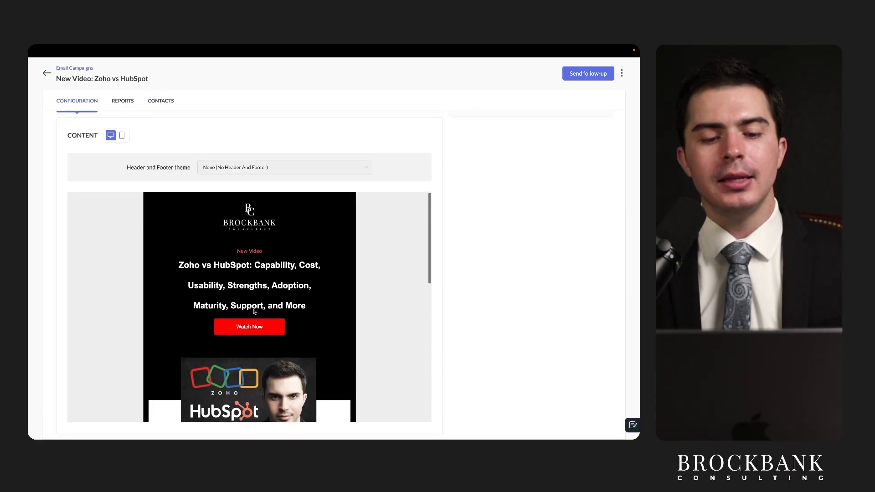
scroll(475, 305, down, 1)
scroll(299, 285, down, 4)
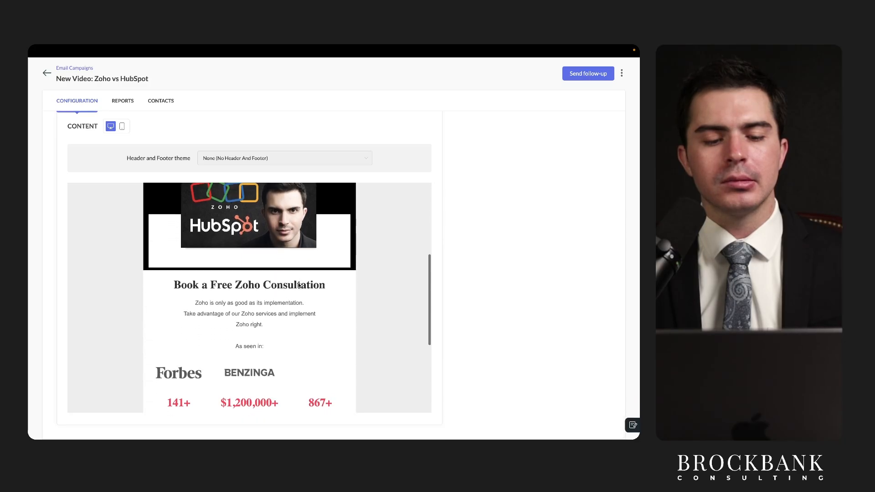
scroll(298, 284, down, 4)
scroll(298, 285, up, 8)
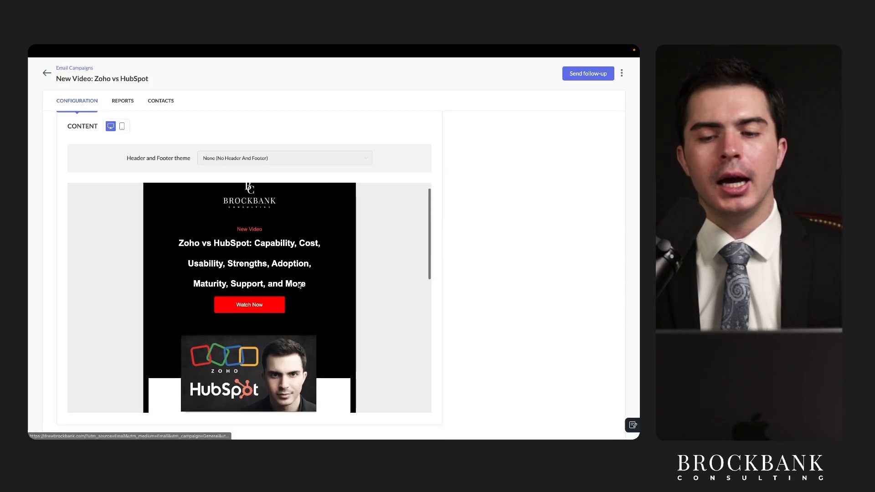
drag(364, 199, 274, 223)
scroll(284, 280, down, 3)
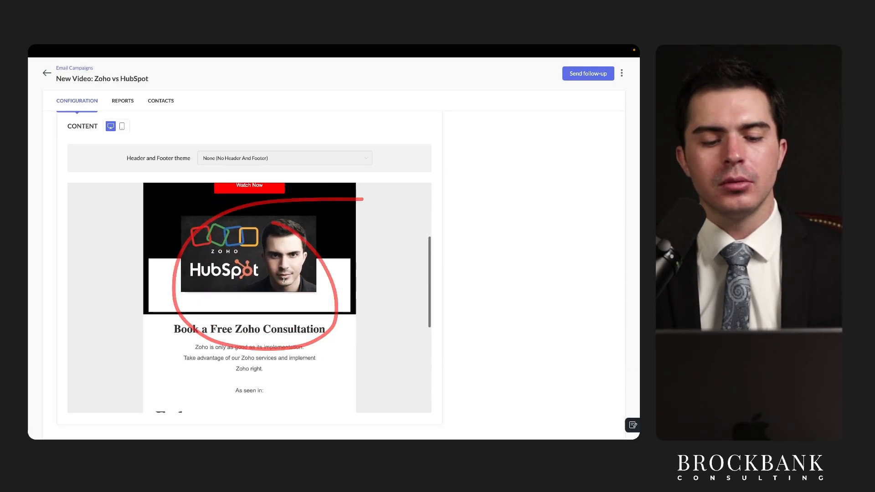
drag(375, 220, 356, 230)
scroll(323, 216, down, 5)
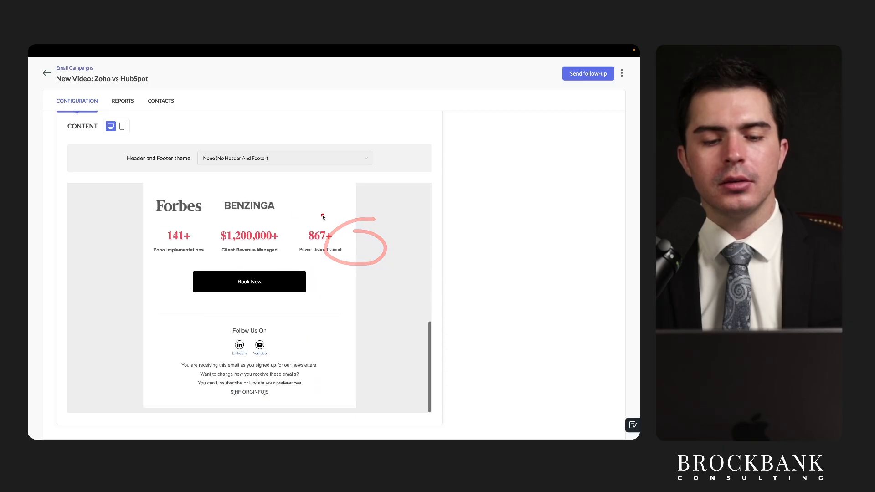
mouse_move(353, 198)
mouse_down()
mouse_move(318, 199)
mouse_move(351, 215)
mouse_up()
scroll(351, 281, up, 6)
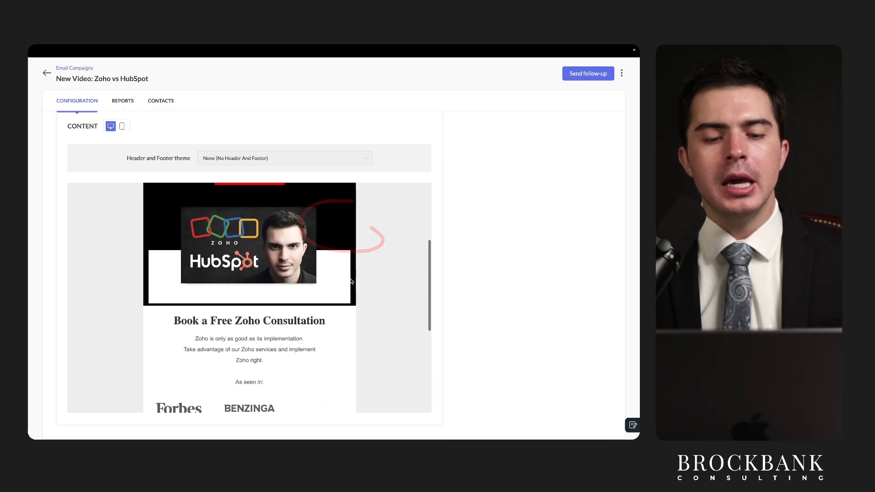
scroll(352, 283, up, 3)
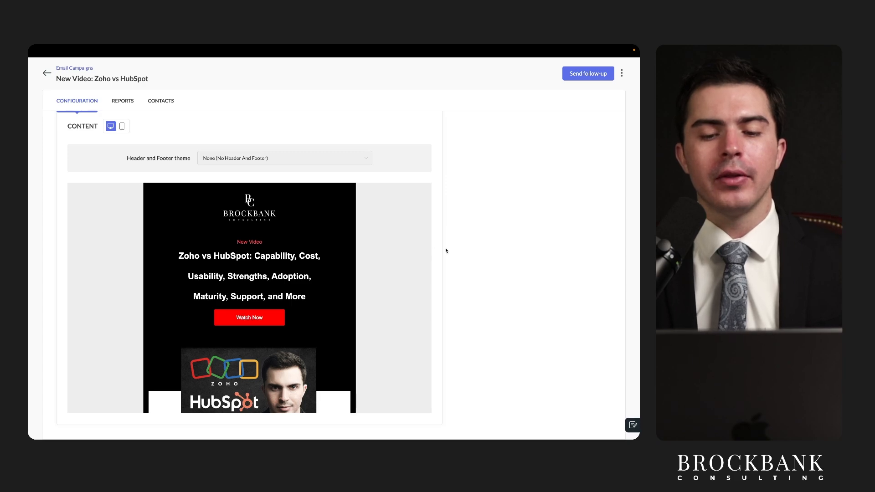
scroll(428, 267, down, 2)
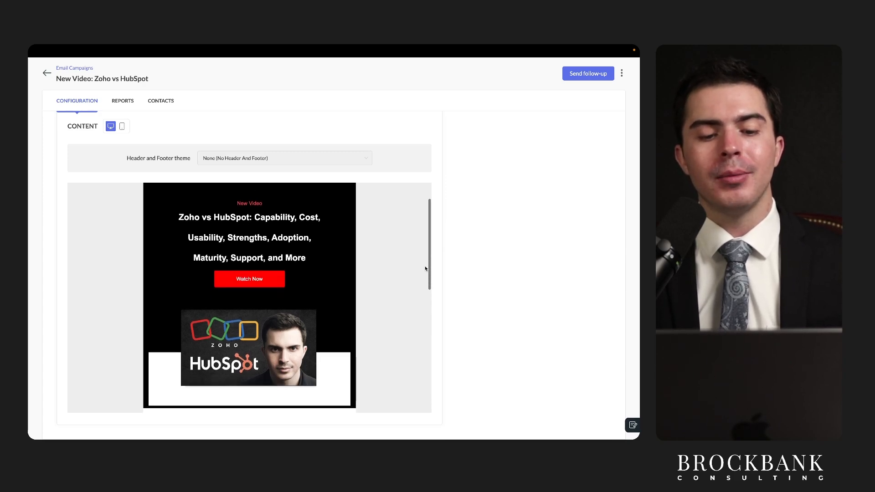
scroll(426, 269, up, 2)
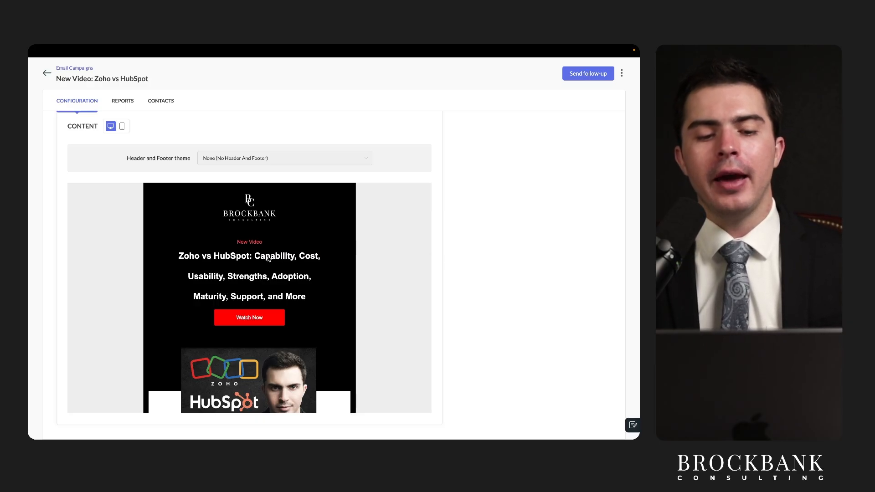
drag(170, 267, 326, 265)
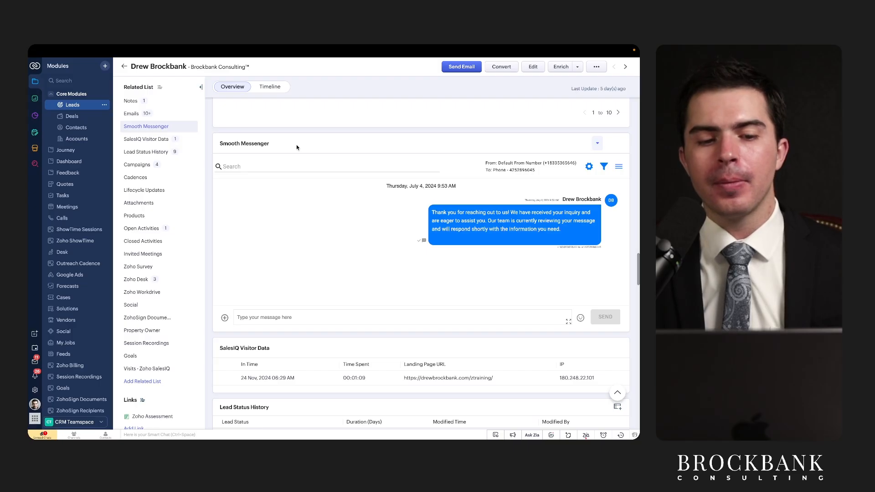
drag(217, 149, 296, 150)
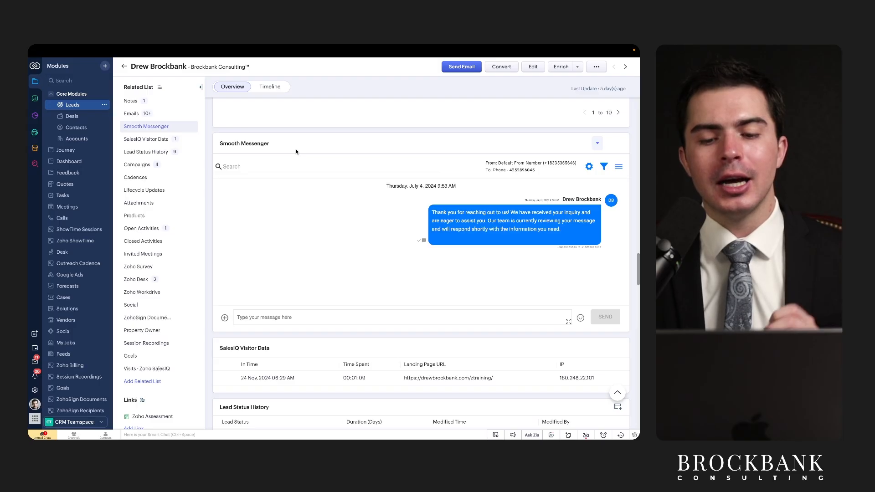
mouse_move(550, 139)
mouse_down()
mouse_move(581, 211)
mouse_move(466, 157)
mouse_up()
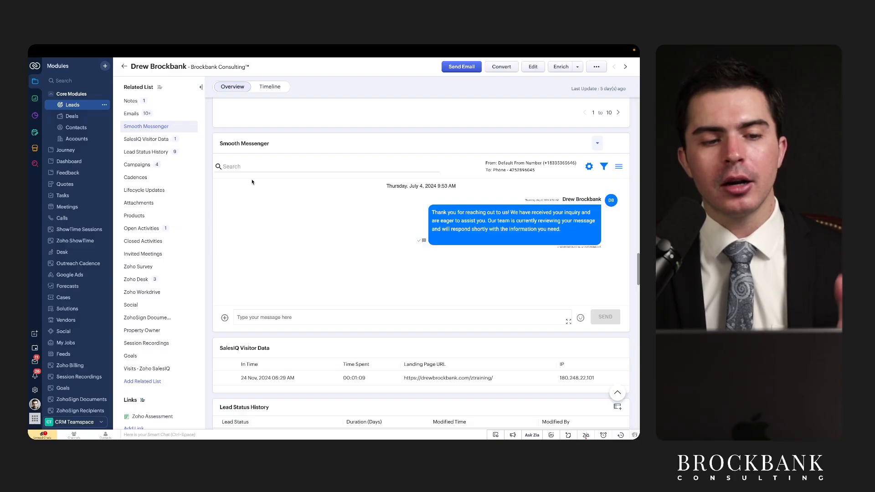
Step: Select all leads in the Reached column of the Demo Leads board and open the Send Bulk Smooth SMS form for them
click(124, 67)
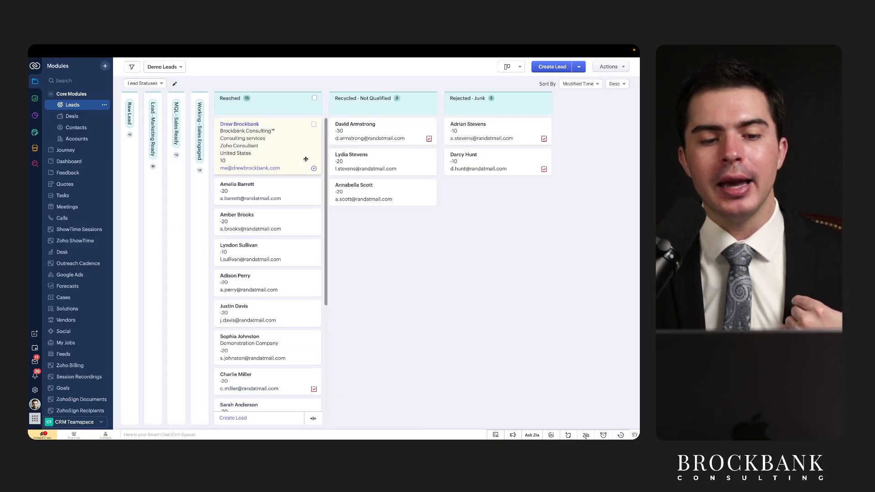
click(315, 99)
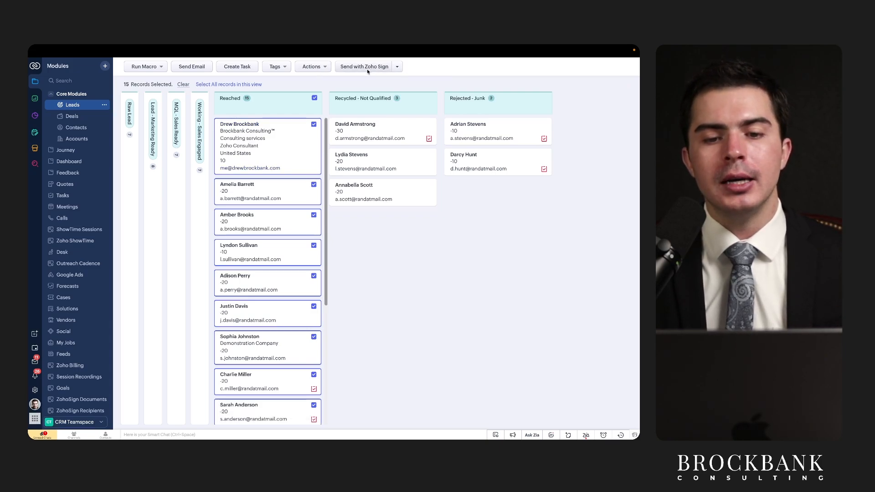
mouse_move(412, 63)
mouse_down()
mouse_move(329, 64)
mouse_move(378, 79)
mouse_move(398, 69)
mouse_up()
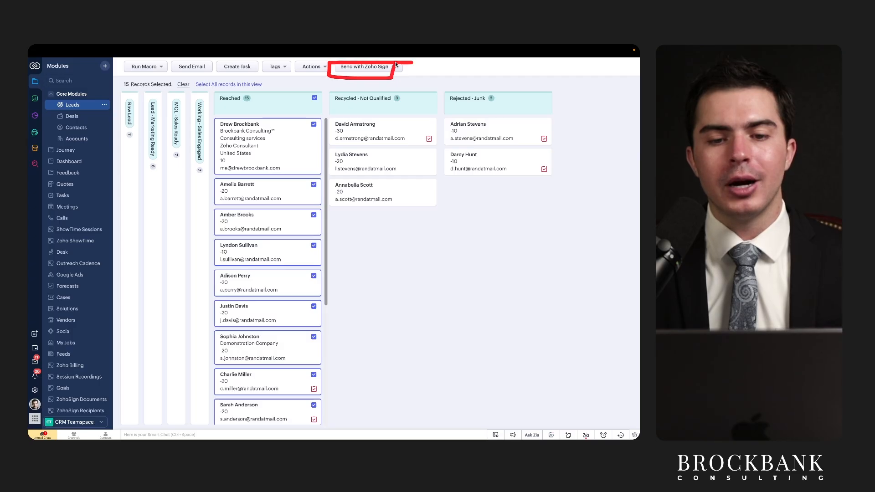
click(397, 67)
drag(343, 97, 405, 97)
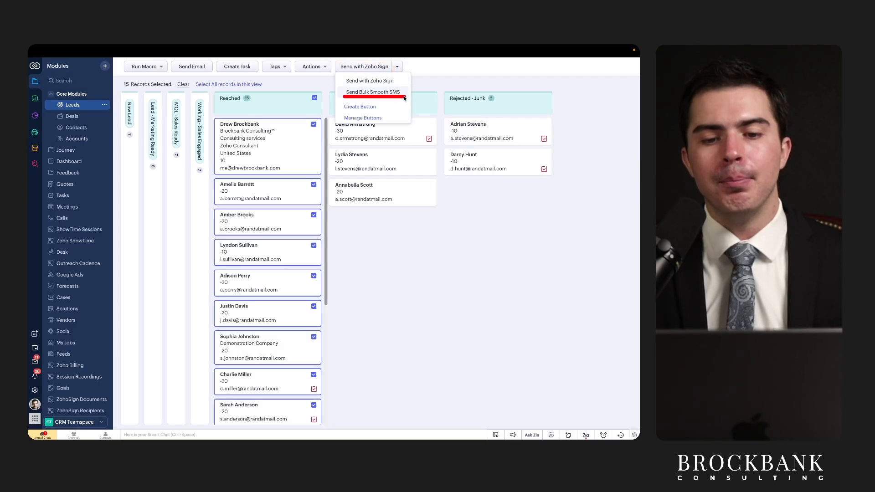
click(390, 93)
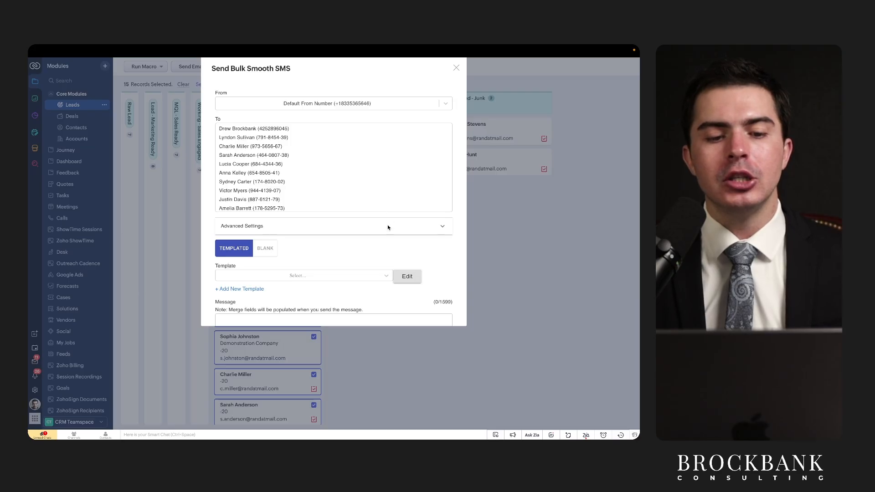
Step: Write the bulk SMS message "Hey FIRST NAME, We have an exciting offer for you..." and check the available emojis
scroll(387, 230, down, 5)
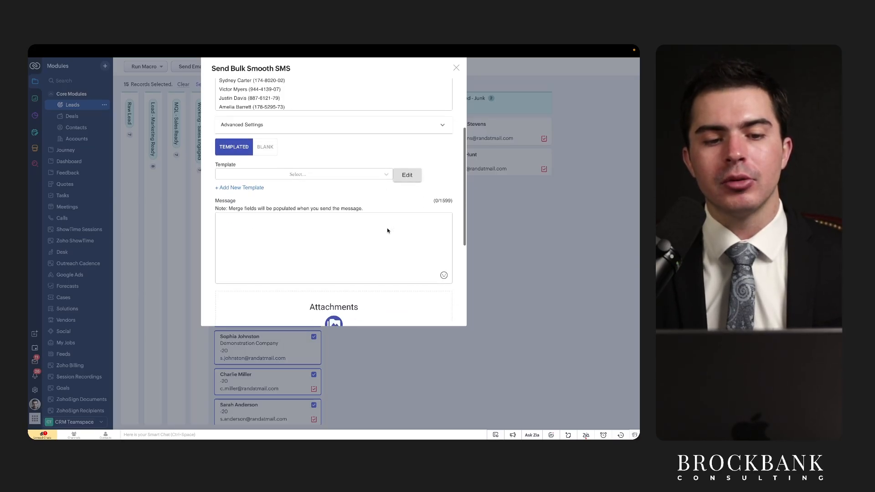
scroll(387, 228, down, 2)
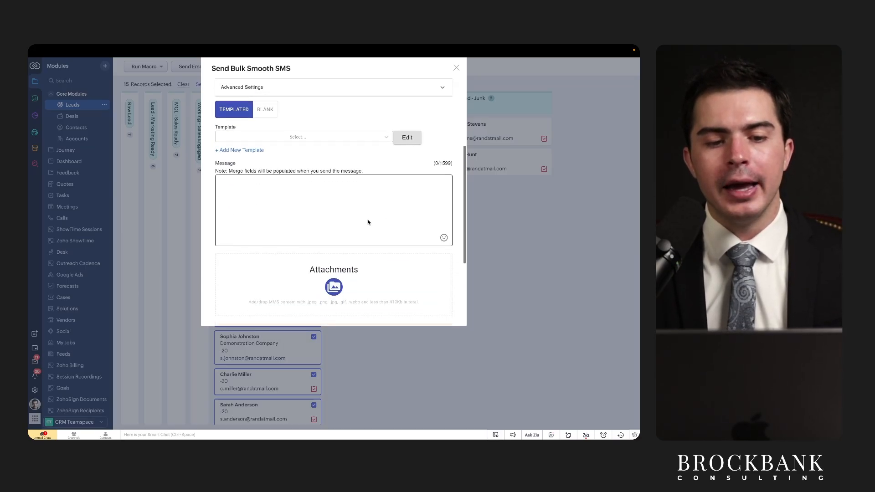
click(286, 137)
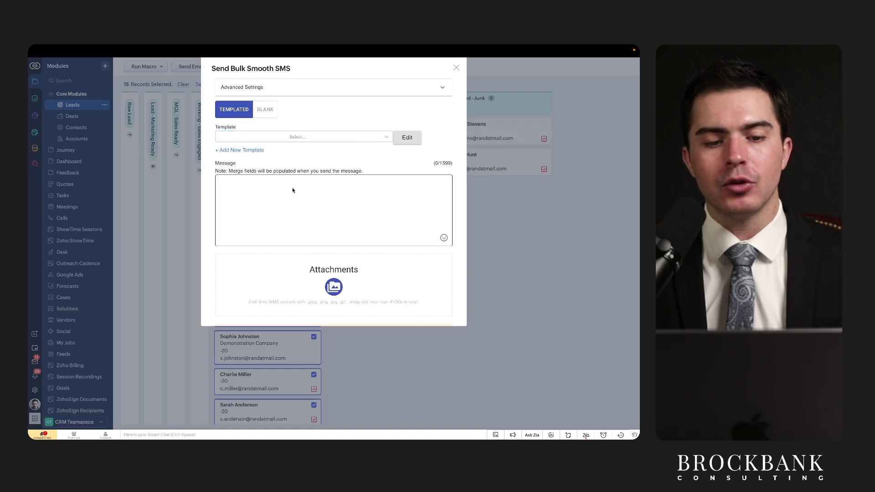
click(226, 182)
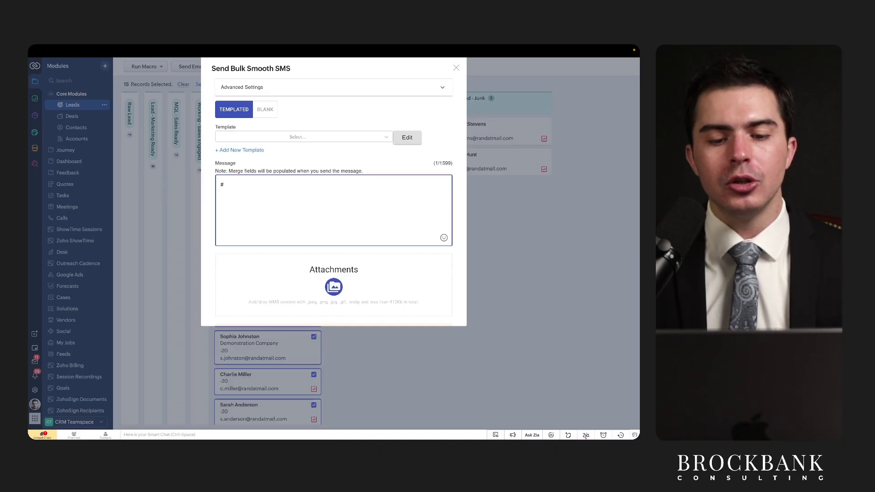
text(Drew)
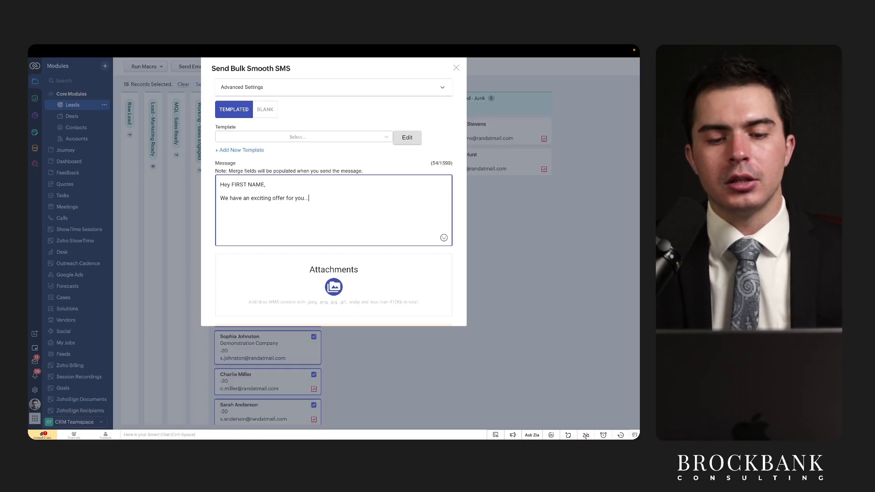
click(445, 238)
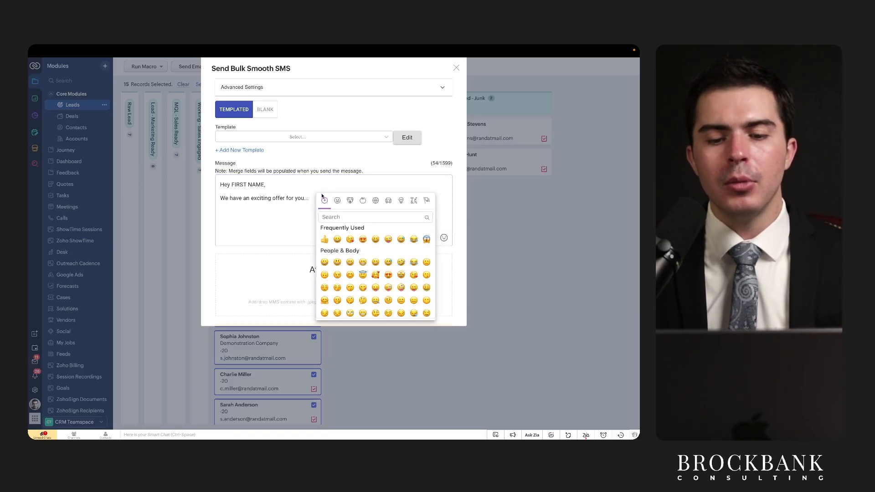
click(293, 213)
Step: Start a new SMS template for the Leads module and insert the Last Name merge field in its message
scroll(302, 218, up, 3)
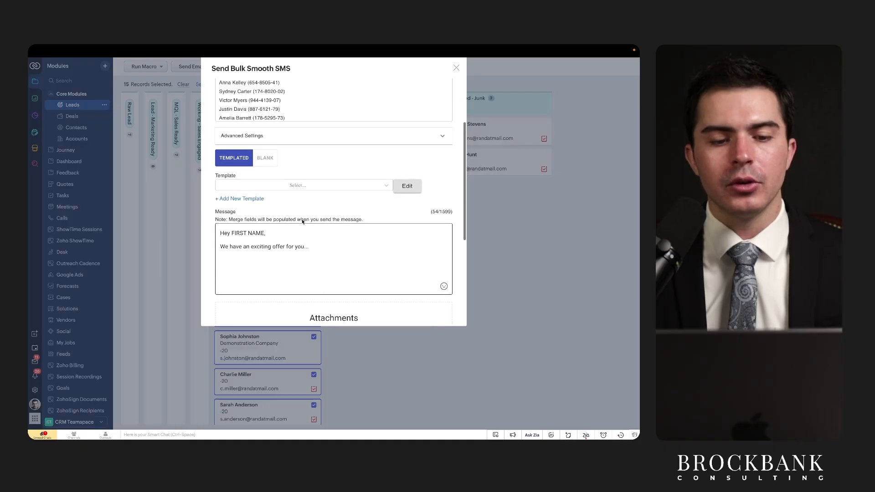
scroll(298, 216, up, 3)
scroll(255, 196, down, 4)
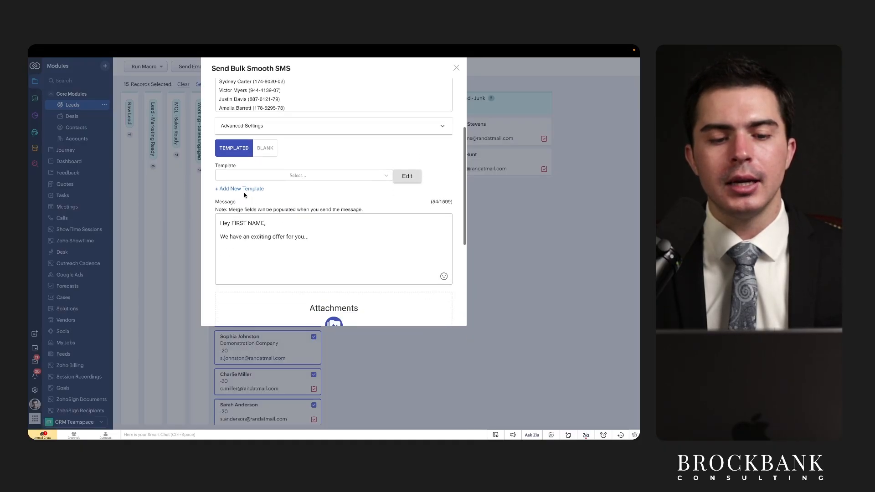
click(247, 189)
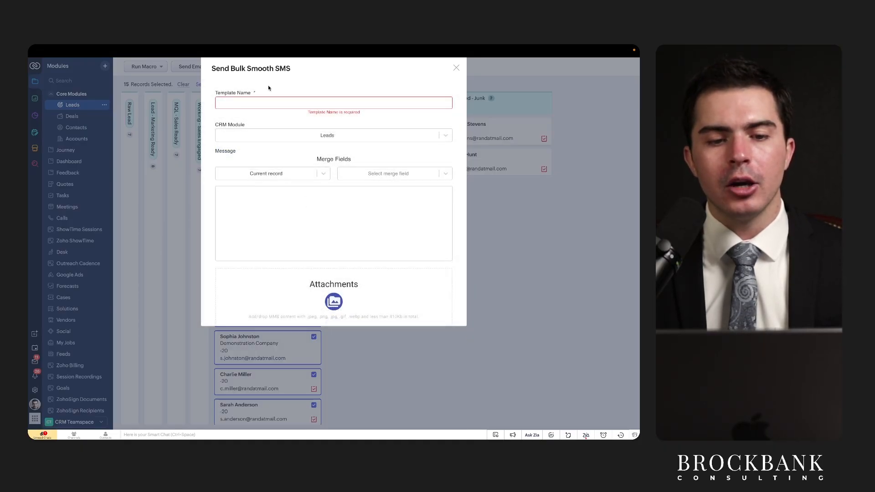
click(271, 103)
click(278, 137)
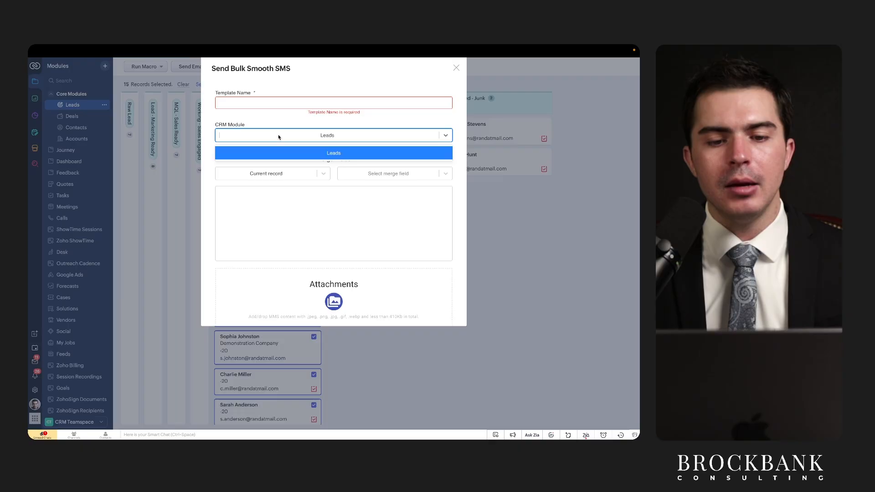
click(300, 195)
click(392, 174)
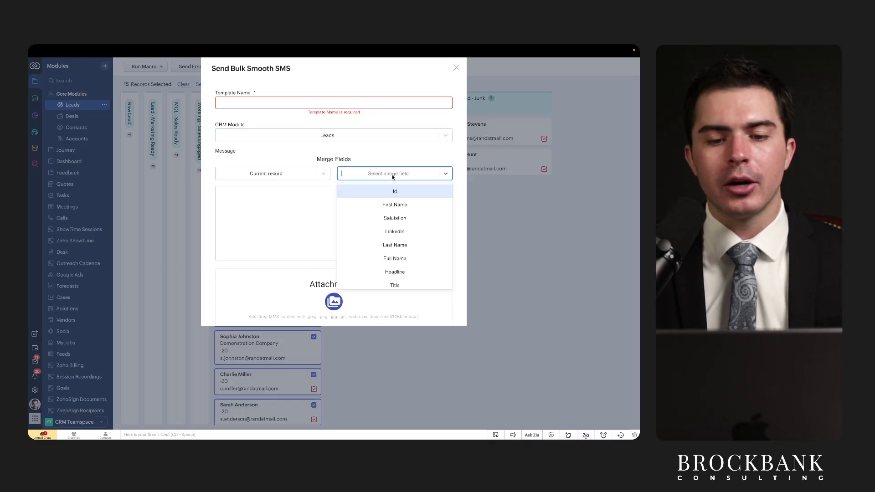
click(400, 241)
drag(272, 193, 225, 195)
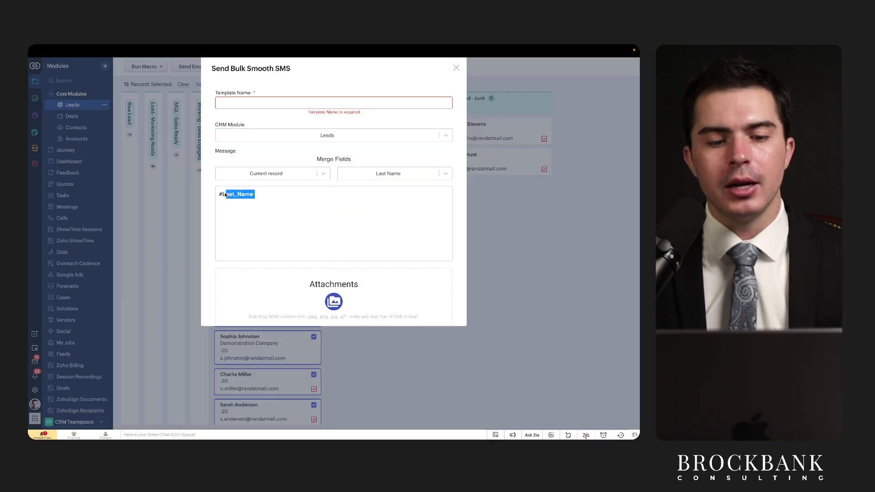
Step: Leave the new template without adding it and examine the bulk SMS form's attachments, opt-in confirmation and cost estimate
scroll(293, 258, down, 1)
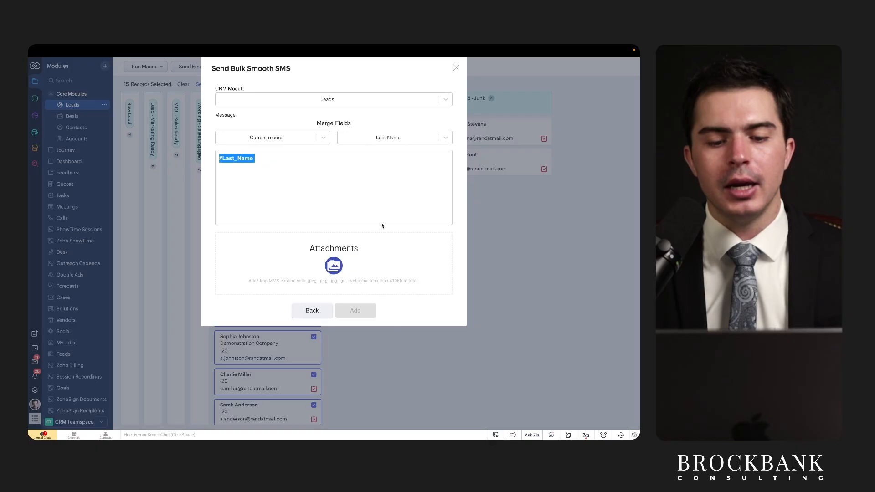
drag(322, 235, 328, 232)
scroll(333, 231, up, 1)
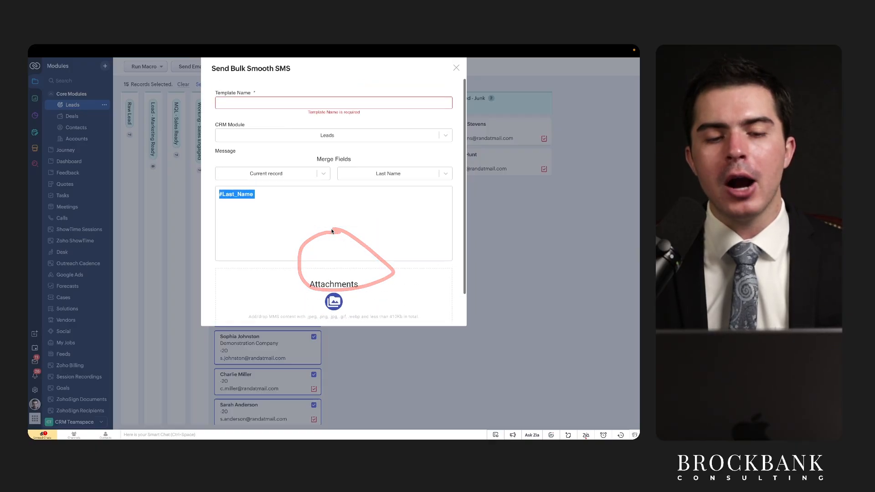
scroll(318, 174, down, 1)
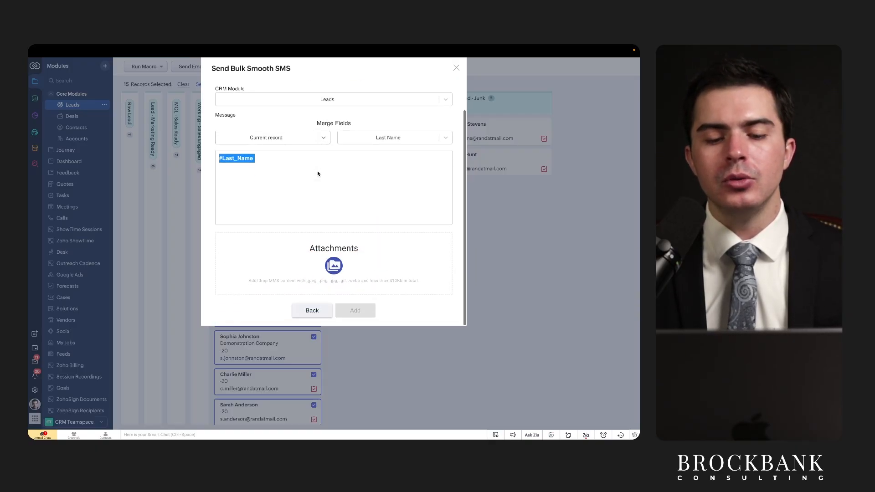
click(304, 310)
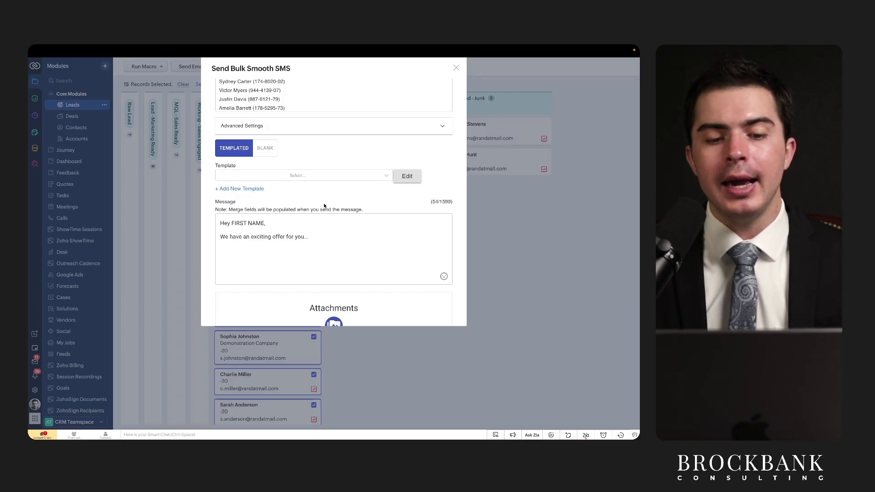
scroll(324, 206, down, 4)
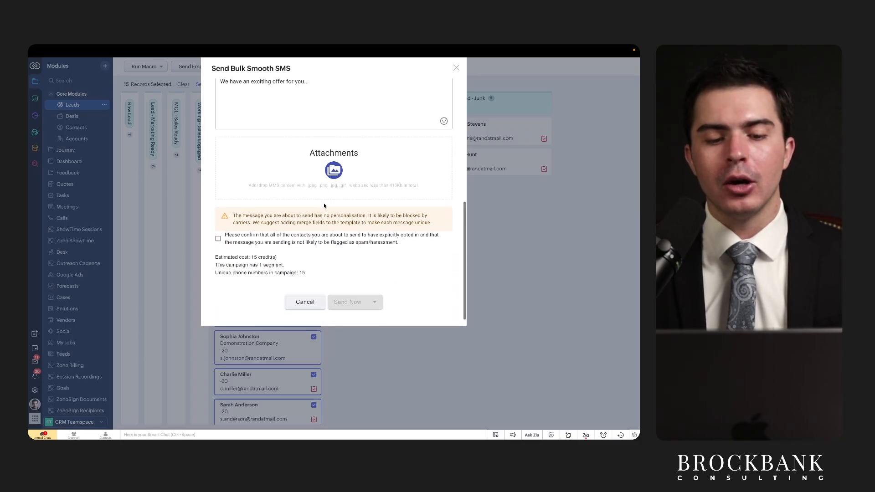
scroll(324, 204, up, 6)
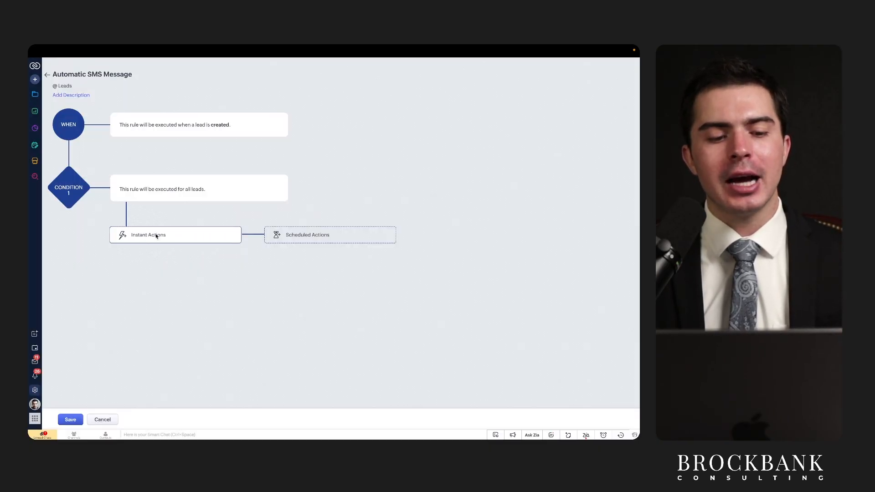
Step: Add a SendSmoothSMS instant action to the Automatic SMS Message workflow rule for created leads
click(155, 233)
drag(161, 129, 247, 130)
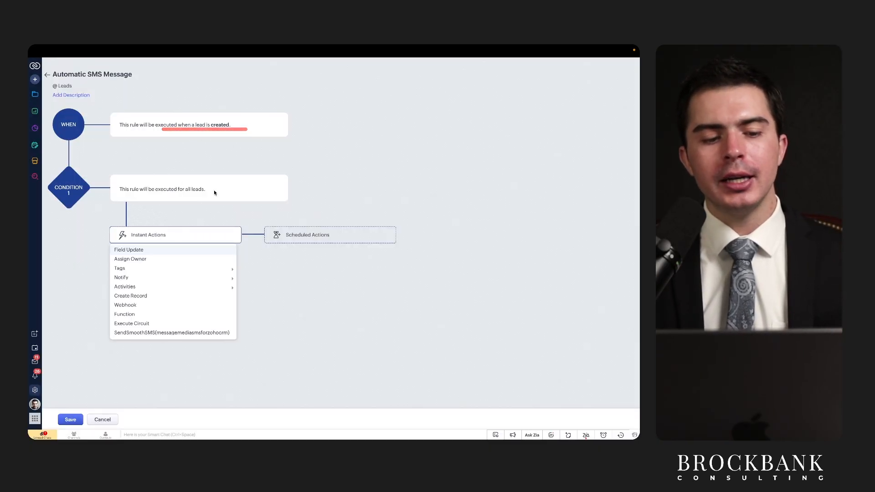
click(156, 332)
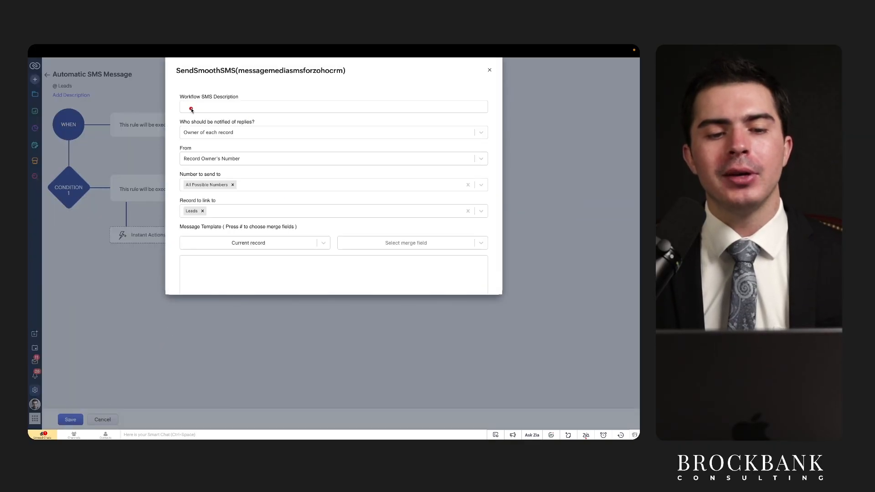
Step: Examine the SMS action's description, reply notification choices and sender number settings
drag(212, 111, 261, 111)
drag(179, 127, 277, 128)
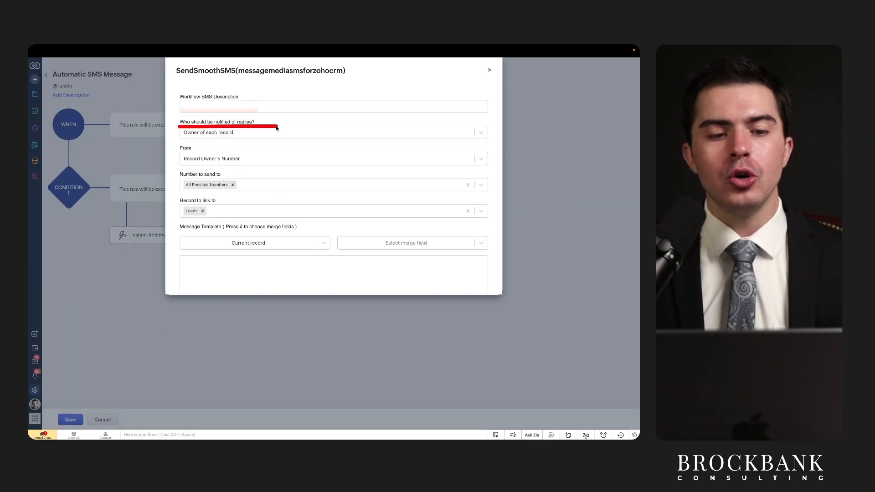
click(266, 132)
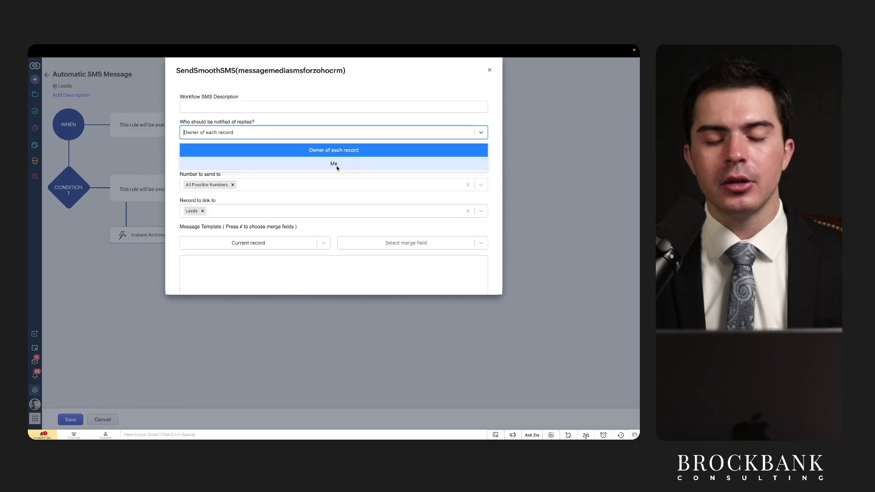
click(170, 149)
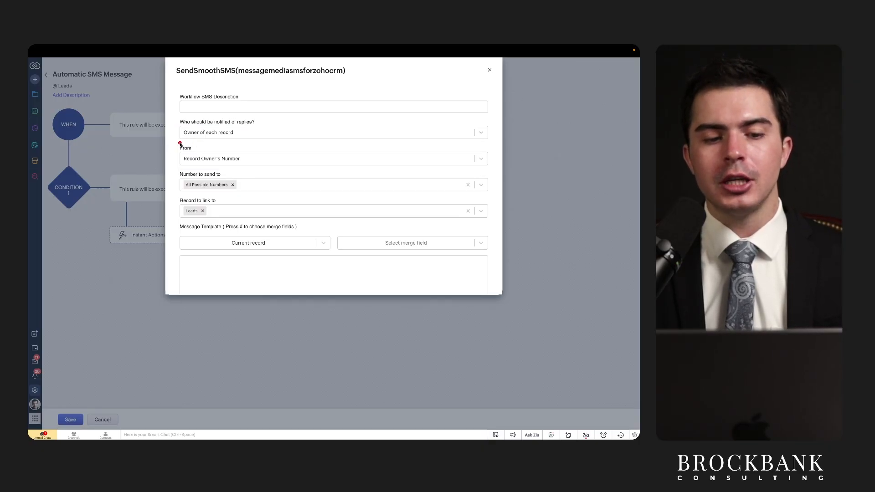
drag(180, 144, 223, 143)
scroll(225, 162, down, 1)
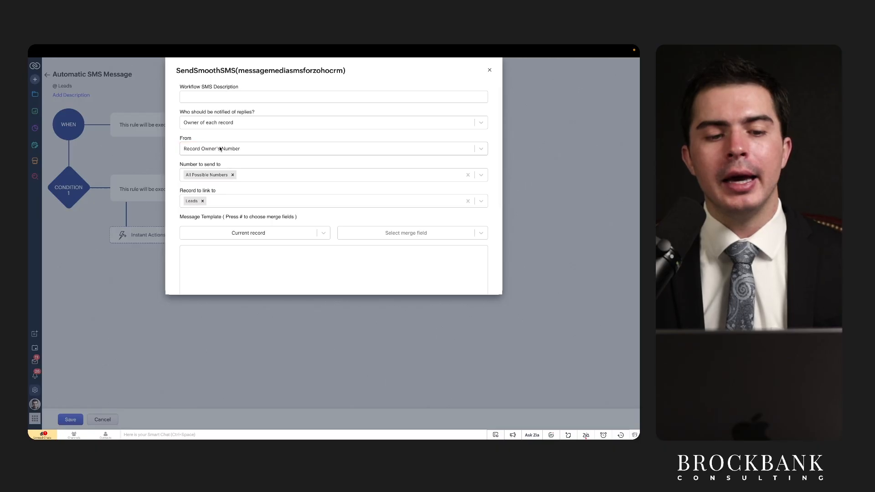
click(219, 148)
click(188, 181)
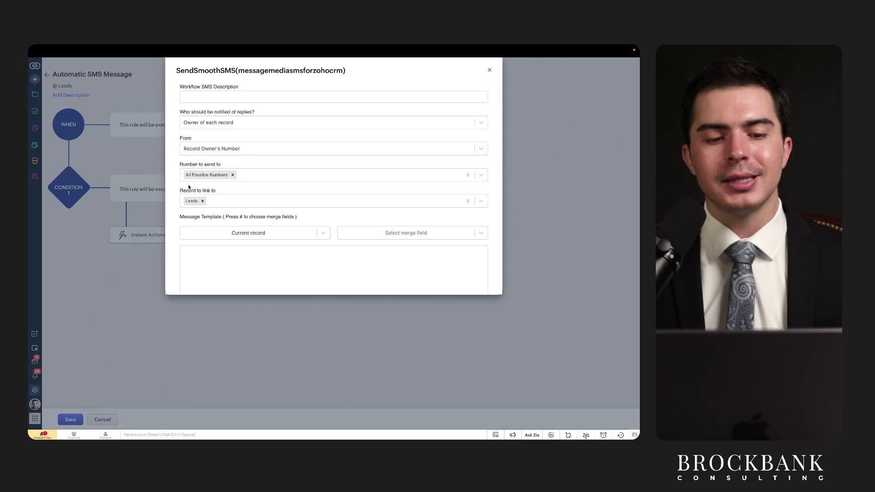
Step: Add Phone to the numbers that the workflow SMS is sent to
scroll(189, 187, down, 4)
scroll(189, 182, up, 3)
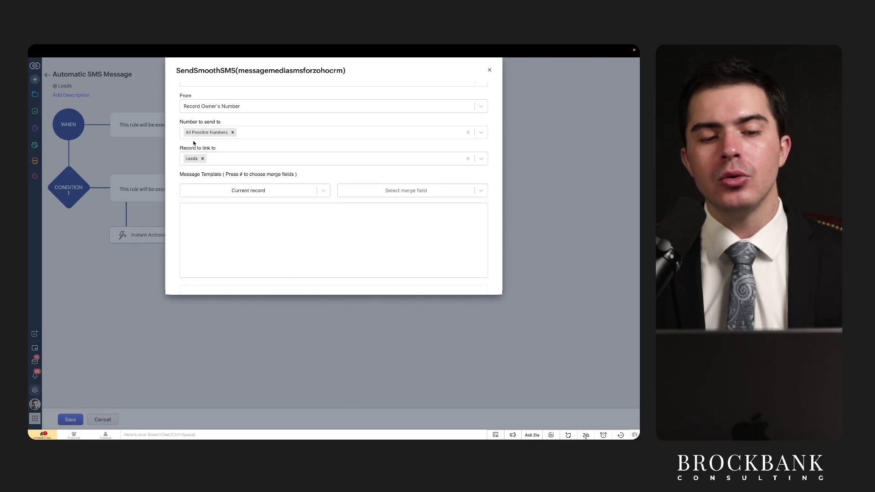
drag(175, 127, 253, 125)
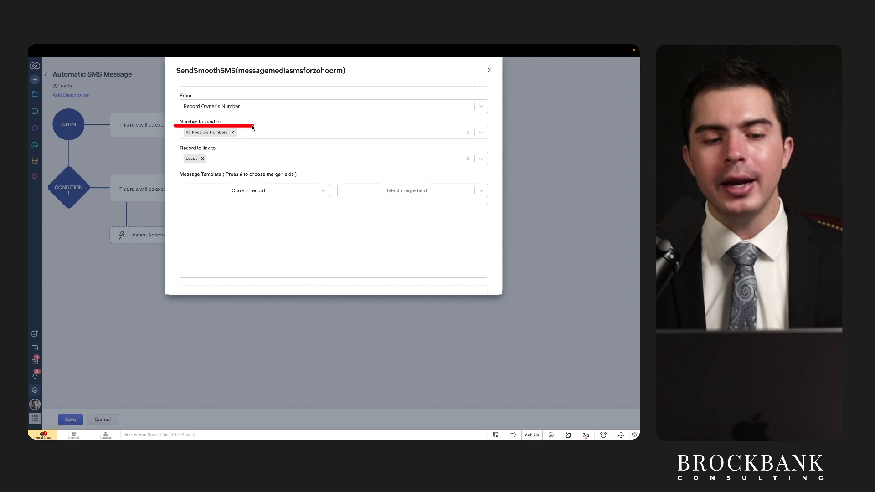
click(266, 135)
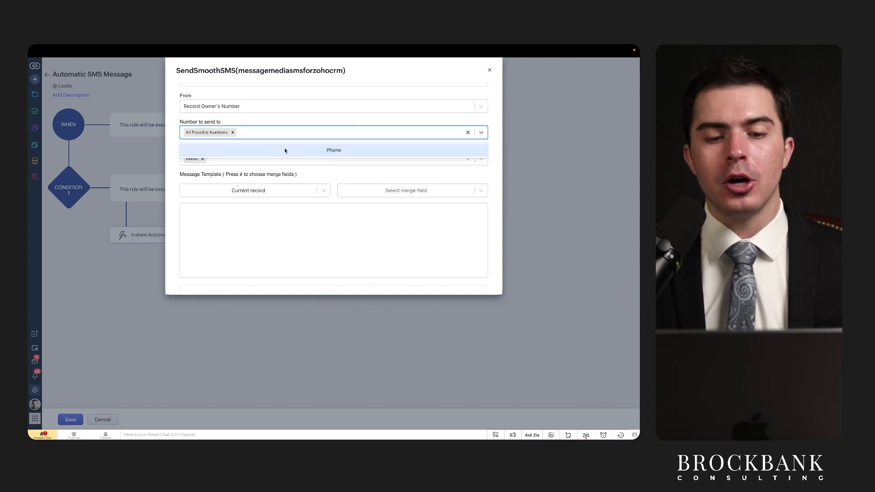
click(313, 150)
drag(236, 137, 256, 139)
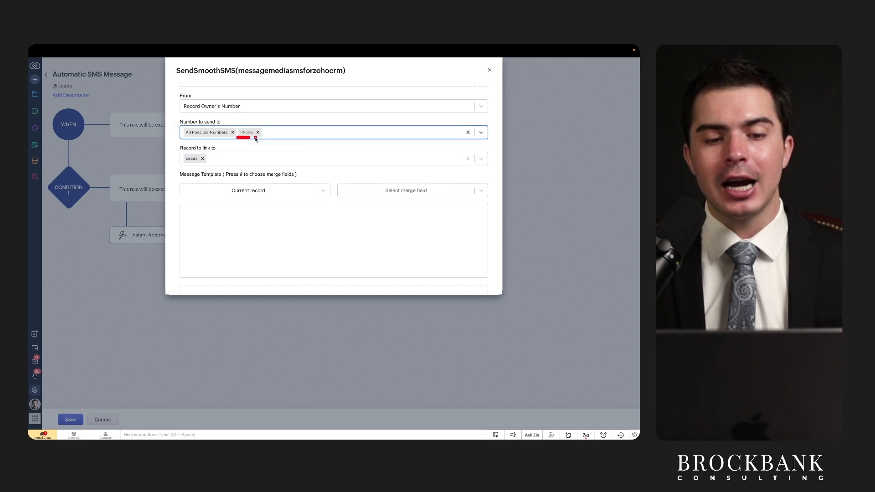
Step: Examine the choices for the record linked to the workflow SMS and compare them with the rule's Leads module
scroll(267, 185, down, 1)
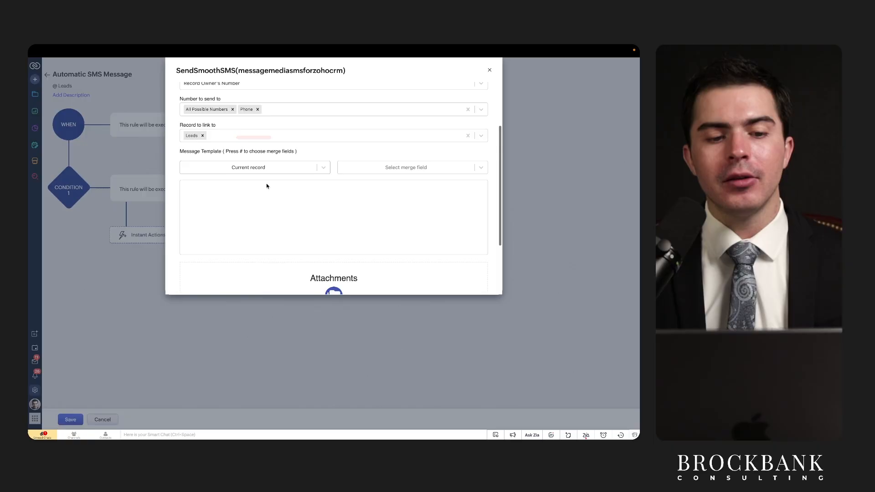
click(253, 137)
drag(182, 144, 238, 144)
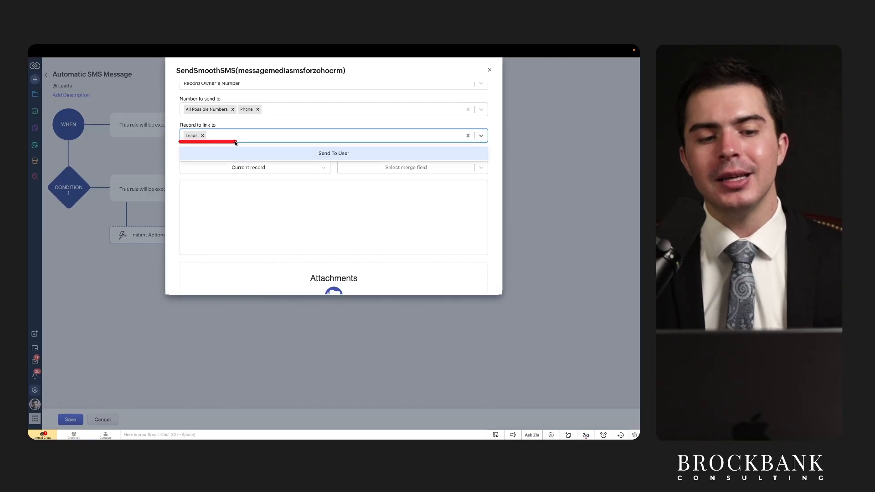
scroll(237, 127, up, 3)
drag(88, 66, 88, 66)
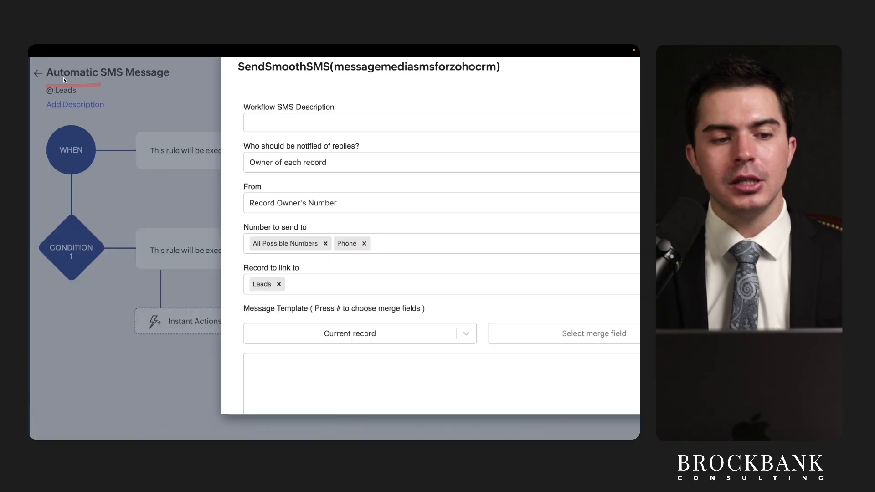
drag(75, 78, 59, 83)
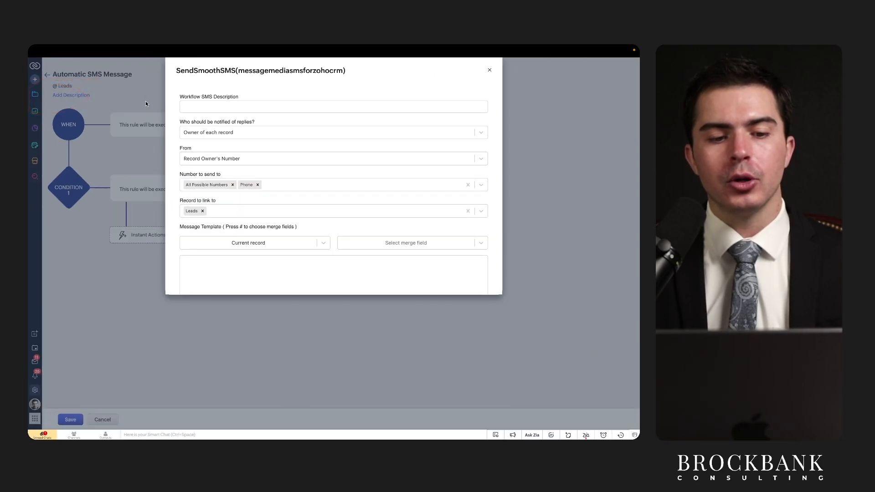
drag(181, 217, 223, 217)
Step: Examine the Message Template's hint for choosing merge fields and the record choices the fields can come from
scroll(244, 224, down, 1)
scroll(244, 225, down, 3)
drag(181, 149, 257, 149)
click(323, 159)
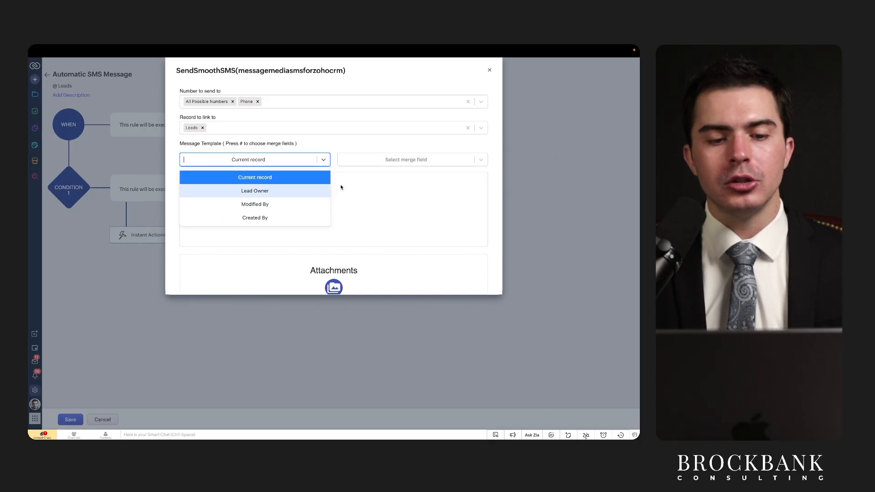
drag(229, 183, 290, 182)
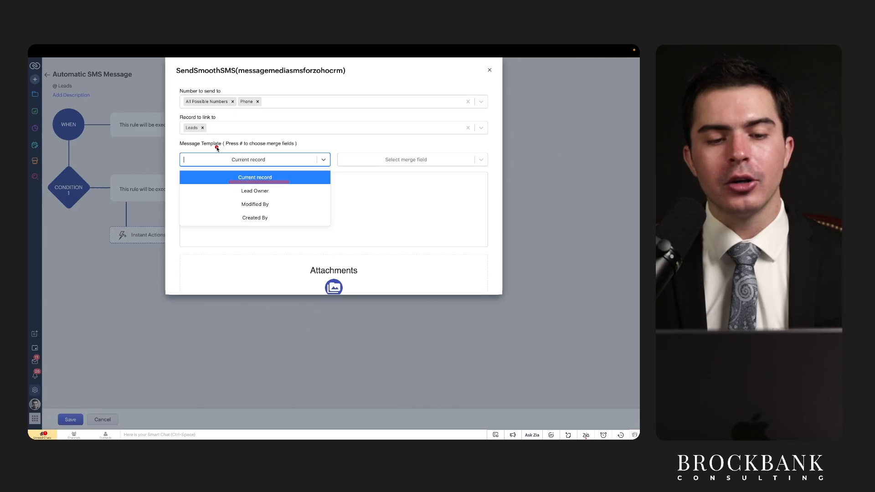
drag(246, 148, 298, 148)
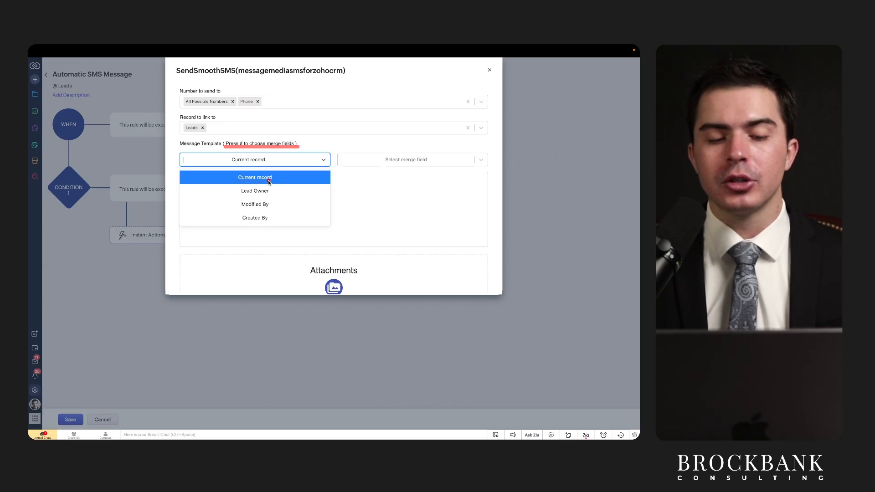
drag(235, 149, 301, 149)
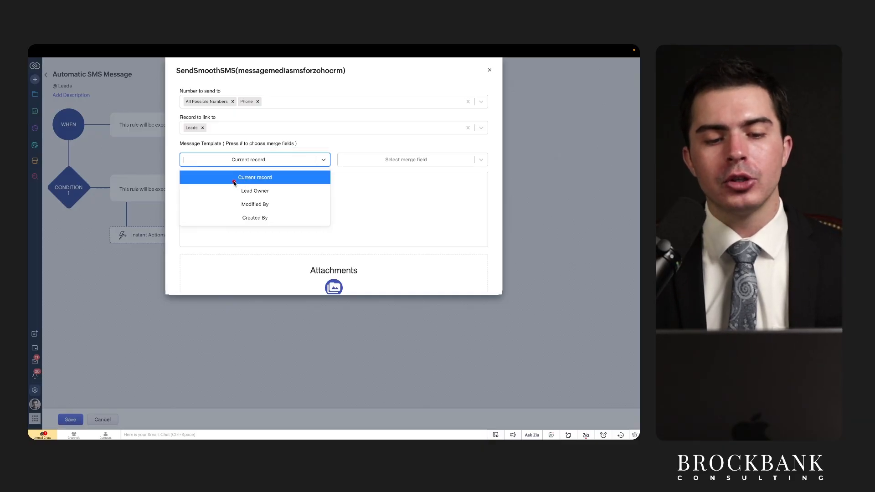
drag(235, 182, 271, 182)
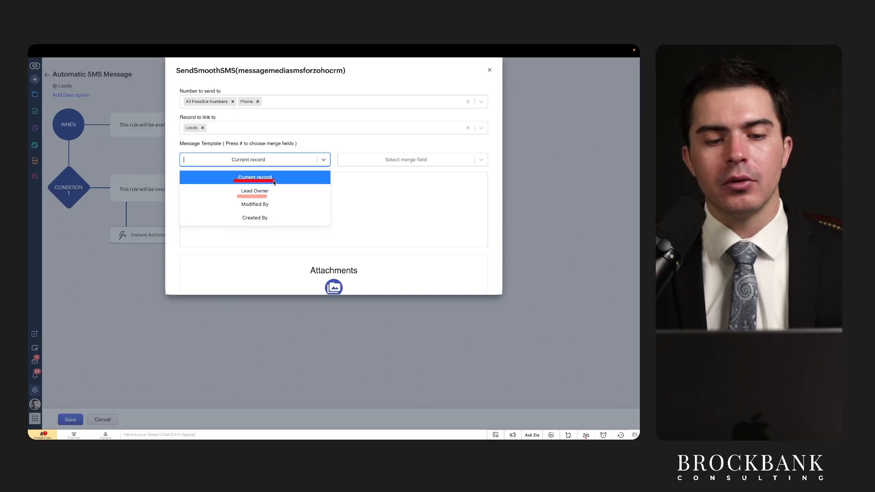
mouse_move(238, 213)
mouse_down()
mouse_move(249, 213)
mouse_move(254, 228)
mouse_up()
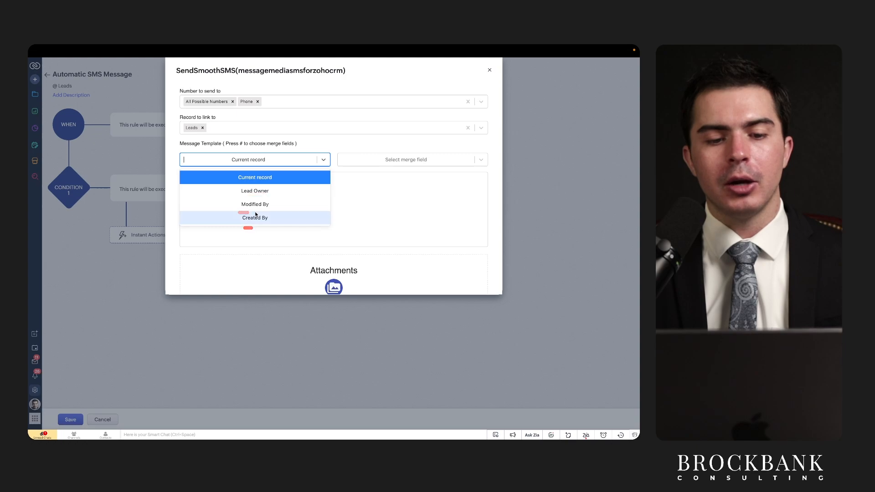
click(361, 196)
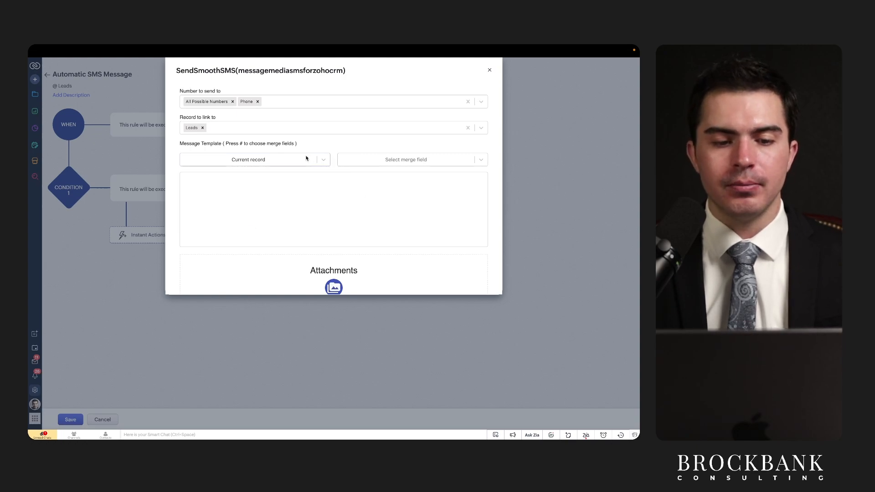
Step: Compare the merge fields offered for the current record with those offered for the Lead Owner
click(383, 157)
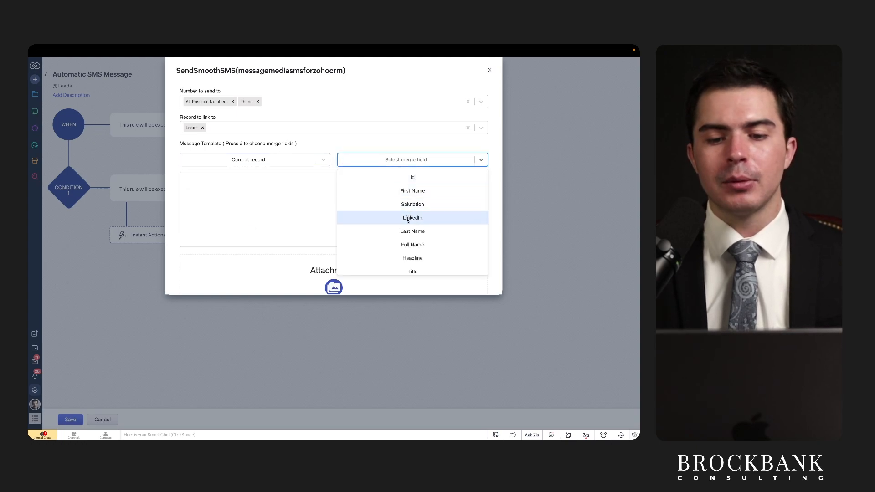
scroll(407, 218, down, 5)
scroll(407, 221, down, 2)
click(292, 160)
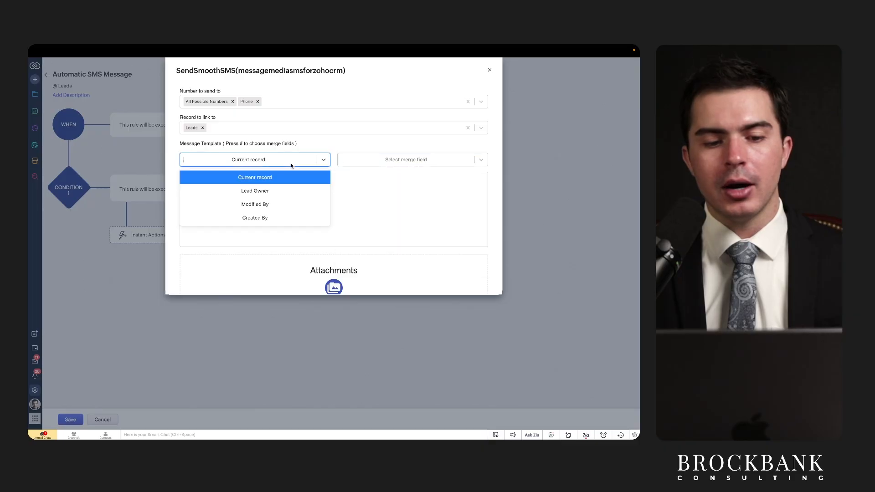
click(293, 189)
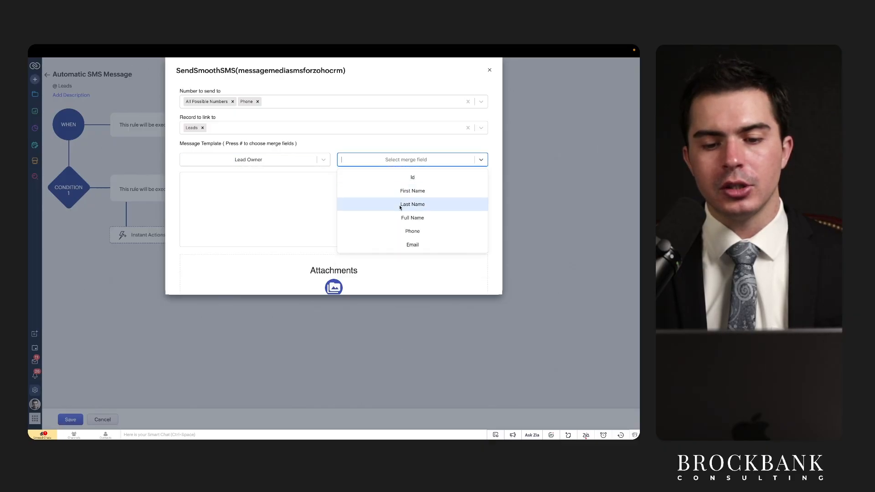
click(302, 161)
click(299, 177)
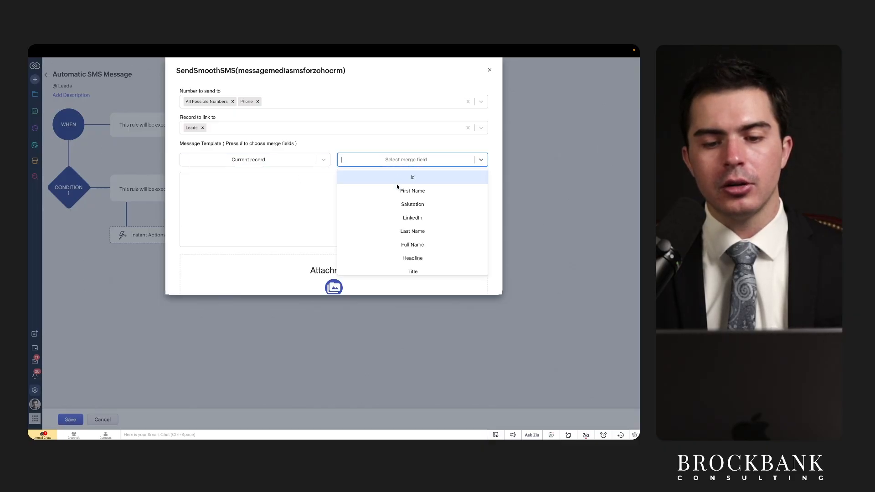
scroll(397, 187, down, 5)
Step: Insert the Lead Owner's Last Name merge field into the message template and delete it again
click(298, 164)
click(284, 191)
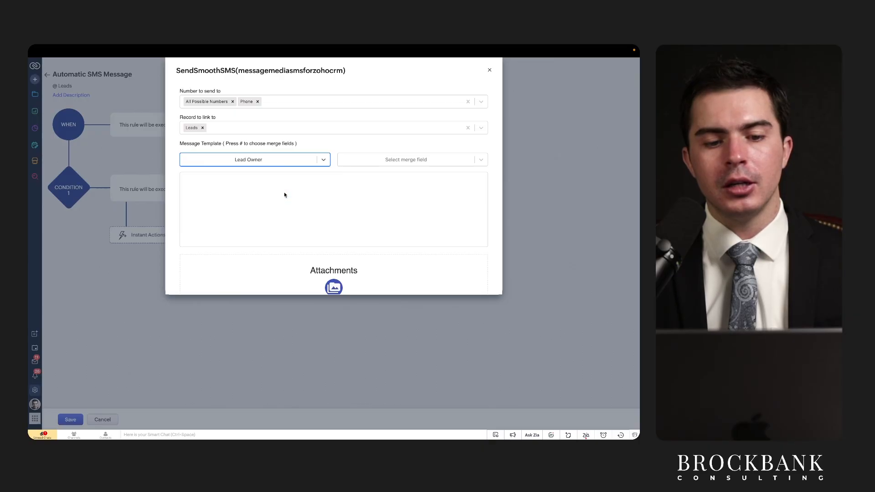
click(384, 158)
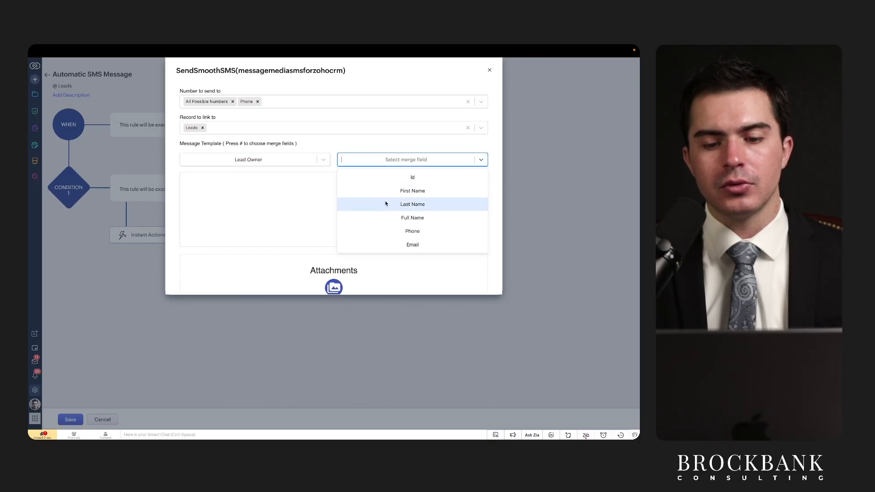
click(355, 200)
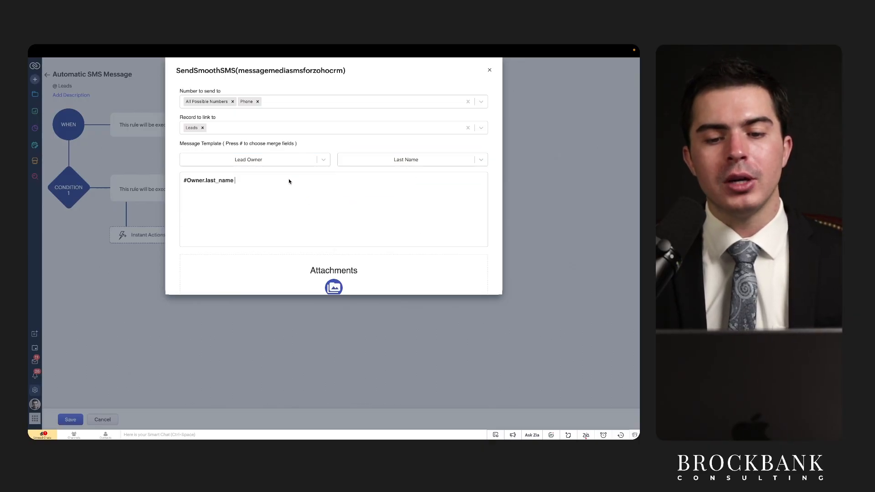
triple_click(248, 182)
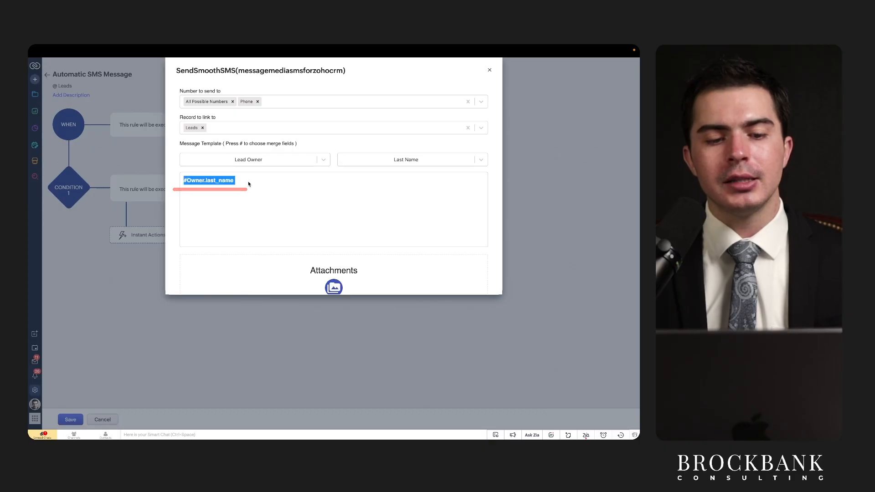
key(BackSpace)
Step: Examine the attachments area below the message template of the workflow SMS action
scroll(291, 208, down, 3)
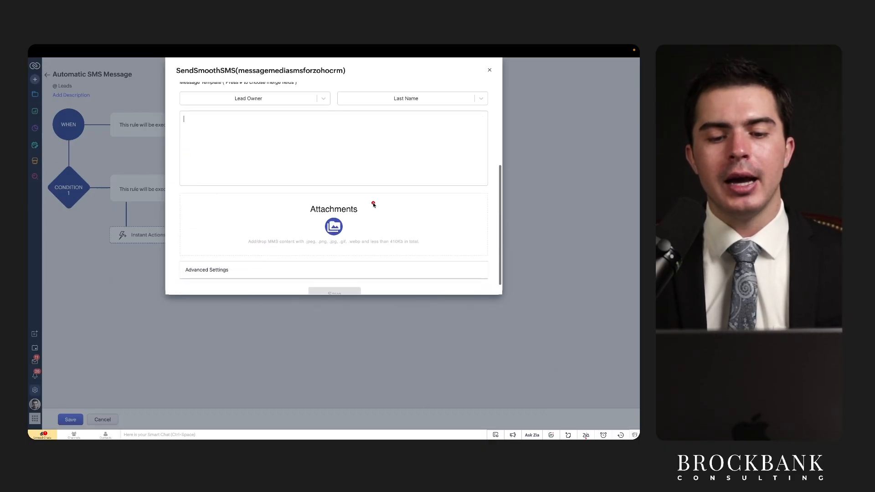
drag(373, 203, 317, 191)
scroll(315, 222, up, 5)
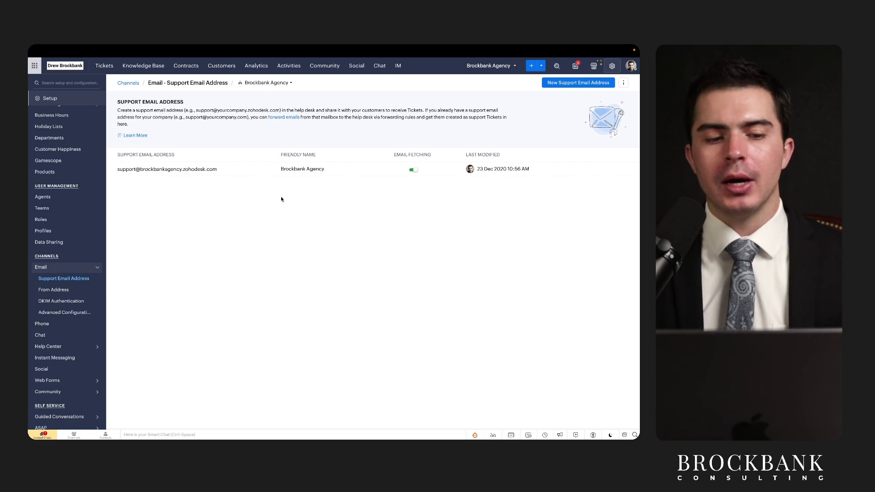
Step: Examine the parts of the support email address listed in Zoho Desk's Email channel settings
drag(217, 181, 283, 182)
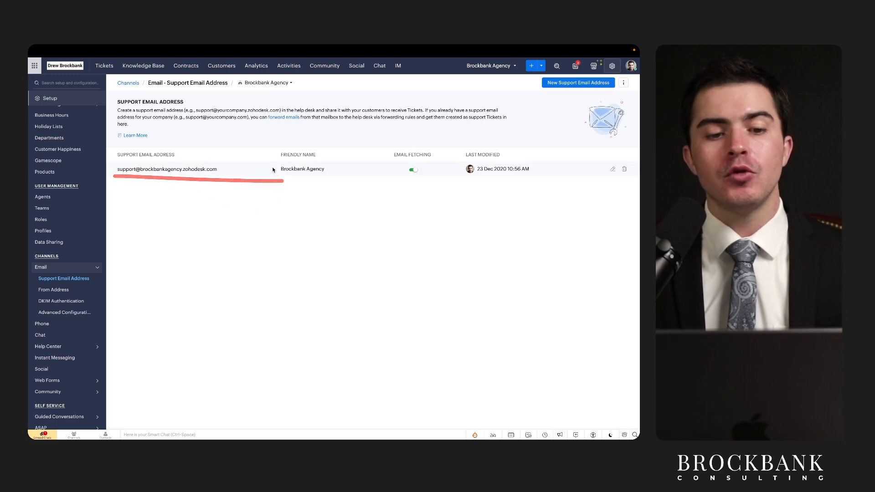
drag(183, 122, 252, 122)
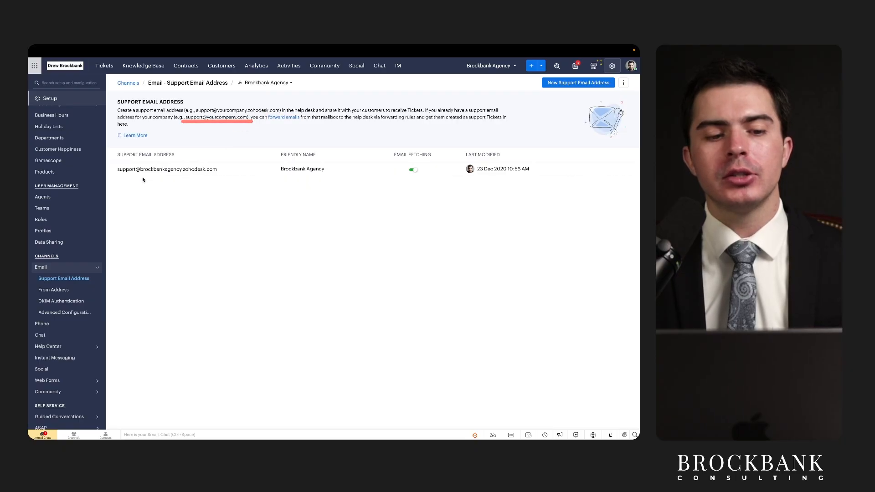
drag(117, 174, 413, 176)
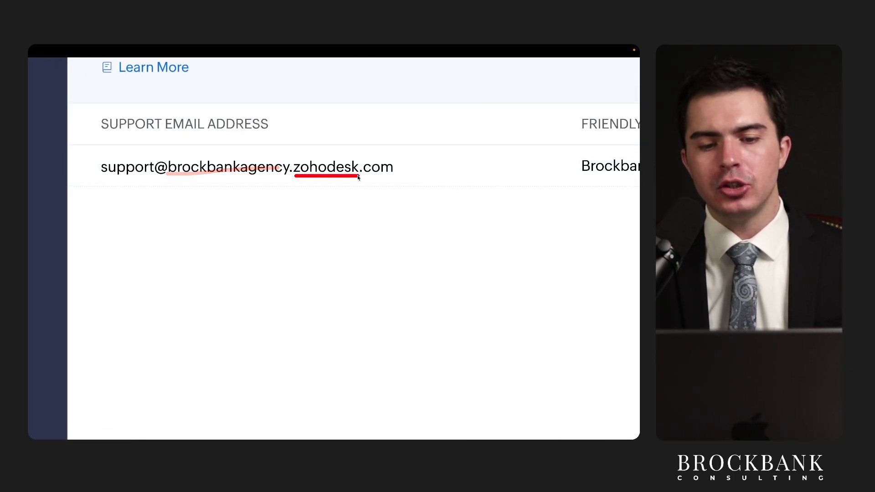
mouse_move(367, 150)
mouse_down()
mouse_move(280, 157)
mouse_move(284, 178)
mouse_move(360, 176)
mouse_up()
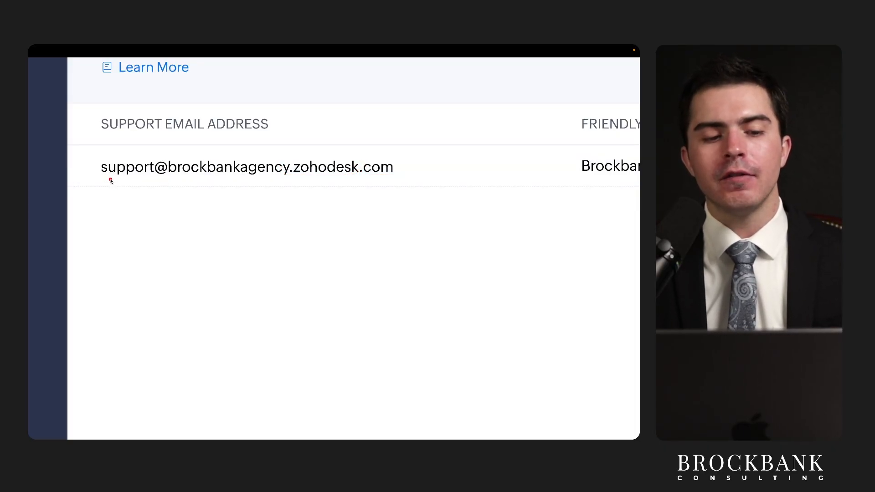
drag(101, 177, 157, 178)
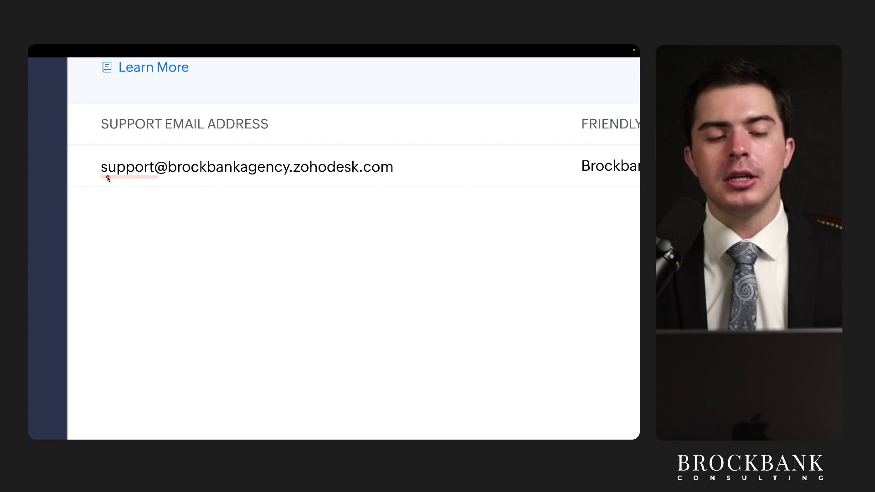
drag(103, 177, 419, 177)
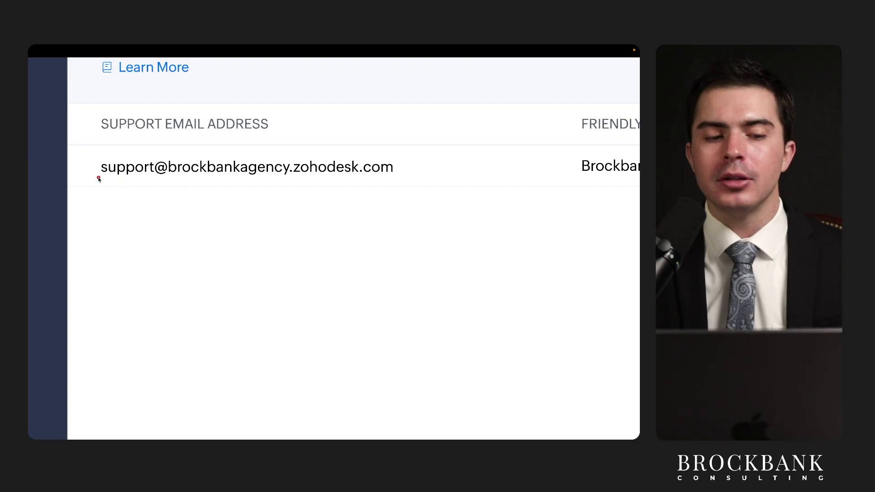
drag(128, 179, 402, 179)
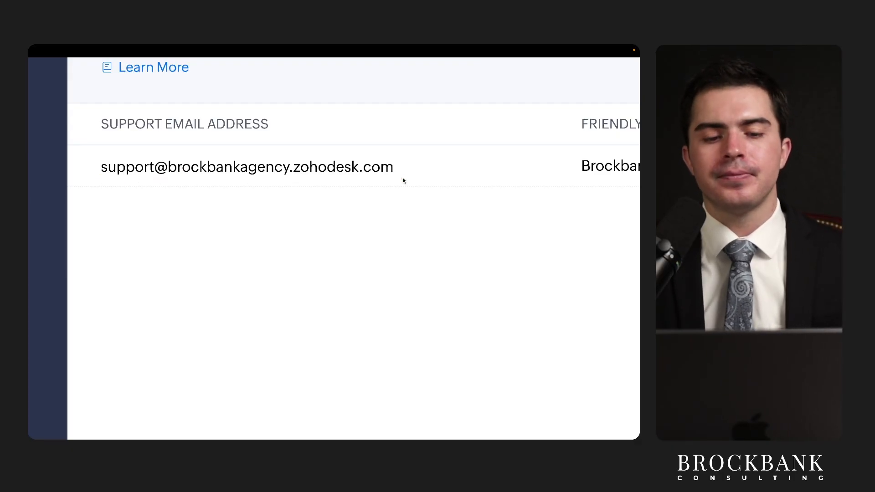
scroll(403, 178, down, 5)
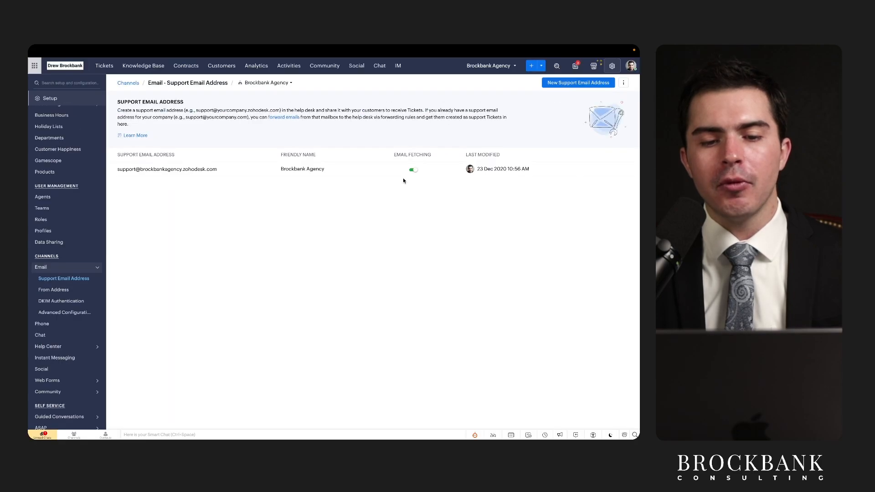
Step: Read the guidance on forwarding emails from an existing support mailbox and relate it to the listed support address
drag(364, 91, 364, 92)
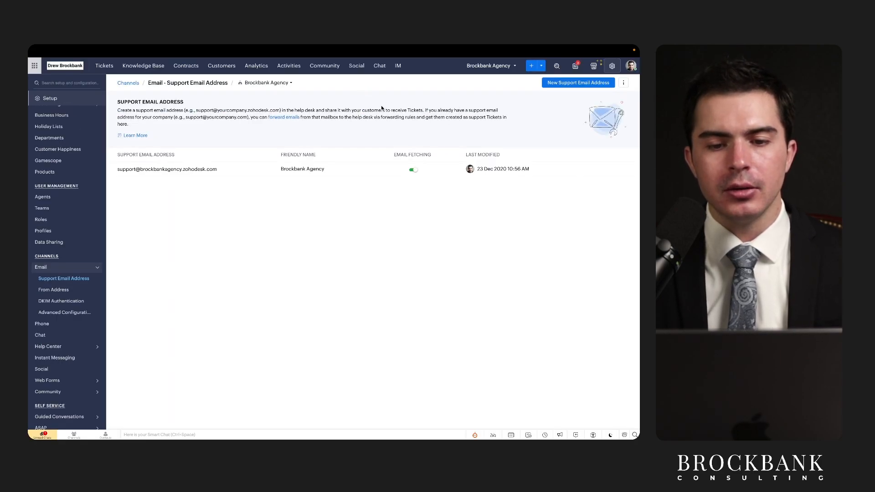
drag(119, 114, 220, 114)
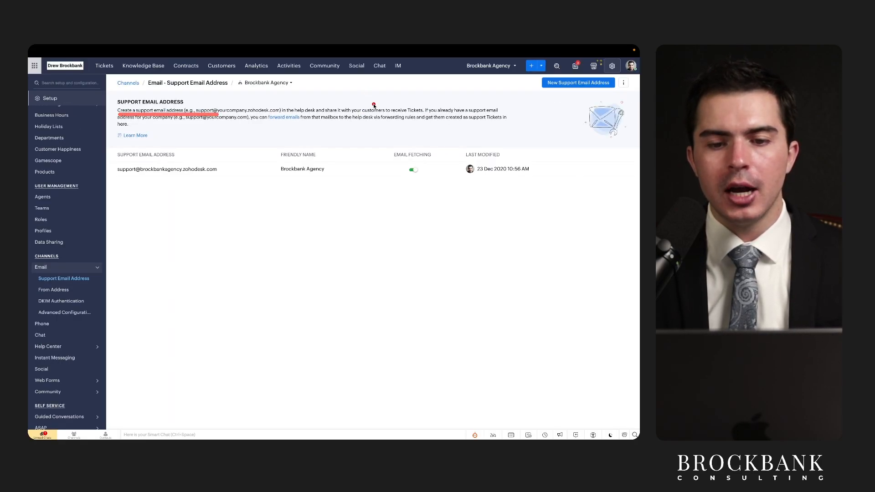
drag(429, 113, 496, 113)
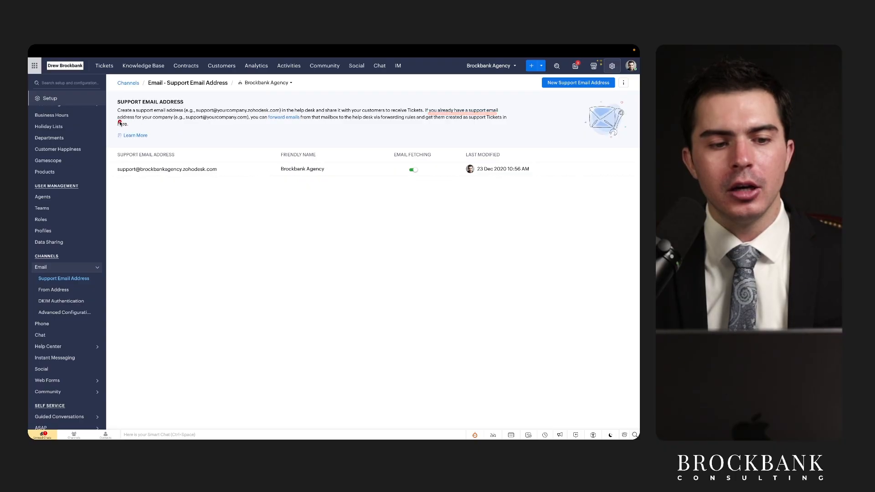
drag(119, 121, 168, 122)
drag(261, 122, 298, 121)
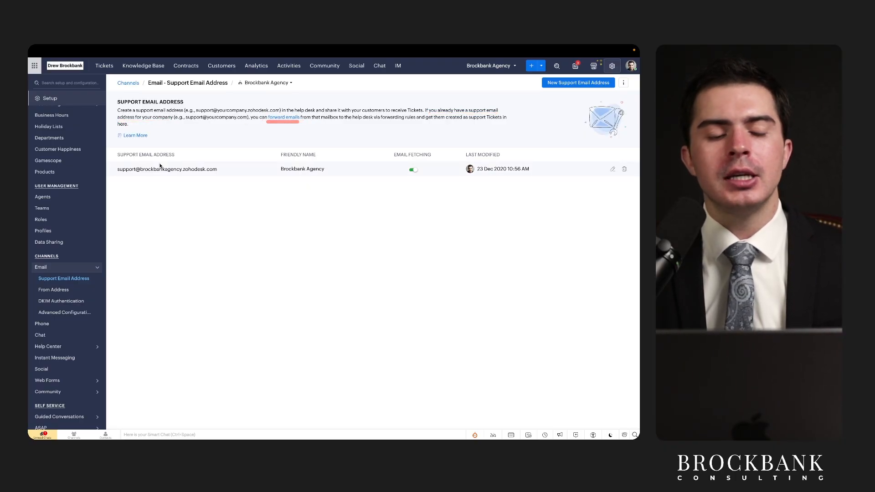
drag(115, 174, 180, 175)
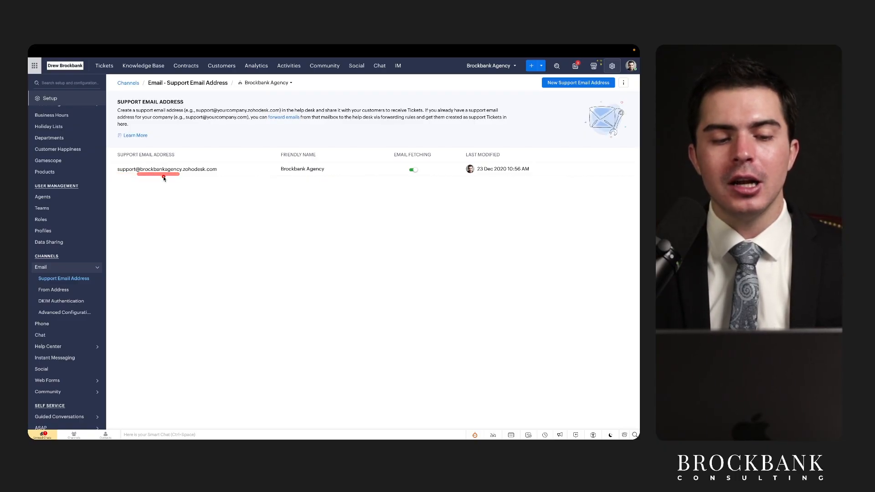
mouse_move(123, 86)
mouse_down()
mouse_move(166, 105)
mouse_move(177, 160)
mouse_move(208, 134)
mouse_up()
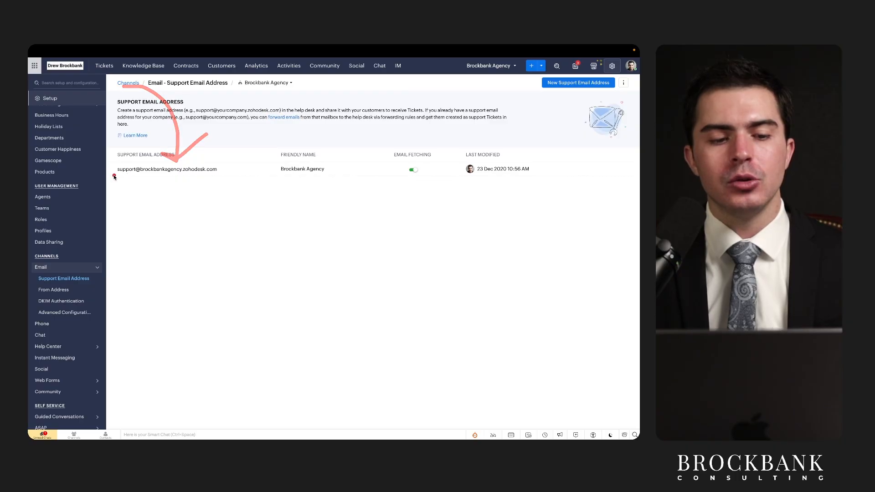
drag(114, 176, 227, 176)
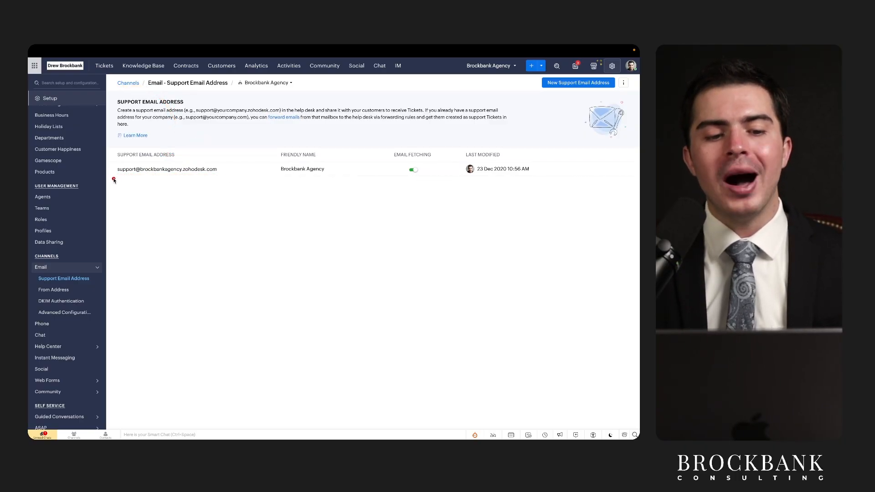
drag(113, 180, 245, 178)
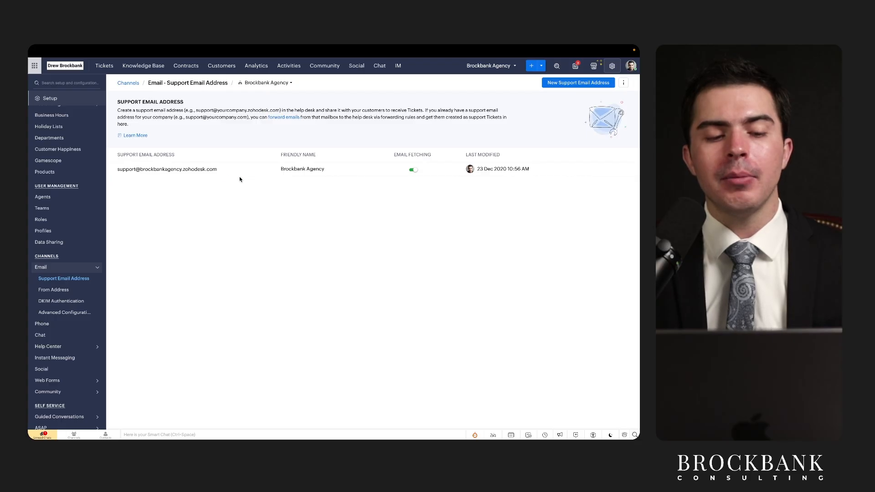
drag(107, 175, 246, 175)
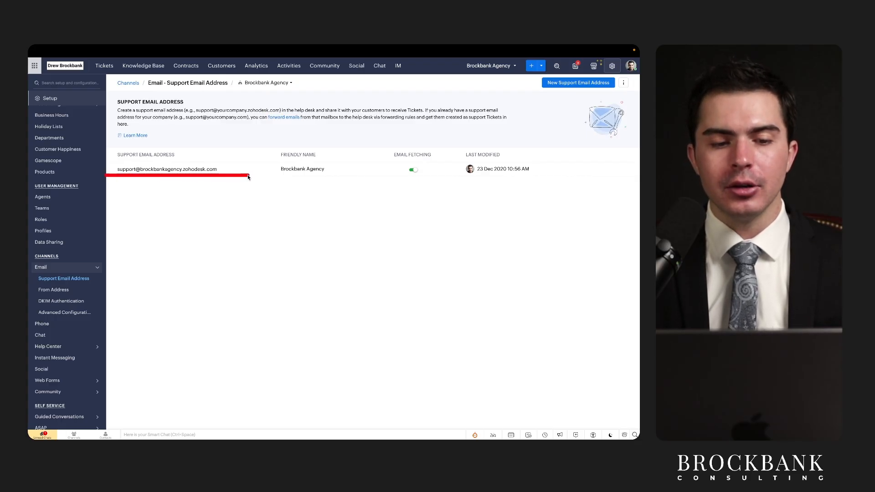
Step: Open the All Tickets list of the help desk
click(106, 68)
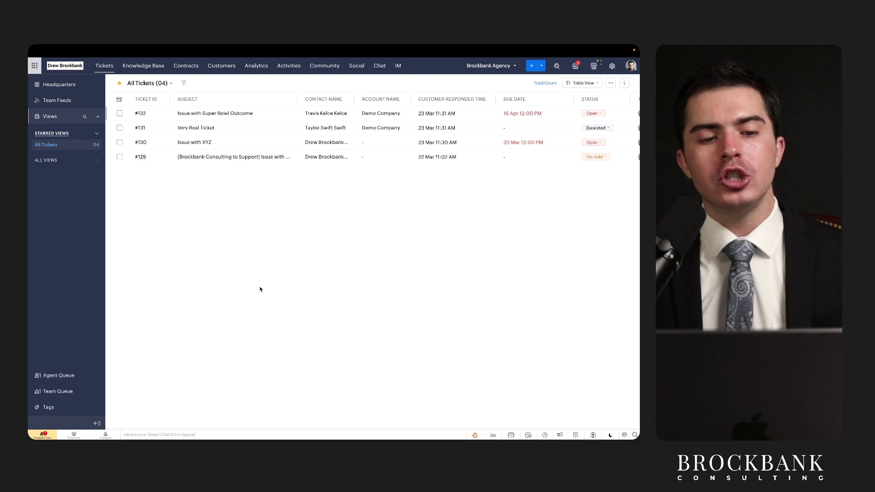
Step: Review the subjects of the listed support tickets and open the ticket "Issue with Super Bowl Outcome"
mouse_move(171, 118)
mouse_down()
mouse_move(254, 117)
mouse_move(229, 132)
mouse_up()
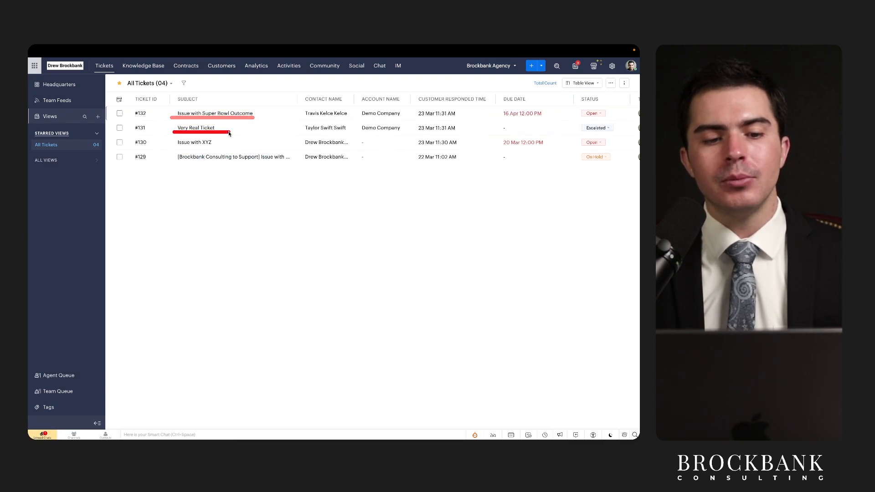
drag(180, 150, 232, 150)
drag(177, 158, 269, 158)
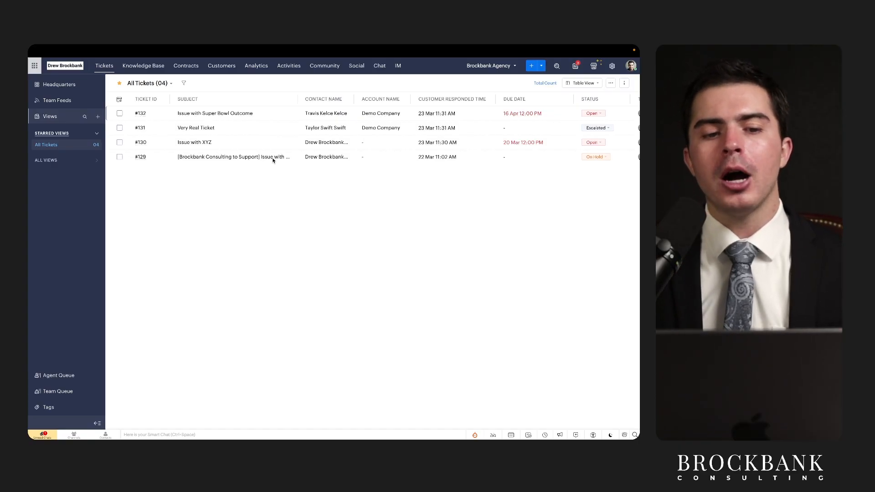
drag(174, 120, 248, 120)
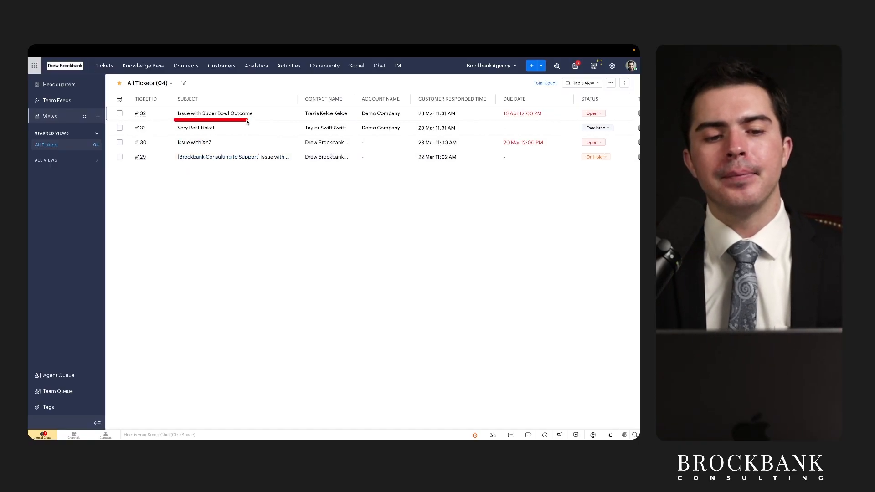
drag(169, 130, 231, 131)
drag(172, 148, 241, 149)
drag(172, 165, 296, 165)
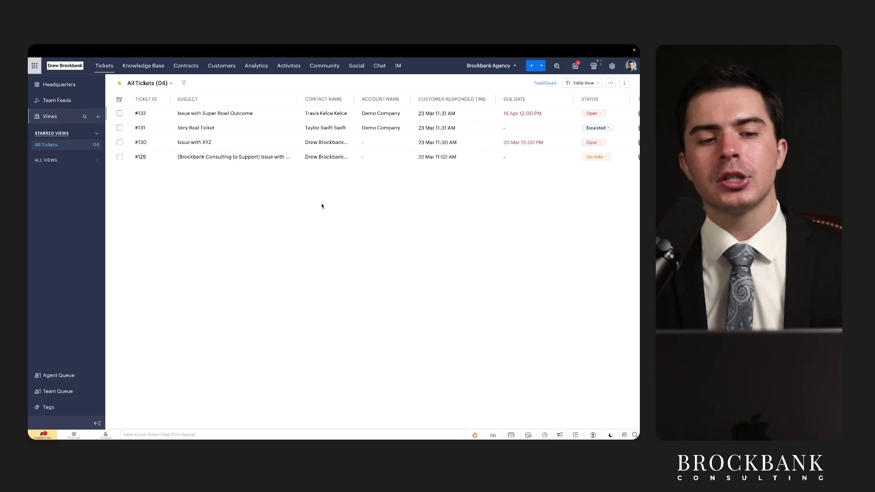
click(233, 113)
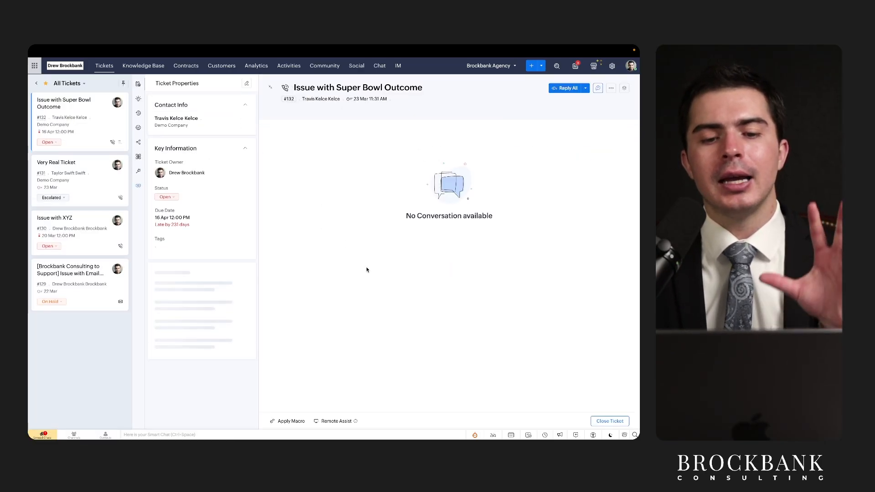
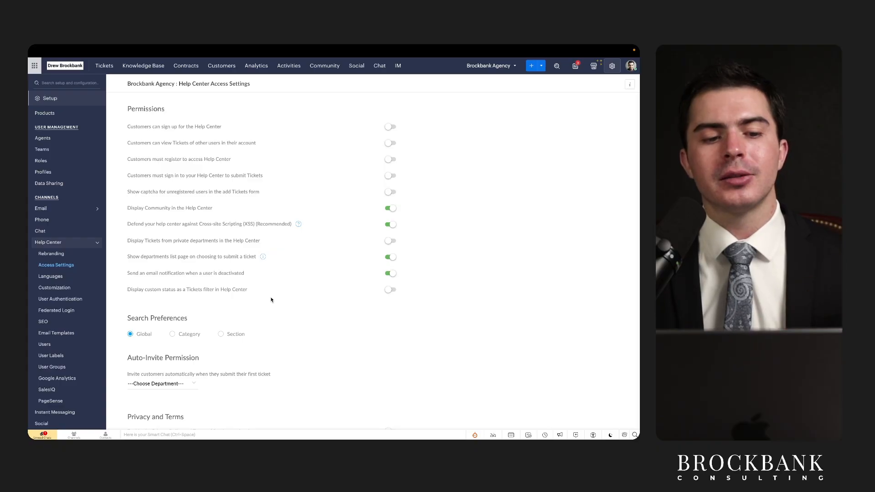
Step: Switch to the Brockbank Agency customer help center and view its home page with the Knowledge Base, Community and Tickets areas
mouse_move(130, 46)
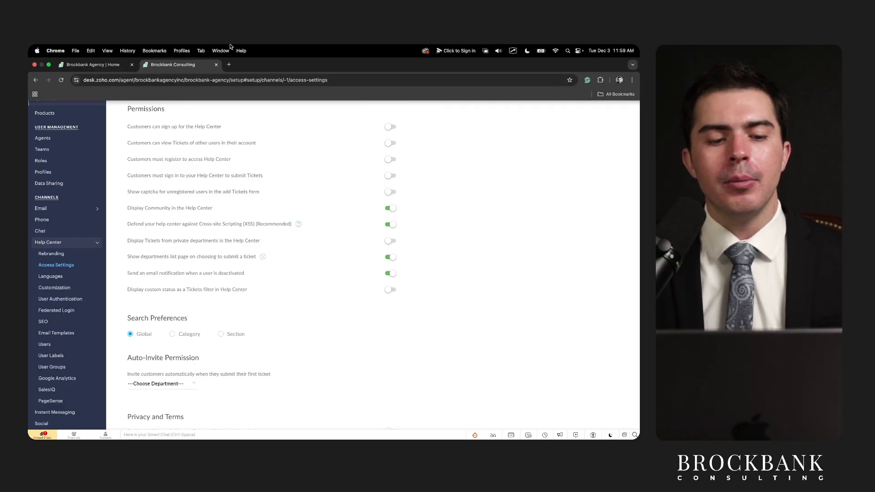
click(119, 65)
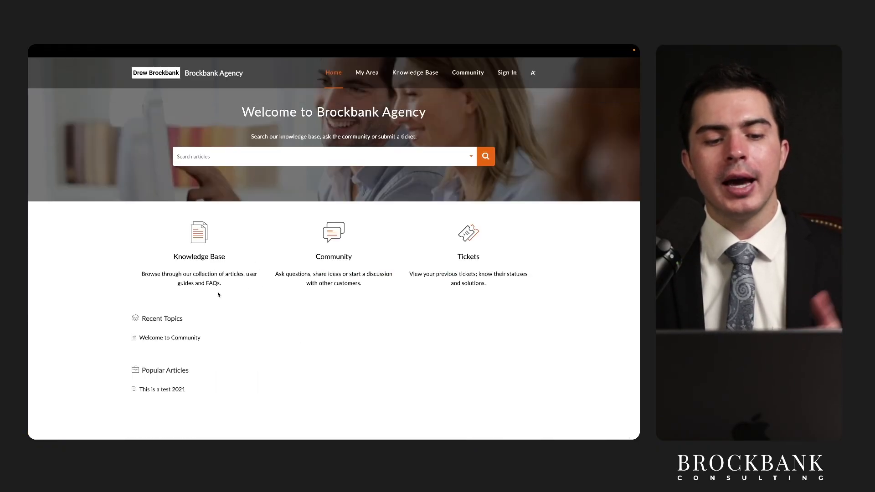
drag(242, 224, 240, 226)
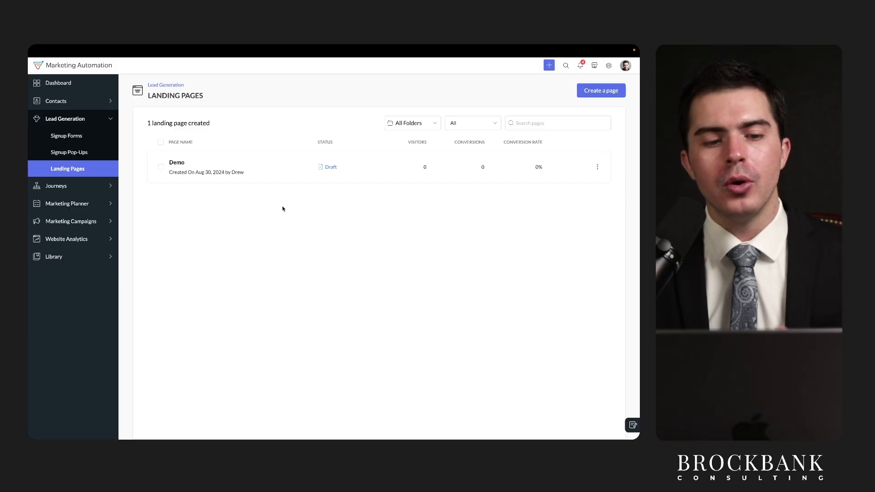
Step: Create a new landing page named Test and proceed to choosing its template
click(600, 91)
click(327, 163)
text(TEst)
key(BackSpace)
key(BackSpace)
key(BackSpace)
key(BackSpace)
text(Test)
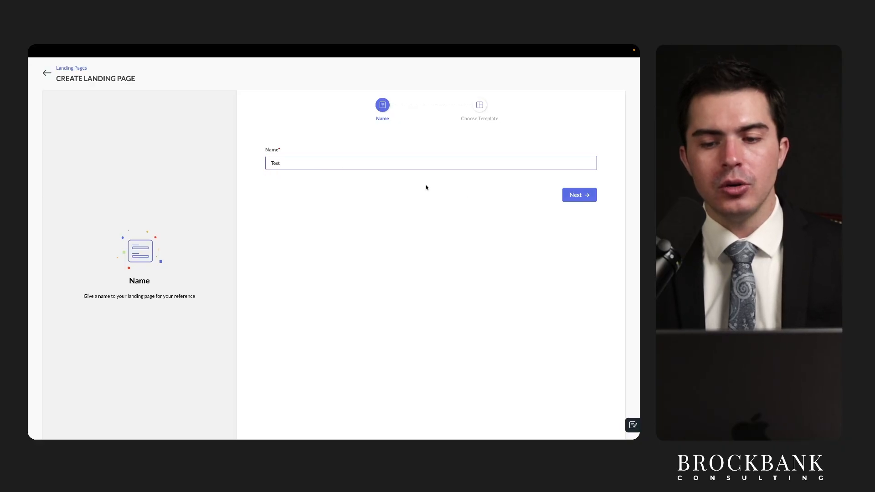
click(576, 196)
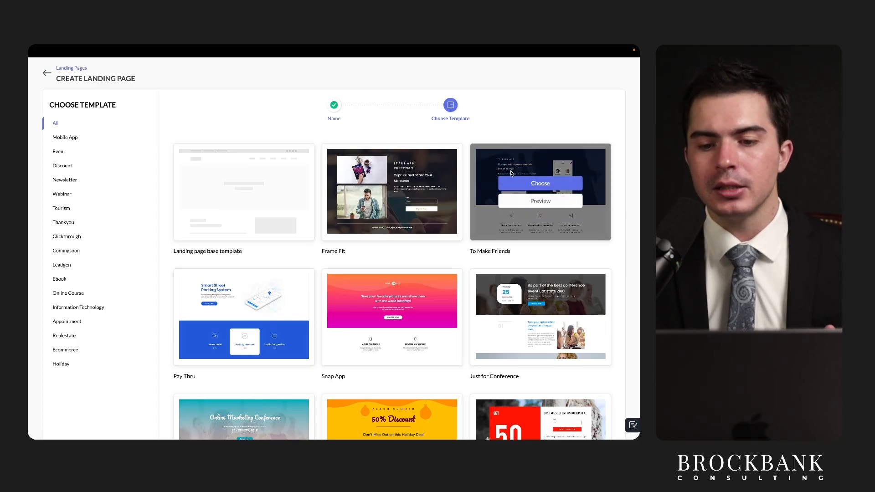
Step: Preview the To Make Friends landing page template, look through its sections and close the preview
click(535, 200)
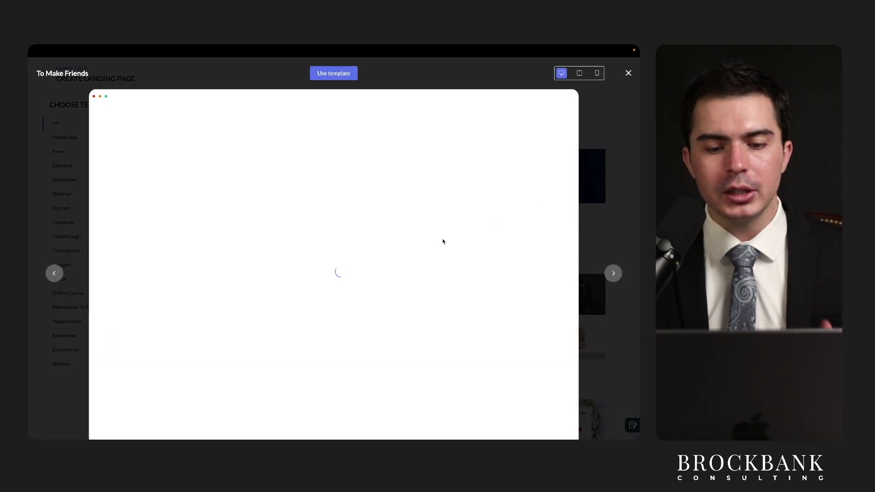
scroll(442, 241, down, 10)
scroll(443, 242, down, 5)
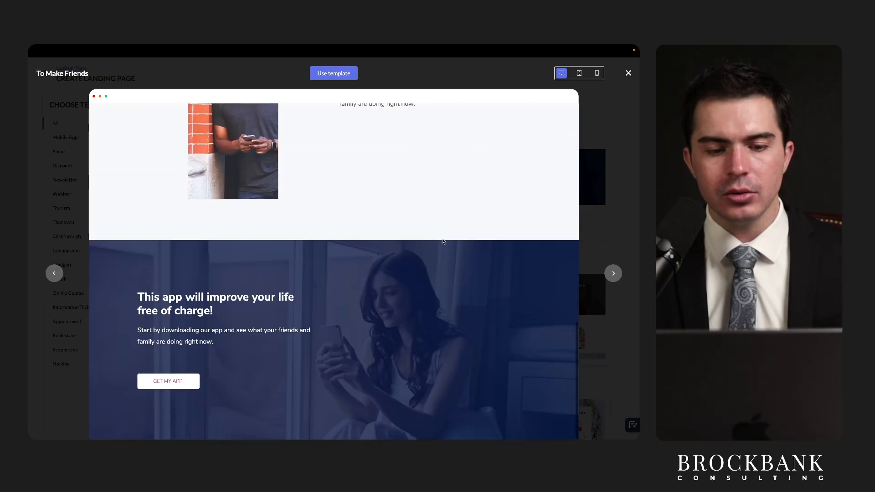
click(629, 73)
Step: Browse the landing page template gallery, preview The Perfect Picture template and return to the first templates
scroll(515, 233, down, 5)
scroll(515, 231, down, 5)
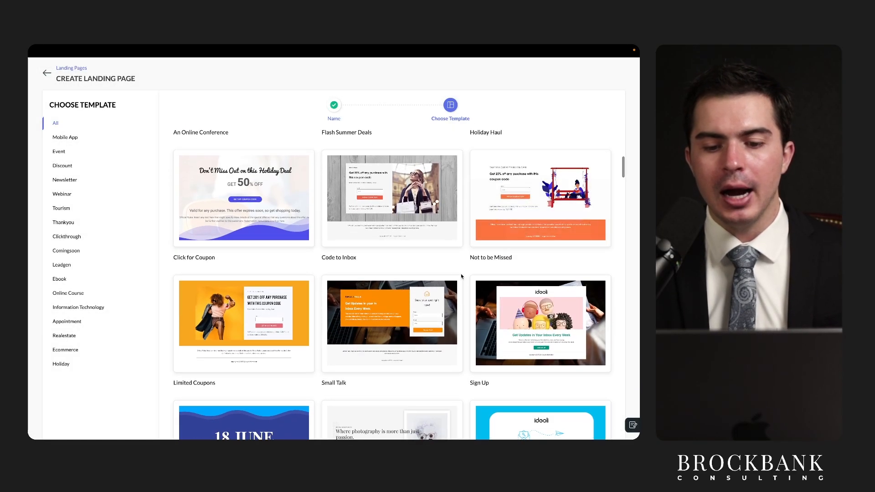
scroll(468, 274, down, 5)
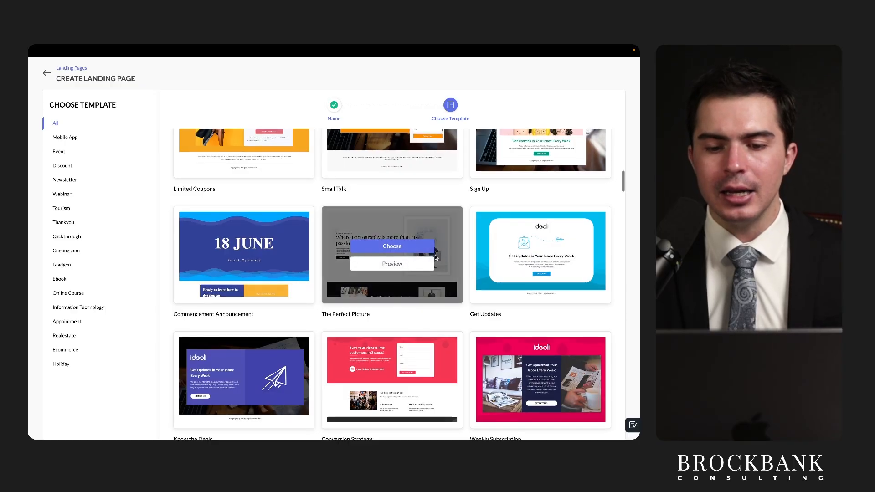
click(420, 263)
scroll(403, 247, down, 10)
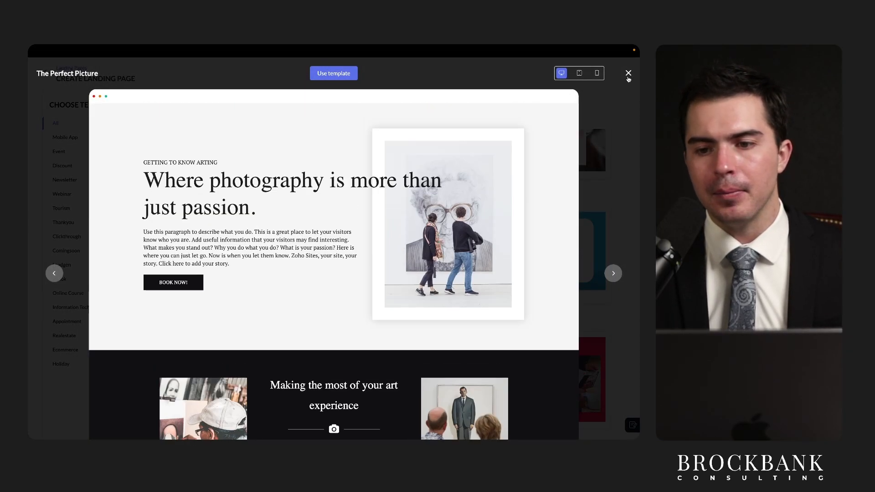
click(629, 74)
scroll(509, 219, up, 15)
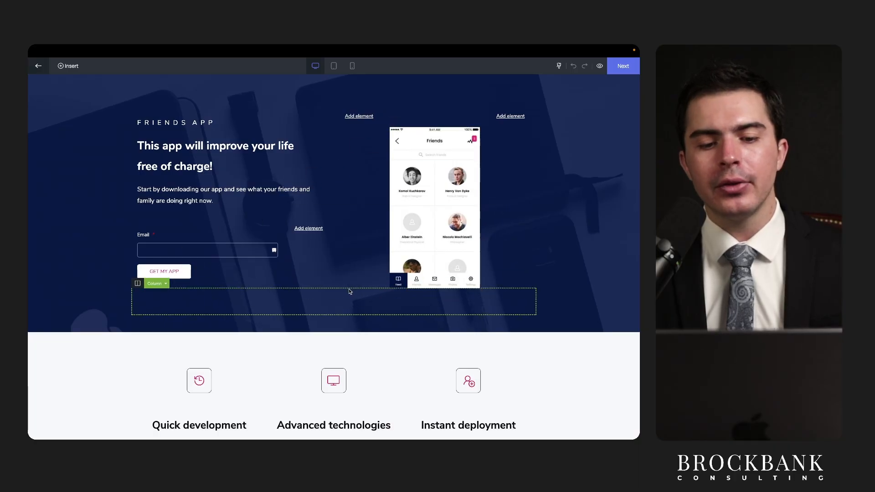
Step: Add a predefined Name field above the Email field in the landing page's sign-up form and save the form
click(248, 259)
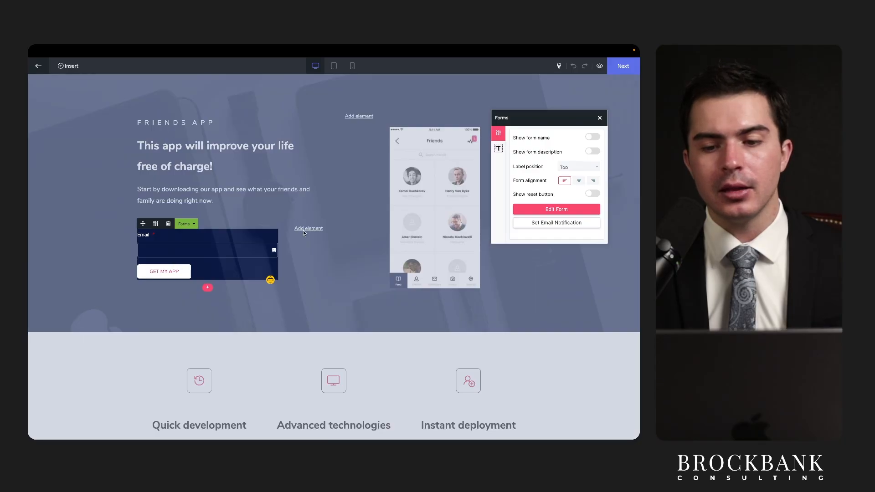
click(564, 211)
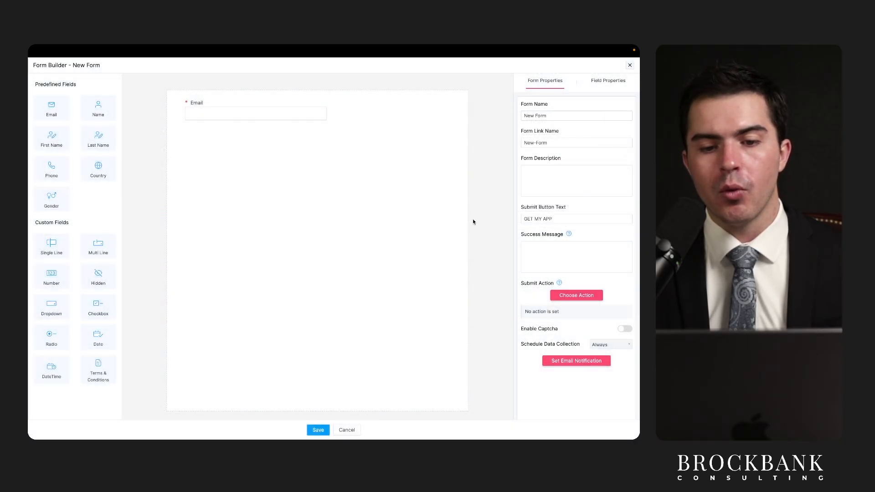
click(102, 109)
drag(234, 146, 236, 101)
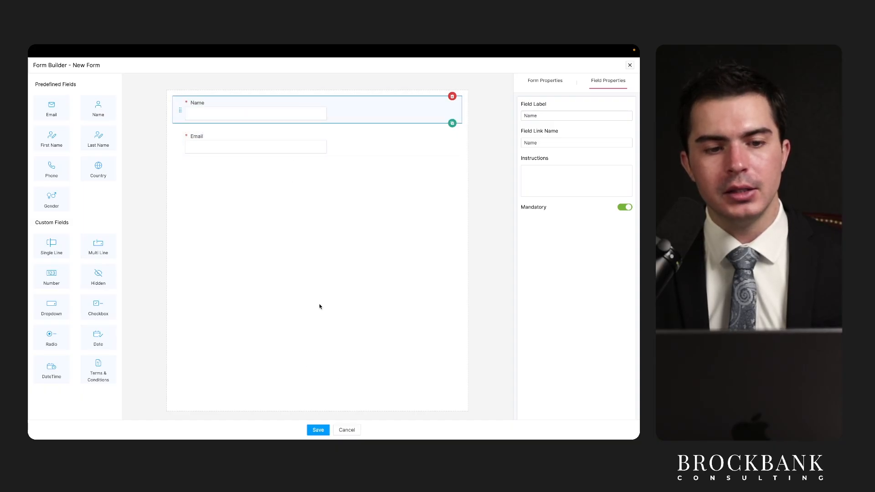
click(318, 430)
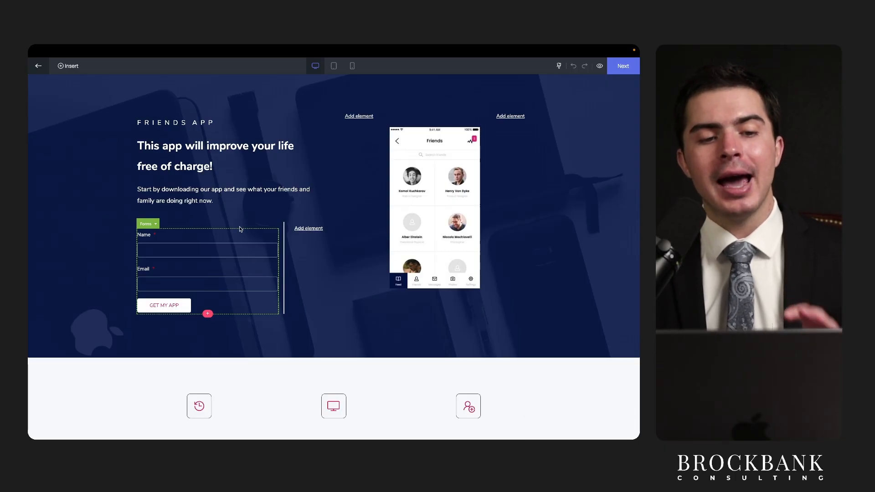
Step: Switch to Zoho Marketing Automation and inspect the Contacts and Leads module syncs of the connected Zoho CRM app
click(158, 65)
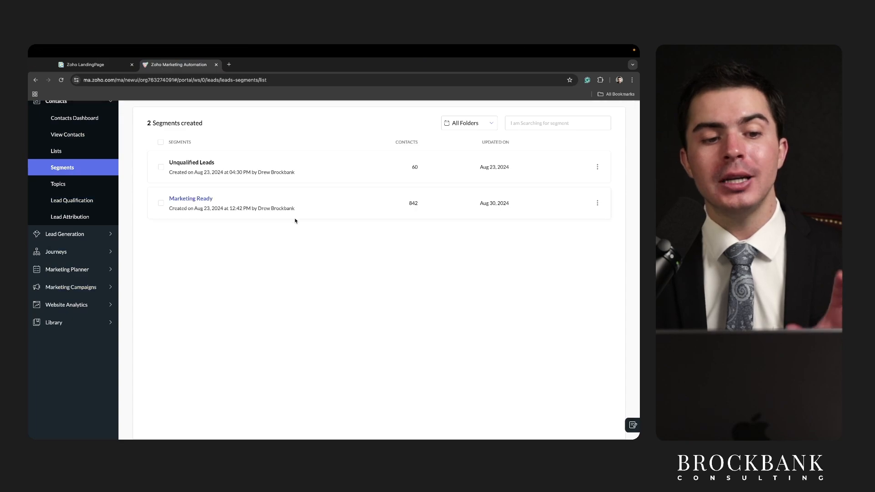
click(609, 66)
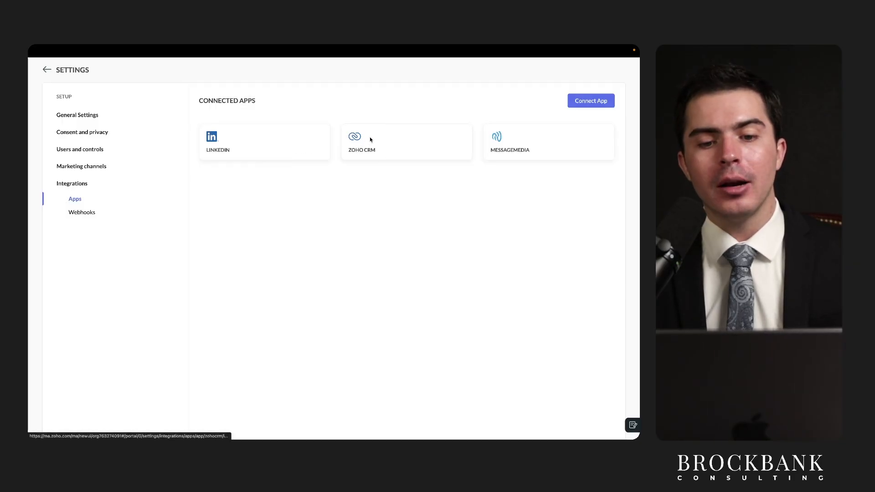
click(370, 138)
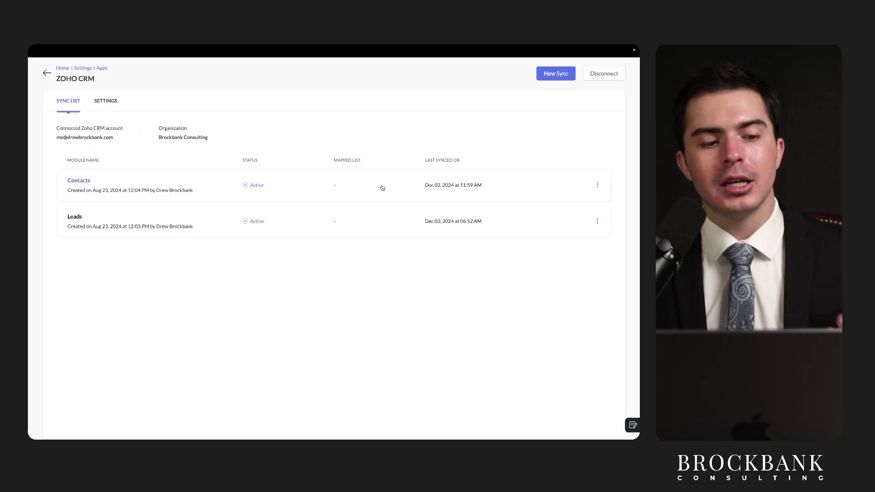
key(ctrl+a)
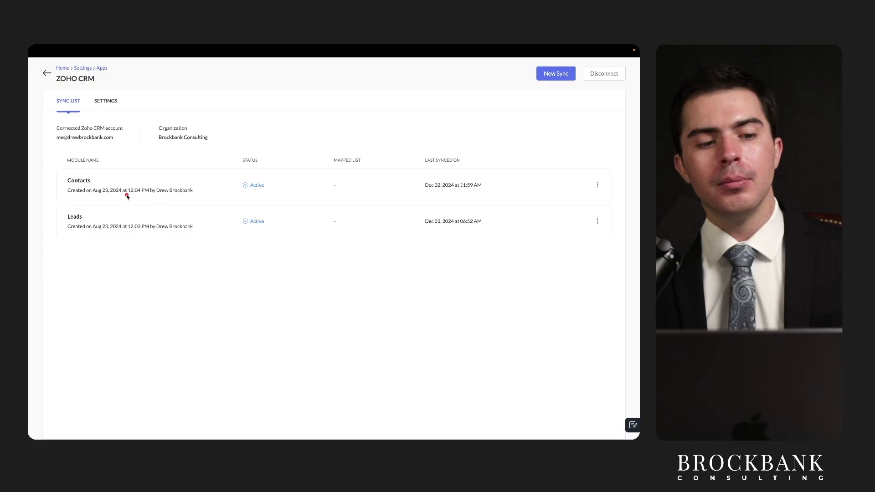
drag(52, 222, 185, 225)
mouse_move(199, 45)
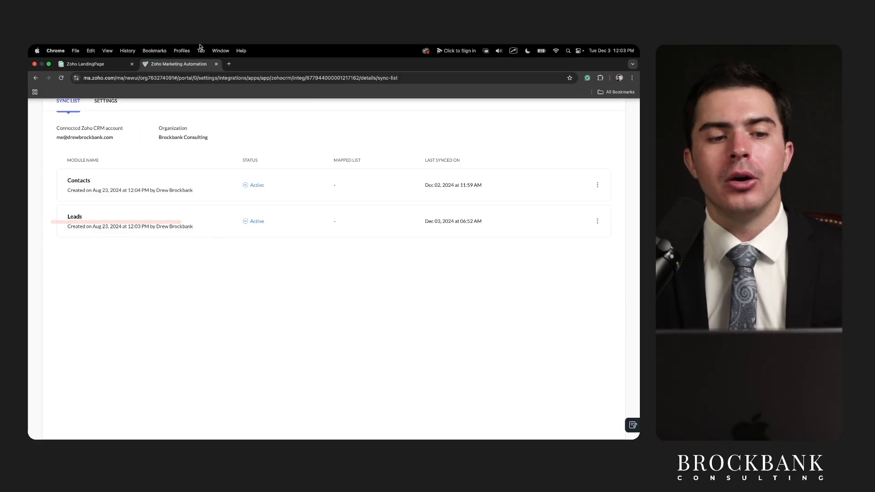
Step: Return to the landing page editor, proceed to the Test page's configuration and examine its SEO settings
click(113, 63)
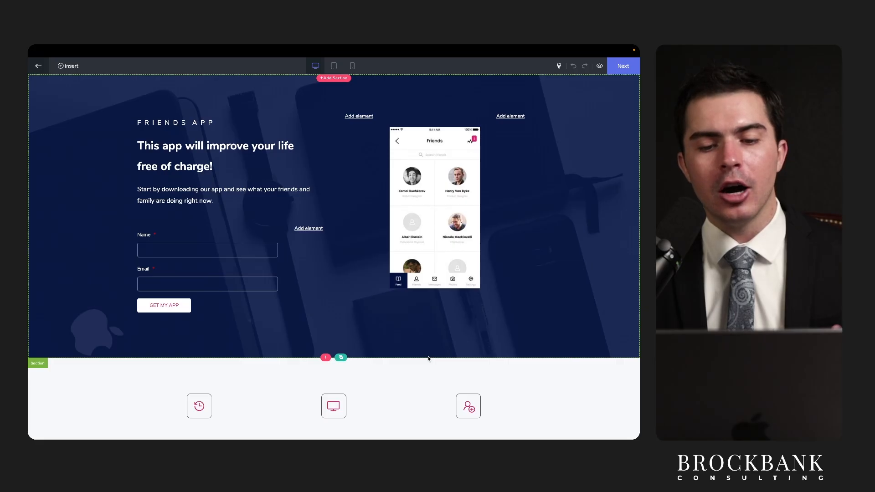
click(622, 67)
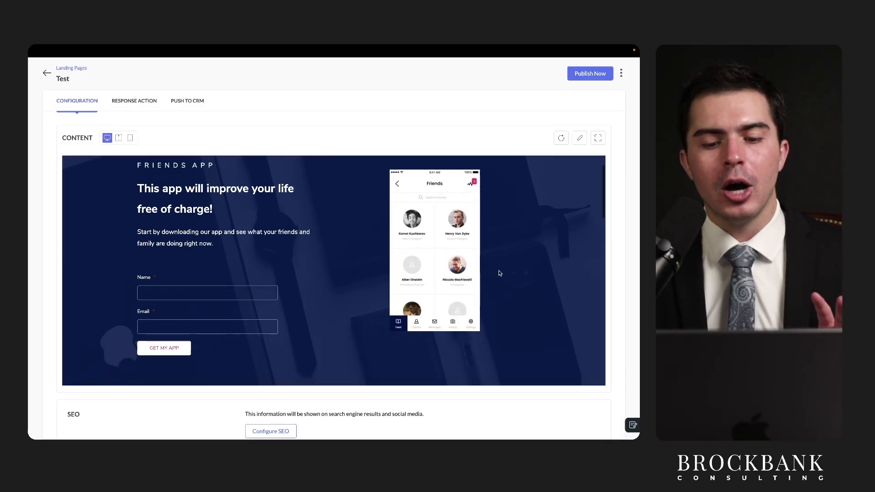
scroll(499, 272, down, 5)
scroll(500, 408, down, 3)
click(287, 351)
drag(237, 359, 320, 360)
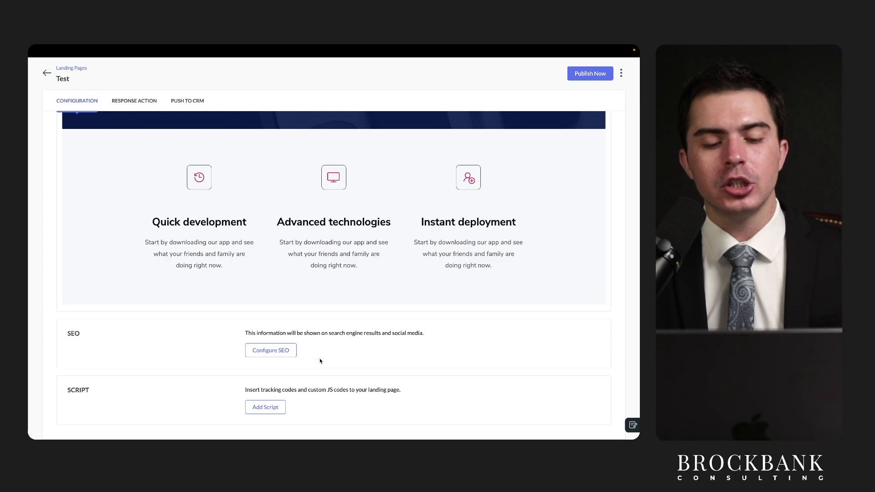
Step: Point out the publish option for the Test landing page and review its content preview from start to end
scroll(320, 361, up, 2)
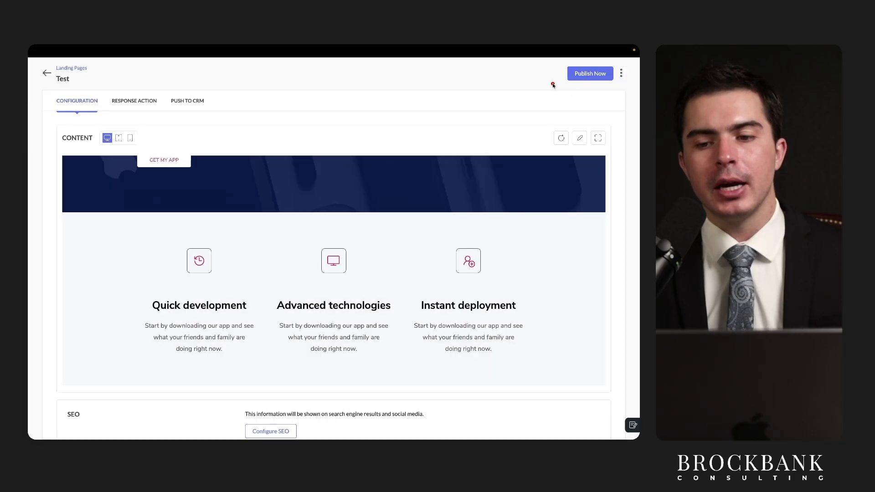
drag(610, 84, 551, 84)
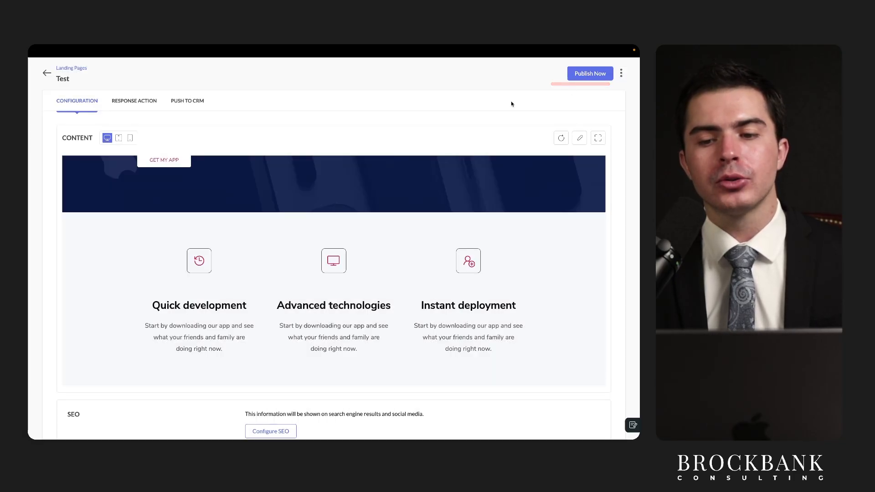
scroll(509, 115, down, 1)
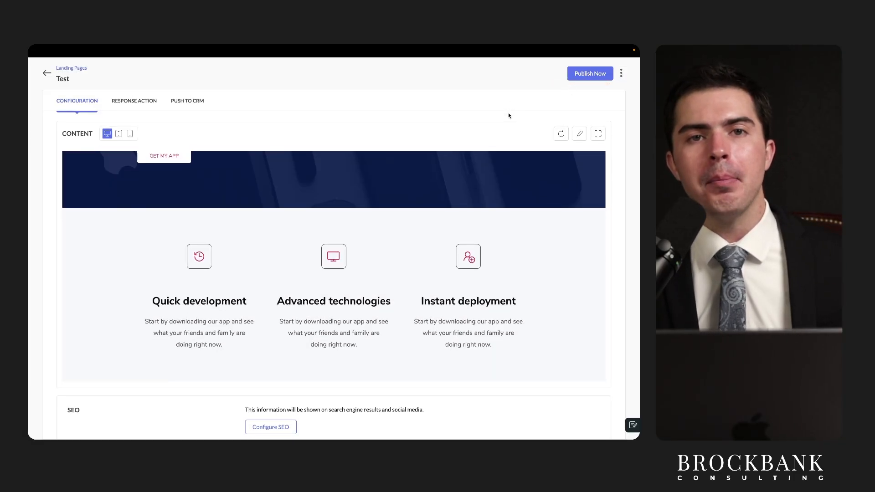
scroll(501, 188, up, 5)
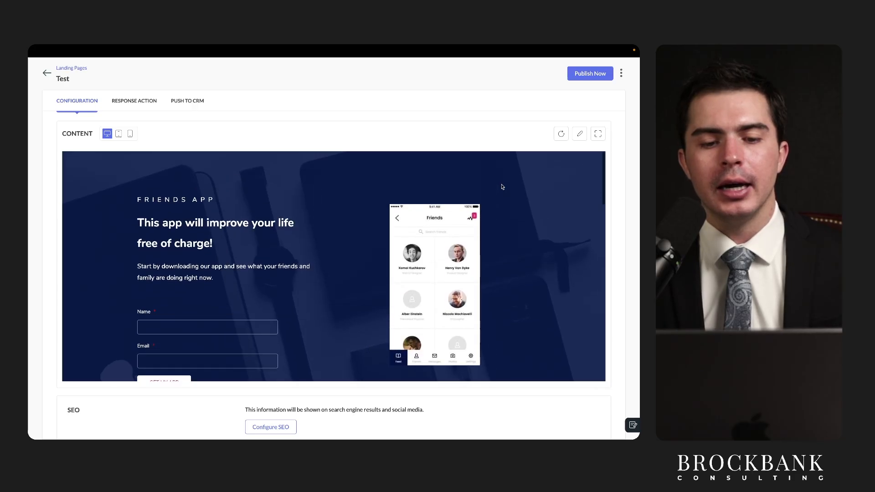
scroll(522, 249, down, 1)
scroll(521, 249, down, 11)
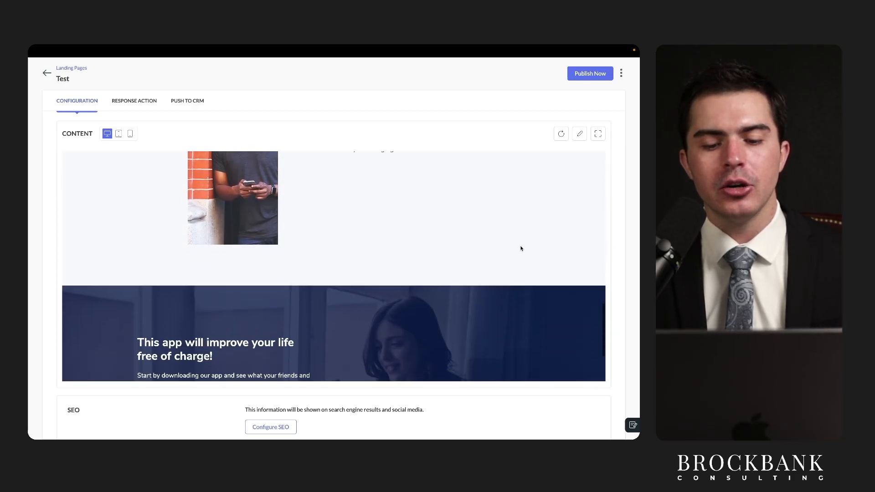
scroll(521, 249, up, 17)
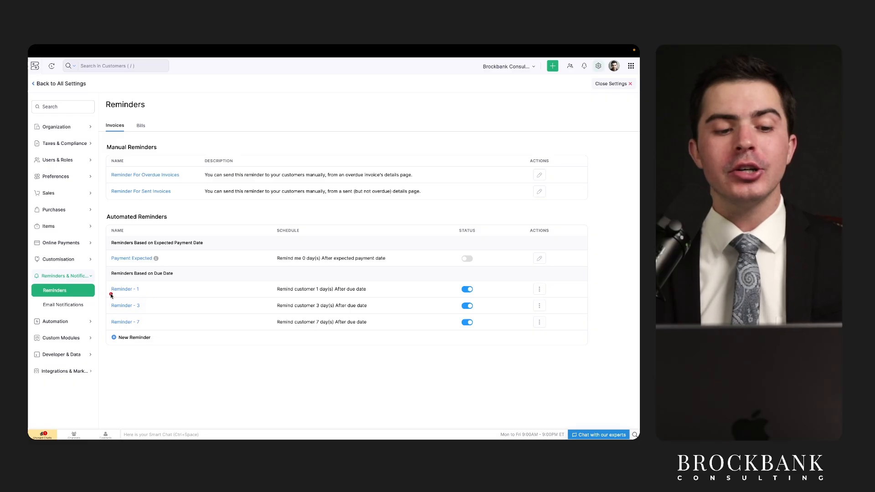
Step: Point out the due-date reminders for invoices and compare the Manual Reminders section with the Automated Reminders section
drag(111, 313, 155, 314)
drag(107, 329, 144, 329)
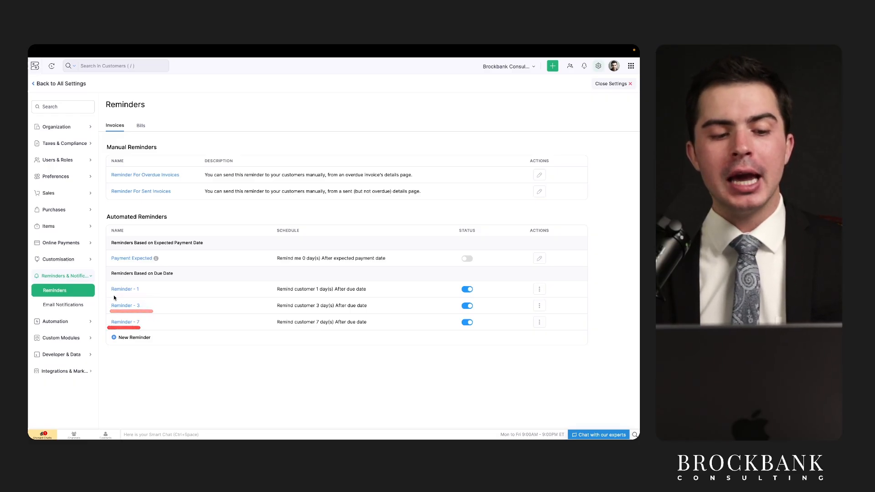
mouse_move(114, 294)
mouse_down()
mouse_move(138, 293)
mouse_move(162, 329)
mouse_up()
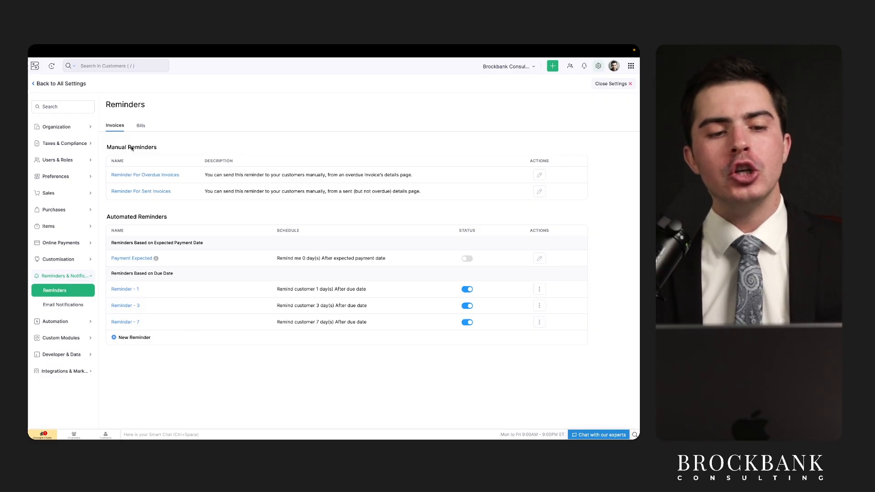
drag(104, 151, 191, 154)
drag(104, 224, 191, 225)
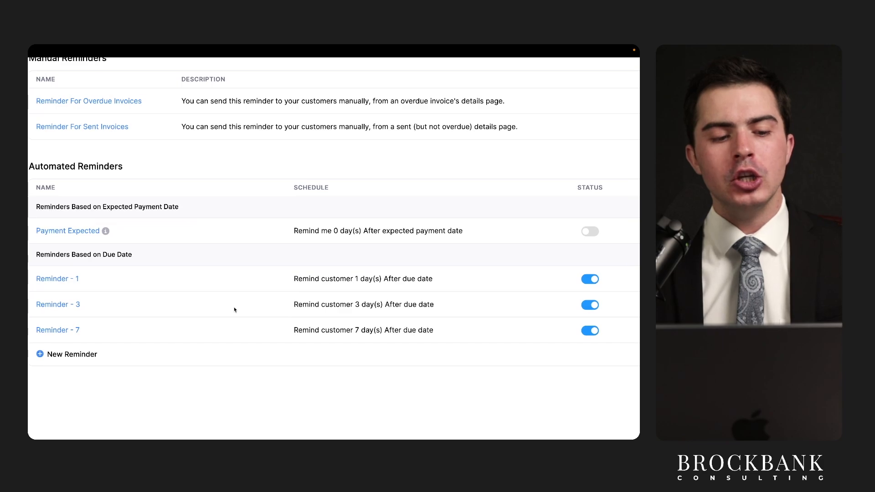
Step: Examine the schedules of the Reminder - 1, Reminder - 3 and Reminder - 7 automated invoice reminders
drag(55, 286, 114, 286)
drag(327, 286, 435, 285)
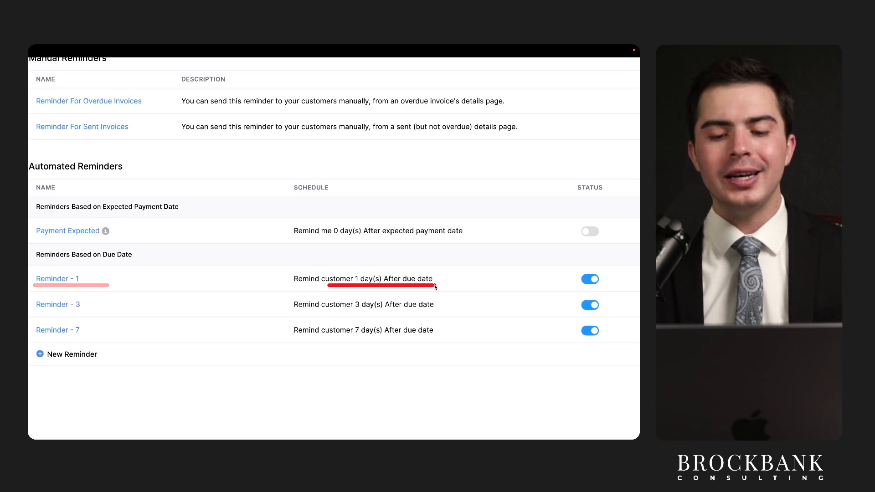
drag(351, 314, 435, 314)
drag(345, 338, 444, 338)
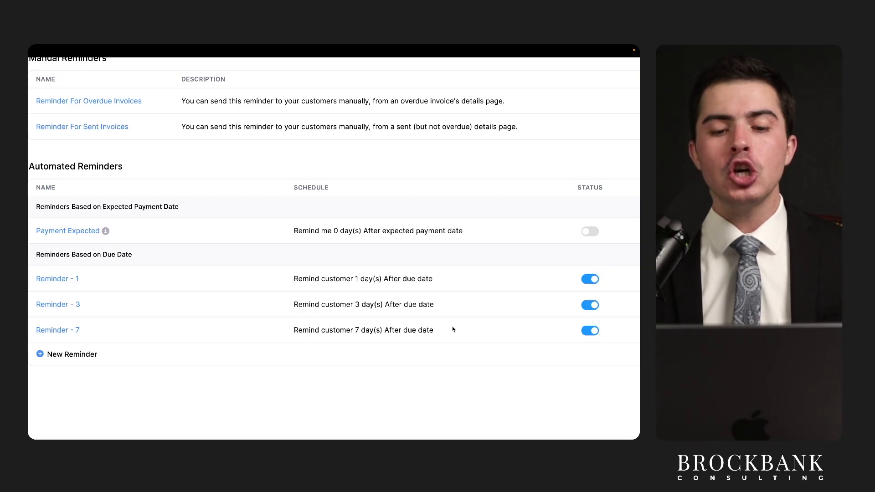
drag(345, 312, 400, 313)
drag(341, 343, 436, 343)
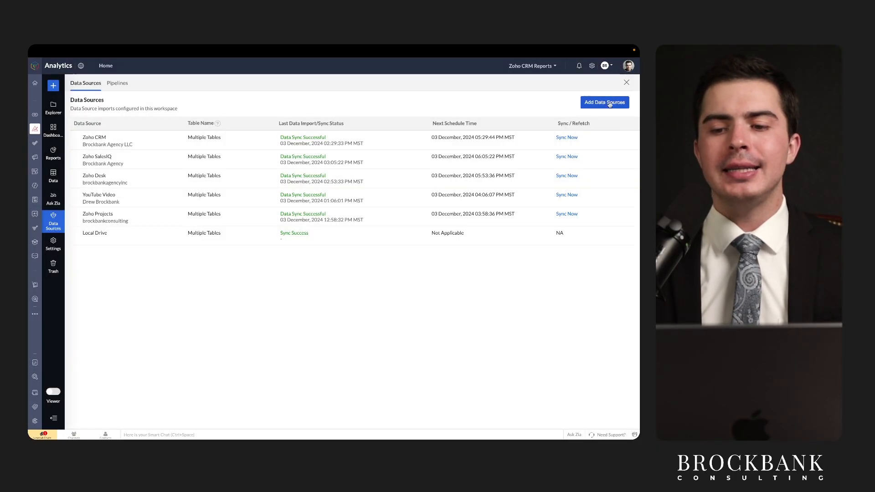
Step: Browse the full catalogue of data sources that can be added to the Zoho CRM Reports workspace in Zoho Analytics, and open its dashboards list
click(610, 103)
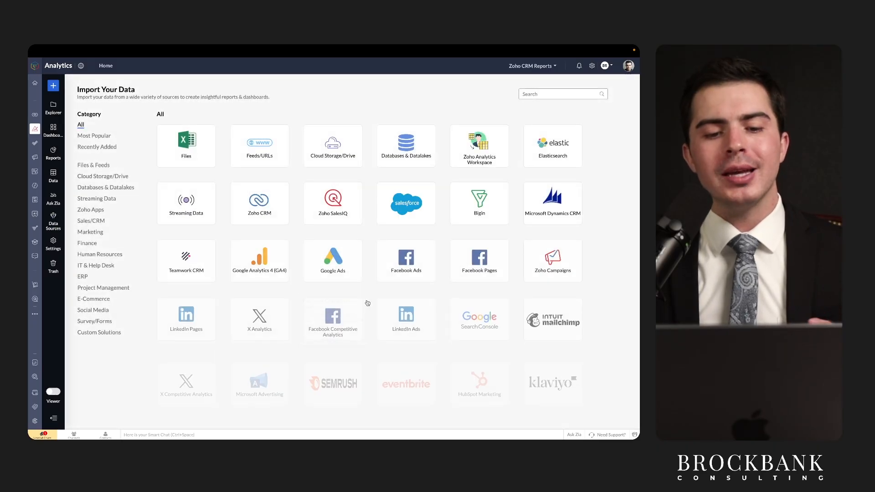
scroll(367, 303, down, 10)
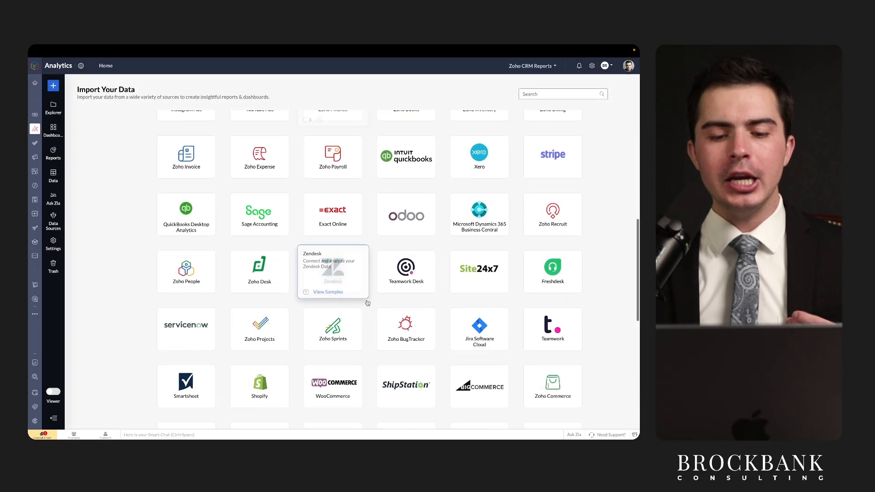
scroll(367, 303, down, 3)
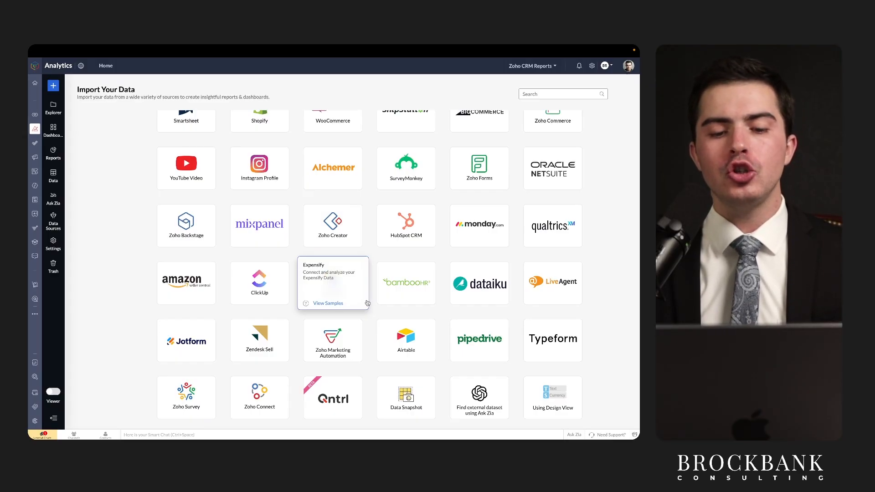
scroll(367, 303, down, 2)
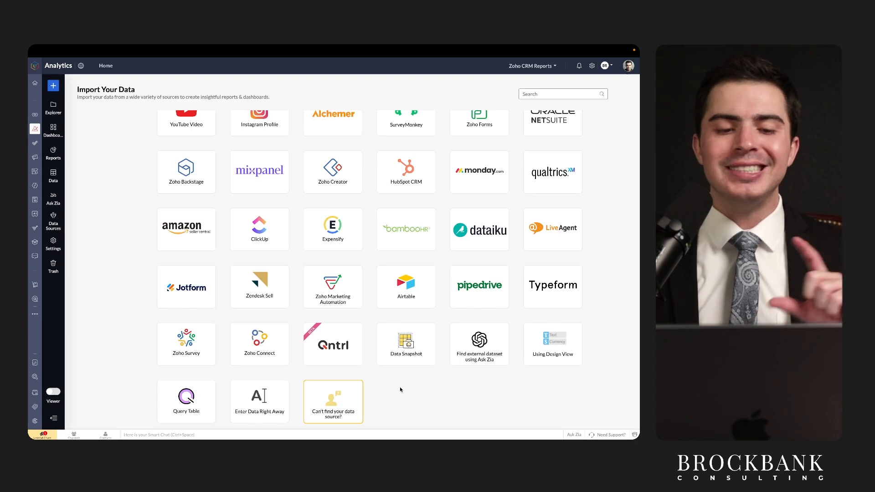
scroll(400, 390, up, 10)
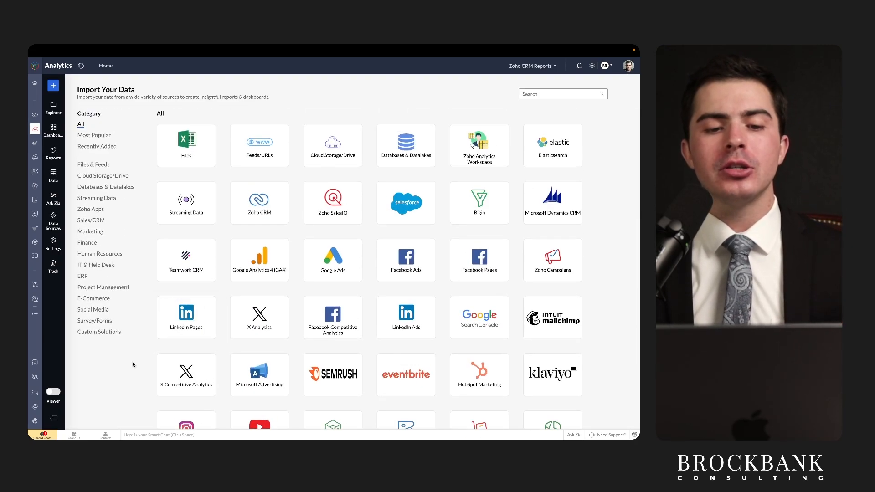
scroll(133, 364, down, 1)
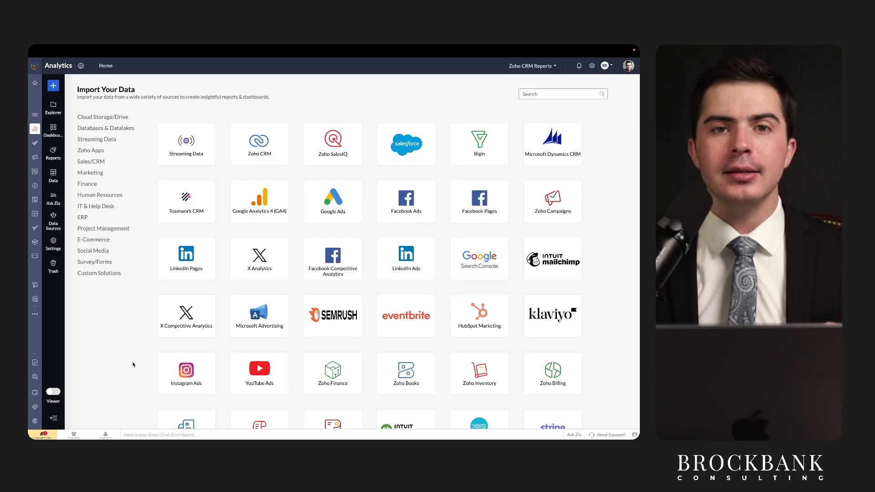
scroll(133, 365, down, 8)
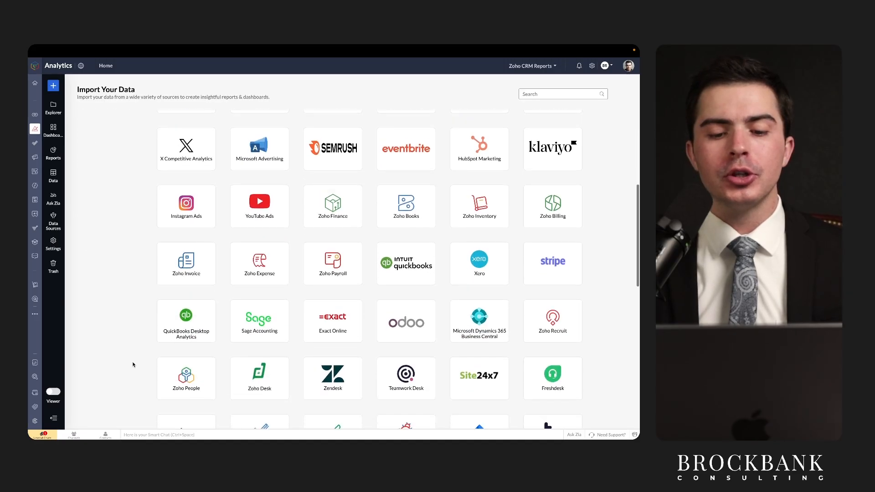
scroll(134, 364, down, 3)
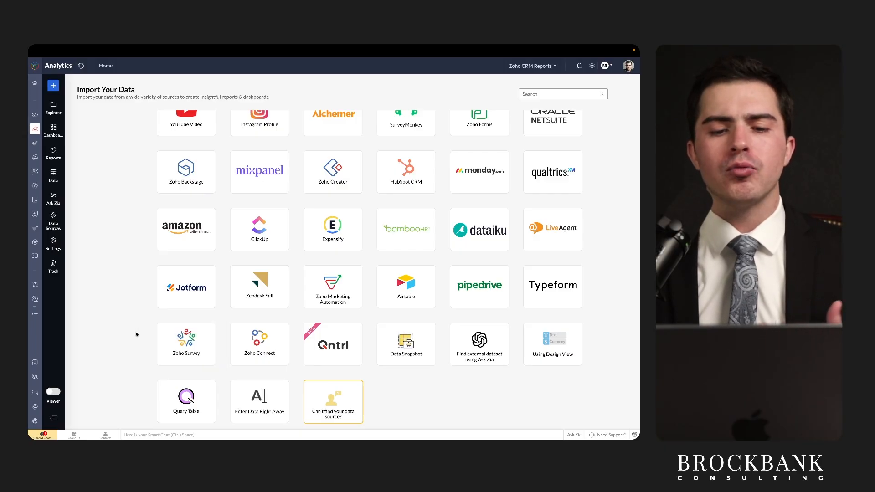
scroll(137, 333, up, 5)
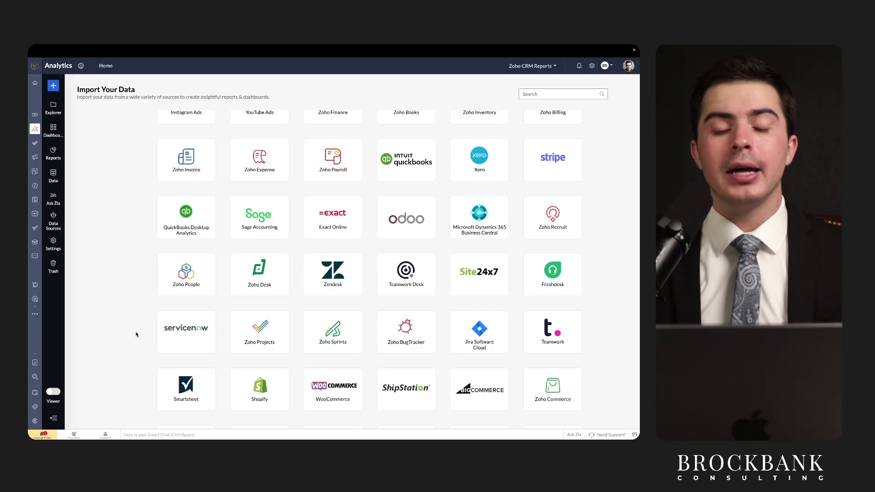
scroll(136, 334, up, 2)
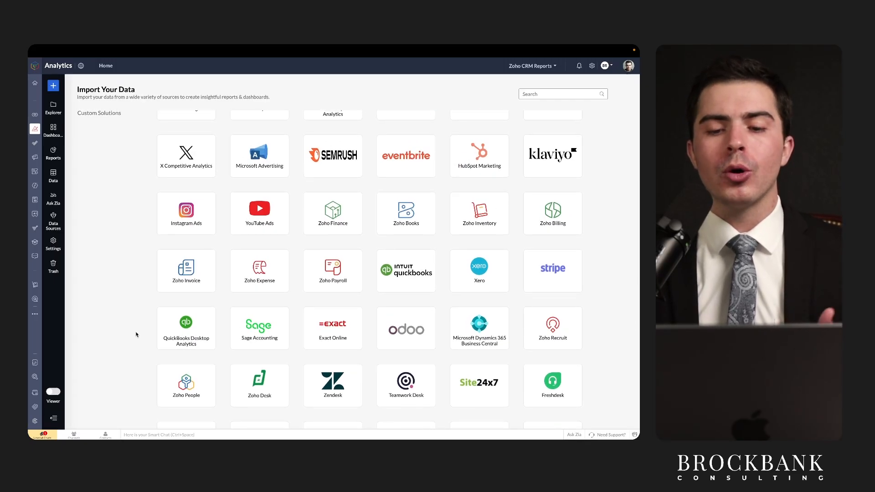
scroll(136, 335, up, 3)
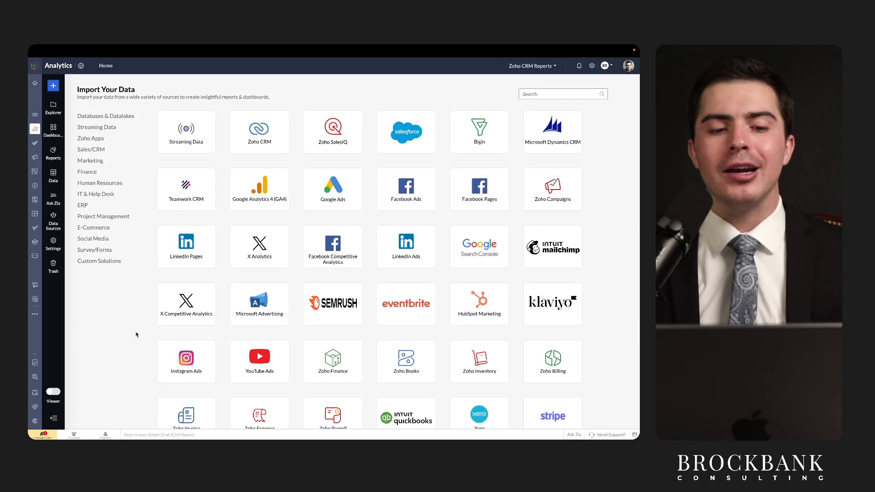
scroll(136, 334, up, 2)
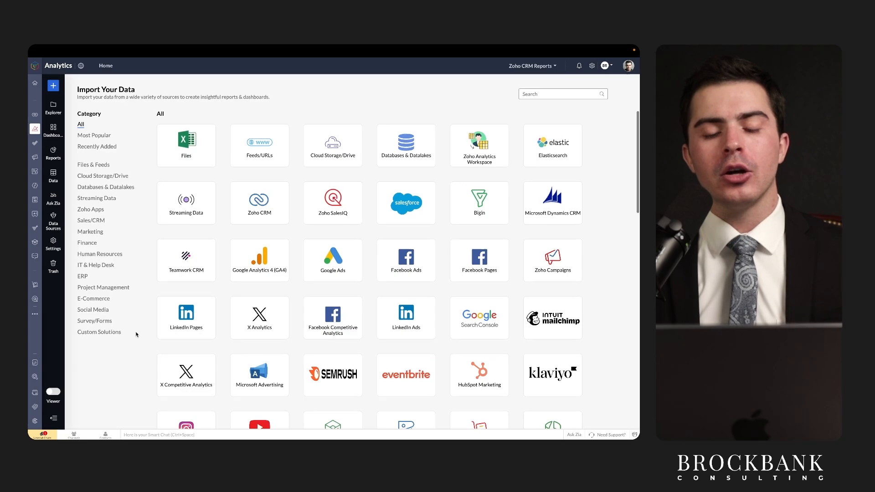
scroll(136, 335, down, 15)
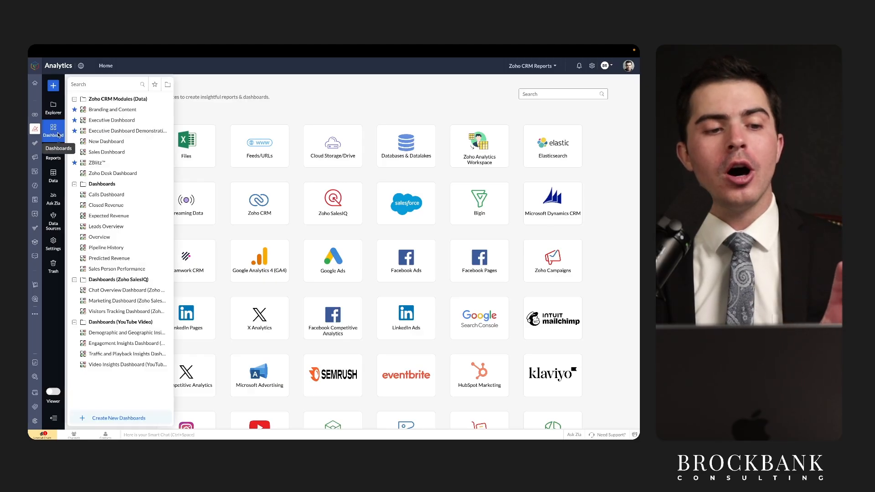
click(54, 130)
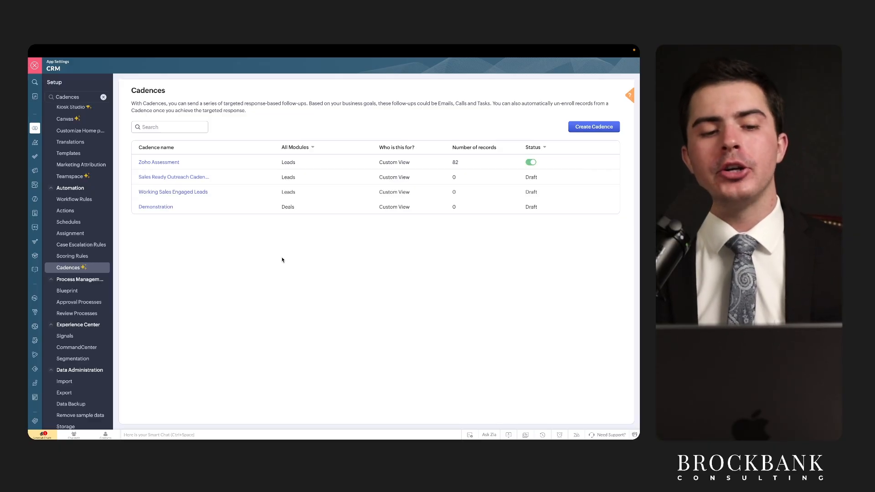
Step: Open the Demonstration cadence for Deals in Zoho CRM and point out its follow-up stages and first follow-up task
click(173, 216)
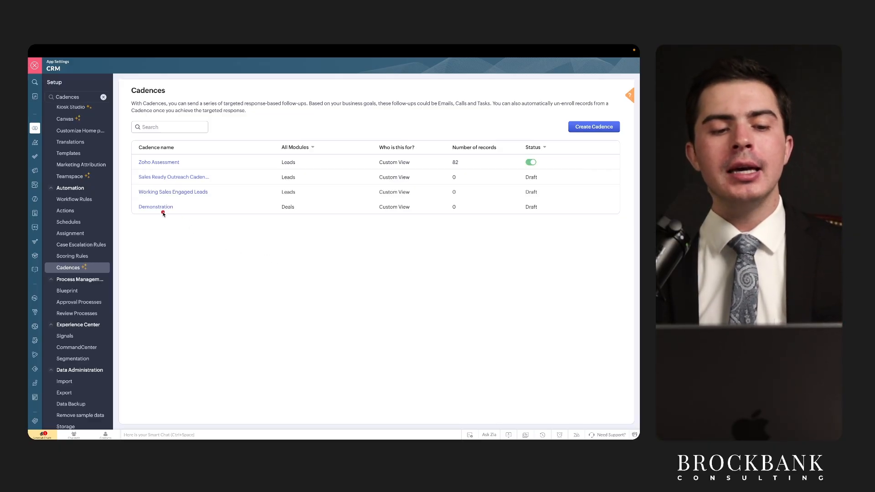
drag(135, 212, 203, 213)
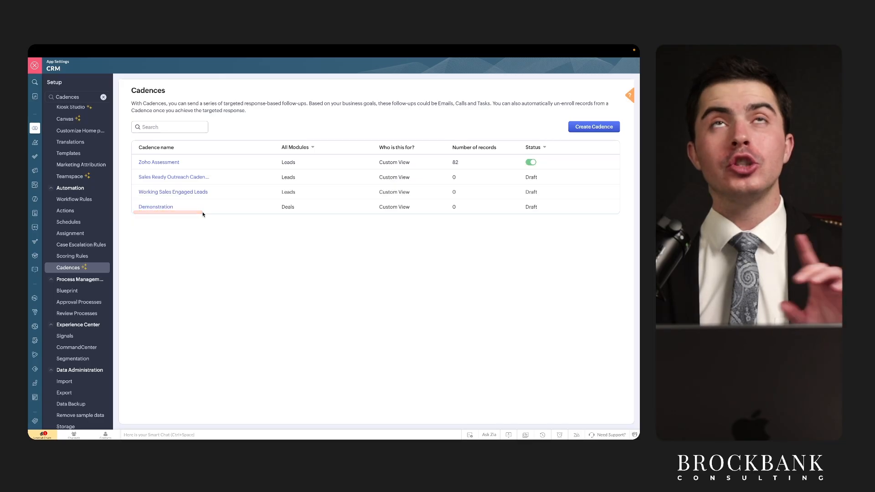
click(155, 208)
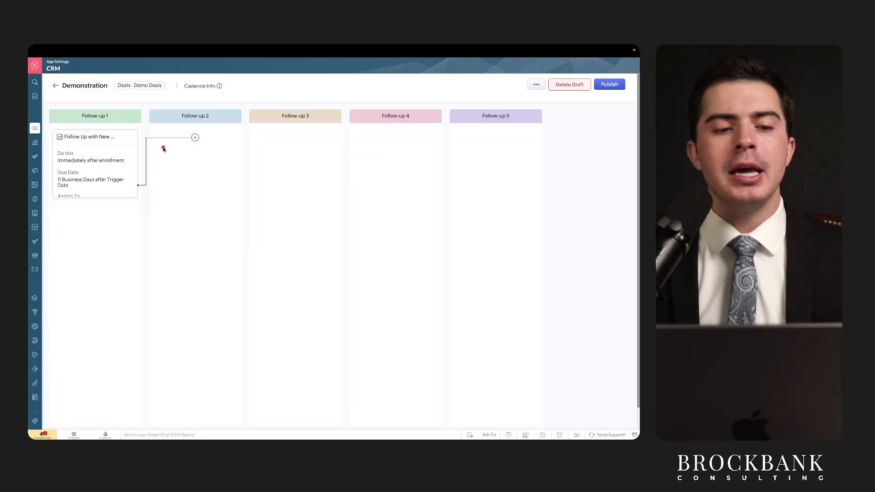
drag(75, 126, 207, 124)
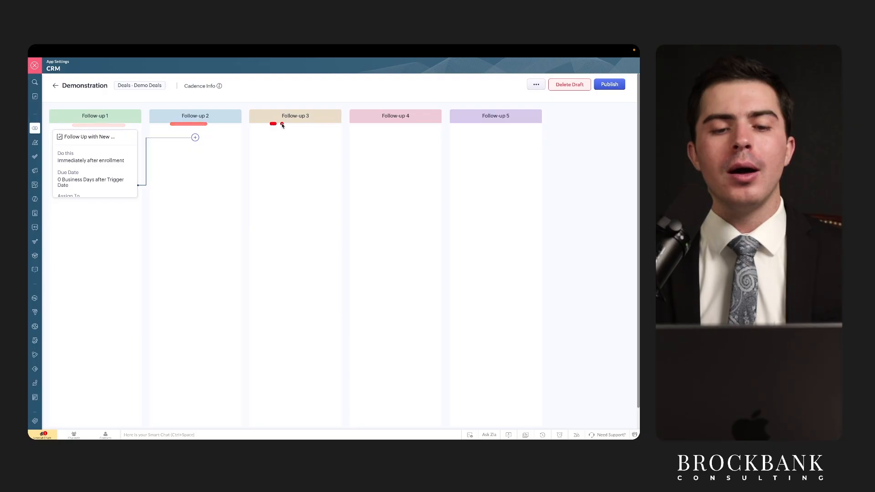
drag(271, 124, 318, 123)
drag(392, 127, 430, 127)
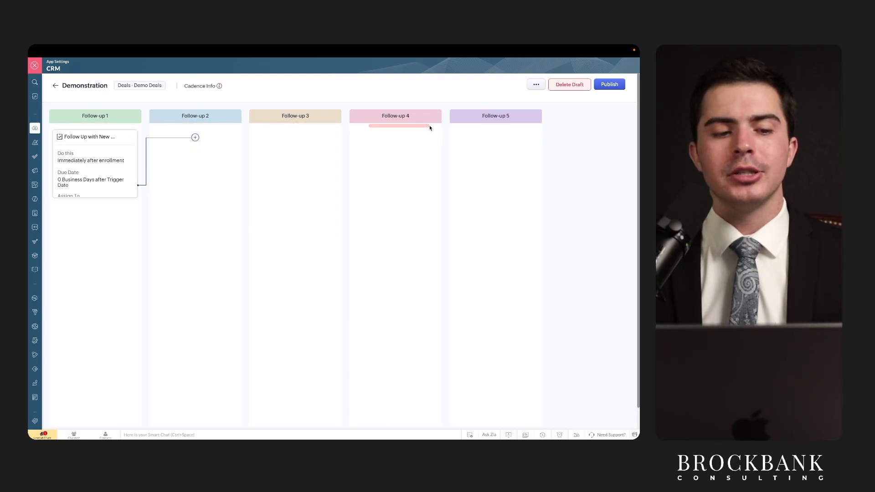
drag(58, 144, 103, 144)
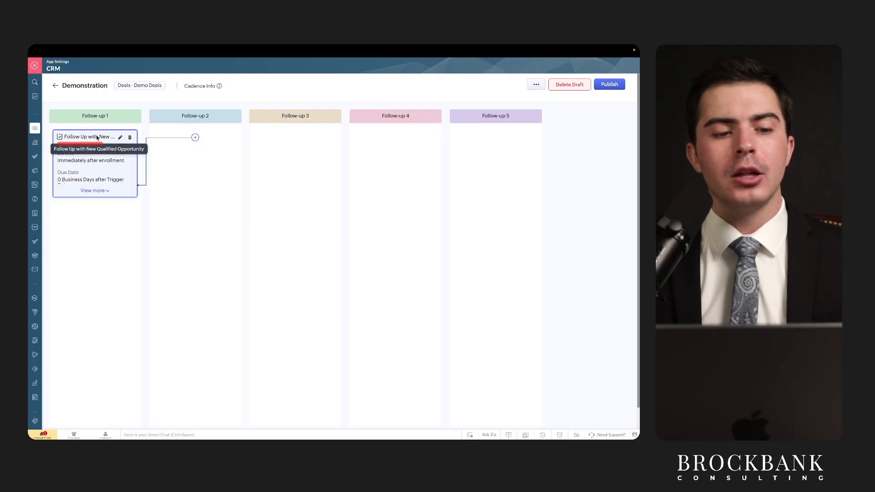
Step: Inspect the first follow-up task's timing, assignment and reminder settings, close it without saving, and point out the follow-up stages after it
click(120, 137)
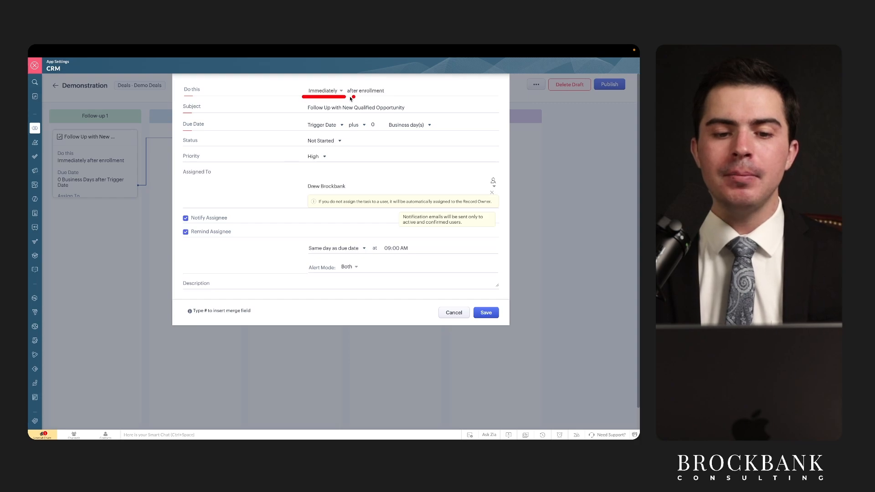
mouse_move(182, 237)
mouse_down()
mouse_move(238, 237)
mouse_move(174, 227)
mouse_move(174, 268)
mouse_move(326, 268)
mouse_up()
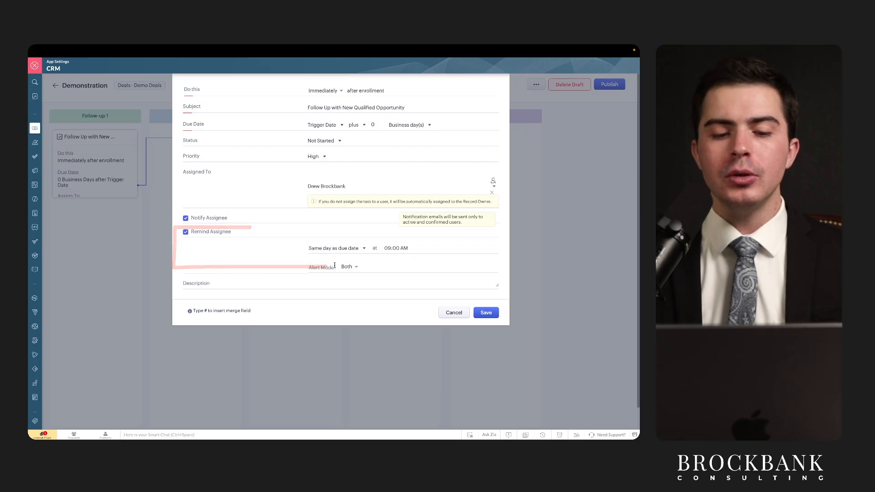
mouse_move(435, 82)
mouse_down()
mouse_move(201, 83)
mouse_move(174, 176)
mouse_move(323, 184)
mouse_up()
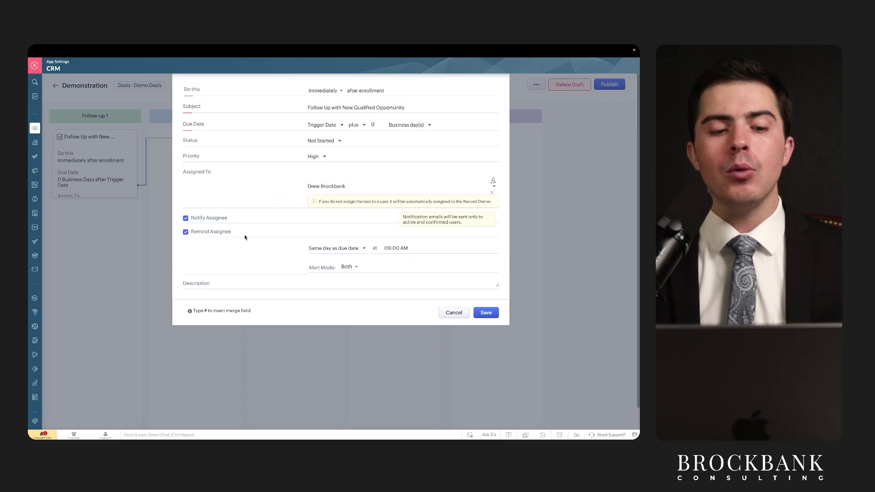
mouse_move(245, 226)
mouse_down()
mouse_move(176, 248)
mouse_move(326, 271)
mouse_up()
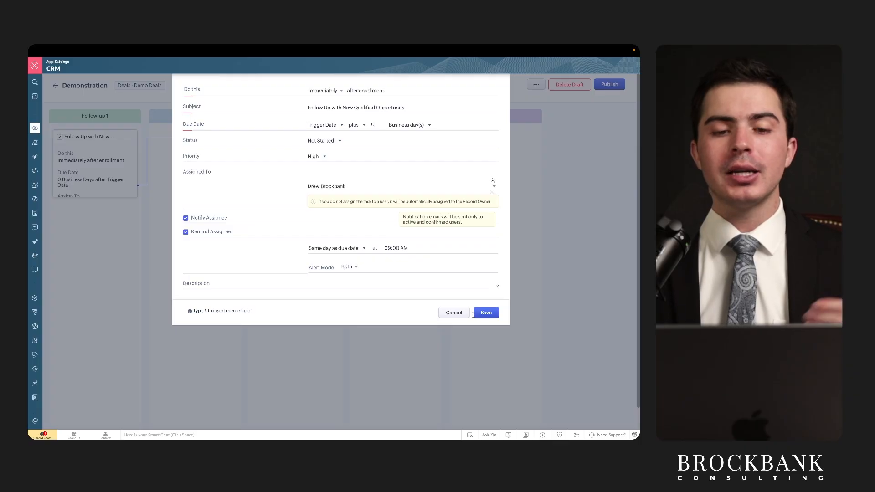
click(454, 314)
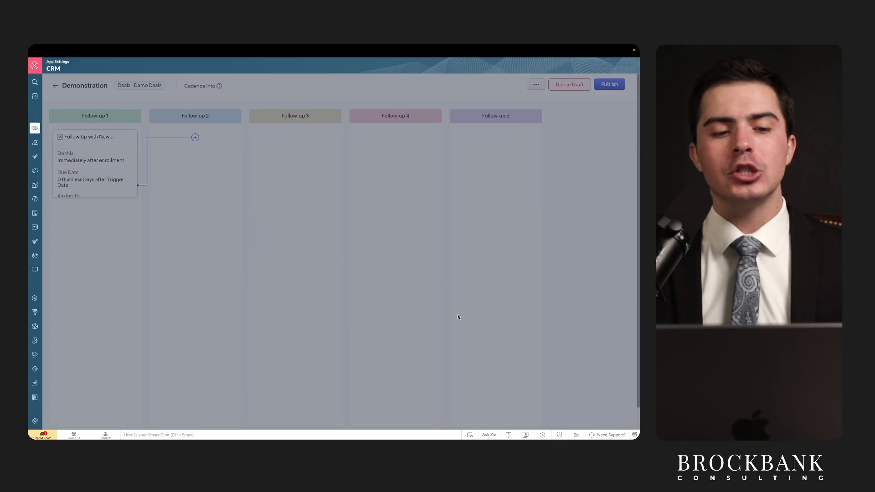
drag(166, 122, 202, 123)
drag(263, 126, 427, 128)
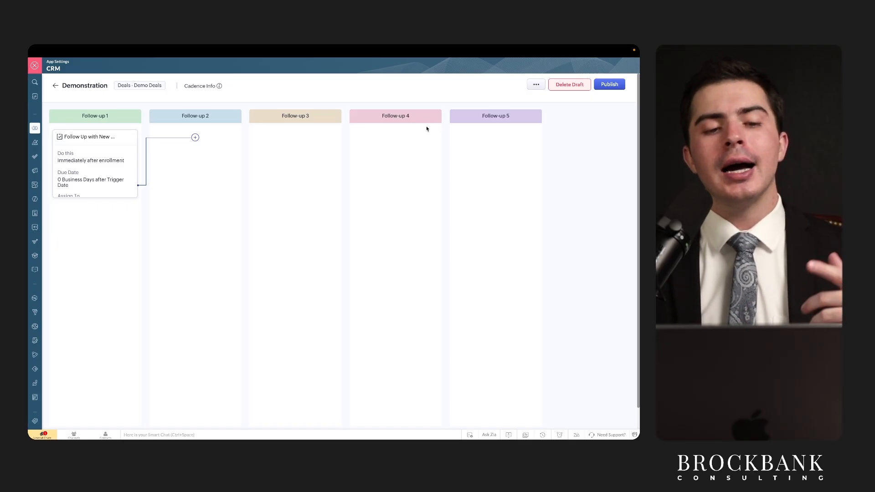
Step: Create a new workflow rule for the Deals module named "Demonstration Automatic Sales Reminder"
mouse_move(152, 45)
click(165, 65)
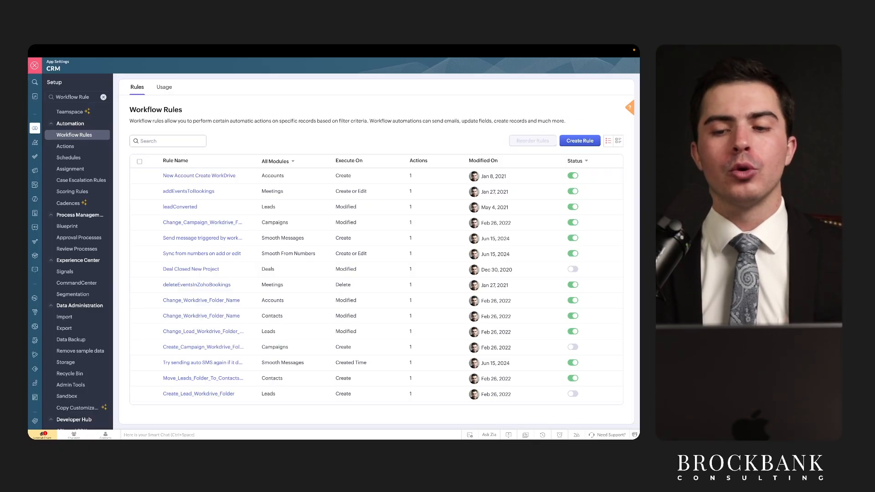
click(579, 140)
click(338, 114)
click(338, 159)
click(323, 128)
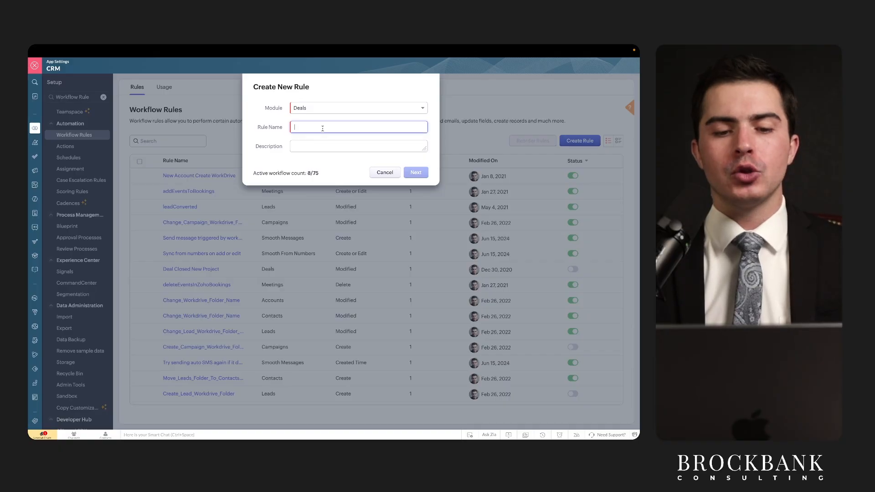
text(Demonstration)
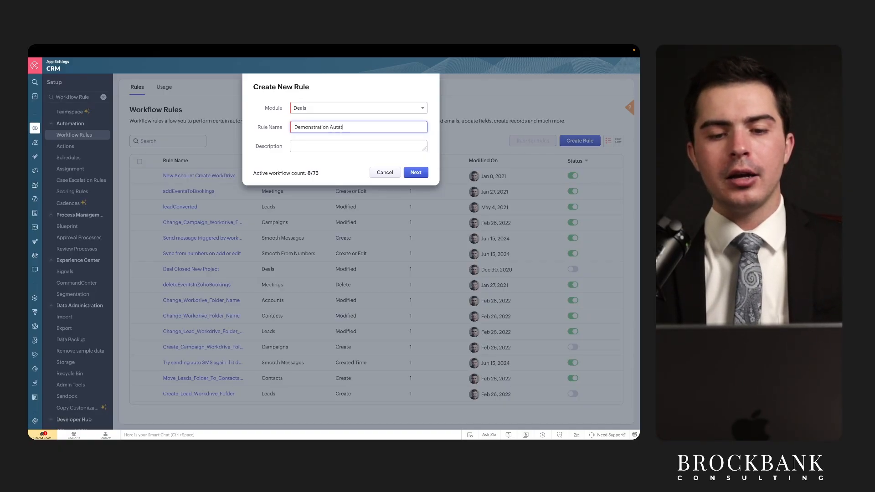
text( Automatic Sales Reminder)
click(416, 172)
Step: Set the rule to trigger on the record action of creating a deal and to apply to all deals
click(229, 141)
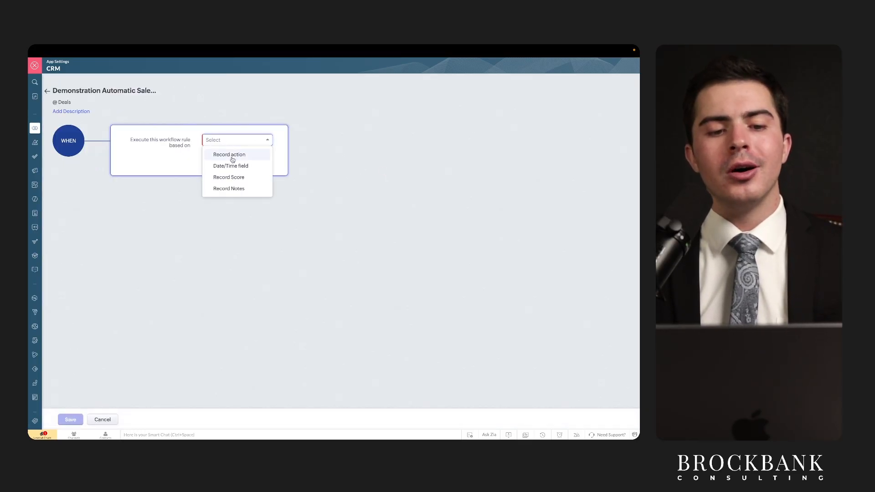
click(232, 154)
click(232, 158)
click(233, 158)
click(266, 176)
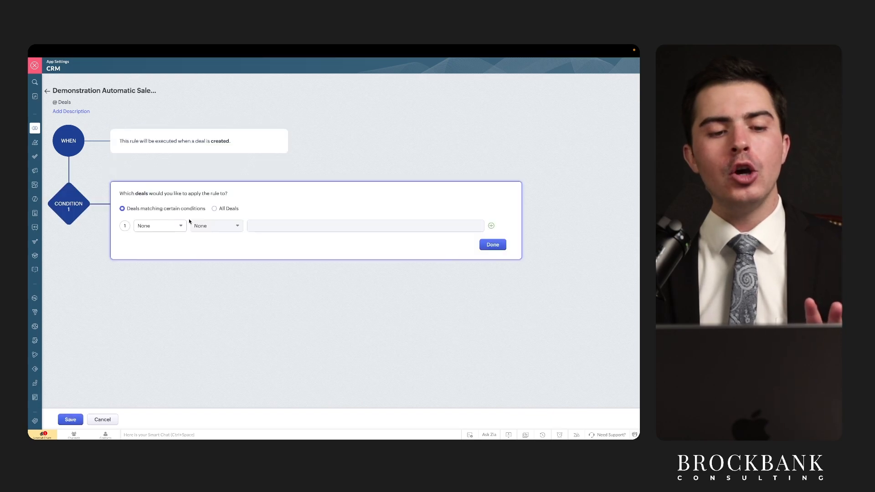
click(216, 210)
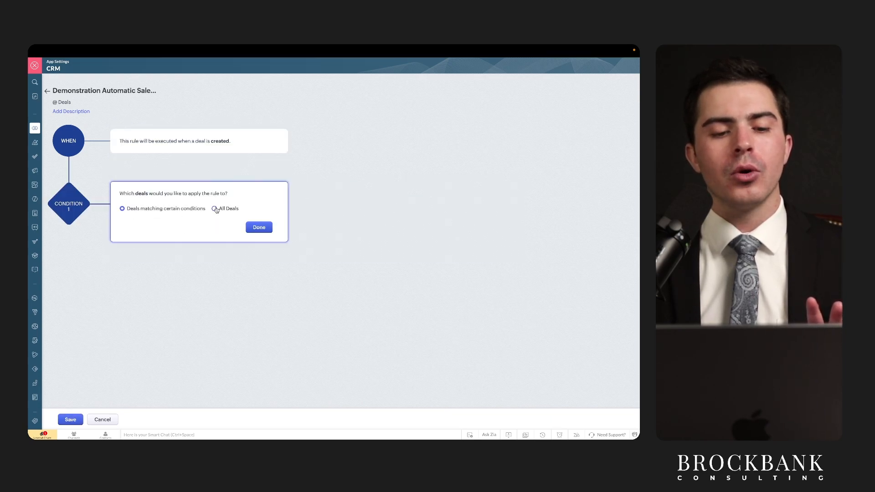
click(258, 227)
Step: Add an instant action that assigns a newly created task, briefly revisiting the cadence's first follow-up task for comparison
drag(193, 148, 238, 149)
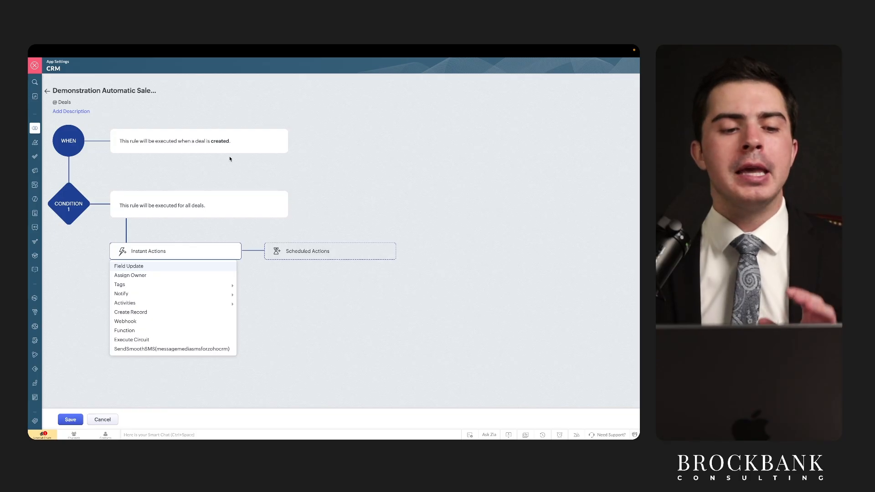
drag(133, 211, 207, 211)
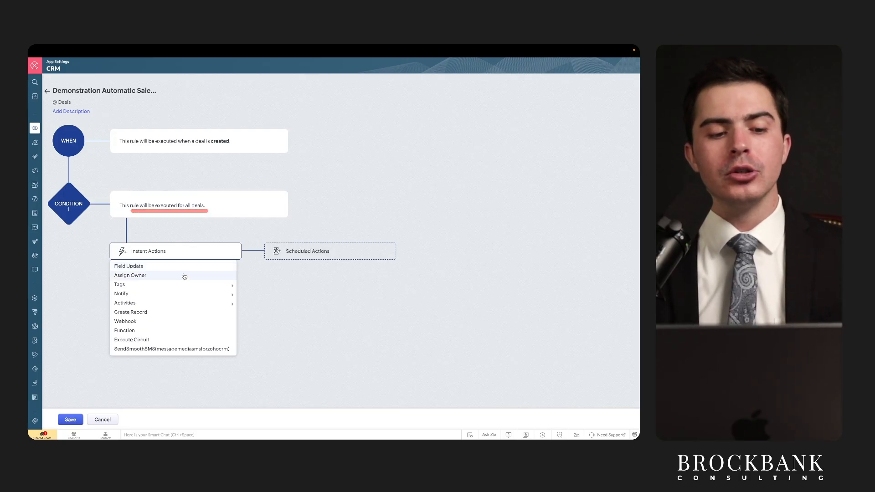
mouse_move(169, 308)
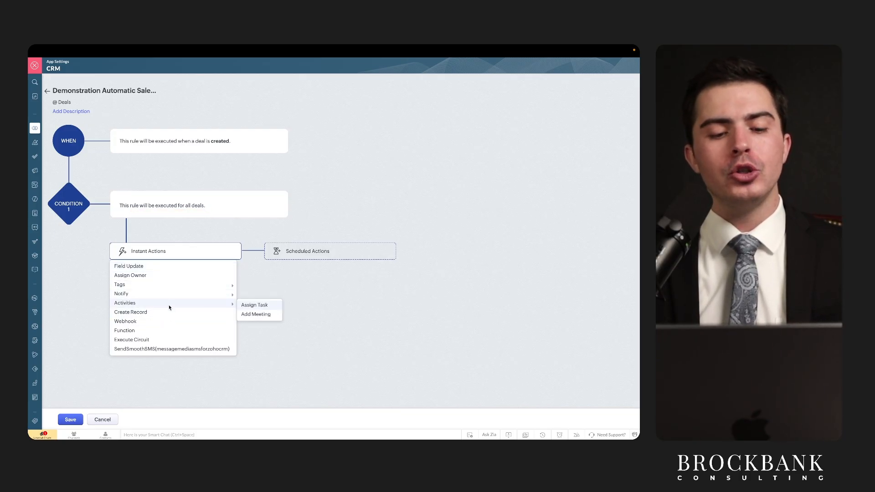
click(243, 306)
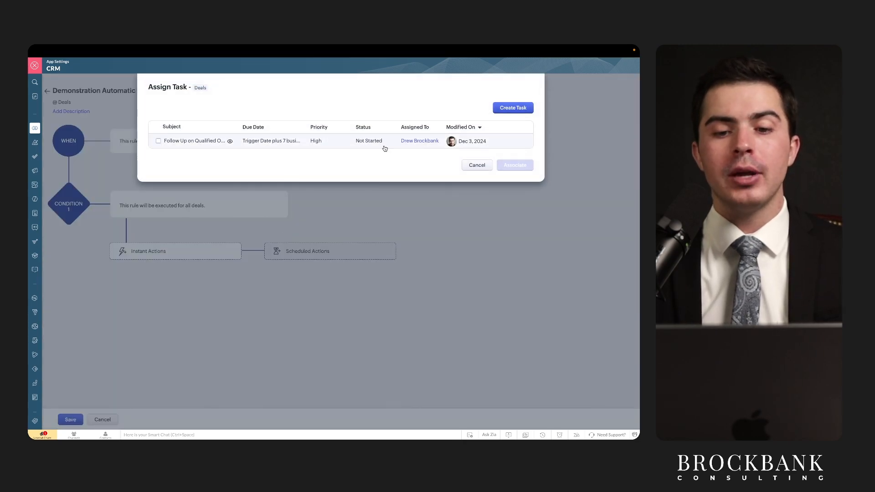
click(513, 108)
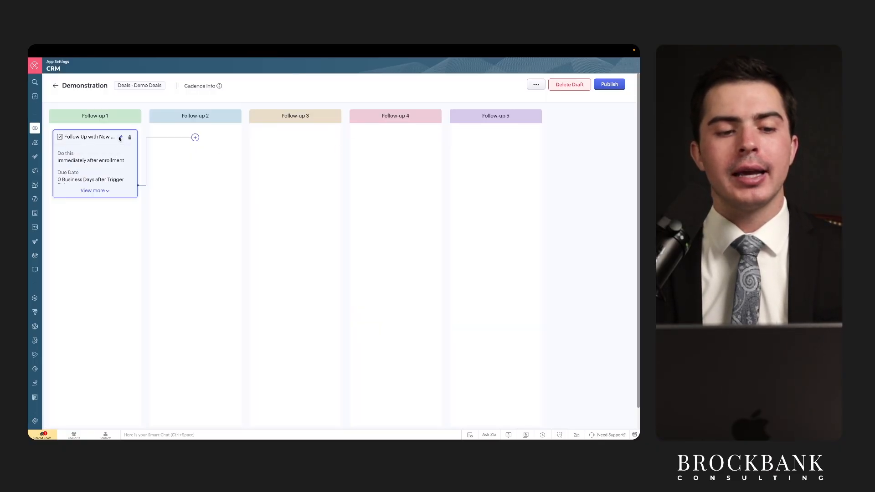
click(120, 138)
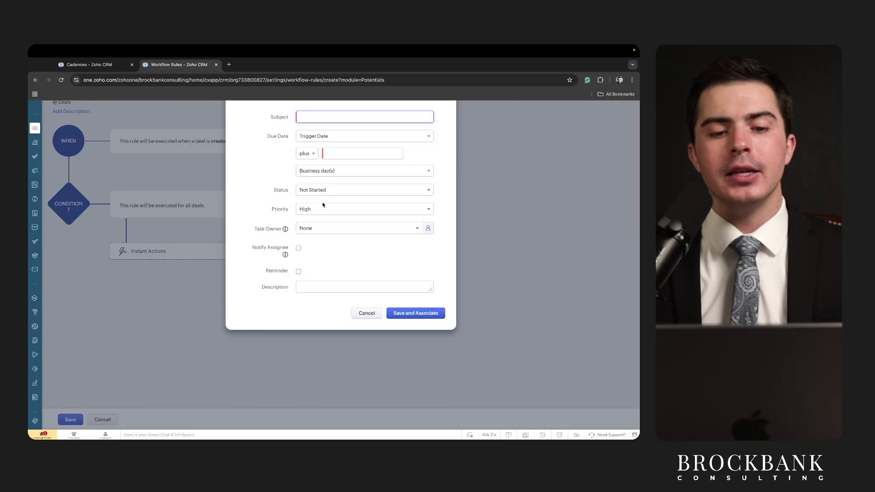
click(260, 171)
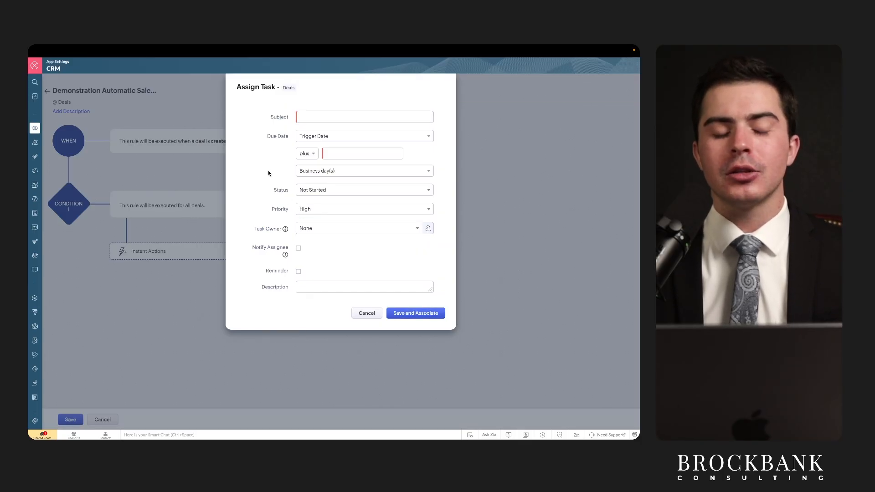
drag(293, 123, 413, 126)
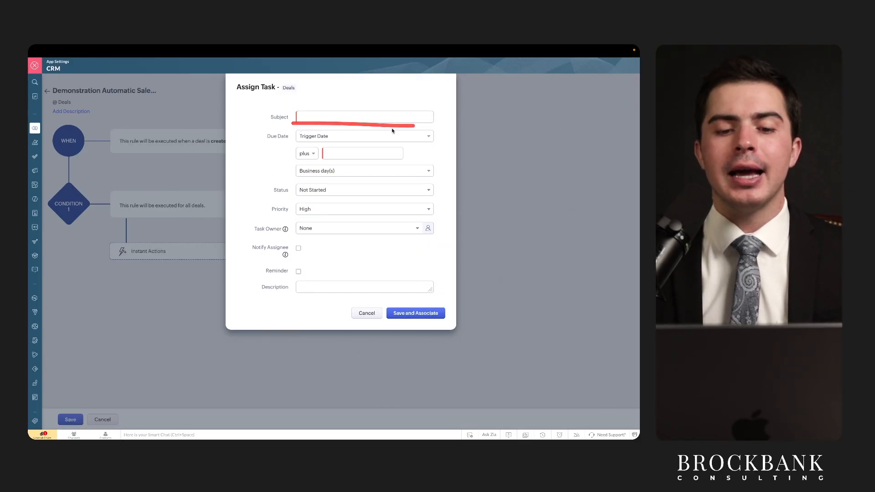
Step: Set the task subject to "Follow Up On Qualified Opportunity" and the due date to the trigger date plus 1 business day
click(312, 120)
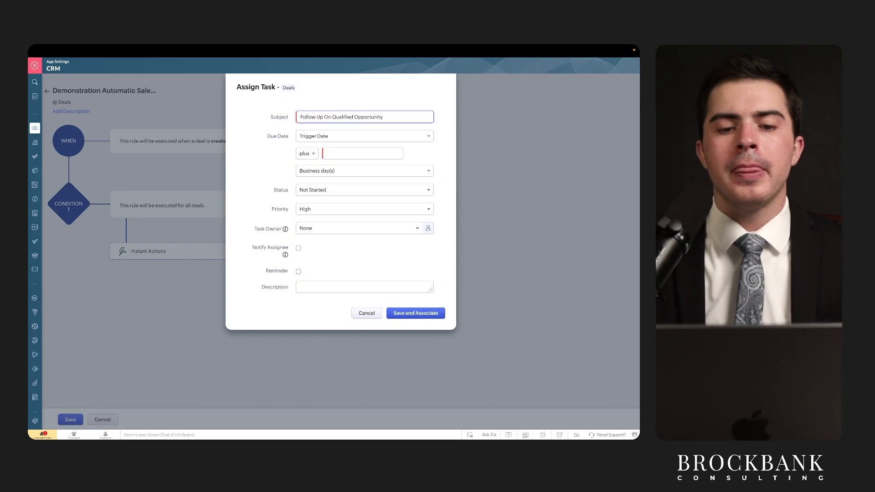
click(324, 153)
text(1)
click(284, 166)
drag(276, 199, 283, 198)
drag(296, 199, 326, 199)
drag(273, 217, 324, 217)
drag(260, 237, 326, 238)
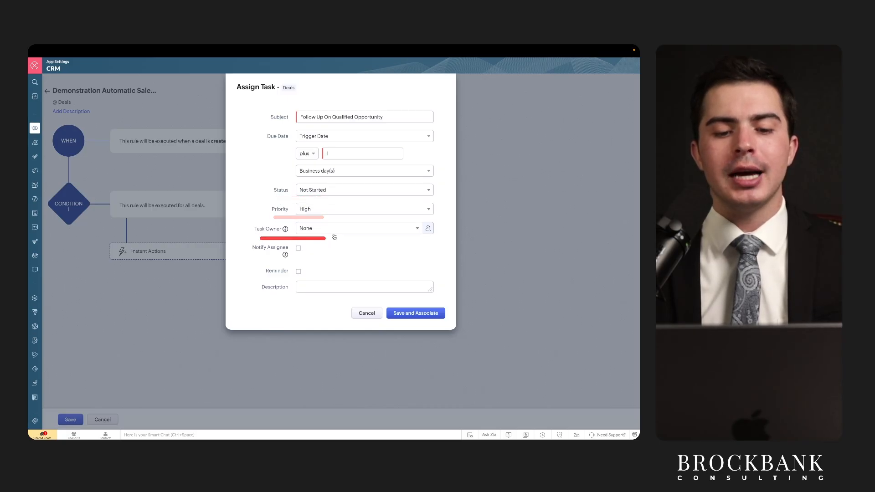
Step: Choose the salesperson as the task owner and enable notifying the assignee
click(335, 231)
click(357, 257)
drag(249, 254, 309, 254)
click(299, 248)
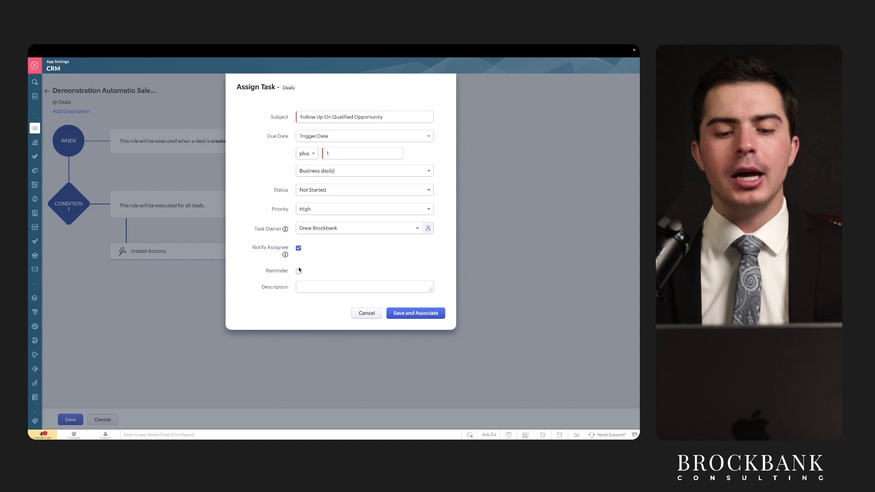
Step: Add a reminder on the same day as the due date at 09:00 AM with alert mode Both, and save the task and the workflow rule
click(299, 273)
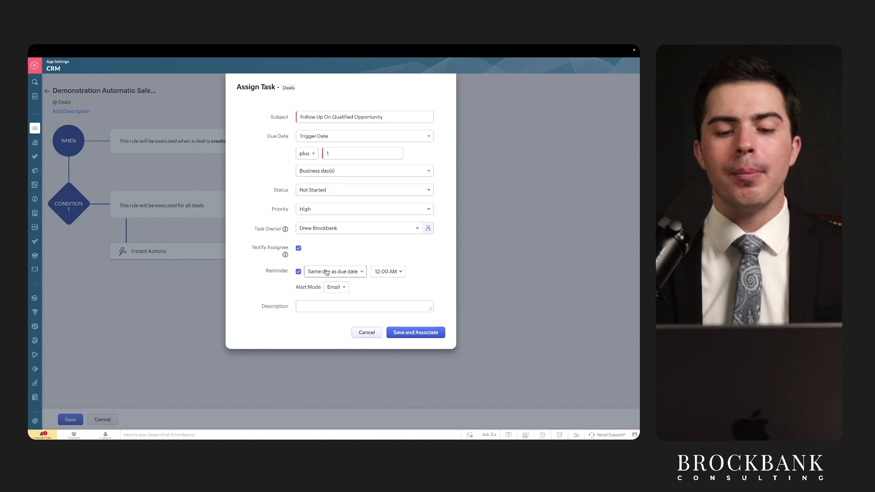
drag(365, 280, 405, 280)
click(388, 272)
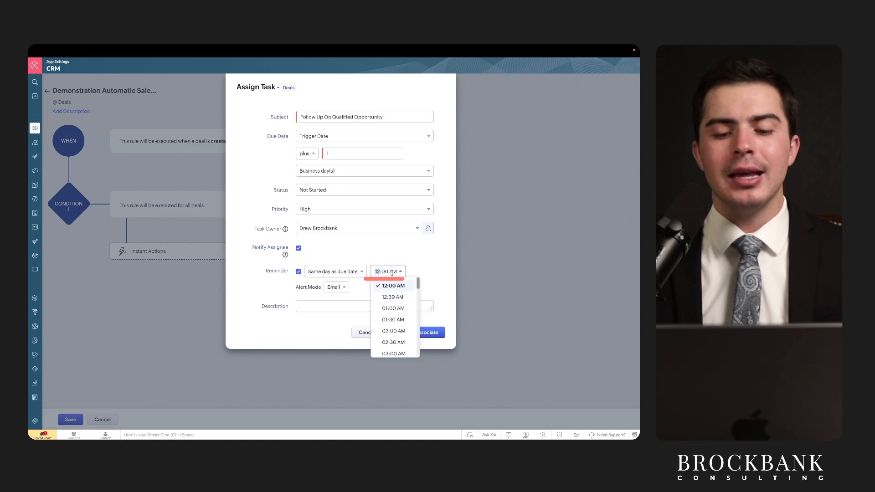
scroll(392, 314, down, 5)
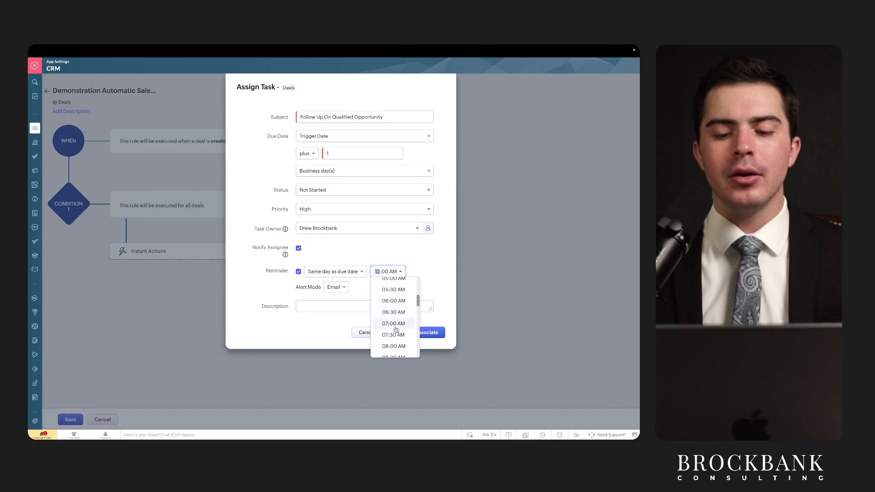
click(394, 336)
drag(307, 293, 328, 293)
click(339, 290)
click(347, 319)
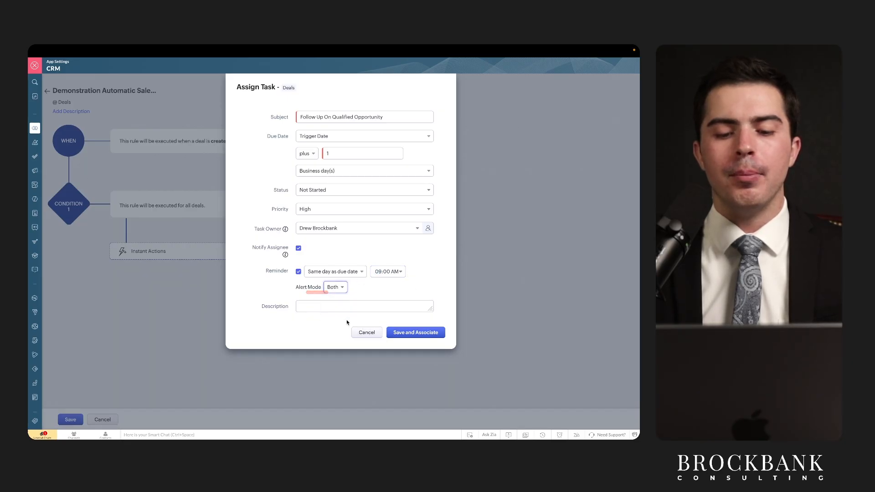
click(337, 289)
click(375, 292)
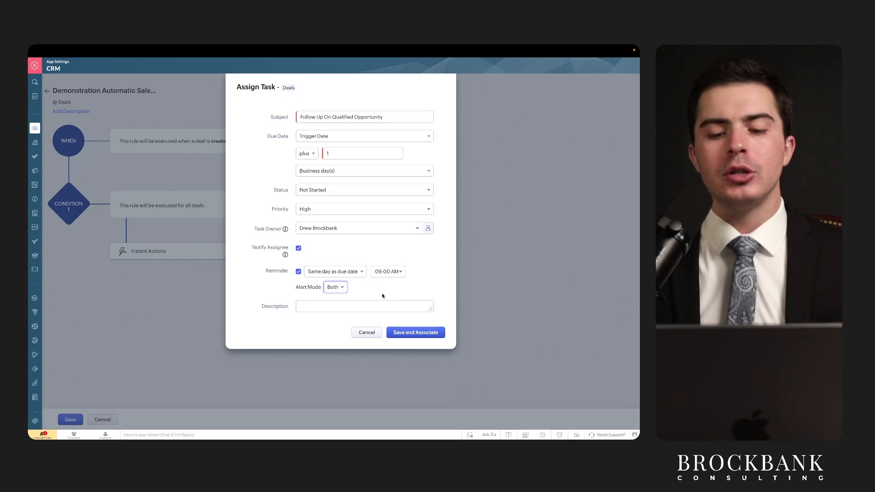
click(411, 332)
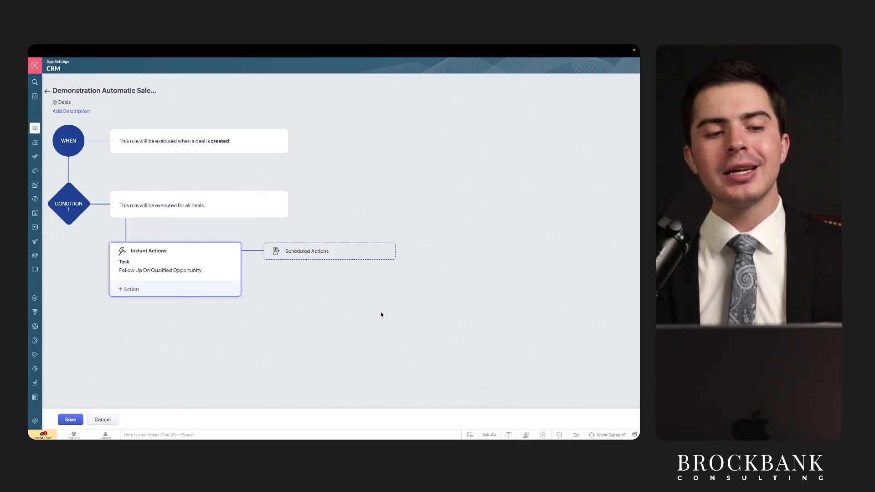
click(70, 419)
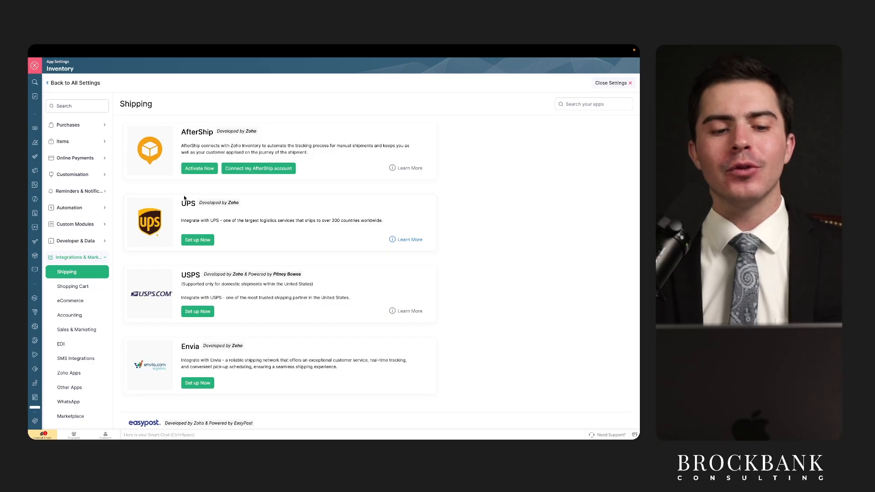
Step: Switch to the Shipping integrations in Zoho Inventory and review the AfterShip tracking integration's description
drag(174, 140, 253, 140)
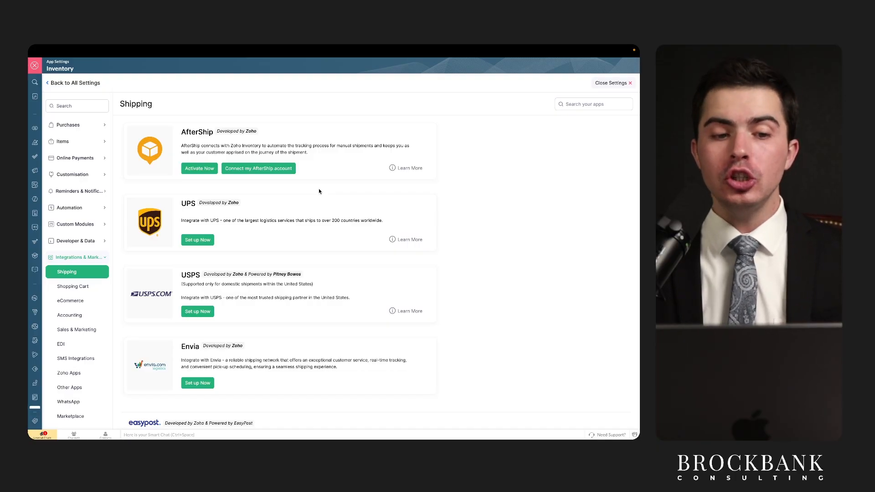
drag(176, 137, 276, 139)
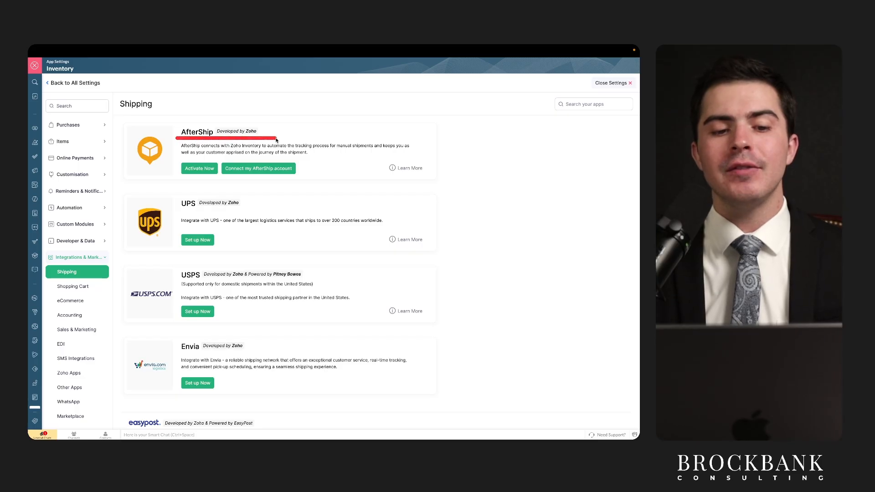
drag(180, 149, 236, 149)
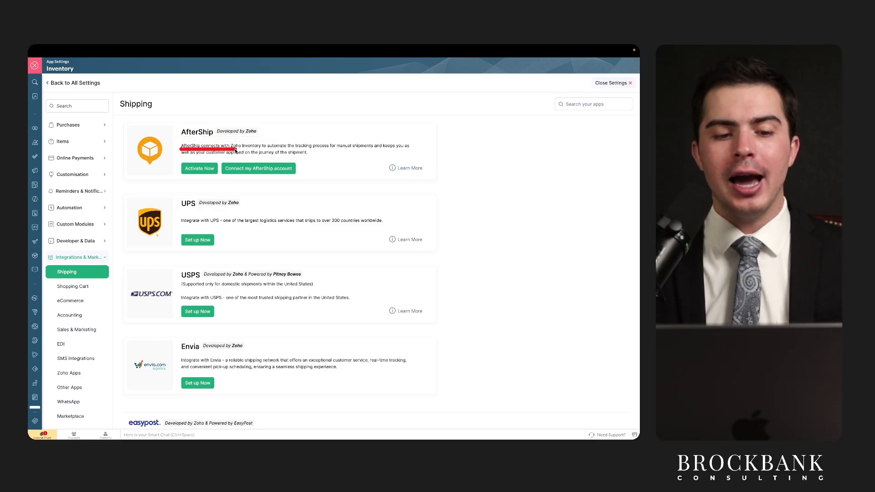
scroll(235, 151, down, 1)
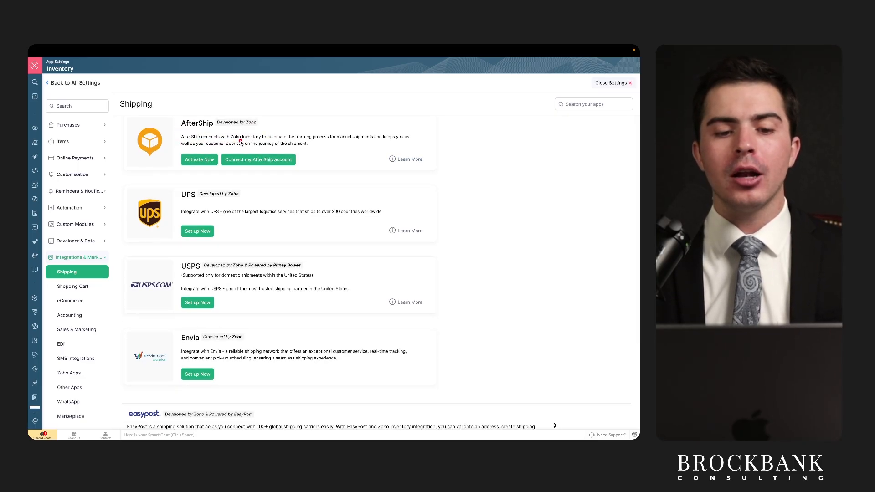
drag(266, 142, 394, 141)
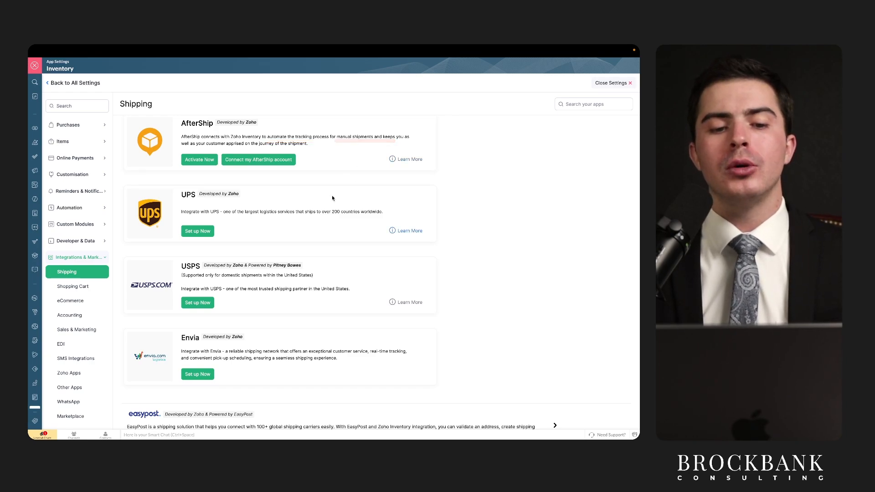
Step: Review the UPS, USPS and Envia integrations and the remaining shipping options down to Easyship
scroll(332, 195, down, 3)
drag(174, 144, 227, 144)
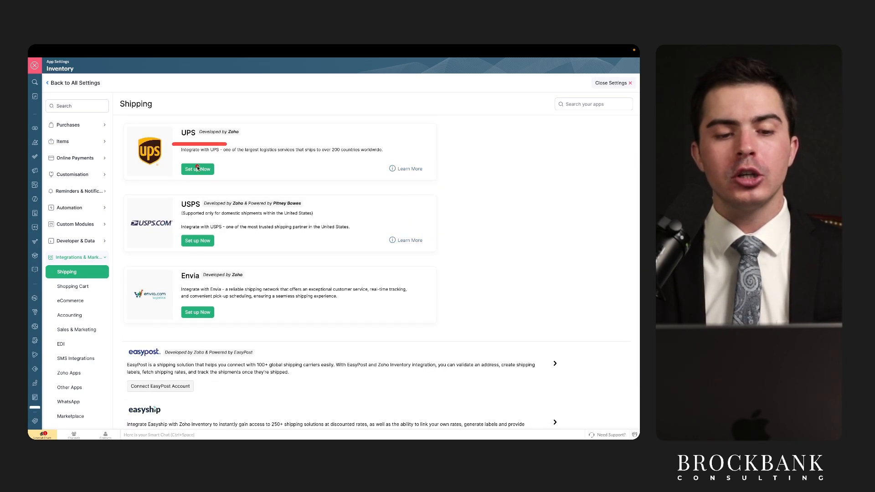
drag(175, 210, 234, 212)
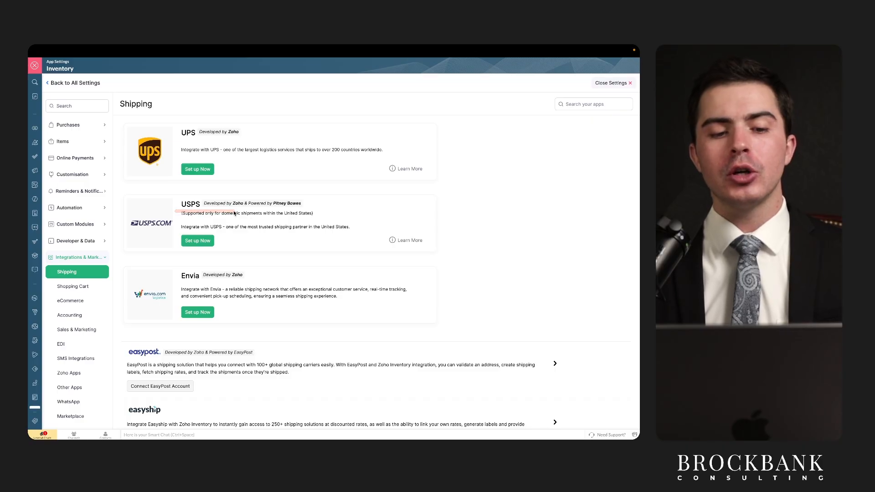
drag(177, 140, 207, 139)
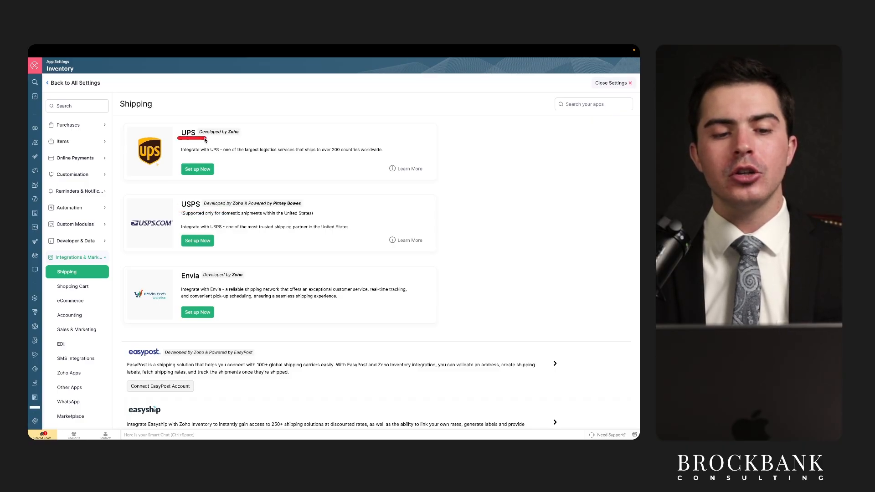
drag(174, 211, 194, 211)
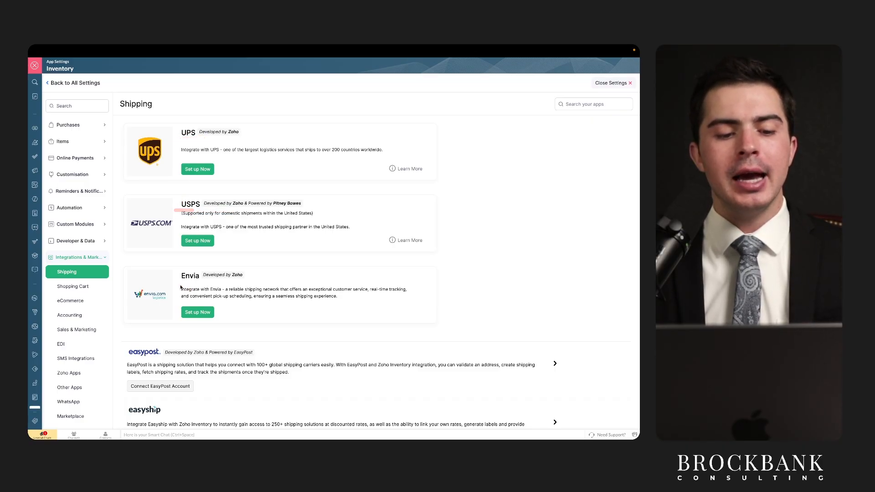
scroll(180, 287, down, 2)
drag(175, 255, 229, 255)
scroll(254, 273, down, 2)
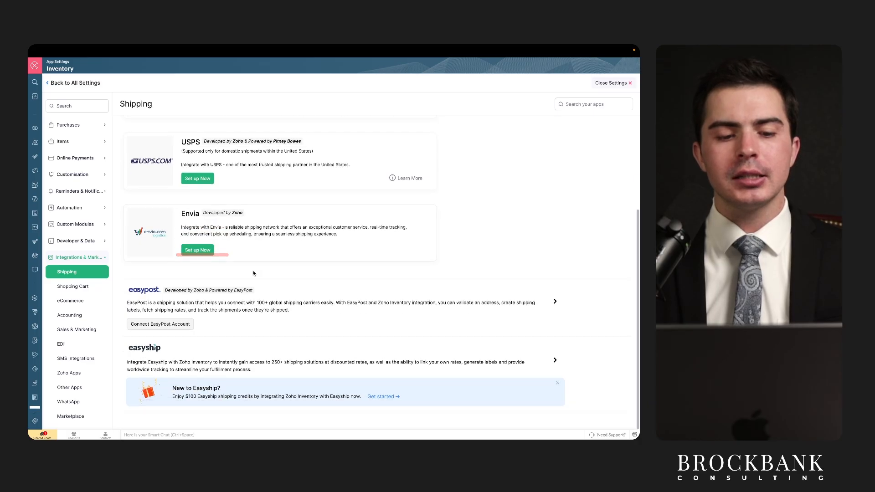
mouse_move(175, 219)
mouse_down()
mouse_move(232, 219)
mouse_move(238, 233)
mouse_move(284, 233)
mouse_up()
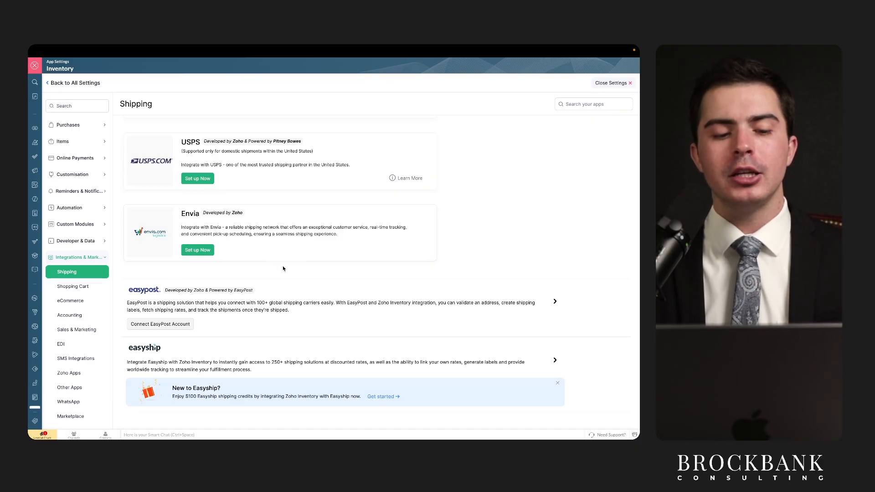
Step: Examine the EasyPost and Easyship shipping integrations and their descriptions
drag(117, 303, 197, 303)
drag(122, 352, 205, 355)
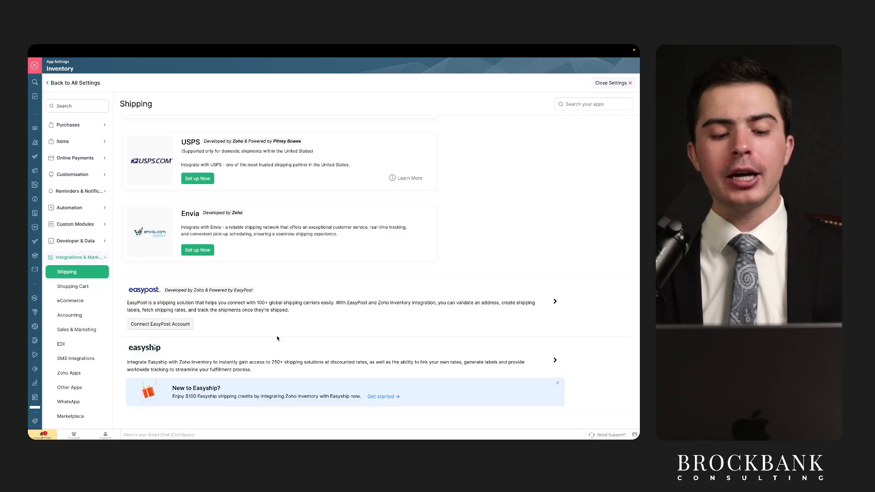
scroll(293, 312, up, 5)
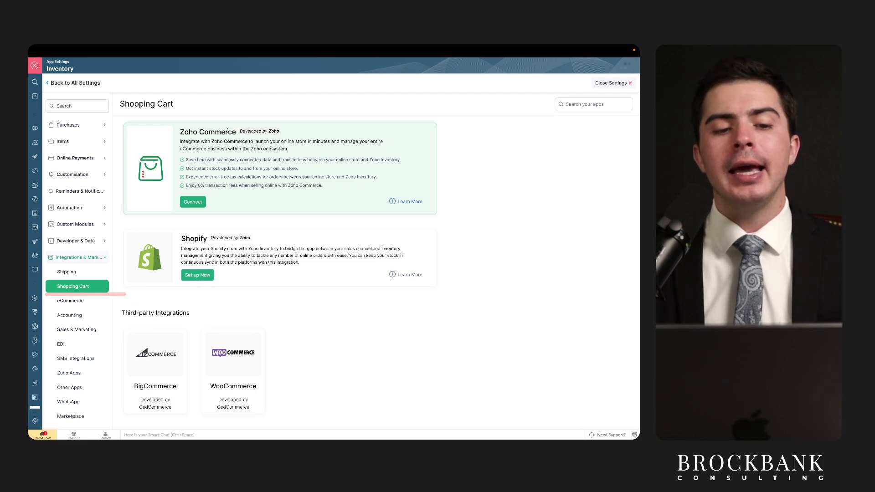
Step: Switch to the Shopping Cart integrations and review the Zoho Commerce and Shopify options
drag(175, 137, 250, 138)
drag(172, 243, 267, 243)
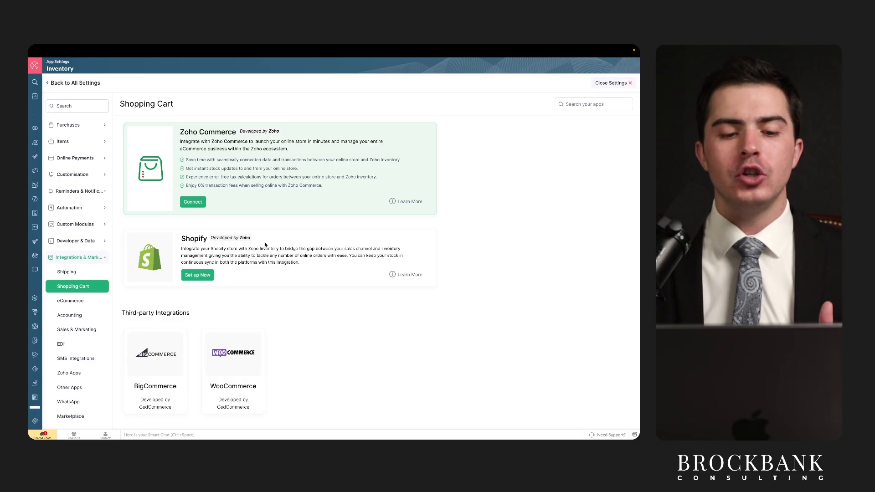
drag(174, 135, 279, 136)
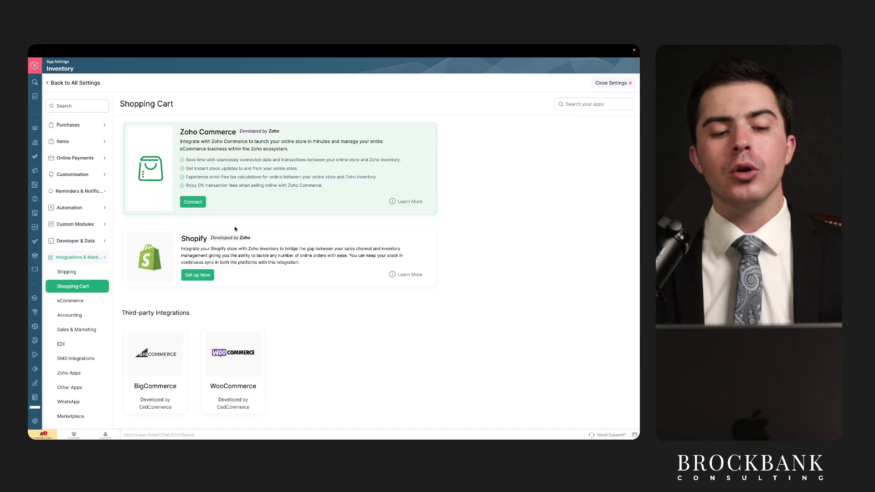
drag(176, 248, 272, 249)
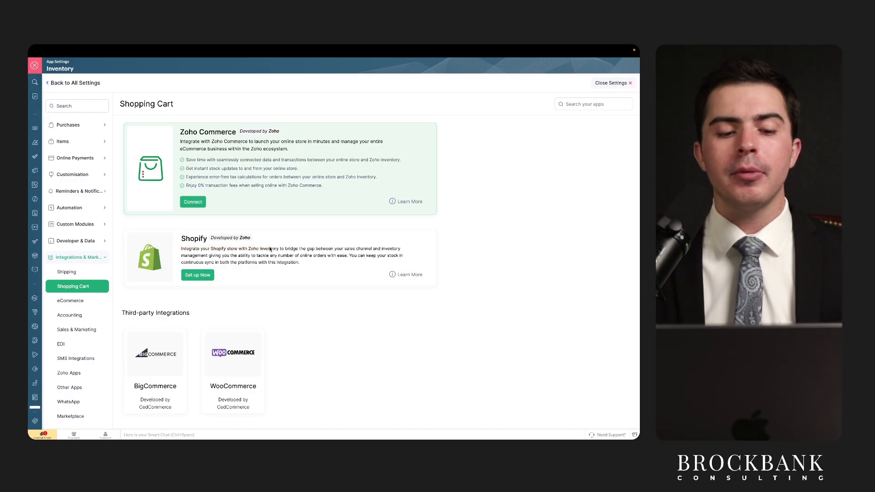
drag(181, 283, 268, 283)
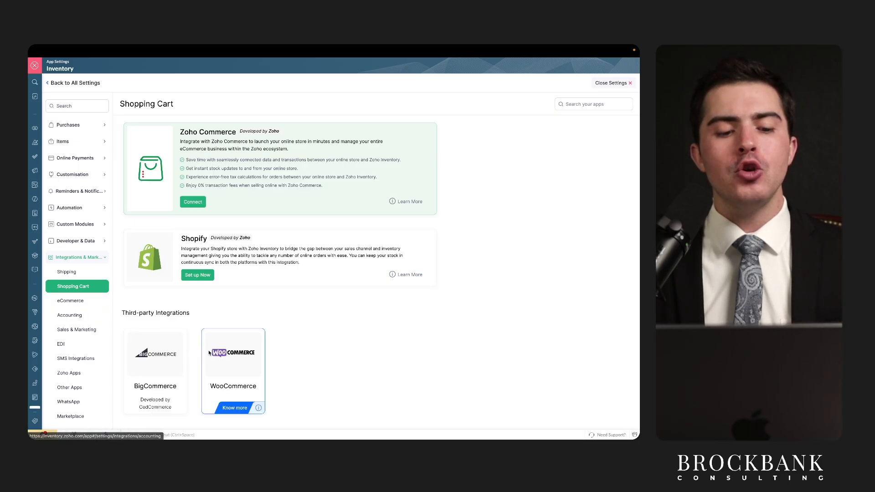
Step: Review the third-party BigCommerce and WooCommerce shopping cart integrations and who developed them
drag(131, 392, 288, 391)
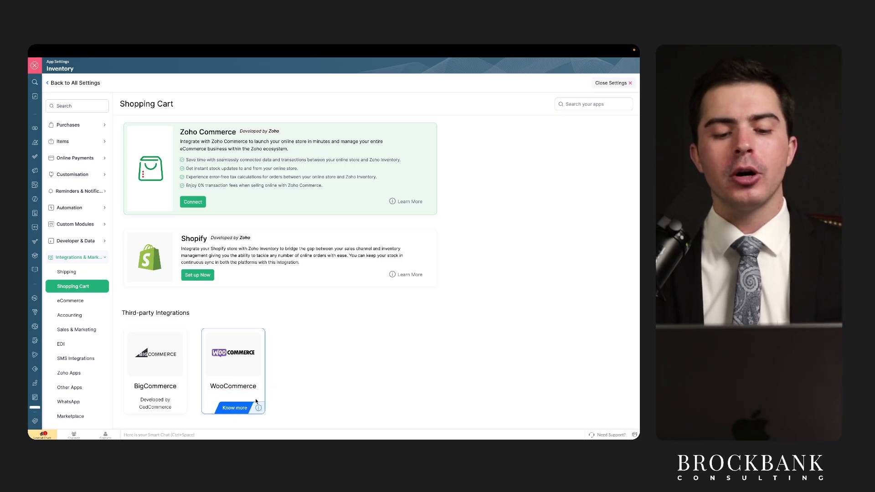
drag(205, 409, 253, 409)
drag(132, 413, 185, 413)
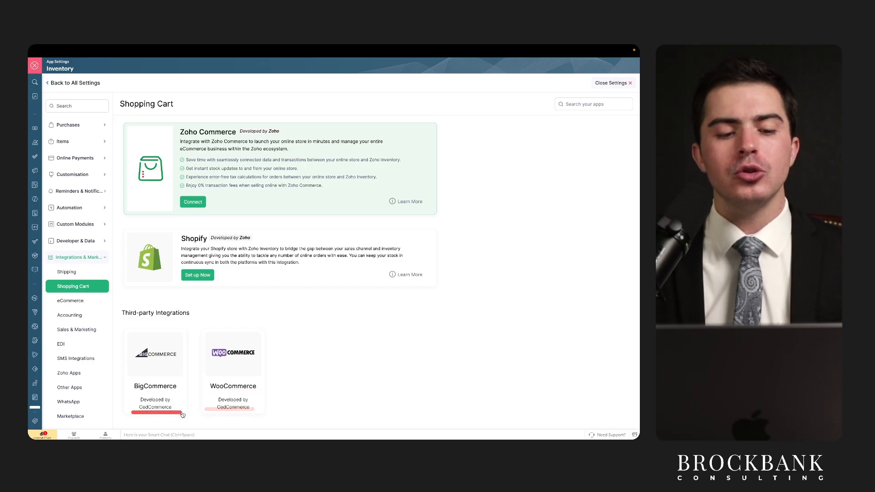
Step: Show the eCommerce marketplace integrations and review the Amazon US, Etsy and Ebay US options
click(83, 302)
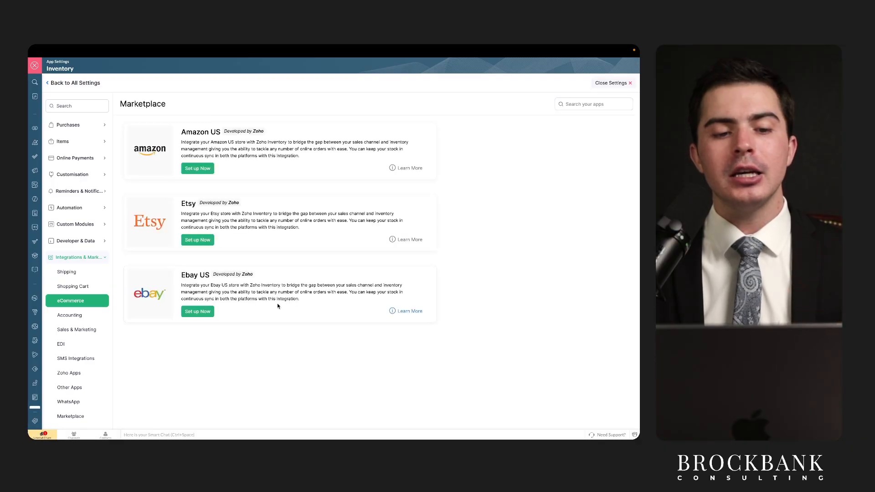
drag(167, 141, 227, 142)
drag(170, 212, 209, 213)
drag(165, 277, 217, 277)
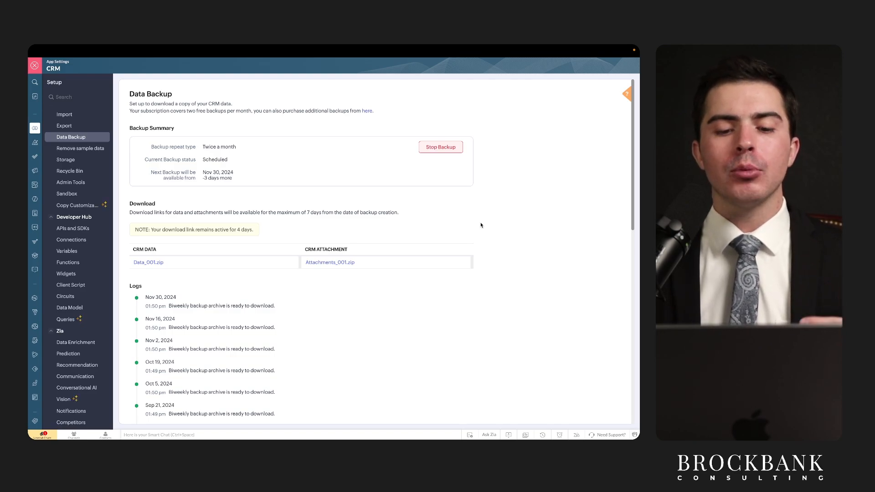
Step: Switch to the Data Backup settings in Zoho CRM and review the backup summary and the downloadable data and attachment archives
scroll(198, 105, down, 1)
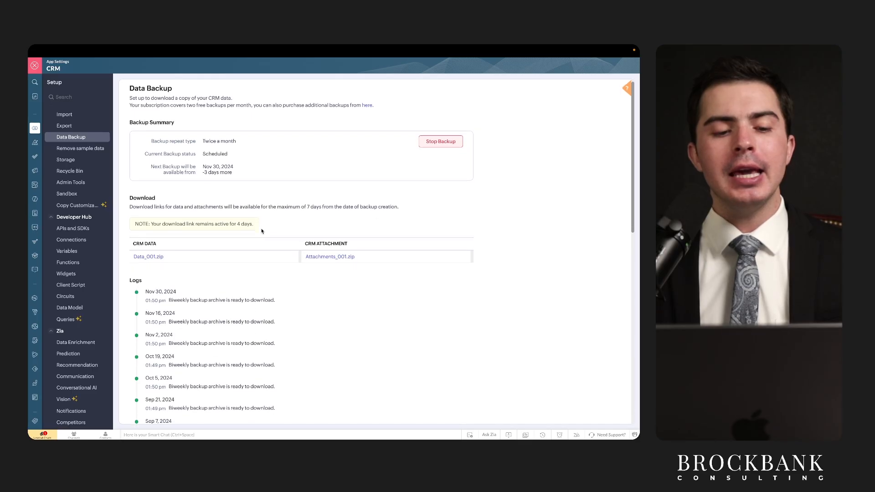
drag(128, 86, 183, 89)
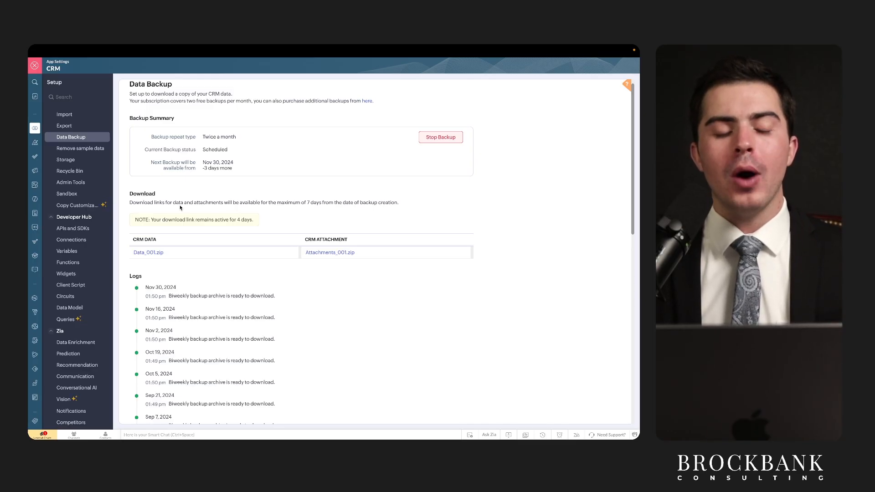
scroll(180, 208, up, 1)
drag(130, 97, 191, 99)
scroll(205, 221, down, 4)
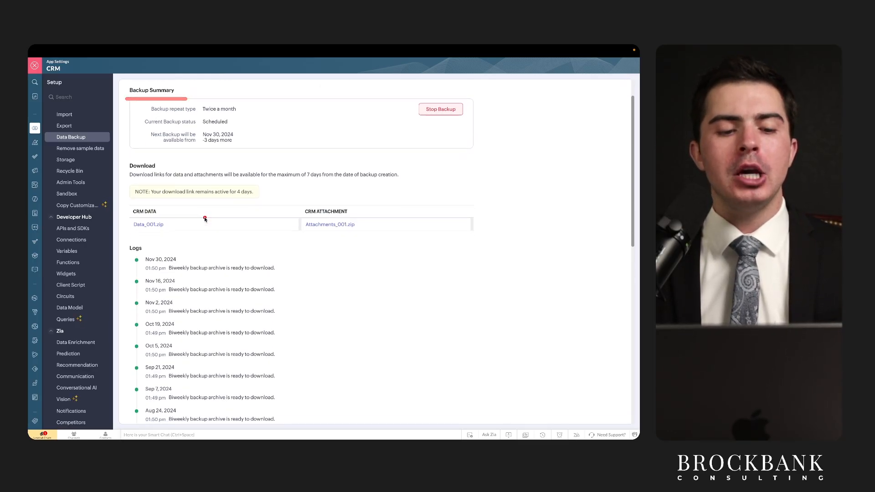
drag(125, 223, 211, 223)
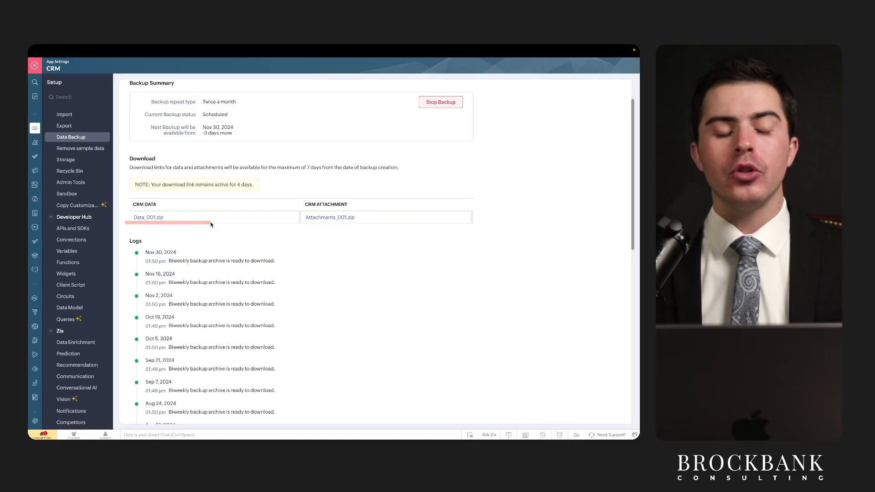
drag(305, 224, 367, 223)
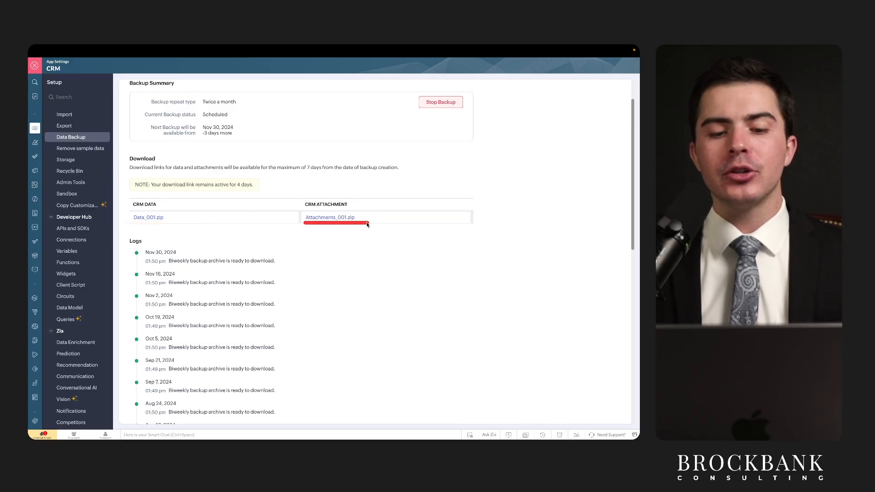
Step: Look through the backup logs and return to the backup summary
scroll(352, 250, down, 6)
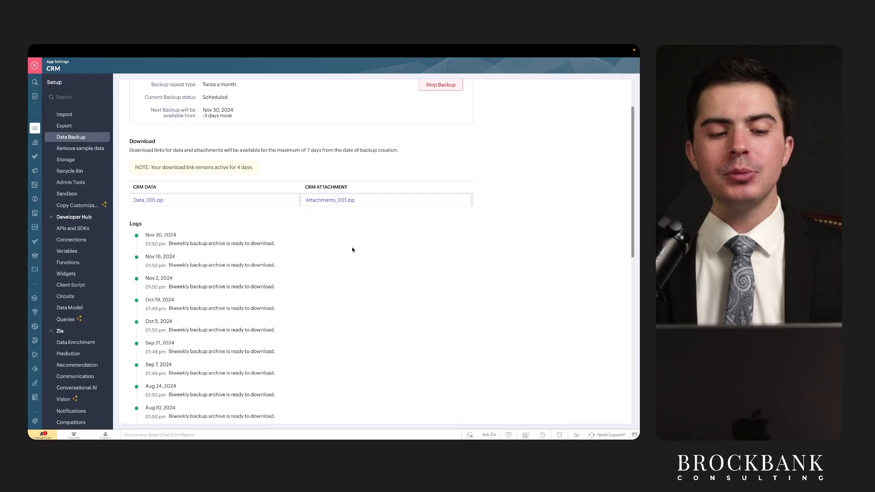
drag(212, 187, 280, 193)
scroll(291, 228, up, 8)
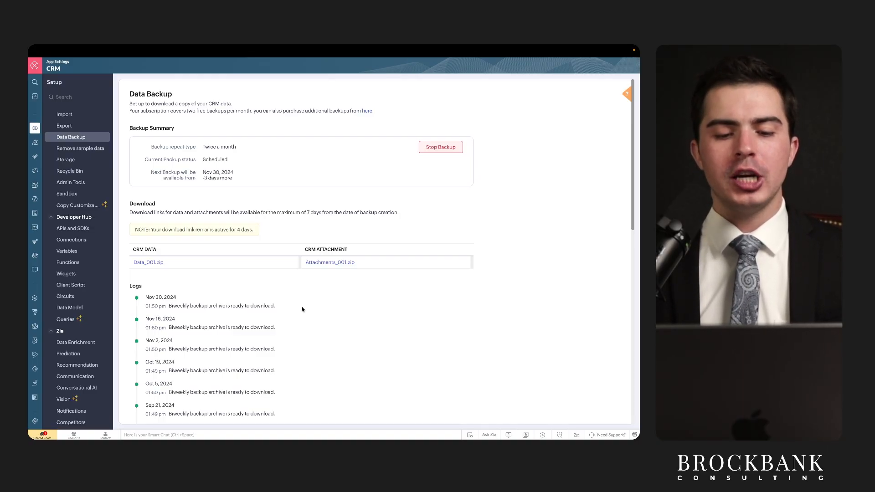
scroll(302, 310, down, 1)
scroll(301, 310, up, 1)
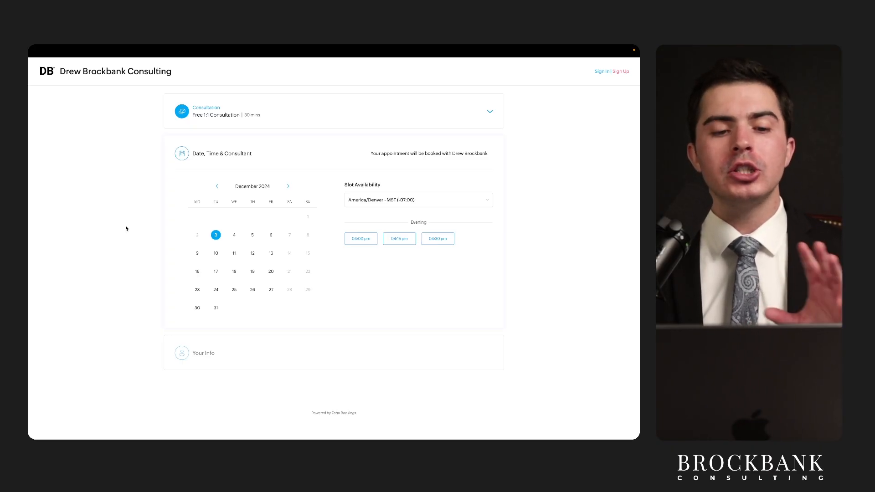
Step: On the Zoho Bookings page, view the Free 1:1 Consultation service and return to the date selection to review the available time slots
click(272, 110)
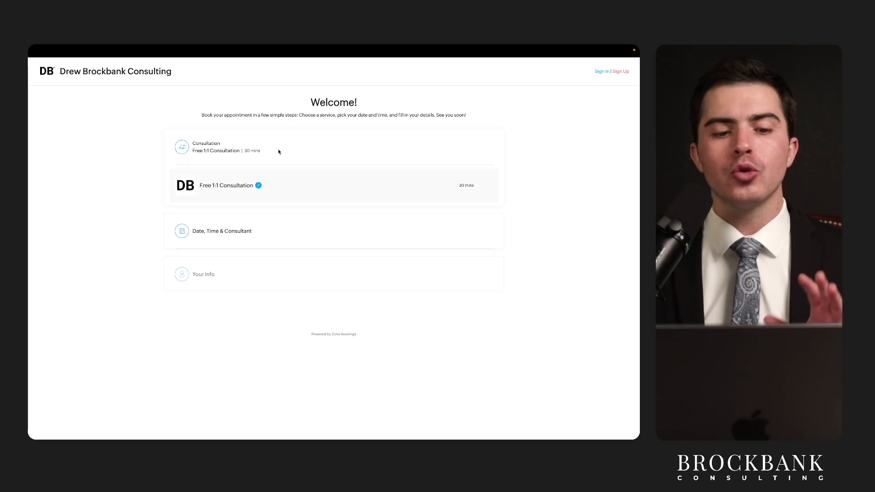
click(281, 222)
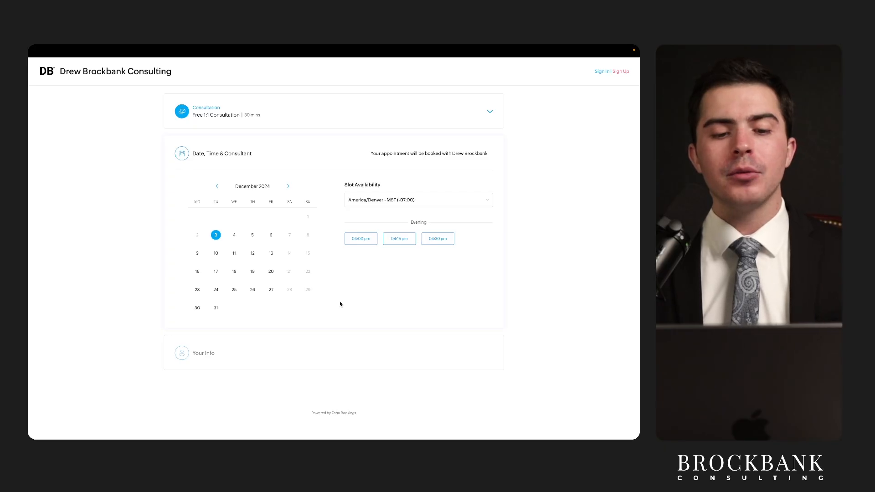
drag(345, 248, 443, 248)
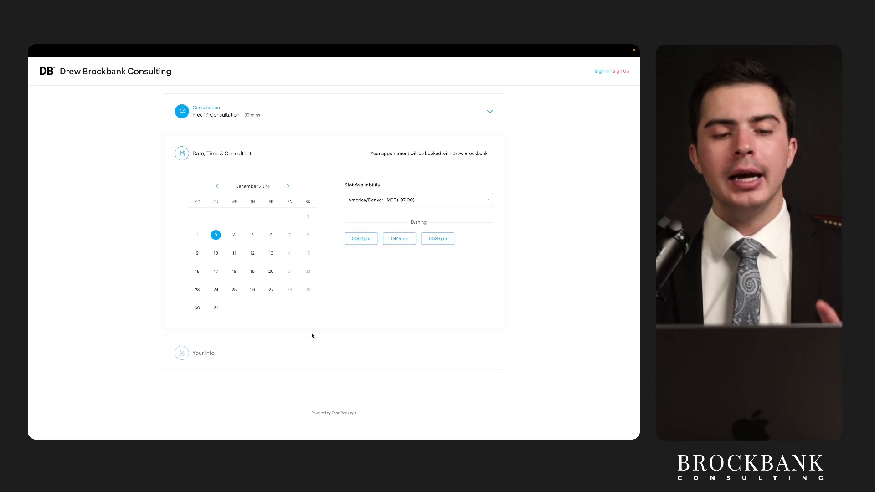
Step: Switch to the scrollmap report of New Heatmap in Zoho PageSense and examine the web page's opening section
click(146, 64)
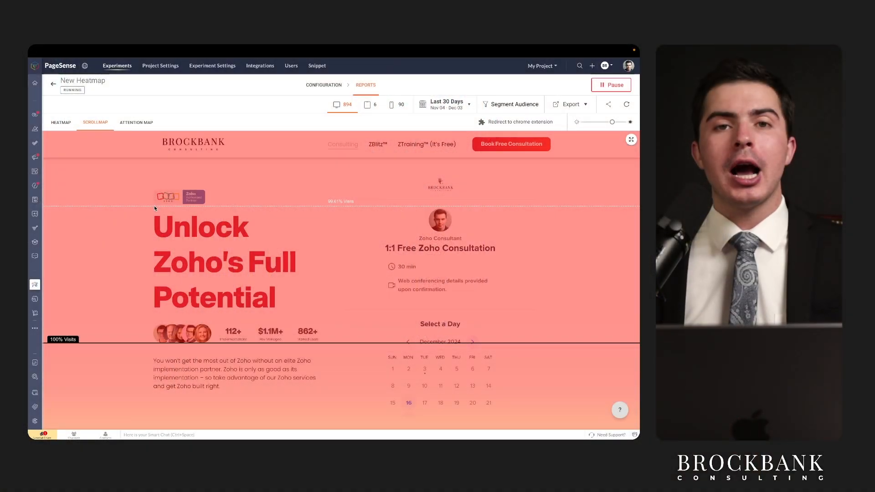
scroll(147, 239, down, 3)
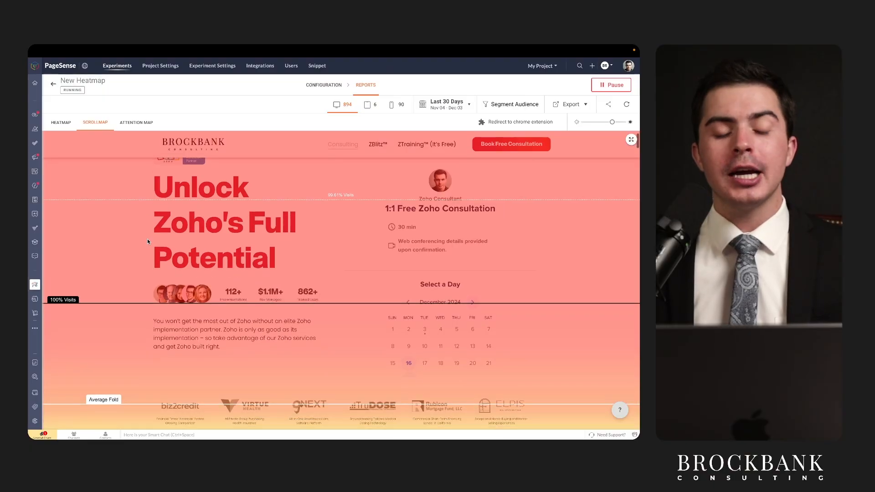
scroll(192, 246, up, 3)
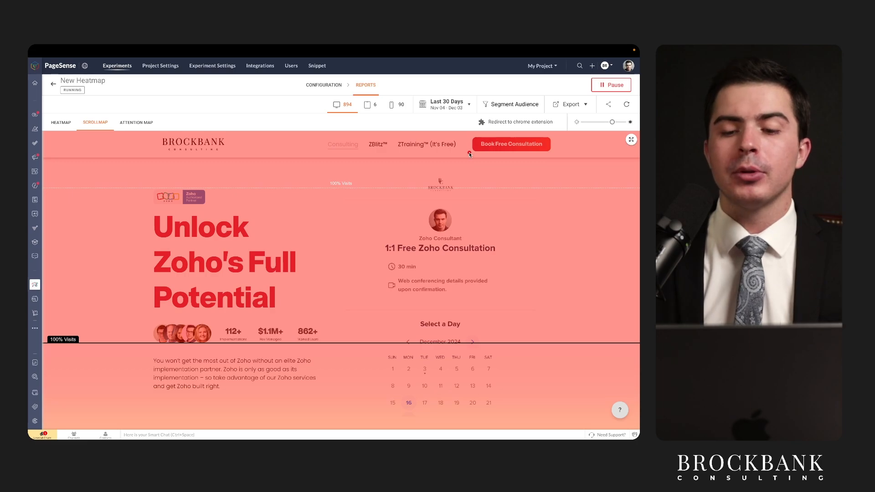
scroll(565, 201, down, 1)
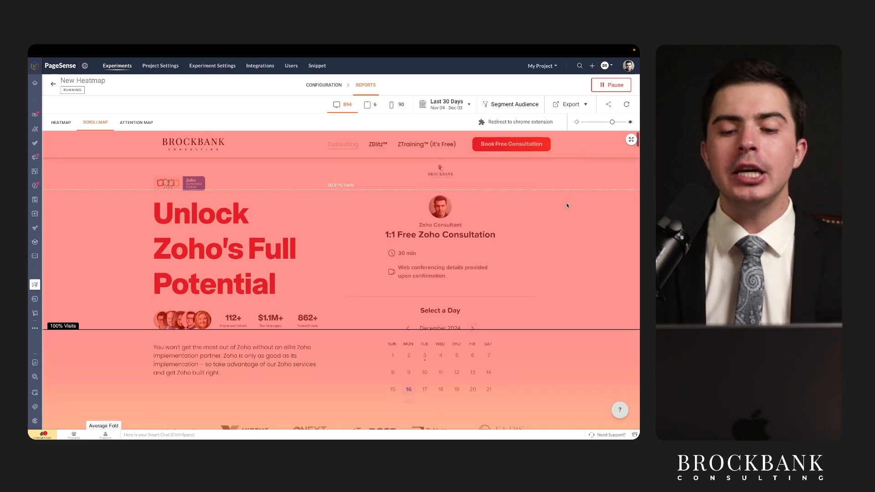
scroll(568, 205, down, 1)
mouse_move(508, 176)
mouse_down()
mouse_move(435, 176)
mouse_move(547, 348)
mouse_move(507, 177)
mouse_up()
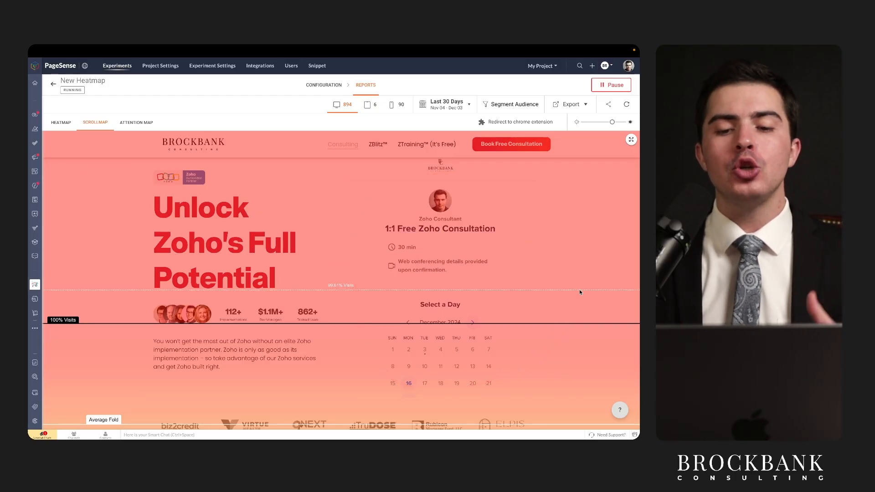
scroll(577, 312, down, 1)
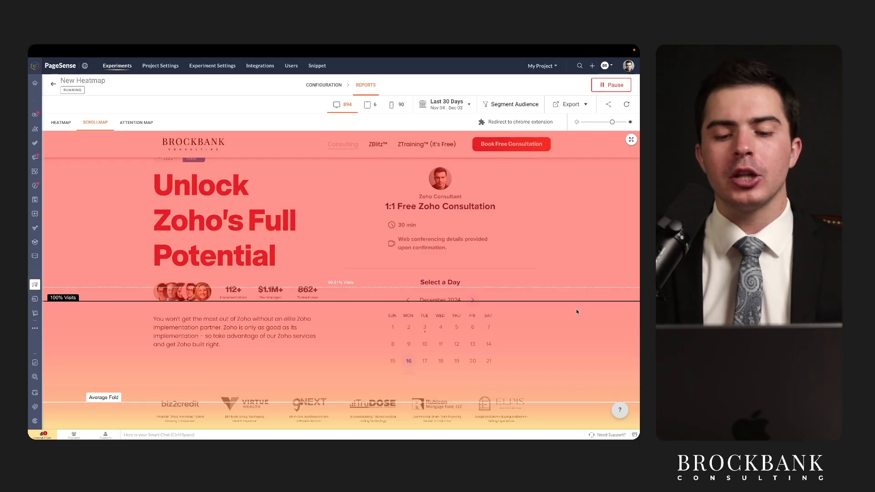
Step: Examine the scrollmap down to the testimonial section and return to the start of the page
scroll(576, 312, down, 3)
scroll(576, 312, down, 5)
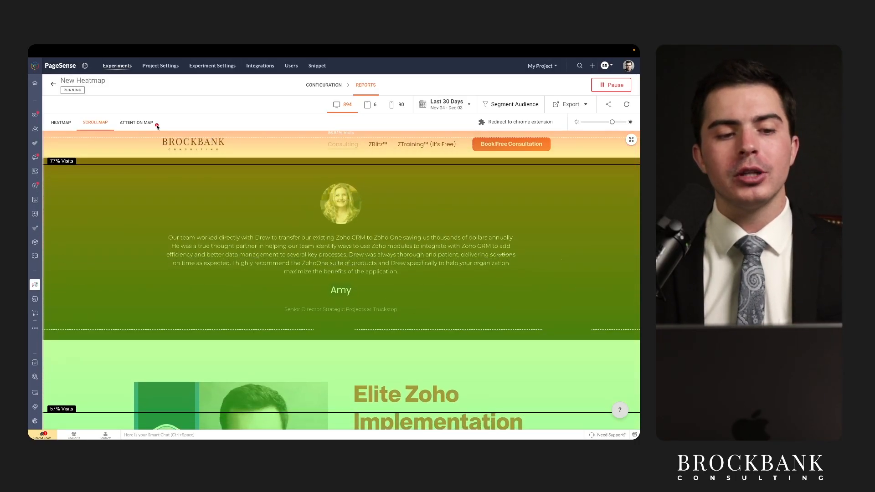
scroll(144, 241, up, 4)
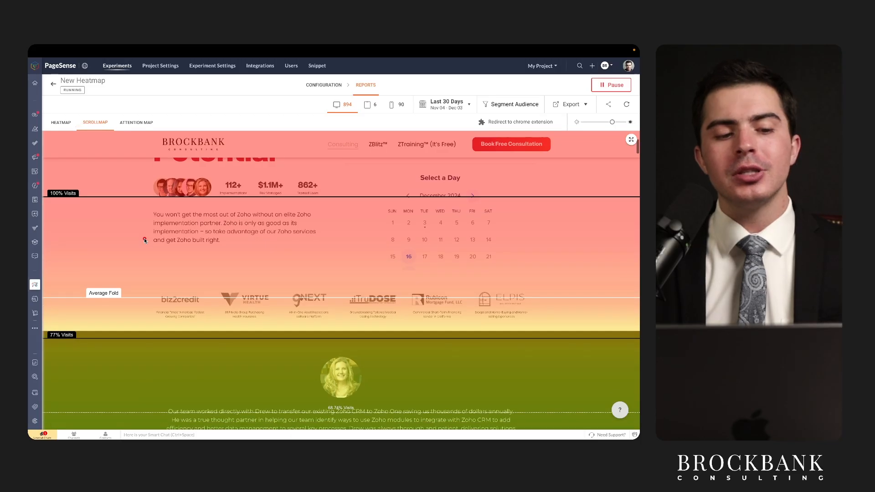
scroll(111, 199, up, 3)
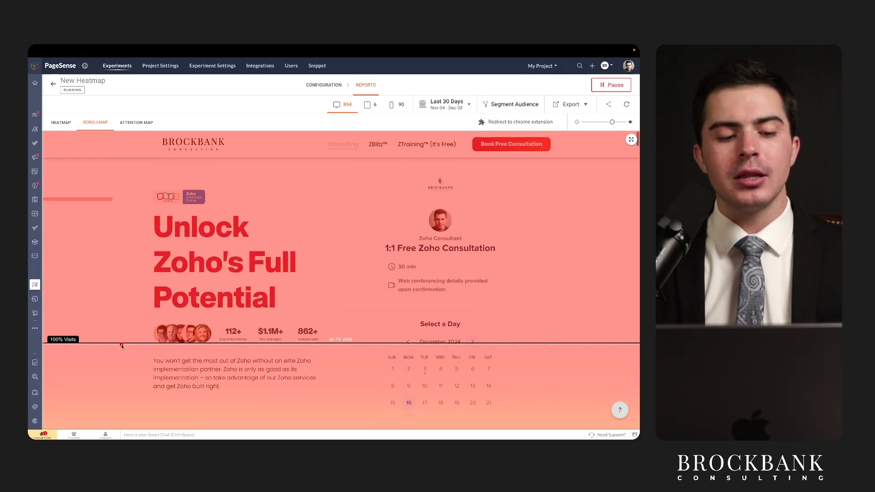
Step: Compare the visit percentage markers from the opening section down to the Elite Zoho Implementation Partner section
scroll(193, 378, down, 5)
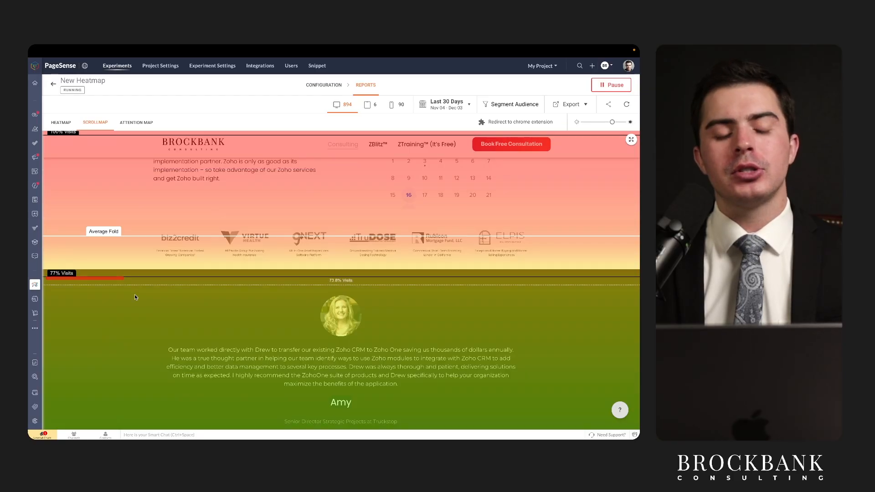
scroll(181, 315, down, 2)
scroll(182, 315, down, 1)
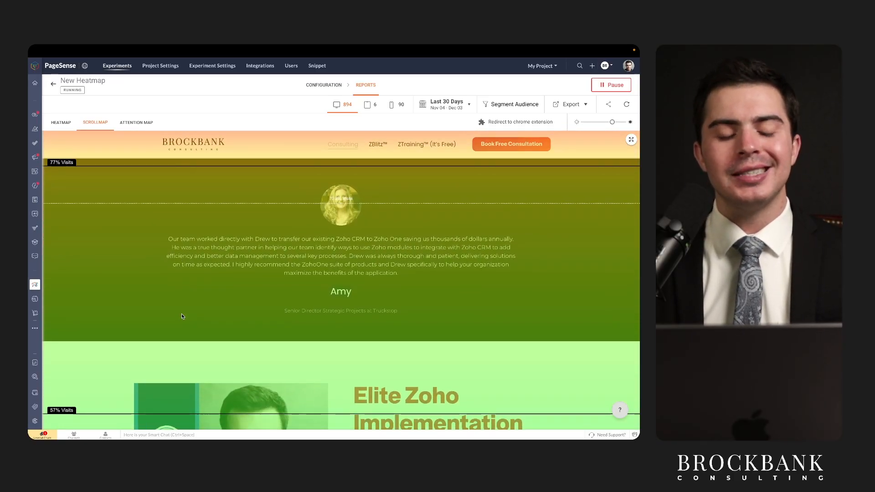
drag(52, 415, 94, 415)
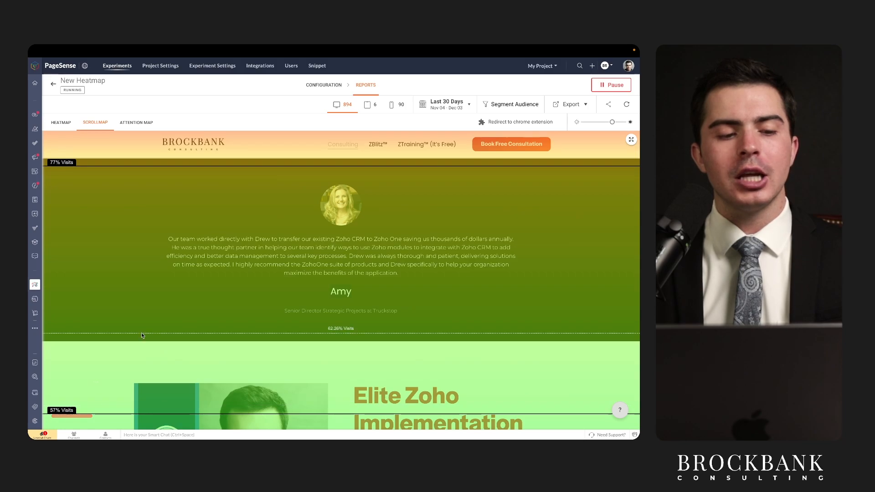
scroll(79, 322, up, 3)
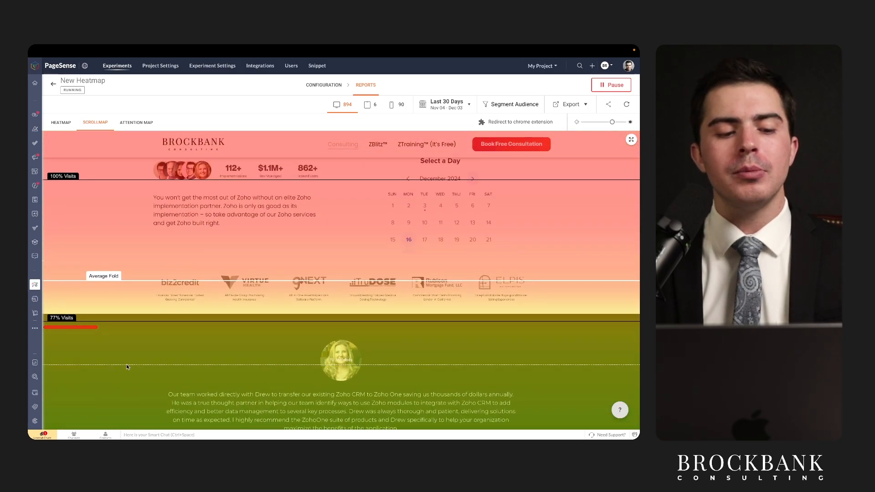
scroll(103, 243, down, 3)
drag(49, 414, 99, 413)
scroll(98, 410, down, 4)
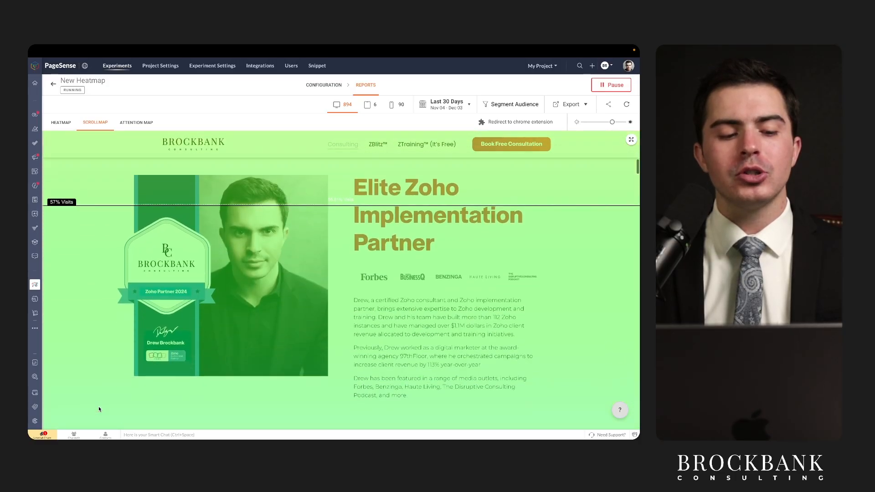
Step: Examine the scrollmap below the Elite Zoho Implementation Partner section and return to the start of the page
scroll(99, 410, down, 10)
scroll(99, 409, down, 6)
scroll(99, 410, up, 20)
scroll(99, 409, up, 2)
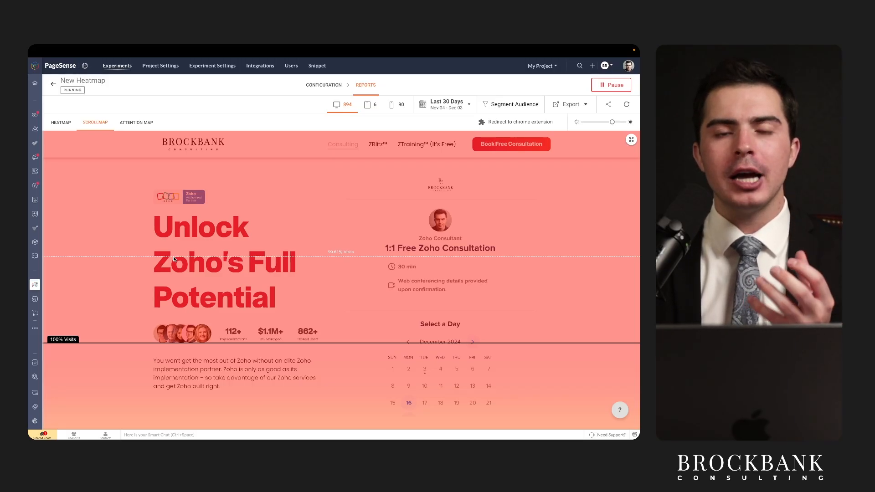
Step: Switch to the heatmap report and examine the click hotspots from the testimonial section back to the header's navigation links and Book Free Consultation
click(67, 122)
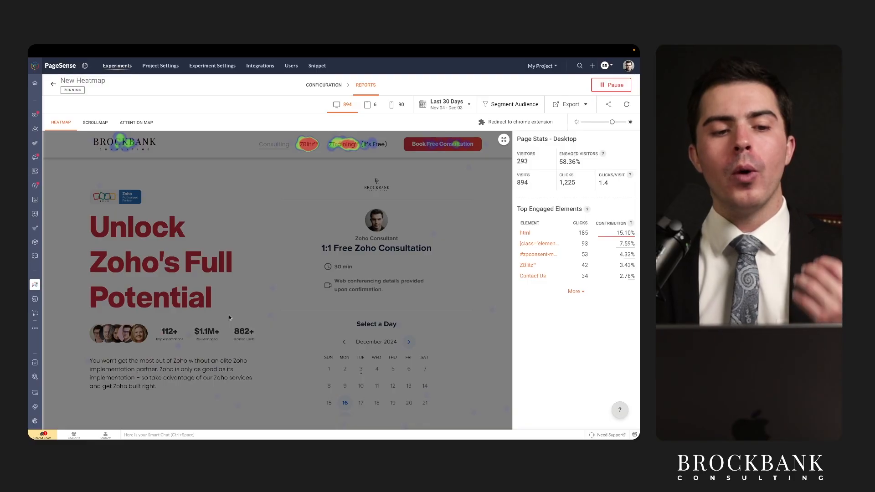
scroll(230, 317, down, 2)
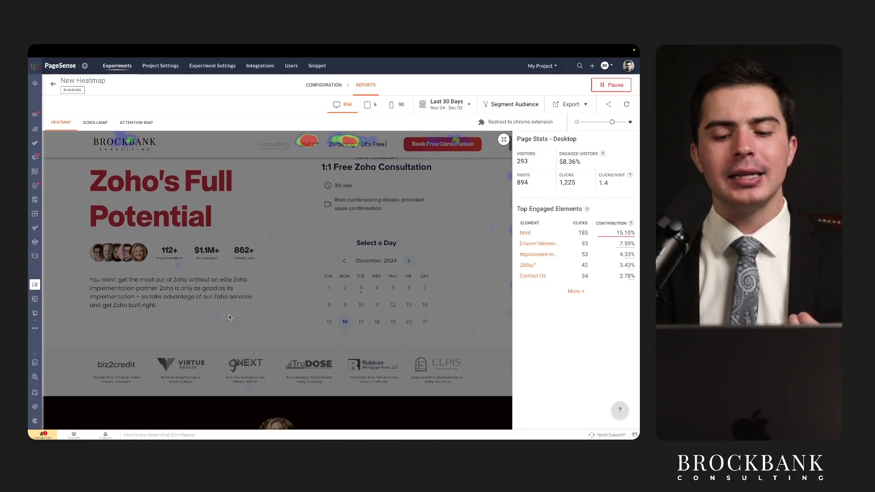
mouse_move(260, 228)
mouse_down()
mouse_move(177, 296)
mouse_move(272, 226)
mouse_move(162, 232)
mouse_up()
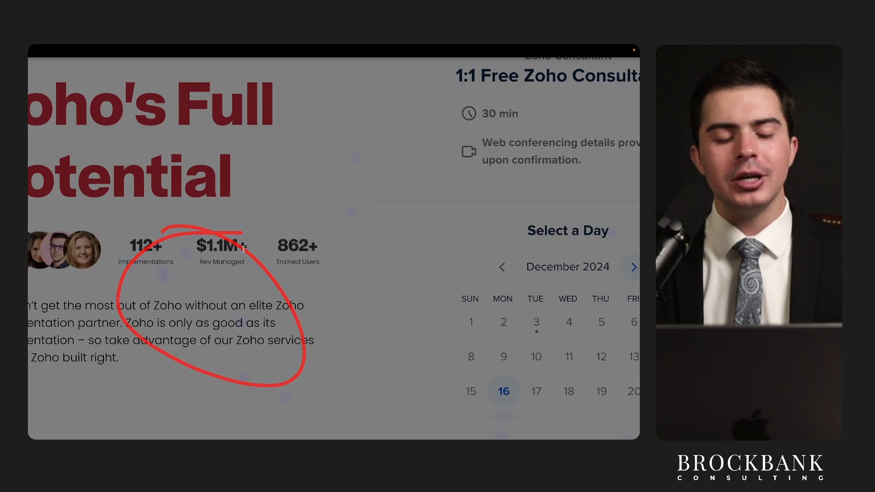
scroll(243, 250, down, 5)
drag(155, 263, 249, 263)
scroll(262, 298, down, 3)
scroll(262, 300, down, 10)
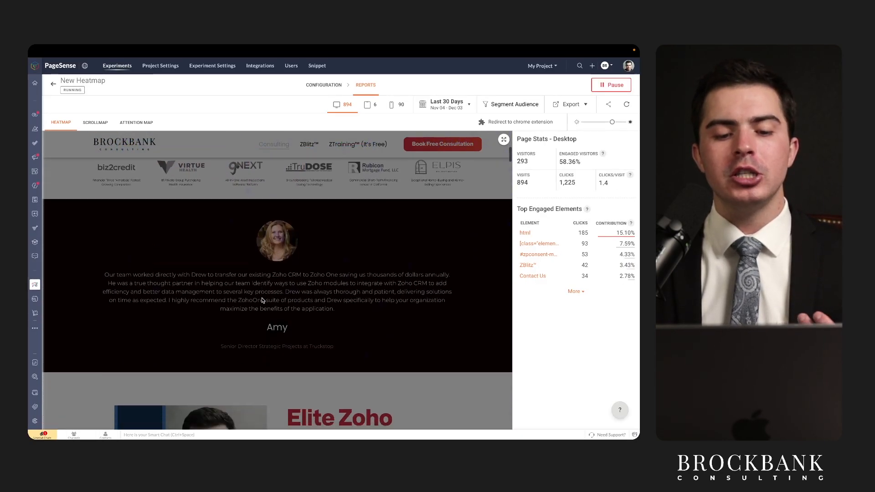
scroll(301, 321, up, 15)
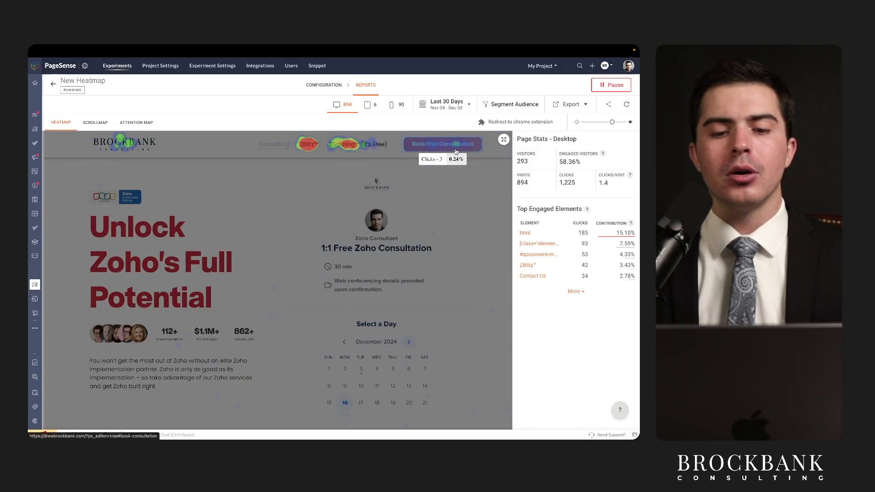
drag(271, 156, 388, 156)
Step: Switch to the attention map and examine the average time spent around the opening section and the average fold
click(136, 122)
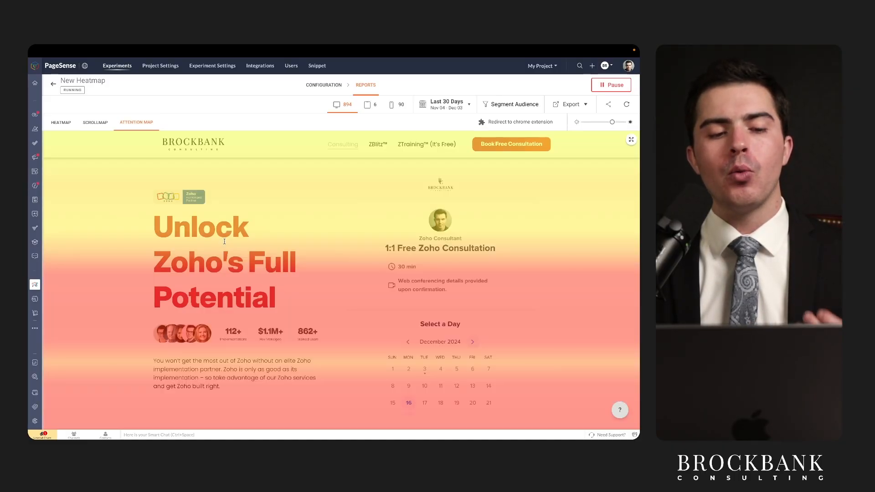
mouse_move(262, 304)
scroll(264, 304, down, 2)
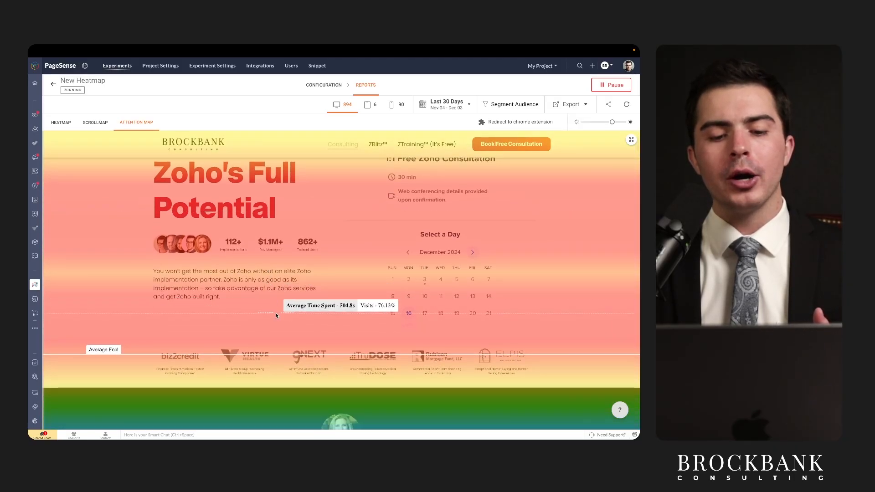
scroll(274, 306, down, 3)
scroll(276, 256, up, 2)
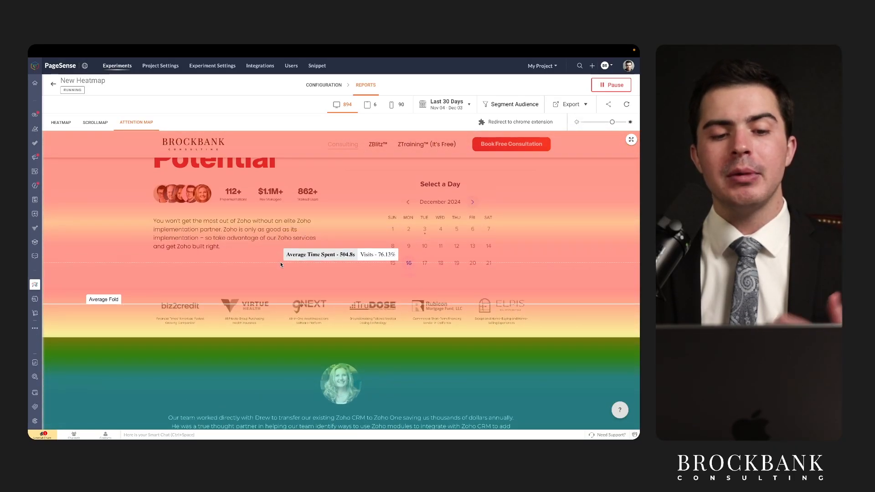
scroll(280, 262, up, 2)
scroll(278, 269, up, 2)
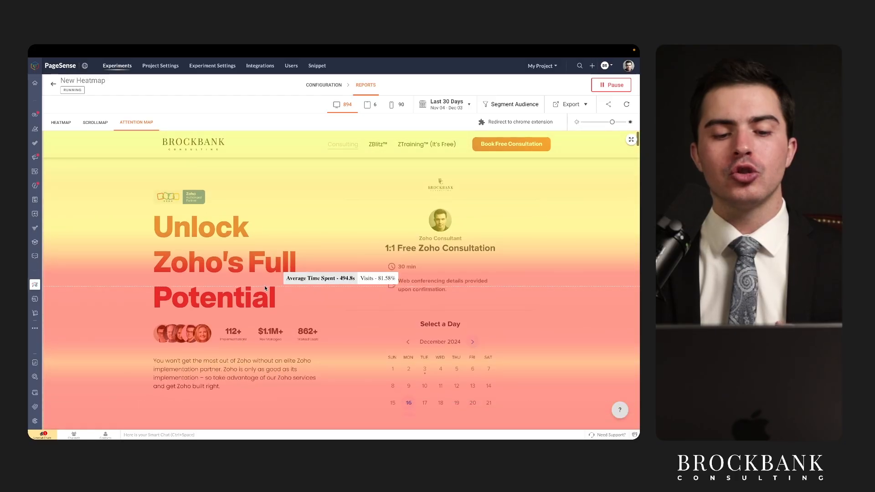
Step: Compare the attention levels from the opening section down to the Elite Zoho Implementation Partner section and return to the page start
scroll(269, 280, down, 2)
scroll(274, 231, up, 1)
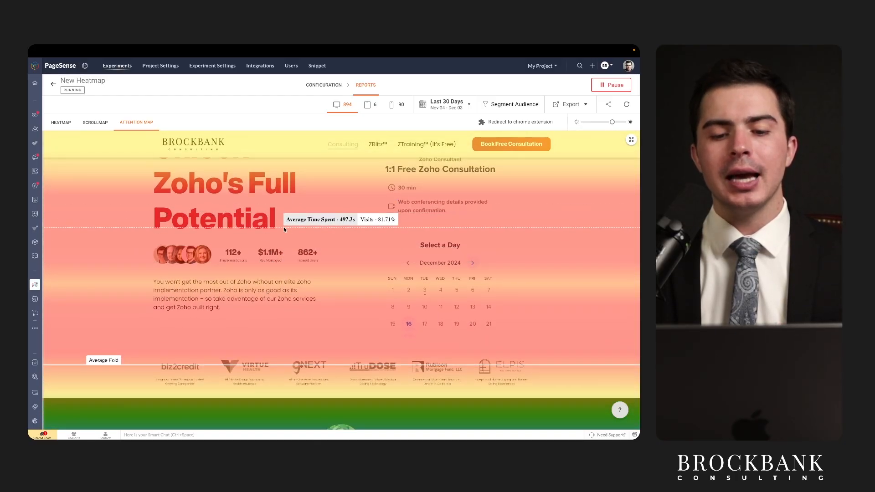
scroll(283, 225, down, 1)
scroll(293, 253, down, 15)
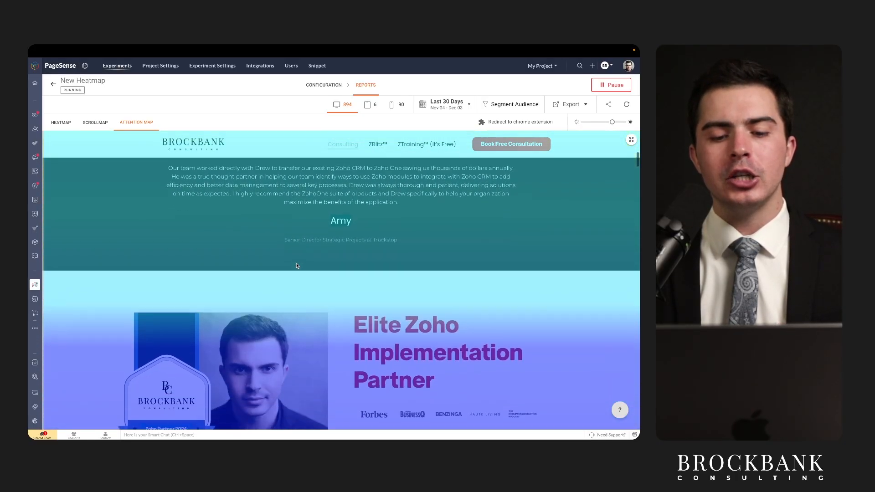
scroll(311, 295, up, 20)
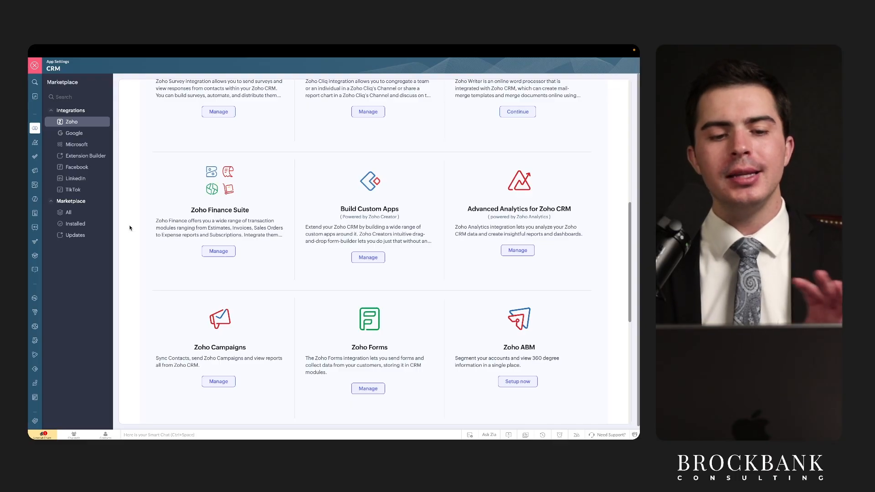
Step: In Zoho CRM's marketplace of Zoho integrations, examine the Zoho Finance Suite card and its included apps
scroll(138, 244, down, 1)
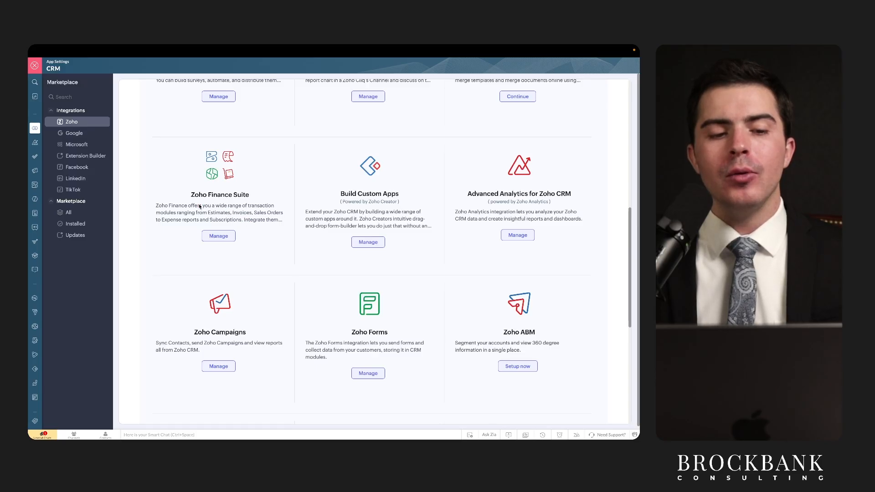
scroll(199, 207, up, 1)
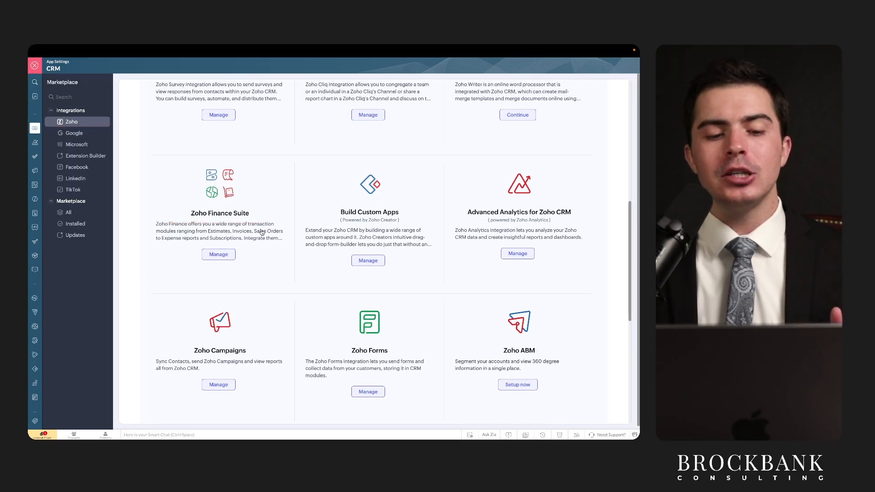
drag(189, 262, 299, 265)
mouse_move(262, 179)
mouse_down()
mouse_move(145, 219)
mouse_move(240, 190)
mouse_up()
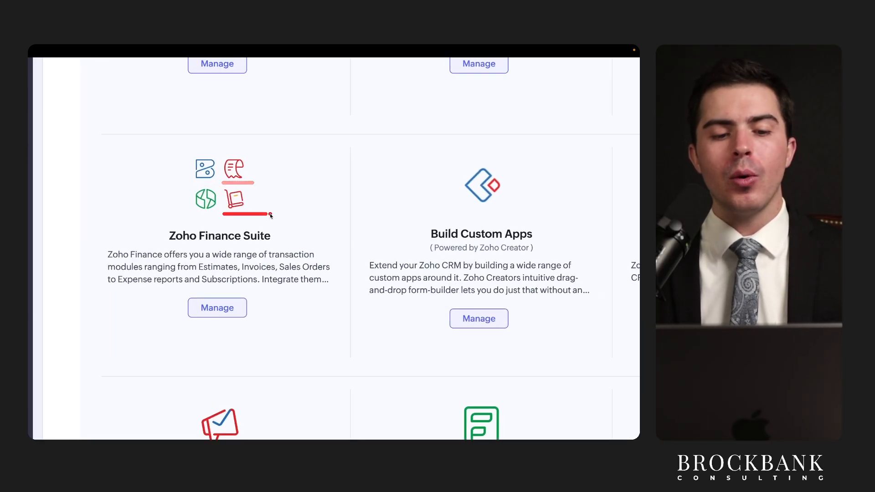
drag(186, 213, 223, 214)
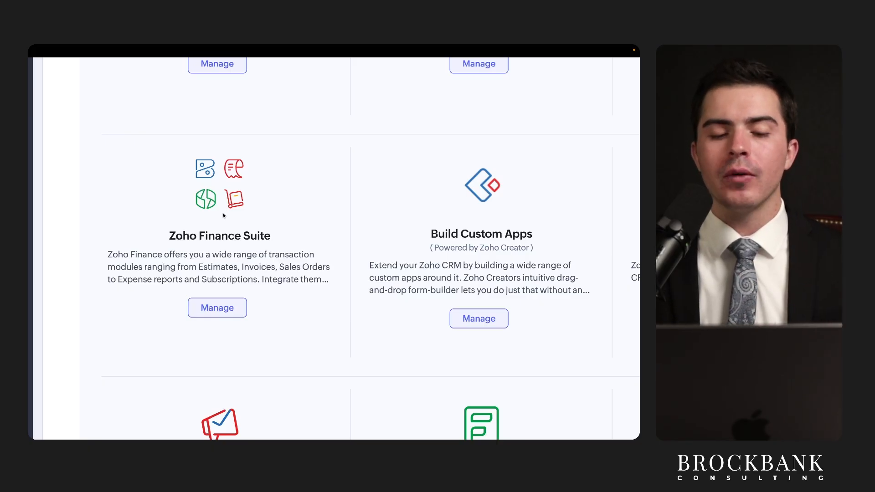
drag(147, 250, 274, 250)
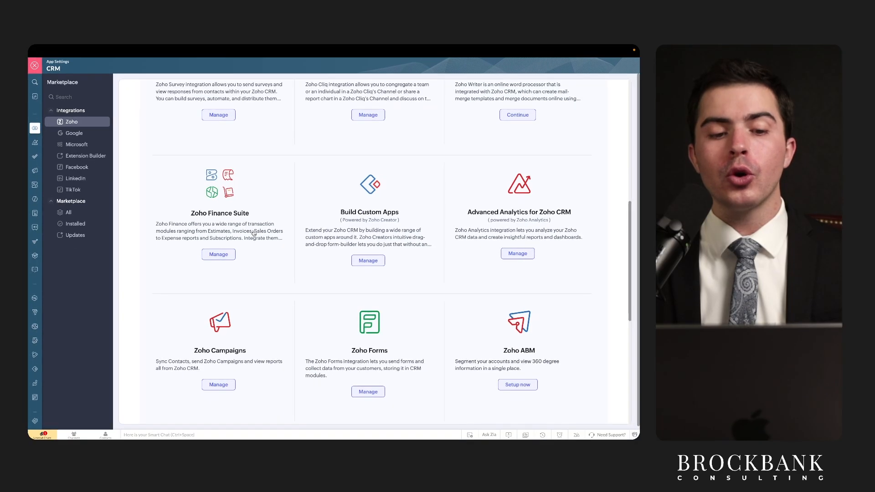
Step: Compare the Zoho Finance Suite integration with the separate Zoho apps available in the app launcher
scroll(229, 205, up, 1)
drag(197, 213, 248, 214)
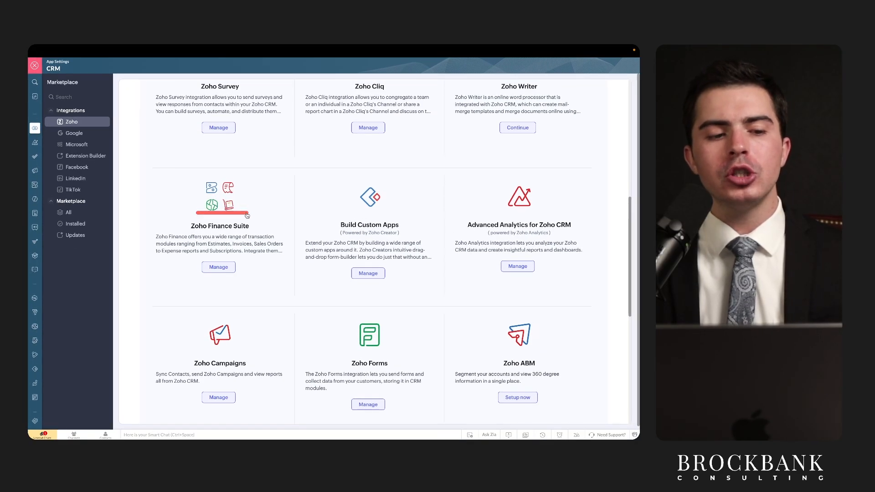
mouse_move(44, 119)
mouse_down()
mouse_move(39, 137)
mouse_move(57, 202)
mouse_up()
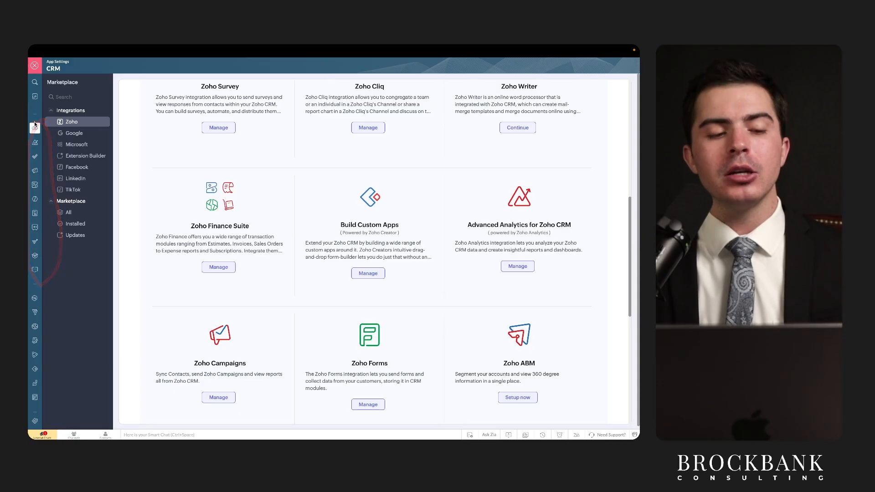
mouse_move(38, 137)
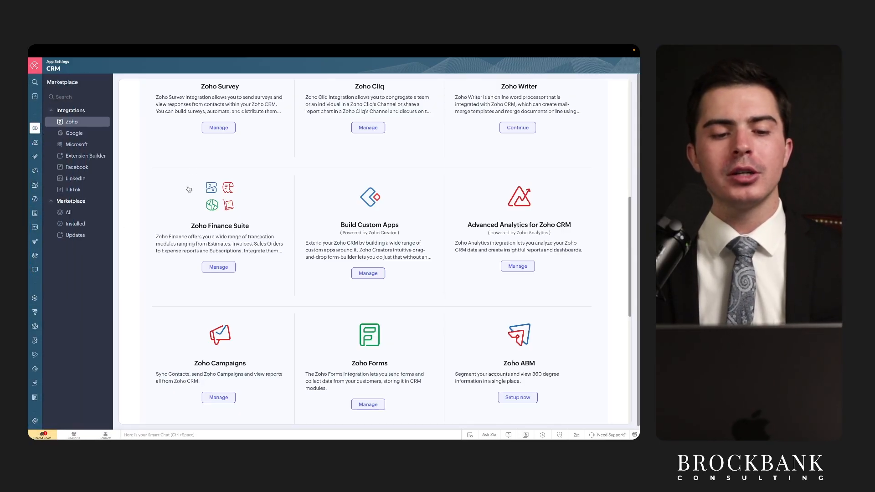
drag(260, 176, 261, 173)
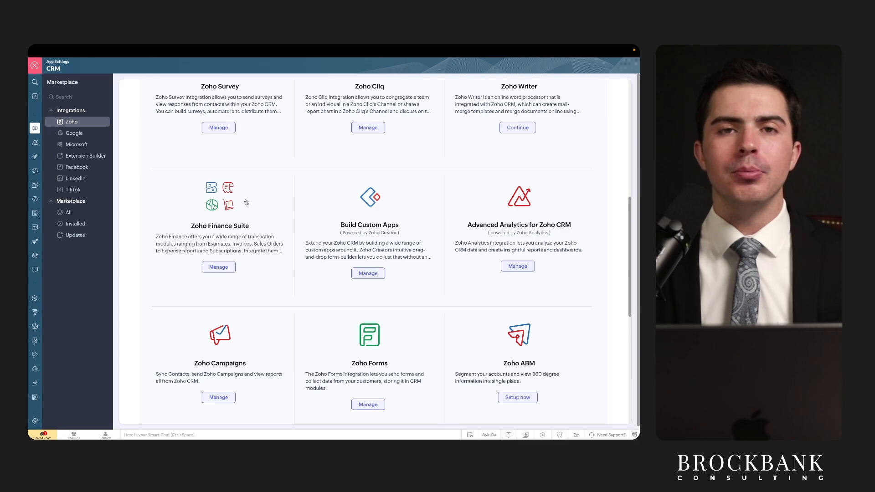
mouse_move(254, 191)
mouse_down()
mouse_move(232, 212)
mouse_move(238, 204)
mouse_up()
drag(190, 230, 251, 232)
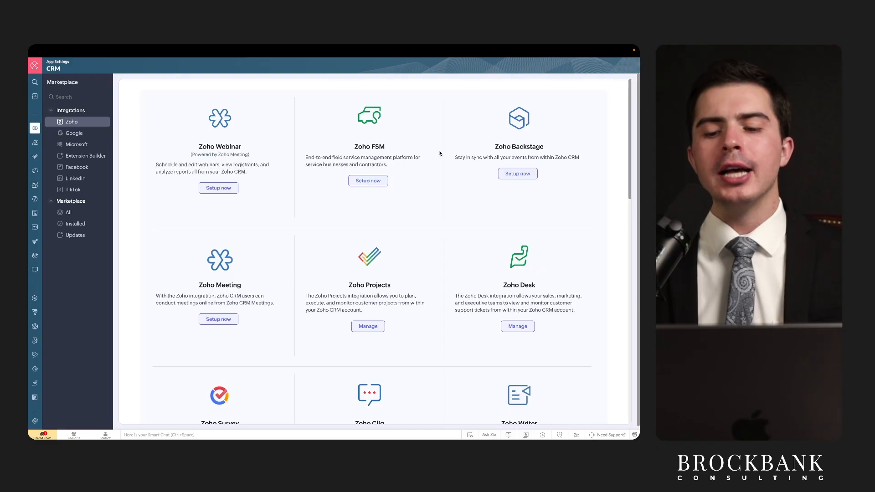
Step: Find Zoho Desk among the Zoho integrations and open its integration settings
scroll(569, 237, down, 2)
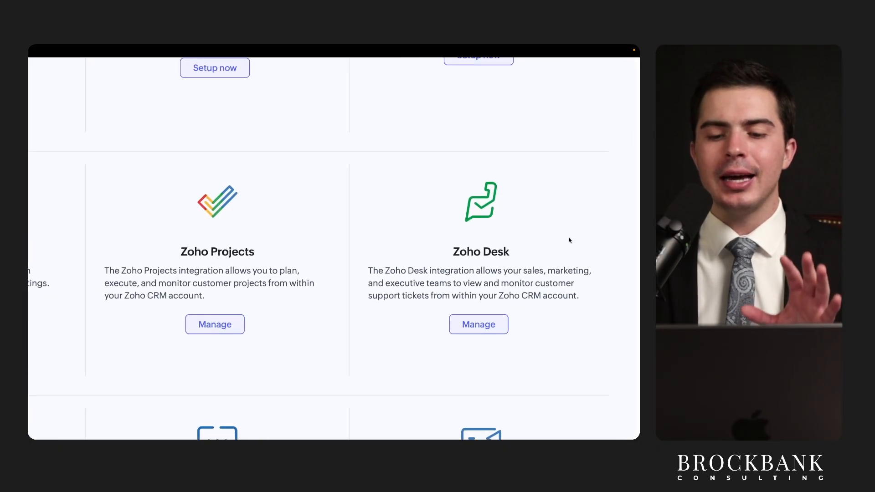
scroll(569, 240, down, 2)
scroll(569, 240, right, 2)
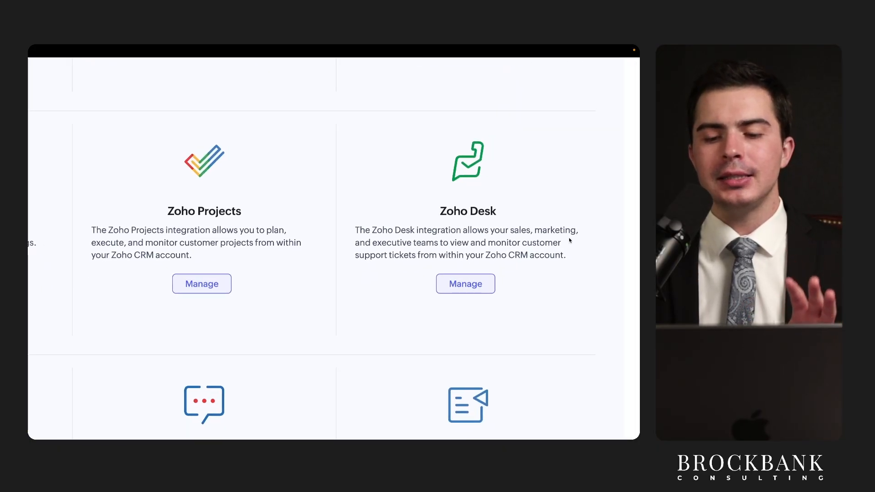
click(438, 283)
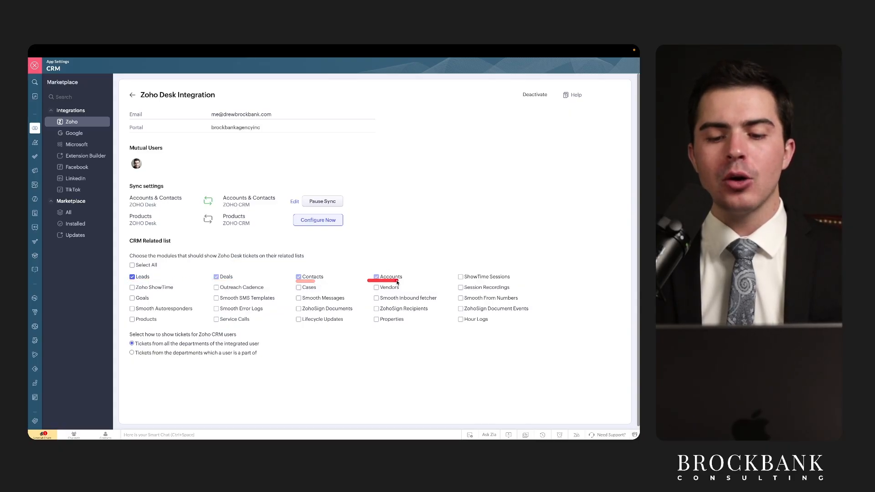
Step: Try selecting all modules for showing Zoho Desk tickets, clear the selection and re-enable Leads
click(132, 265)
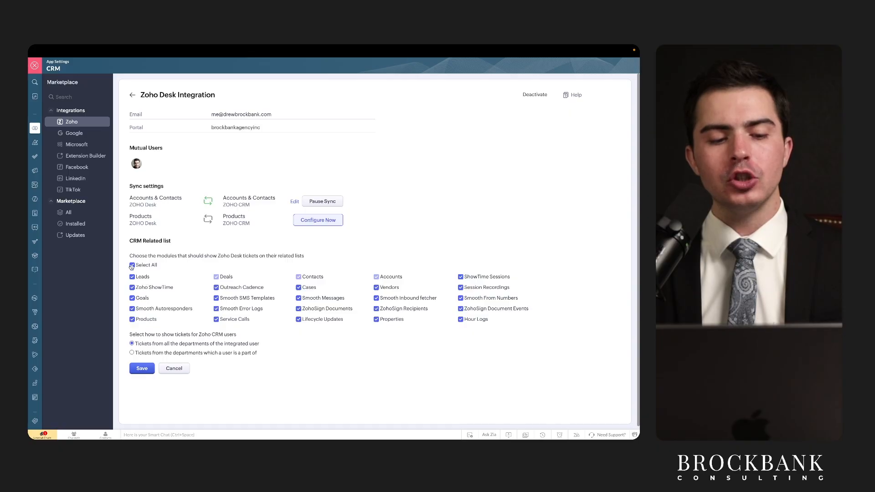
click(132, 265)
click(133, 276)
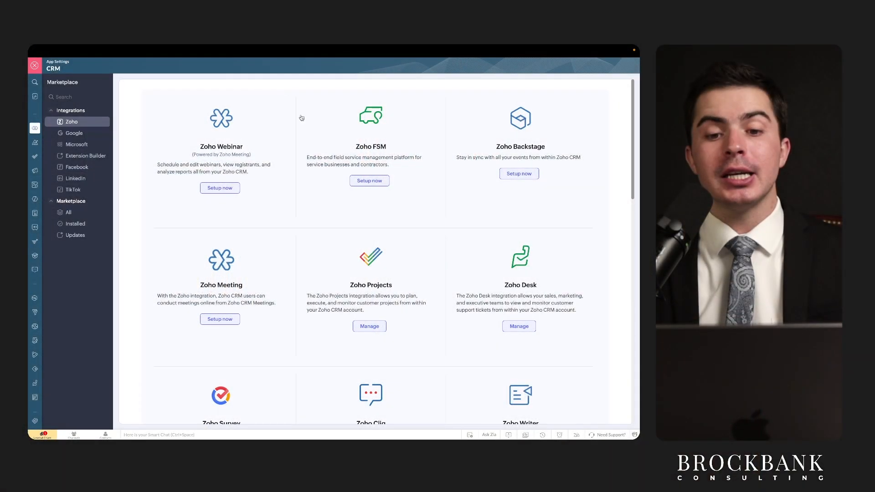
Step: Review the remaining Zoho integrations from Zoho Webinar down to the end of the list and return to its start
scroll(342, 213, down, 2)
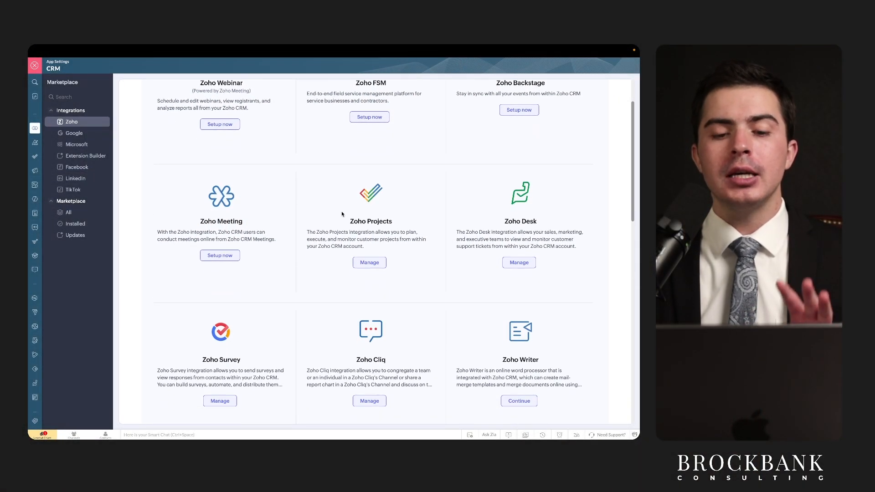
scroll(320, 260, down, 3)
scroll(320, 260, down, 6)
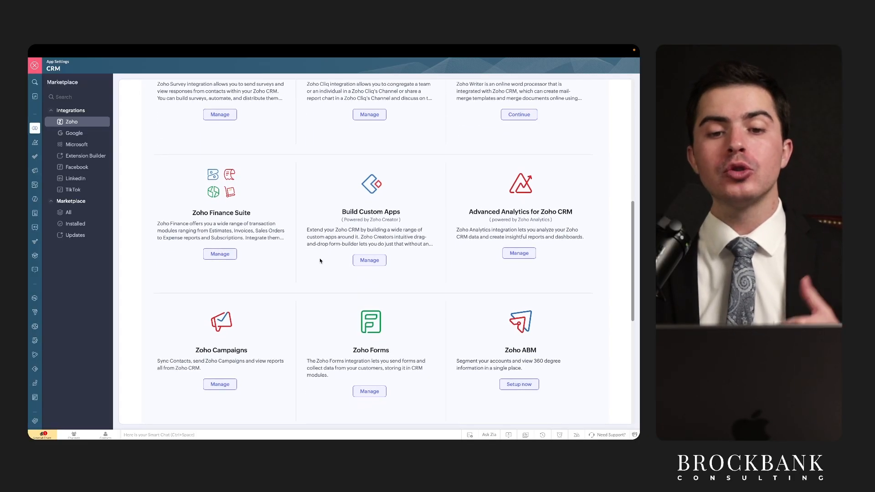
scroll(320, 260, down, 10)
scroll(320, 260, up, 20)
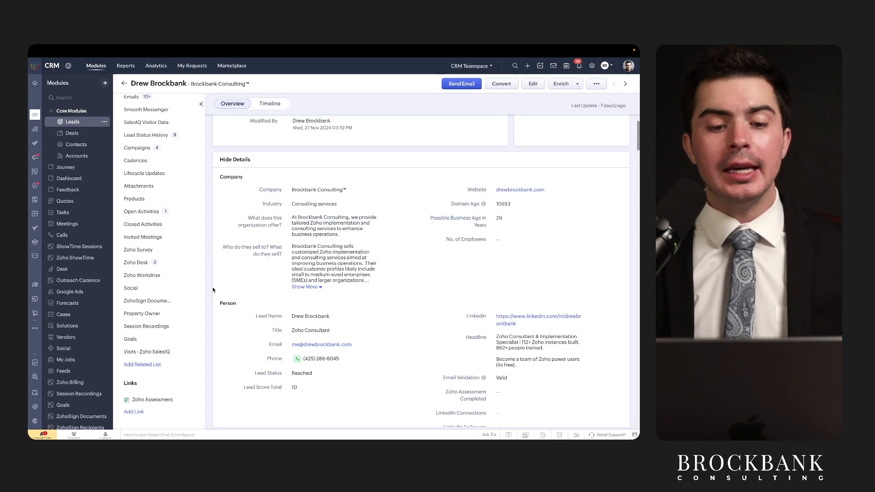
Step: On the CRM lead record, open the custom links manager and open the Zoho Assessment link for editing
scroll(212, 287, down, 1)
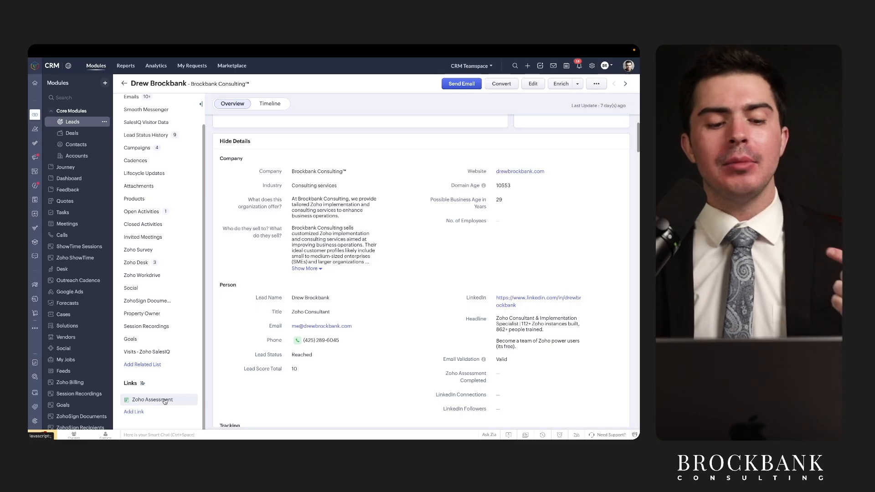
click(145, 385)
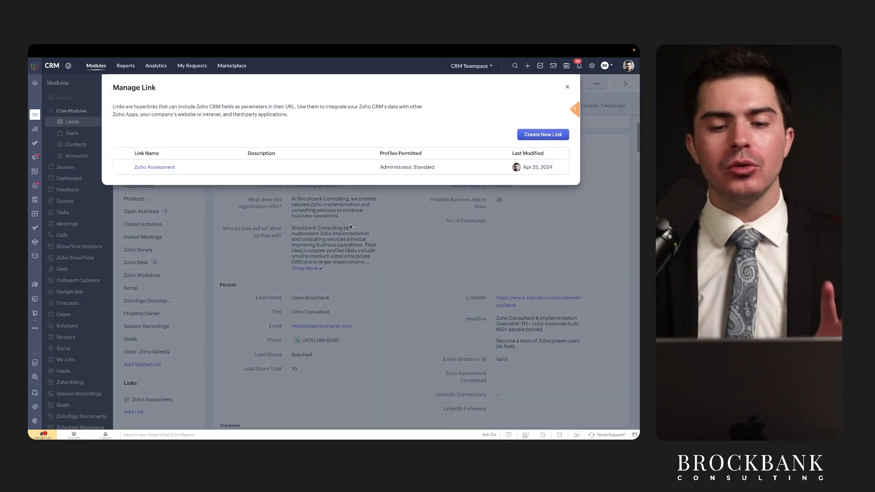
click(123, 170)
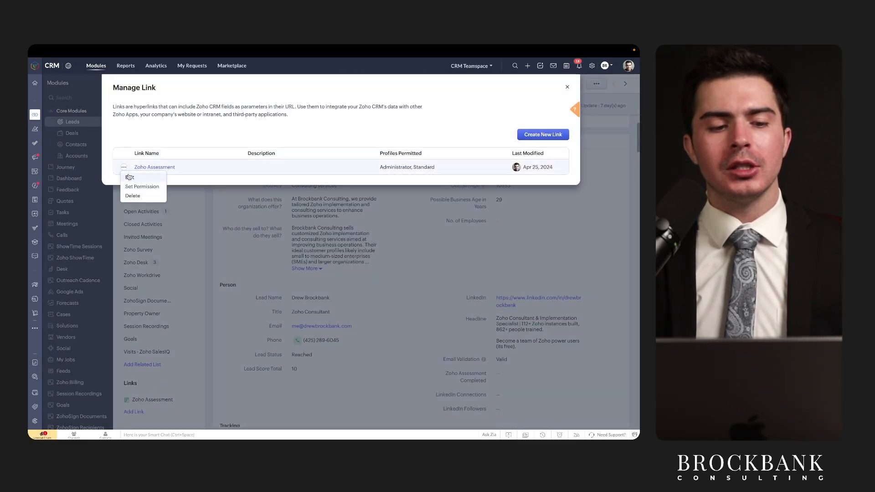
click(132, 178)
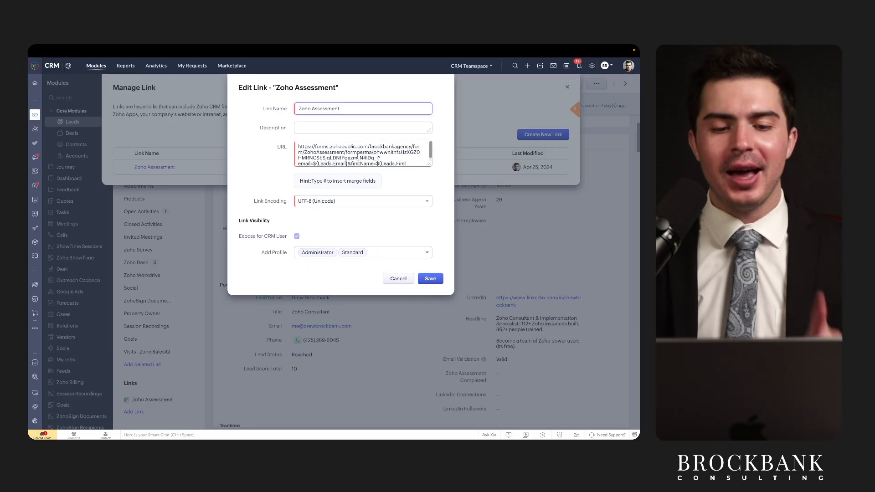
Step: Examine the URL and merge fields of the Zoho Assessment link, cancel editing and leave the custom links manager
drag(295, 149, 448, 152)
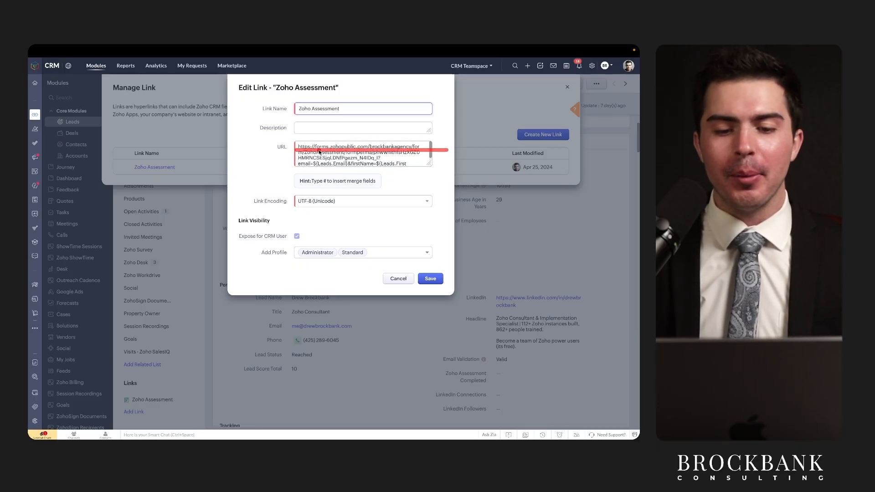
scroll(365, 155, down, 1)
drag(296, 155, 424, 157)
click(398, 279)
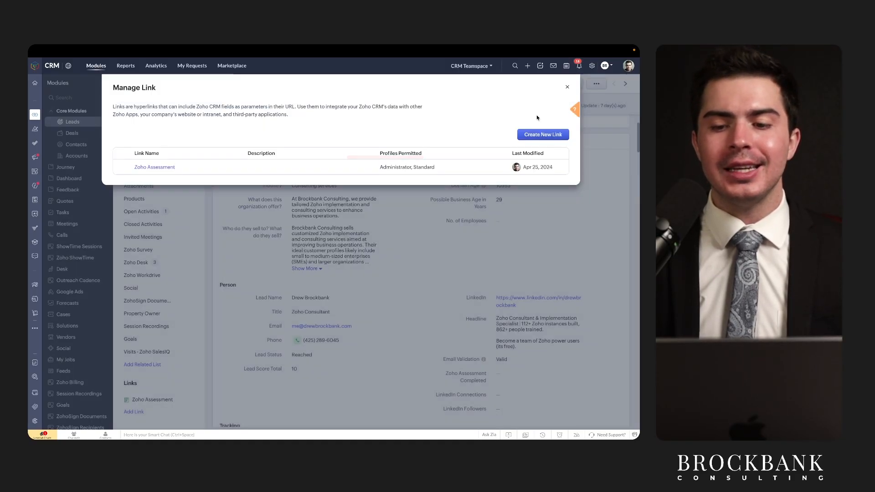
click(567, 88)
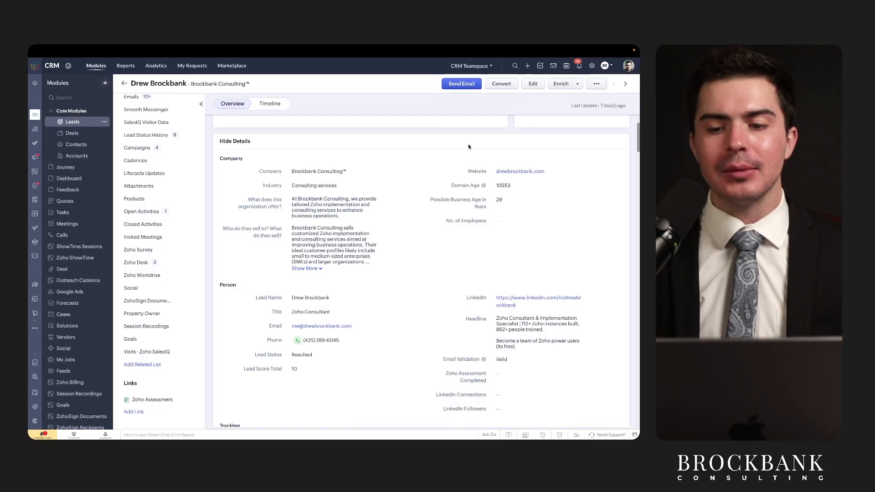
Step: Open the Zoho Assessment link from the lead record and examine the prefilled name fields and the merge parameters in the form's address
click(151, 403)
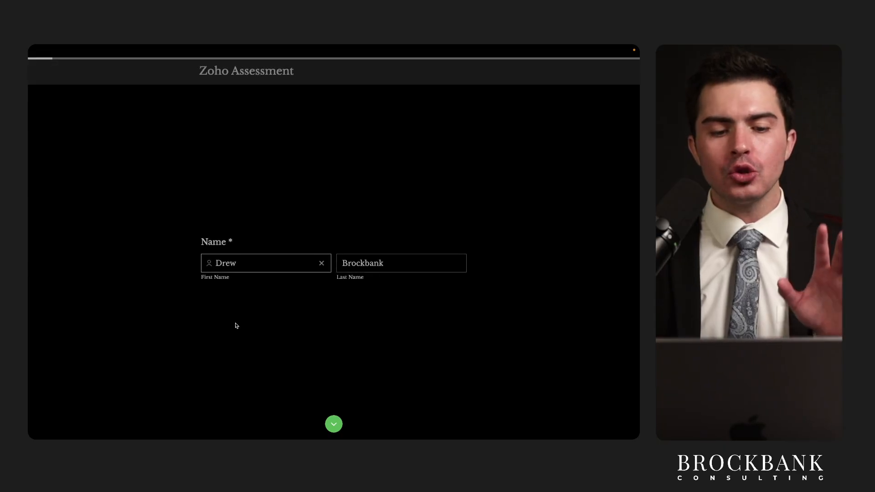
drag(212, 271, 255, 270)
drag(344, 272, 403, 272)
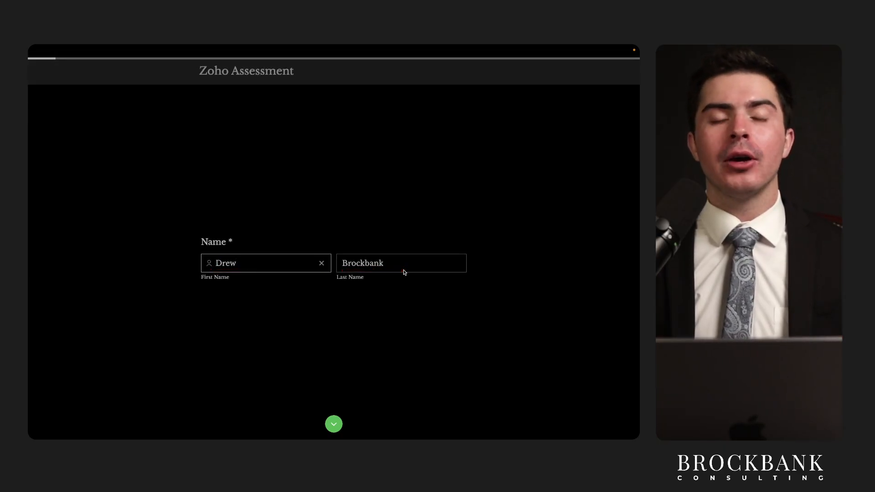
drag(235, 218, 423, 218)
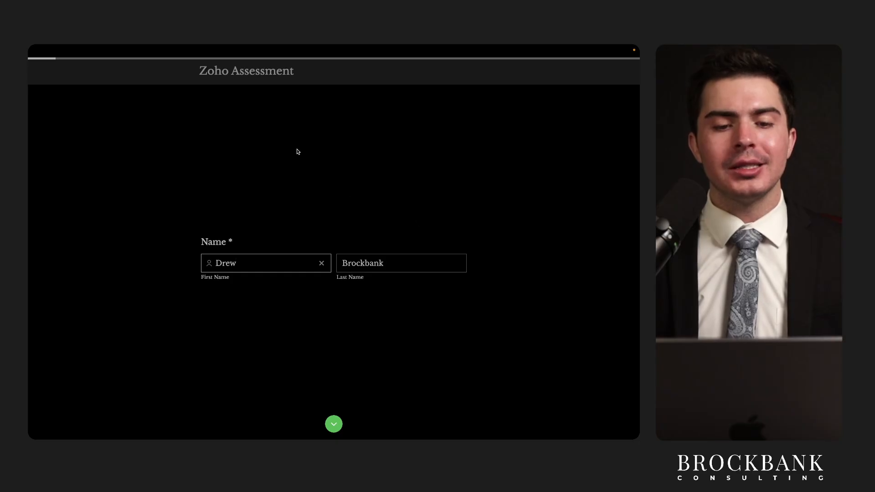
mouse_move(258, 43)
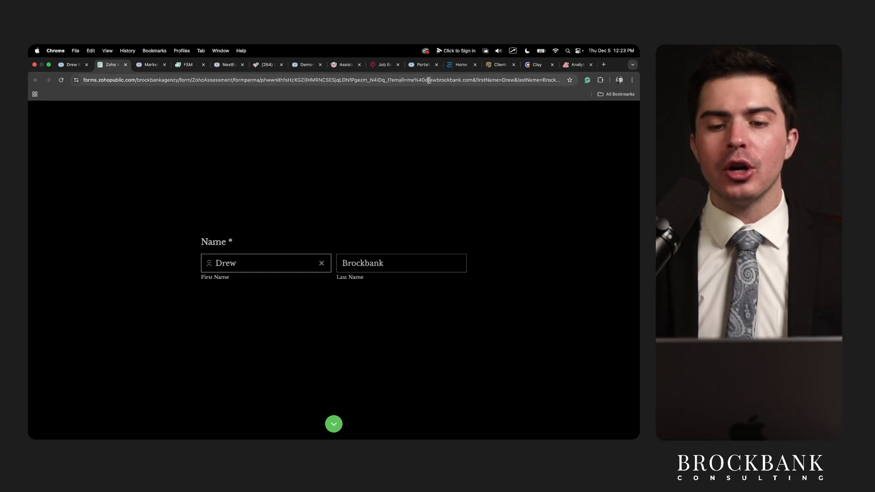
drag(415, 81, 570, 82)
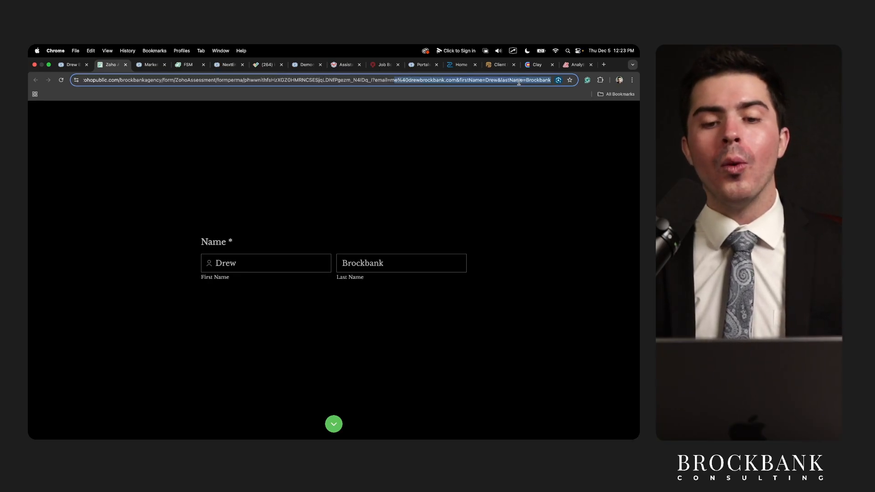
key(ctrl+super+f)
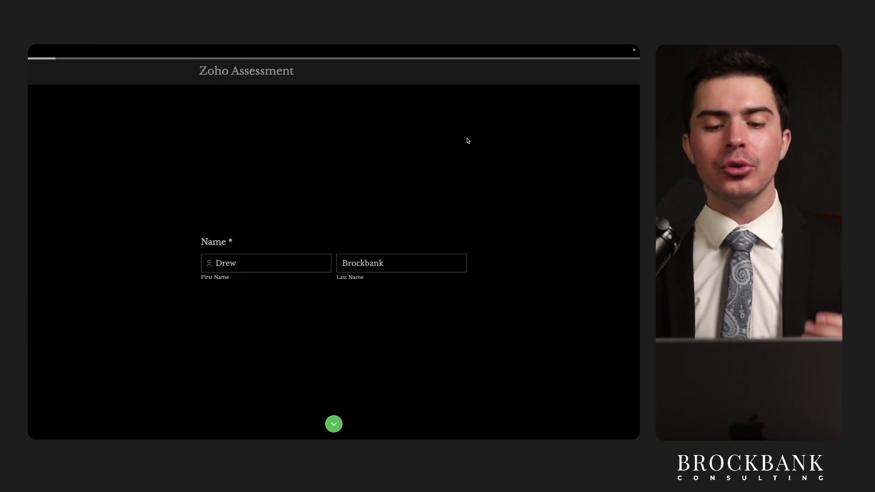
drag(173, 288, 455, 287)
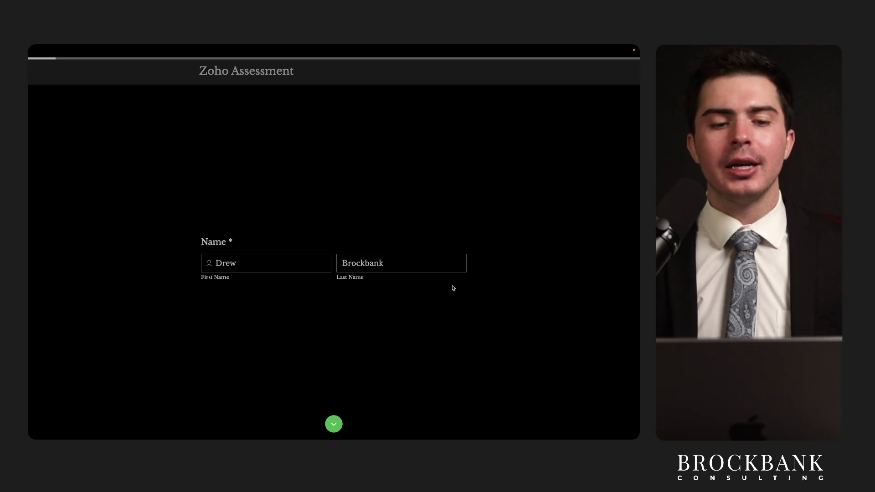
Step: Return to the CRM lead record, start a new email, show the link types available for insertion and discard the message
click(72, 64)
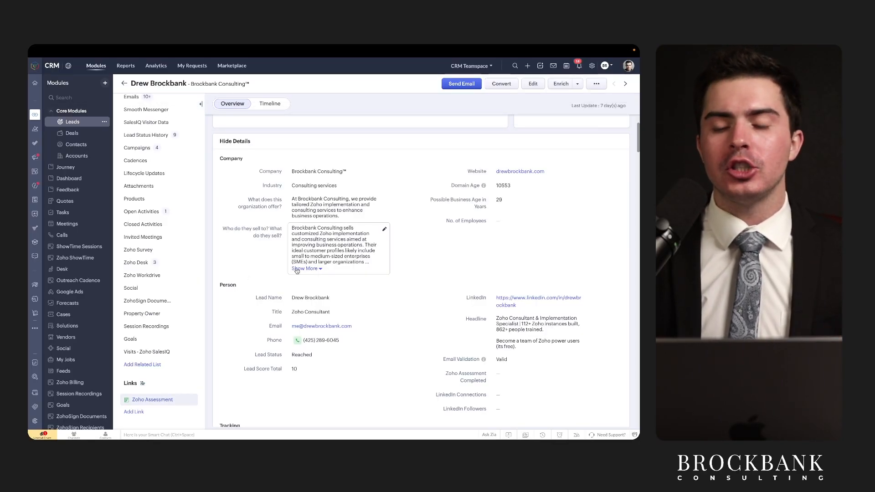
click(462, 83)
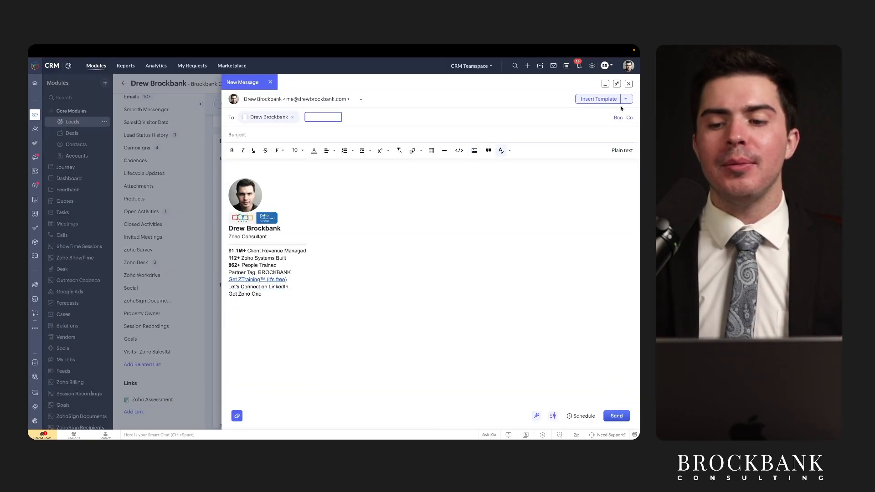
click(626, 99)
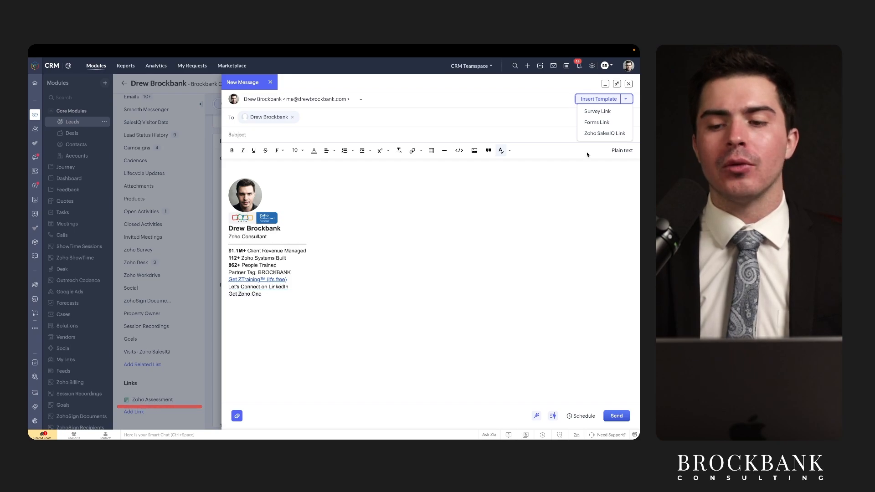
click(629, 83)
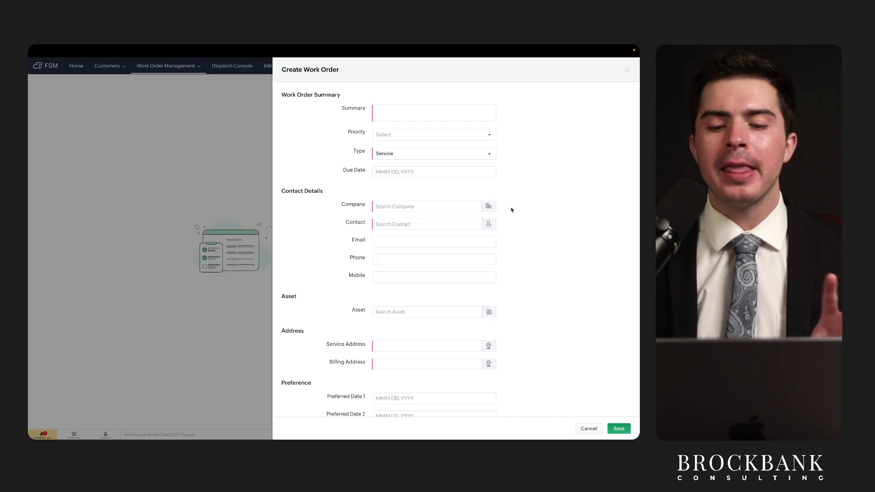
Step: Review the Create Work Order form in Zoho FSM, check CRM's Zoho FSM integration settings, and close the form without saving
scroll(469, 245, down, 4)
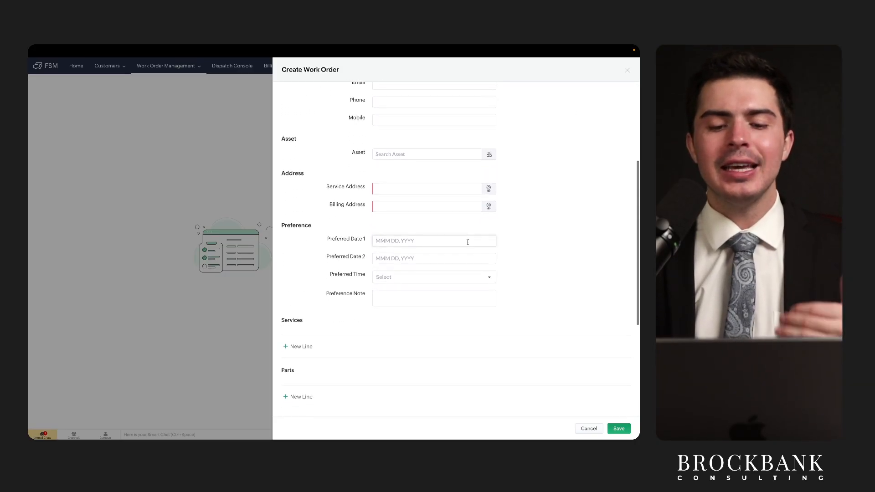
scroll(468, 242, up, 4)
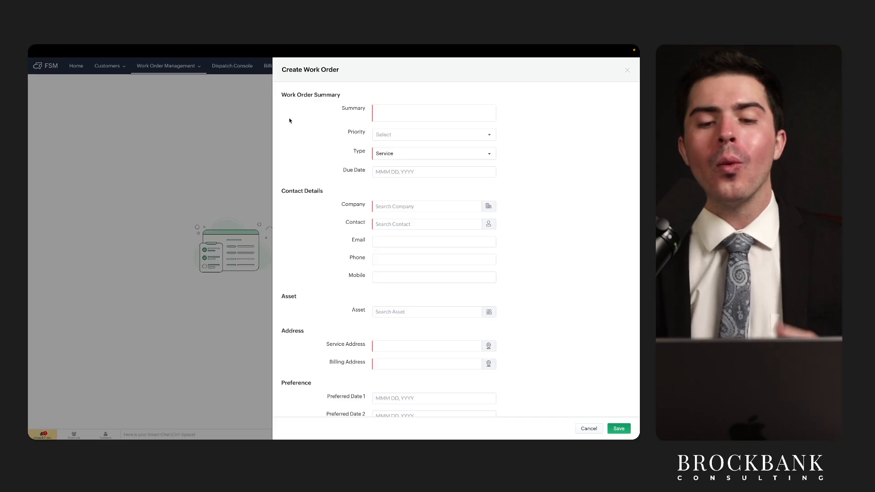
mouse_move(143, 45)
click(79, 67)
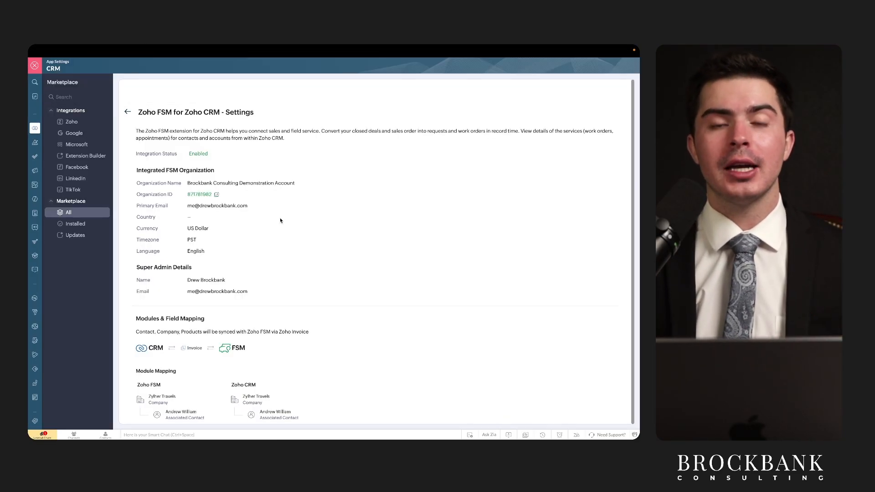
mouse_move(145, 50)
click(112, 64)
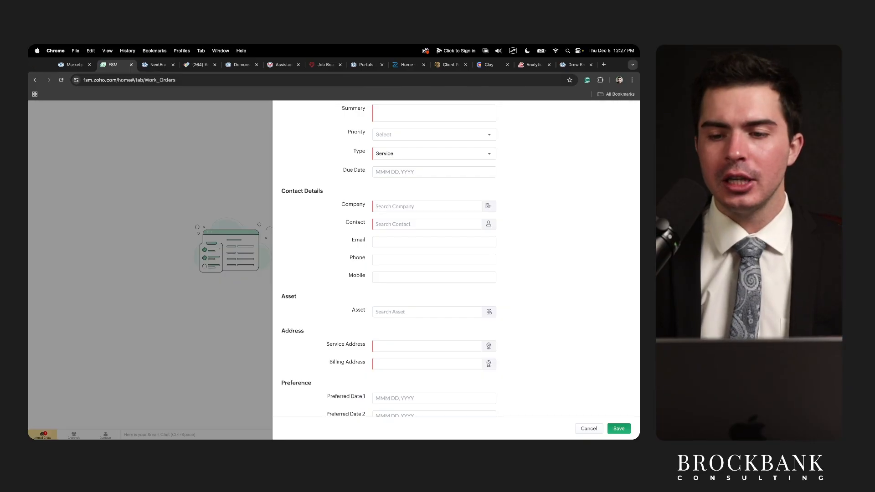
click(627, 71)
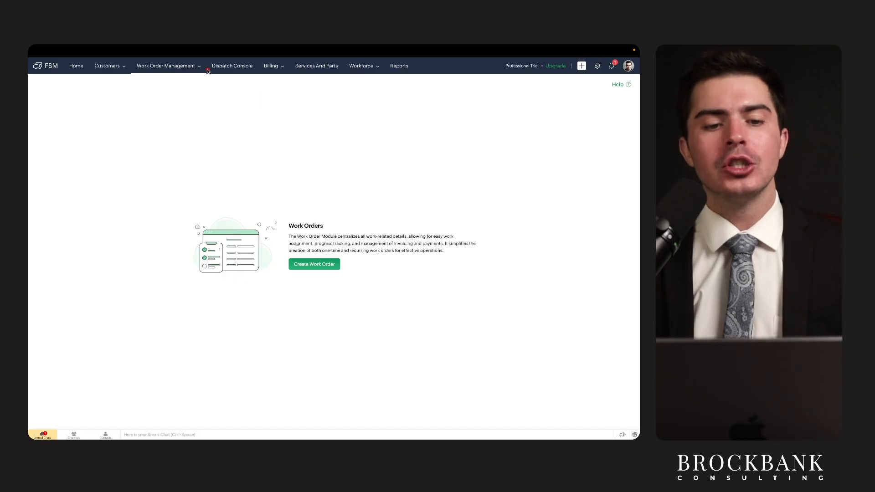
Step: Open the Dispatch Console in Zoho FSM and examine its work order list and the field technician schedule
drag(208, 71, 259, 71)
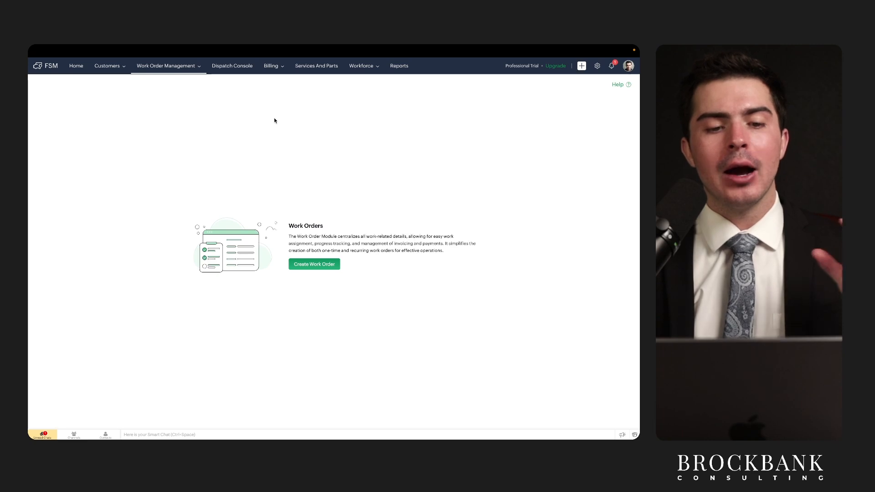
click(237, 69)
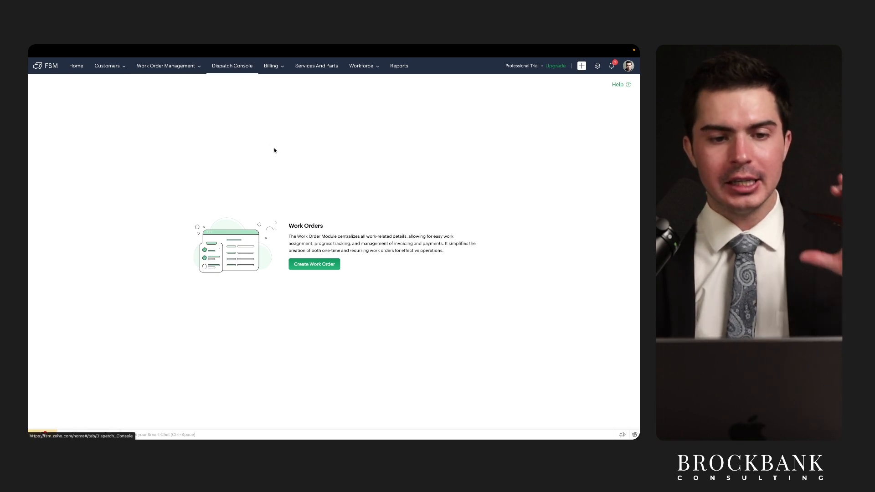
mouse_move(257, 138)
mouse_down()
mouse_move(28, 228)
mouse_move(219, 152)
mouse_up()
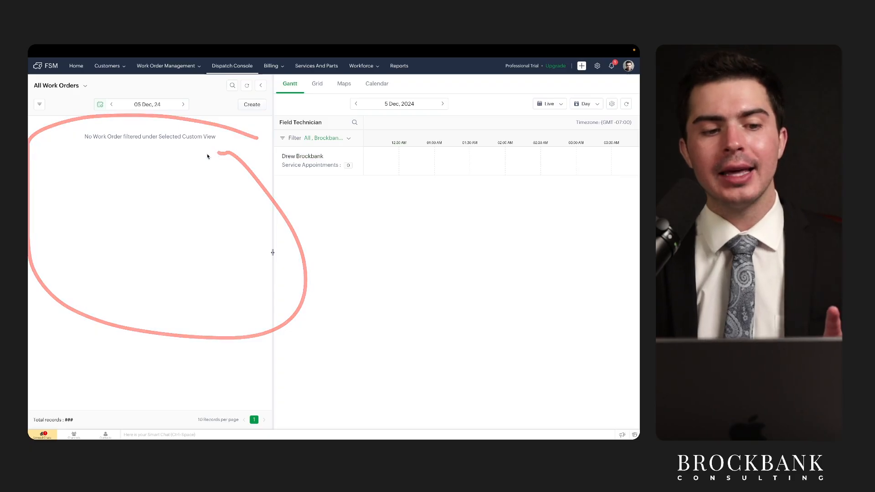
drag(85, 139, 235, 139)
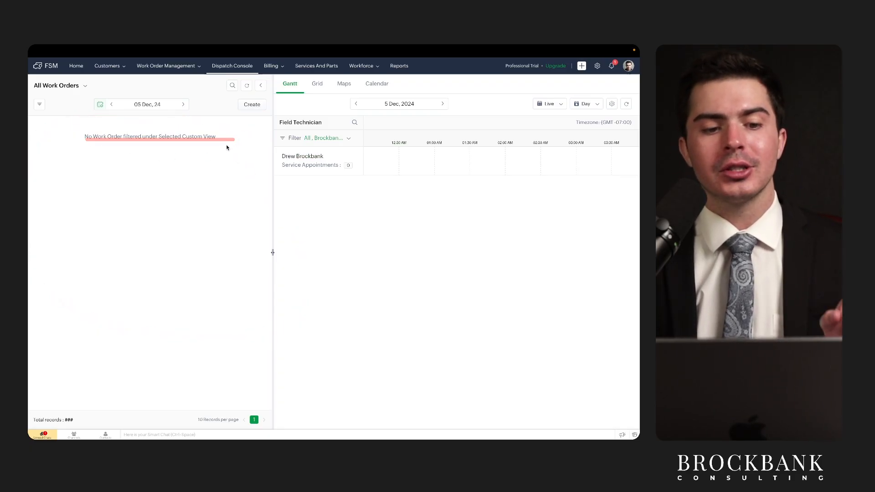
drag(64, 151, 226, 151)
drag(272, 129, 340, 130)
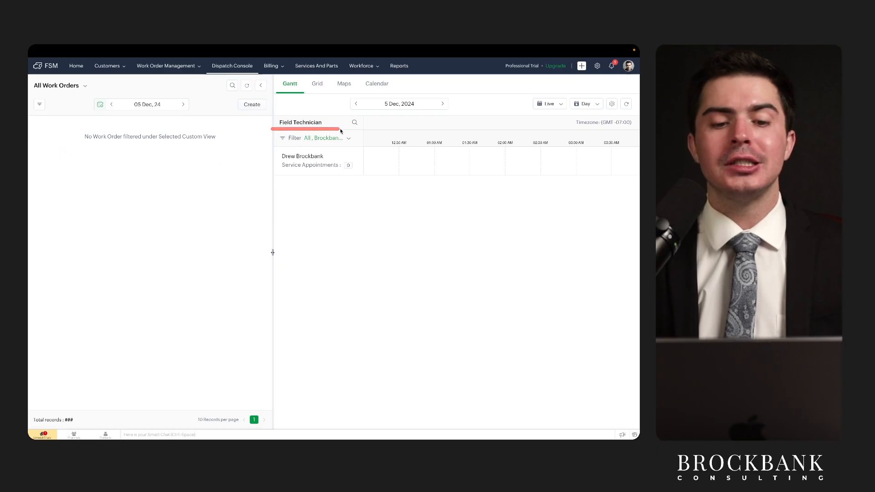
drag(276, 133, 351, 132)
mouse_move(156, 178)
mouse_down()
mouse_move(299, 97)
mouse_move(464, 168)
mouse_move(467, 120)
mouse_up()
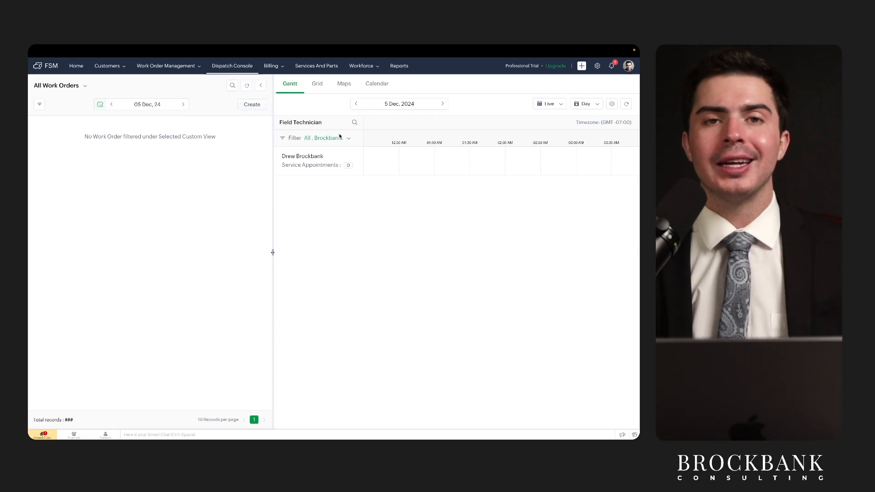
Step: In CRM's Zoho FSM settings, review the module mapping and the sales order and deal conversion field mappings, and return to Zoho FSM
click(75, 65)
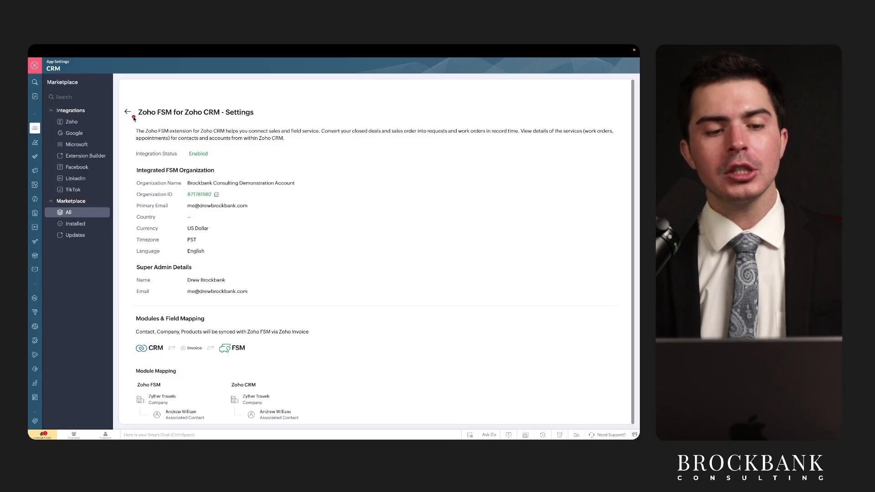
scroll(217, 160, down, 5)
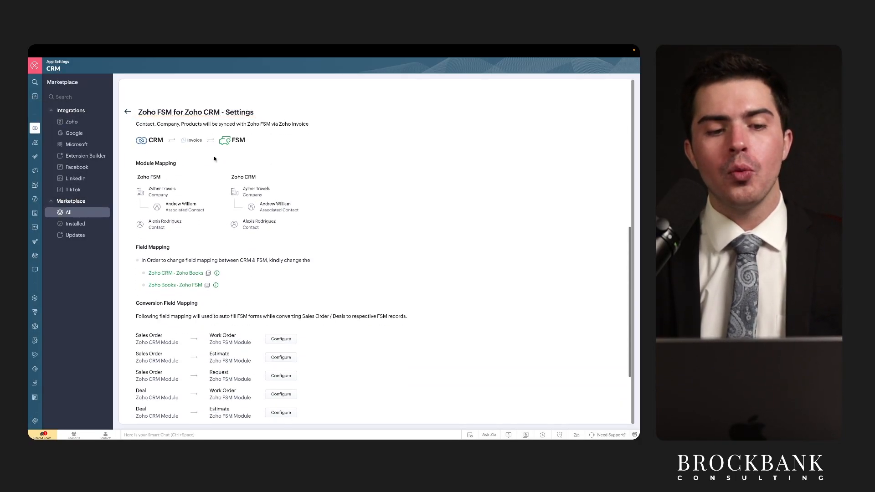
scroll(216, 160, up, 1)
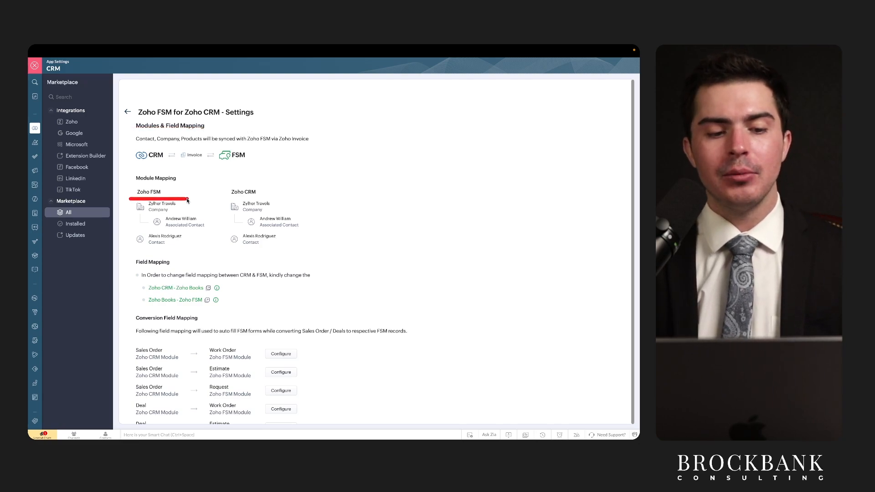
scroll(187, 200, down, 1)
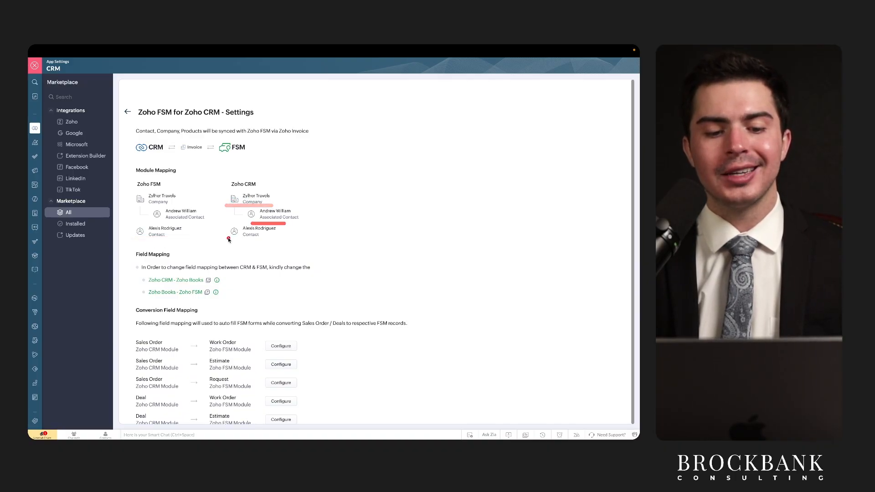
scroll(250, 240, down, 1)
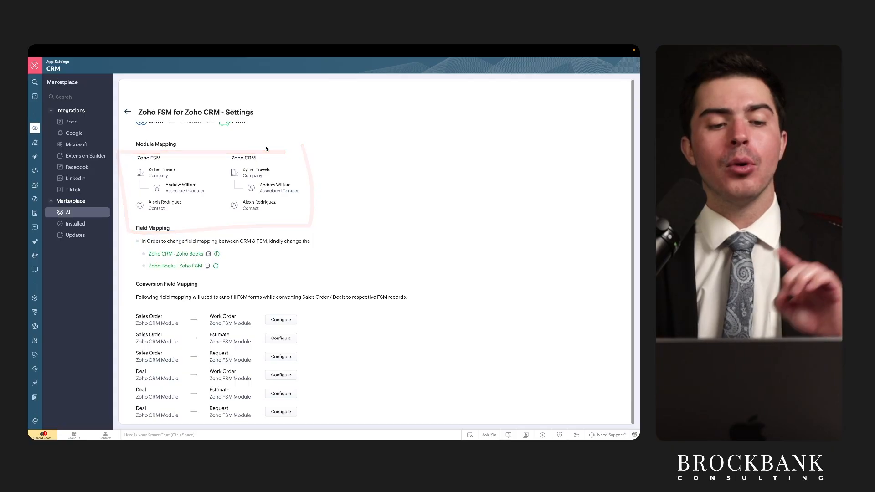
scroll(254, 168, down, 3)
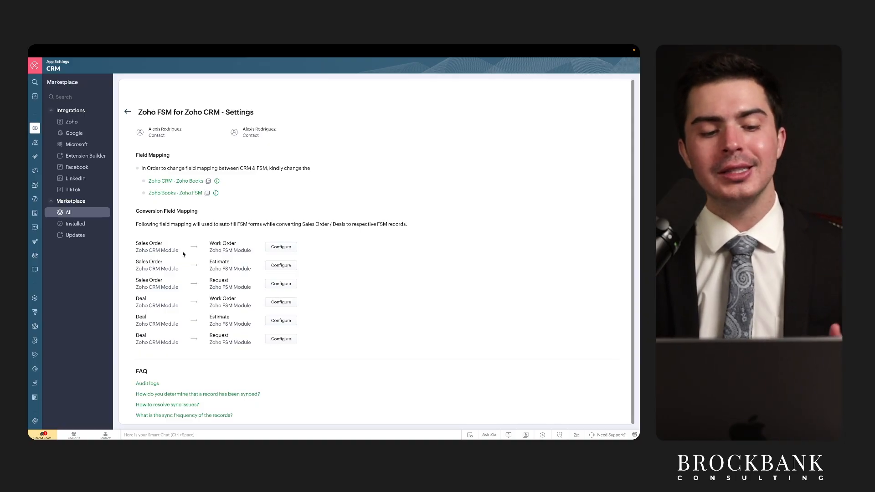
mouse_move(131, 268)
mouse_down()
mouse_move(232, 268)
mouse_move(246, 286)
mouse_up()
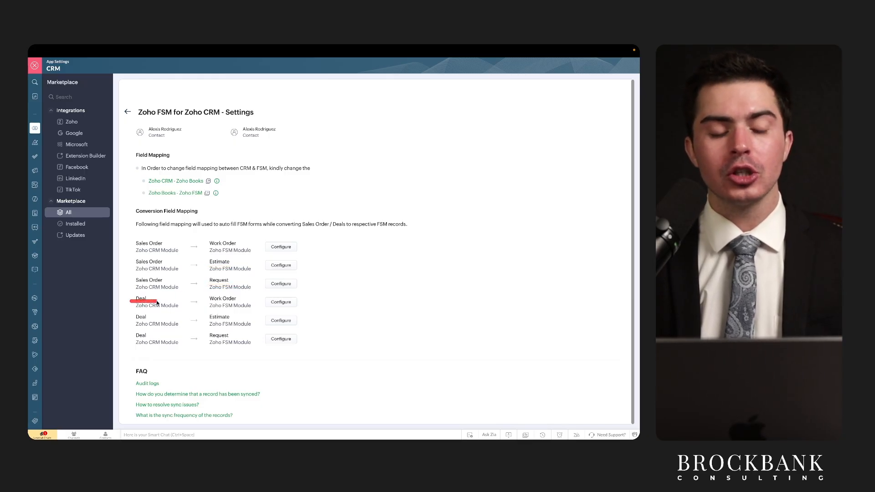
mouse_move(185, 242)
mouse_down()
mouse_move(156, 242)
mouse_move(126, 291)
mouse_move(185, 244)
mouse_up()
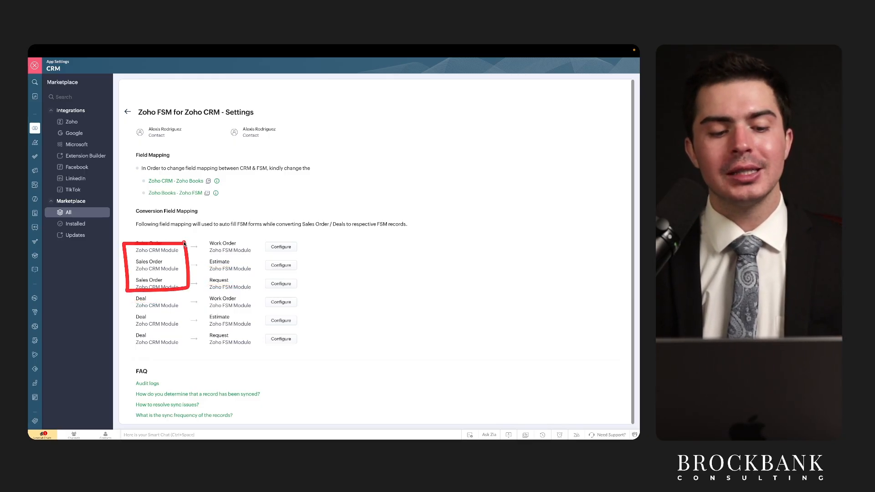
drag(132, 302, 160, 303)
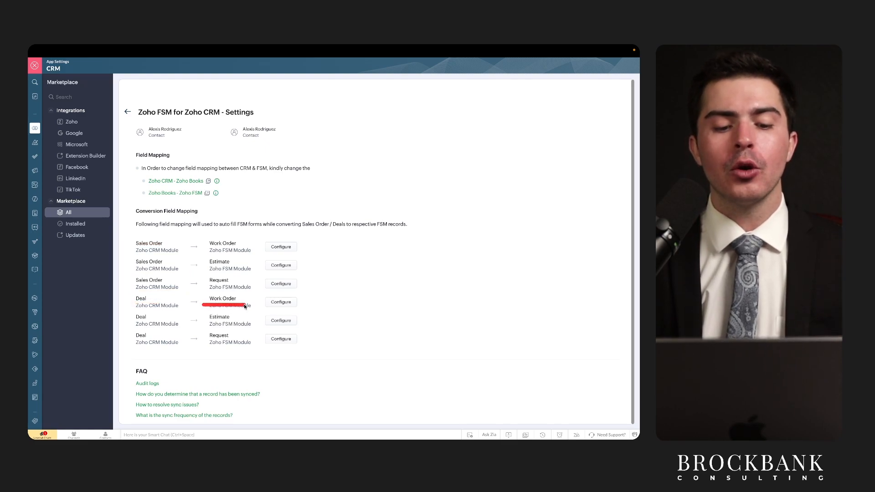
click(116, 62)
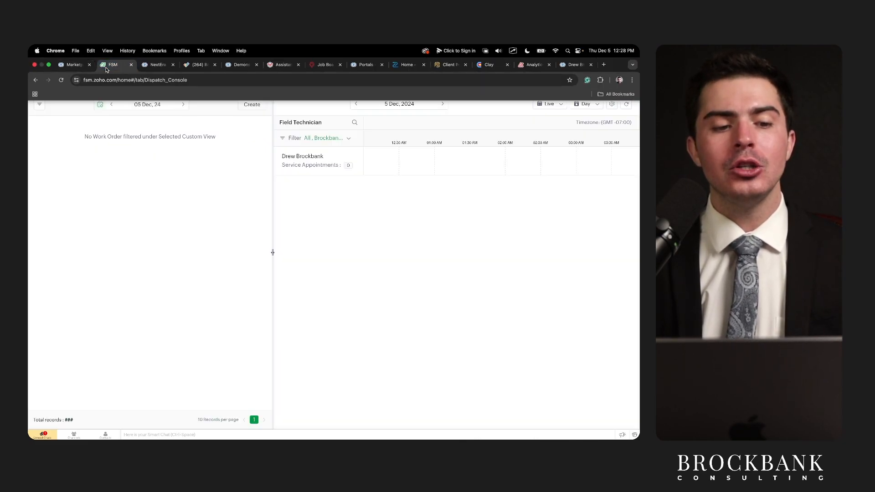
drag(239, 122, 239, 91)
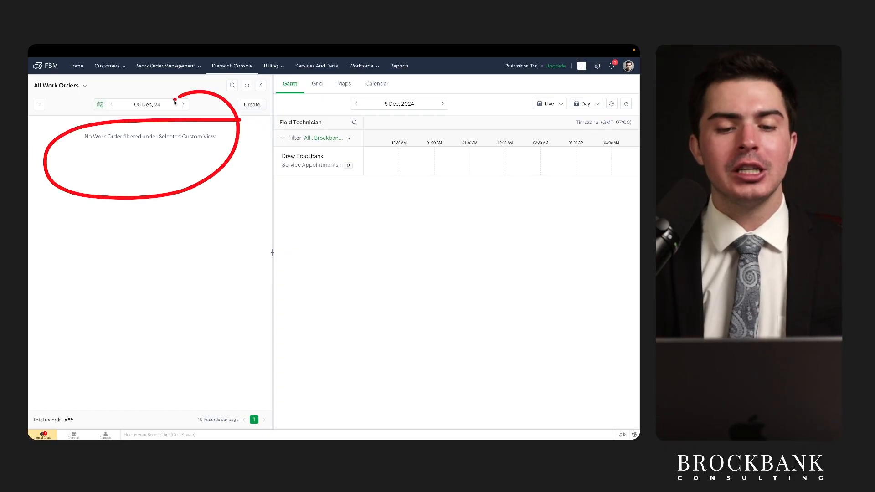
mouse_move(187, 217)
mouse_down()
mouse_move(403, 171)
mouse_move(365, 158)
mouse_up()
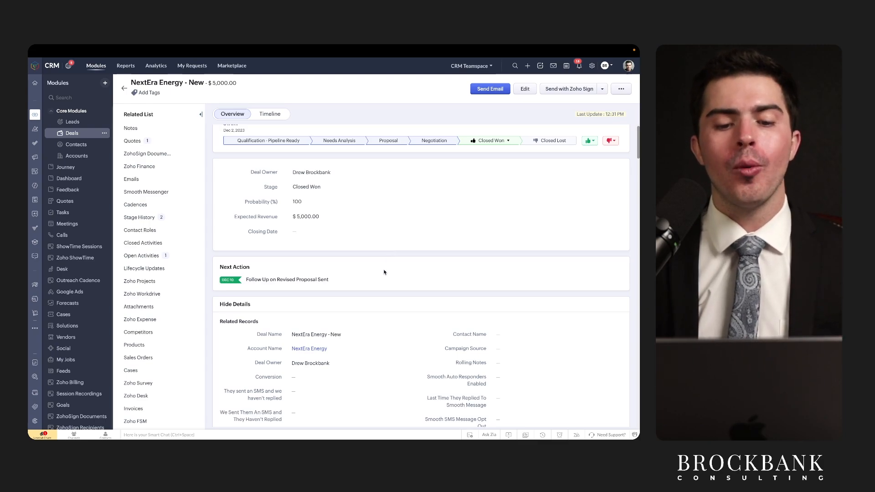
Step: Start a new Zoho Projects project from the NextEra Energy deal using the New Customer Onboarding Checklist template
scroll(384, 272, down, 2)
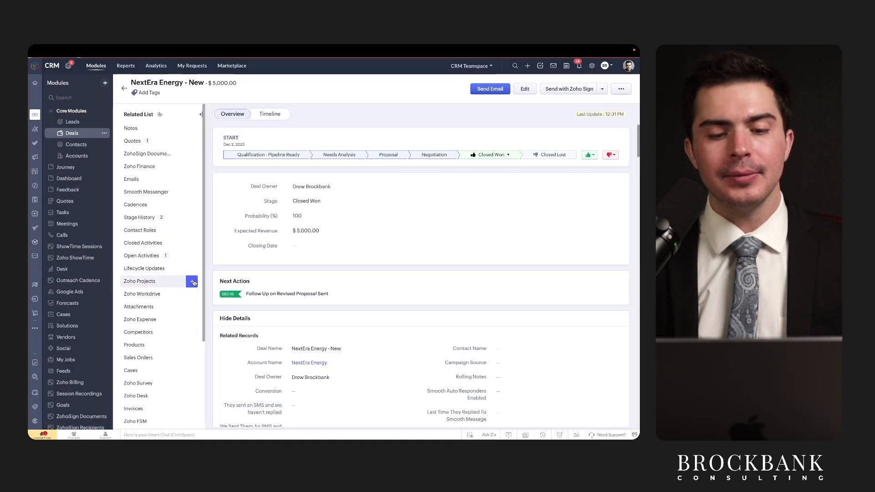
click(192, 282)
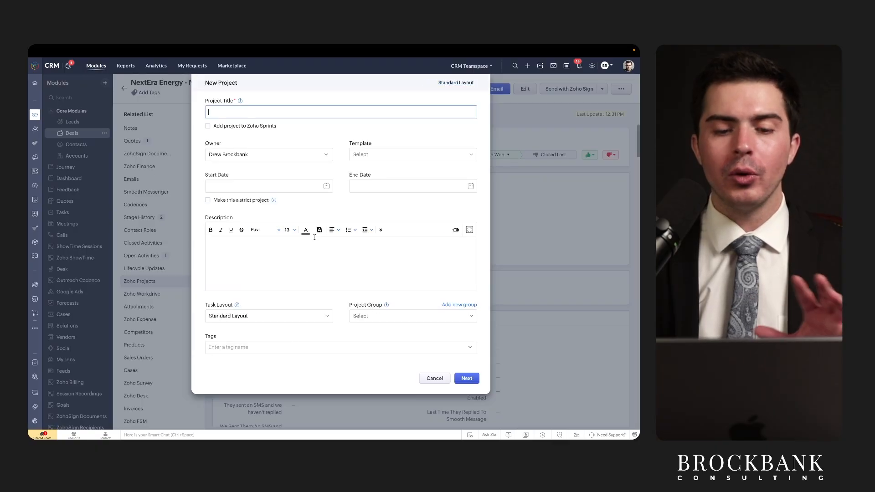
click(370, 155)
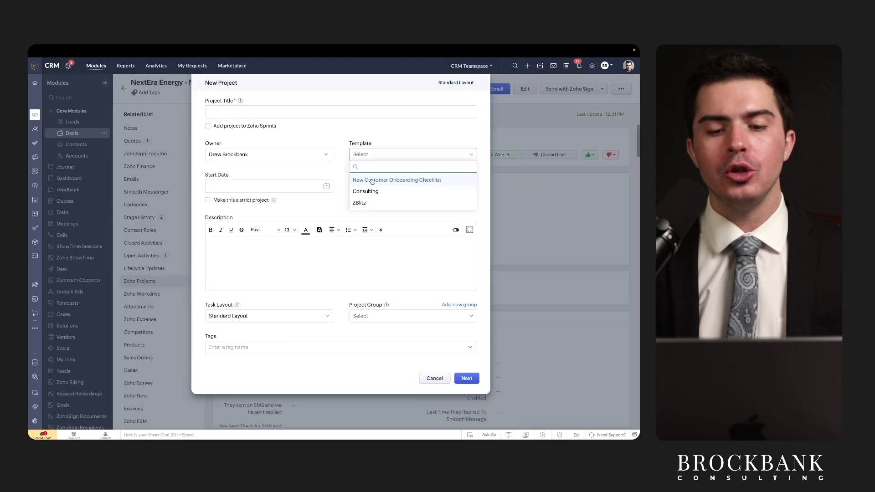
click(396, 180)
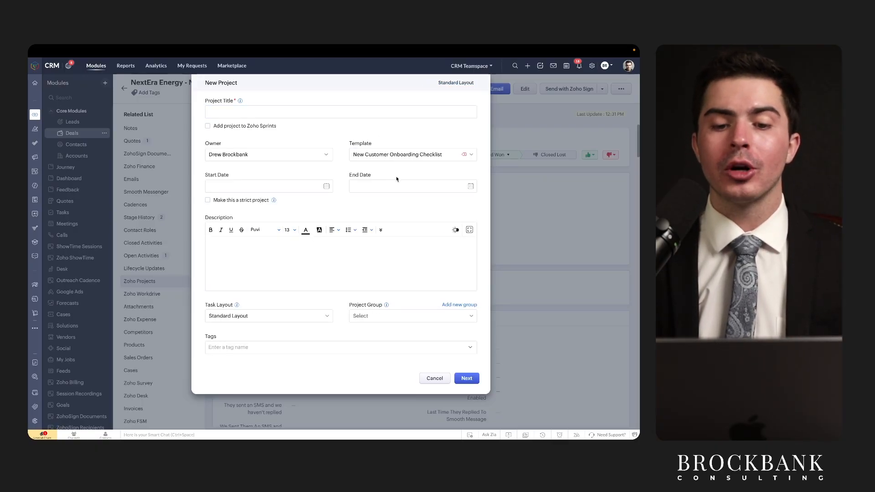
Step: Enter "Onboarding Template for NextEra Energy" as the project title
click(320, 114)
text(ONboar)
key(BackSpace)
key(BackSpace)
key(BackSpace)
key(BackSpace)
key(BackSpace)
key(BackSpace)
text(Onb)
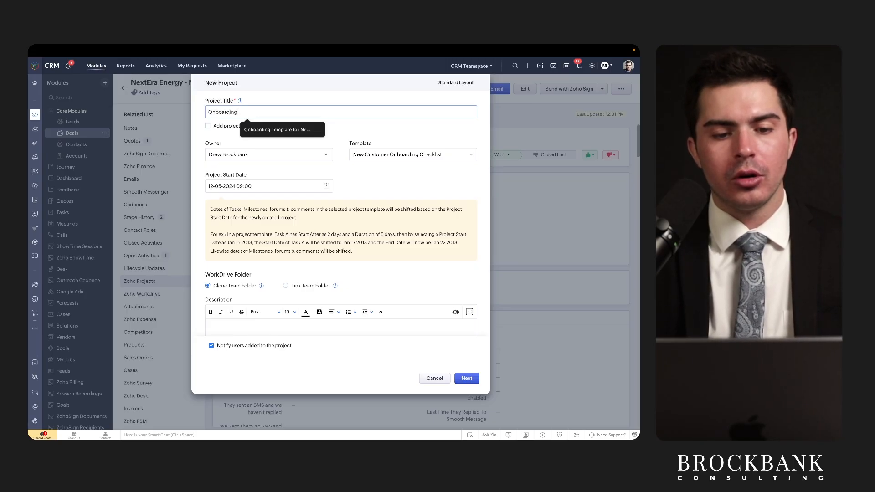
click(305, 129)
mouse_move(309, 112)
mouse_down()
mouse_move(247, 112)
mouse_move(305, 116)
mouse_up()
click(299, 135)
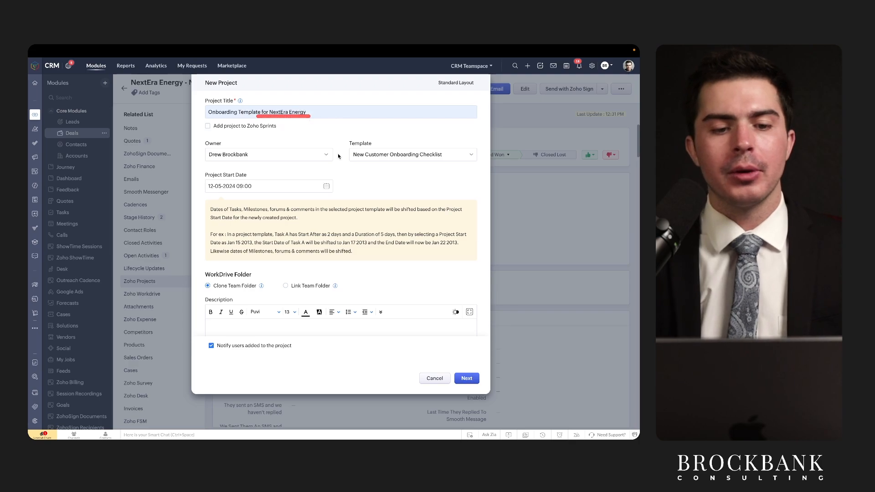
Step: Remove the word "Template" from the project title so it reads "Onboarding for NextEra Energy"
double_click(231, 111)
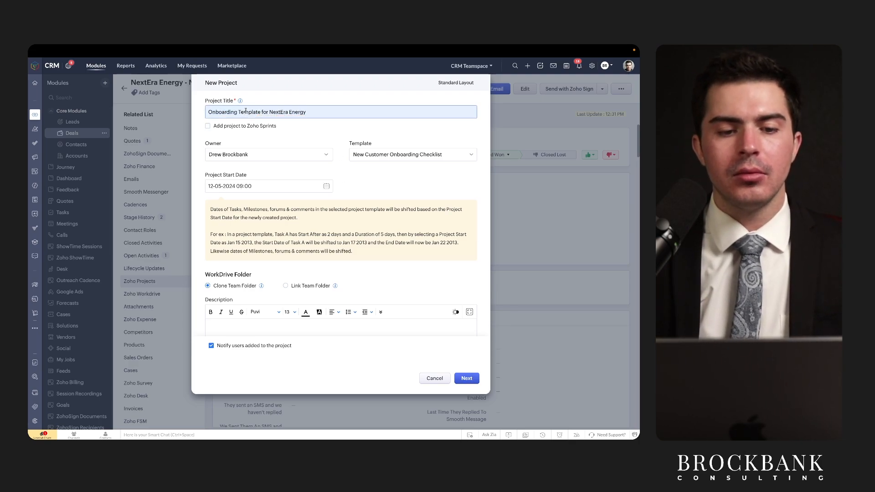
double_click(246, 112)
key(BackSpace)
click(319, 128)
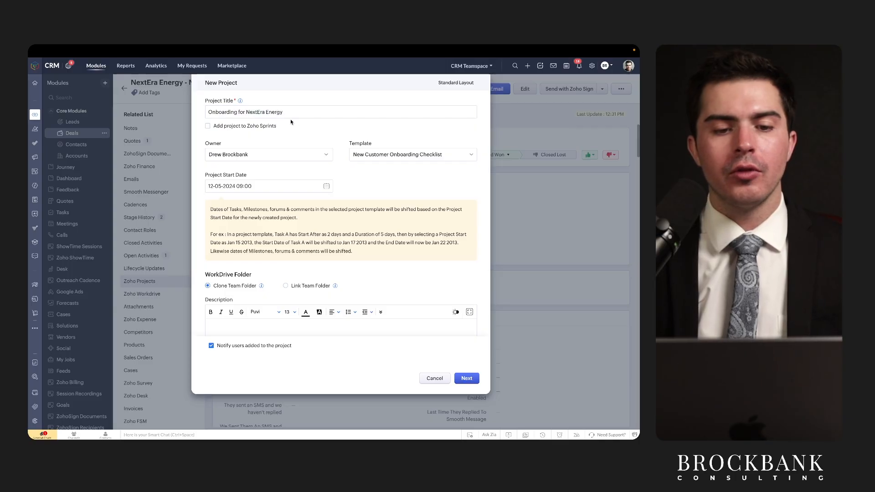
Step: Review the remaining project options, continue to the client and project users, and save the new project
scroll(315, 132, down, 1)
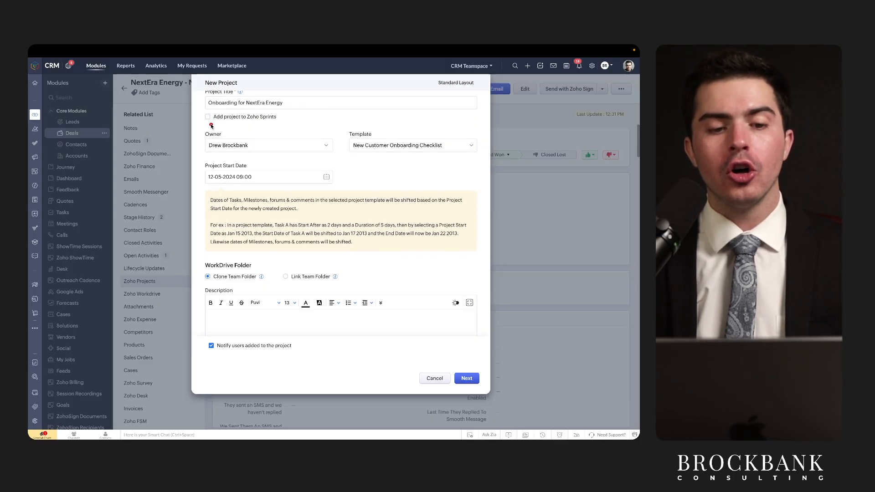
drag(210, 124, 284, 125)
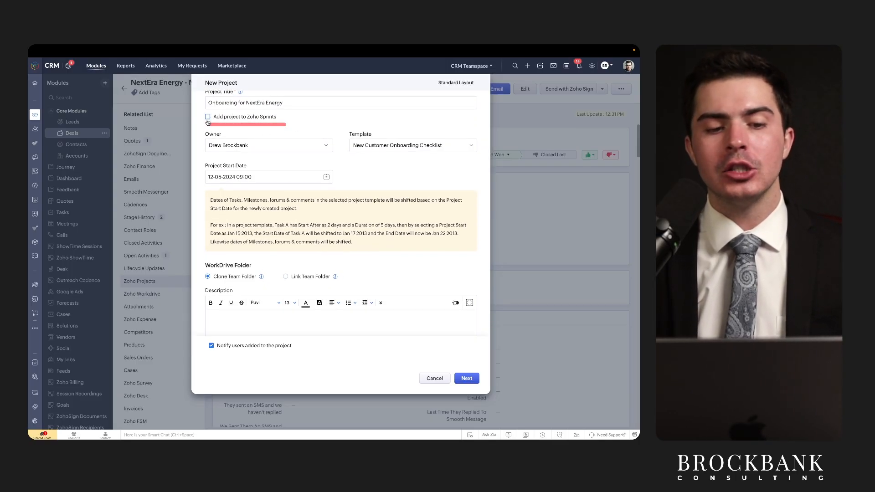
scroll(342, 227, down, 5)
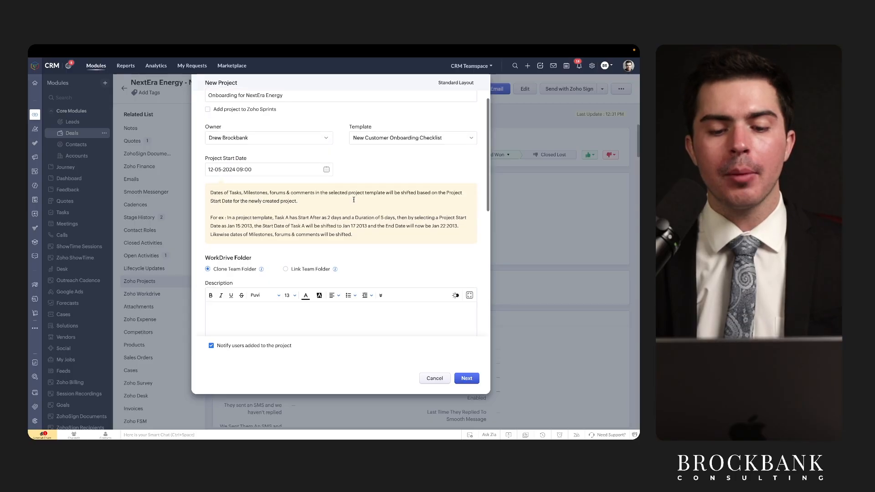
click(465, 379)
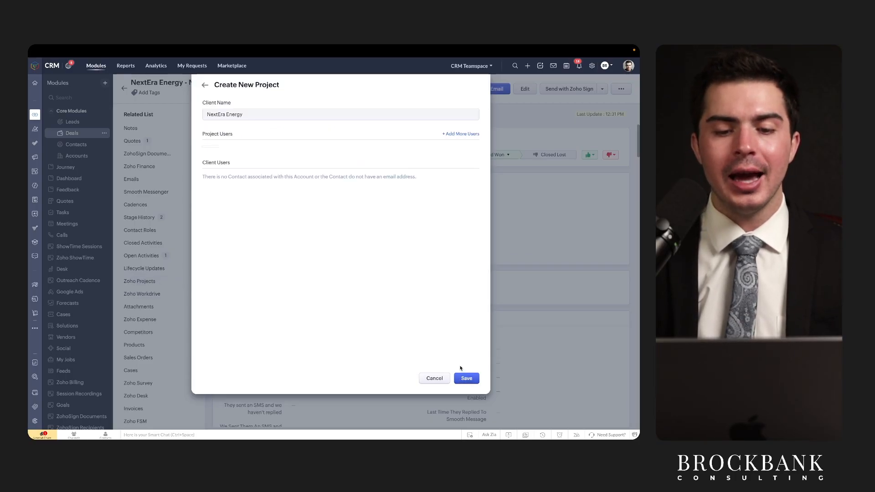
click(461, 383)
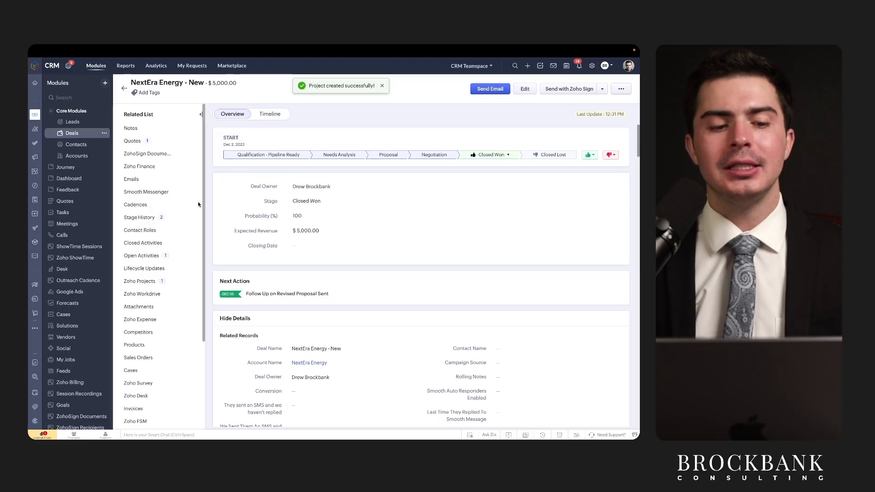
Step: Open the Onboarding for NextEra Energy project from the deal's related Zoho Projects list and view its tasks
click(143, 281)
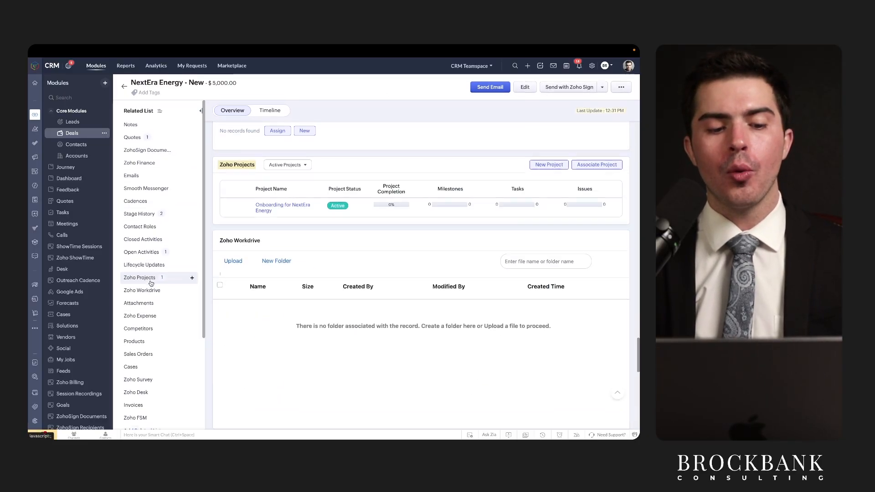
click(255, 201)
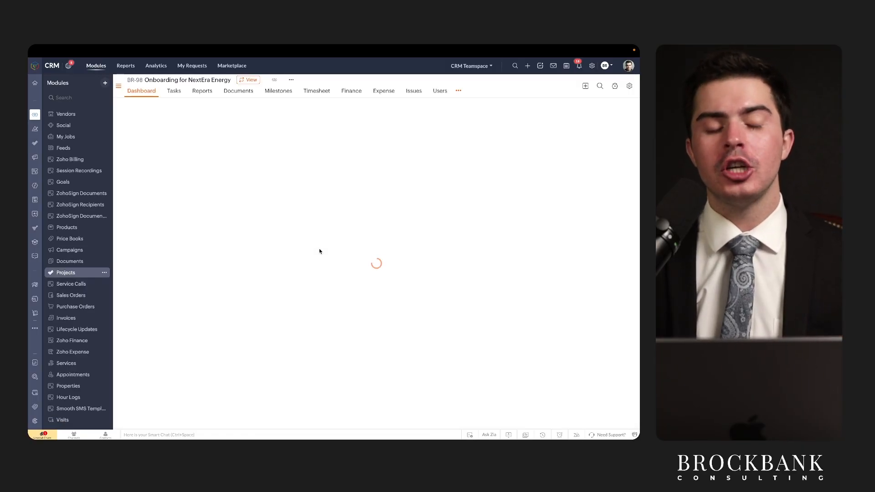
click(174, 92)
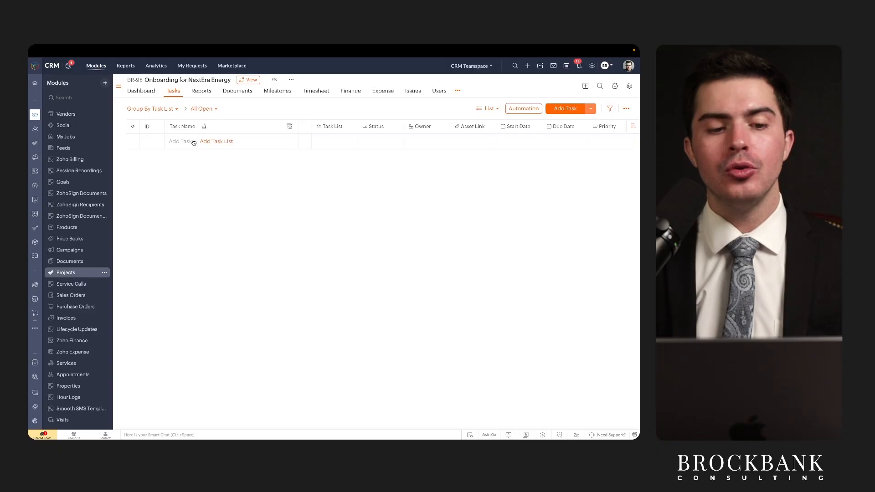
click(177, 109)
click(160, 140)
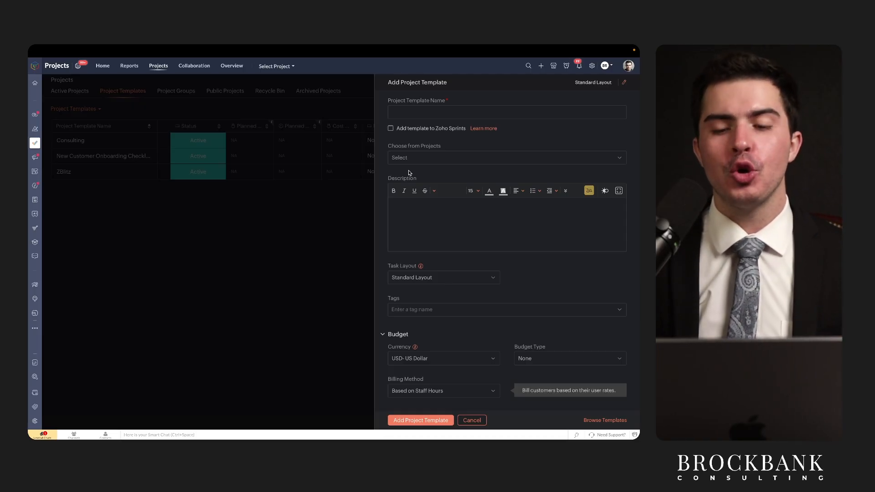
Step: Examine the budget type and billing method choices in the Add Project Template form
scroll(513, 294, down, 2)
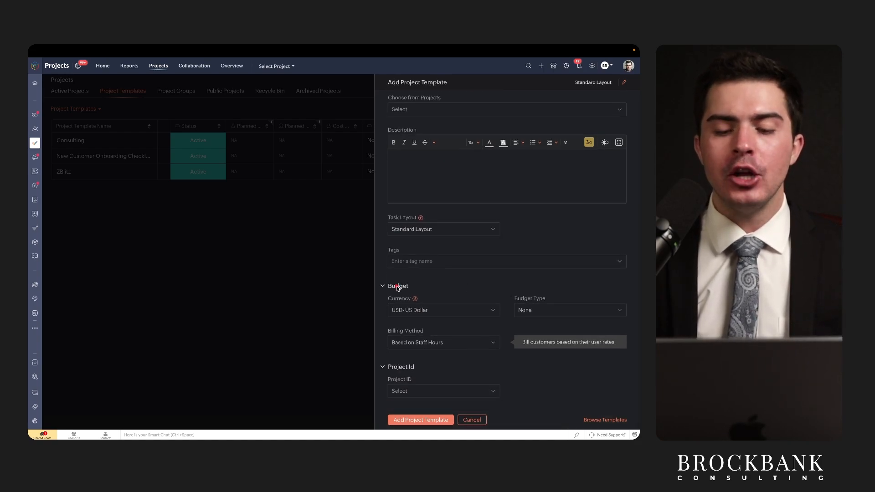
click(533, 315)
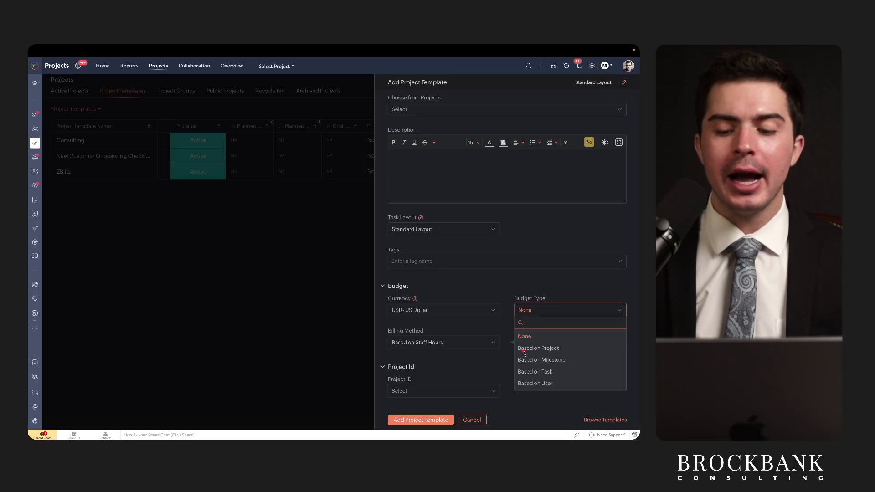
click(502, 304)
drag(383, 336, 452, 336)
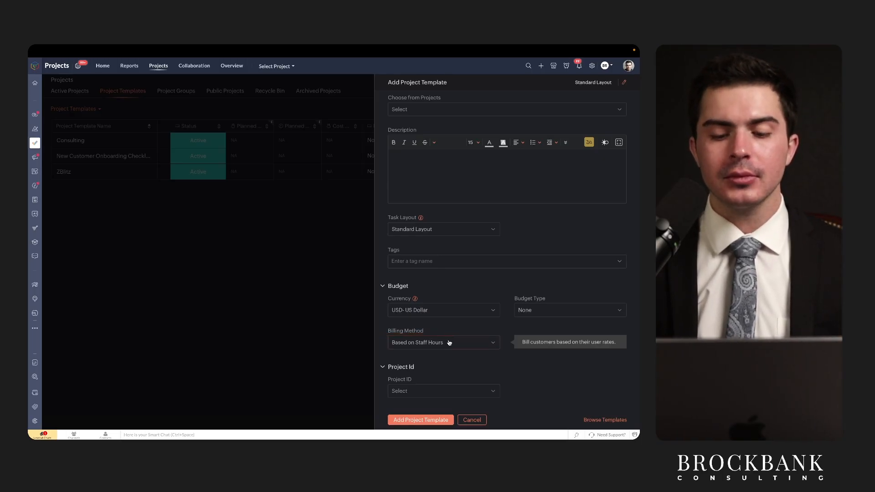
click(449, 343)
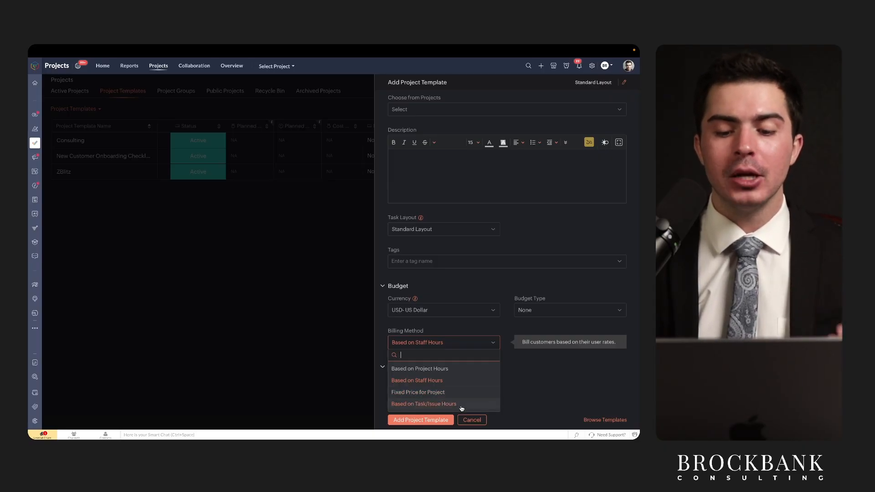
click(554, 374)
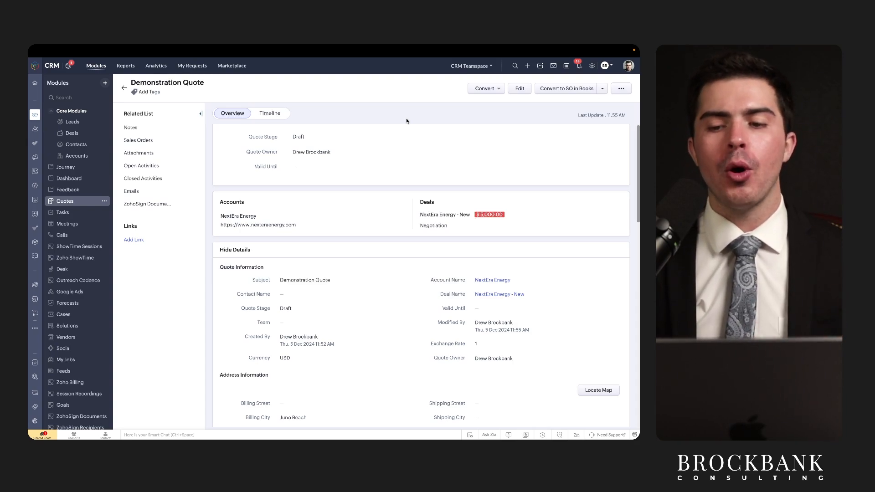
Step: Mail merge the Demonstration Quote with the Consulting Proposal (Quotes) template in Zoho Writer as a new document
click(621, 90)
click(592, 169)
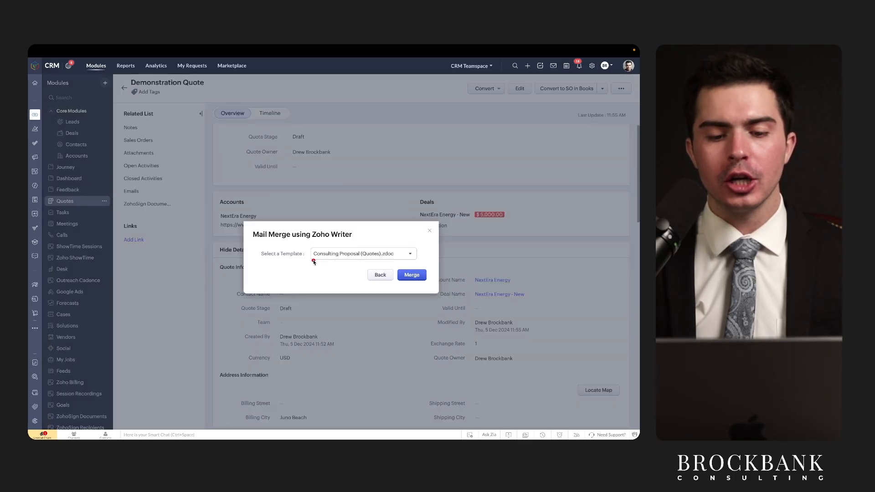
click(411, 275)
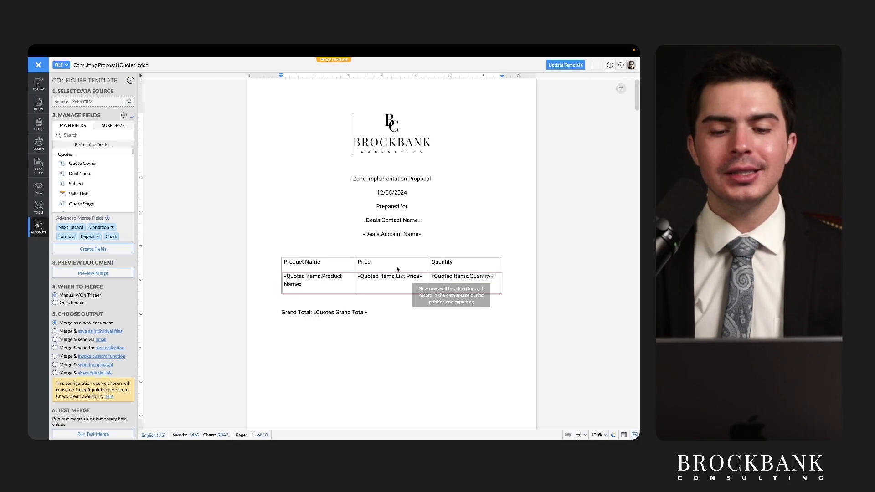
scroll(84, 366, down, 2)
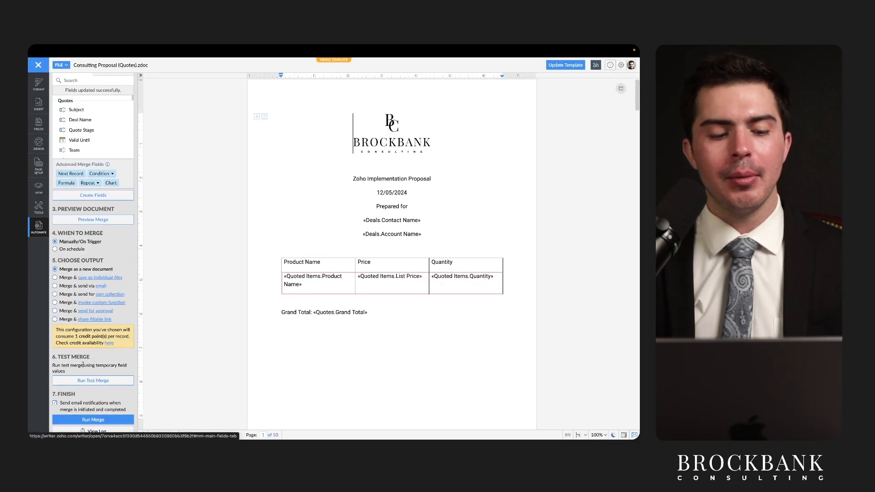
click(85, 421)
mouse_move(500, 242)
mouse_down()
mouse_move(346, 307)
mouse_move(397, 248)
mouse_up()
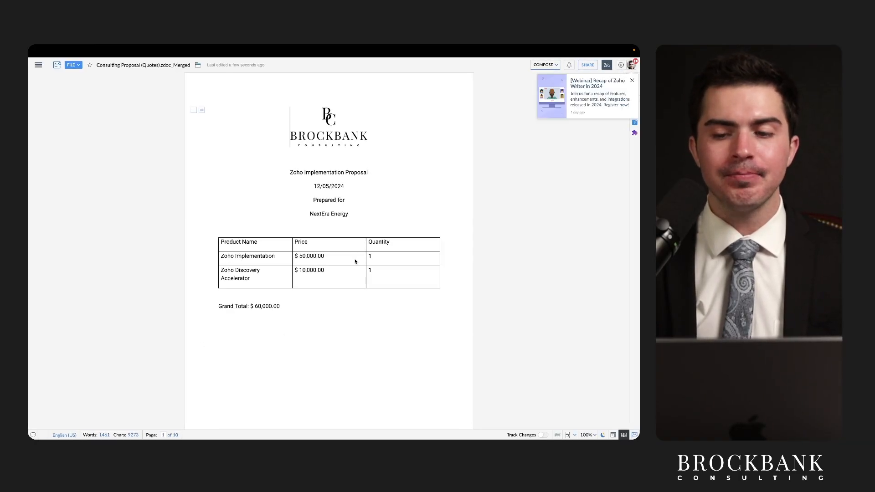
Step: Dismiss the webinar notice and compare the merged proposal's account name, product lines and grand total with the template's merge fields
click(633, 83)
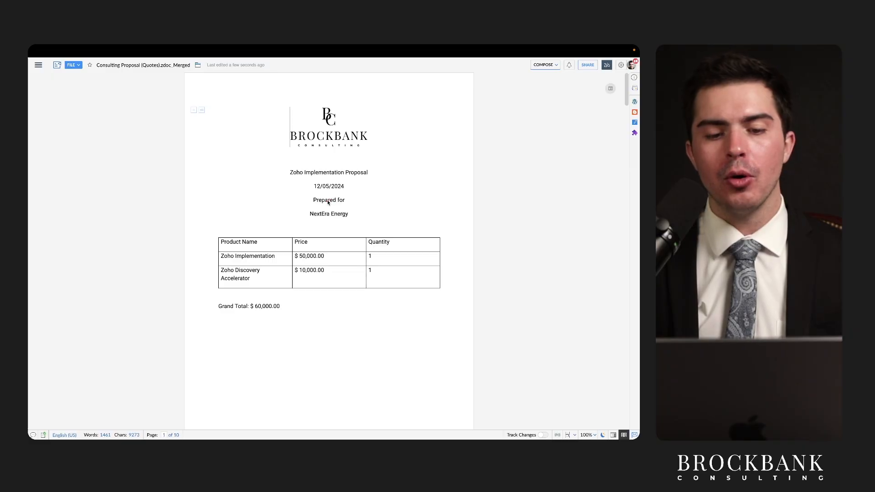
key(ctrl+shift+Tab)
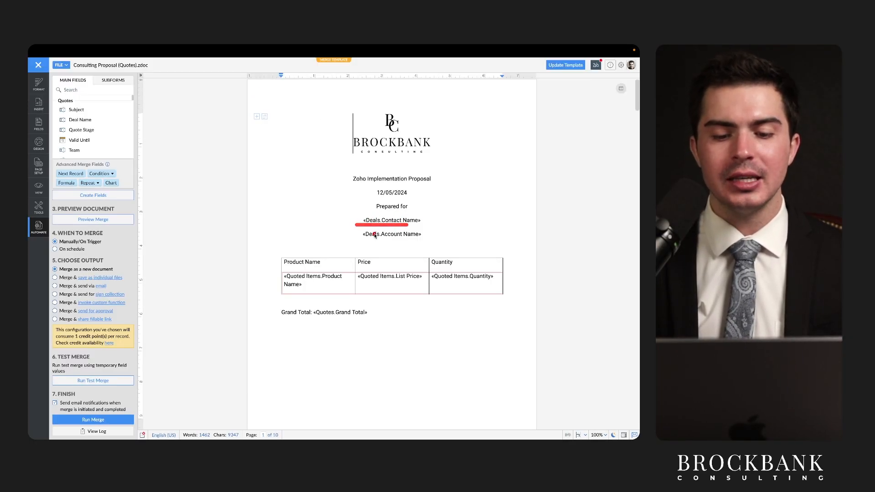
key(ctrl+Tab)
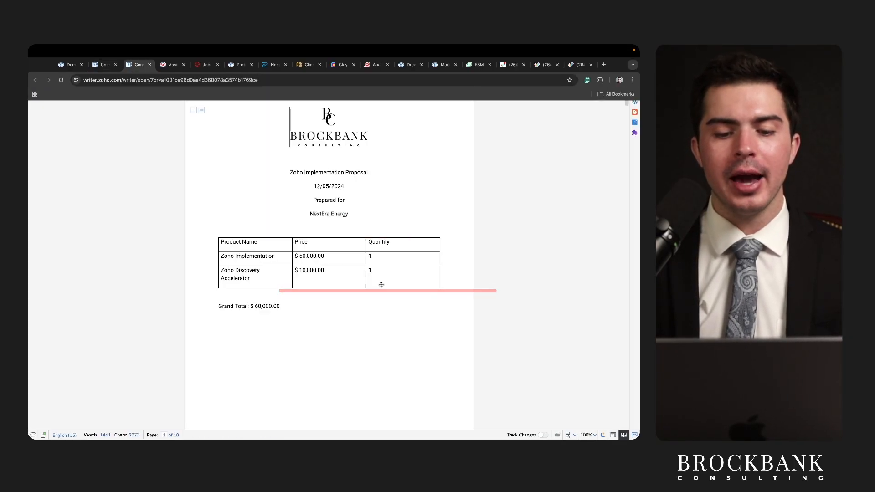
drag(304, 220, 356, 219)
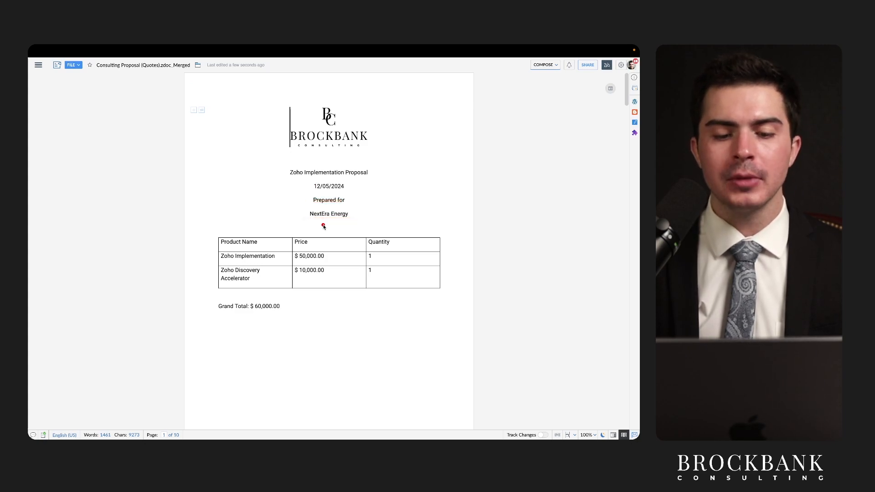
drag(335, 219, 370, 219)
drag(225, 261, 354, 261)
drag(248, 289, 371, 289)
drag(242, 309, 293, 312)
Step: Examine the signature and sign date fields in the signature table at the end of the merged proposal
scroll(354, 315, down, 20)
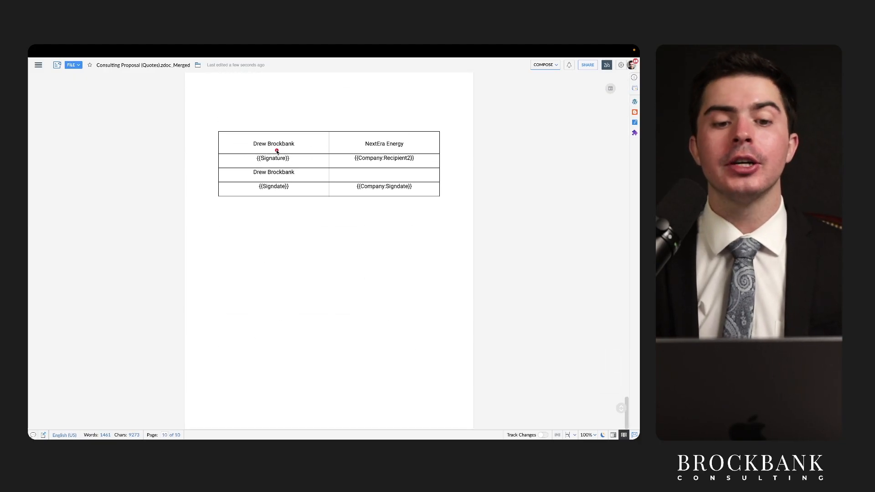
drag(251, 163, 302, 165)
drag(246, 192, 290, 192)
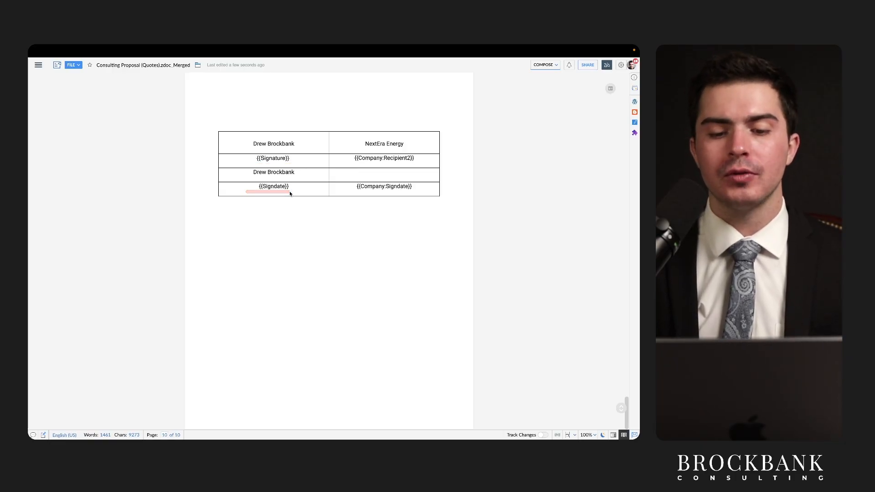
Step: Switch the merged proposal to Distribute mode and open the choice of sign services, including Zoho Sign, for uploading it
click(540, 65)
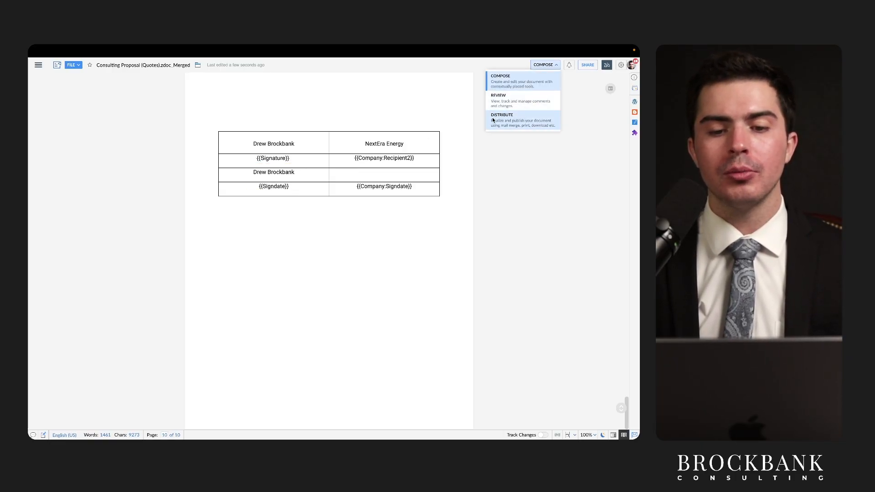
click(525, 113)
click(350, 81)
drag(327, 105, 410, 104)
drag(248, 177, 301, 176)
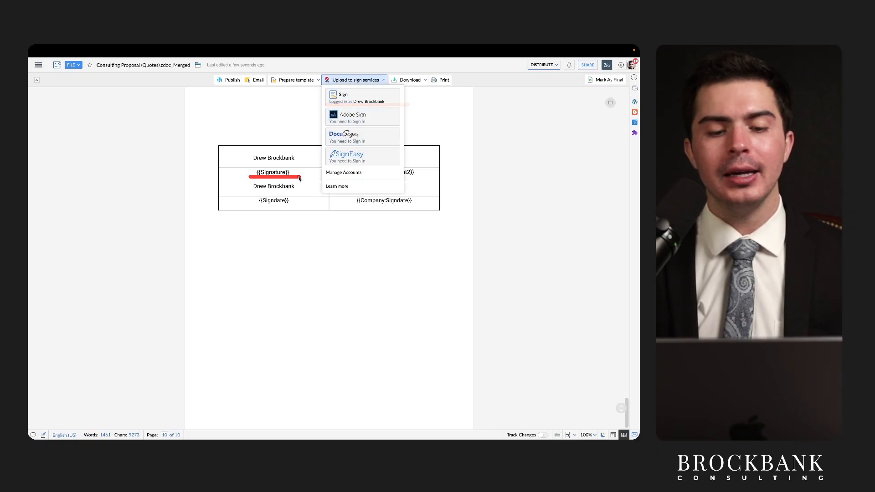
drag(246, 205, 311, 206)
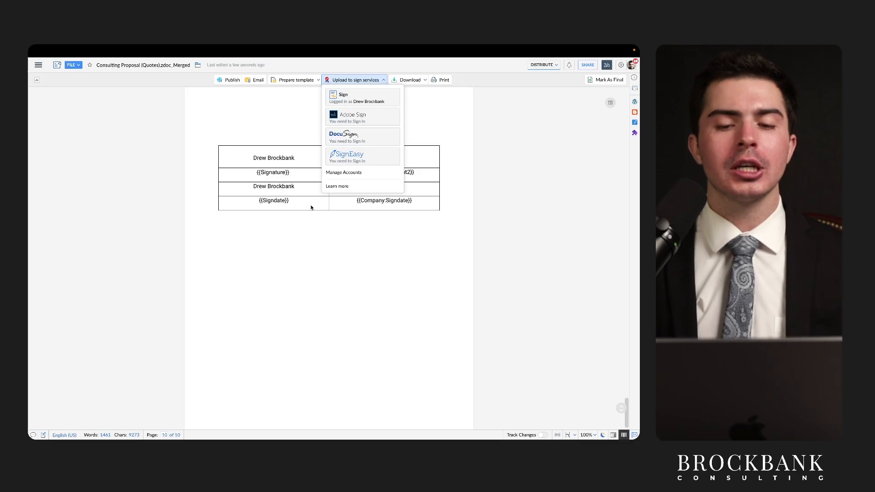
drag(337, 104, 400, 105)
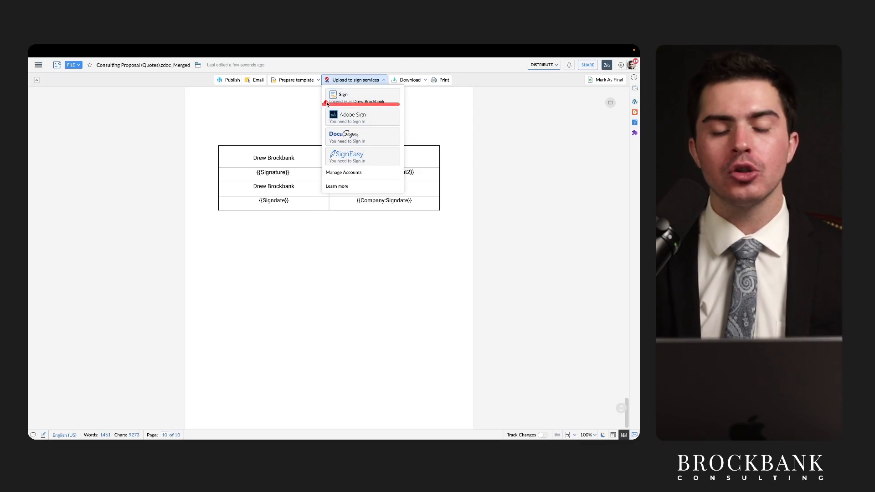
drag(319, 102, 388, 102)
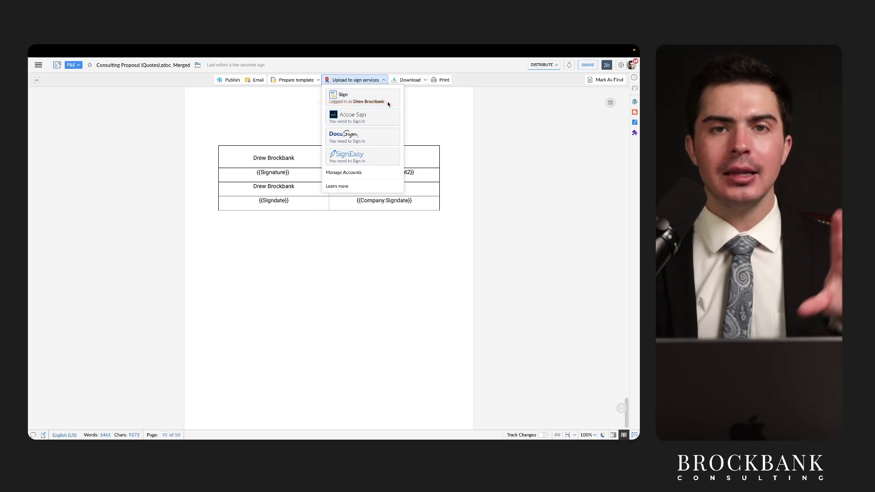
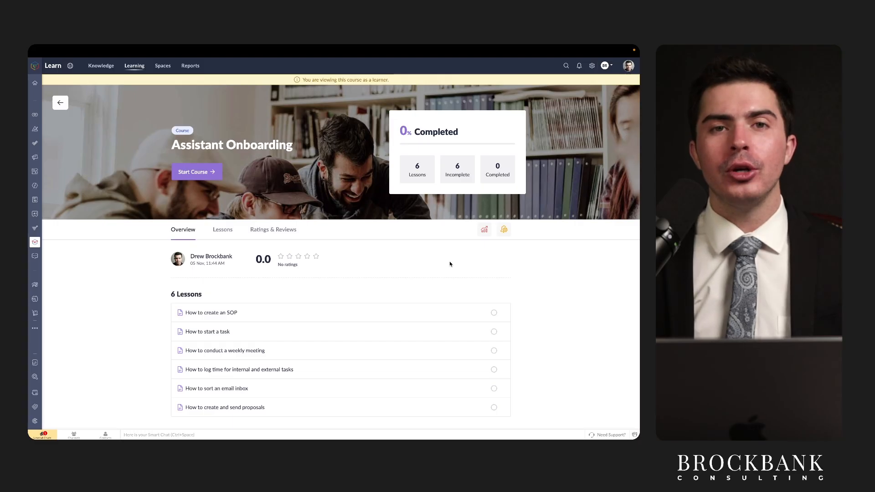
Step: In Zoho Learn, review the Assistant Onboarding course overview and its list of lessons
scroll(450, 264, down, 1)
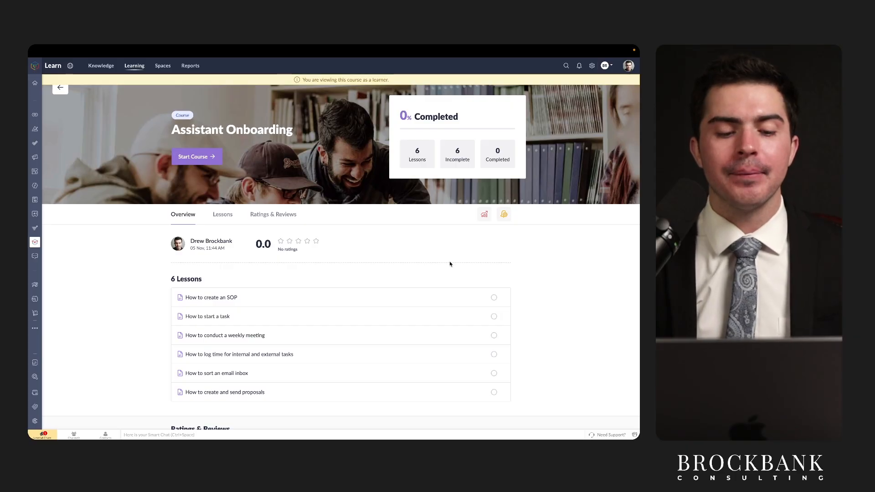
scroll(450, 263, down, 2)
scroll(449, 263, up, 3)
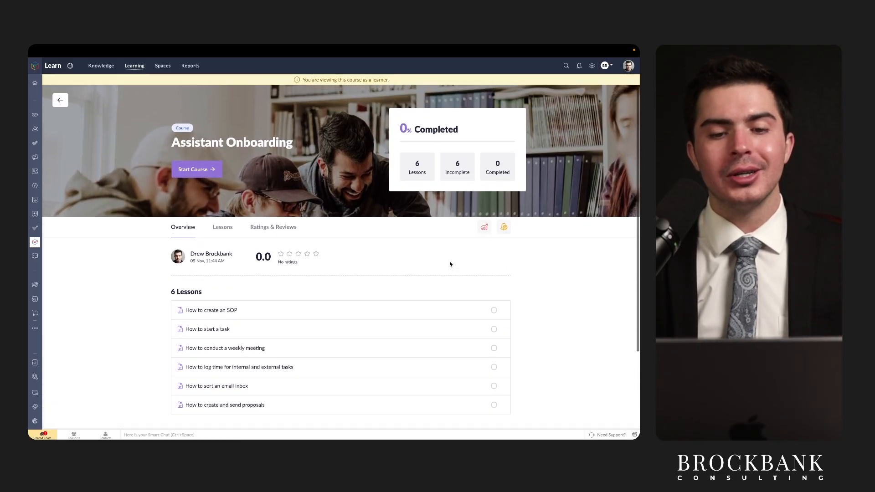
scroll(449, 262, down, 3)
mouse_move(280, 248)
mouse_down()
mouse_move(168, 250)
mouse_move(177, 357)
mouse_move(301, 360)
mouse_up()
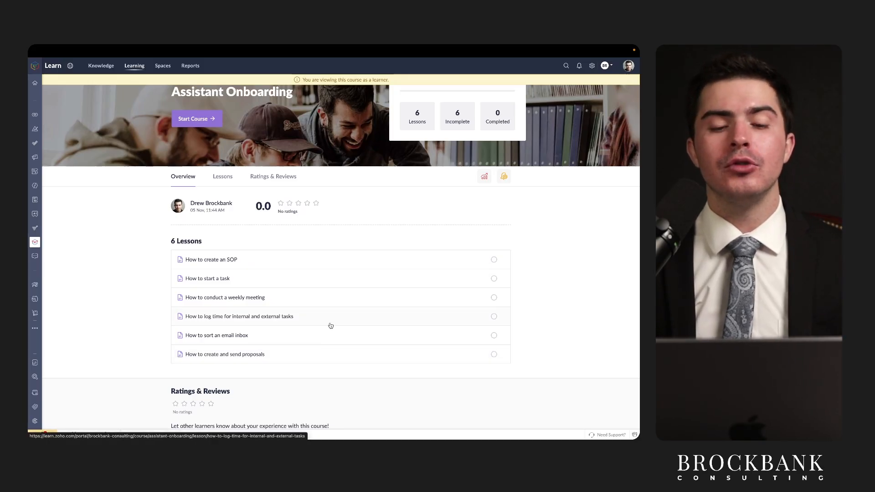
scroll(348, 299, up, 1)
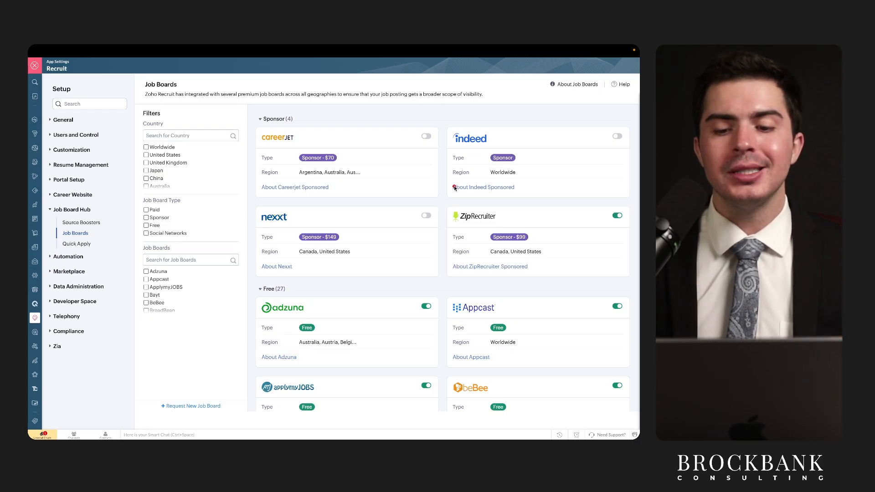
Step: In Zoho Recruit's setup, review the sponsored and free job board integrations, including Indeed and ZipRecruiter
drag(445, 151, 482, 151)
drag(449, 222, 495, 223)
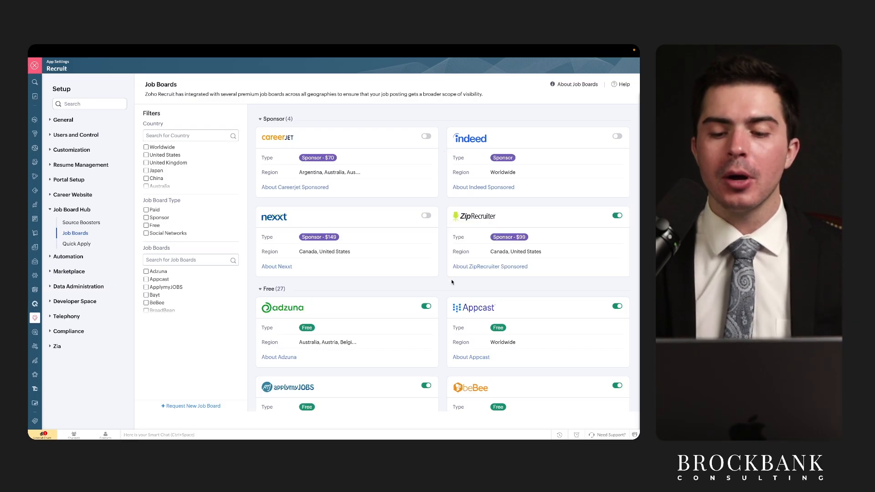
scroll(451, 282, down, 1)
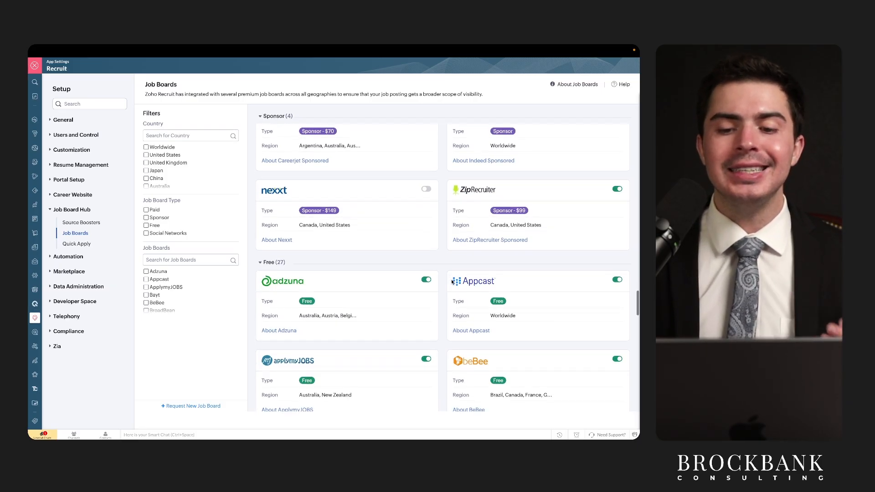
scroll(452, 281, up, 1)
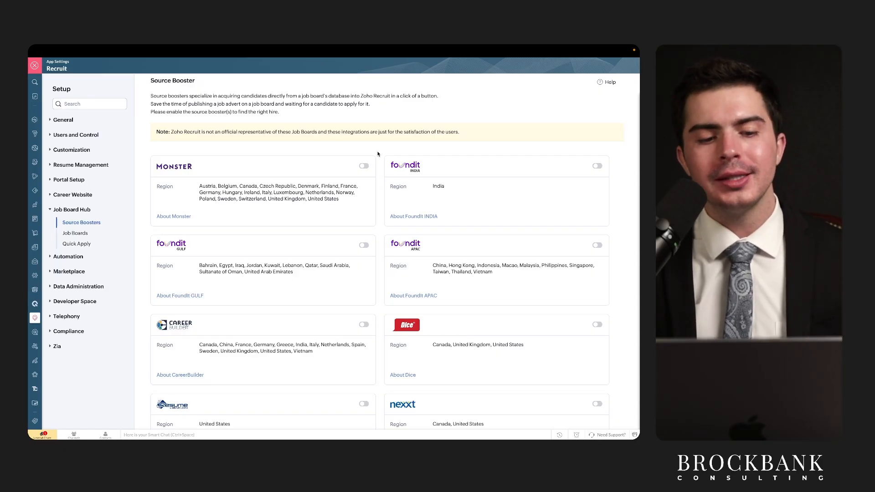
Step: Examine the Source Boosters description and the listed candidate databases, such as Monster, Foundit, CareerBuilder and Dice
scroll(382, 192, down, 1)
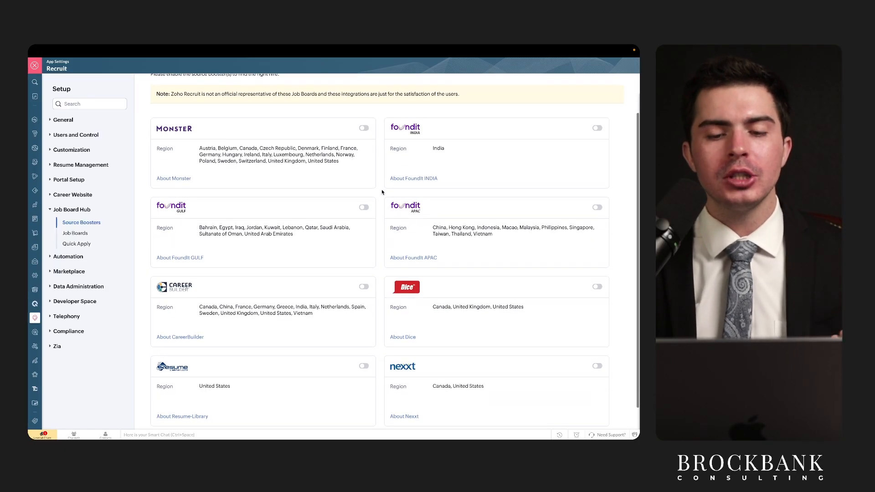
scroll(382, 192, down, 1)
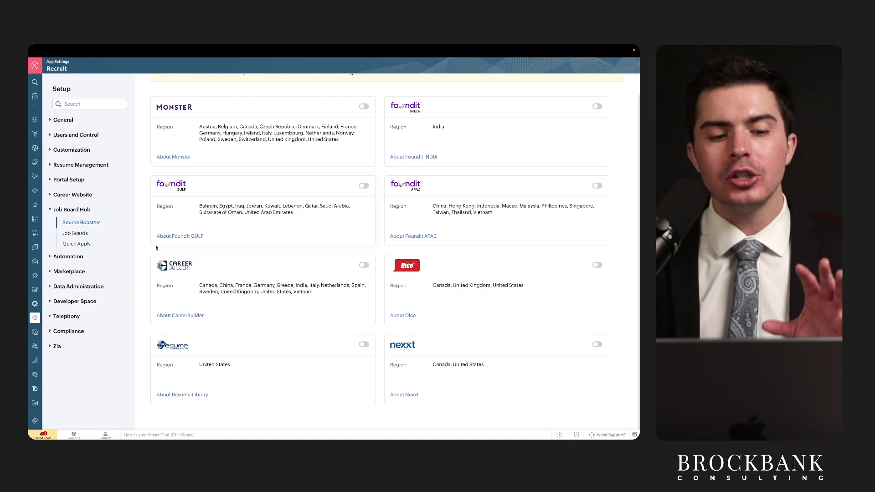
scroll(158, 248, up, 3)
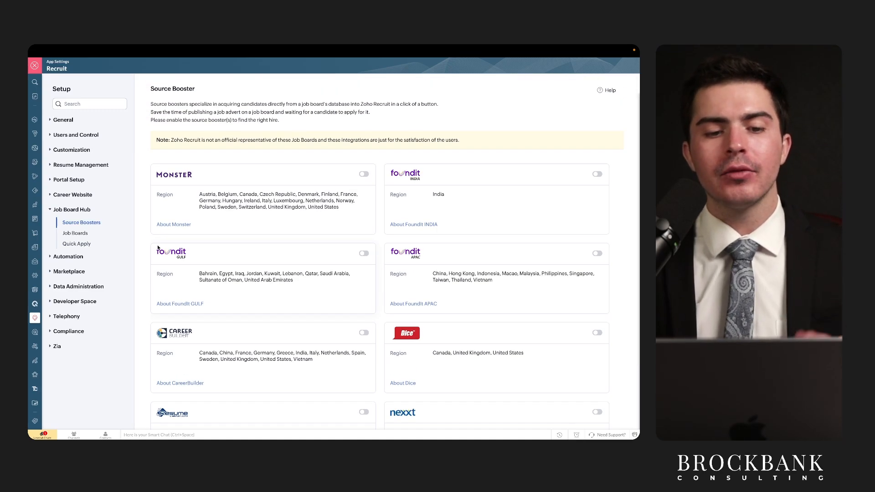
drag(216, 111, 272, 112)
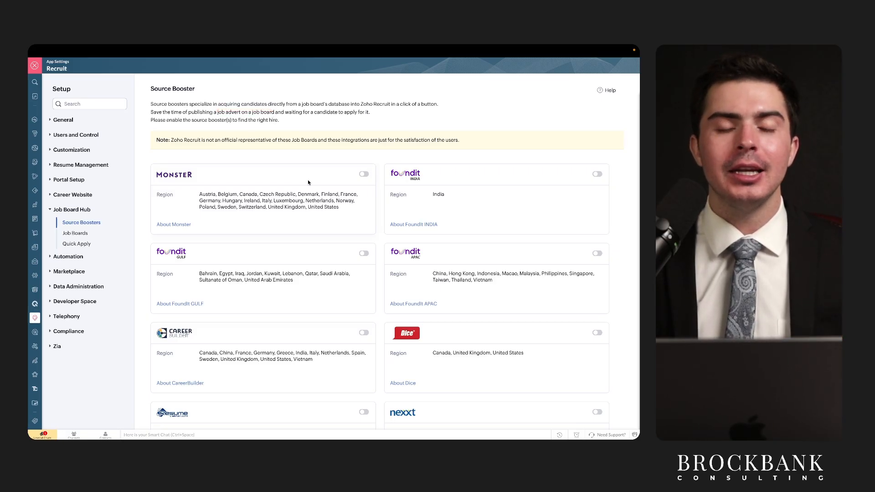
drag(297, 108, 354, 109)
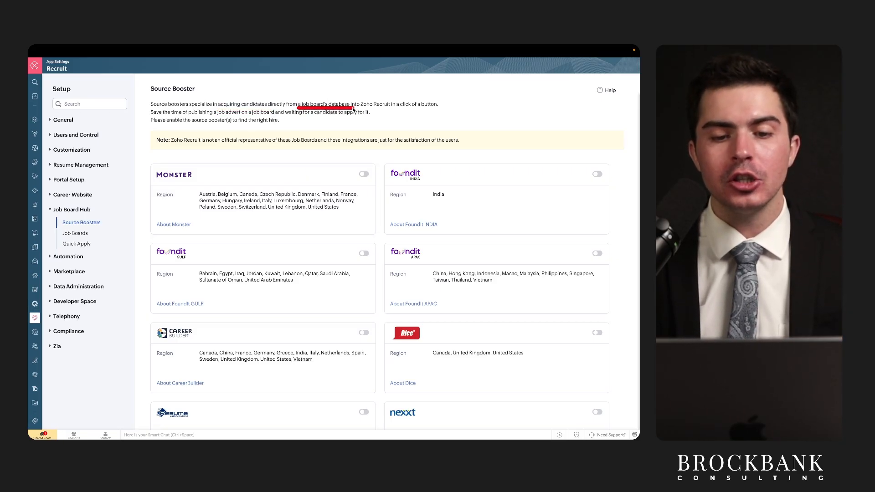
scroll(392, 204, down, 3)
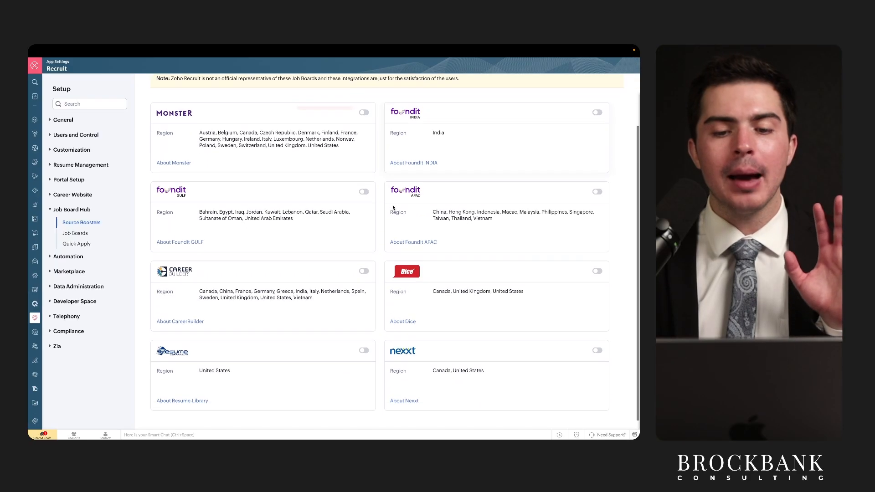
drag(157, 121, 318, 122)
drag(381, 117, 421, 117)
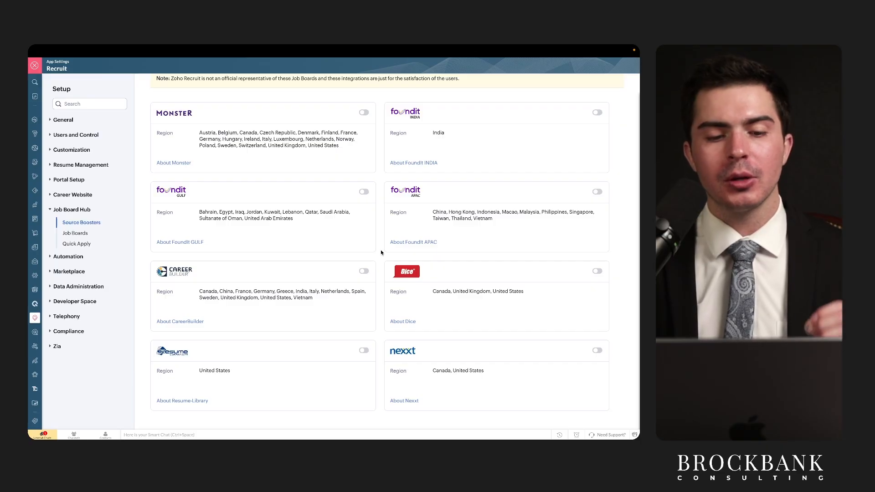
drag(139, 120, 205, 121)
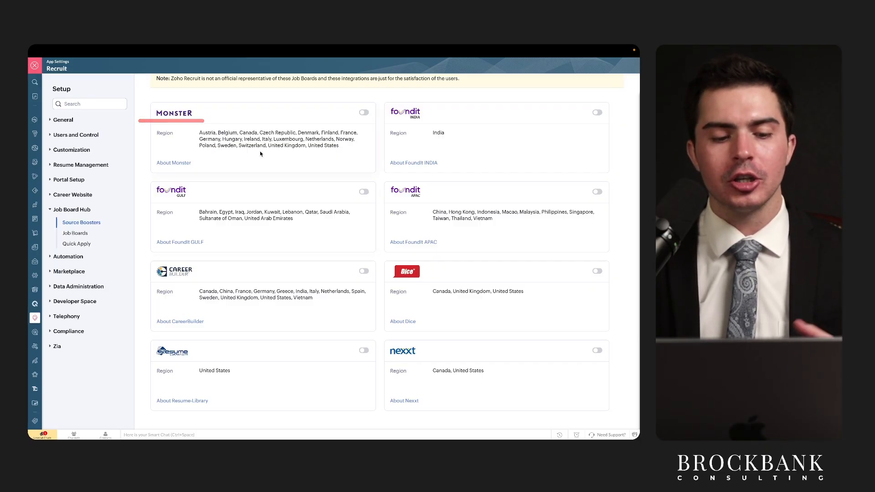
scroll(260, 153, up, 1)
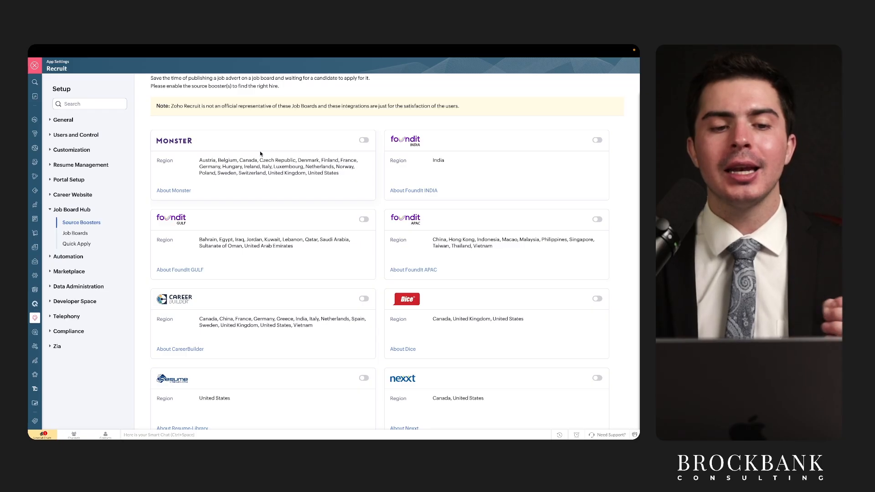
scroll(260, 152, up, 1)
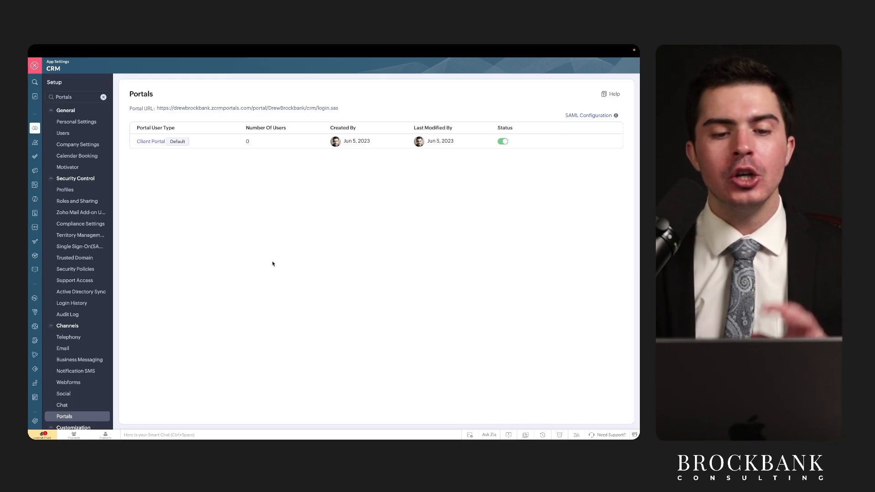
Step: In Zoho CRM's Portals setup, open the Client Portal user type to view its tab configuration
click(147, 143)
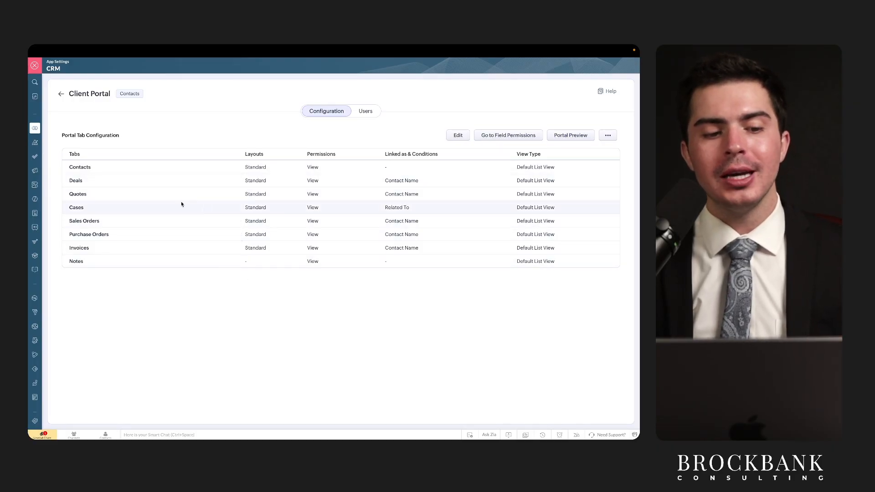
Step: Preview the client portal and look through its Cases, Sales Orders, Purchase Orders and Quotes pages, then close the preview
mouse_move(63, 174)
mouse_down()
mouse_move(89, 175)
mouse_move(92, 199)
mouse_up()
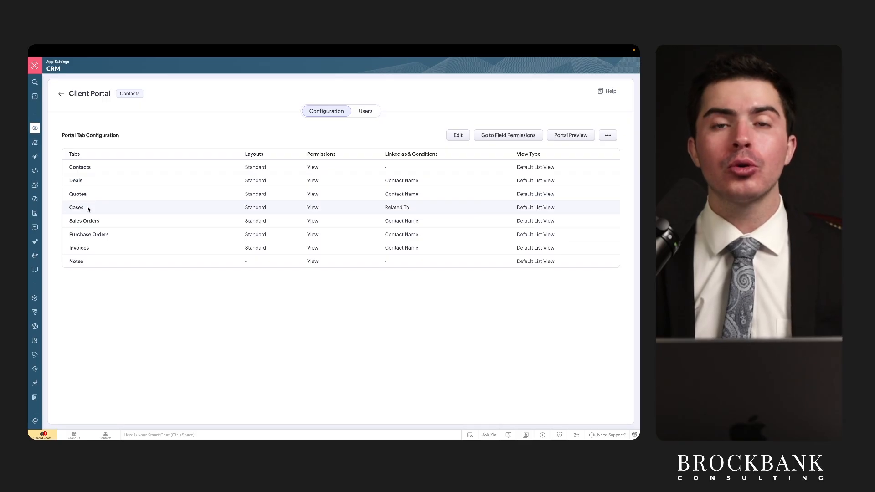
click(571, 135)
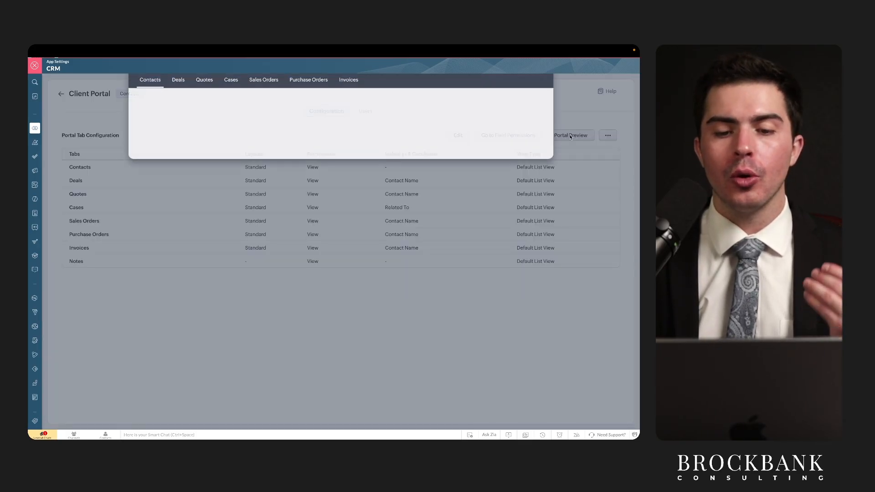
click(231, 103)
click(263, 103)
click(308, 104)
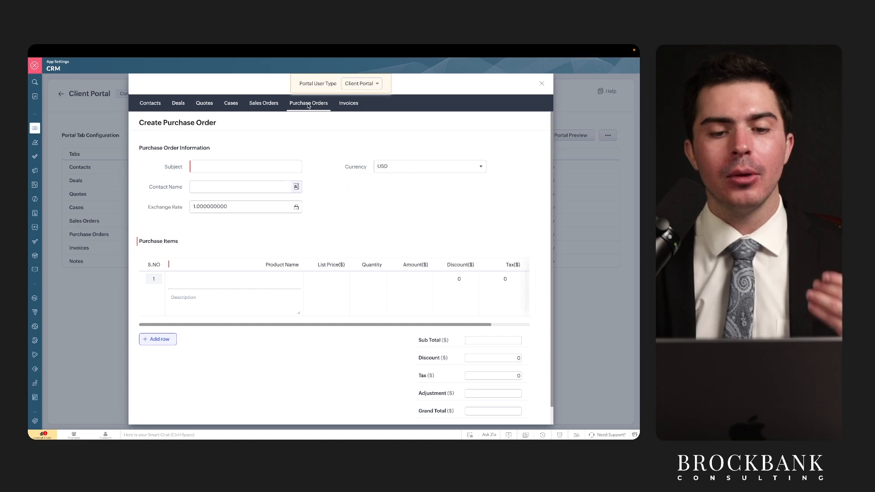
click(200, 104)
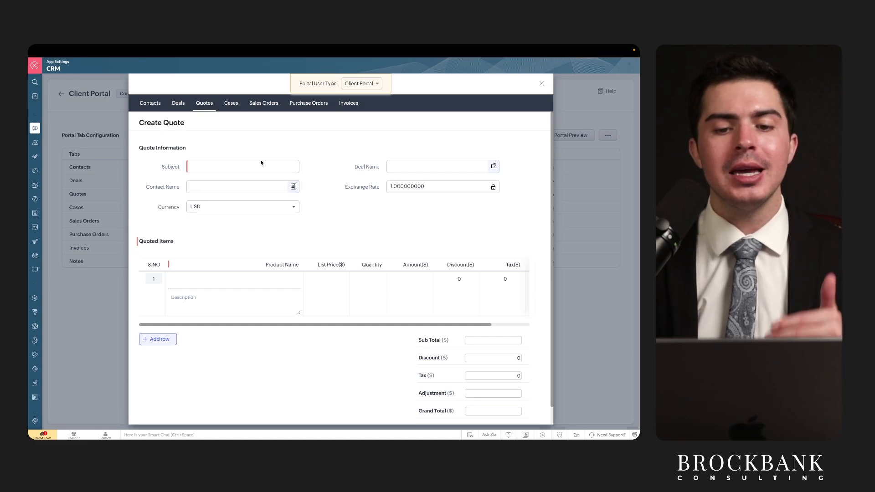
click(541, 85)
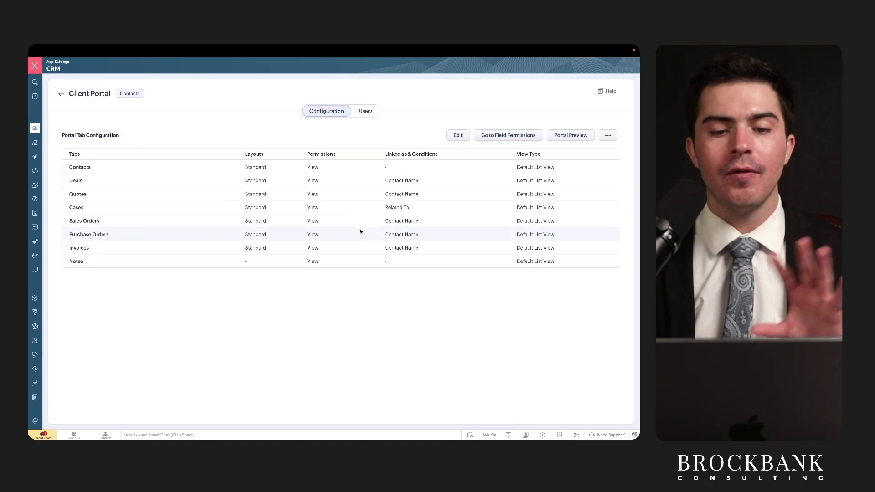
Step: Show the client portal's user list and its option for inviting users
click(365, 112)
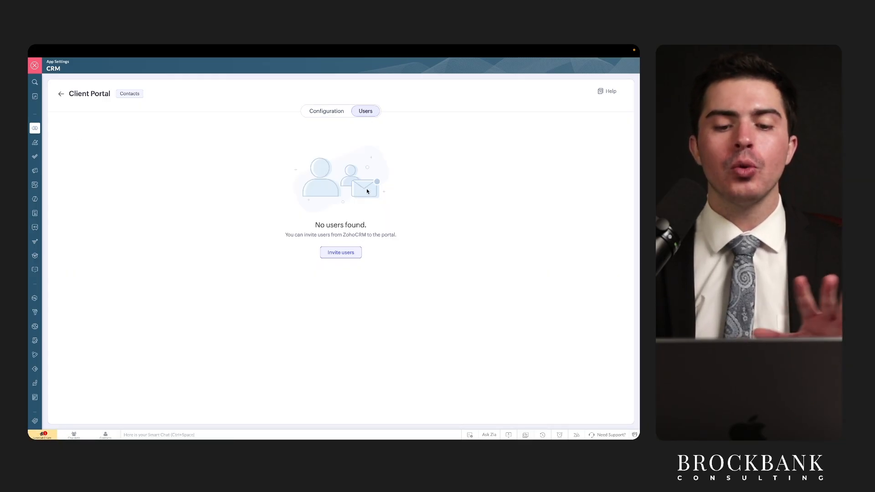
drag(307, 263, 403, 264)
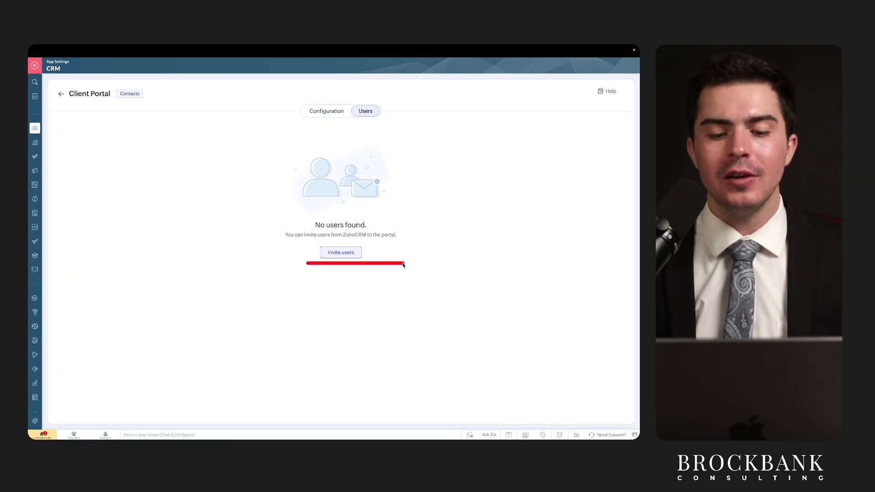
drag(404, 116, 403, 422)
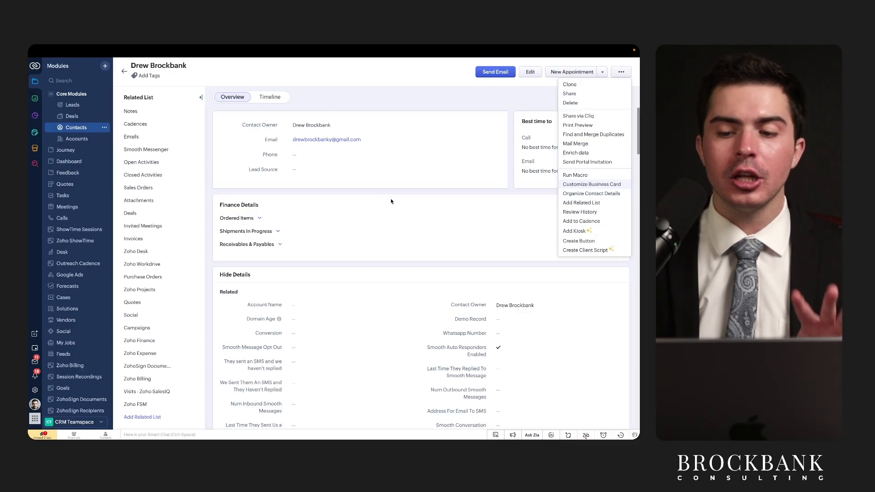
Step: Open the portal invitation for the current contact and check the available user types, keeping Client Portal
click(587, 163)
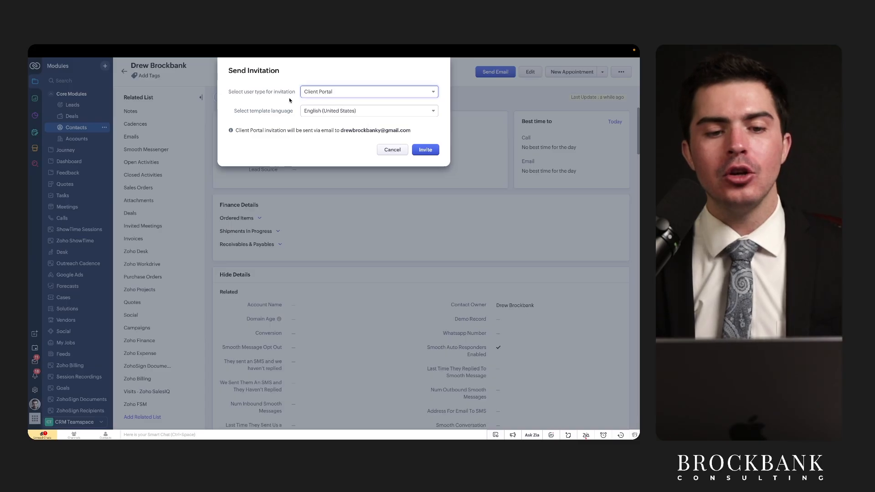
click(316, 93)
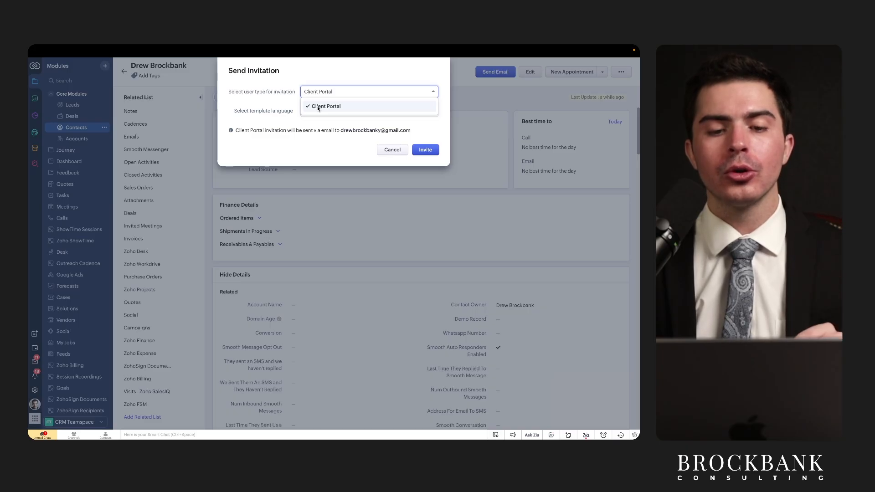
click(280, 106)
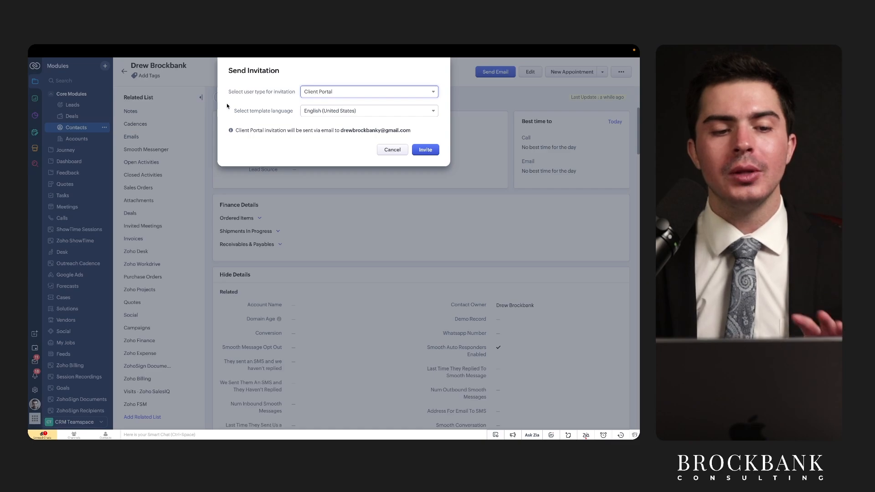
Step: Switch to the Pro Serv customer portal demo in the browser and look over its home page
key(super+1)
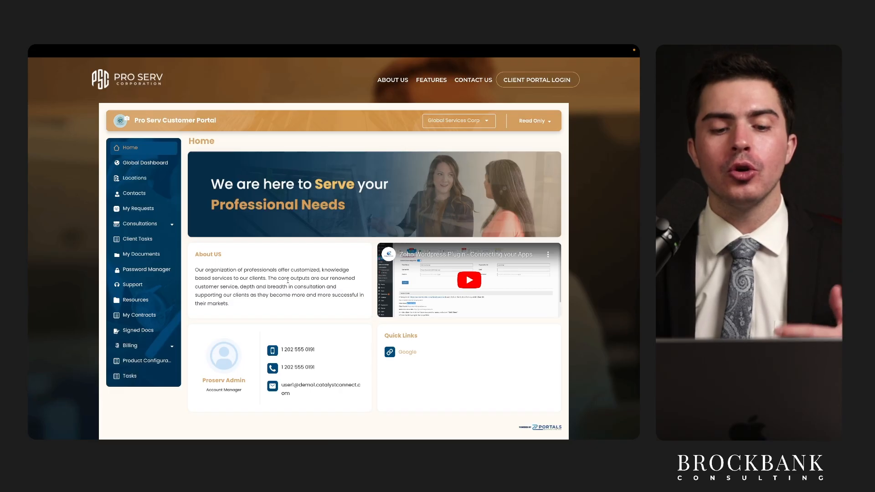
scroll(287, 281, down, 1)
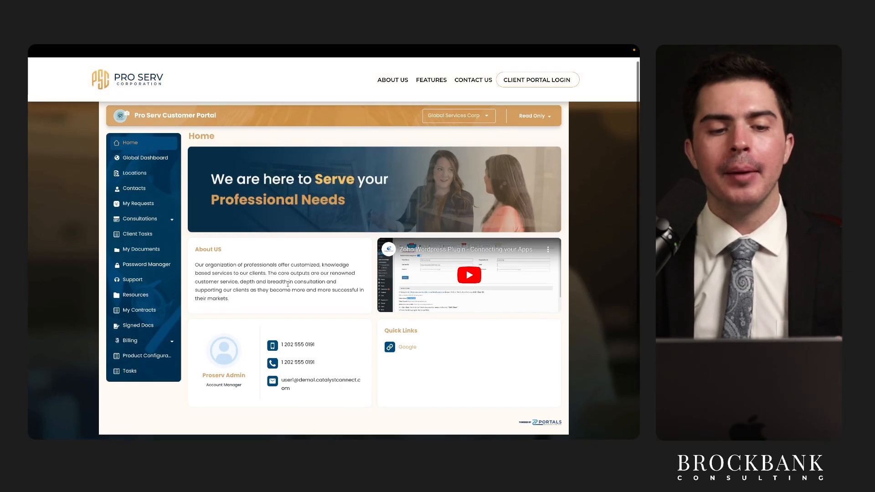
scroll(288, 284, up, 1)
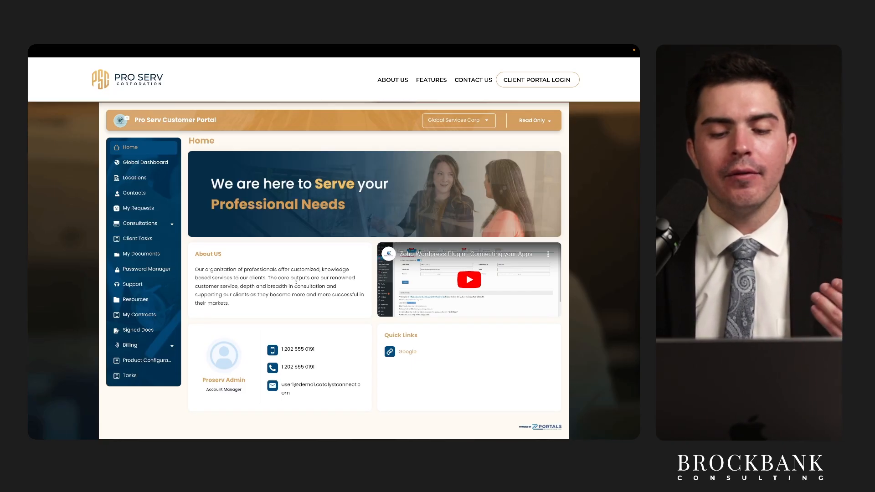
scroll(296, 284, up, 1)
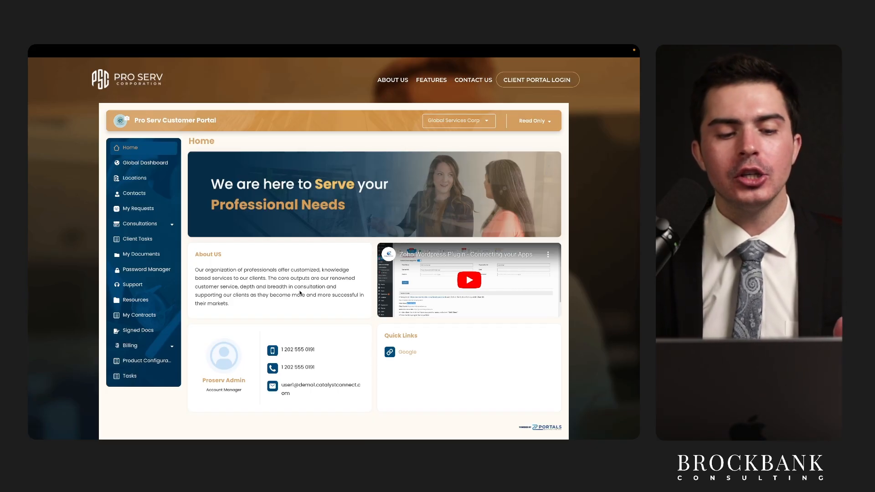
Step: Switch to the ZPortals site and review its Zoho app integrations, including Subscriptions, Desk, Vault, Google Maps and CRM
mouse_move(116, 47)
click(77, 65)
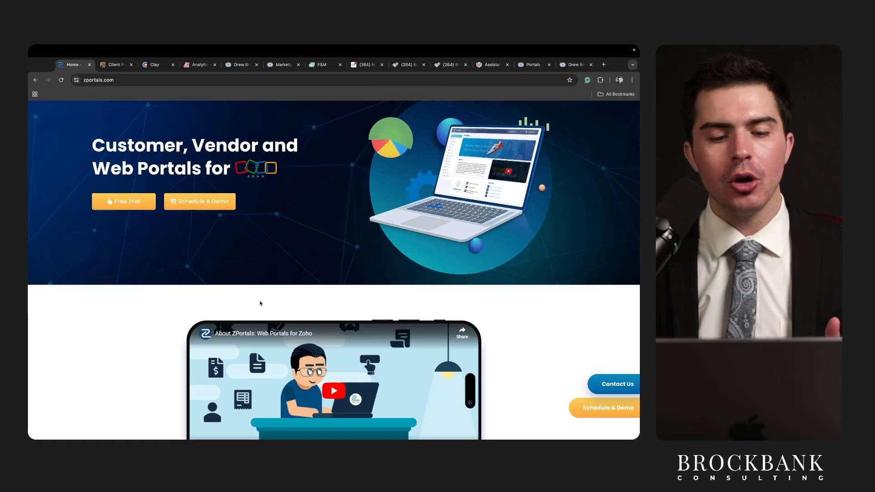
scroll(261, 303, down, 5)
scroll(260, 303, down, 10)
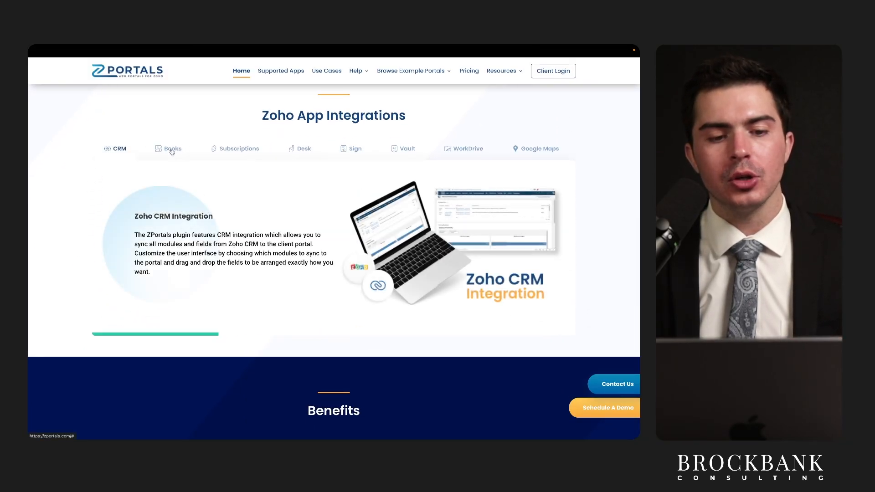
click(214, 151)
click(300, 150)
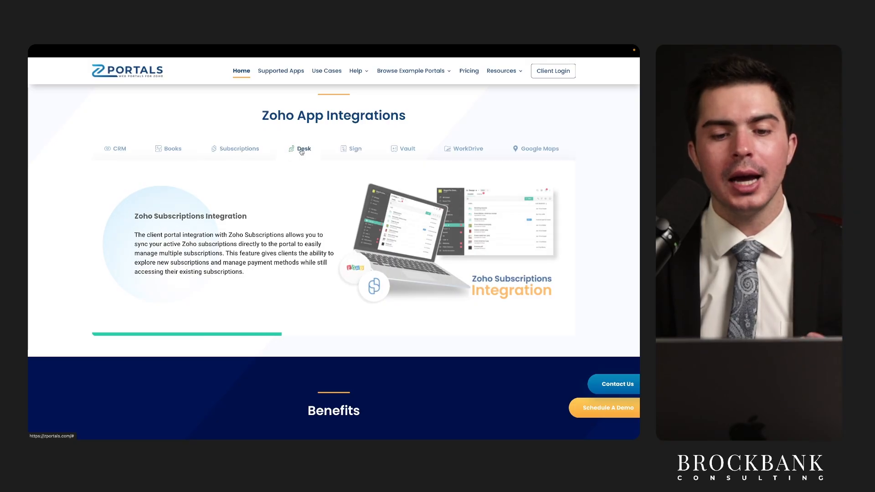
click(406, 149)
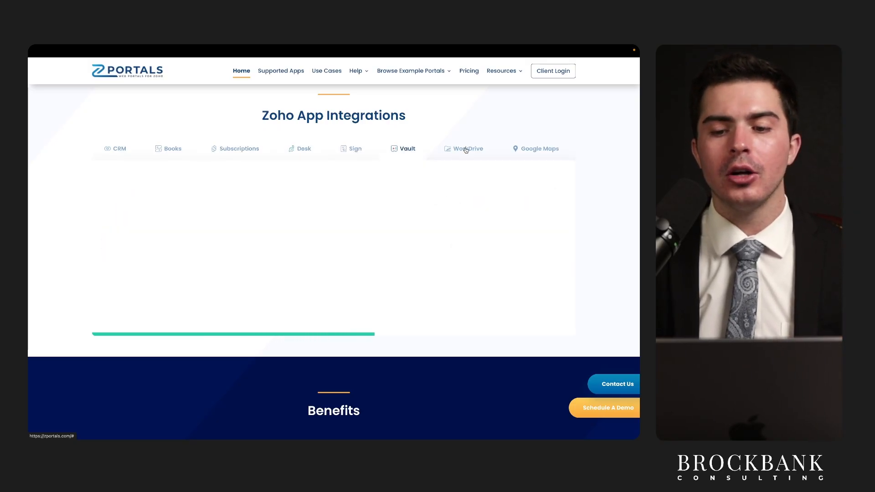
click(539, 149)
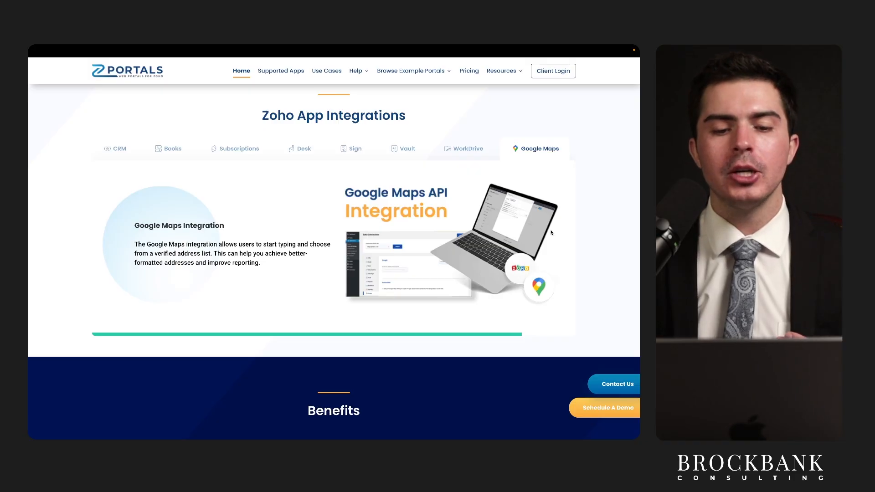
click(111, 150)
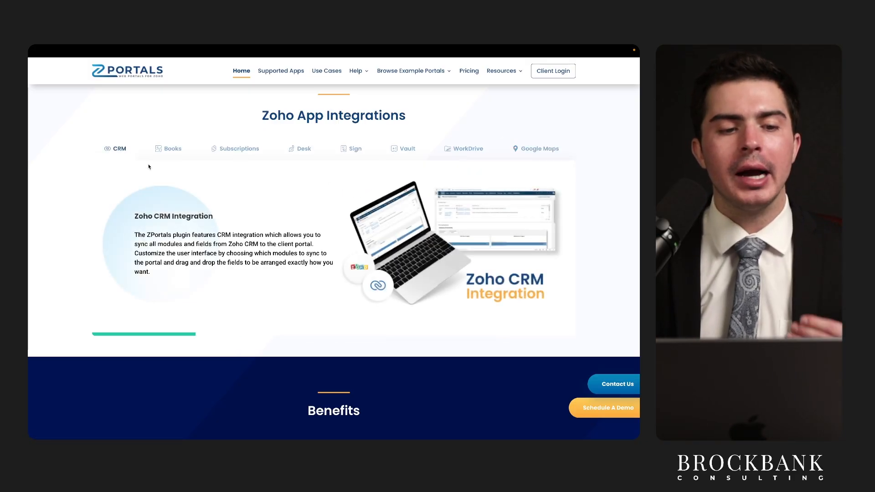
Step: View the Consultations entries in the Pro Serv demo portal and the list of example portals on the ZPortals site
click(116, 65)
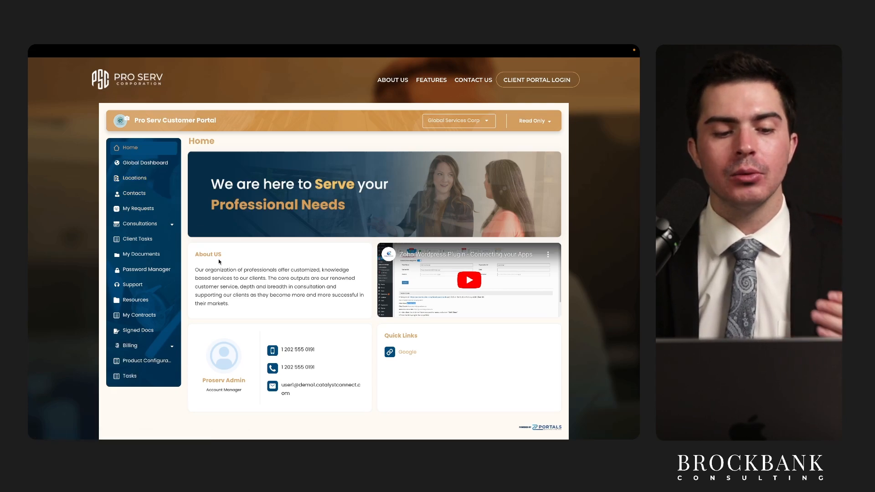
click(142, 223)
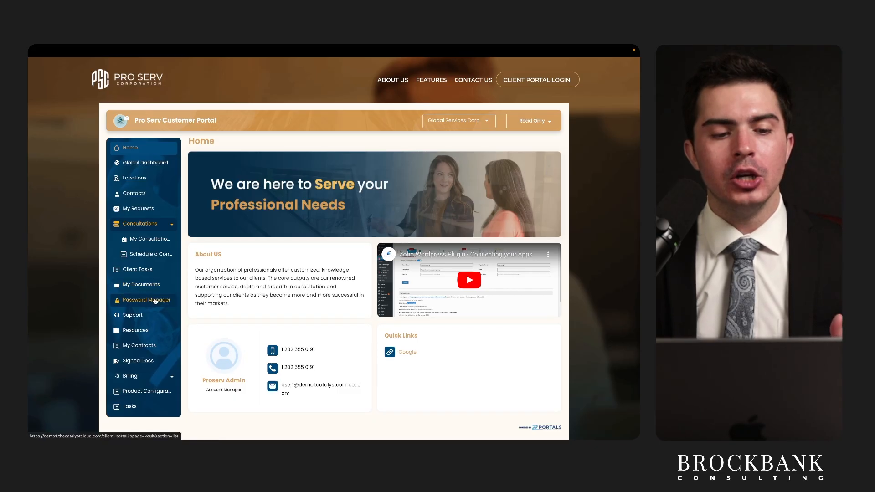
scroll(156, 301, down, 1)
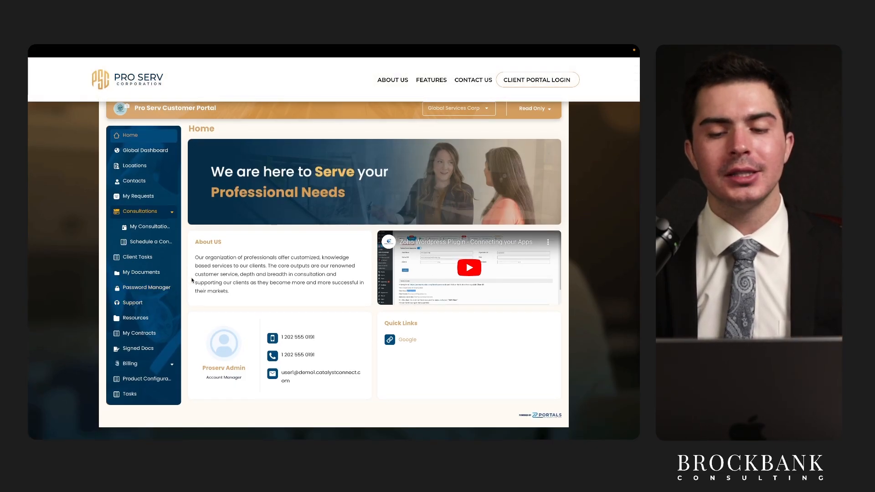
click(73, 64)
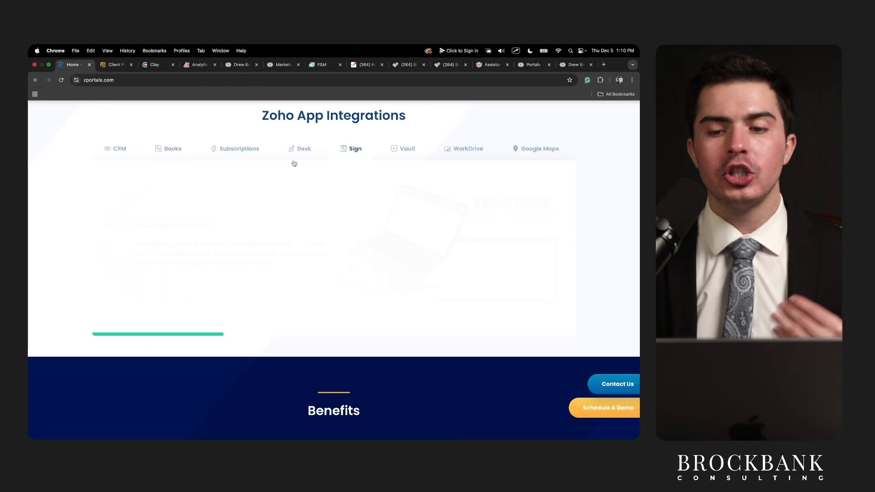
mouse_move(443, 75)
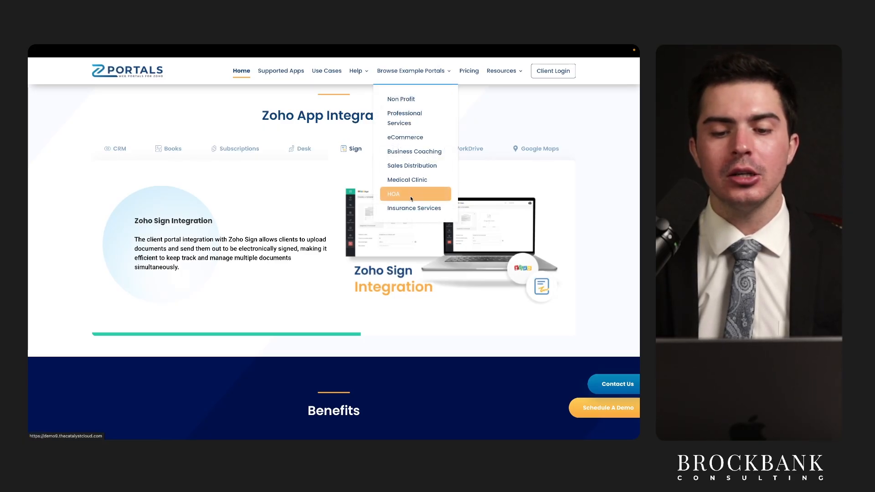
Step: Switch to Clay and start a new table with Find people as its source
click(109, 65)
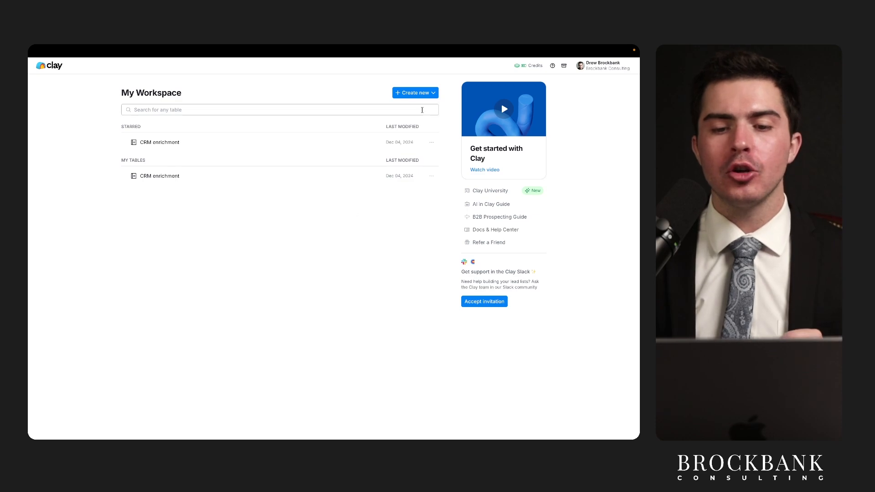
click(415, 93)
click(416, 122)
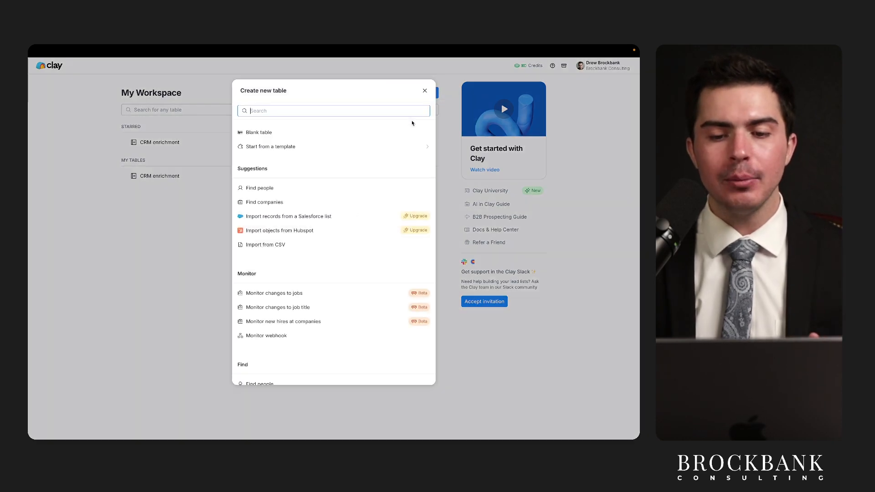
scroll(276, 252, down, 4)
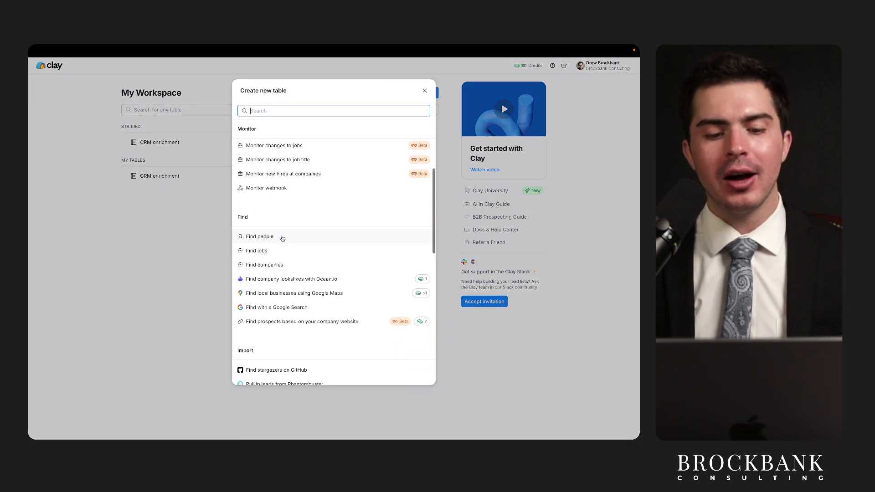
click(283, 237)
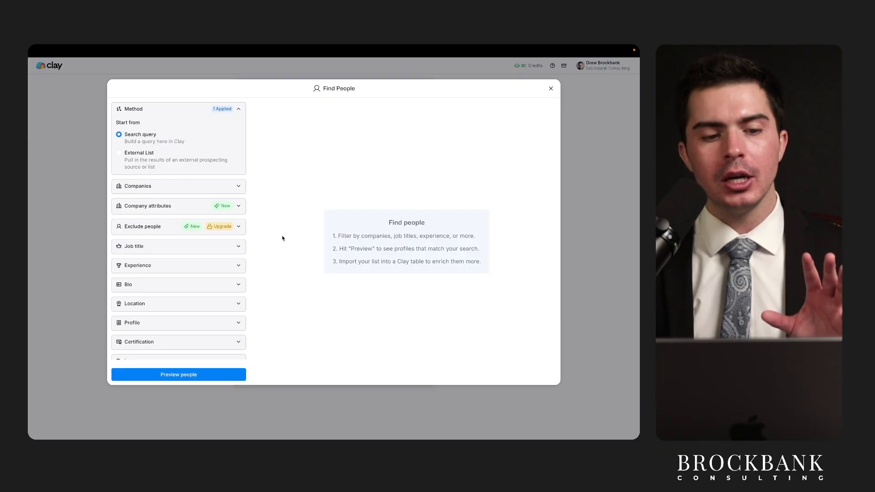
Step: Look over the available people filters and expand the Companies and Company attributes sections to examine their options
scroll(208, 239, down, 3)
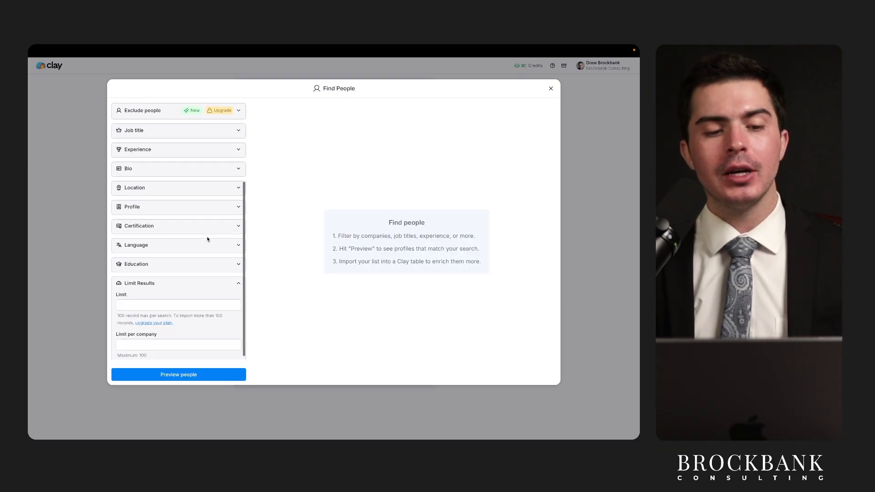
scroll(207, 239, up, 4)
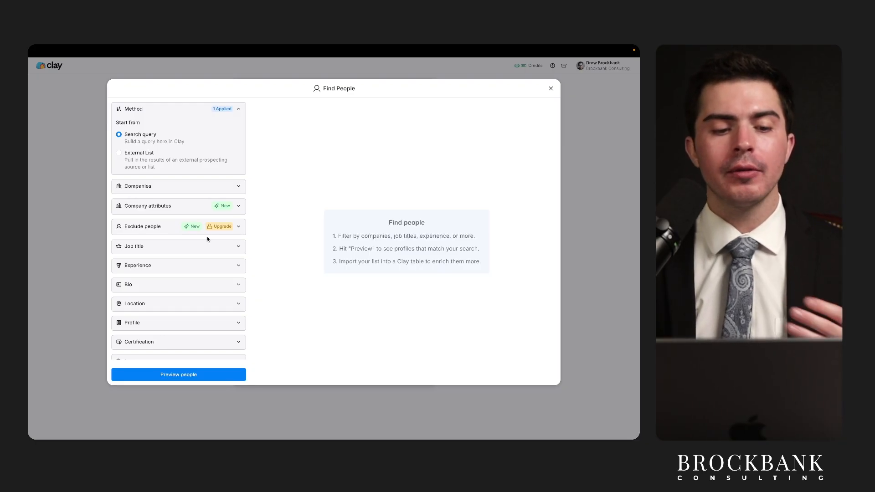
click(219, 187)
scroll(192, 192, down, 1)
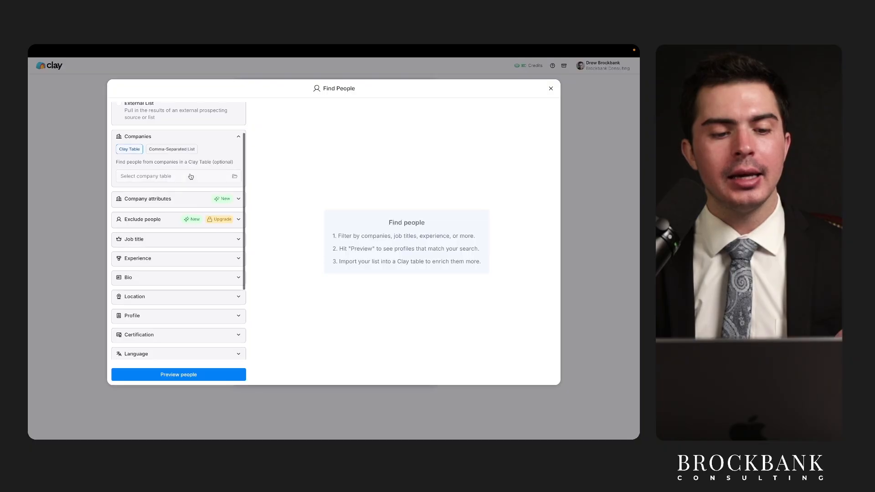
click(186, 202)
scroll(188, 225, down, 4)
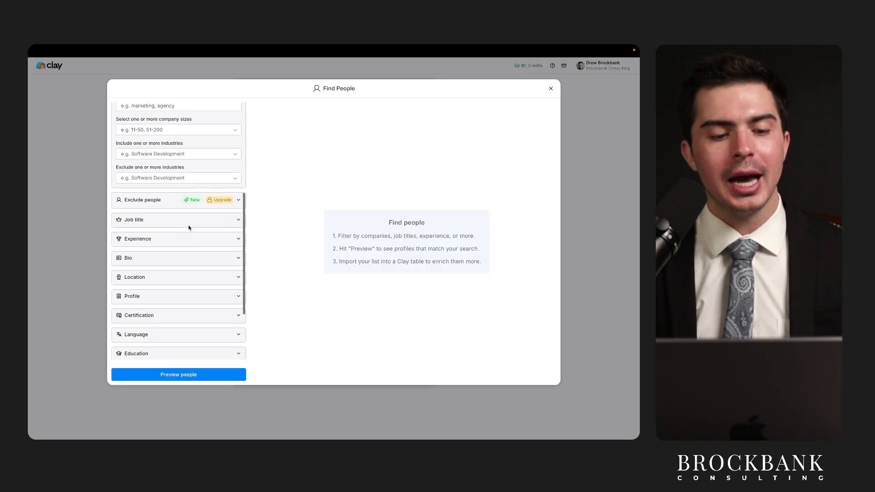
Step: Expand the Exclude people and Job title filters and examine their level, function and title options
click(179, 192)
scroll(186, 232, down, 2)
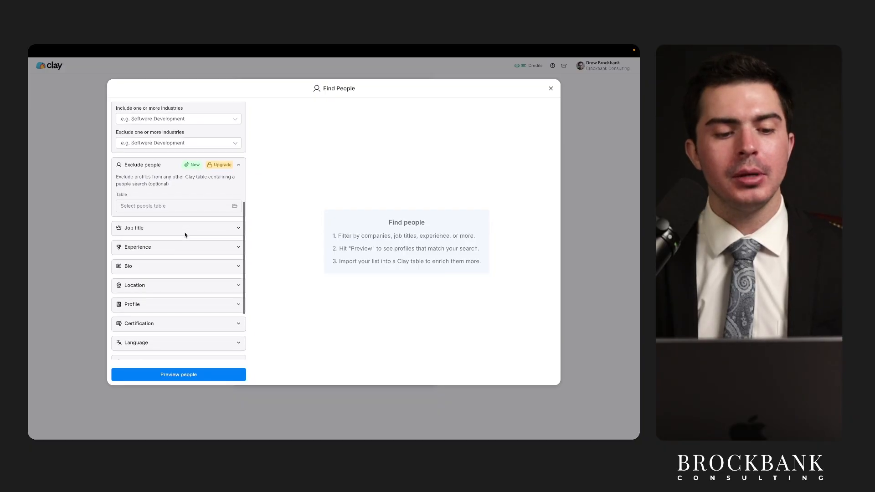
click(194, 214)
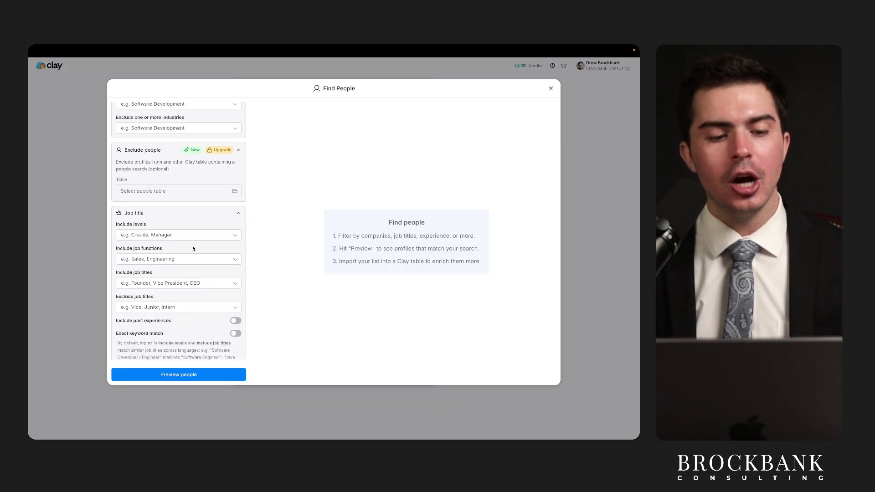
scroll(191, 242, down, 2)
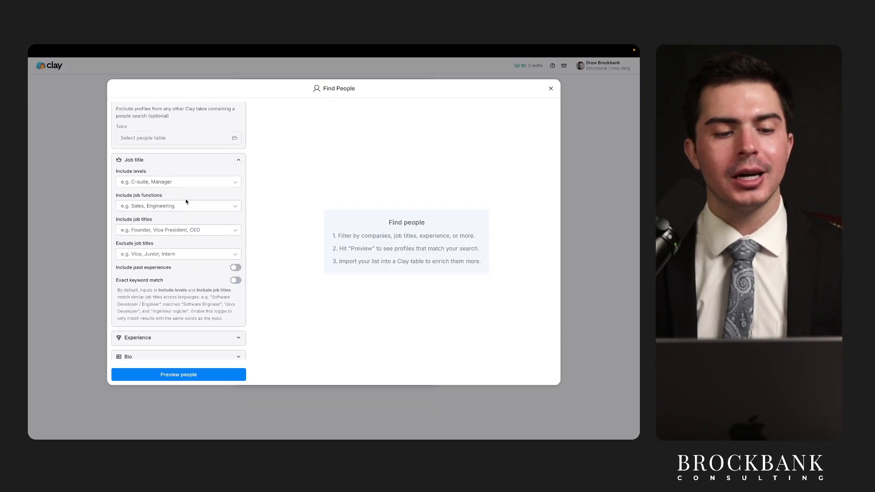
scroll(176, 205, down, 5)
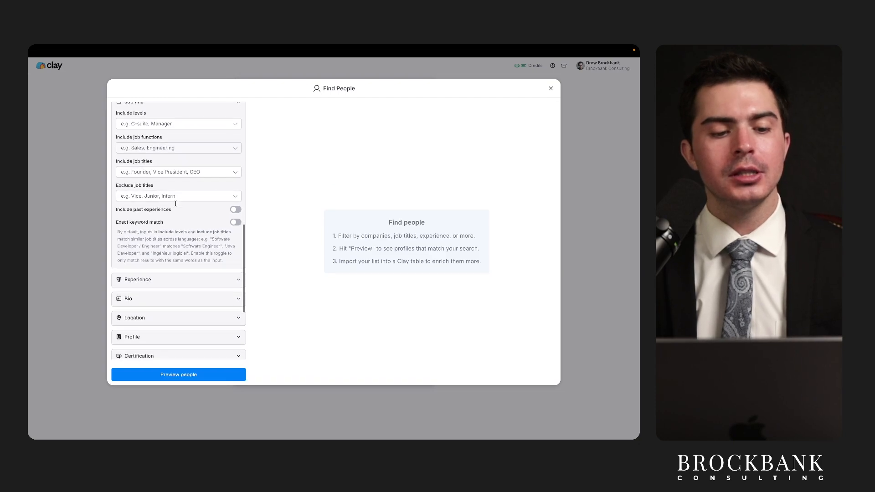
Step: Expand the Experience and Bio filters and examine their role duration and keyword options
click(180, 230)
scroll(193, 255, down, 4)
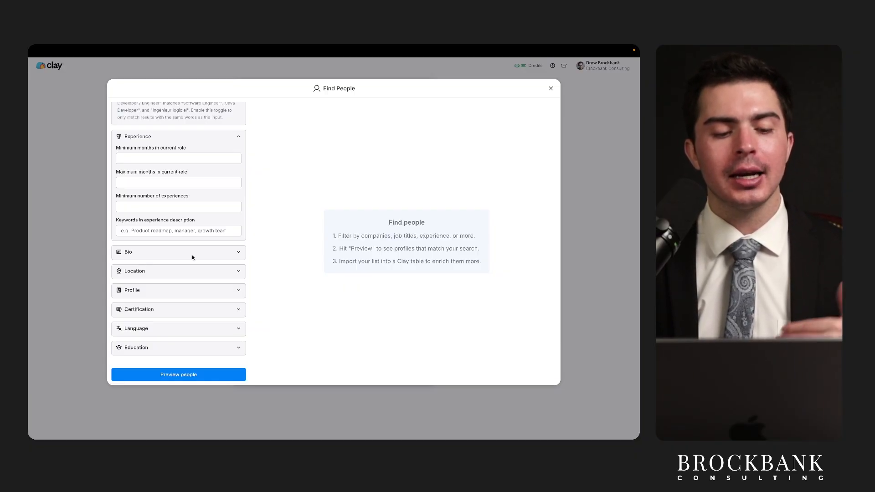
scroll(192, 256, down, 1)
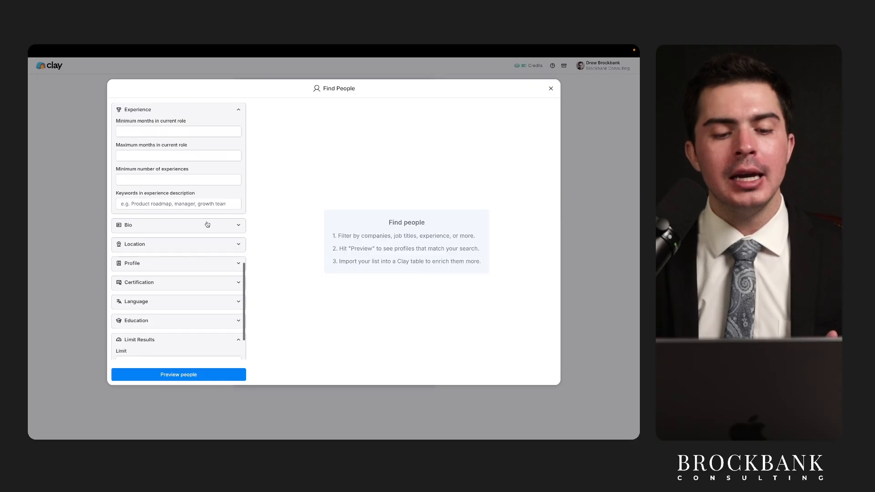
click(208, 225)
scroll(202, 274, down, 4)
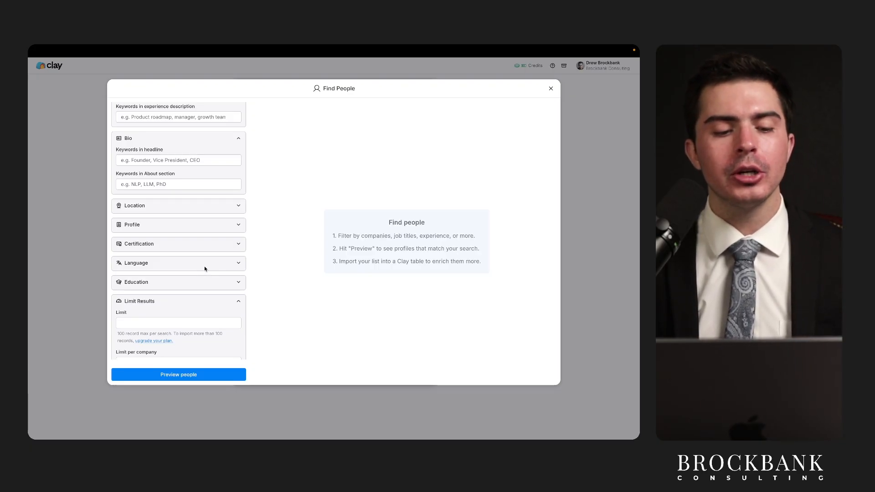
Step: Expand the Profile, Location and Certification filters and review their options along with the result limits
click(209, 228)
scroll(210, 246, down, 1)
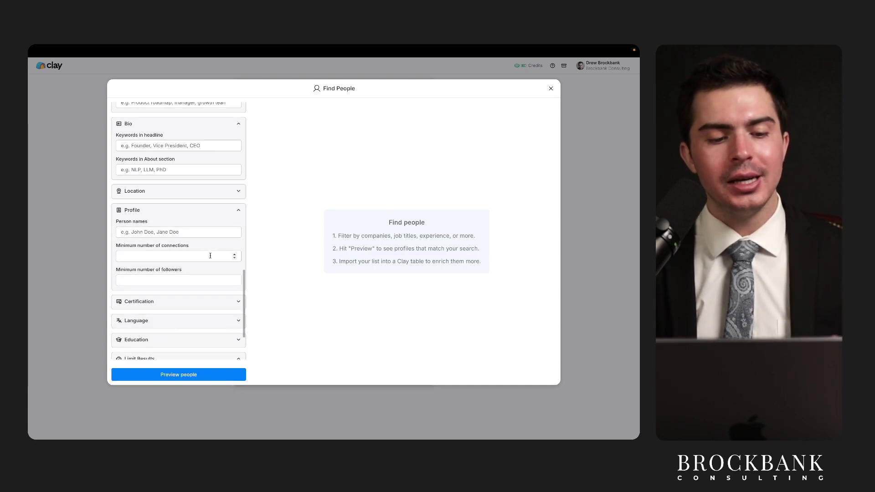
scroll(211, 242, up, 1)
click(213, 200)
scroll(213, 233, down, 1)
scroll(212, 236, down, 10)
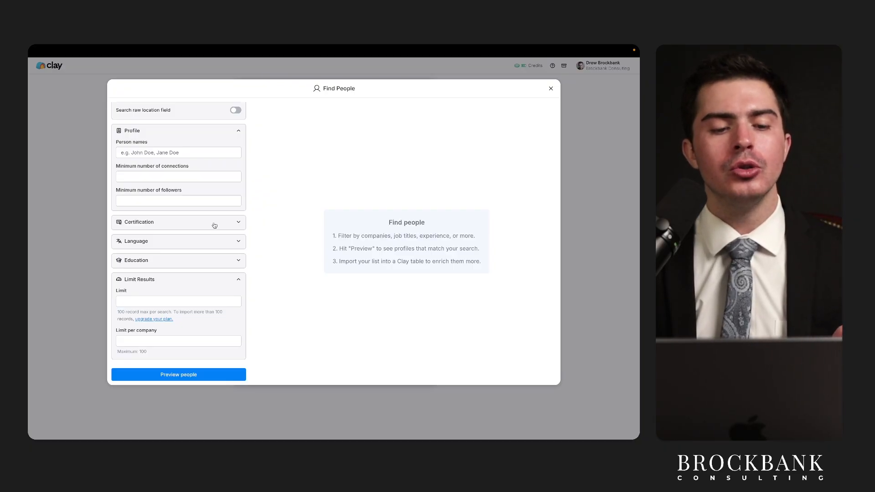
click(214, 225)
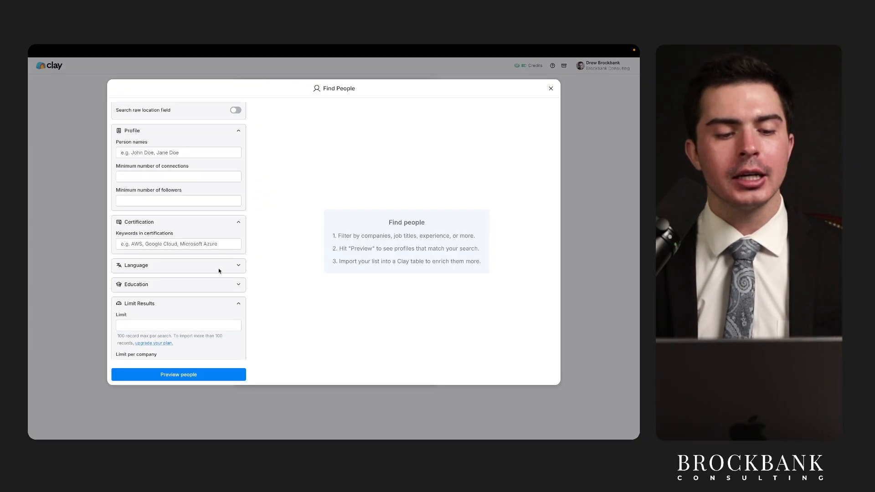
scroll(218, 268, down, 2)
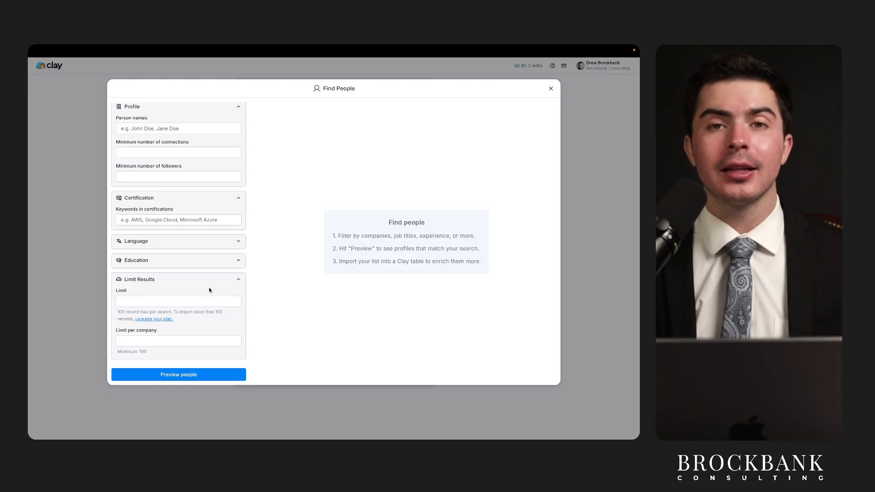
Step: Preview people without any filters and look through the names, companies, job titles, locations and LinkedIn links
scroll(209, 291, up, 20)
click(190, 380)
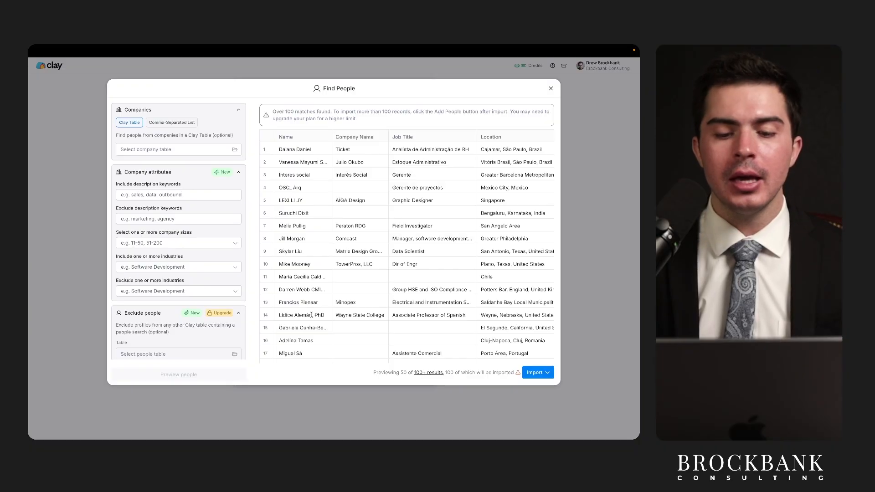
scroll(346, 283, right, 4)
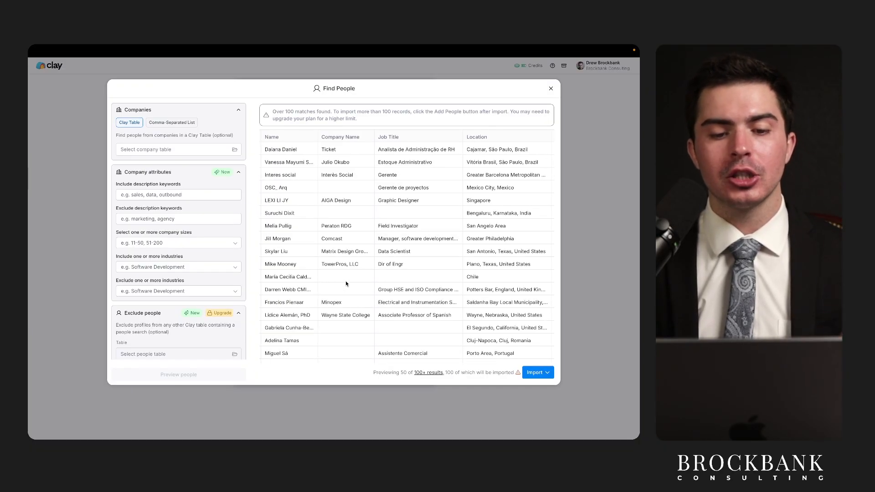
scroll(346, 284, left, 5)
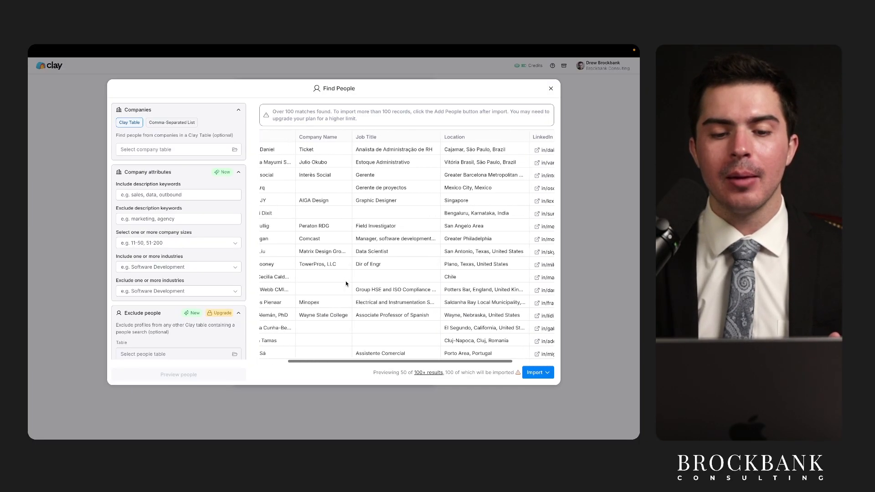
scroll(345, 281, down, 10)
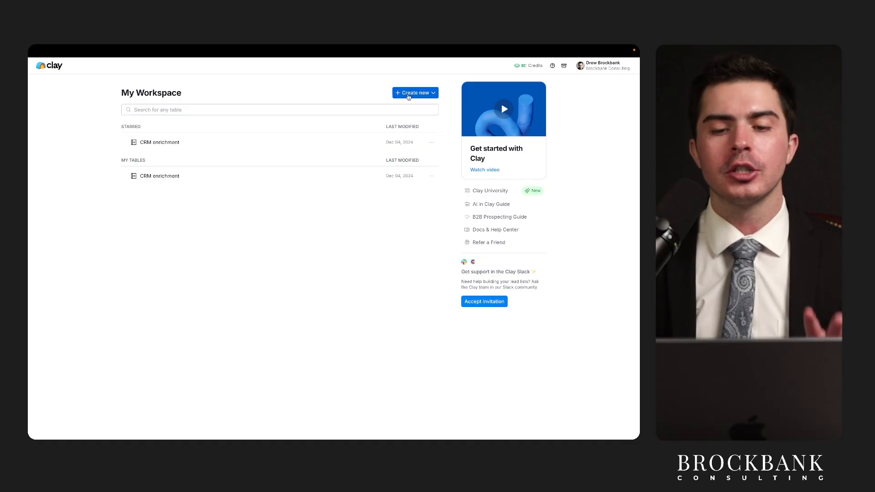
Step: Start a new table from the workspace with Find local businesses using Google Maps as its source
click(408, 96)
click(410, 123)
scroll(337, 276, down, 3)
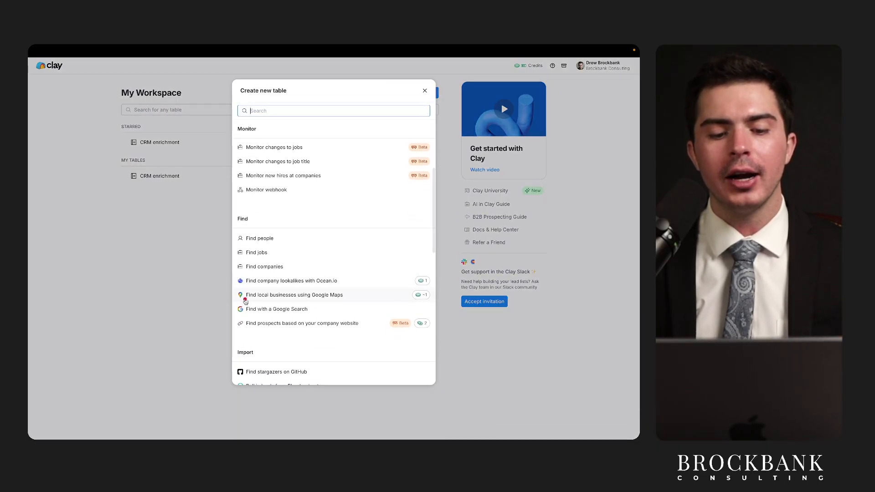
drag(242, 301, 335, 297)
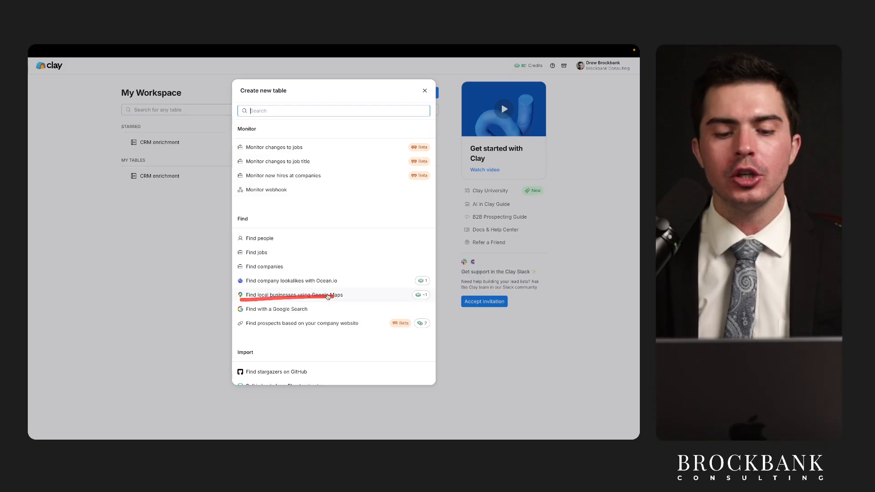
click(331, 297)
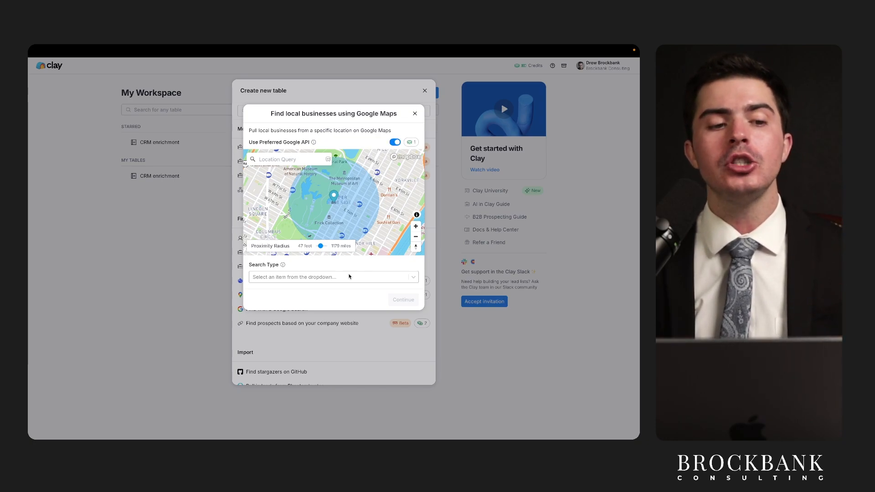
Step: Try Business types as the search type, and settle on Free text for the local business search
click(348, 276)
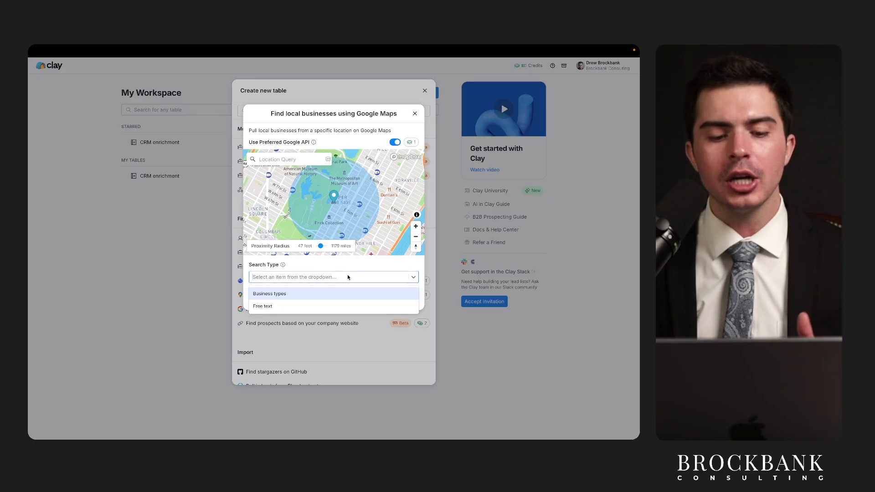
click(336, 293)
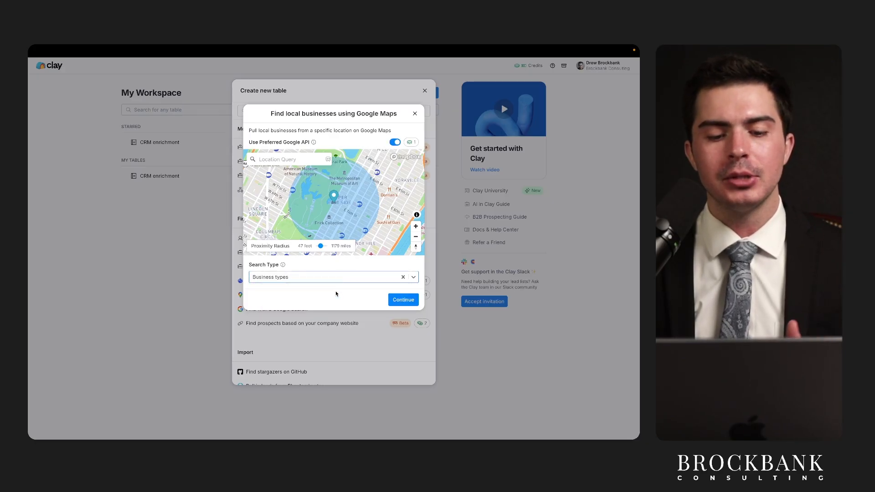
click(339, 281)
click(340, 257)
click(339, 286)
click(337, 287)
click(344, 277)
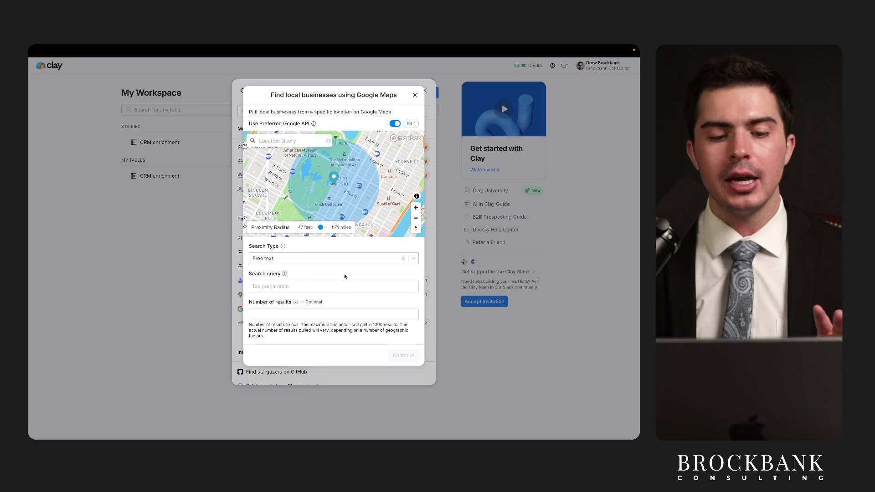
Step: Set the local business search query to dentists
click(329, 286)
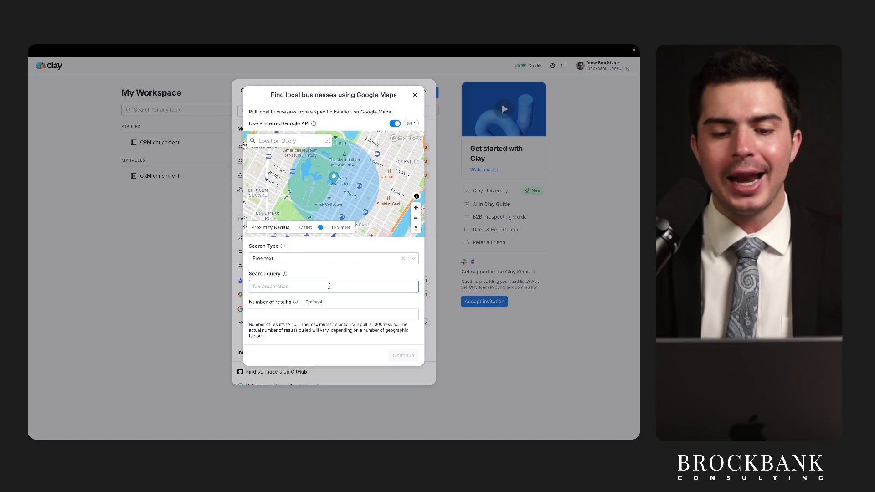
text(denst)
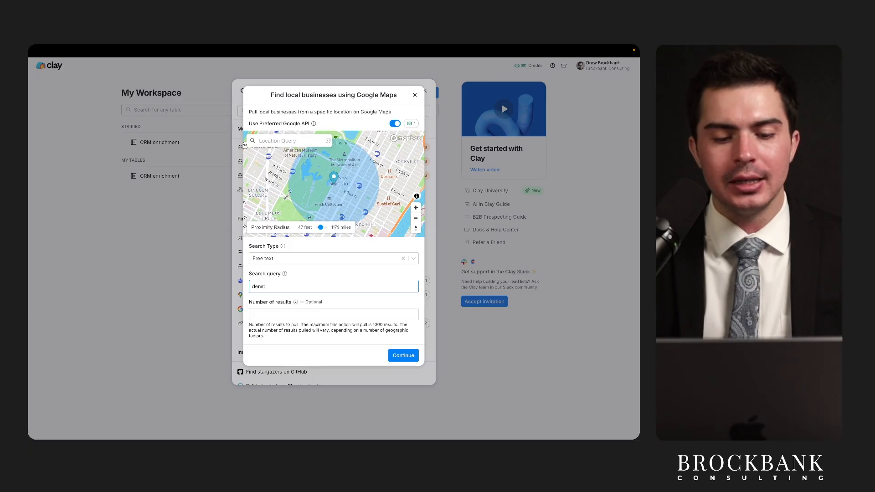
key(BackSpace)
key(BackSpace)
text(tists)
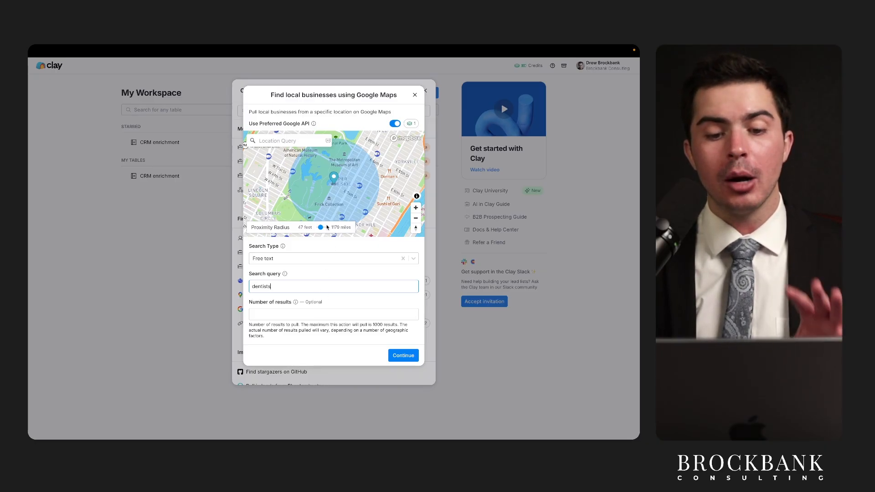
drag(254, 148, 301, 148)
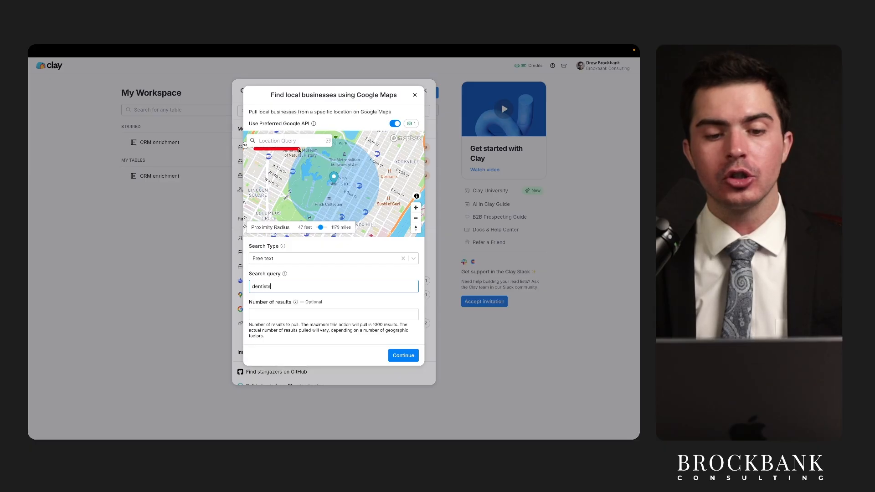
mouse_move(360, 158)
mouse_down()
mouse_move(299, 189)
mouse_move(334, 154)
mouse_up()
drag(250, 262, 304, 261)
drag(246, 292, 282, 292)
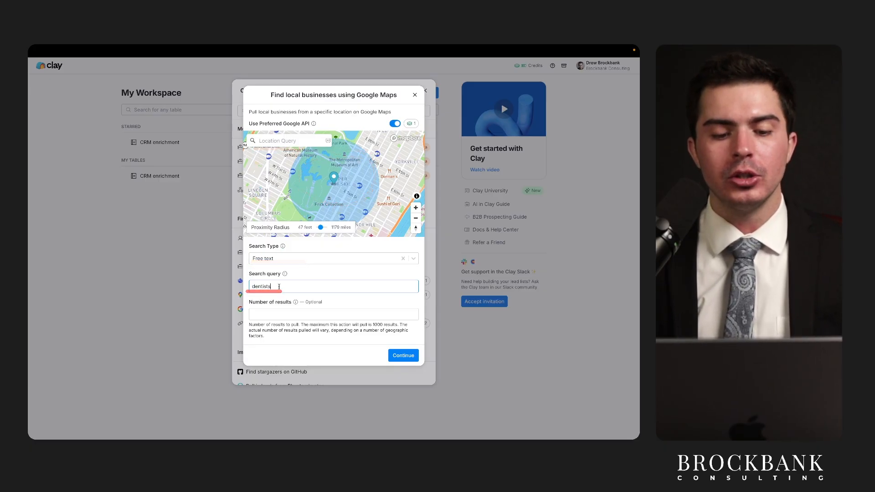
Step: Limit the number of results to 10 and load the found businesses into a new blank table
click(281, 313)
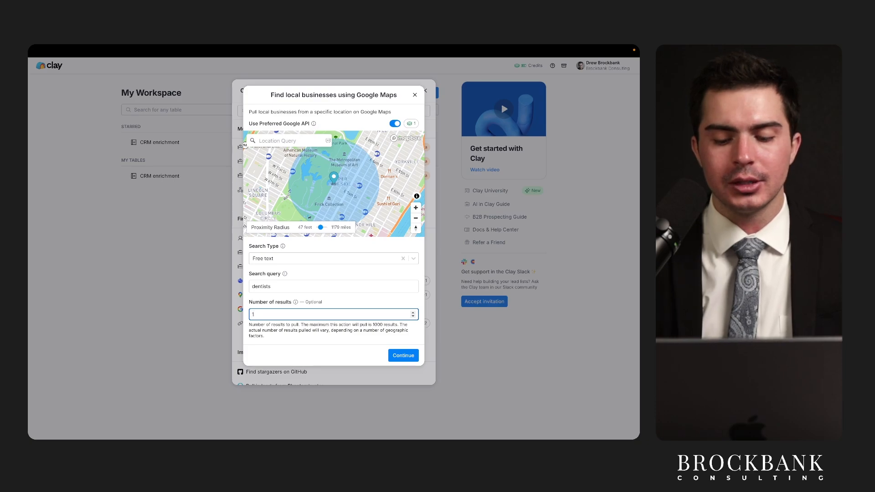
click(403, 356)
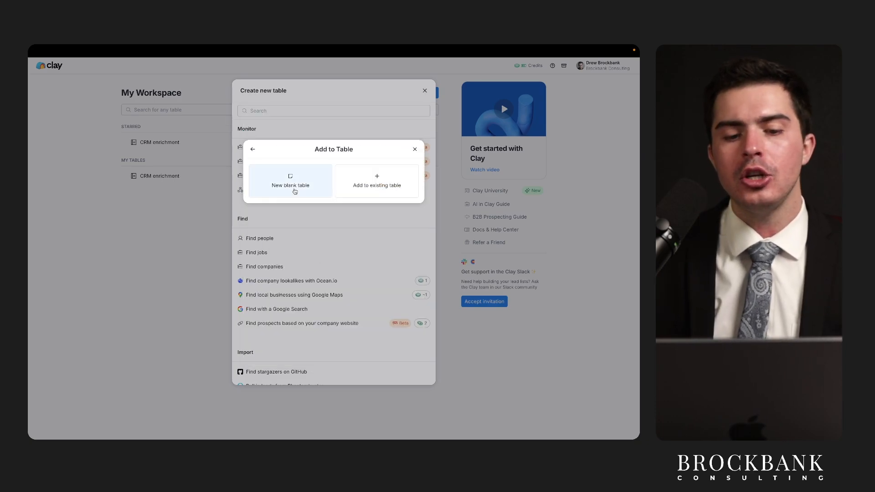
click(295, 190)
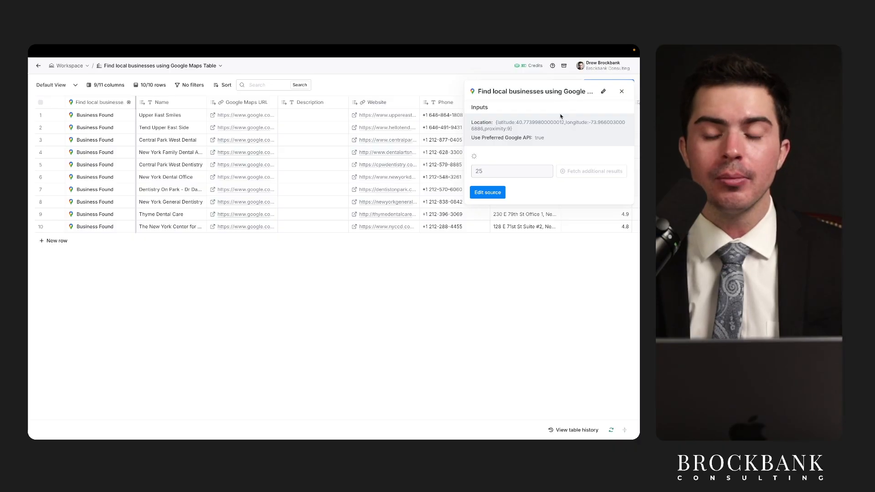
Step: Close the source details and look across the new table's columns, including website, phone, address and rating
click(622, 92)
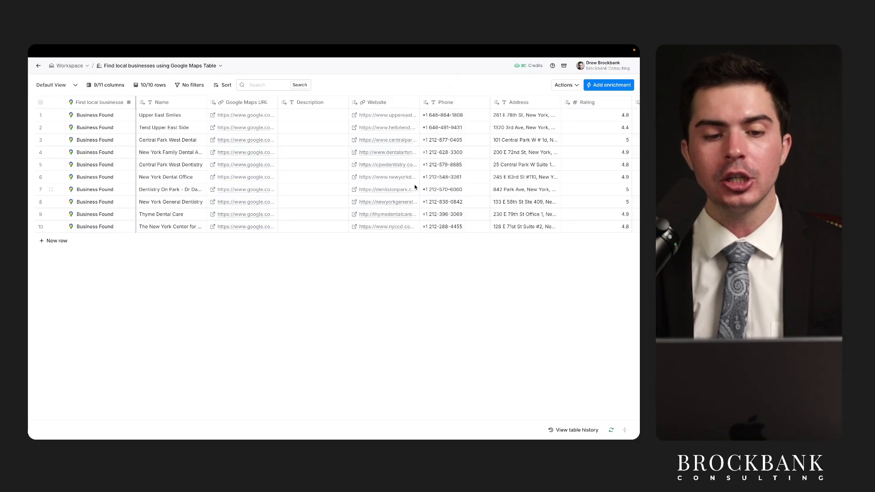
scroll(274, 184, right, 5)
scroll(273, 184, left, 5)
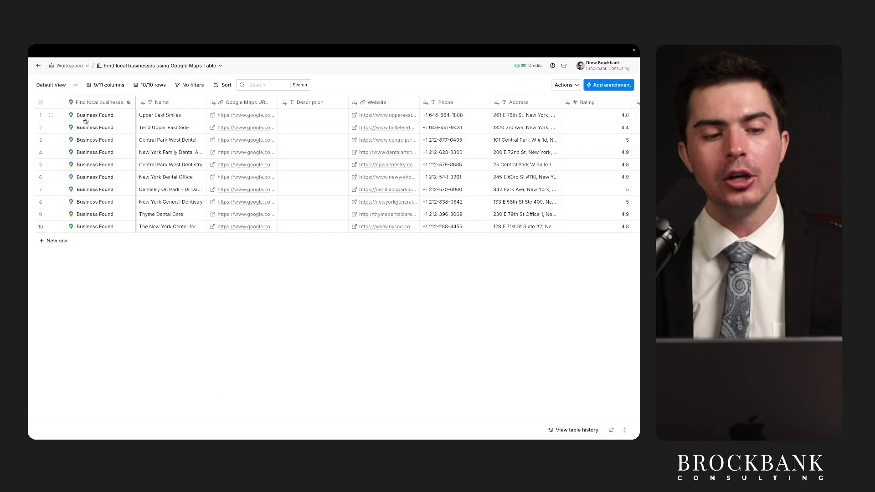
Step: Look over the dentist table's rows and columns and check the table's export option
mouse_move(68, 122)
mouse_down()
mouse_move(115, 122)
mouse_move(105, 132)
mouse_move(116, 145)
mouse_up()
scroll(237, 157, right, 4)
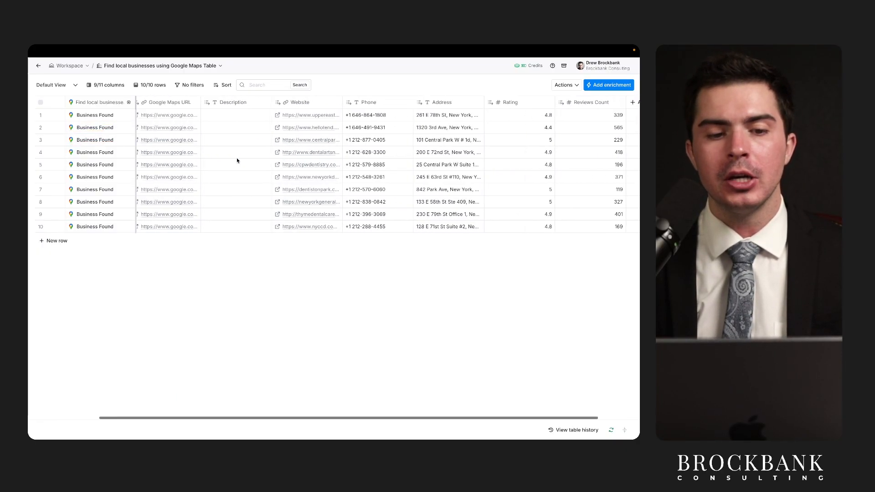
scroll(237, 160, left, 4)
click(565, 85)
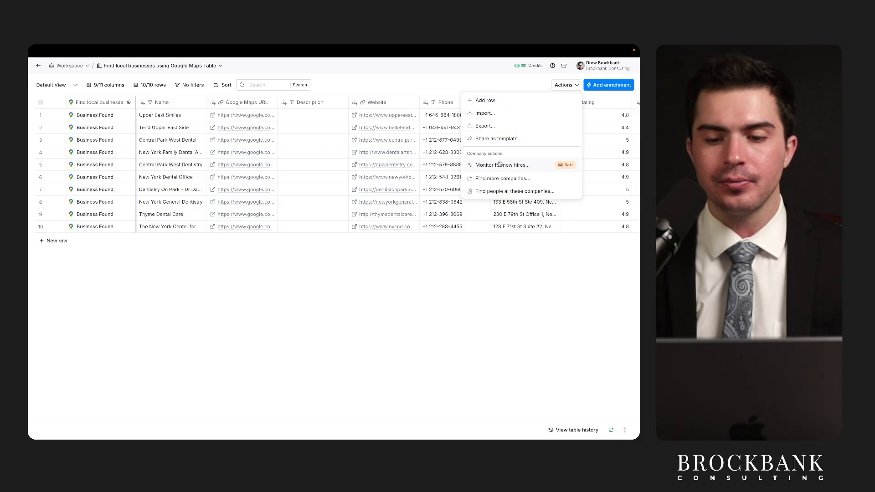
drag(464, 130, 517, 130)
click(433, 94)
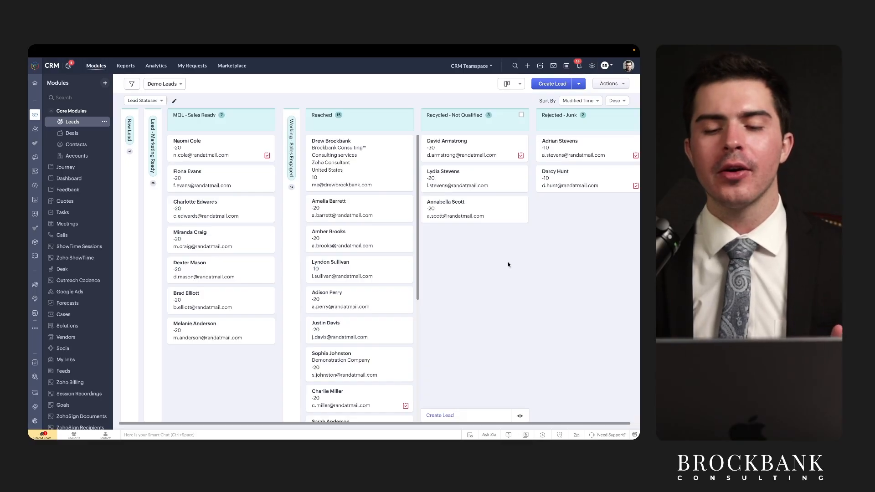
Step: Switch to Zoho CRM and start a Leads import from file with the exported local businesses CSV in Downloads
click(579, 84)
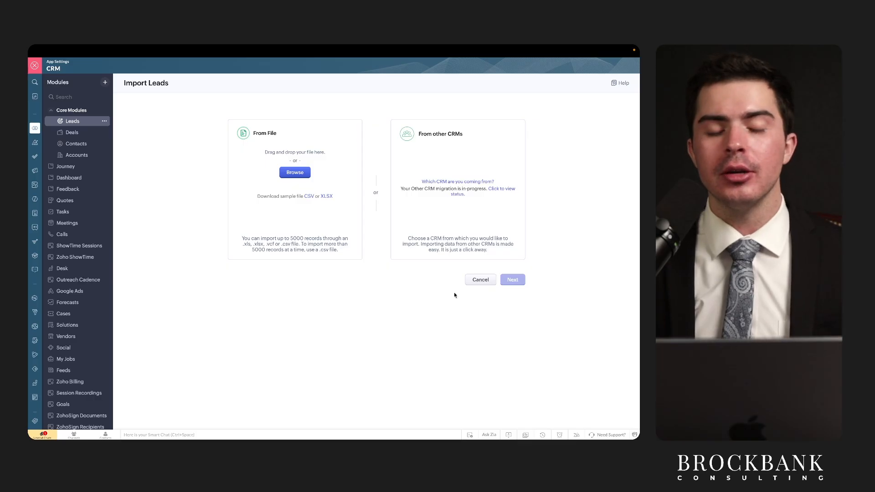
click(303, 174)
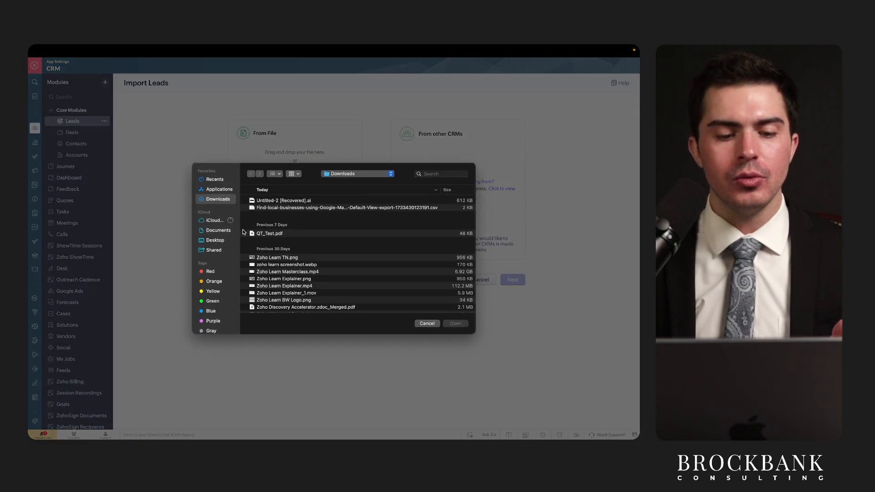
click(283, 209)
double_click(284, 209)
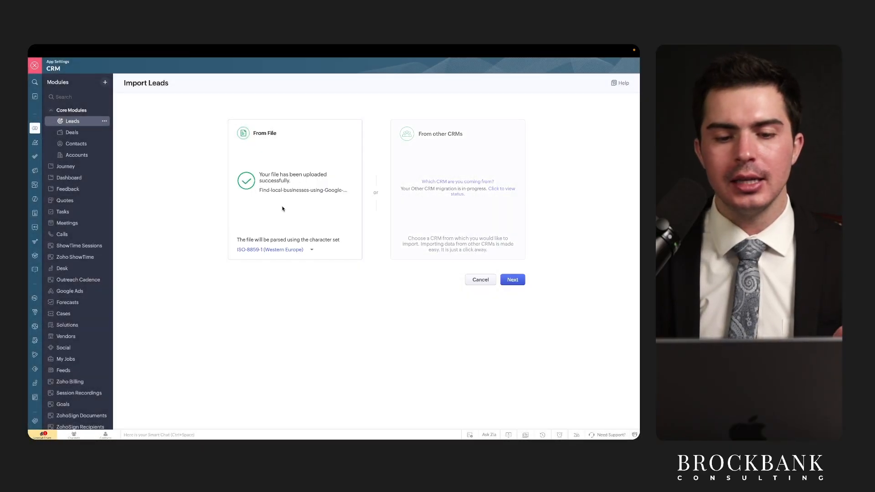
click(514, 282)
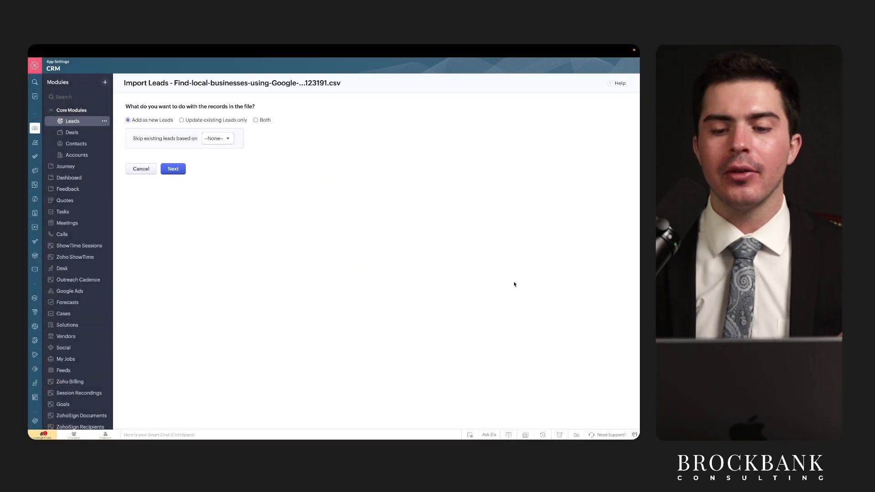
Step: Set the import to both add new and update existing leads, choose the field for finding existing leads, and continue to field mapping
click(255, 120)
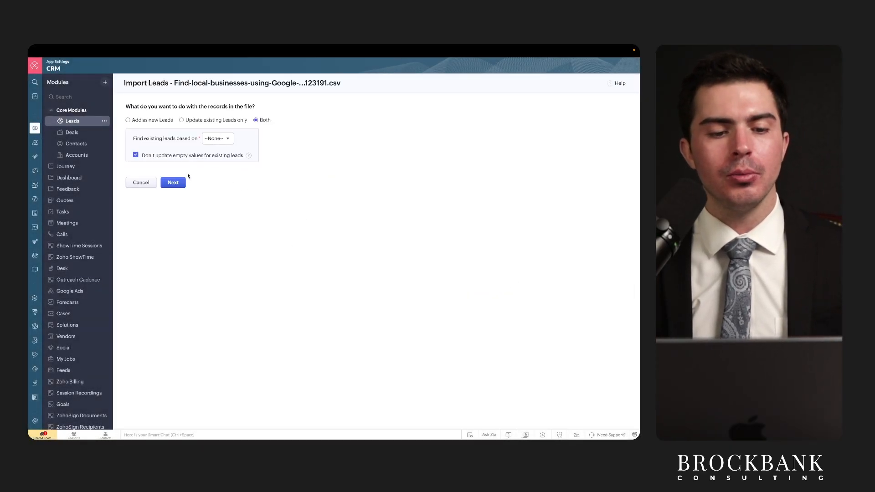
click(174, 182)
click(218, 138)
click(225, 164)
click(218, 139)
click(217, 171)
click(173, 183)
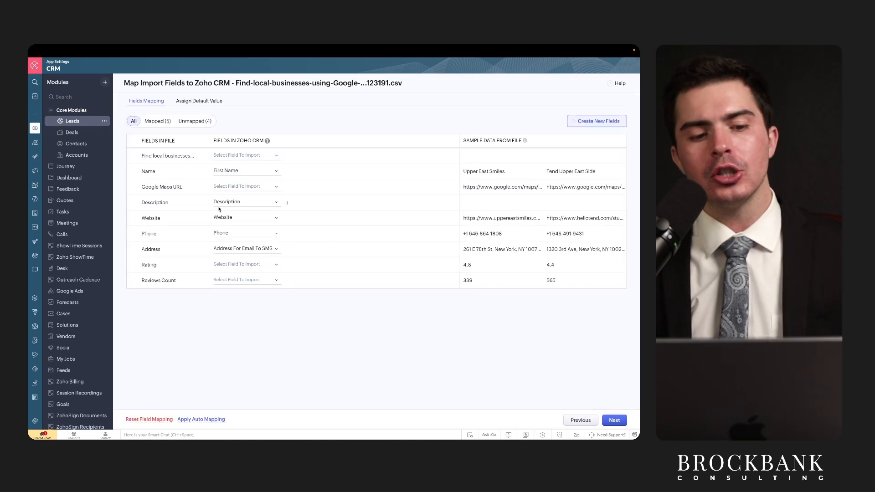
Step: Examine how the file's Name, Google Maps URL, Description, Website and Phone columns map to Zoho CRM lead fields
drag(134, 181, 171, 180)
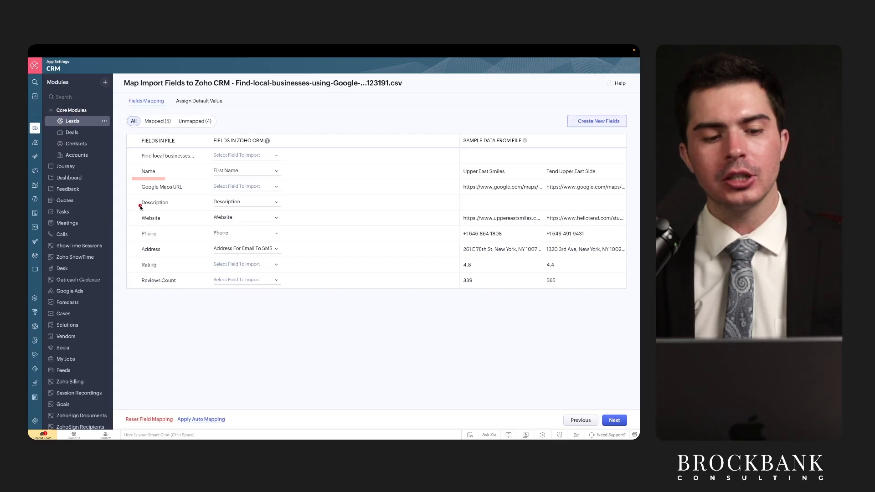
drag(139, 206, 172, 206)
drag(141, 174, 153, 174)
drag(211, 178, 237, 177)
mouse_move(140, 208)
mouse_down()
mouse_move(238, 207)
mouse_move(246, 221)
mouse_up()
drag(141, 237, 156, 237)
drag(212, 238, 230, 237)
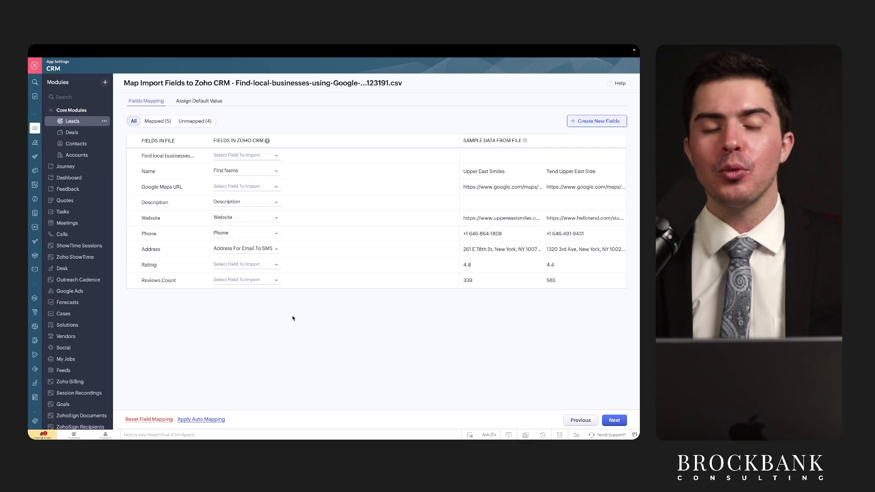
drag(207, 179, 257, 180)
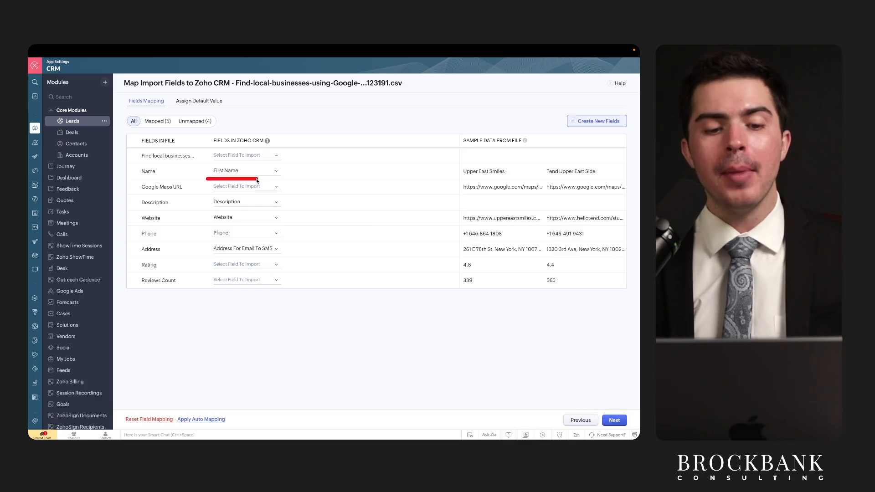
drag(199, 190, 284, 191)
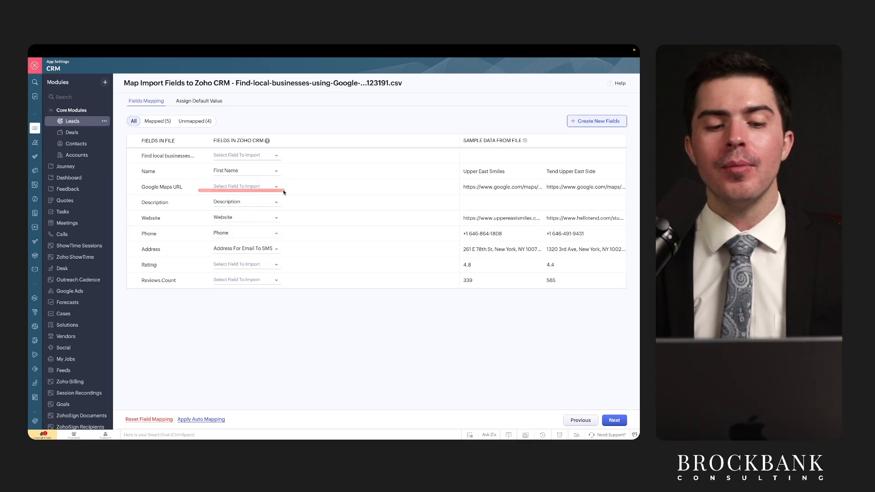
drag(139, 171, 259, 178)
drag(150, 210, 249, 211)
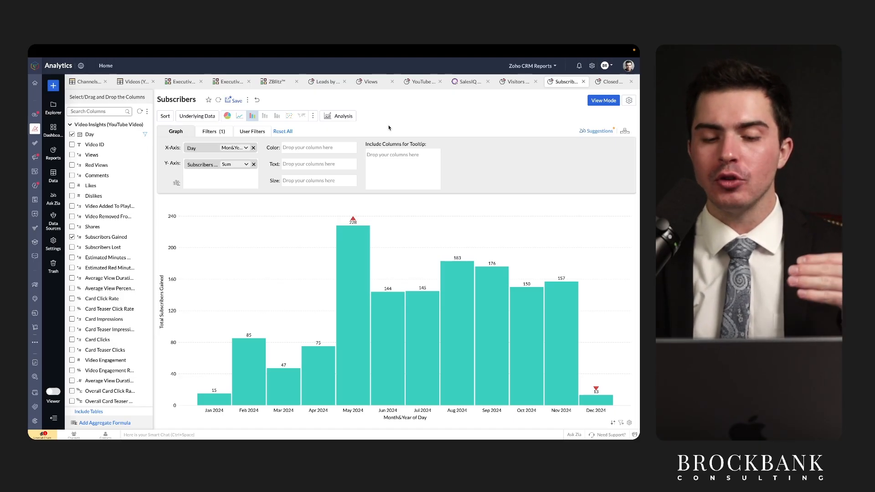
Step: In Zoho Analytics, review the Subscribers chart's Anomaly / Outlier analysis and its model choices, and close it without changes
click(340, 116)
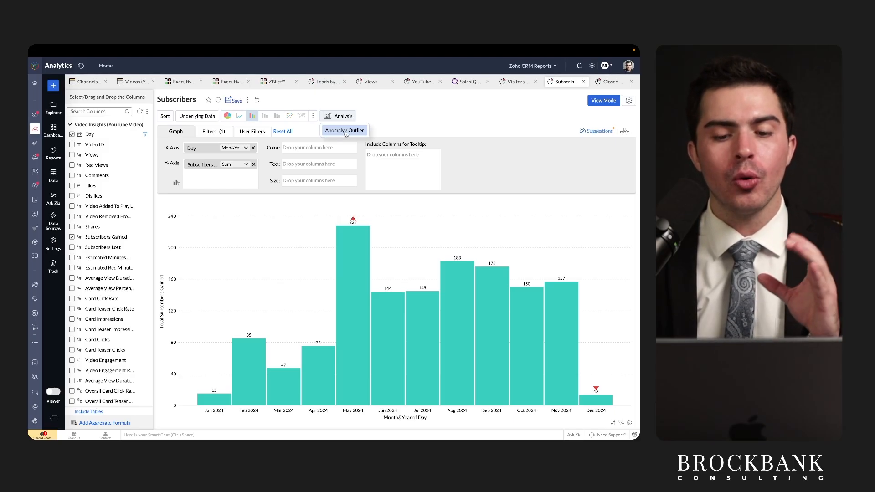
click(370, 119)
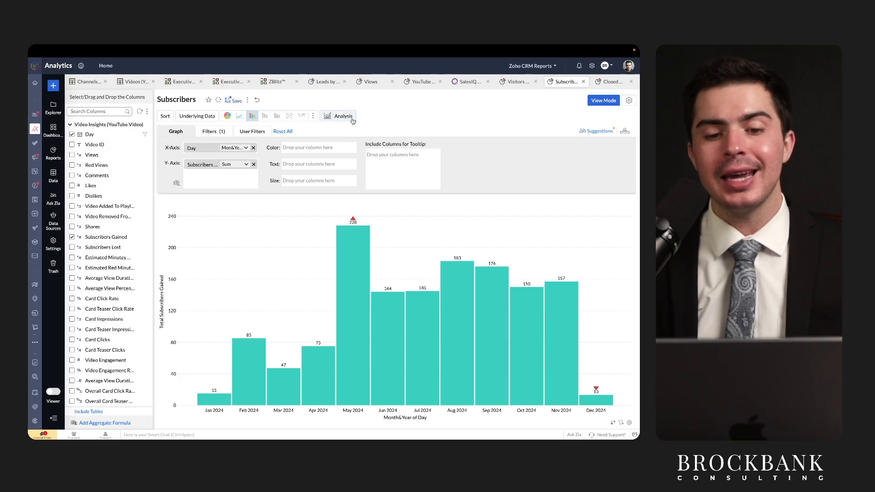
drag(318, 123, 352, 124)
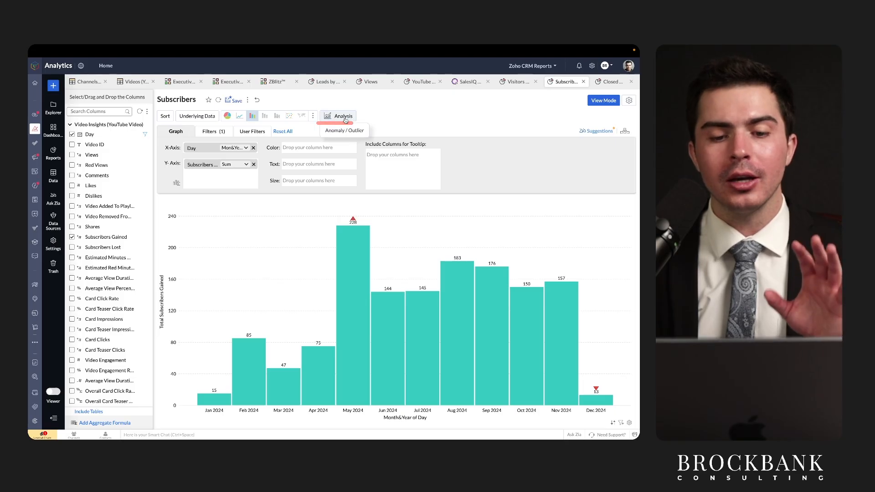
click(347, 133)
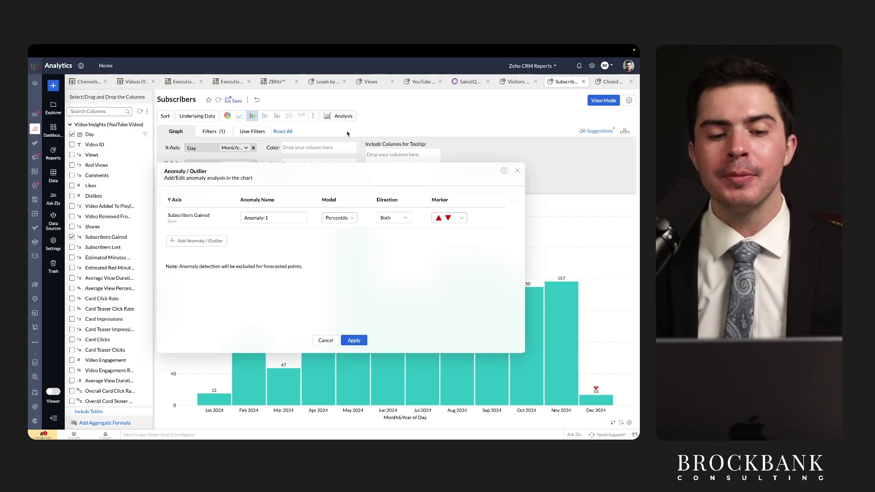
click(338, 218)
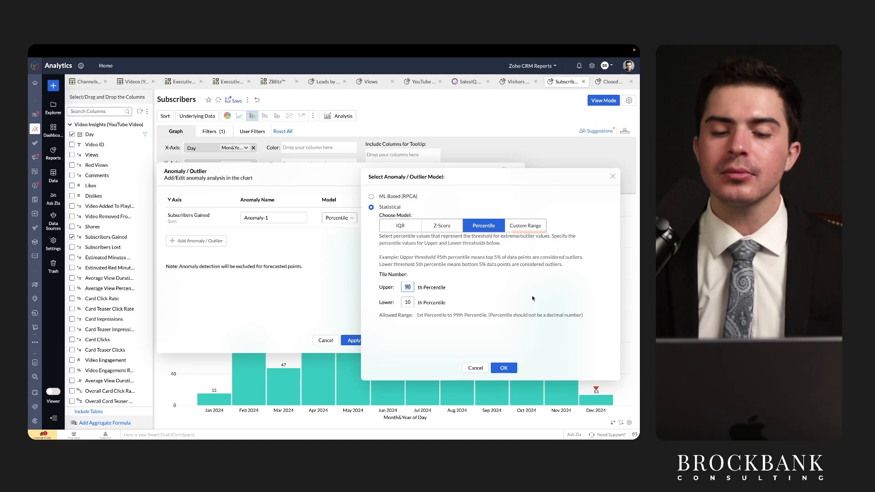
click(475, 368)
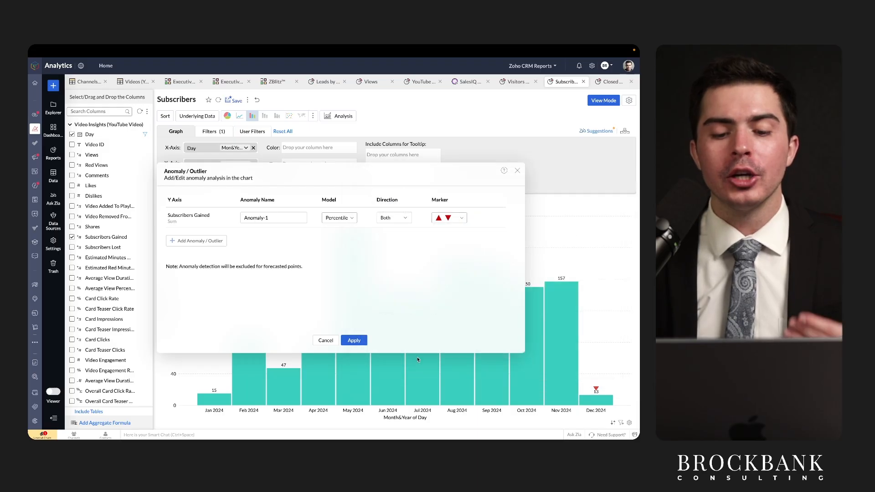
click(326, 340)
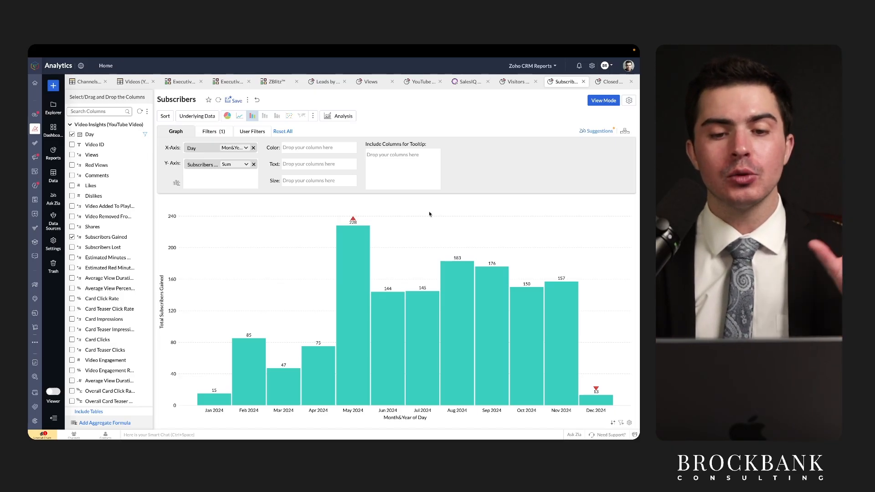
Step: Reopen the chart's anomaly analysis to check the Percentile model's upper and lower thresholds, and dismiss it unchanged
click(341, 116)
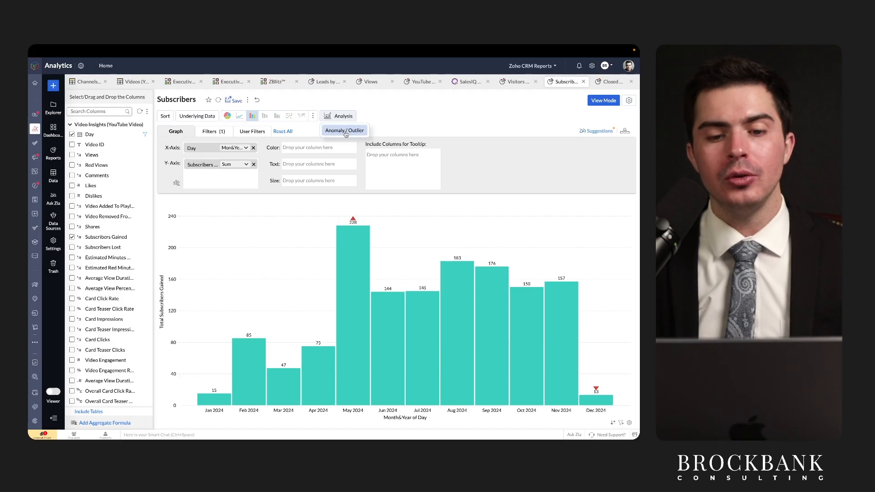
click(346, 132)
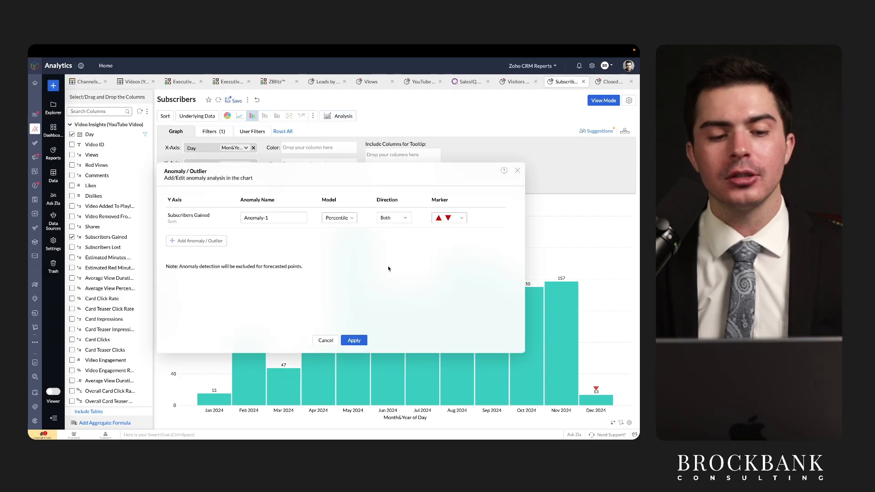
click(352, 219)
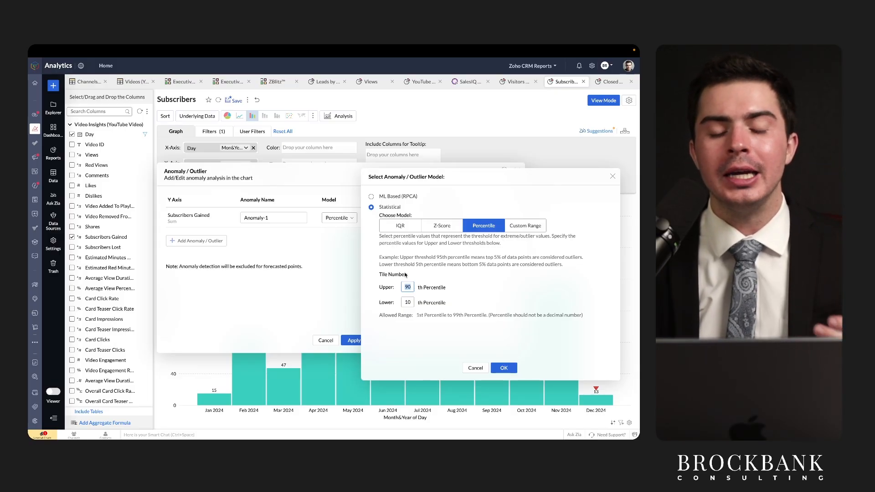
click(474, 368)
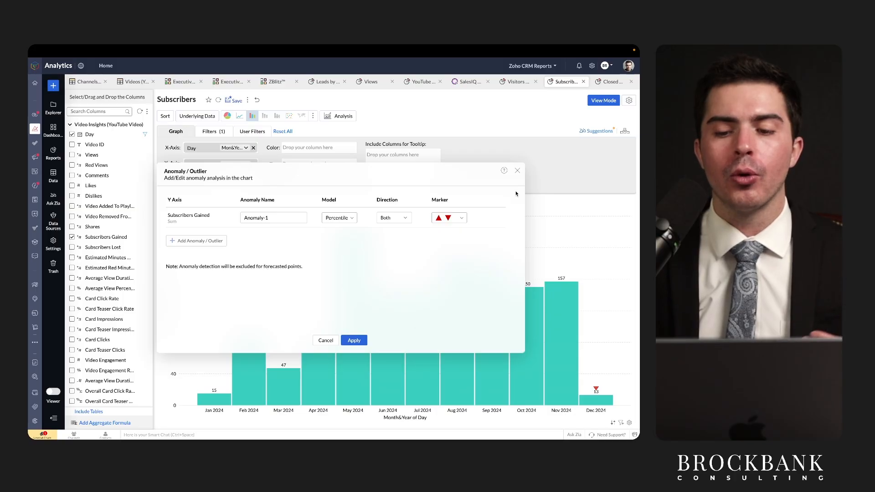
click(518, 171)
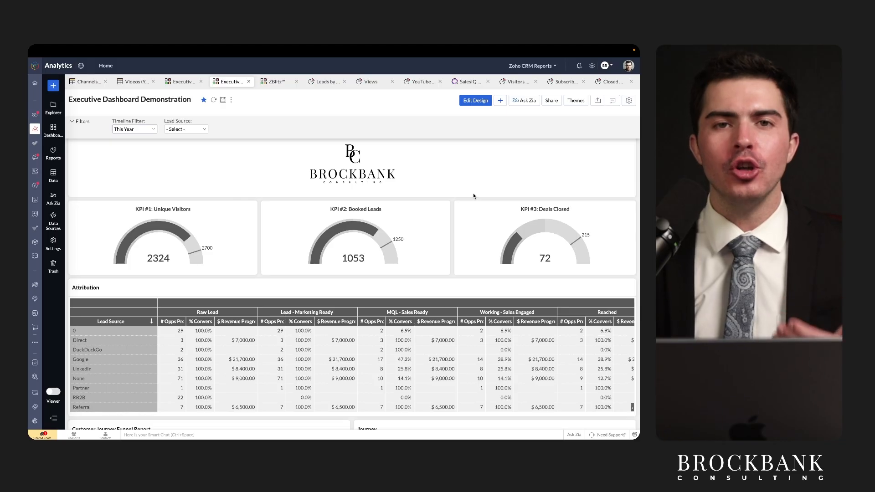
Step: Look through the Executive Dashboard Demonstration down to the YouTube Views chart and check that chart's additional options
scroll(455, 263, down, 4)
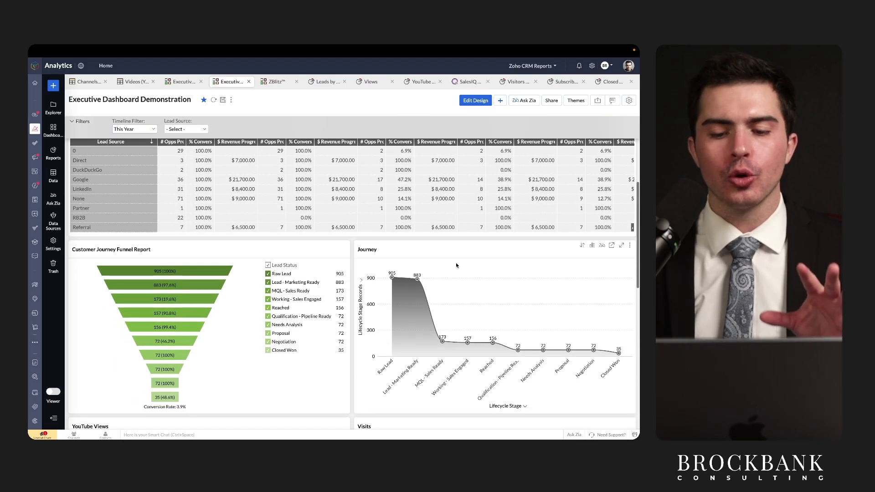
scroll(456, 262, down, 2)
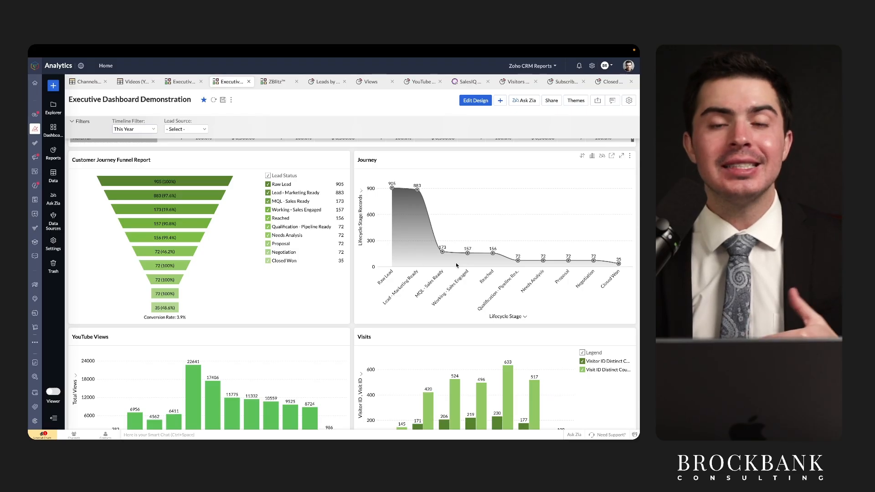
scroll(456, 265, down, 2)
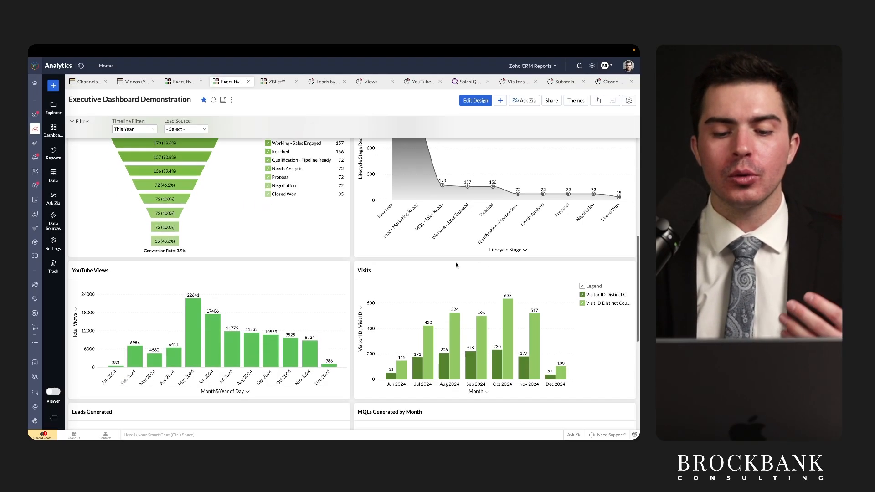
click(344, 259)
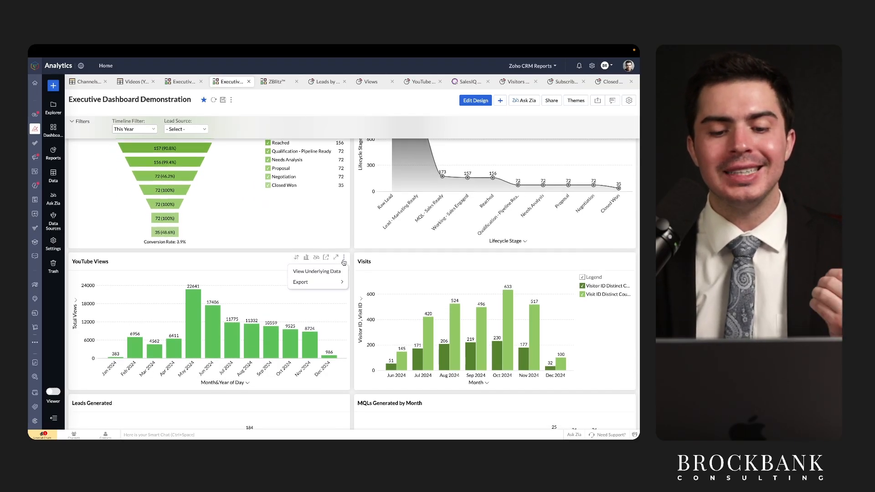
click(344, 261)
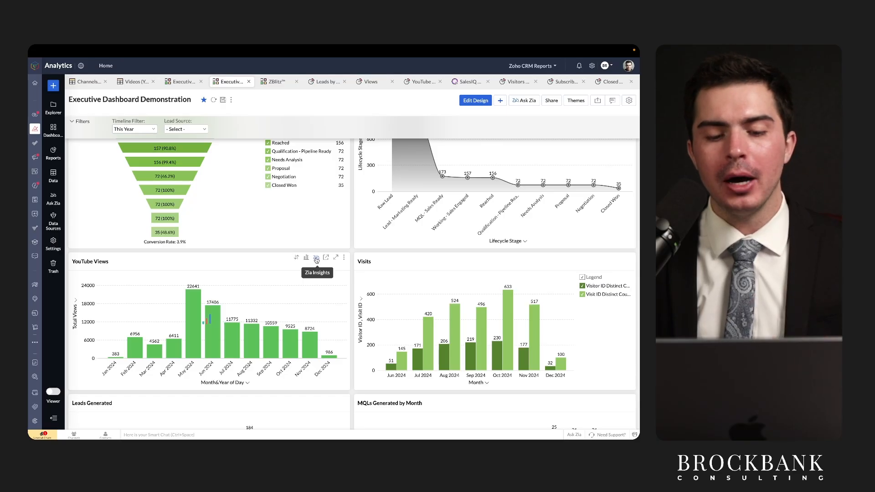
Step: Open Zia Insights for the YouTube Views chart and read through the insights for total views
click(316, 259)
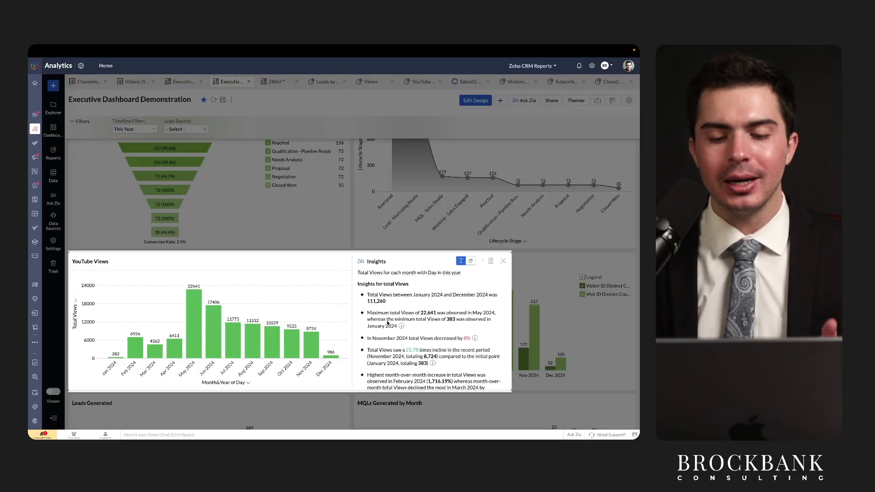
drag(354, 275, 454, 275)
drag(358, 289, 478, 298)
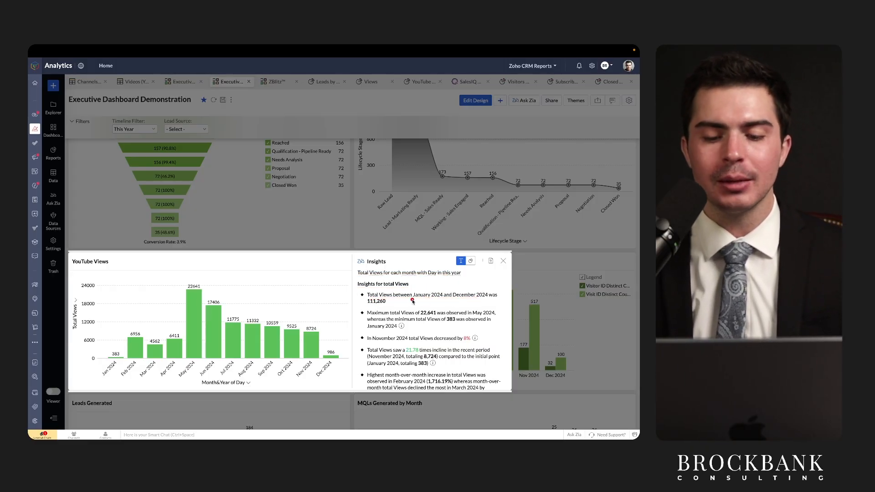
drag(366, 309, 405, 309)
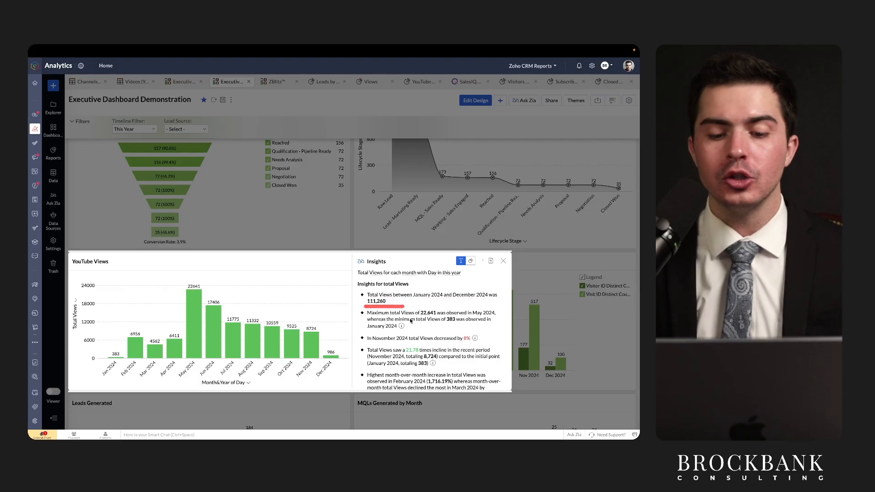
scroll(411, 322, down, 1)
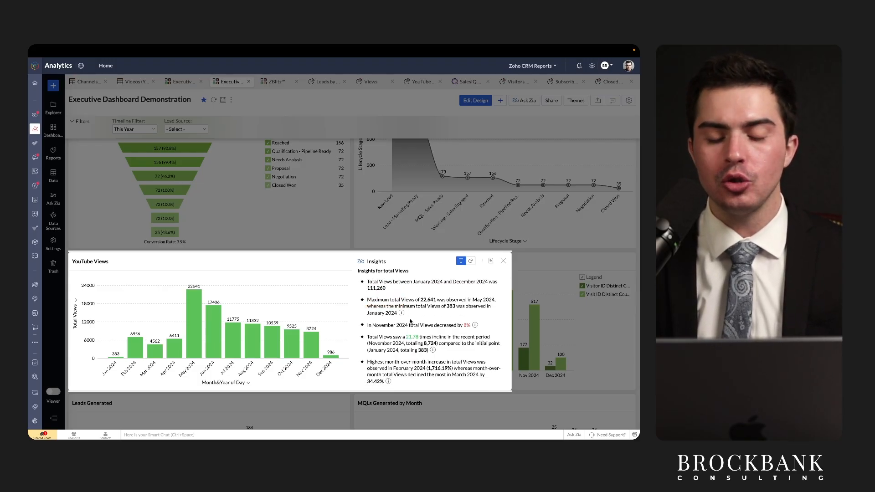
Step: Read through the YouTube Views text insights, from maximum and minimum views to month-over-month changes, trend and the three-month projections
scroll(410, 322, down, 2)
drag(390, 285, 450, 287)
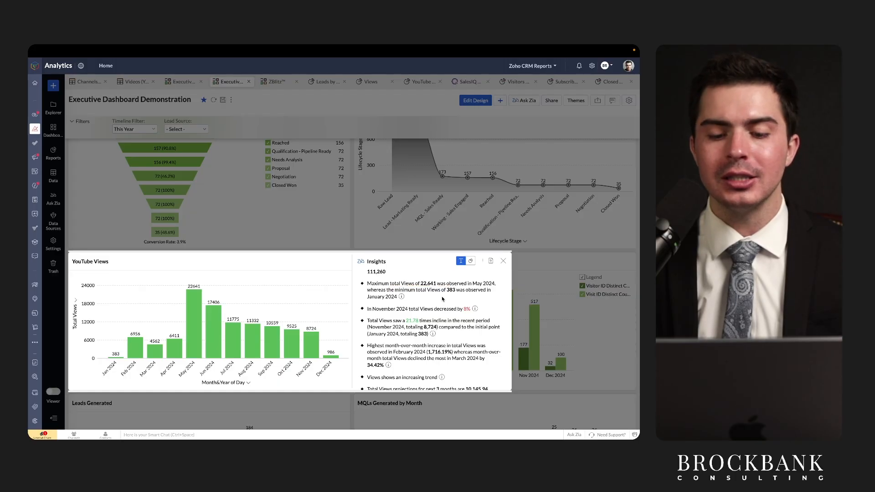
scroll(438, 303, down, 2)
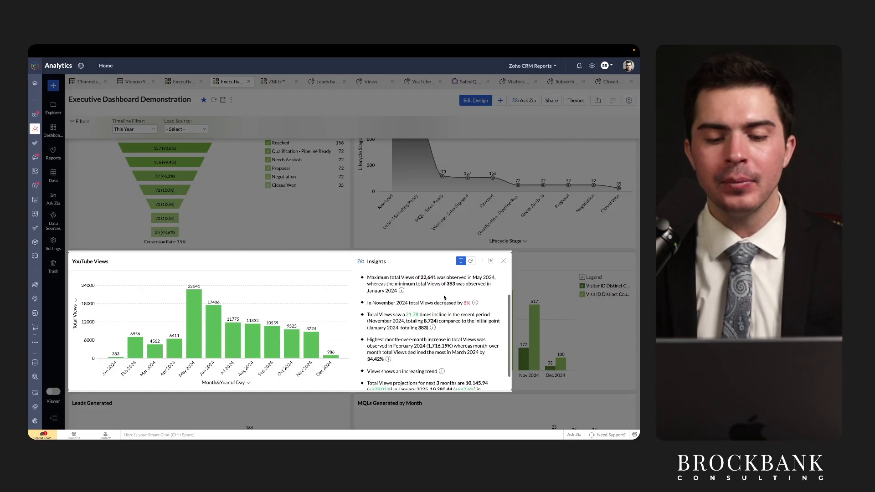
drag(368, 313, 418, 313)
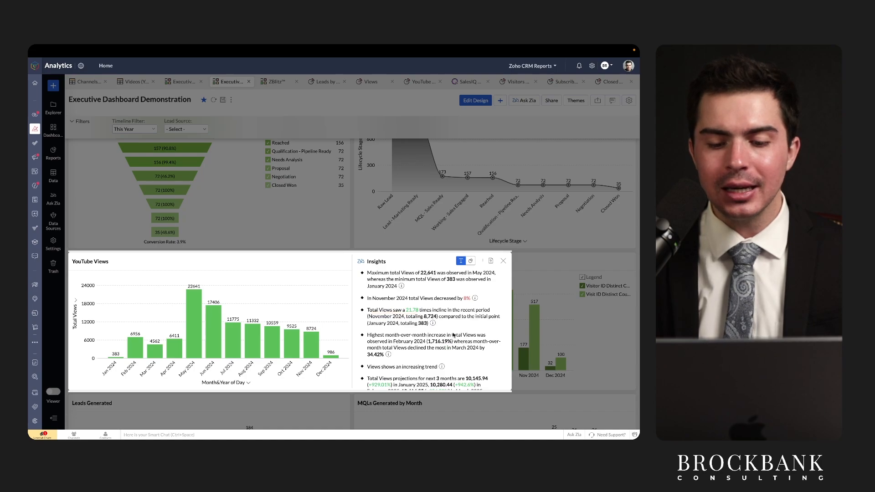
scroll(453, 335, down, 1)
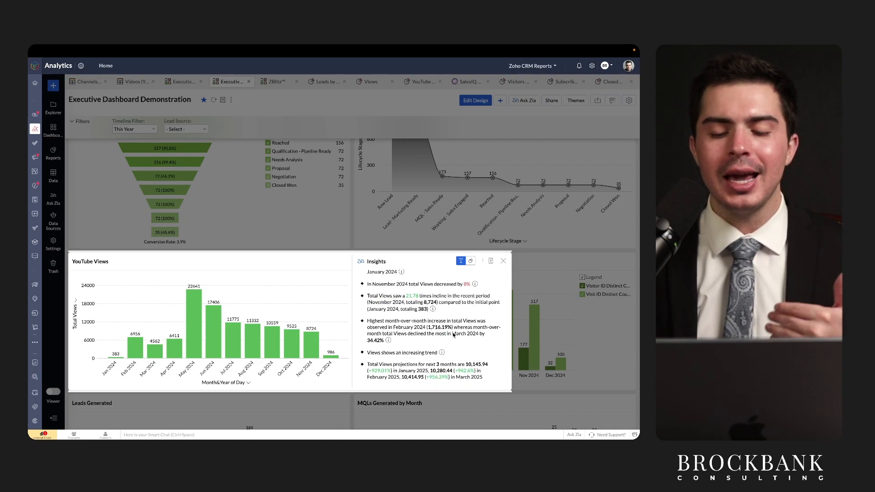
scroll(456, 331, up, 4)
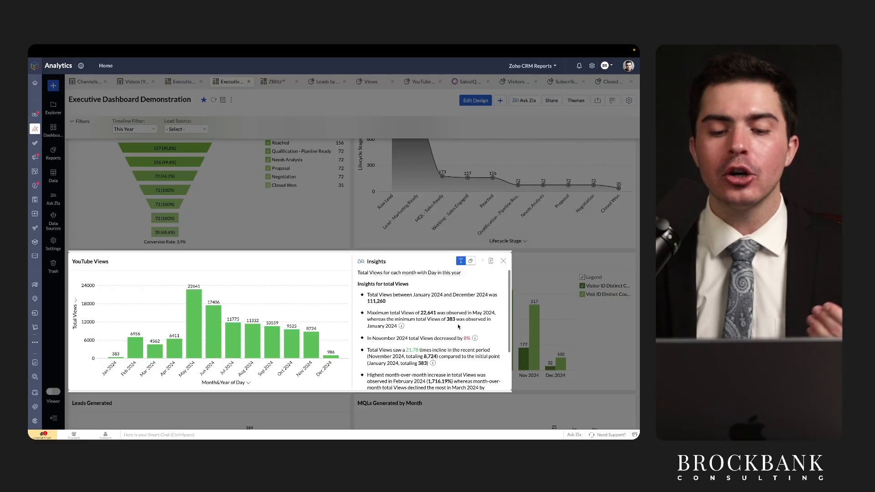
Step: Switch the YouTube Views insights to the chart format and review the cards from total views through trend and forecast
click(471, 262)
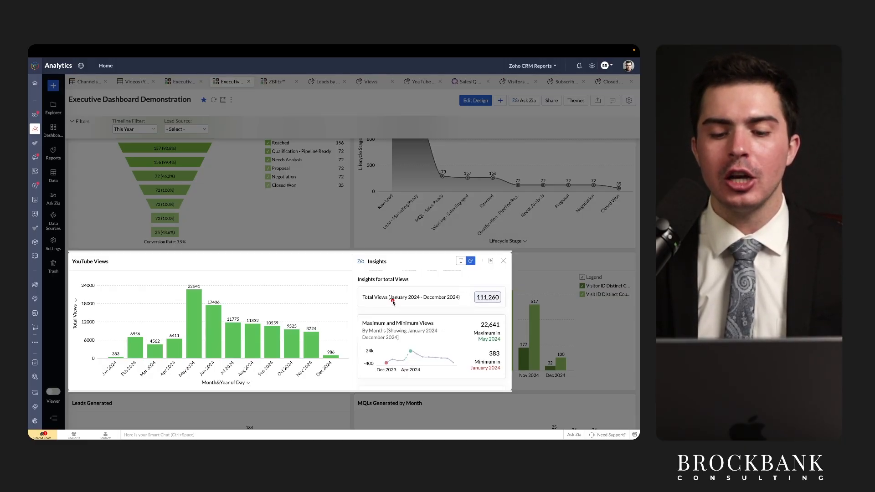
drag(471, 303, 495, 303)
scroll(488, 321, down, 1)
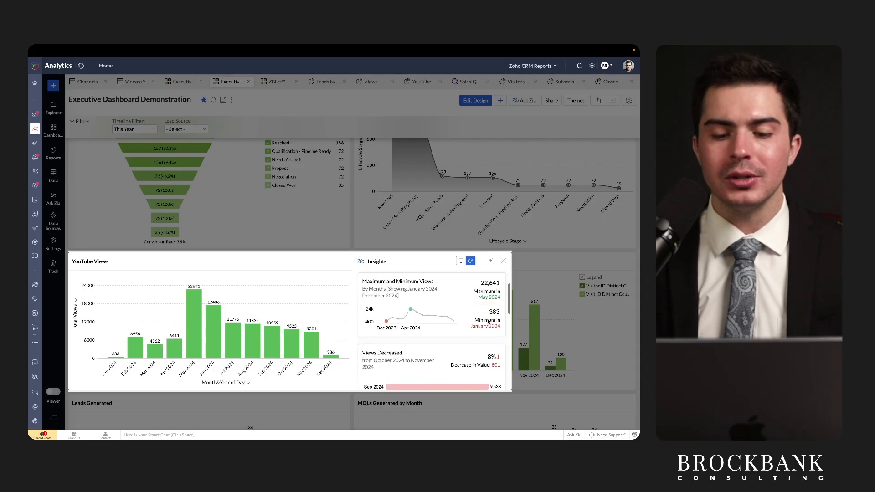
drag(361, 287, 430, 288)
scroll(410, 292, down, 2)
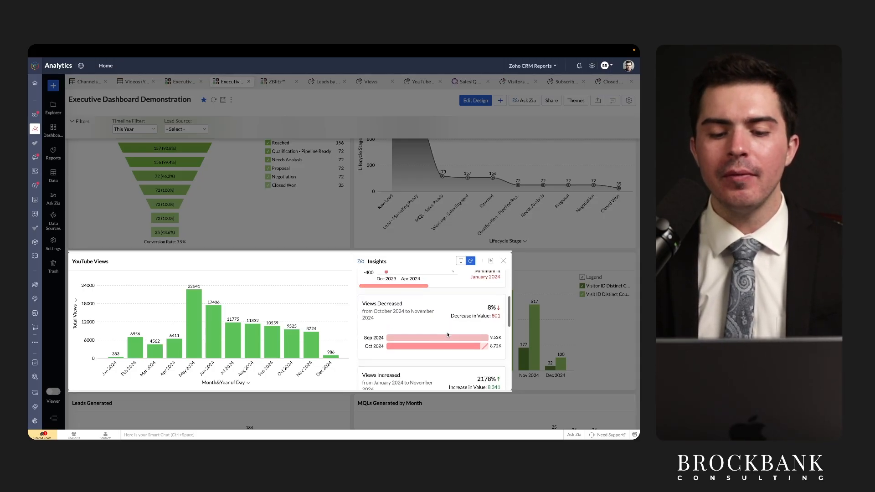
drag(357, 292, 411, 287)
scroll(403, 294, down, 3)
scroll(437, 345, down, 1)
scroll(436, 345, down, 1)
mouse_move(357, 292)
mouse_down()
mouse_move(441, 292)
mouse_move(415, 302)
mouse_up()
scroll(433, 341, down, 2)
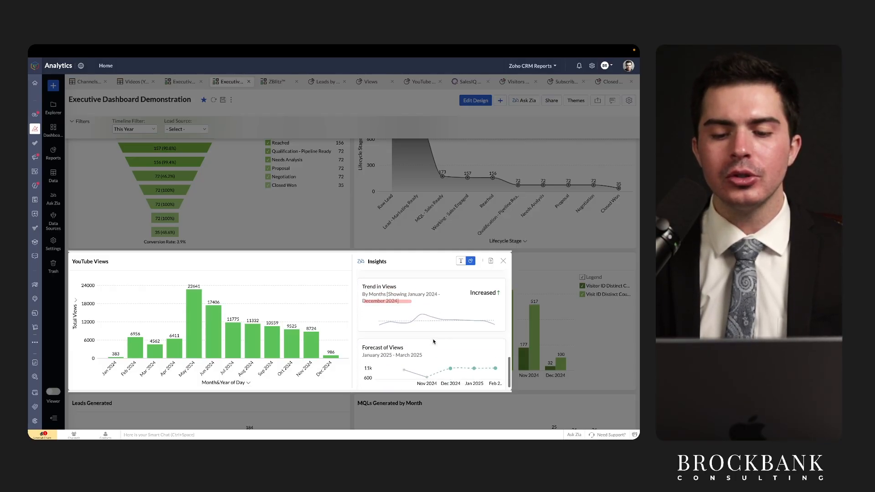
scroll(434, 342, up, 6)
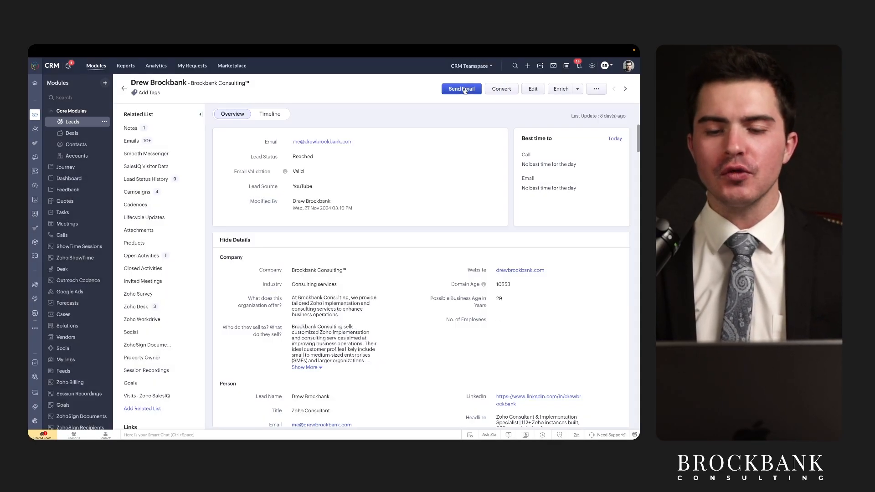
Step: In Zoho CRM, start an email to the open lead, review the Smart Prompt's content options and choose Open Prompt
click(462, 89)
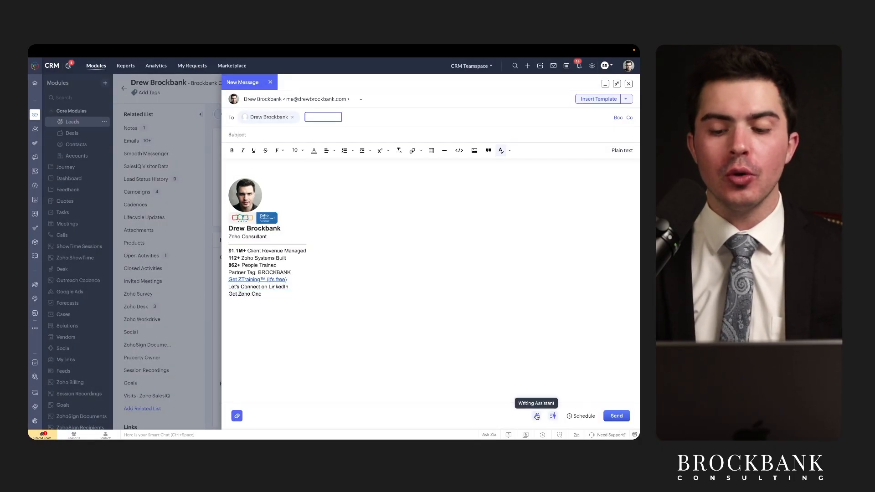
click(552, 417)
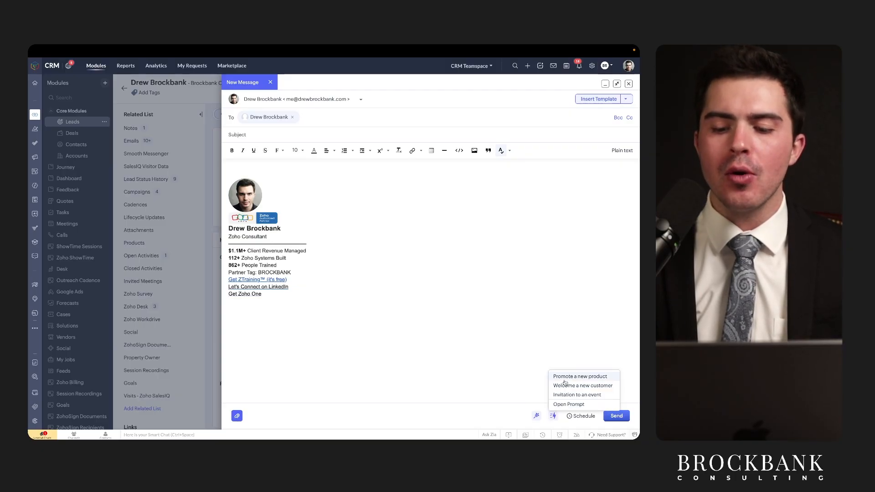
drag(555, 382, 610, 390)
drag(554, 400, 607, 400)
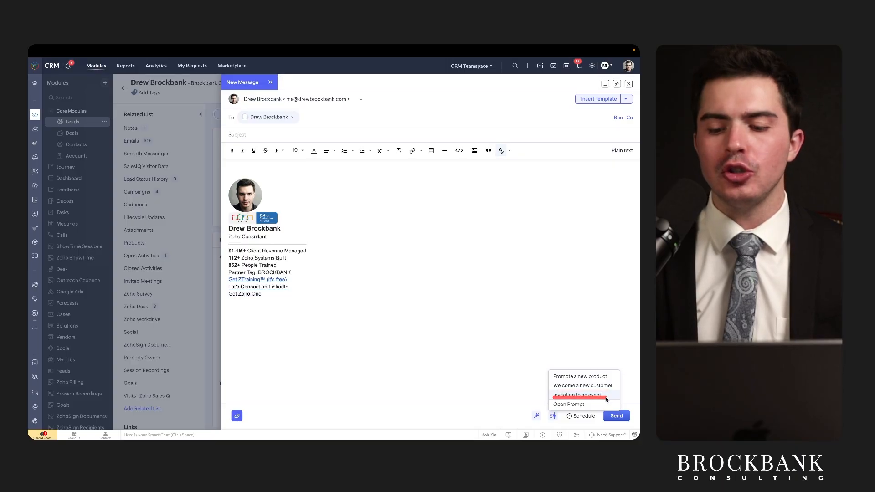
drag(553, 408, 592, 410)
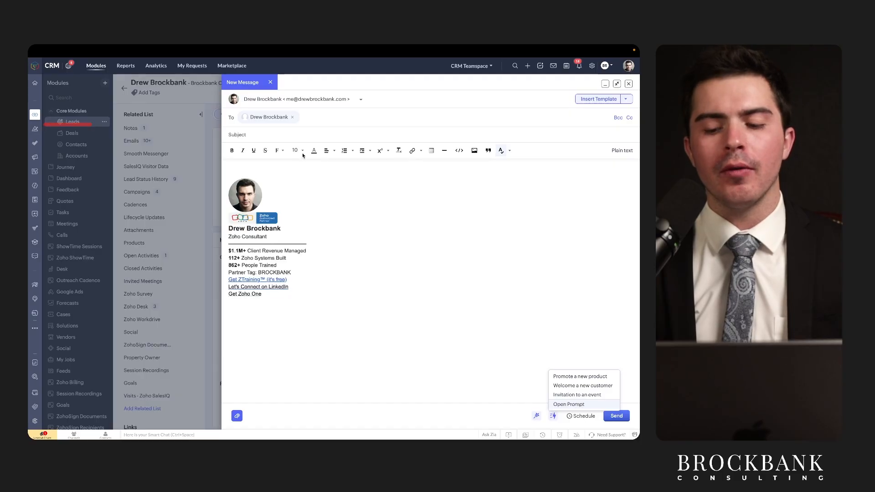
drag(555, 390, 608, 390)
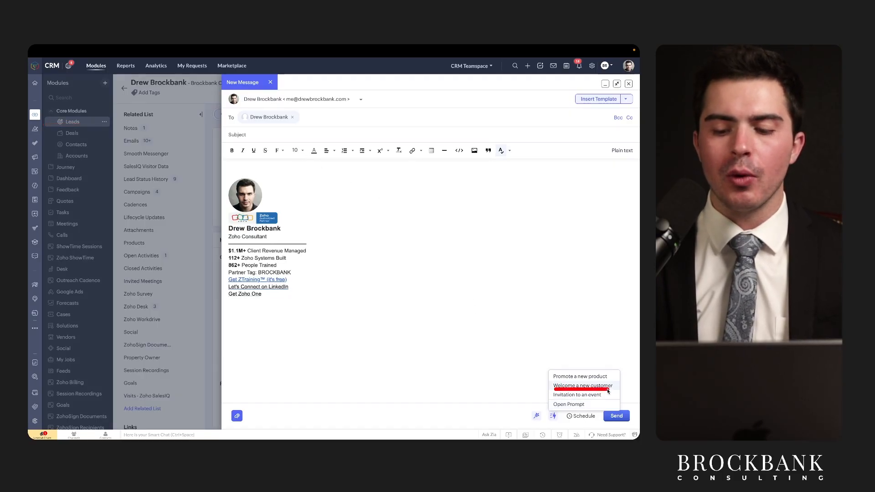
drag(553, 409, 590, 408)
click(568, 404)
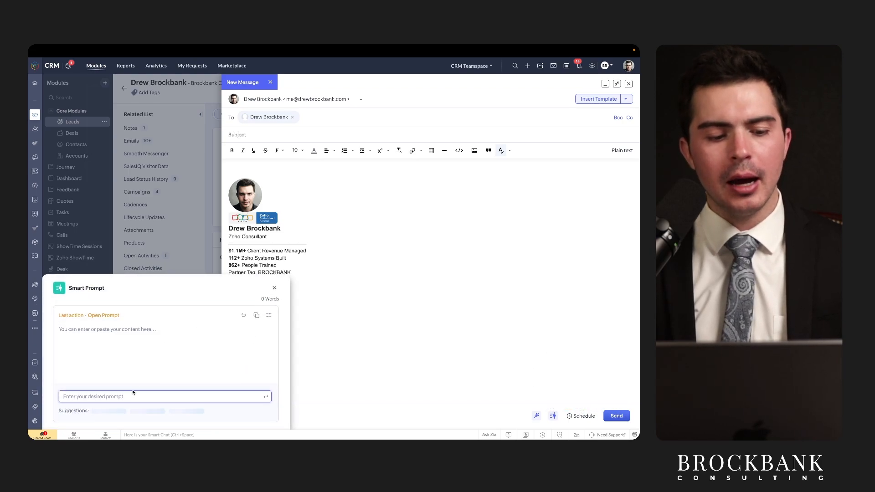
Step: Submit the prompt "I'm writing an email to this customer regarding a discovery meeting to further explore this prospects needs. Write it for me include my booking link."
text(I'm)
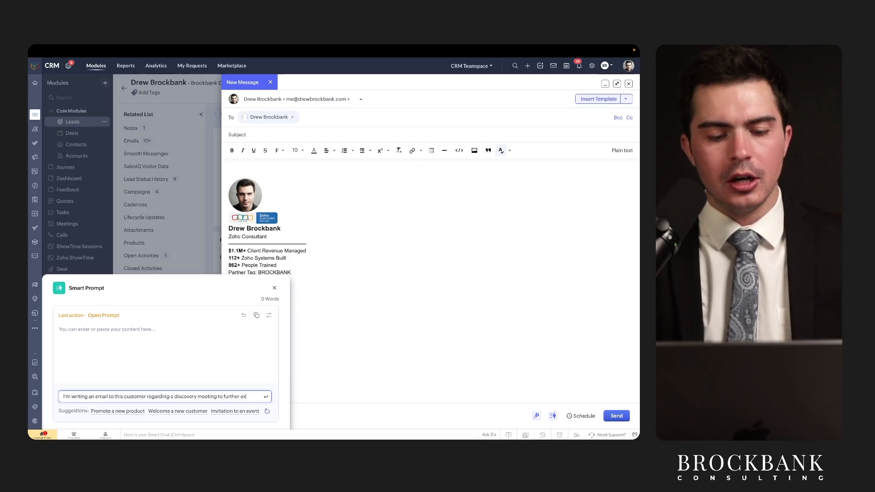
text(this)
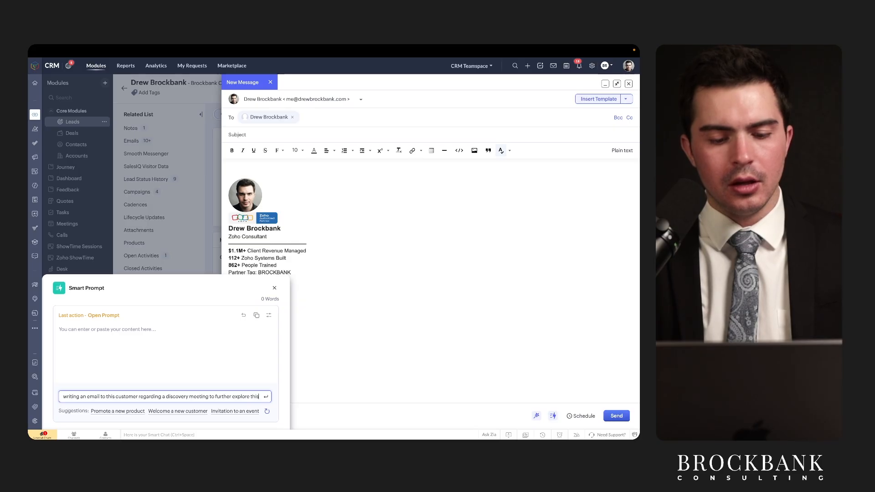
text( prospects need)
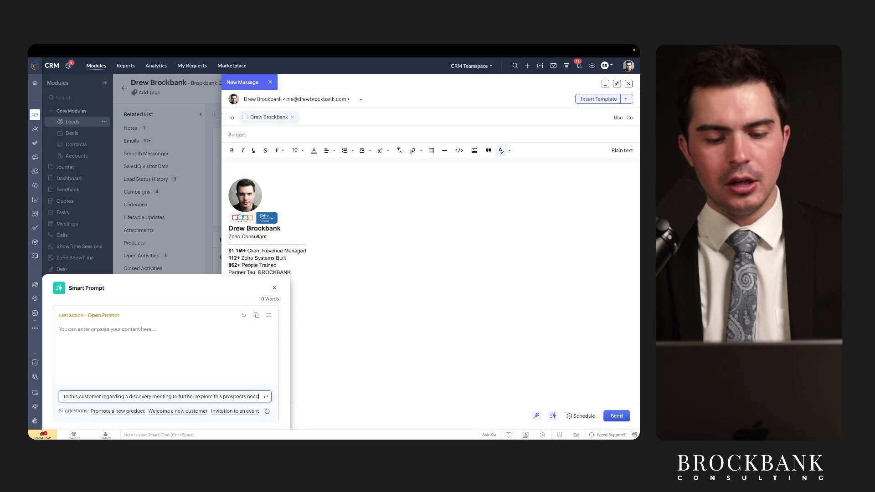
text(s. W)
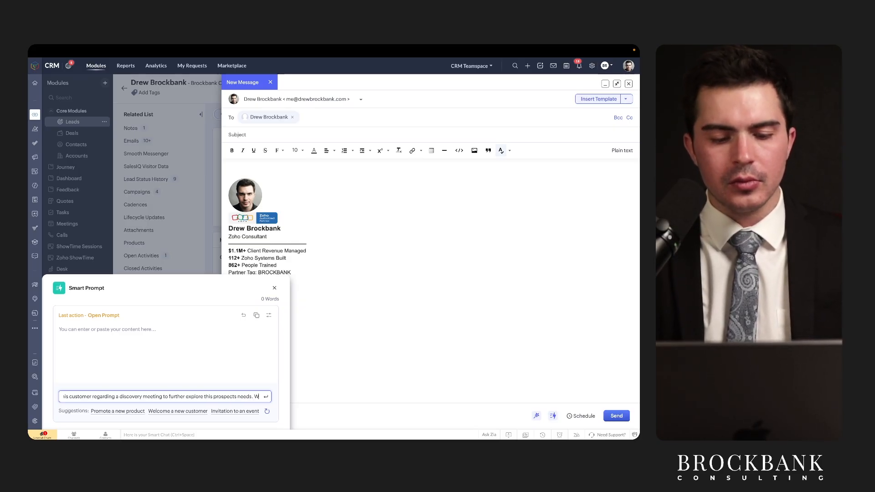
text(rite it for me i)
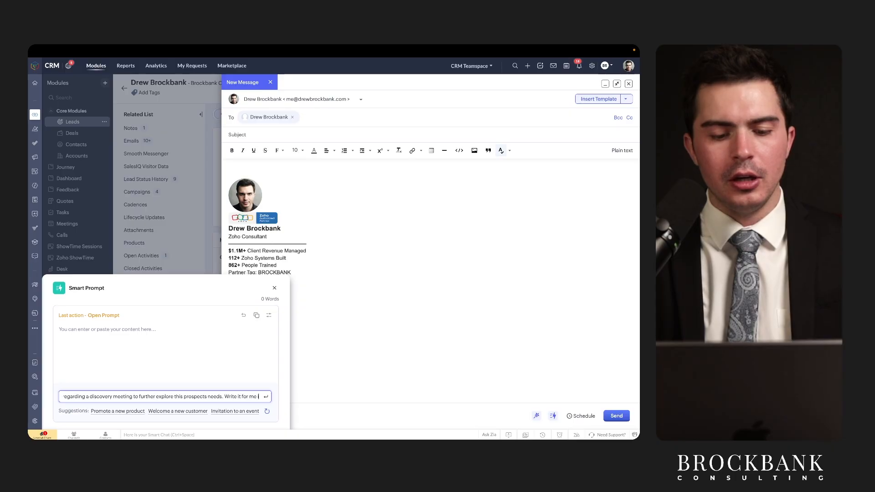
text(n a)
key(BackSpace)
key(BackSpace)
key(BackSpace)
key(BackSpace)
key(BackSpace)
text(in )
text(clud)
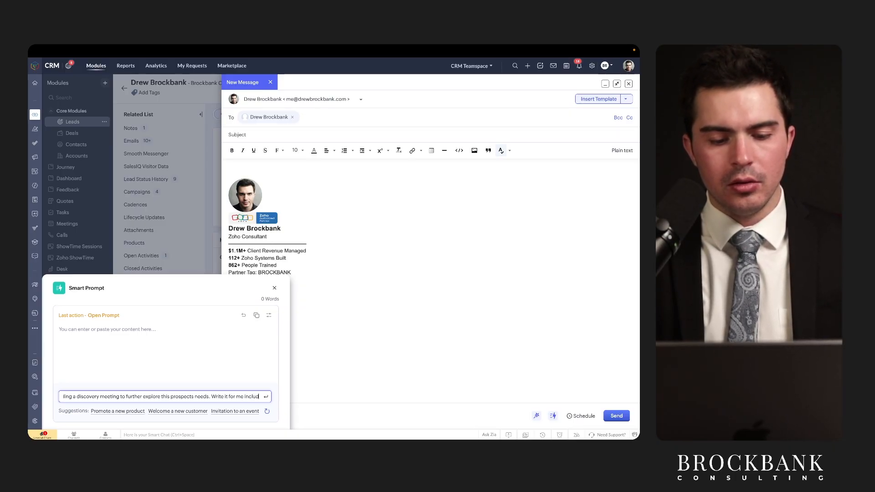
text(e my b)
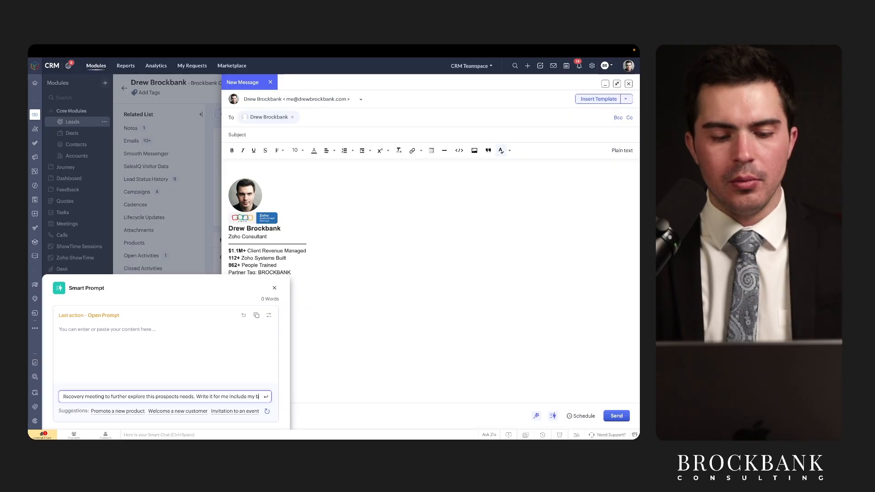
text(ooking link.)
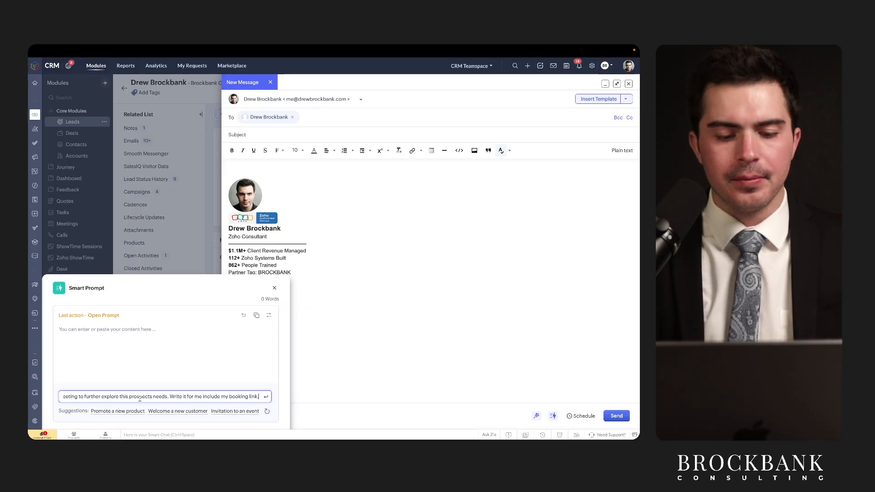
click(265, 397)
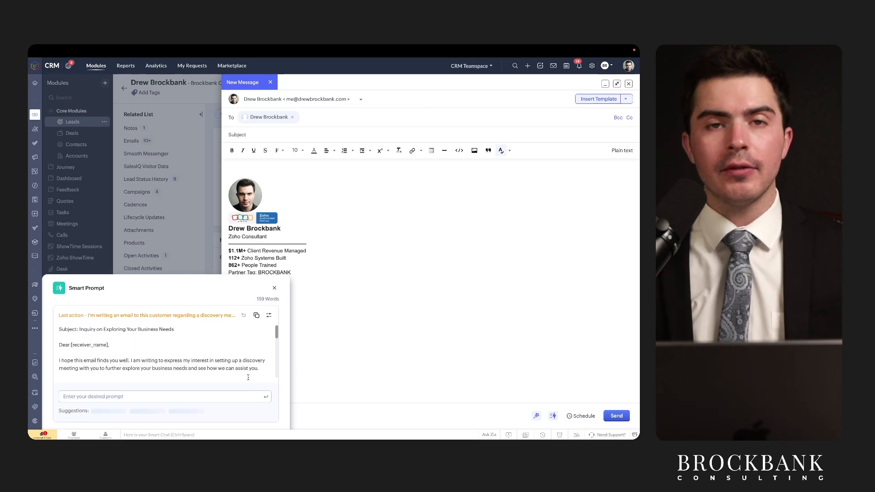
Step: Read through the generated email draft, checking the greeting, meeting request, booking link placeholder and closing
scroll(230, 363, down, 1)
scroll(229, 363, up, 1)
scroll(229, 364, down, 3)
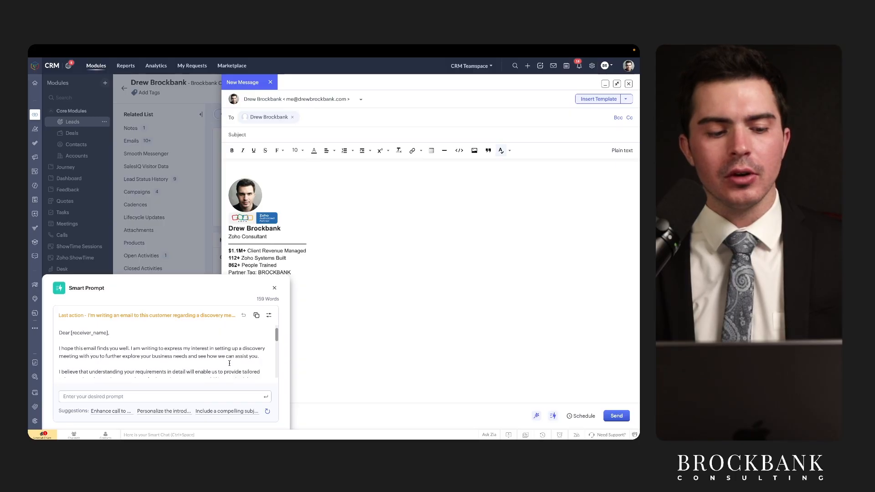
scroll(229, 364, down, 5)
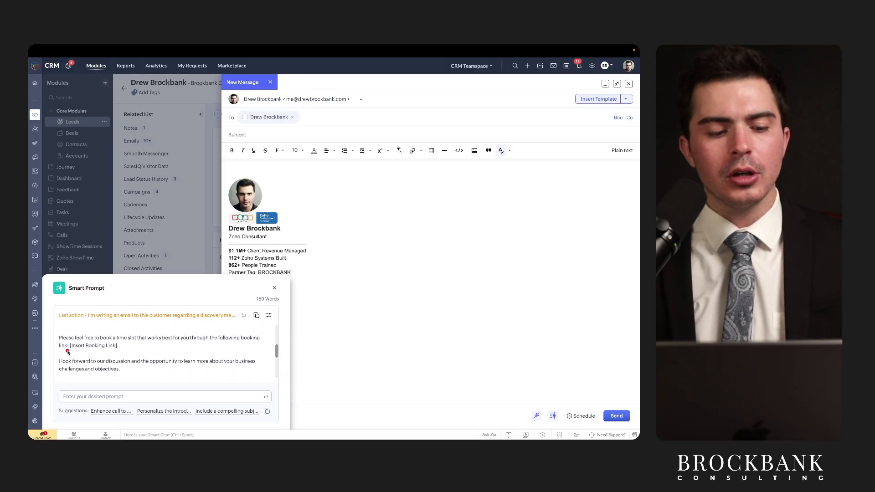
scroll(153, 363, down, 1)
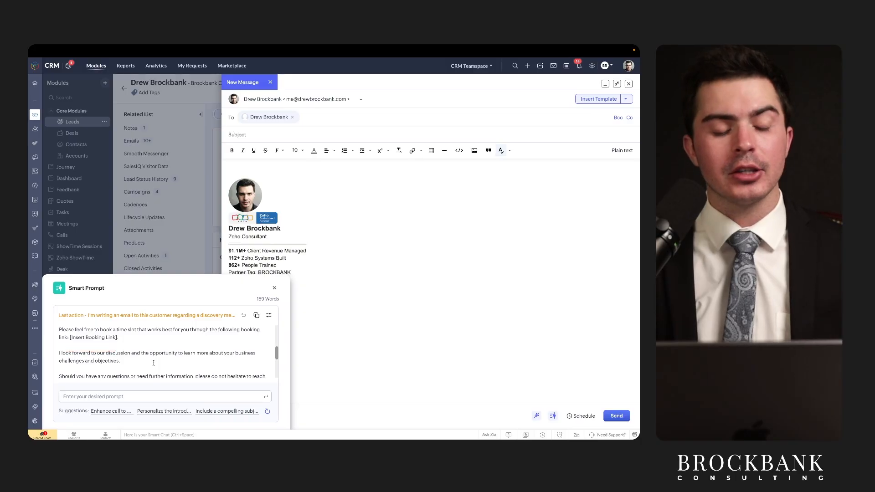
scroll(141, 359, down, 4)
scroll(129, 356, down, 4)
drag(128, 367, 77, 298)
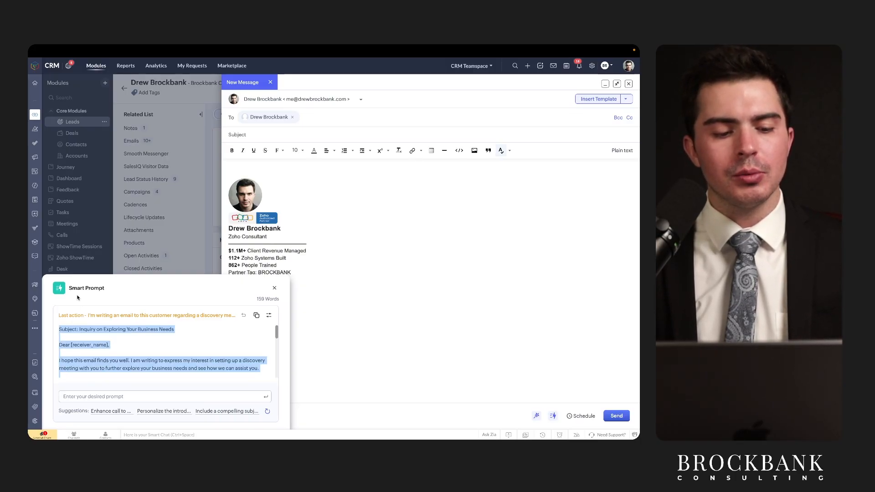
click(253, 337)
Step: Regenerate the email draft with its text length set to Short
click(269, 315)
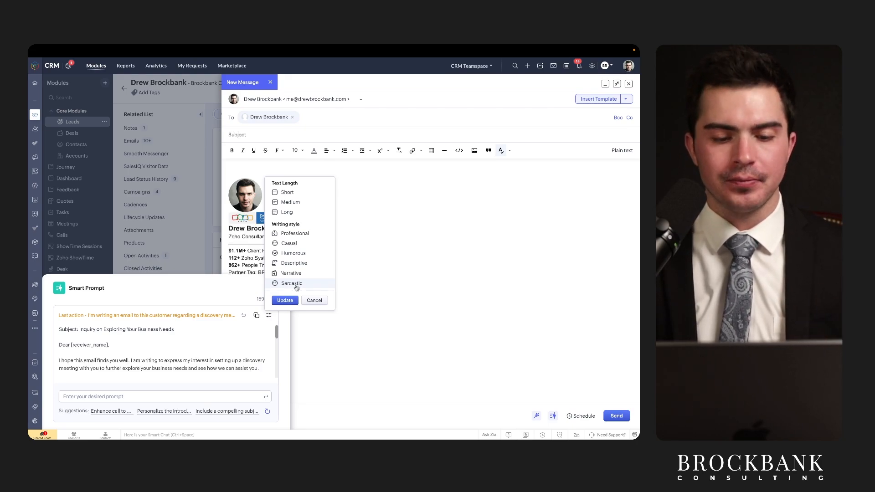
click(287, 193)
click(284, 300)
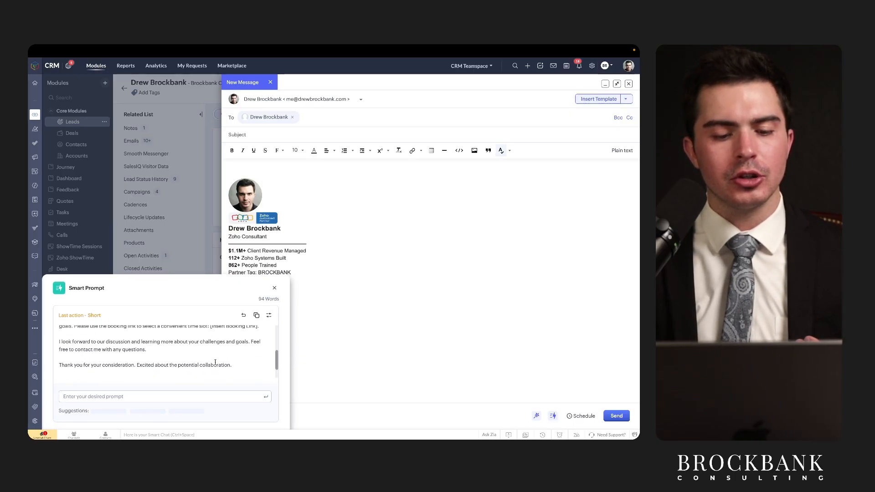
Step: Copy the shortened draft into the email body above the signature and close Smart Prompt
click(257, 316)
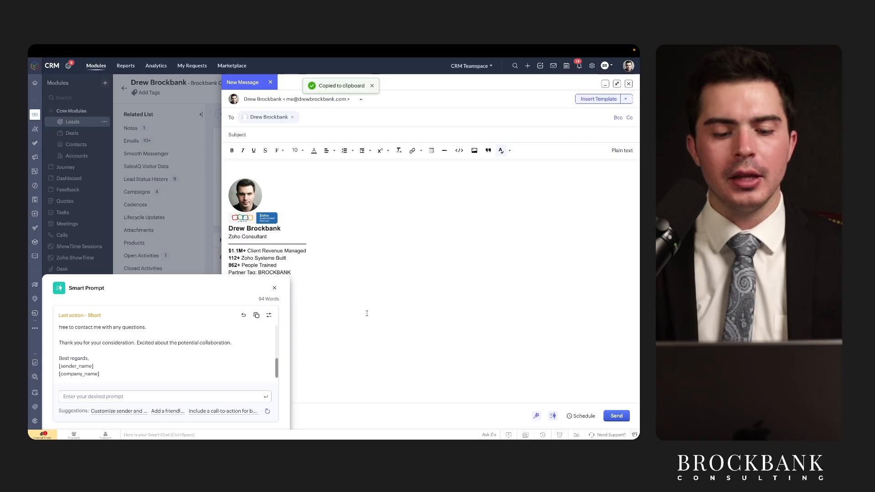
click(385, 308)
click(293, 169)
key(ctrl+v)
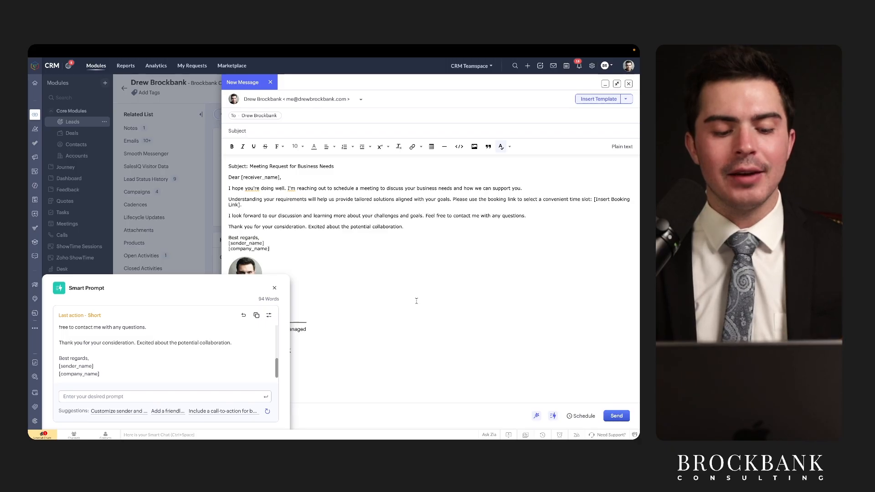
click(275, 287)
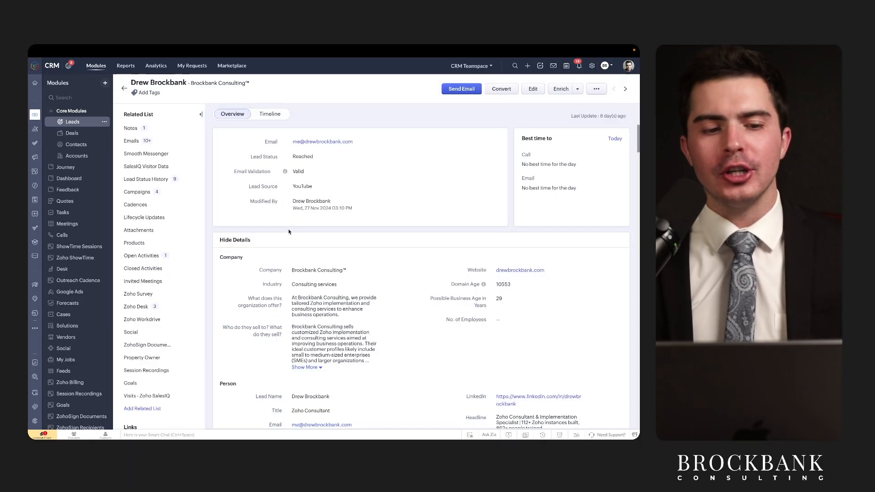
Step: Start a new note on the lead and open a free-form Smart Prompt for it
click(133, 128)
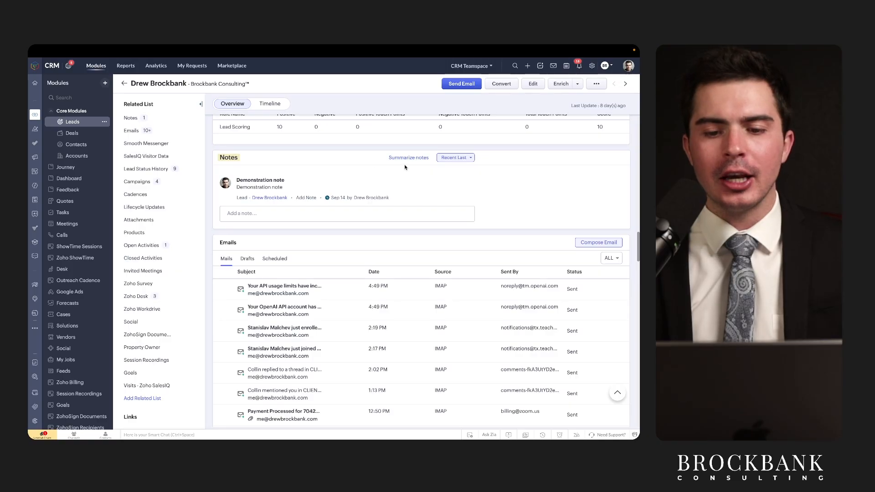
click(381, 212)
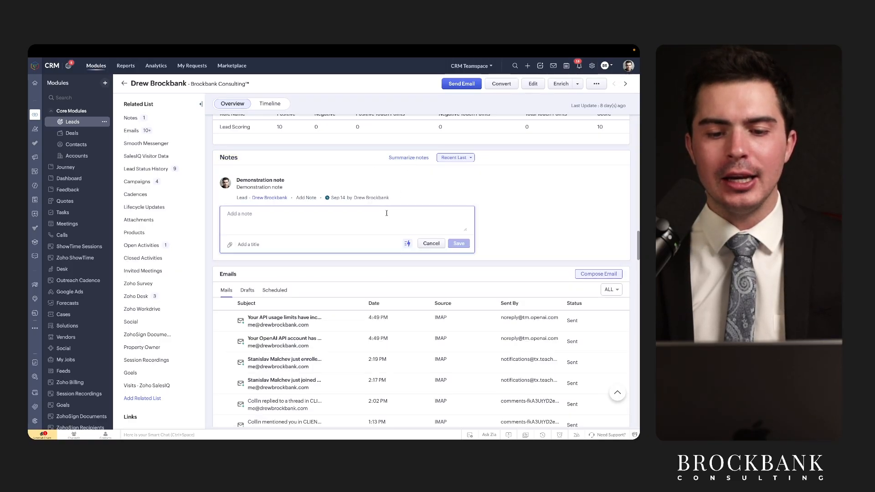
click(407, 244)
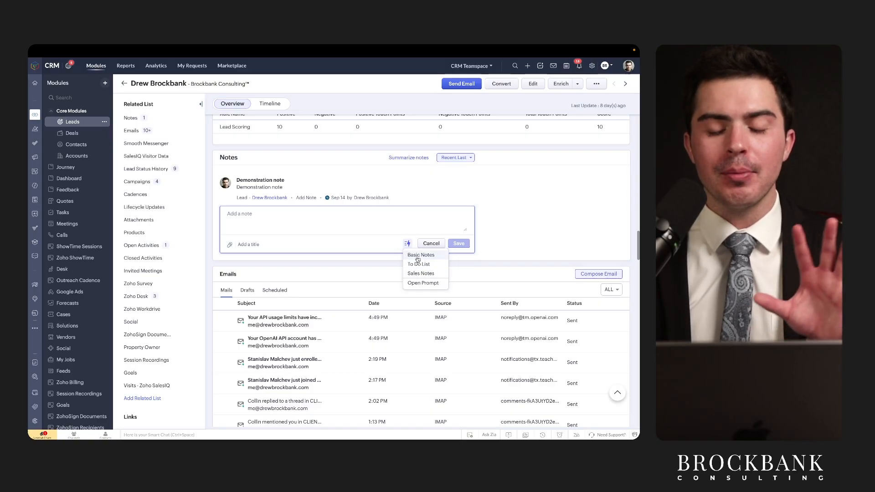
click(417, 282)
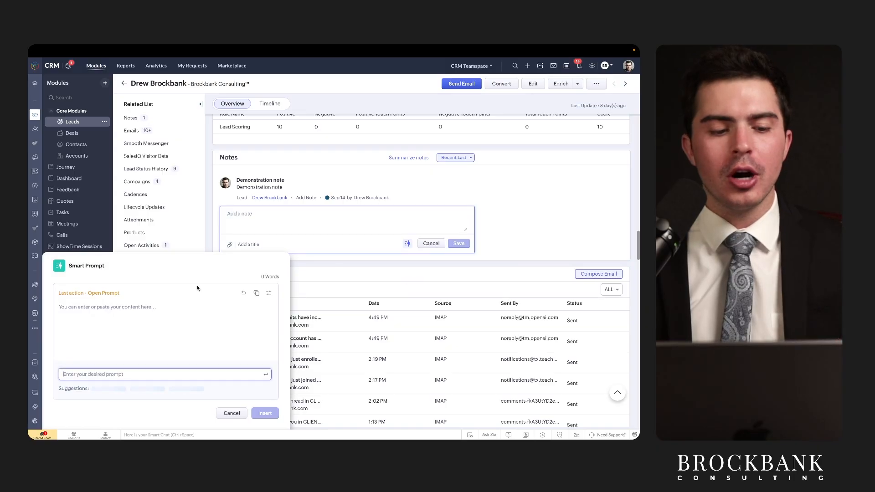
Step: Submit the prompt "I had a meeting with this prospect and we discussed pricing, timeline, and details for a Zoho implementation project."
click(133, 374)
text(I had a meeting wit)
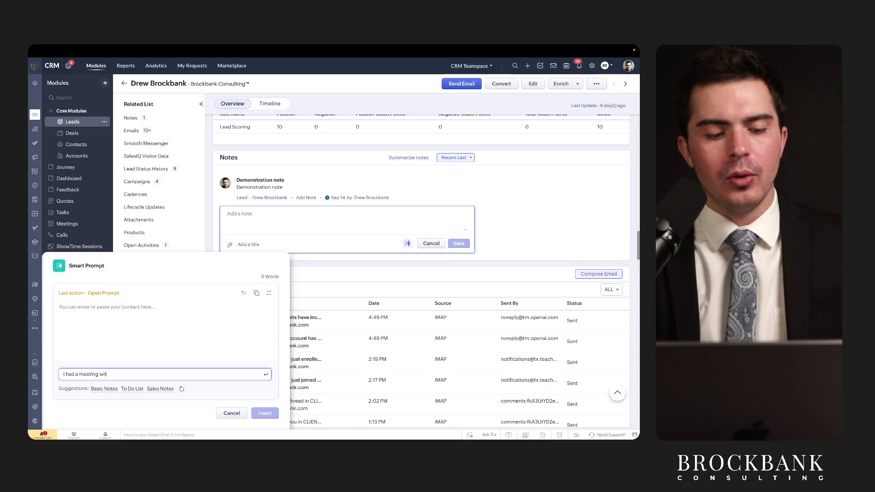
text(prop)
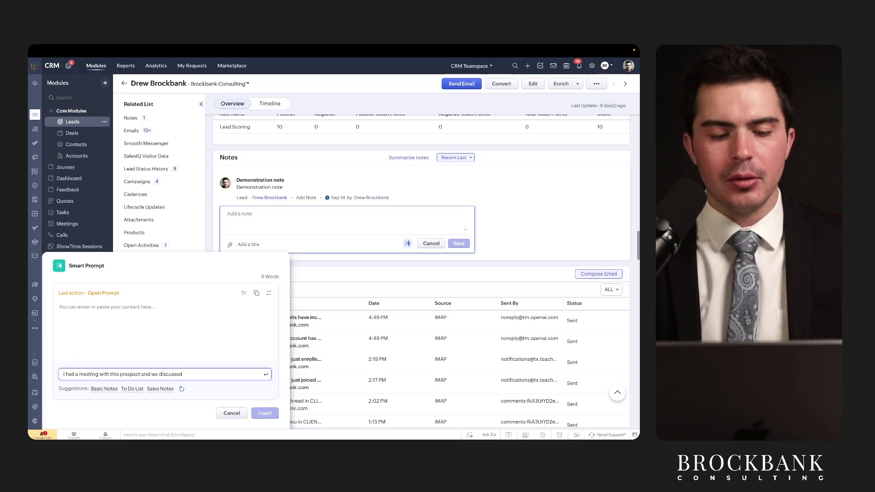
text(, timeline, and)
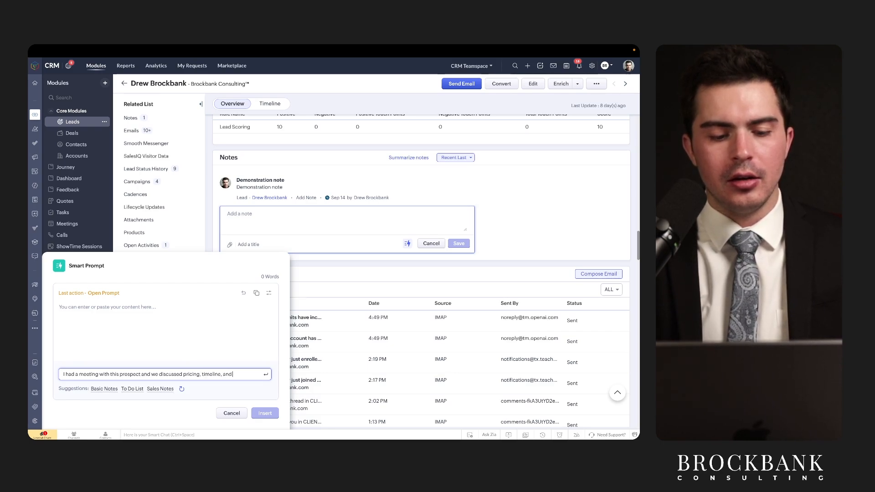
text( details for a Zoho implementation)
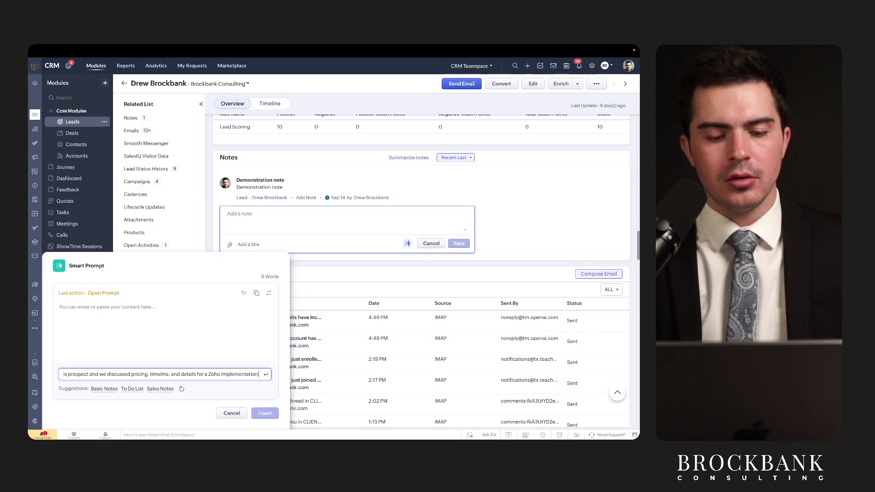
text( project.)
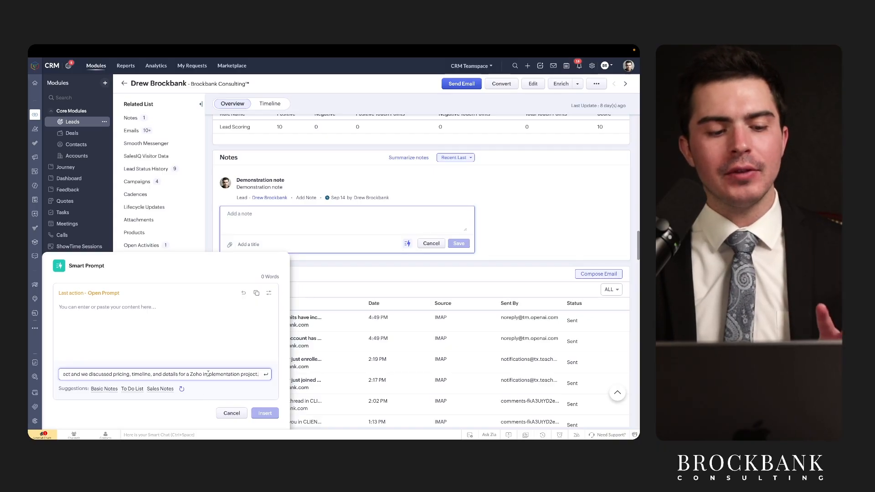
click(266, 373)
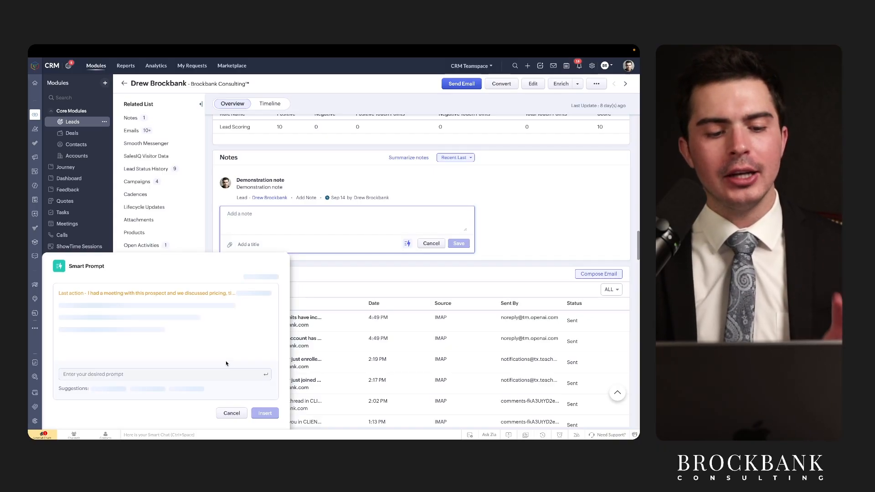
Step: Copy the generated meeting notes into the new note, close Smart Prompt and check the attendee placeholders
scroll(203, 339, down, 1)
scroll(203, 339, down, 2)
scroll(203, 339, up, 3)
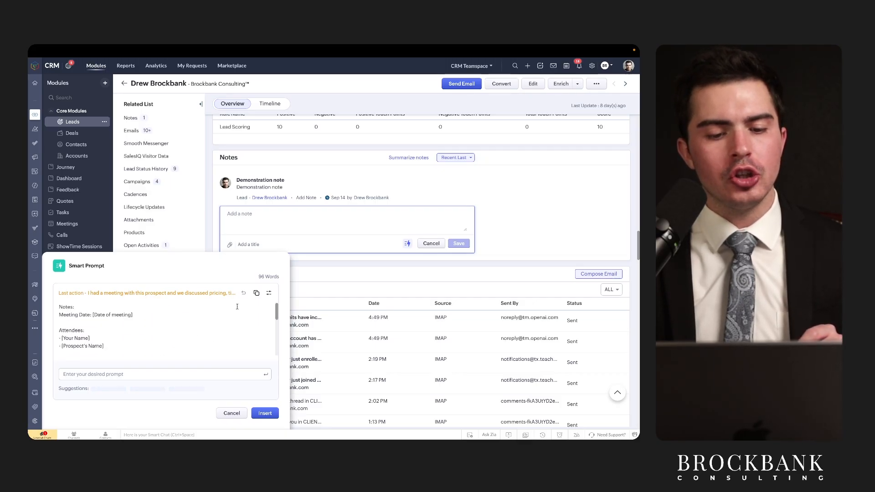
click(256, 293)
key(ctrl+v)
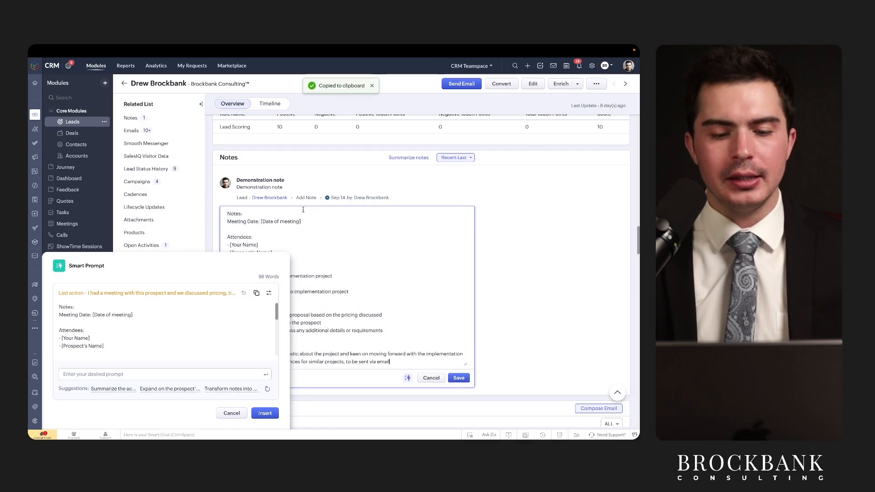
click(231, 413)
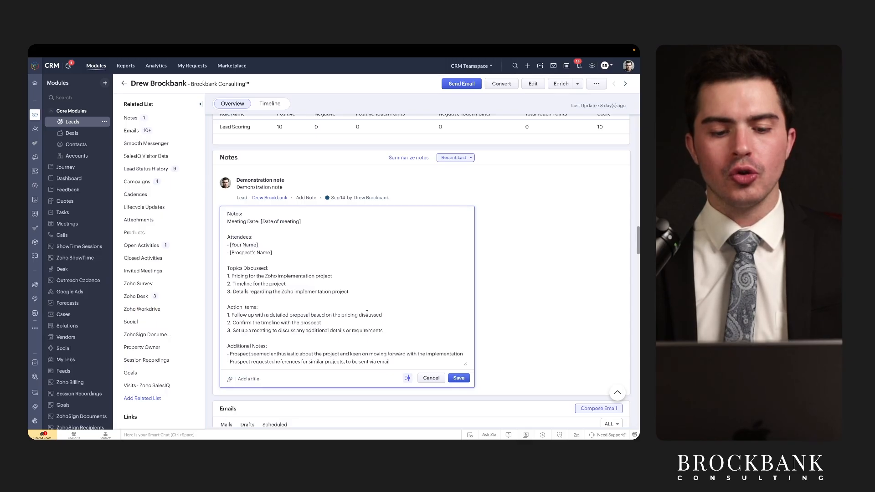
scroll(367, 313, down, 1)
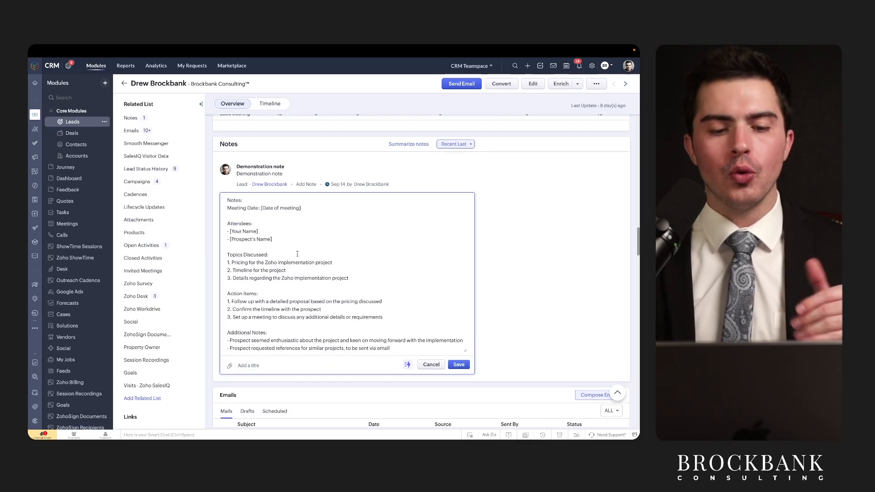
drag(286, 241, 224, 234)
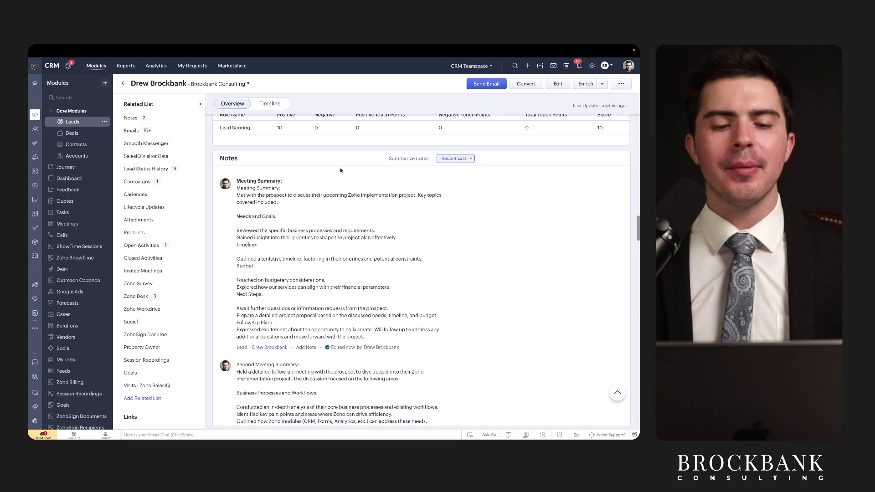
Step: Look over the lead's two meeting notes, summarize them with Zia and read the Last Note Summary
scroll(353, 216, down, 1)
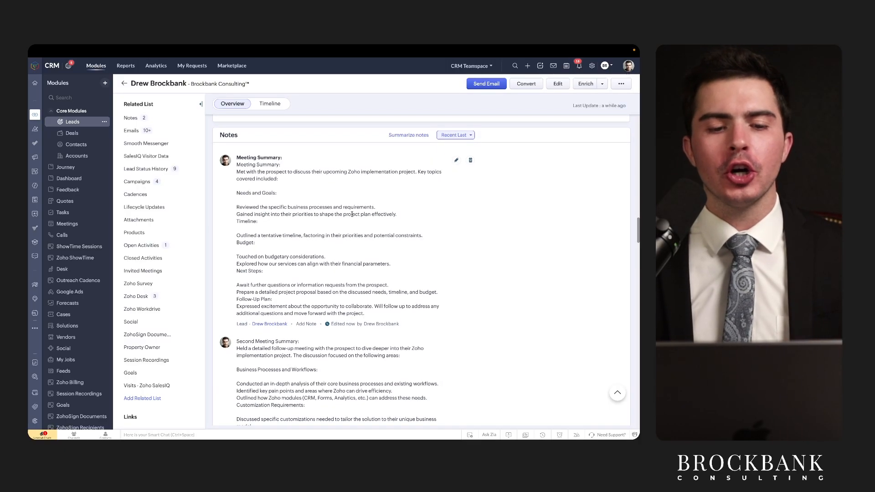
scroll(353, 215, down, 1)
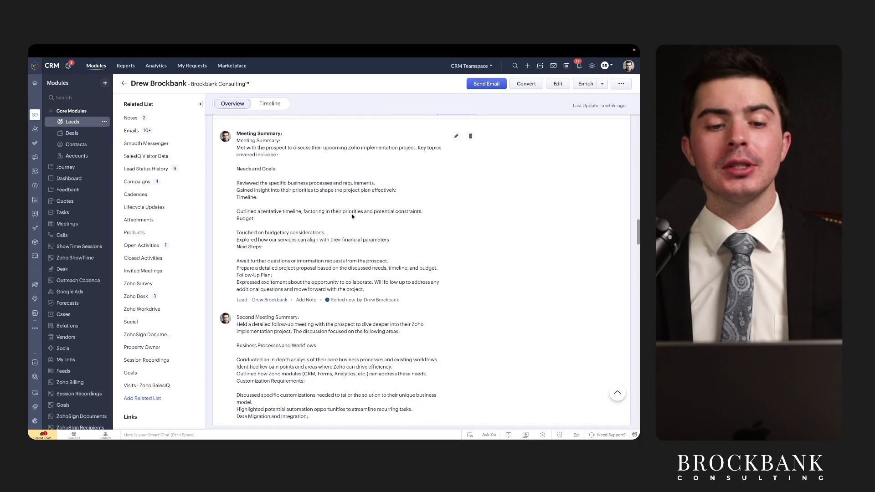
scroll(352, 216, down, 1)
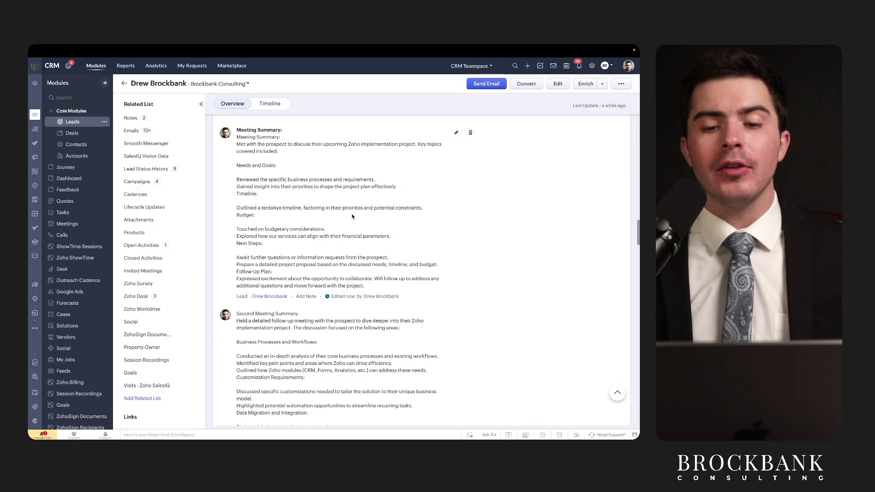
scroll(352, 216, up, 1)
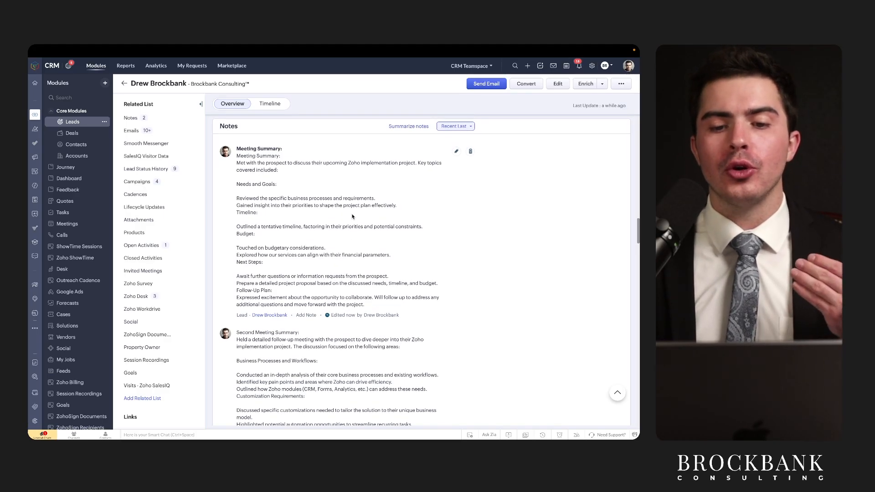
click(418, 127)
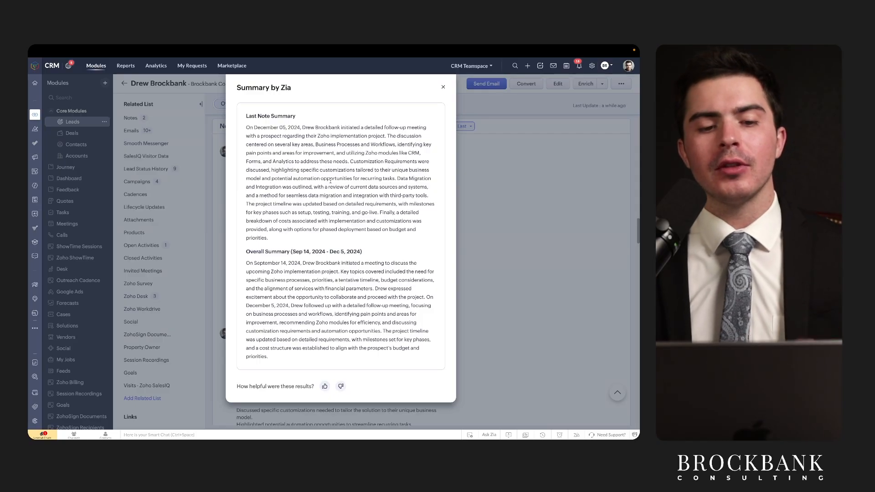
drag(251, 132, 343, 133)
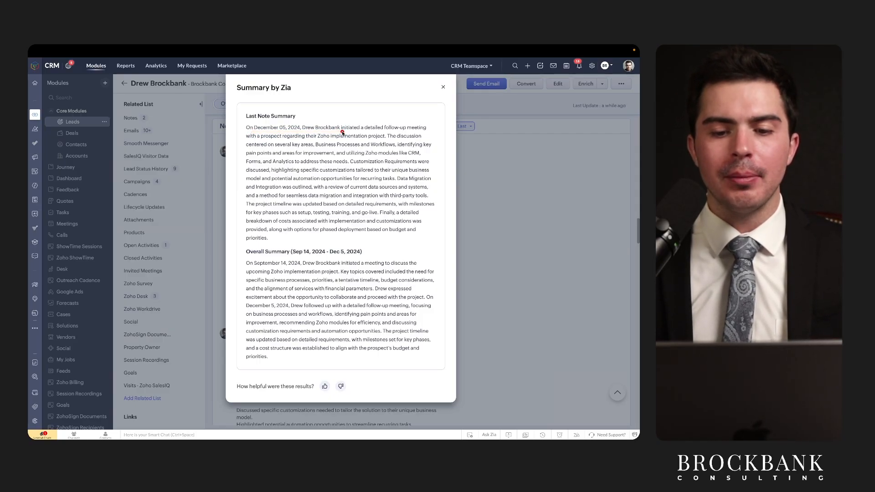
drag(244, 142, 420, 140)
drag(240, 149, 396, 150)
drag(241, 158, 348, 158)
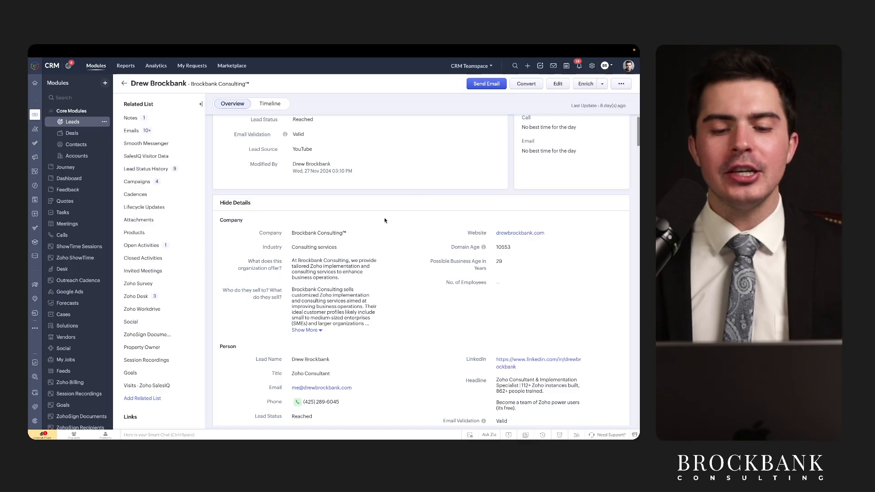
Step: Examine the Smart Prompt options offered for the lead's Company and Website fields without running one
mouse_move(374, 236)
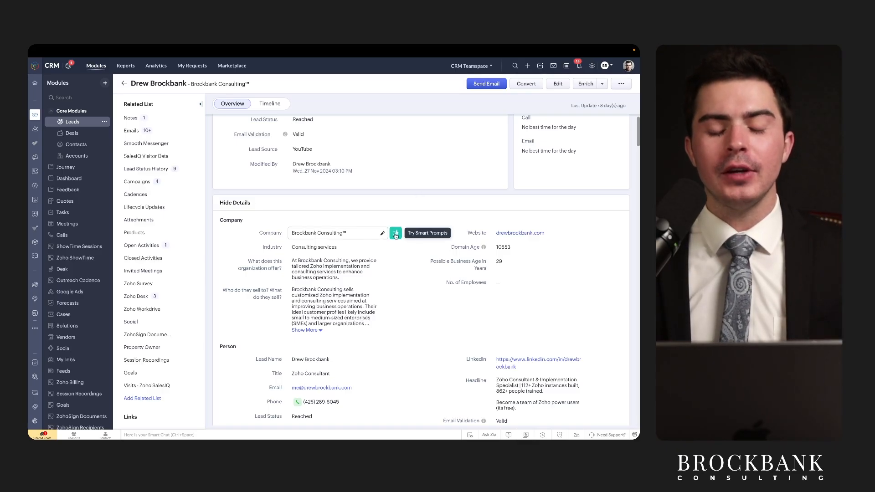
click(395, 234)
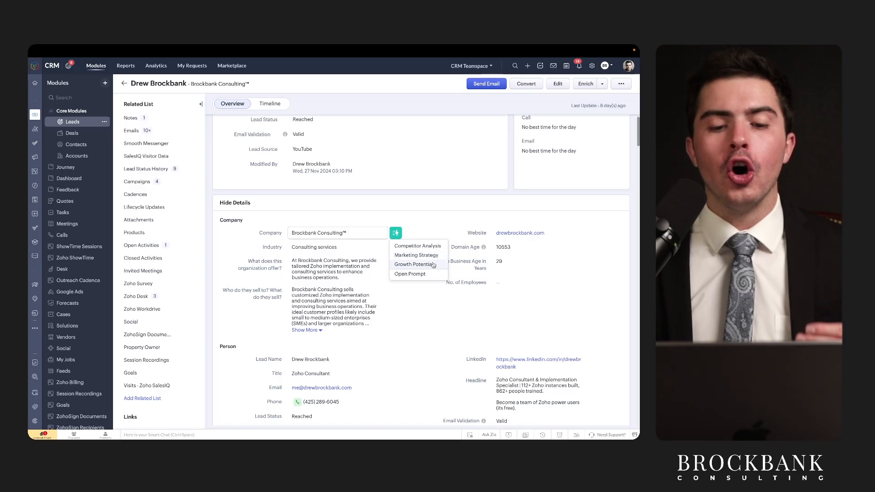
drag(248, 240, 314, 240)
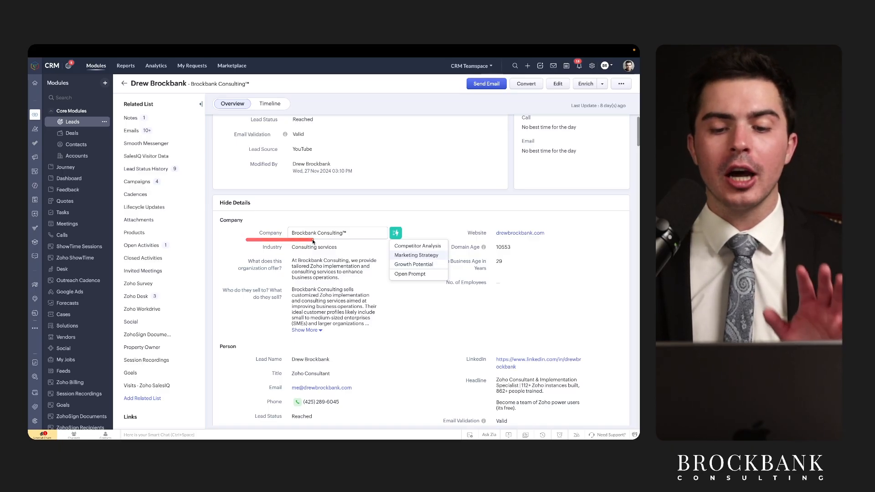
click(483, 222)
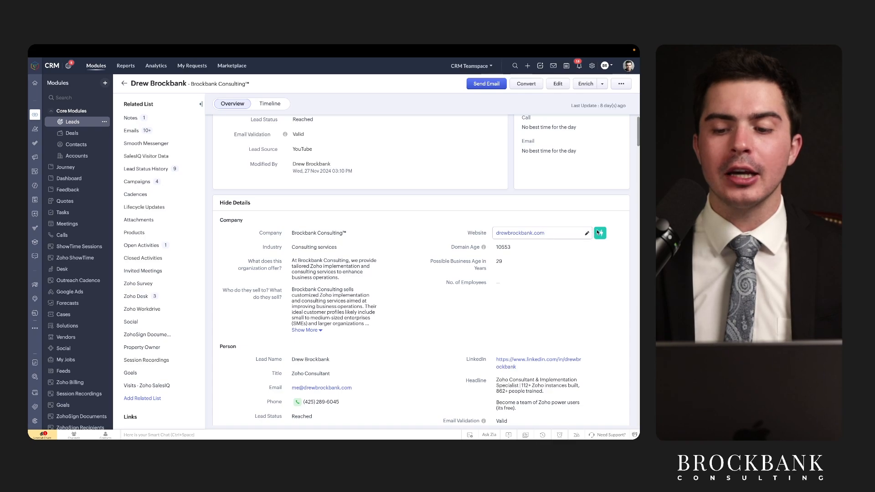
click(599, 233)
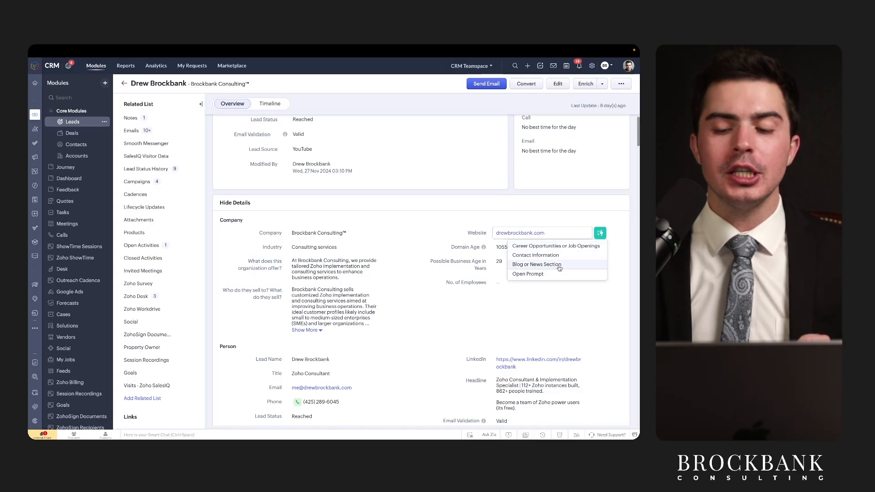
click(496, 218)
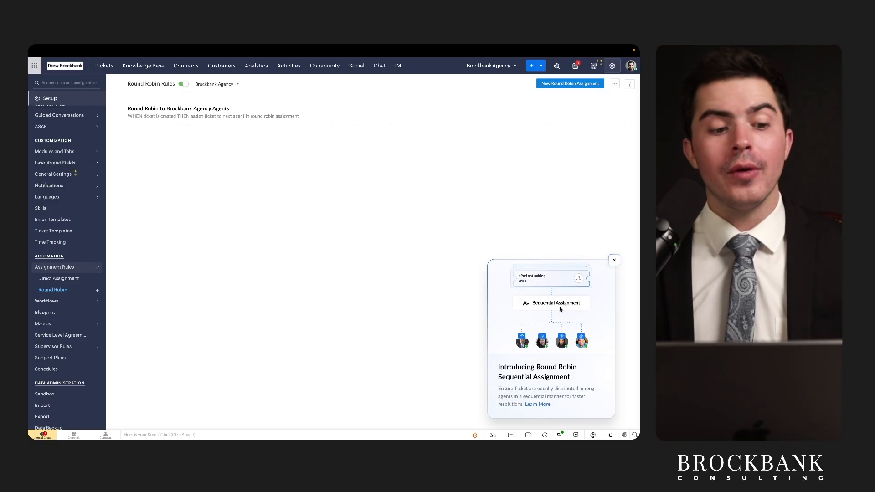
Step: In Zoho Desk, open the "Round Robin to Brockbank Agency Agents" rule and review its assigned agent, dismissing the sequential assignment notice
mouse_move(41, 295)
mouse_down()
mouse_move(78, 295)
mouse_move(92, 283)
mouse_up()
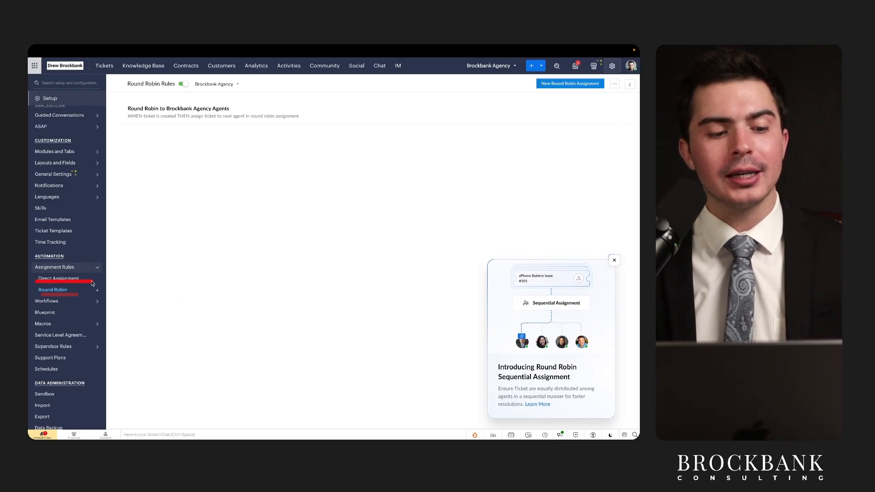
drag(36, 294, 102, 295)
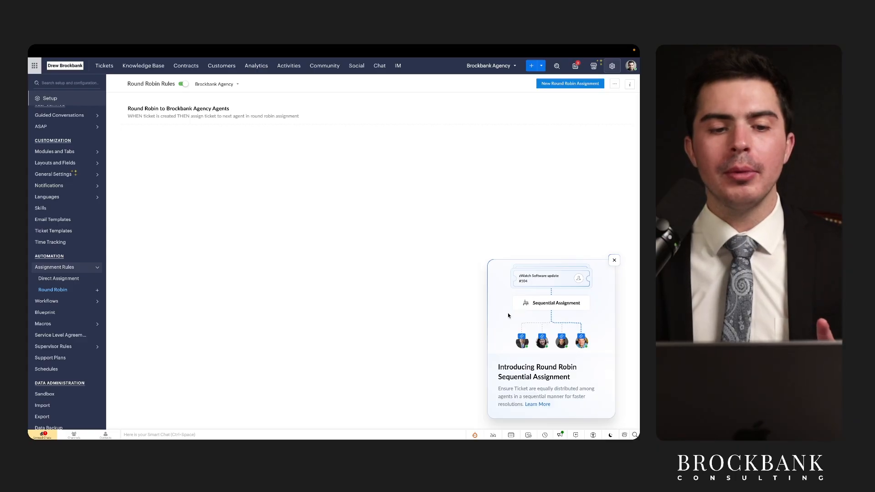
click(240, 115)
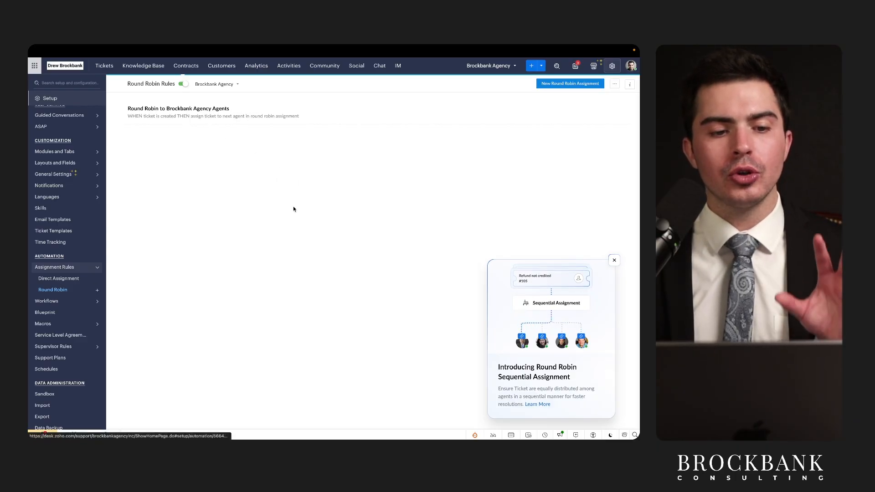
click(614, 260)
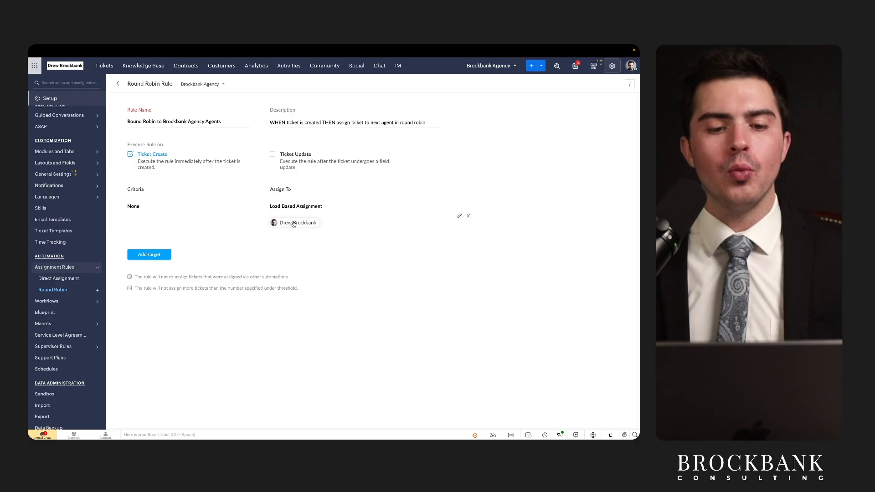
drag(276, 230, 325, 232)
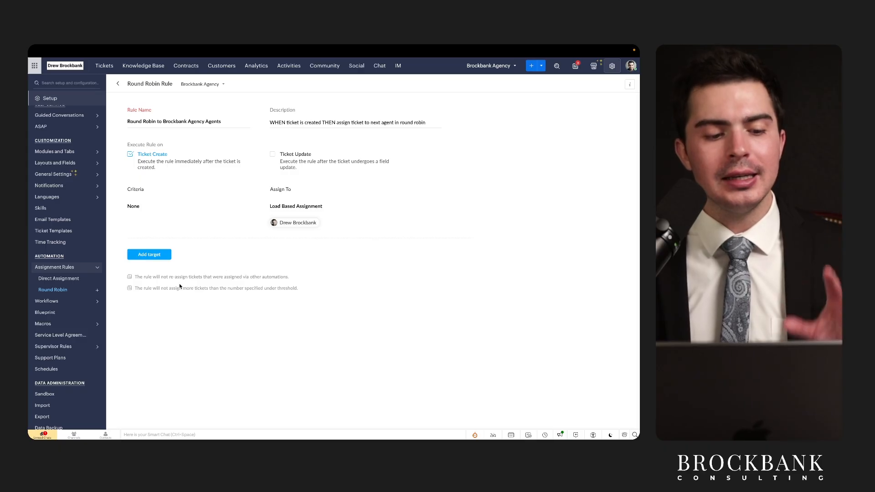
Step: Open the direct assignment rule "Assign All Created Tickets" to review its settings
click(57, 279)
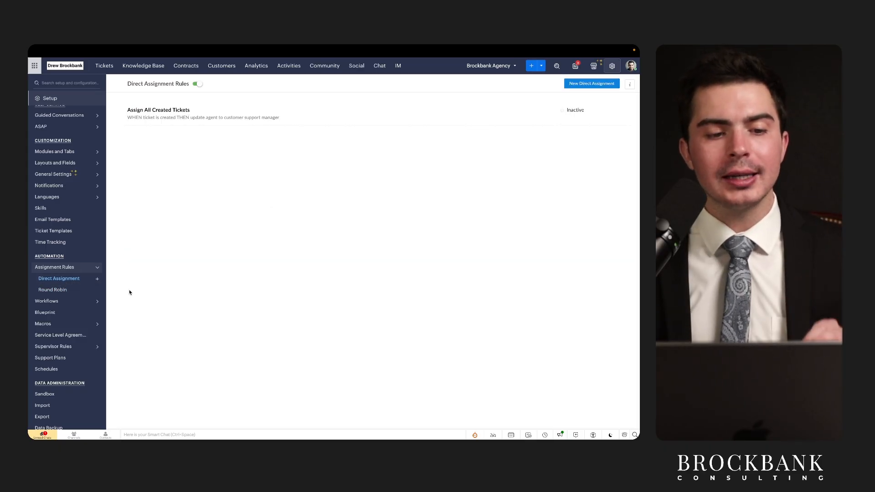
click(171, 110)
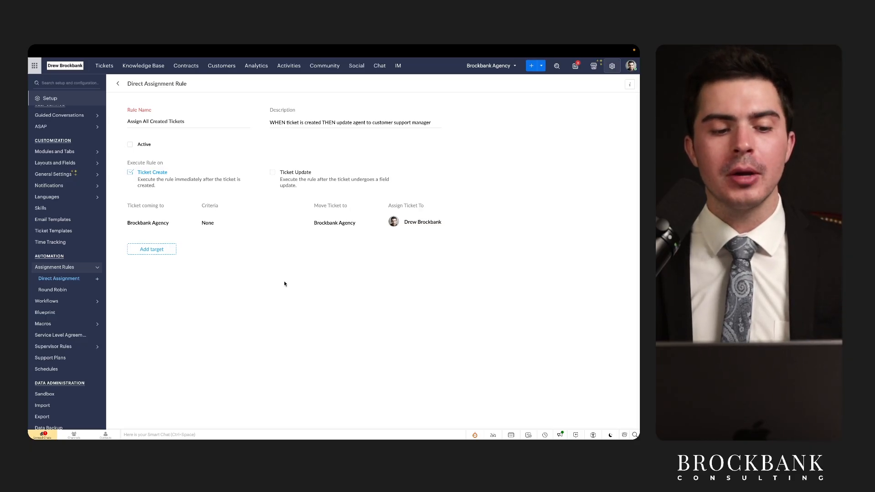
Step: Start a new active direct assignment rule named "Skill Based Assignment" that runs on ticket creation, and begin adding a target
click(64, 278)
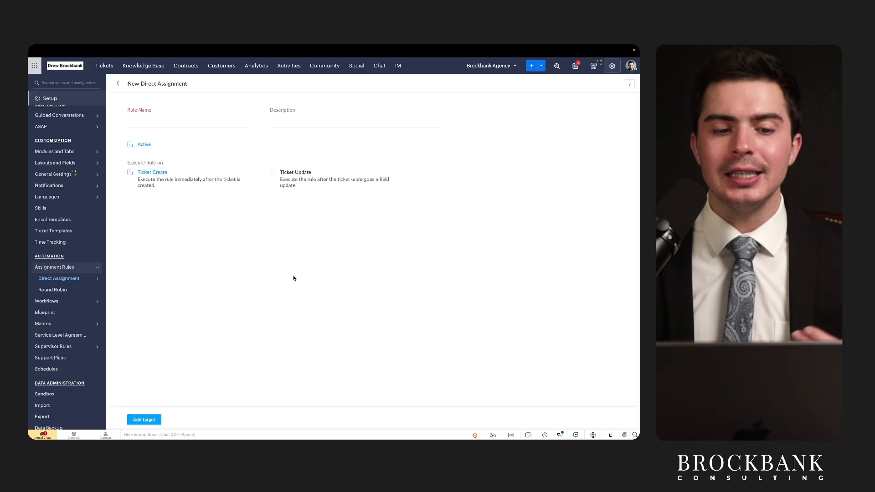
click(192, 123)
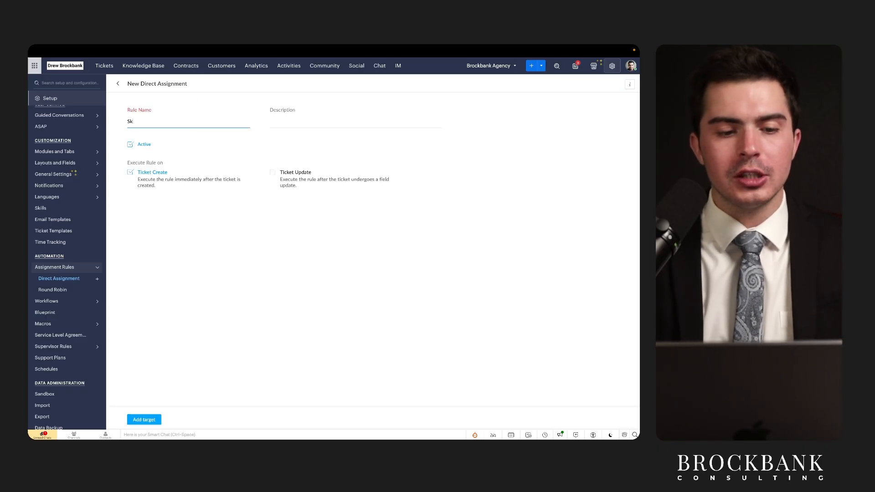
text(Skill Based Assignment)
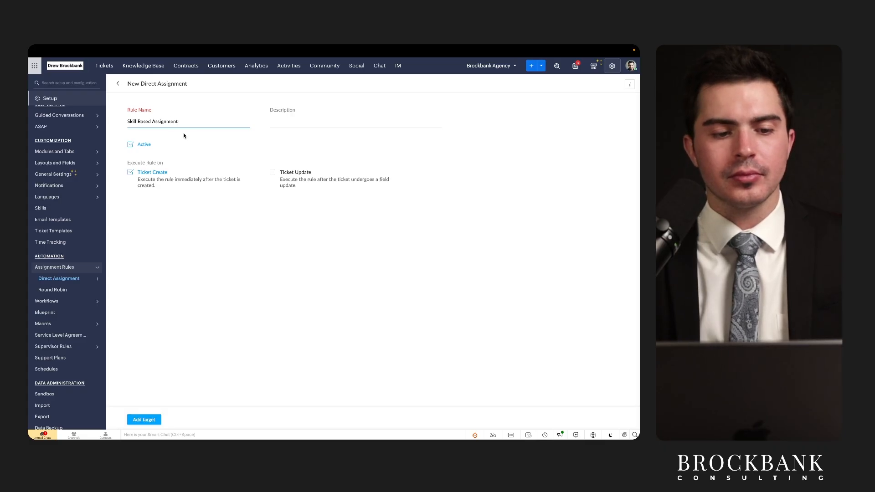
click(186, 149)
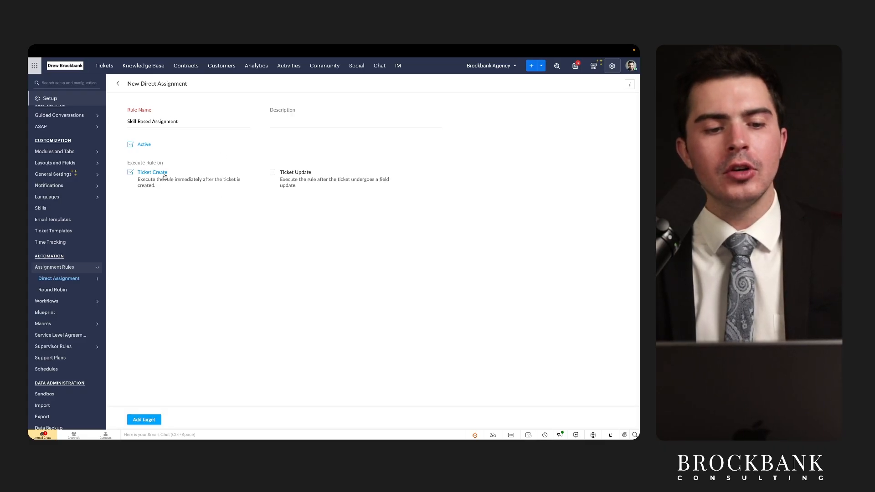
click(150, 419)
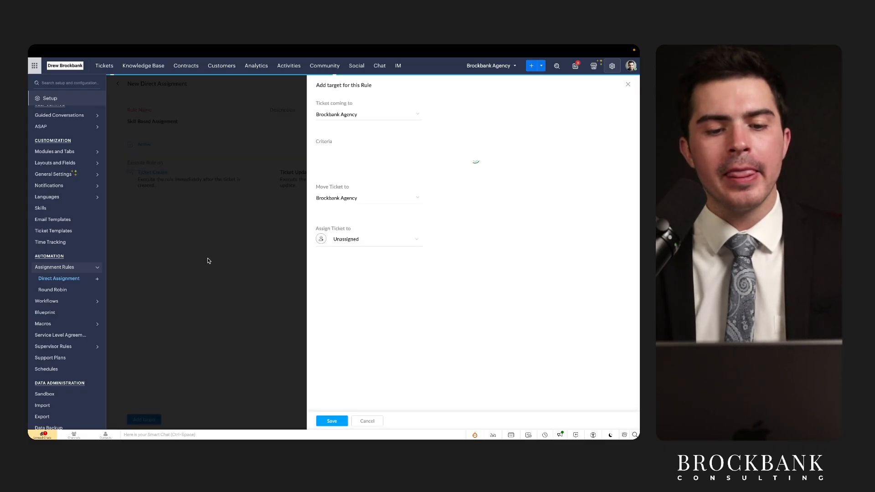
Step: Draft the target's criterion as Skills "contain all of", inspect the agents available for assignment, and cancel the target
click(347, 159)
text(skill)
click(356, 204)
click(442, 163)
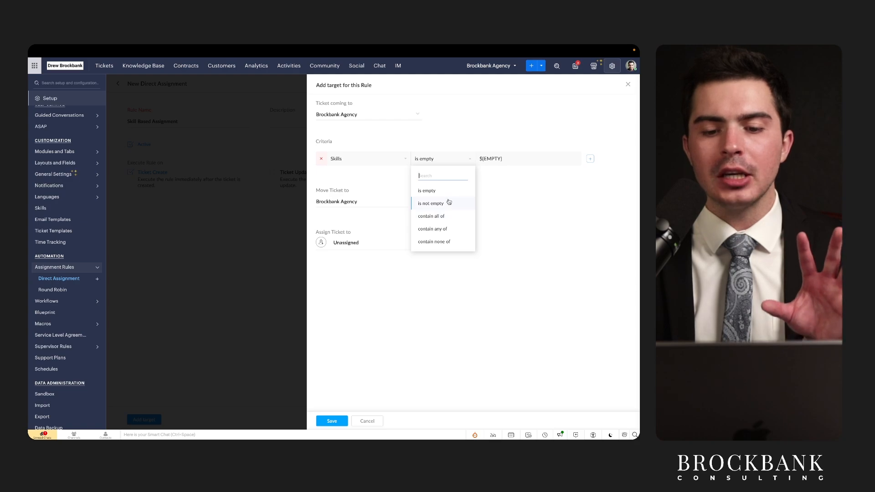
click(450, 218)
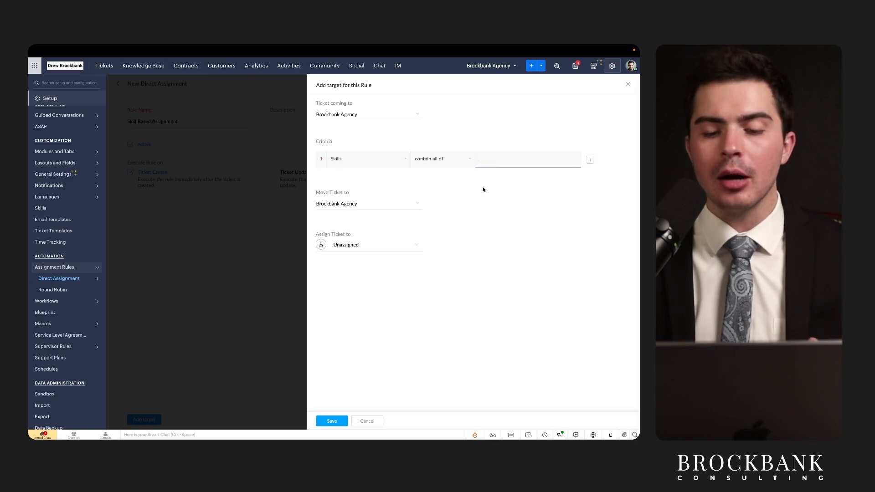
click(370, 247)
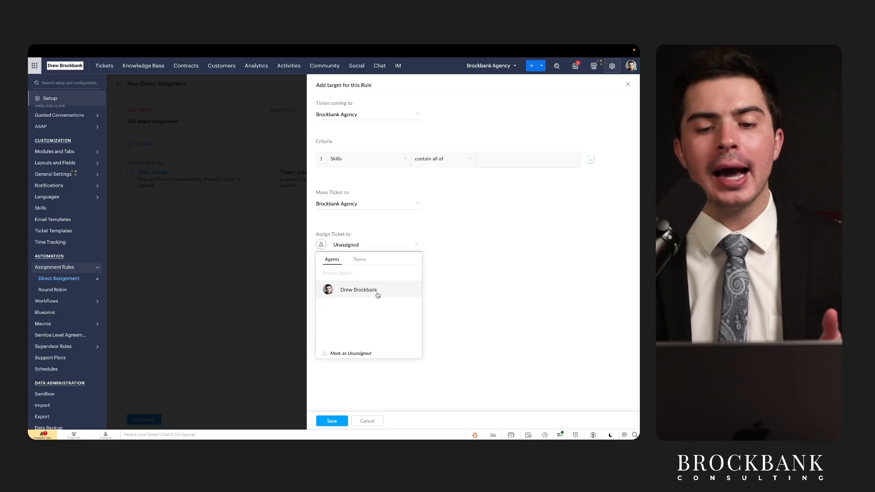
click(446, 282)
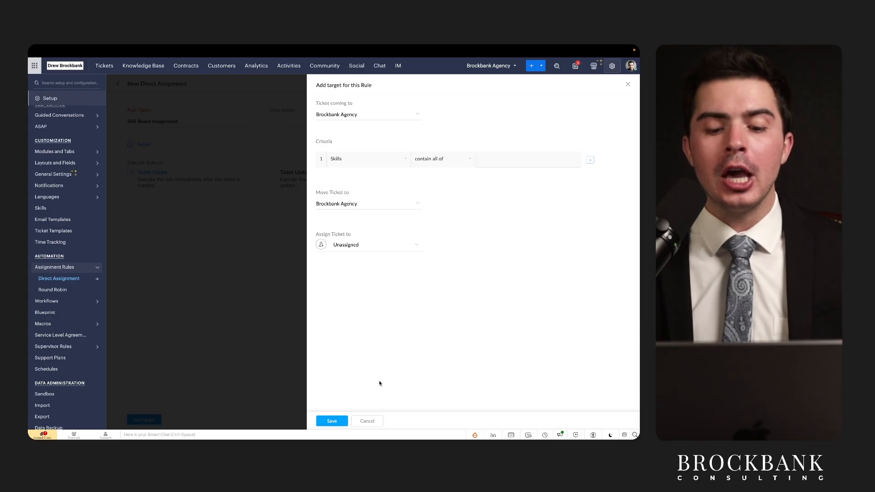
click(367, 421)
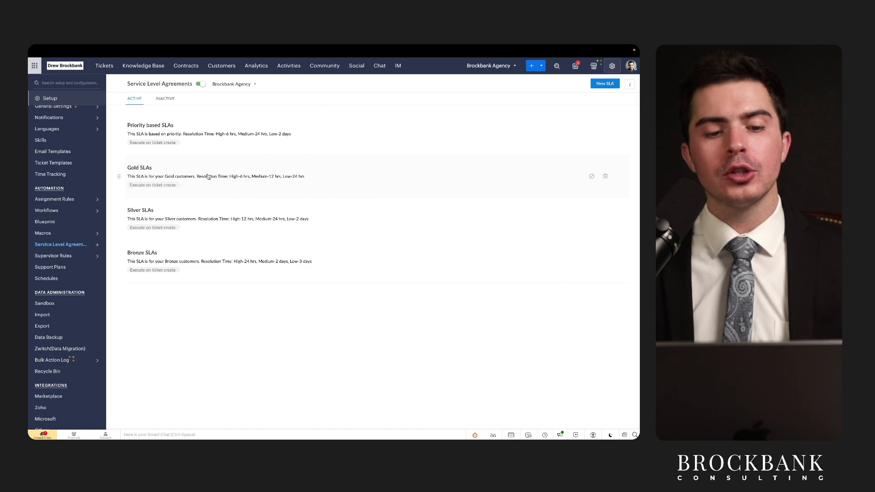
Step: Compare the high-priority resolution times of the Gold, Silver and Bronze SLAs
click(230, 184)
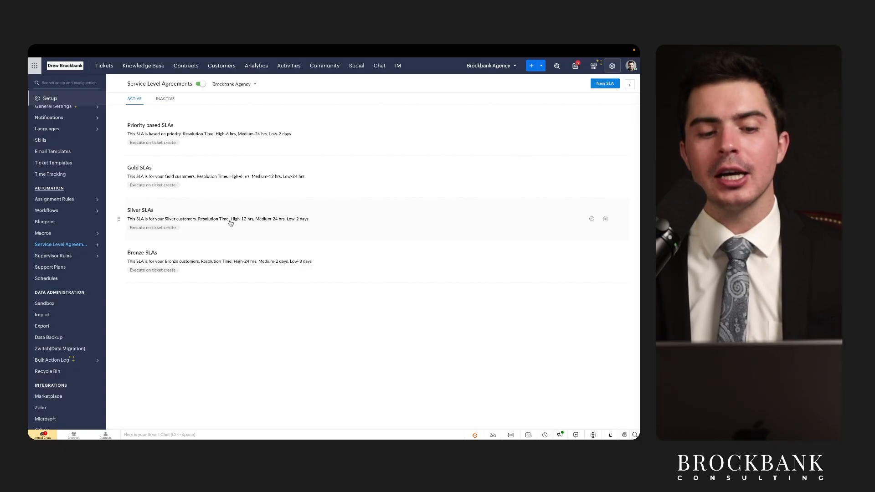
drag(231, 225, 250, 225)
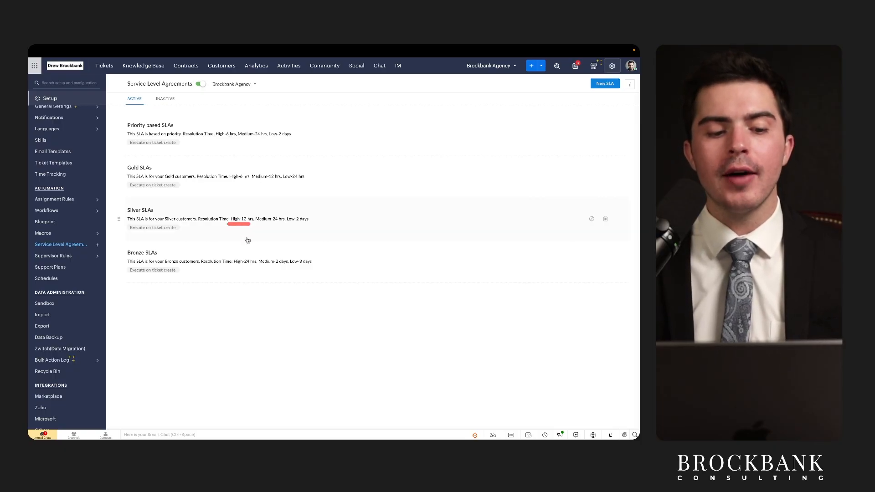
drag(232, 268, 252, 269)
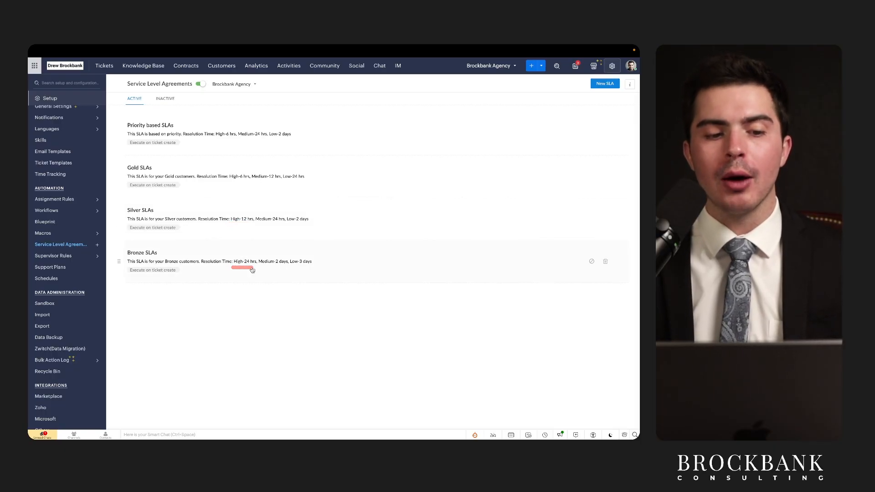
Step: Open Gold SLAs and review its execution trigger, account association setting and priority-based targets
click(214, 178)
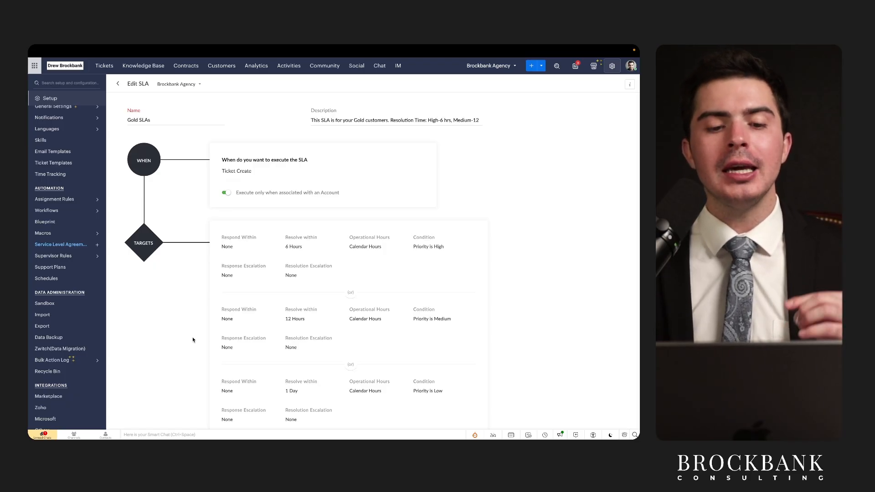
drag(218, 203, 334, 203)
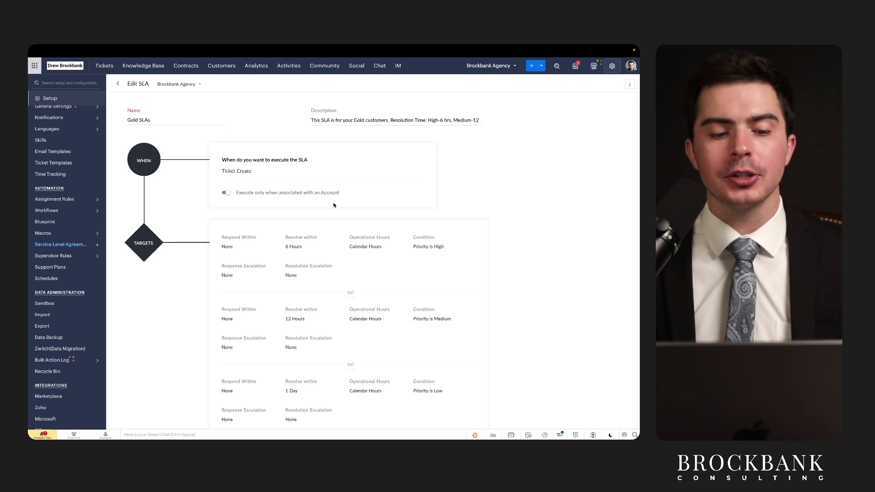
scroll(335, 203, down, 3)
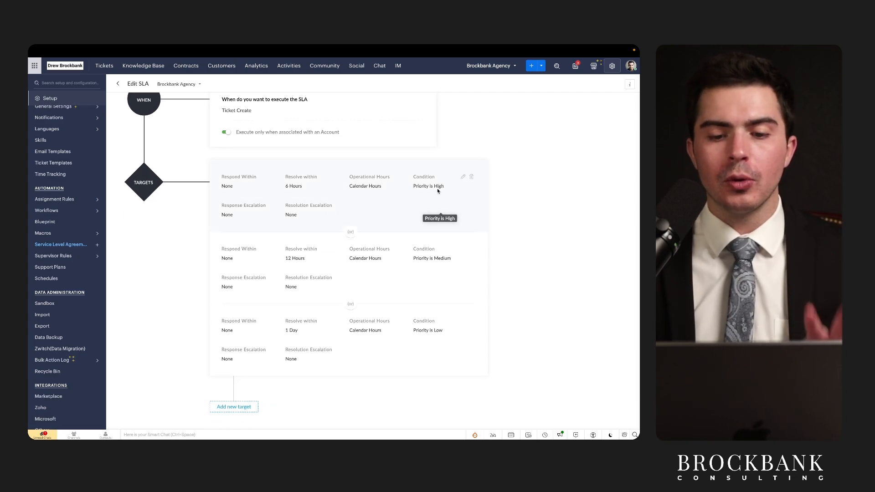
Step: Try a 2-hour response time with response escalation on the high-priority target, cancel the edit and leave Gold SLAs
click(462, 179)
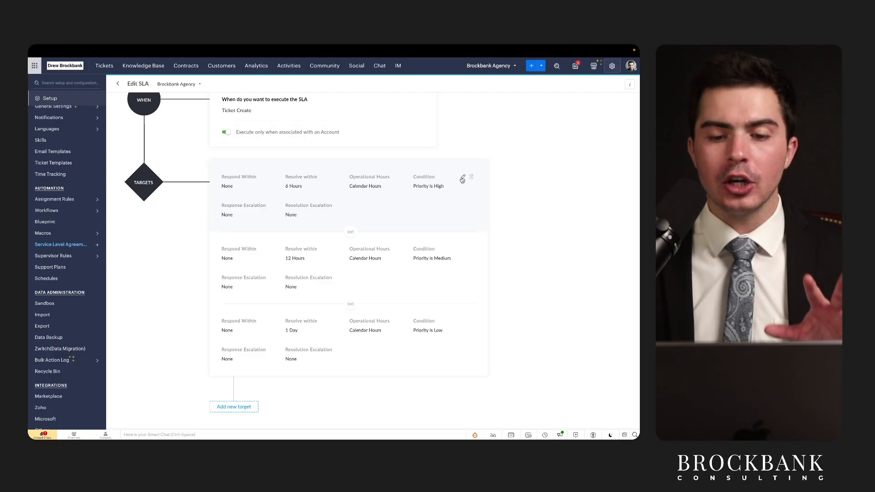
click(327, 186)
text(2)
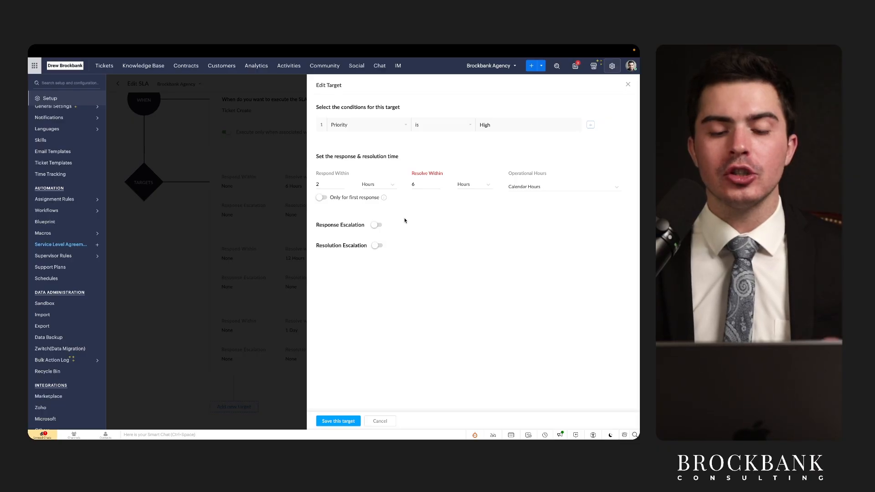
drag(329, 189, 373, 193)
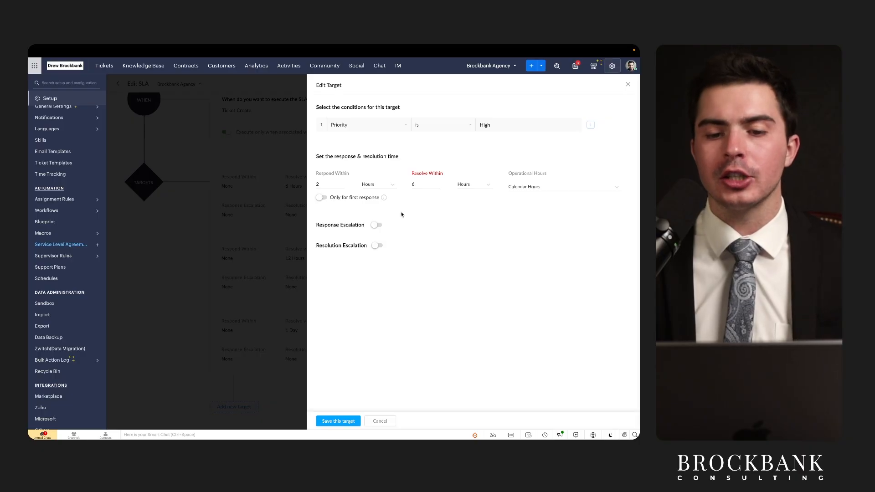
click(376, 224)
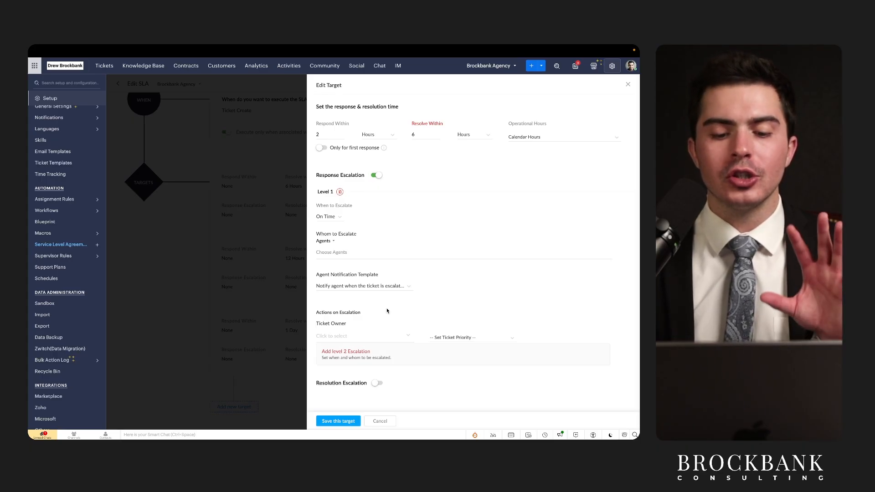
click(381, 420)
scroll(382, 414, up, 2)
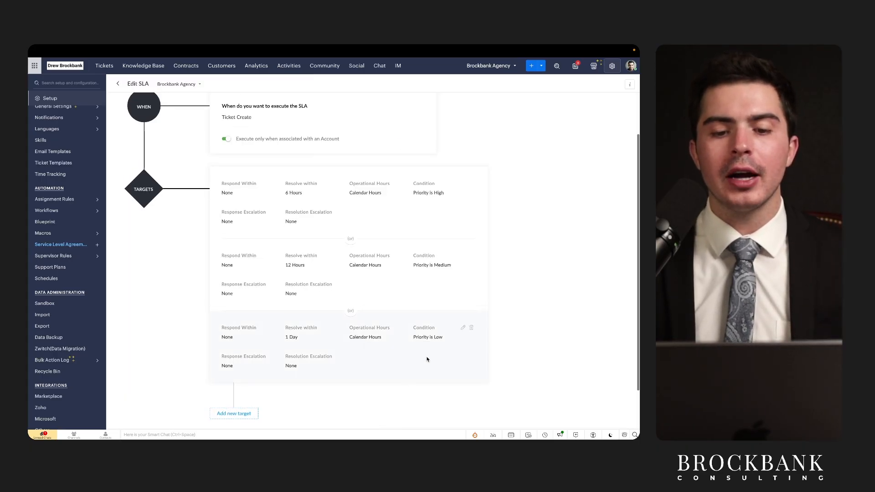
click(118, 84)
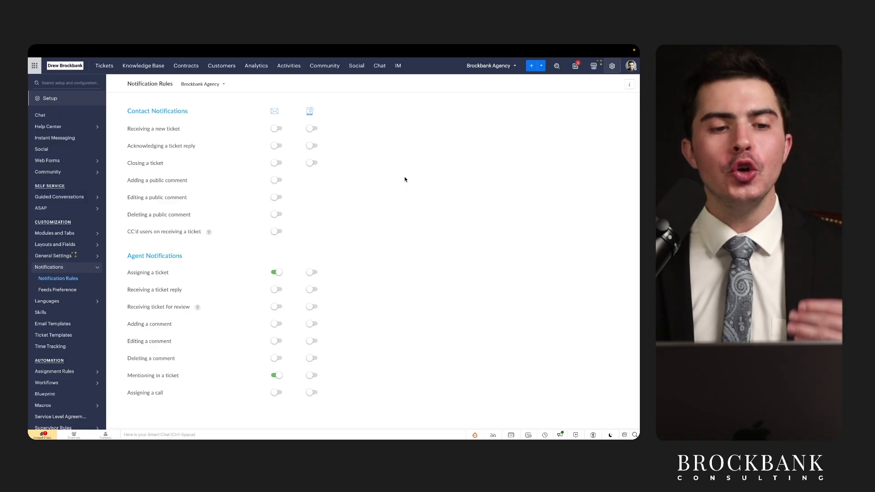
Step: Look through the Notification Rules page, covering the contact, agent, department and team notification groups
scroll(394, 245, down, 1)
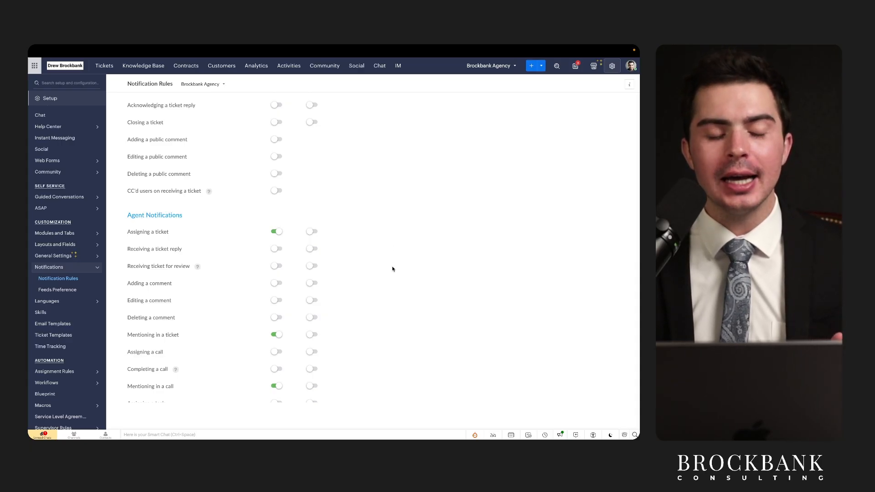
scroll(392, 269, down, 5)
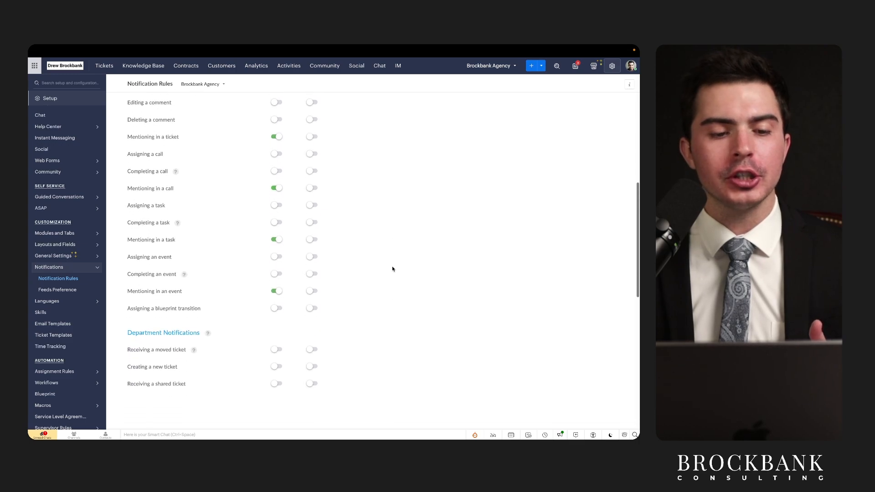
scroll(392, 269, up, 6)
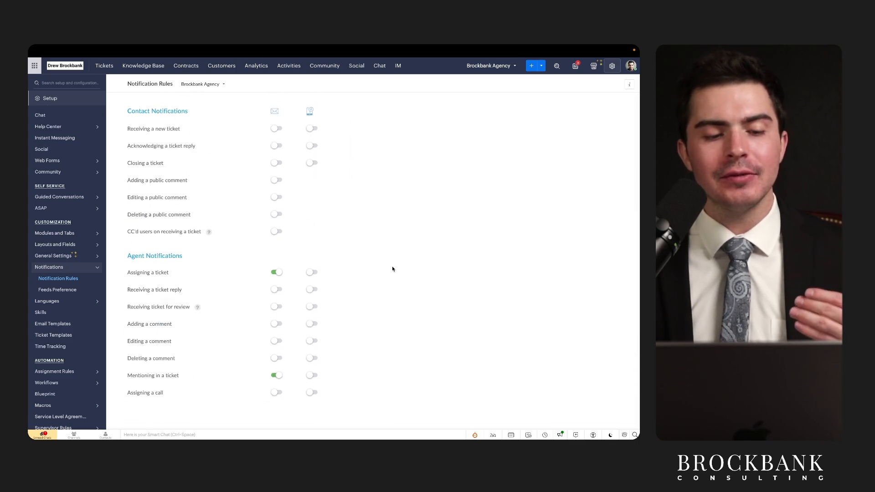
drag(131, 118, 184, 119)
drag(119, 266, 192, 267)
scroll(193, 269, down, 6)
scroll(194, 268, down, 2)
drag(121, 214, 200, 214)
drag(123, 290, 188, 290)
scroll(189, 293, up, 5)
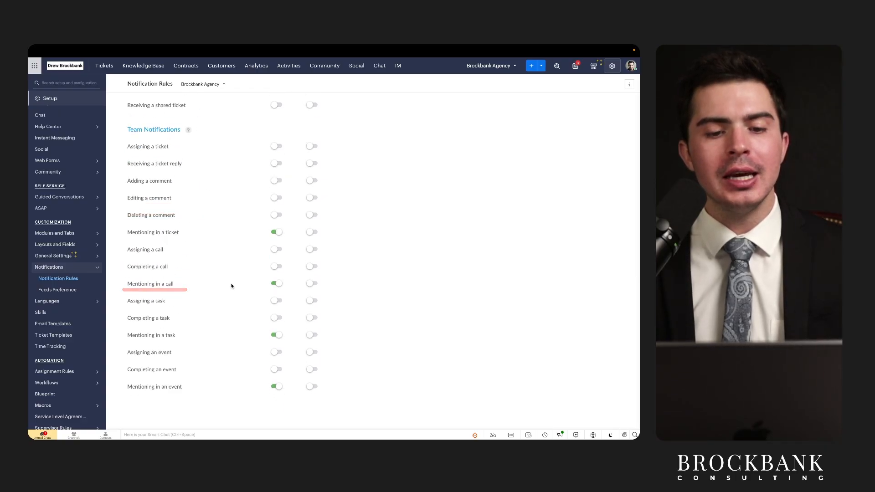
scroll(232, 286, up, 3)
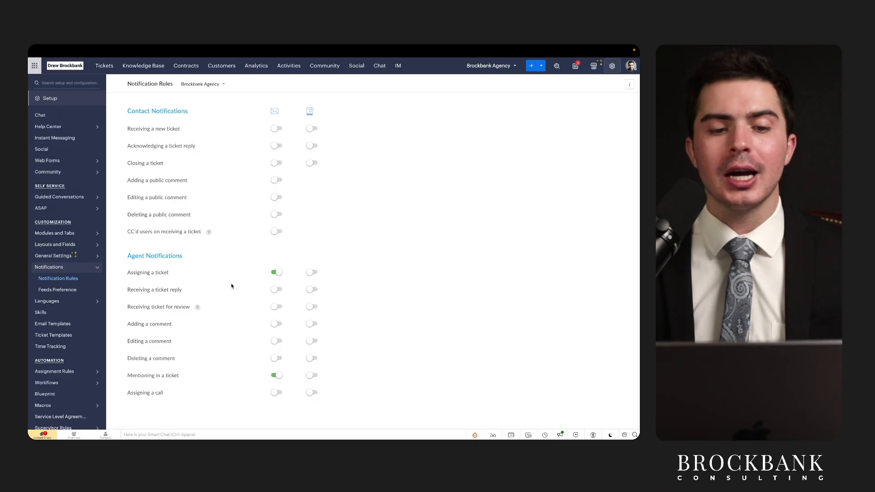
Step: Examine the email toggles and the contact notifications for new, acknowledged and closed tickets, continuing through the agent, department and team notifications
drag(276, 90, 277, 159)
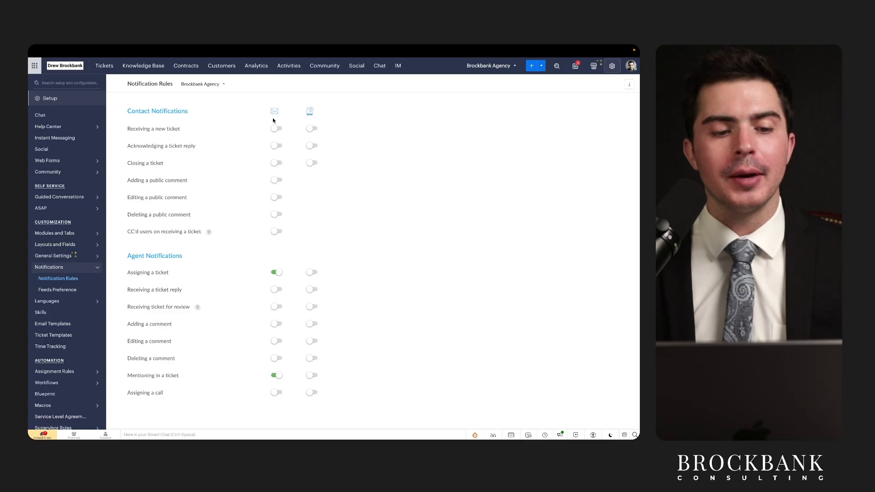
drag(122, 140, 178, 139)
drag(122, 153, 176, 155)
drag(120, 173, 178, 174)
scroll(132, 194, down, 3)
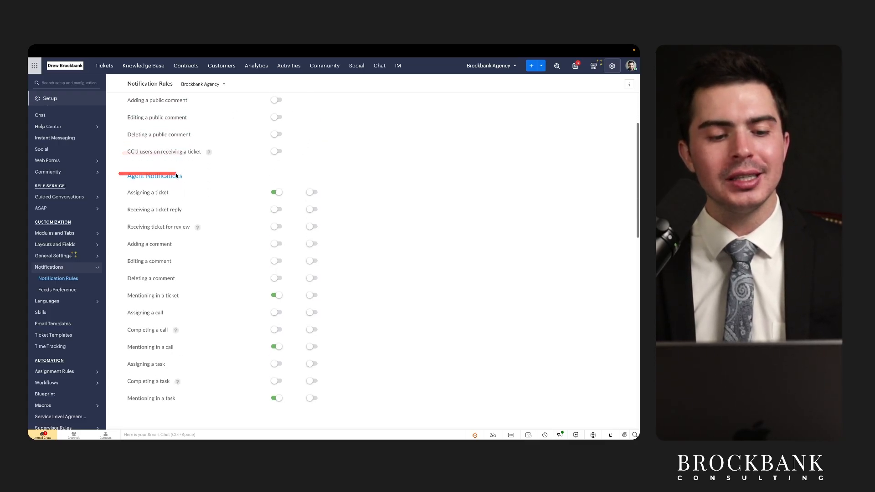
mouse_move(131, 194)
mouse_down()
mouse_move(175, 195)
mouse_move(186, 206)
mouse_up()
scroll(185, 207, down, 8)
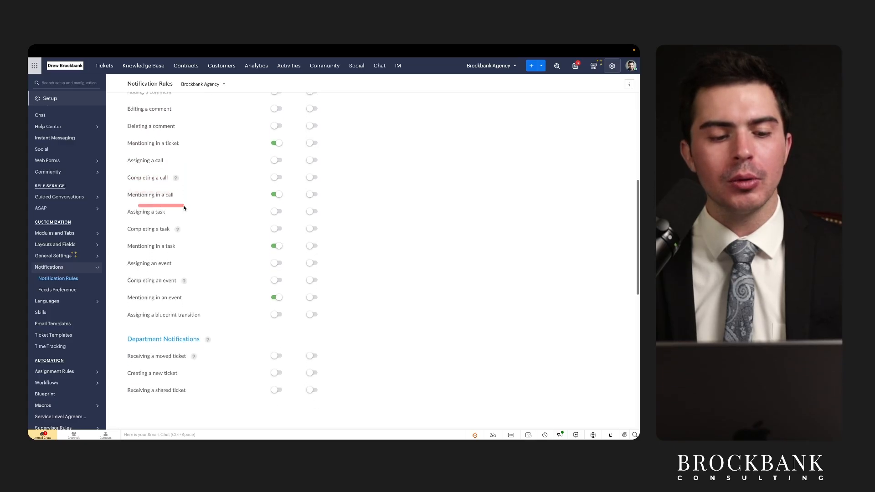
scroll(185, 208, down, 2)
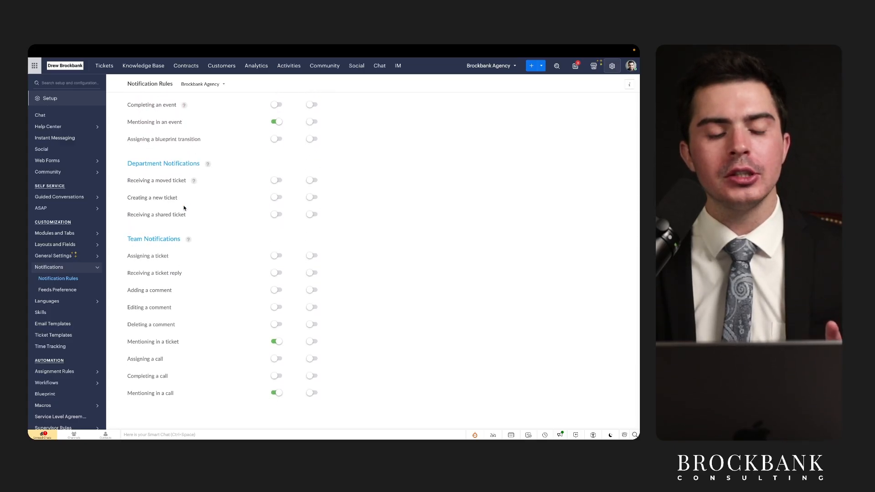
scroll(218, 280, down, 3)
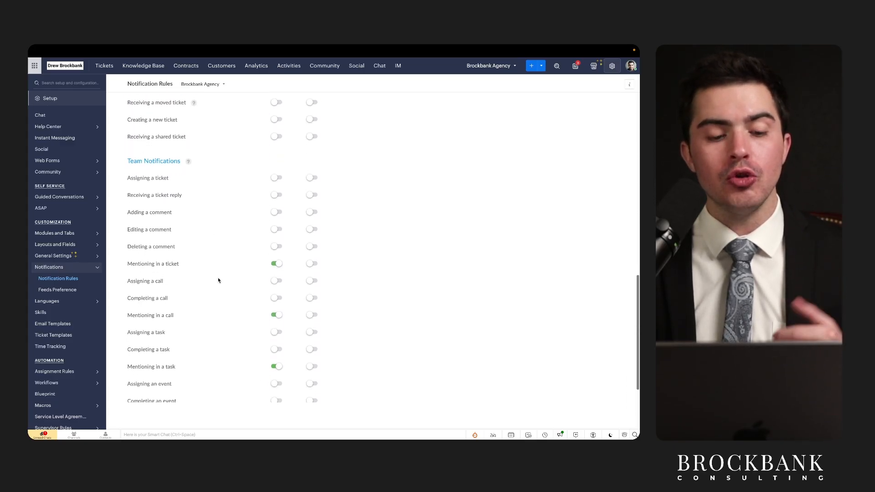
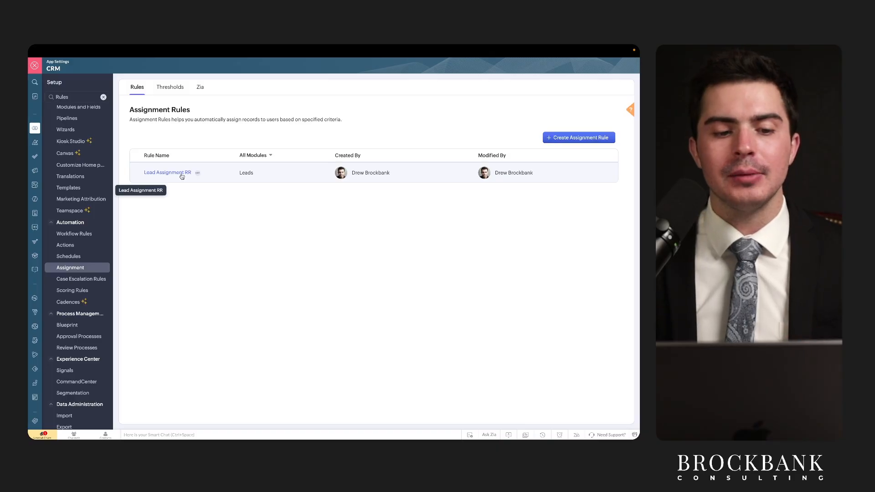
Step: In Zoho CRM, open the "Lead Assignment RR" rule and its "MQL - Sales Ready" entry to review how leads are assigned
click(181, 176)
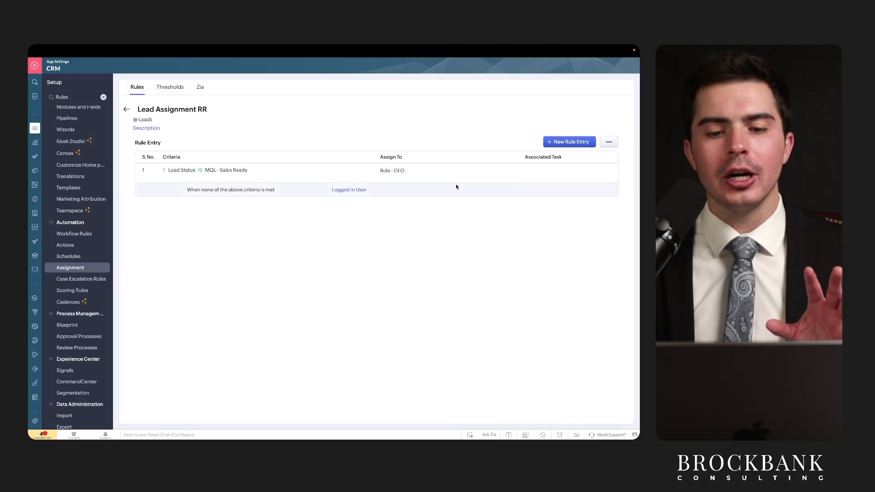
click(360, 170)
click(382, 181)
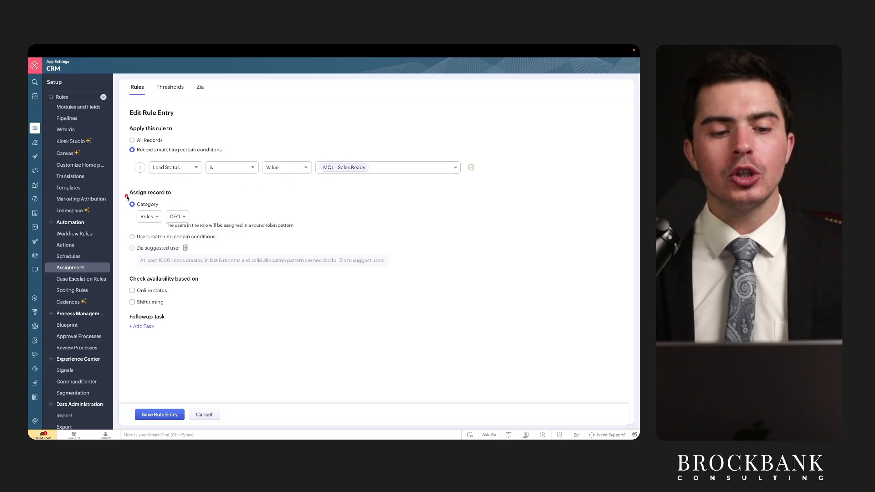
Step: Examine how the "MQL - Sales Ready" rule entry assigns records, covering the role category, the round robin pattern and the alternative assignment options
drag(128, 226, 193, 226)
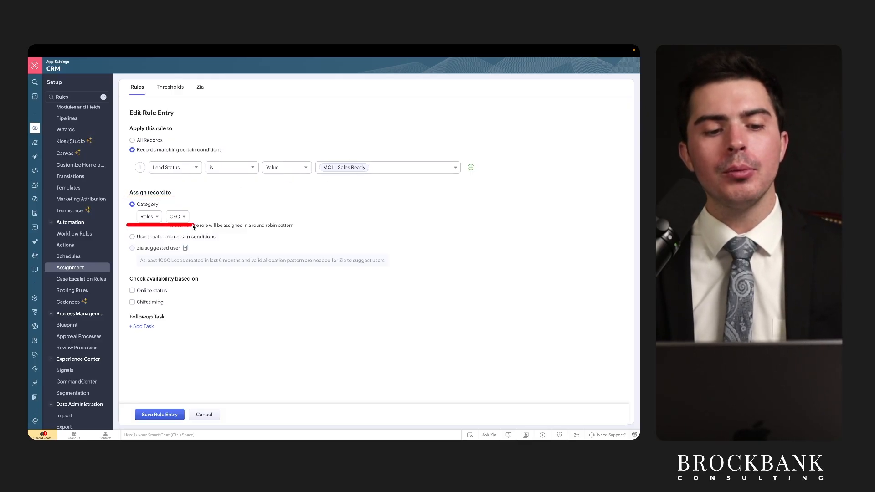
drag(128, 226, 189, 227)
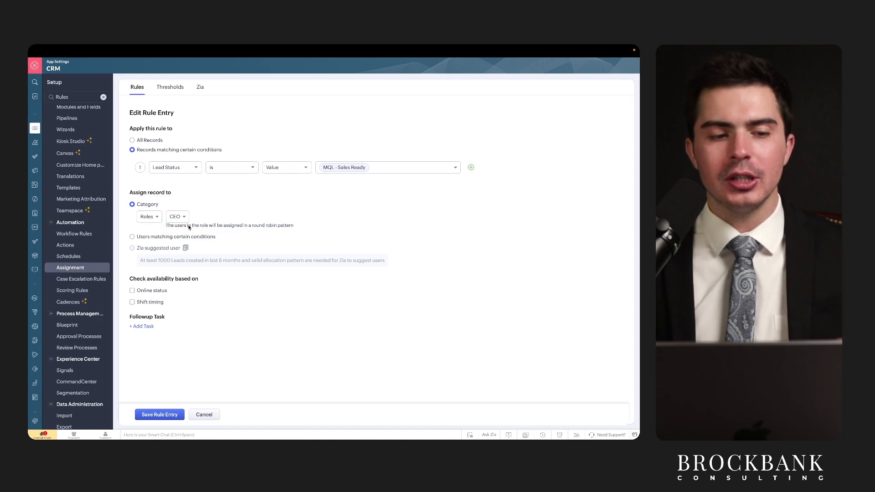
drag(167, 226, 204, 226)
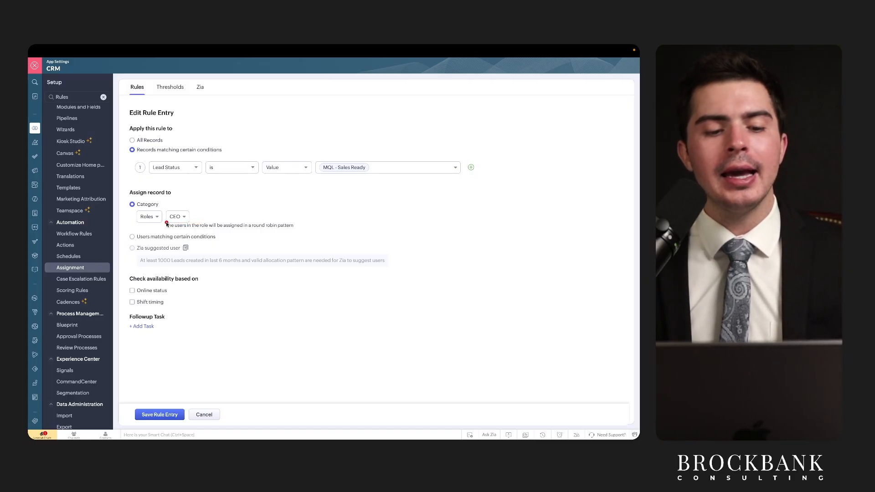
drag(167, 223, 196, 226)
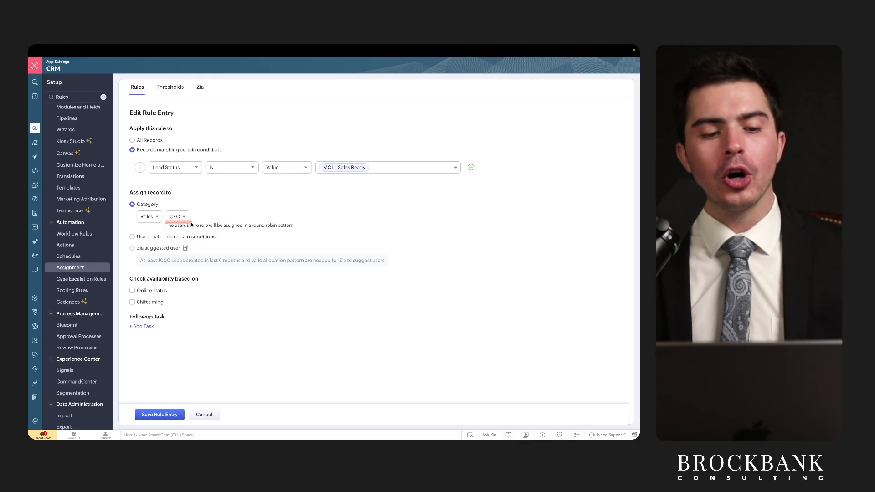
drag(139, 225, 197, 226)
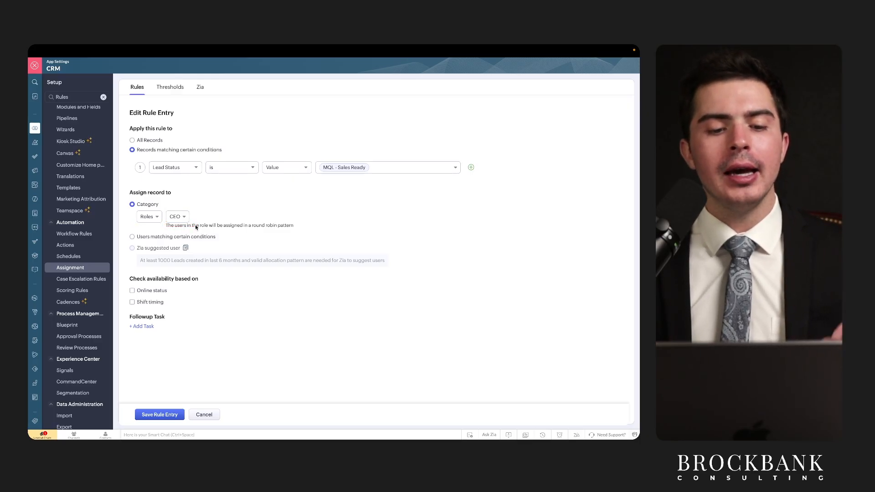
drag(220, 231, 289, 232)
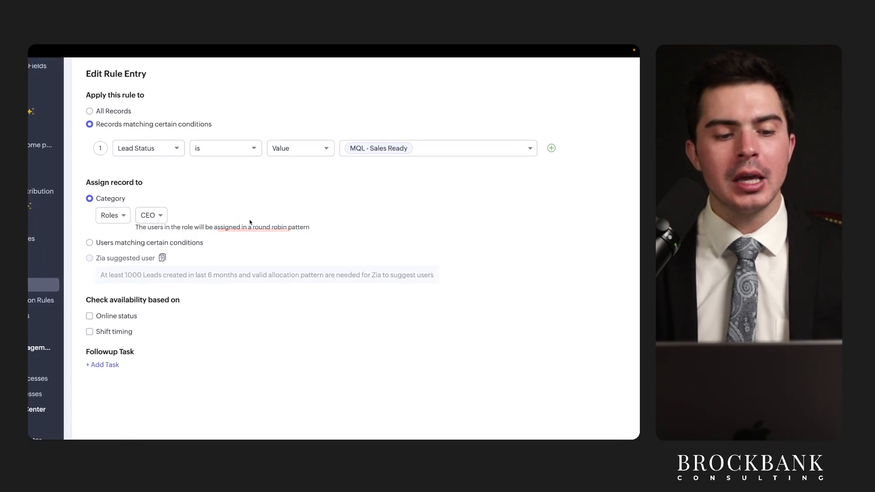
drag(96, 244, 205, 248)
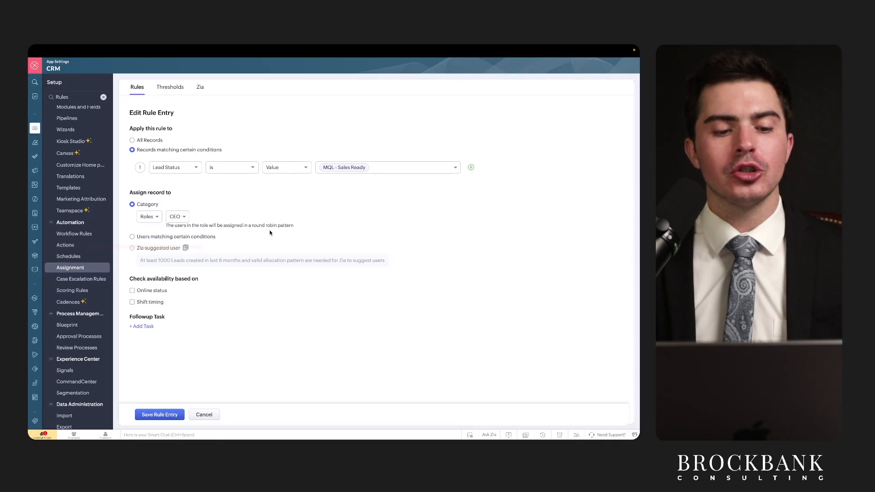
Step: Check the category choices for record assignment, save the rule entry with the CEO role and leave the "Lead Assignment RR" rule
drag(137, 224, 187, 224)
click(152, 218)
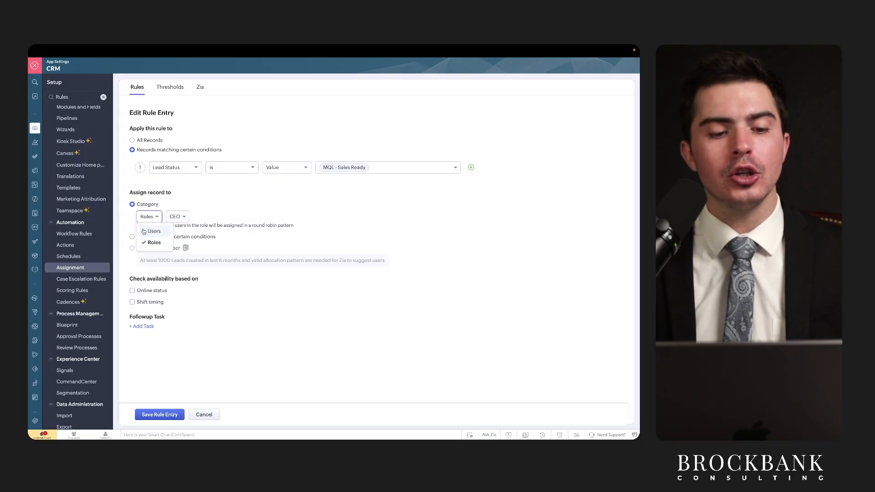
click(125, 218)
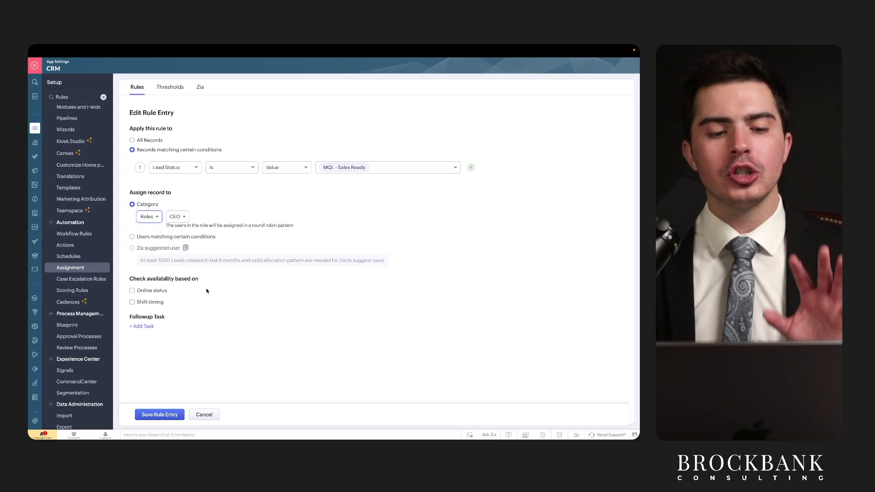
click(163, 413)
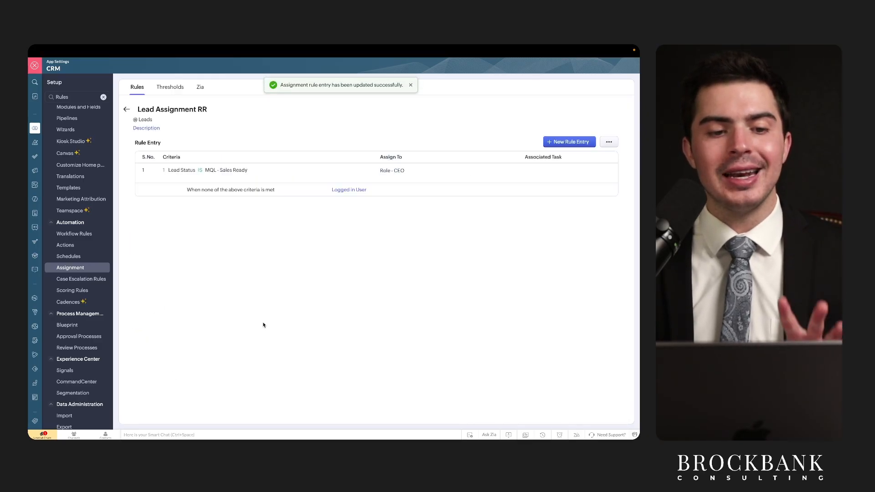
click(127, 109)
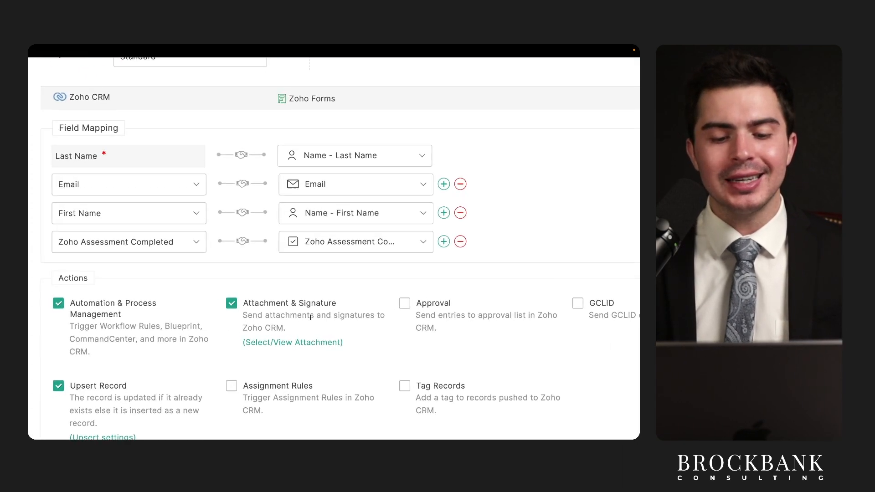
Step: In Zoho Forms, examine the Zoho Assessment form's CRM integration, covering its actions and the field mapping to the Leads module
drag(299, 277, 349, 276)
drag(245, 286, 387, 288)
mouse_move(238, 298)
mouse_down()
mouse_move(310, 298)
mouse_move(338, 276)
mouse_move(294, 281)
mouse_move(343, 273)
mouse_up()
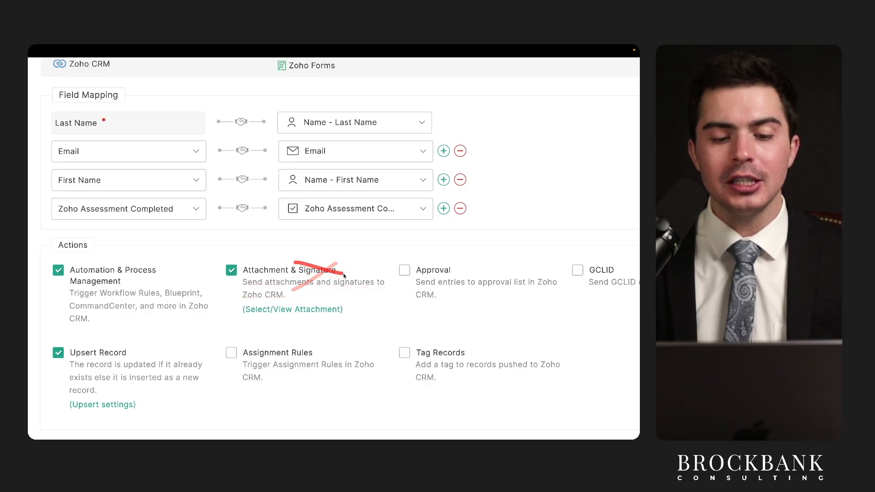
drag(239, 275, 289, 276)
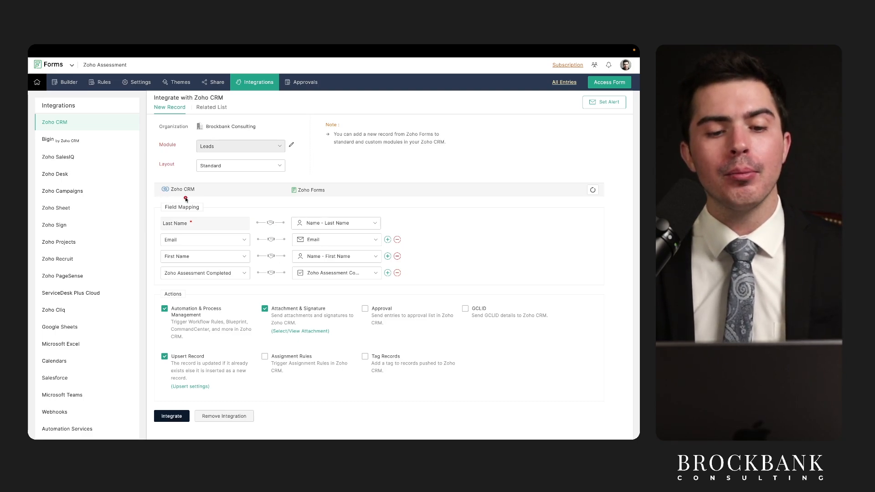
drag(290, 198, 334, 196)
drag(156, 195, 212, 195)
mouse_move(354, 203)
mouse_down()
mouse_move(395, 253)
mouse_move(274, 206)
mouse_up()
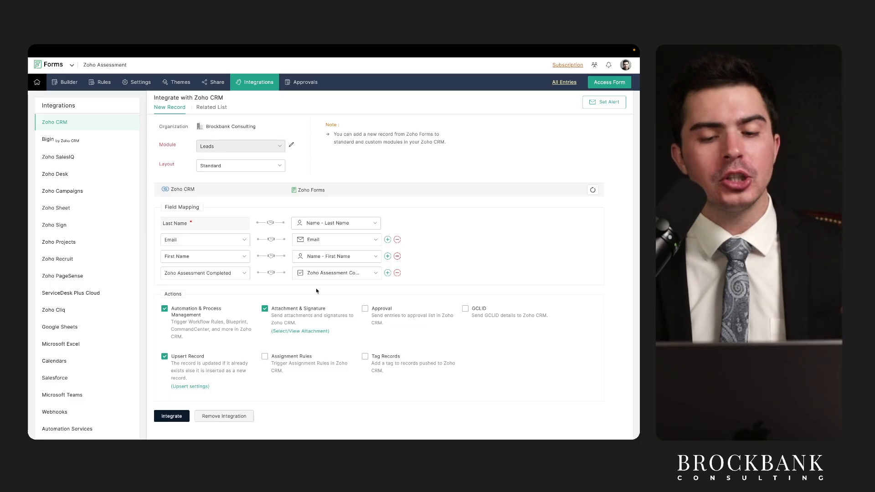
drag(295, 286, 352, 285)
drag(187, 287, 237, 288)
drag(186, 311, 219, 310)
drag(325, 311, 367, 311)
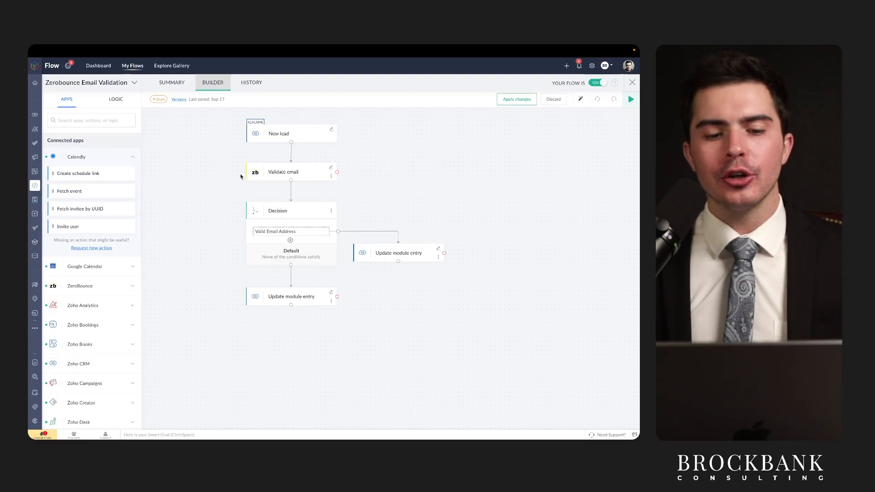
Step: In Zoho Flow, trace the "Zerobounce Email Validation" flow from the new lead through email validation and the decision to the module update
drag(240, 186, 334, 185)
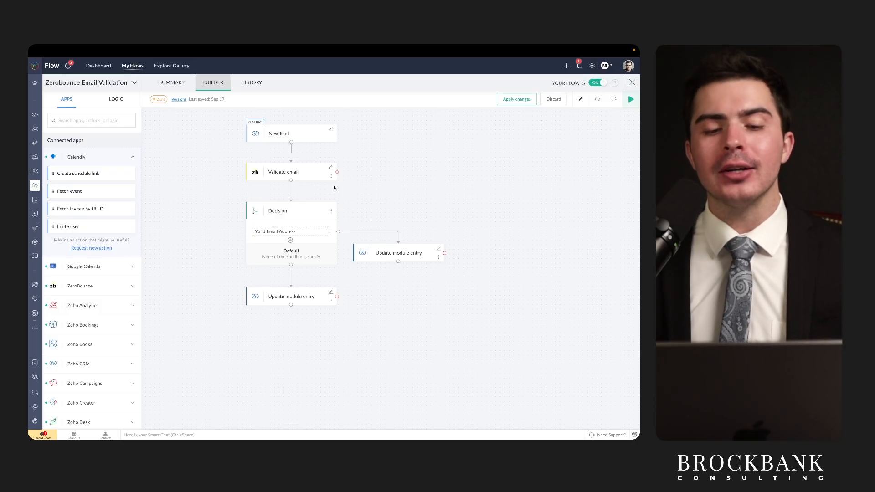
drag(262, 143, 334, 144)
drag(252, 184, 341, 184)
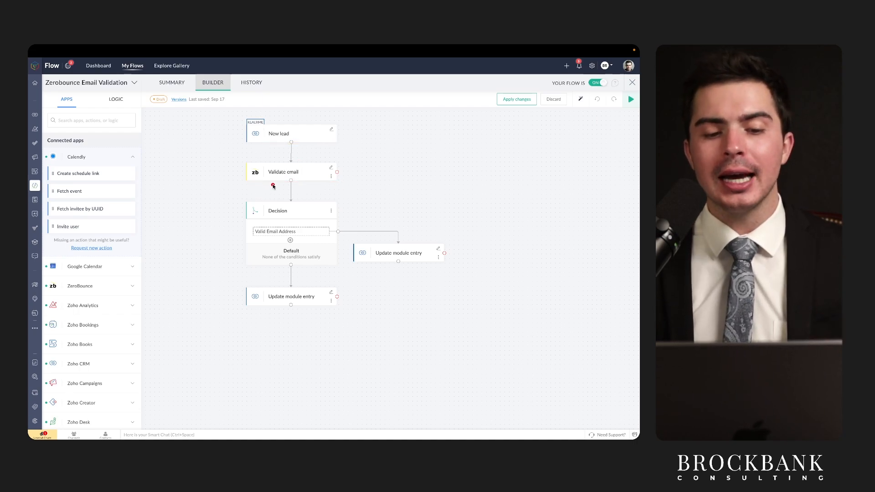
drag(241, 181, 333, 182)
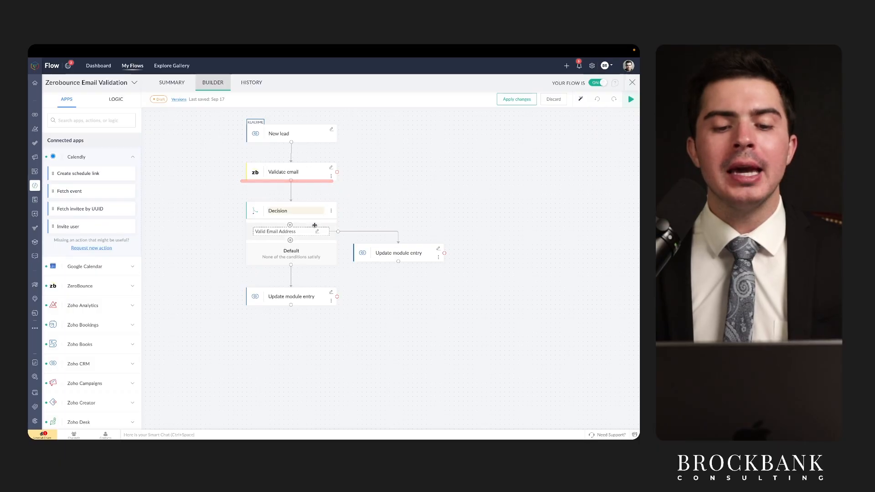
drag(265, 219, 328, 219)
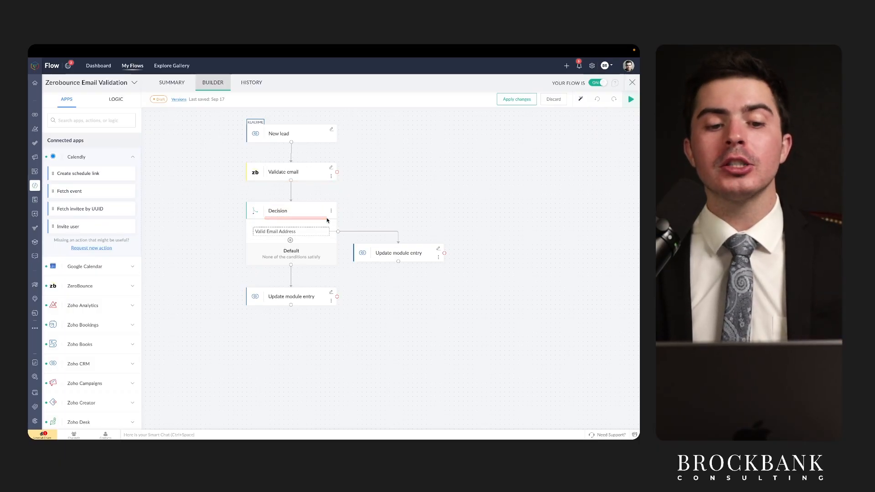
drag(364, 263, 429, 263)
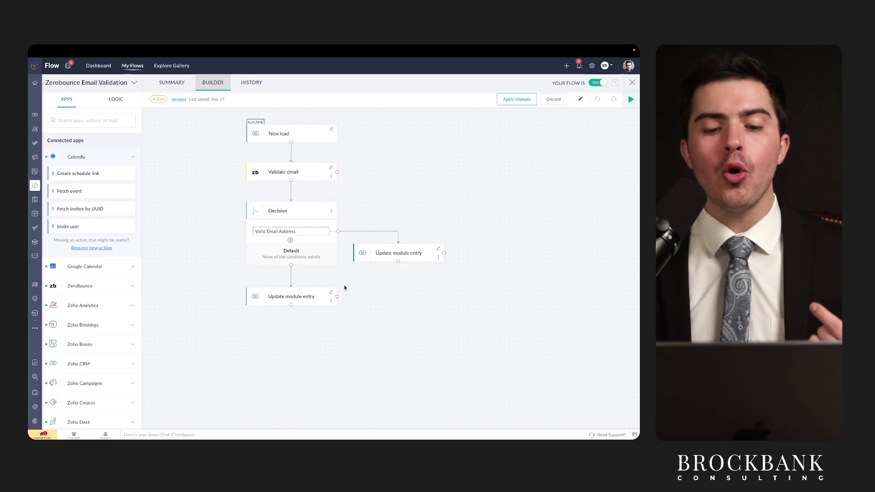
Step: Open the default branch's "Update module entry" action and check which Lead Status it sets
click(332, 292)
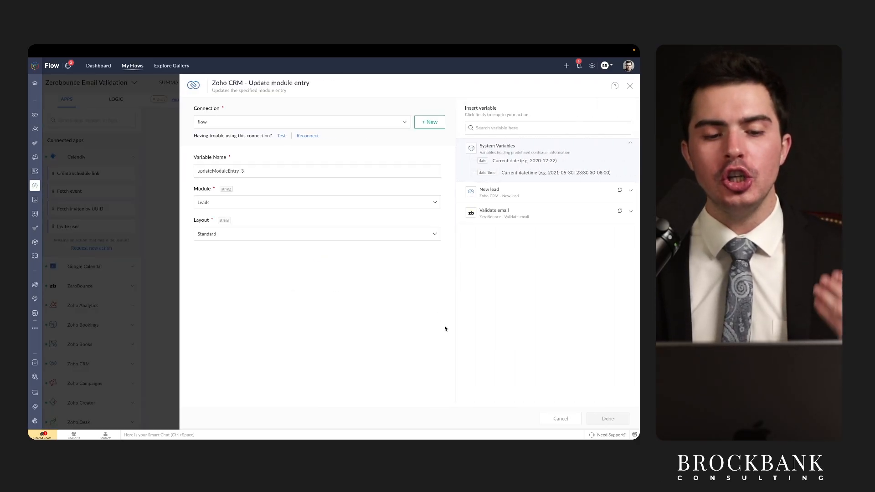
scroll(453, 332, down, 10)
scroll(452, 330, down, 3)
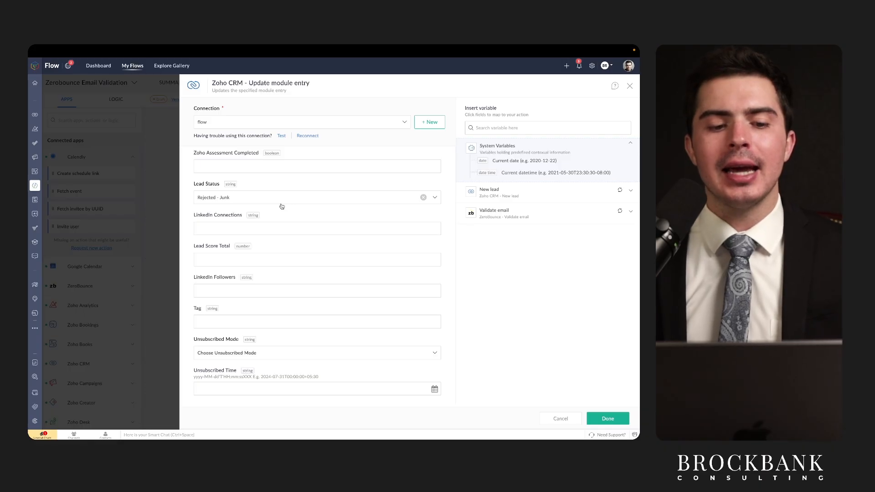
drag(203, 204, 247, 205)
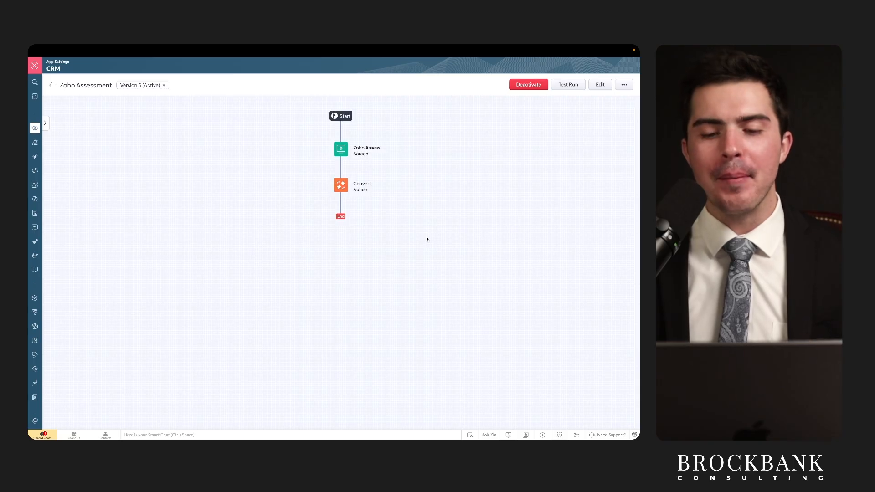
Step: In Zoho CRM, start a test run of the Zoho Assessment kiosk and enter "Demo" for what they sell and who they sell to
click(569, 85)
key(super+v)
click(417, 162)
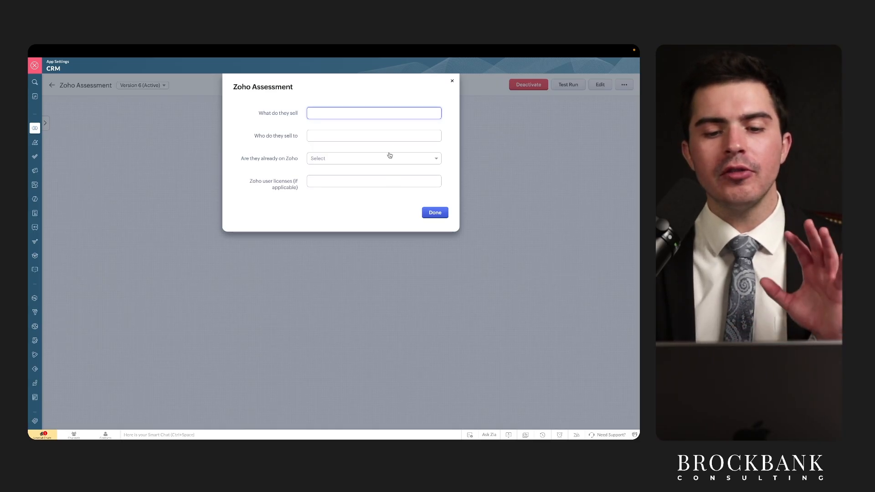
text(Demo)
key(Tab)
text(Demo)
key(Tab)
Step: Answer "Yes" to whether they are already on Zoho, leave the user licenses empty and complete the assessment screen
click(357, 158)
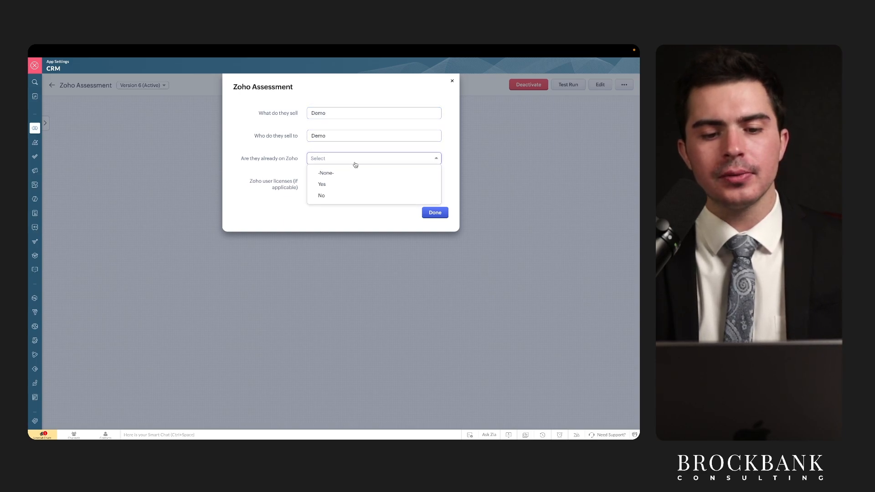
click(356, 172)
click(351, 163)
click(352, 184)
click(352, 181)
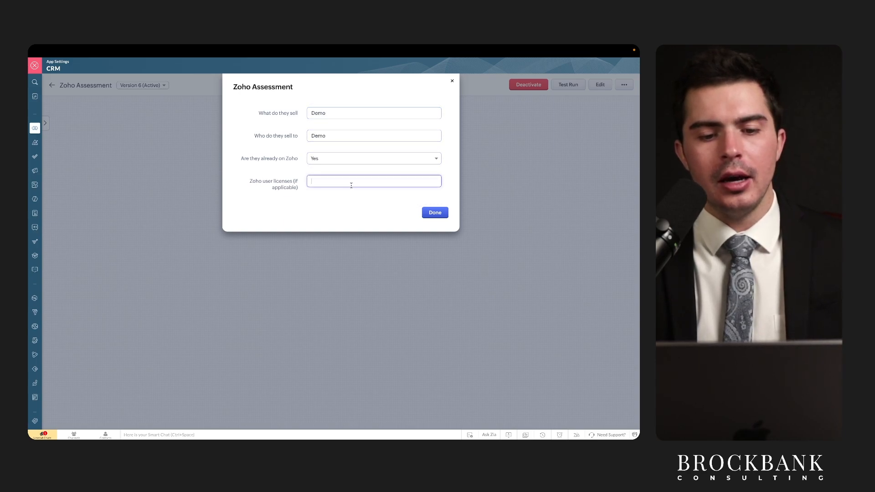
click(365, 200)
click(436, 212)
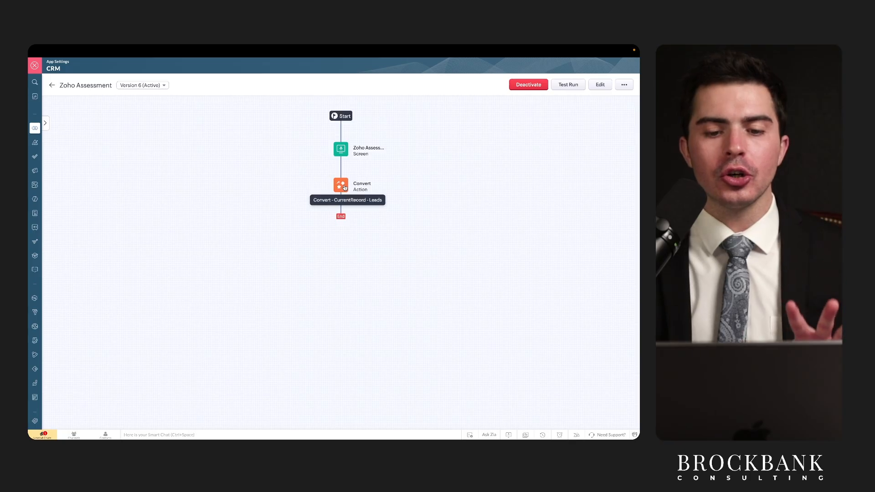
Step: Open the Zoho Assessment kiosk for editing as a draft and look through the action types that can follow the Convert action
click(601, 85)
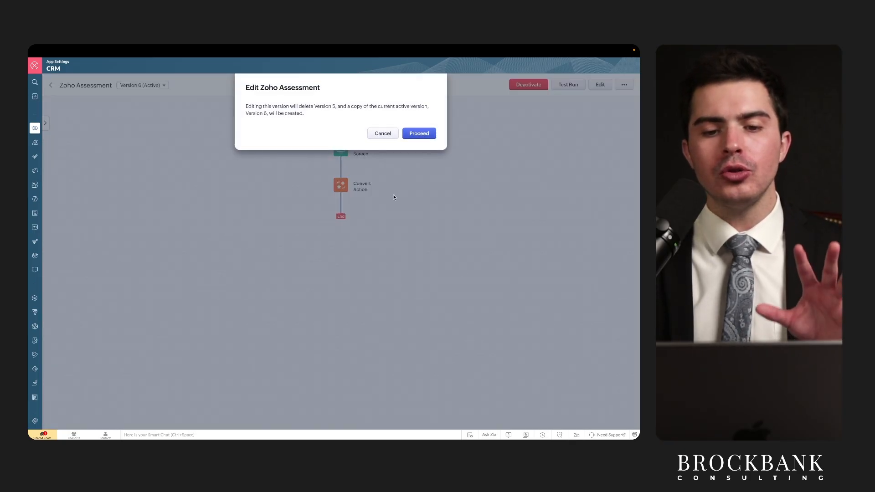
click(419, 133)
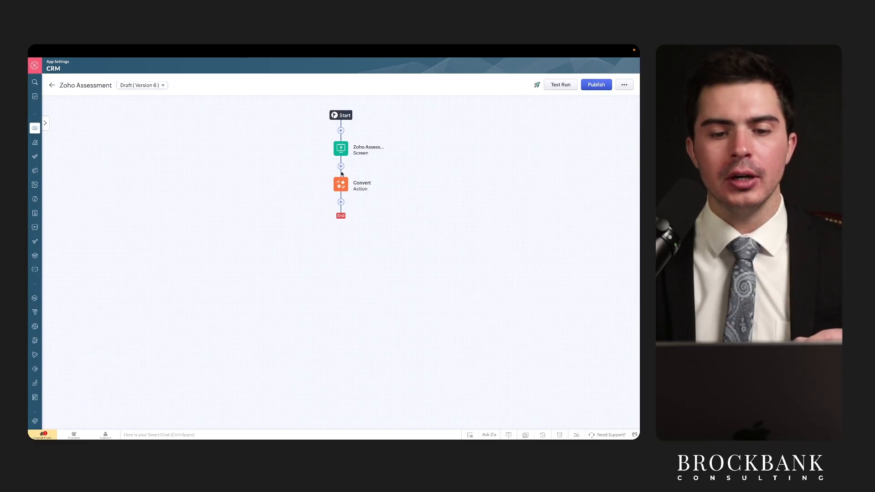
click(341, 202)
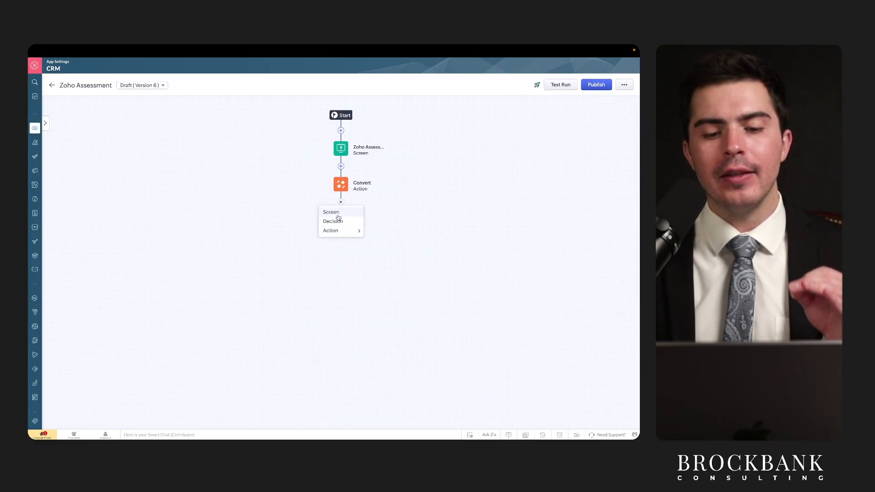
mouse_move(344, 233)
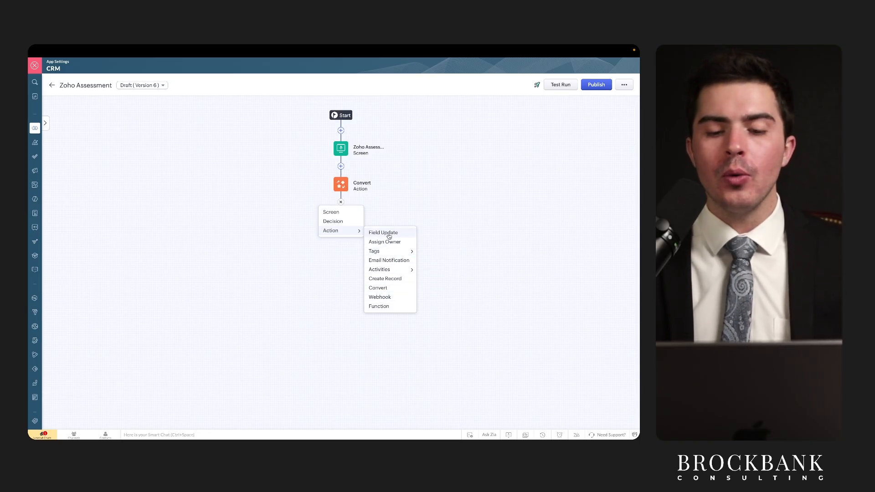
mouse_move(389, 268)
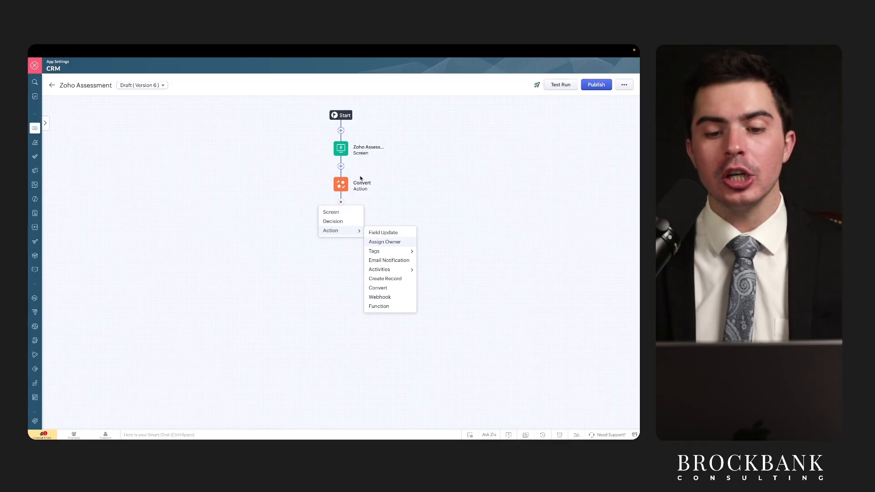
click(425, 202)
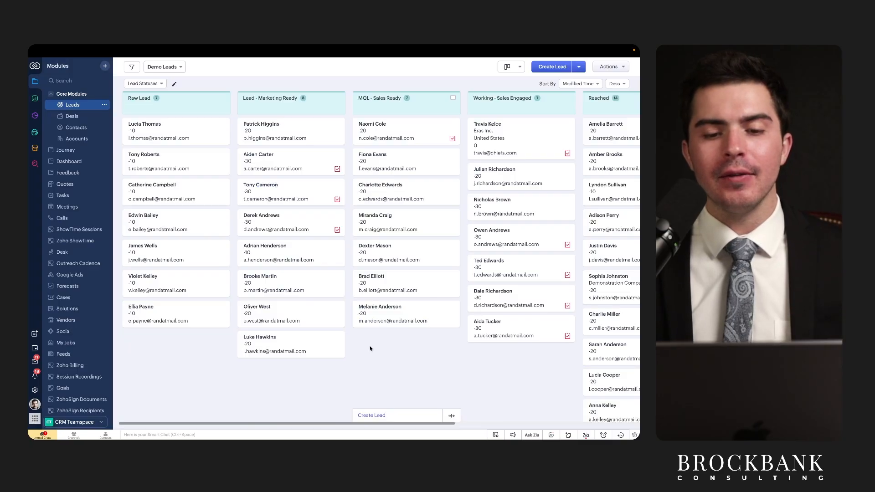
Step: Select all leads in the Lead - Marketing Ready column and switch to the PhoneBurner Power Dialer listing in Zoho Marketplace
click(338, 98)
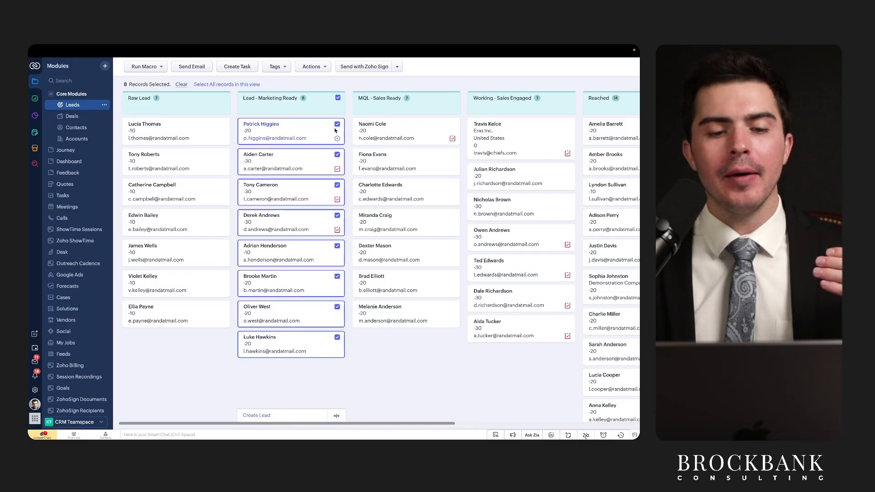
mouse_move(142, 47)
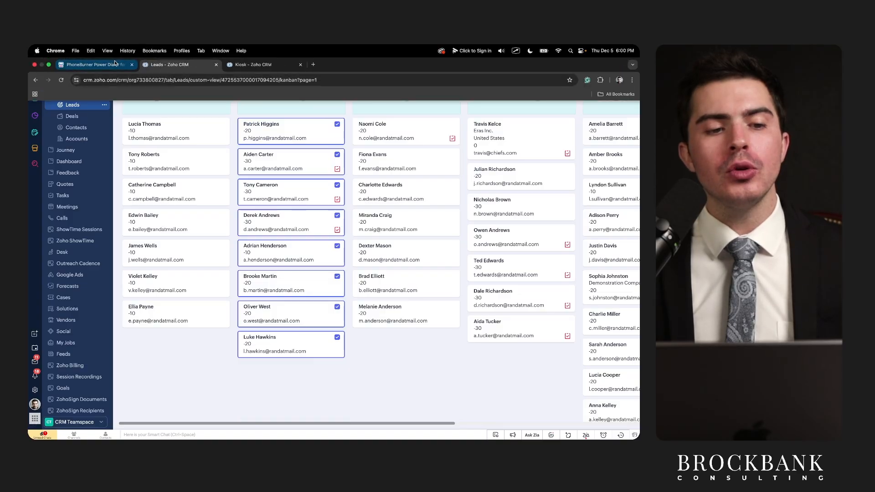
click(95, 59)
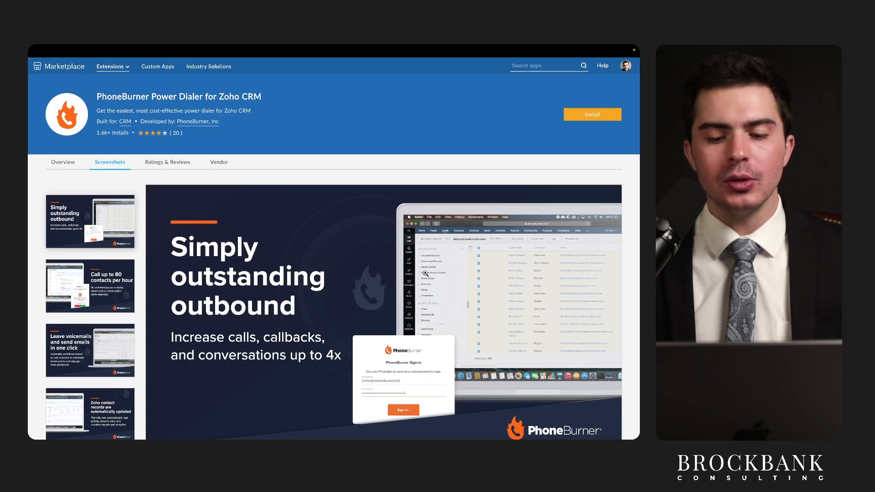
Step: Enlarge the "Simply outstanding outbound" screenshot to examine how leads are selected for dialing, and restore its normal size
click(495, 267)
scroll(495, 267, down, 3)
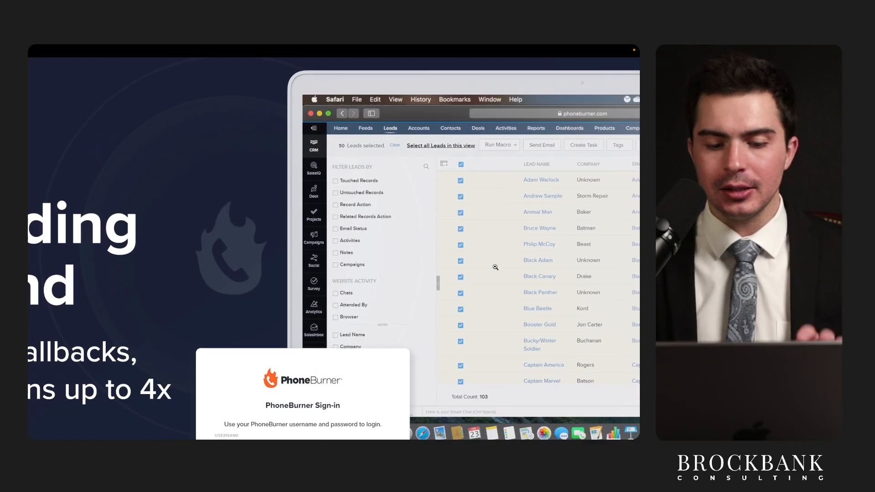
click(495, 267)
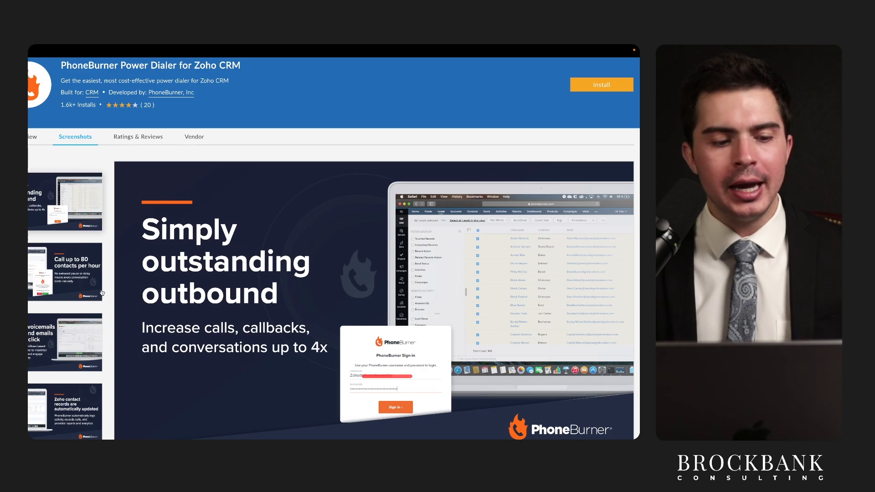
Step: Look through the remaining PhoneBurner screenshots on contacts called per hour, one-click voicemails and emails, and automatic Zoho record updates
click(101, 294)
click(75, 345)
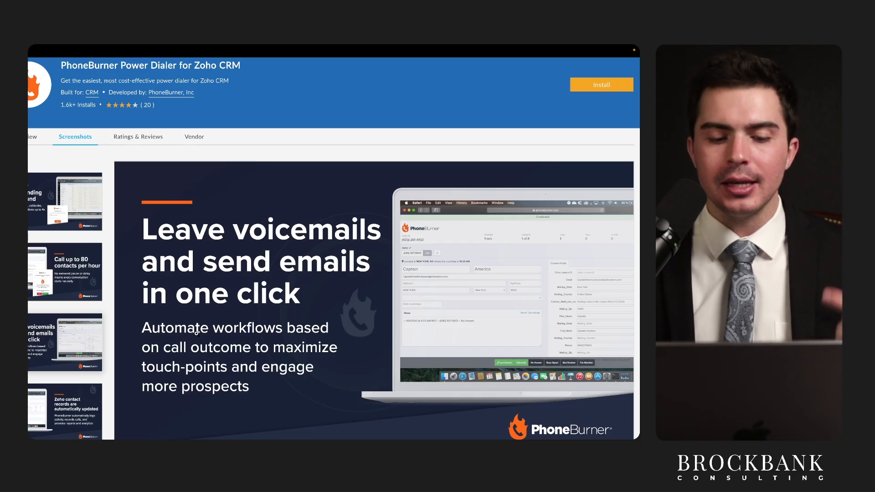
scroll(88, 374, down, 2)
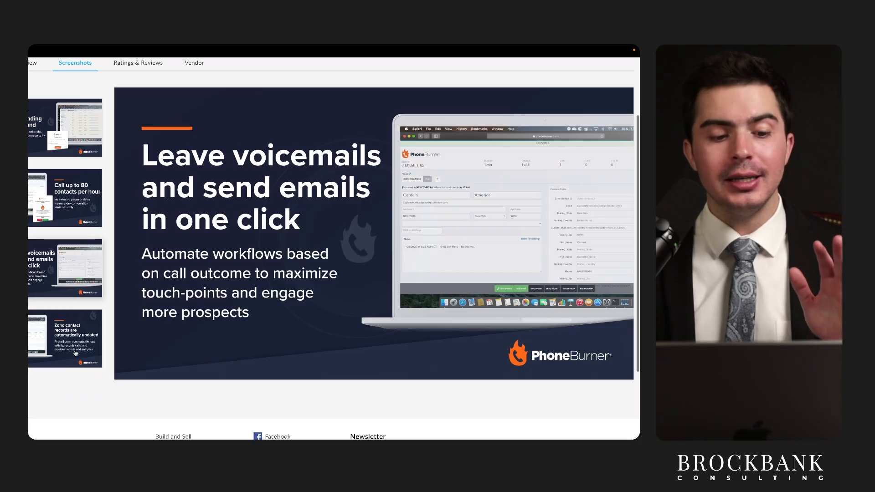
click(76, 352)
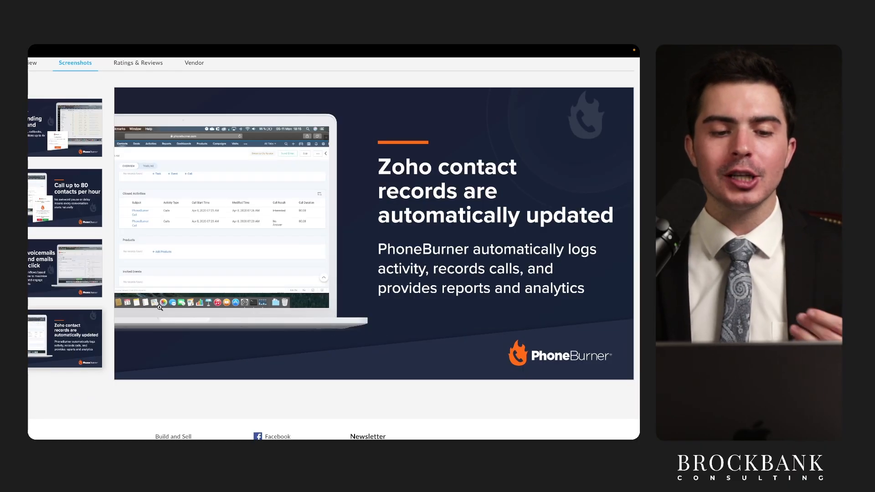
scroll(160, 308, up, 1)
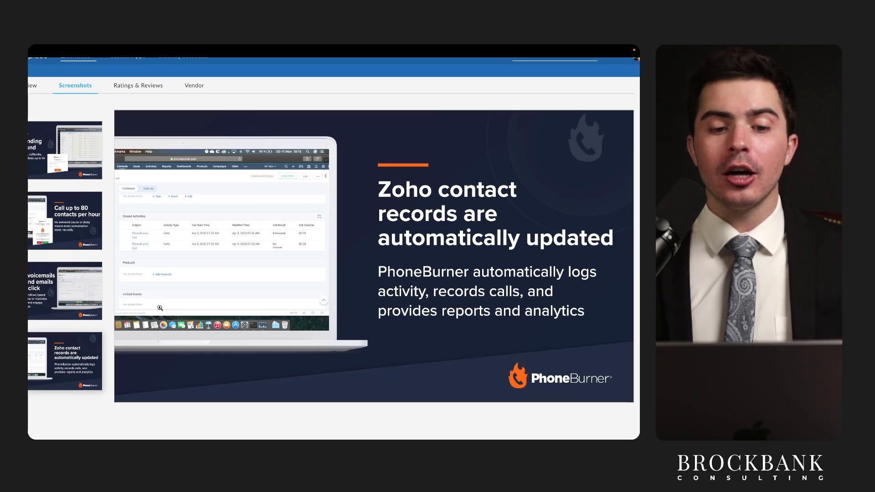
scroll(235, 171, up, 3)
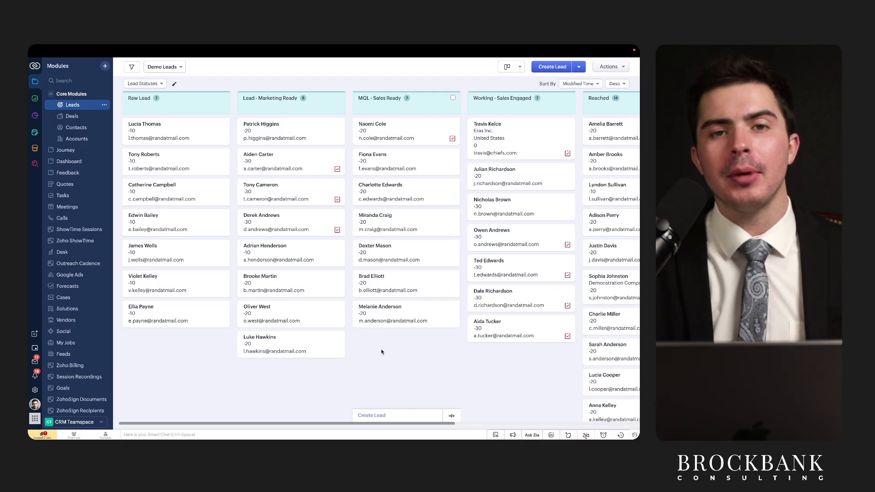
Step: In Zoho CRM, review the Demo Leads board's status columns from Raw Lead across to Rejected - Junk
scroll(411, 343, right, 3)
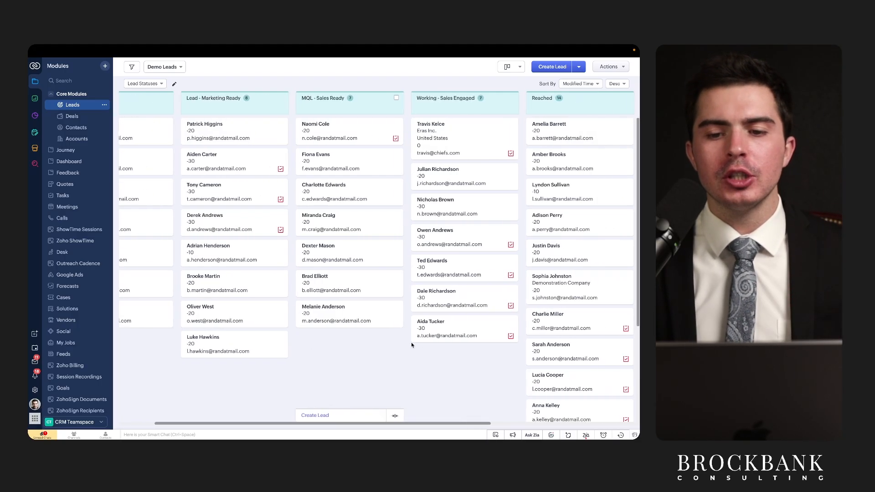
scroll(411, 342, right, 4)
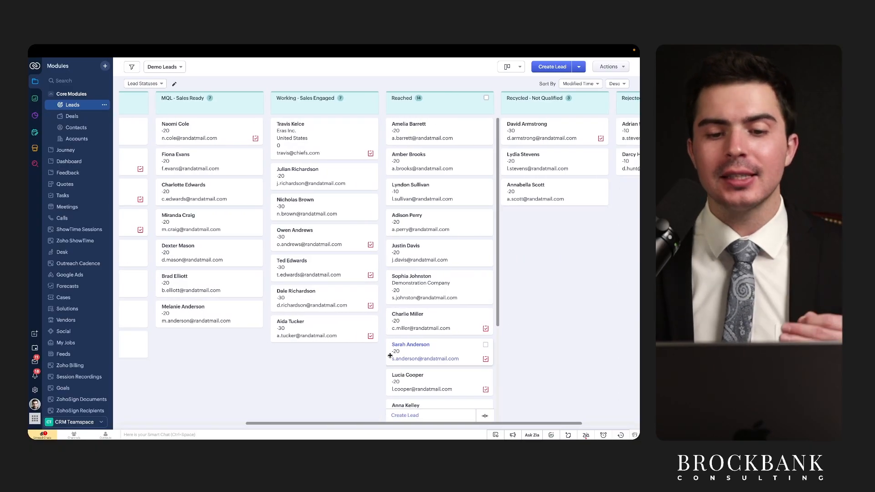
scroll(390, 356, left, 7)
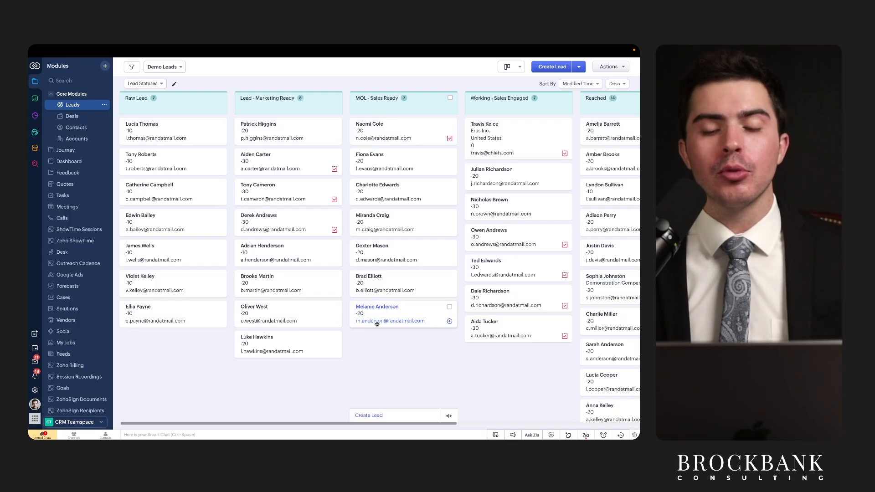
scroll(377, 324, right, 5)
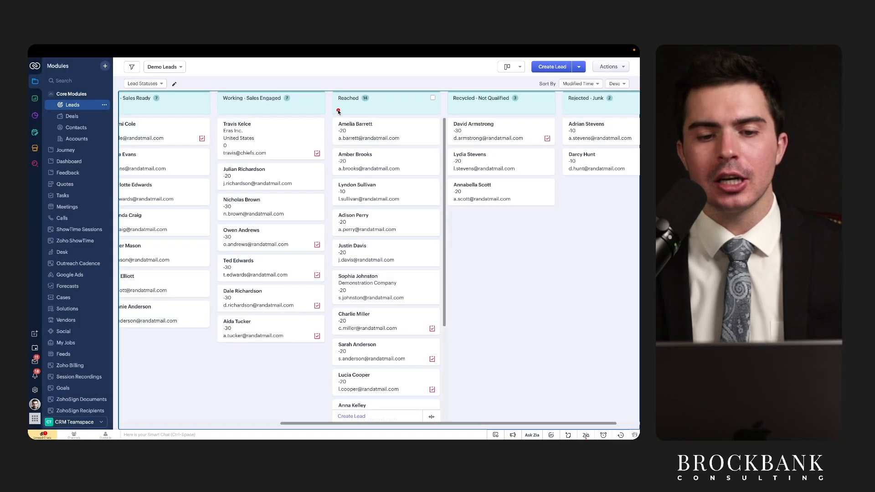
drag(327, 118, 469, 119)
scroll(468, 119, left, 5)
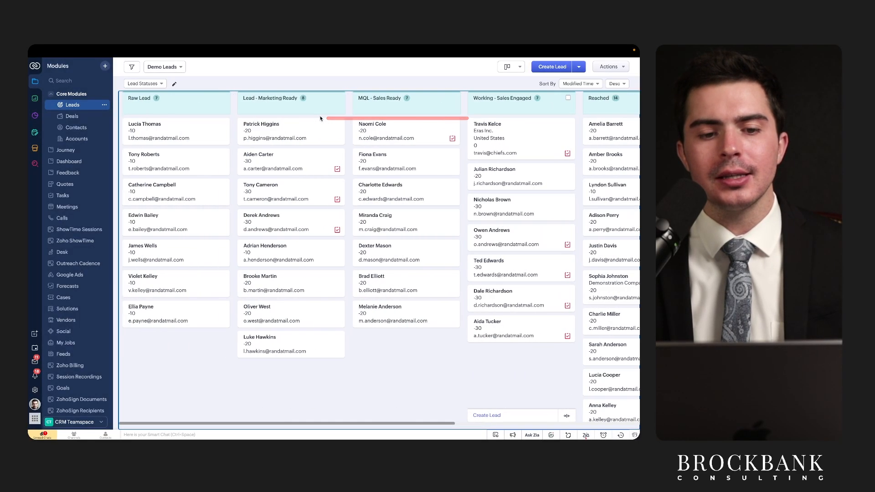
drag(149, 111, 217, 111)
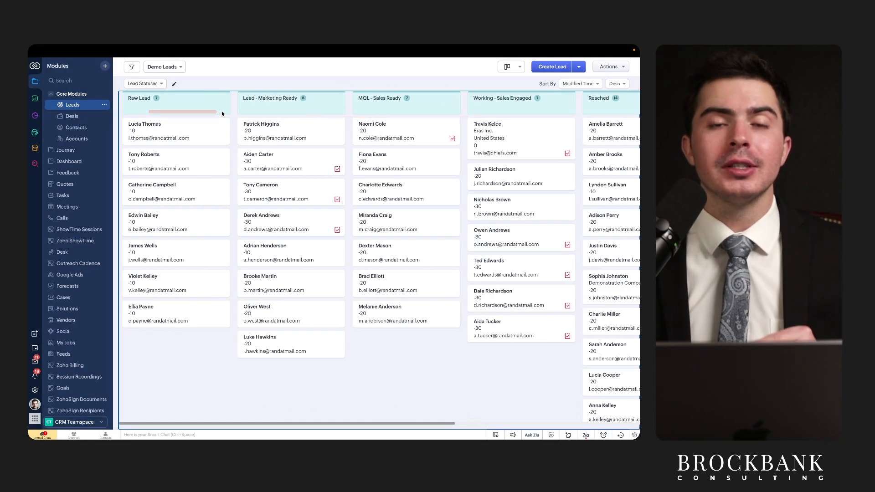
scroll(274, 187, right, 5)
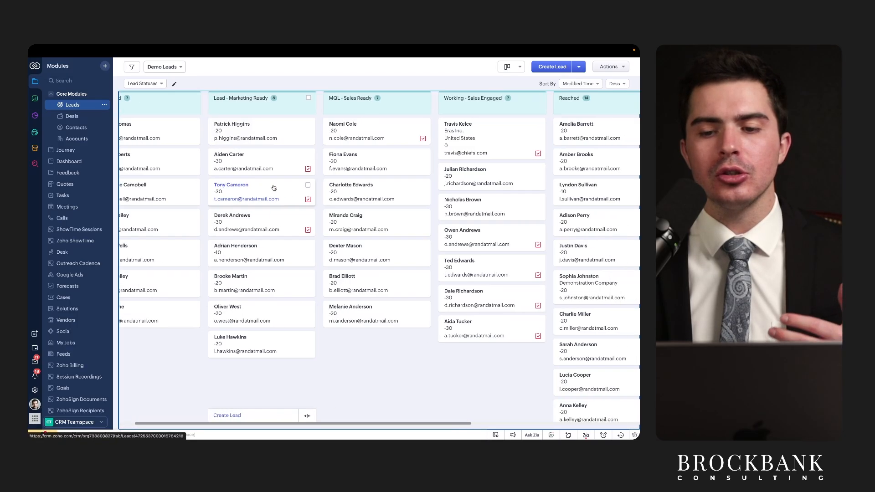
scroll(273, 188, left, 5)
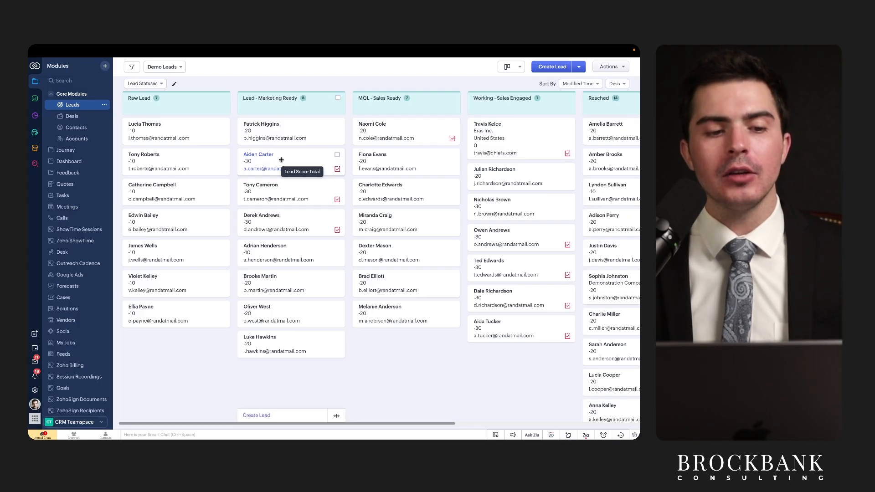
Step: Compare the Raw Lead and Rejected - Junk columns at opposite ends of the Demo Leads board
drag(122, 104, 187, 104)
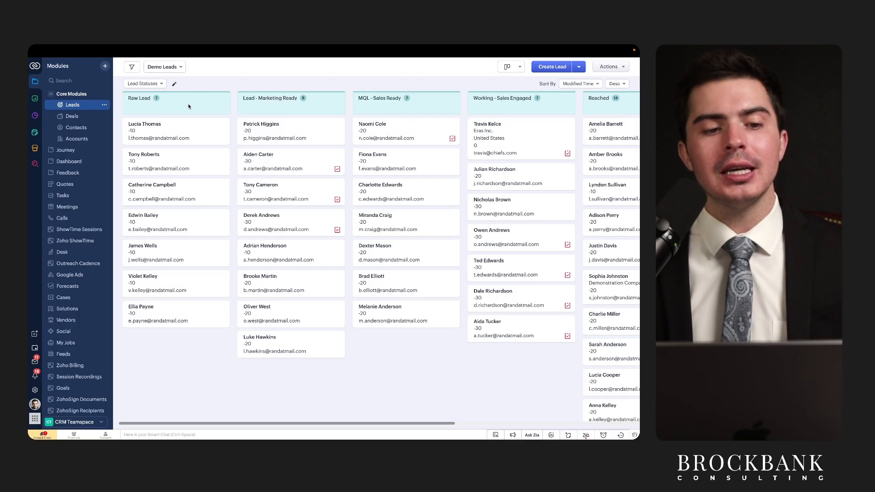
drag(127, 107, 196, 106)
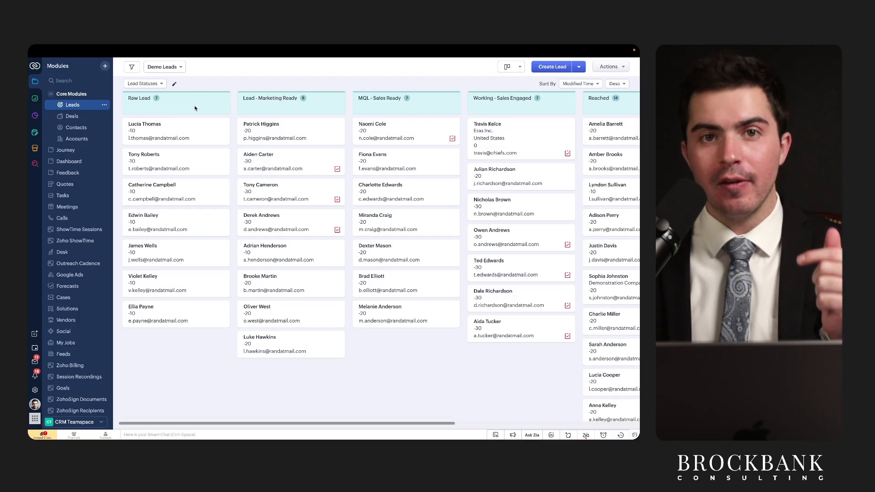
click(123, 108)
drag(122, 108, 175, 108)
scroll(174, 109, right, 6)
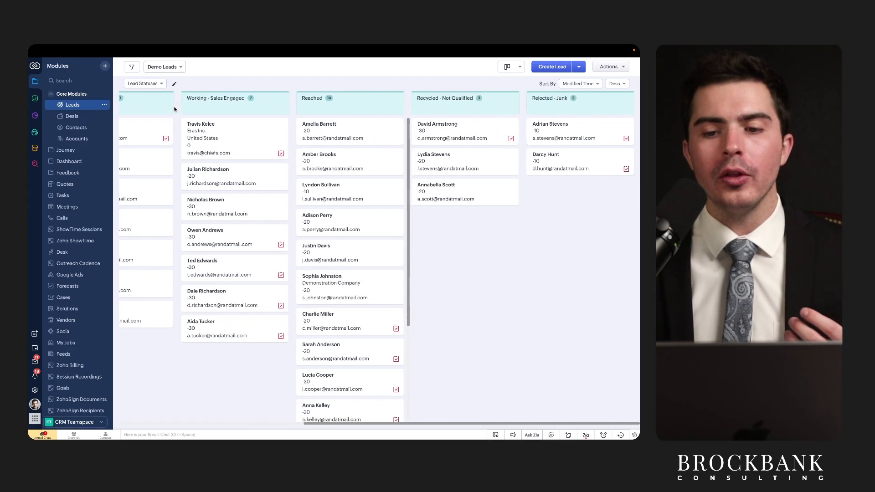
mouse_move(637, 94)
mouse_down()
mouse_move(550, 130)
mouse_move(621, 122)
mouse_up()
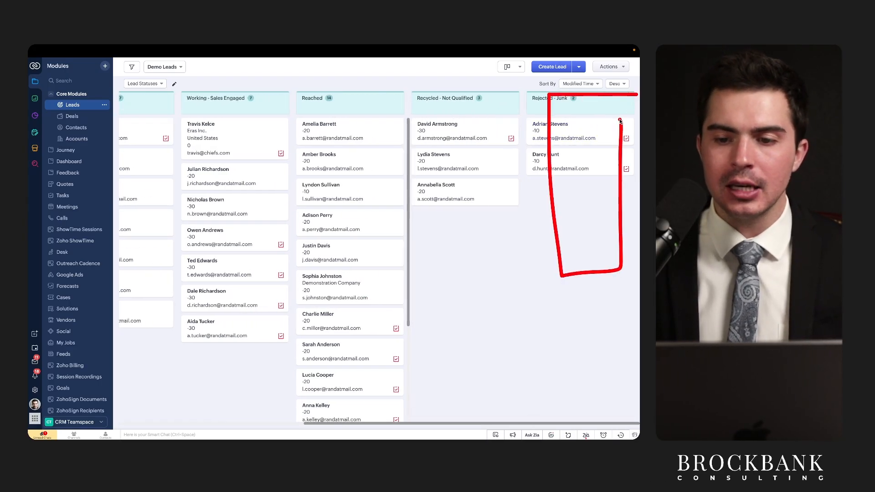
scroll(500, 235, left, 1)
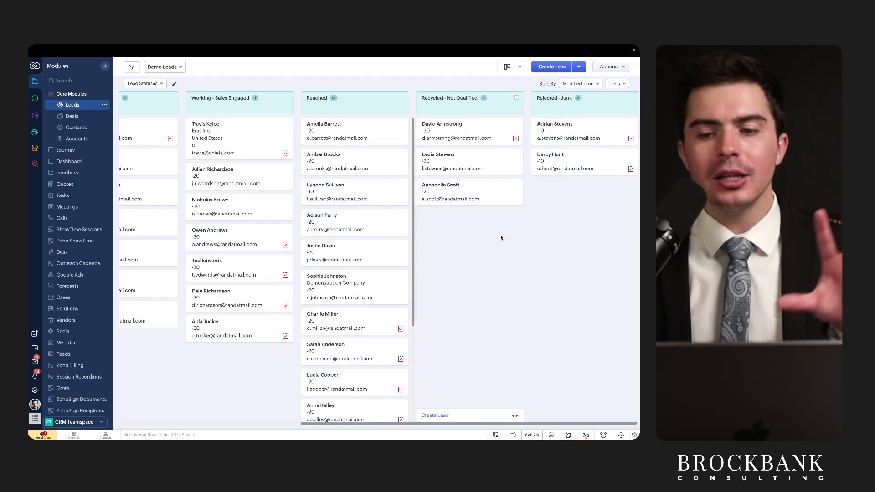
scroll(501, 237, left, 6)
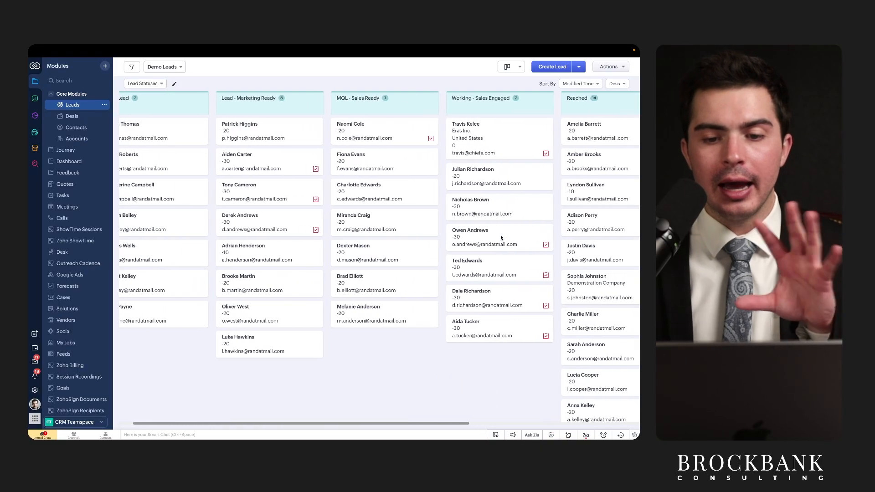
scroll(501, 234, left, 1)
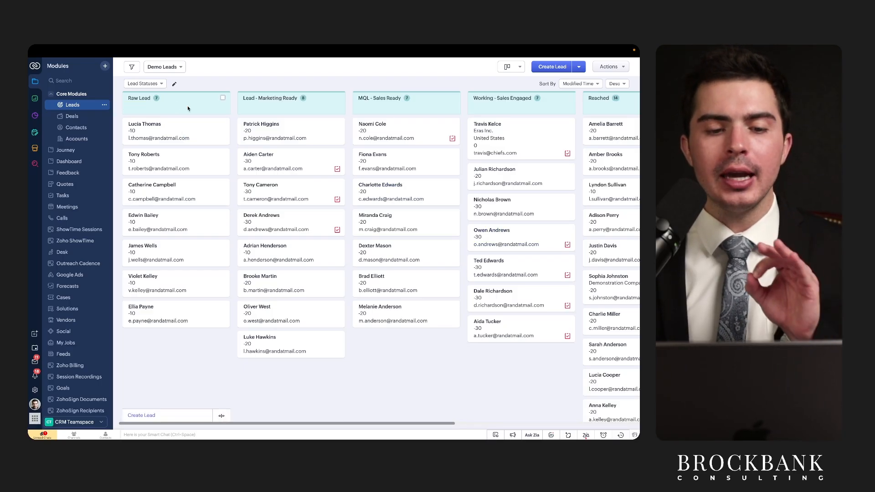
Step: Examine the Lead - Marketing Ready, MQL - Sales Ready and Working - Sales Engaged columns in sequence, marking each heading
click(253, 108)
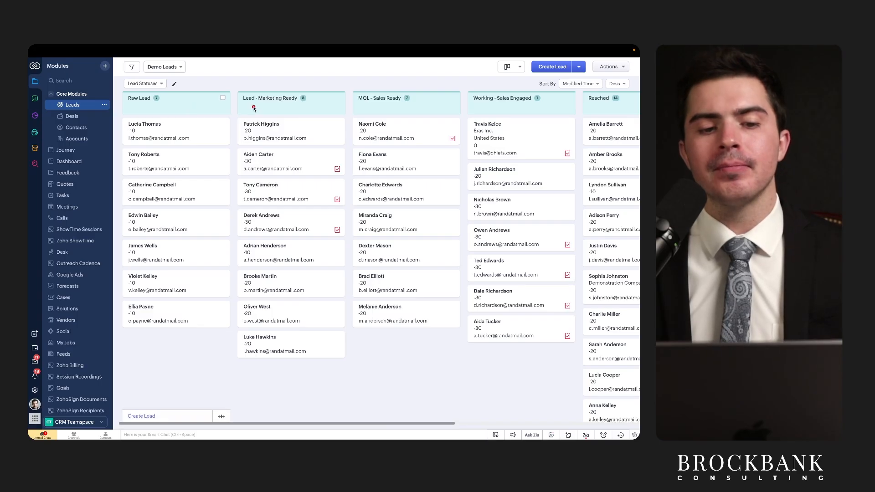
drag(240, 105, 318, 106)
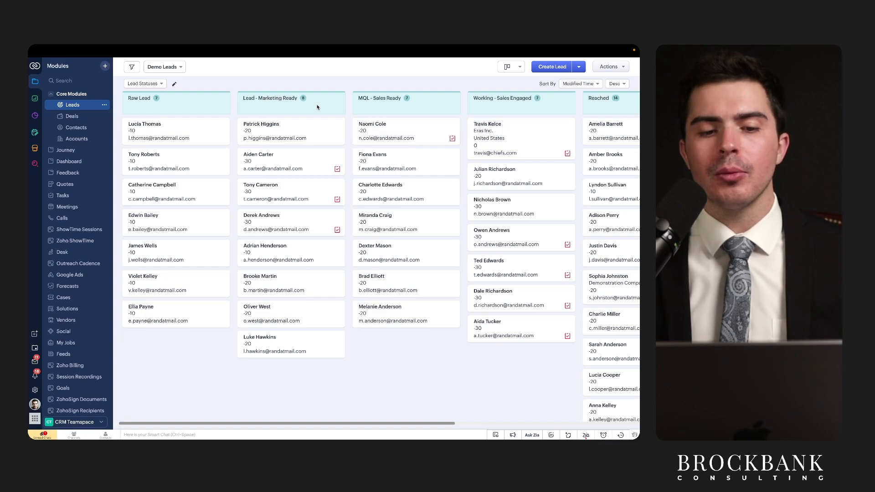
drag(235, 104, 320, 106)
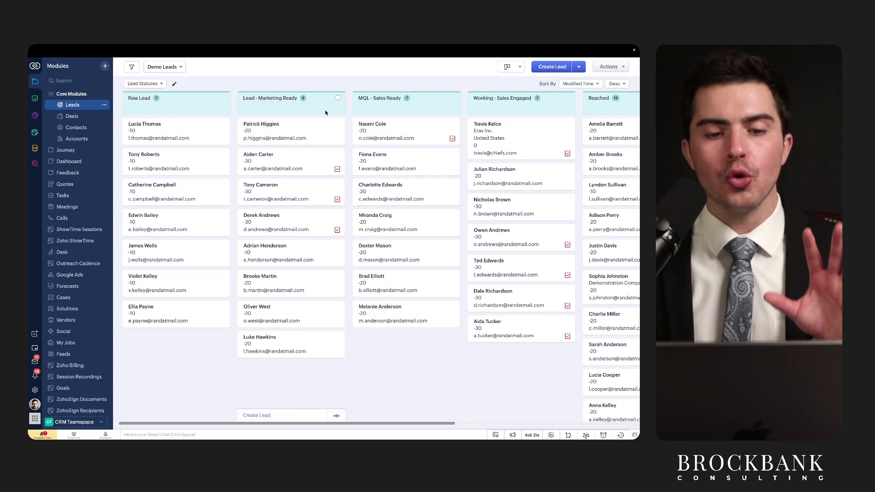
scroll(325, 112, right, 5)
drag(257, 107, 322, 106)
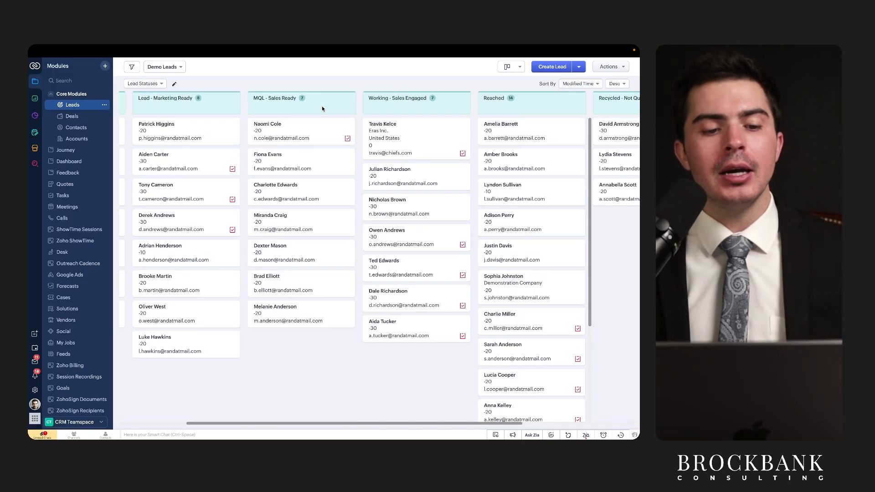
drag(253, 106, 315, 107)
scroll(316, 108, right, 4)
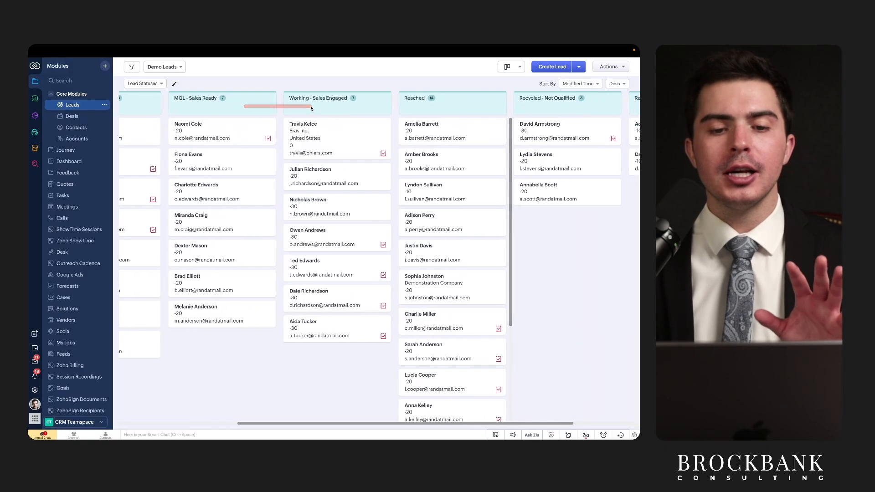
scroll(316, 108, right, 2)
drag(256, 104, 316, 104)
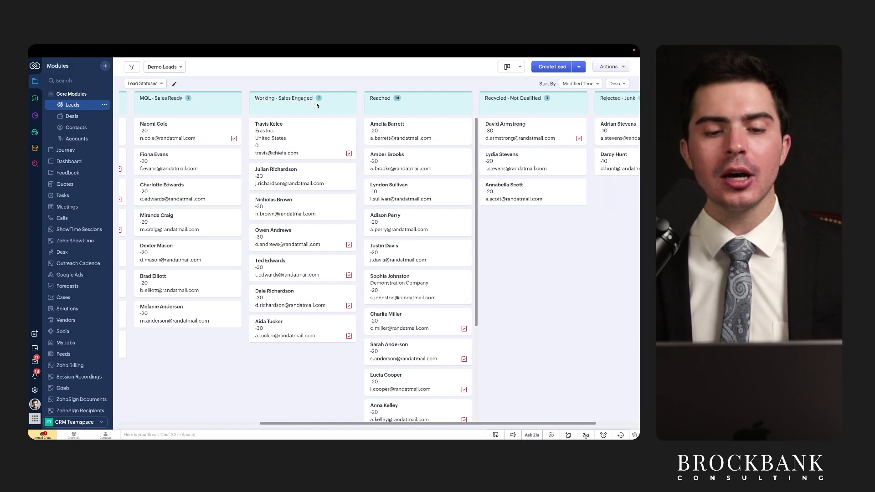
Step: Examine the Reached column of the Demo Leads board and mark its heading
scroll(316, 106, right, 3)
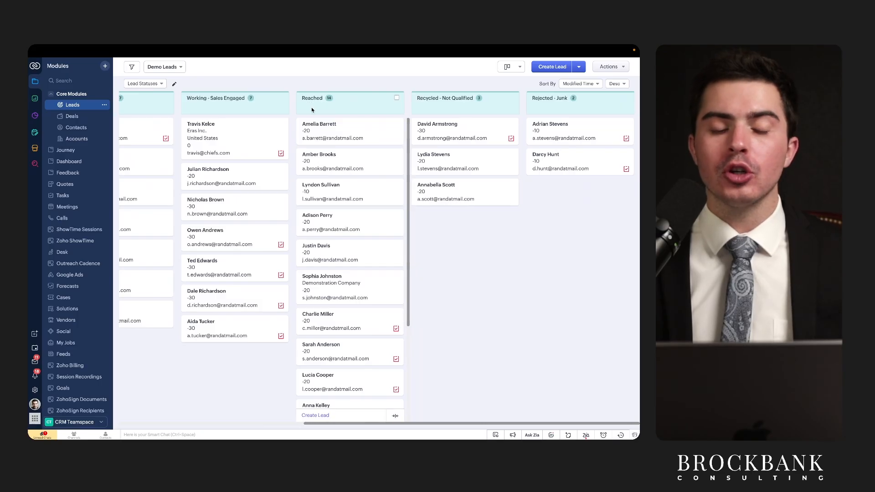
drag(301, 106, 381, 106)
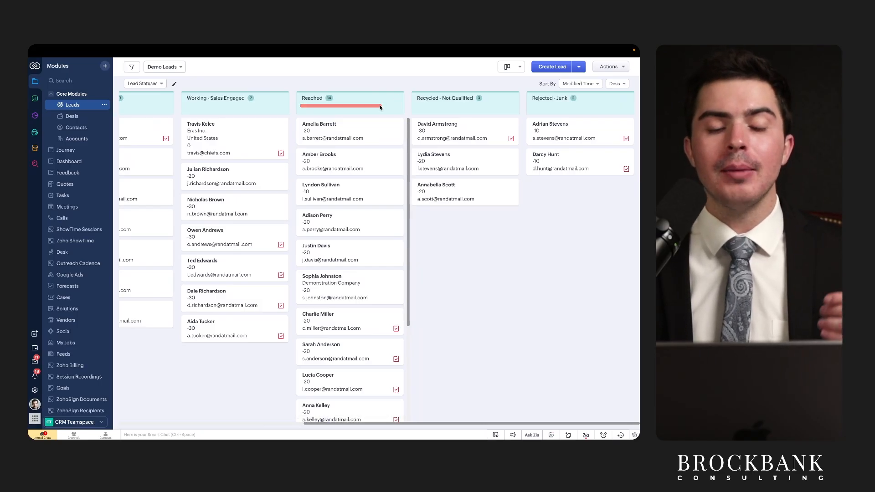
drag(292, 106, 383, 107)
drag(299, 99, 343, 100)
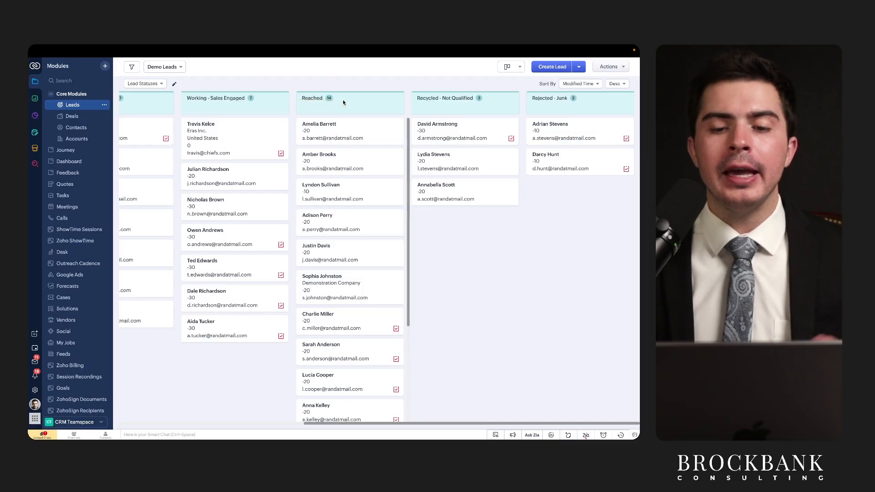
drag(296, 103, 351, 104)
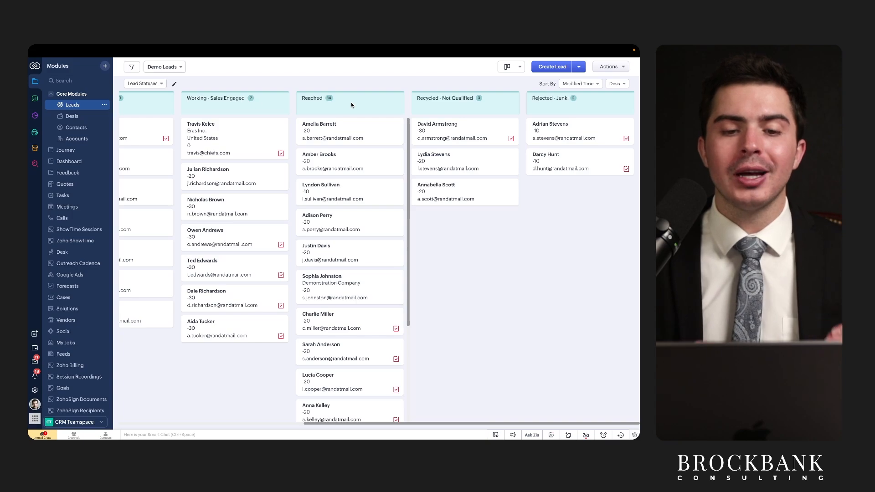
click(144, 83)
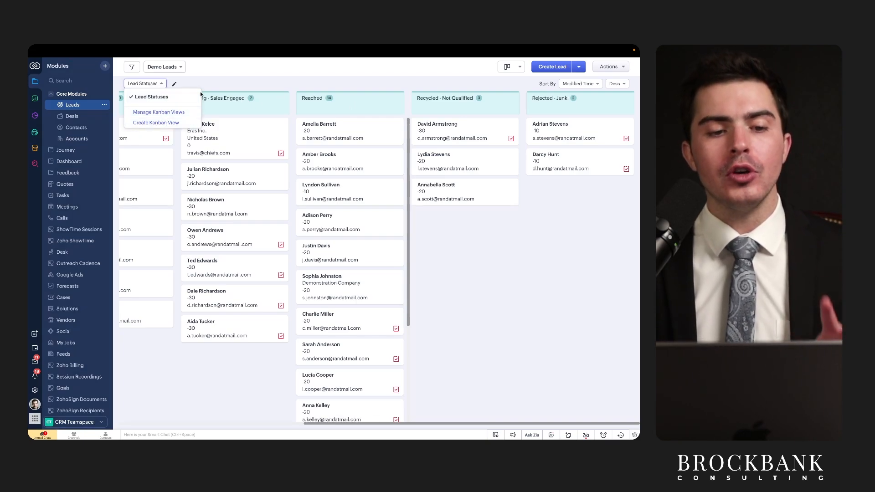
click(214, 87)
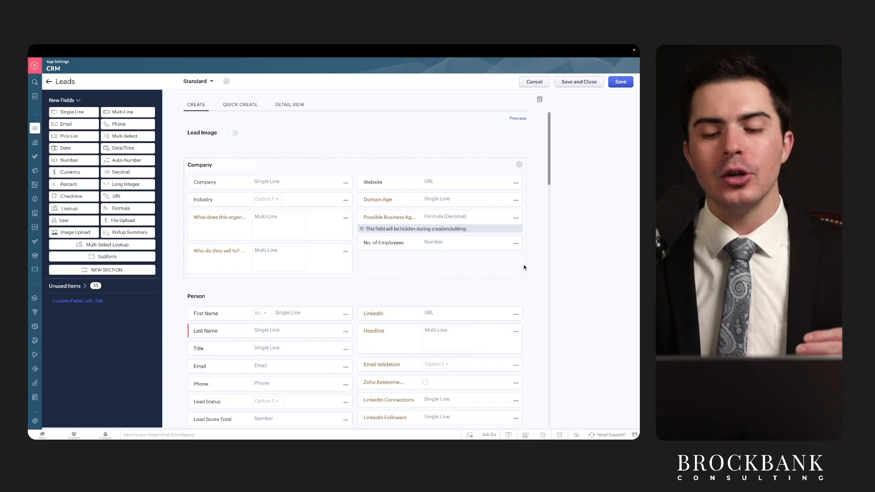
Step: Open the Possible Business Age in Years formula field in the Leads layout and examine its expression dividing Domain Age by 365
drag(355, 224, 429, 226)
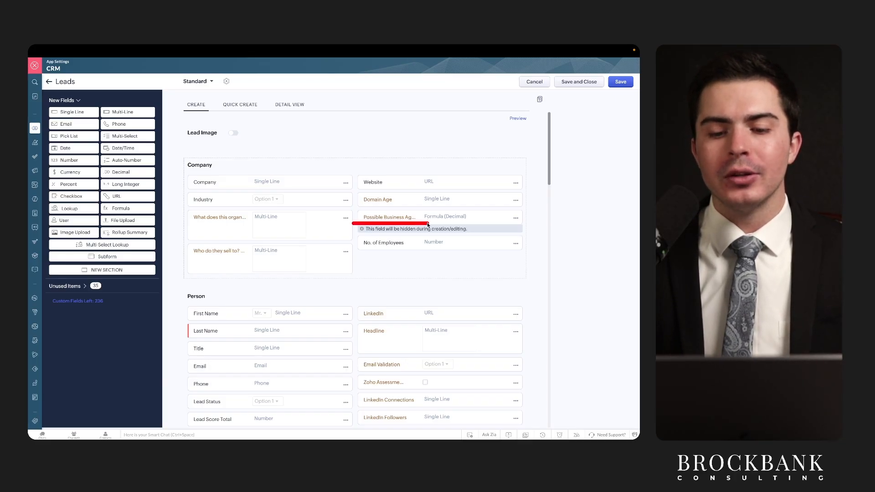
click(516, 218)
click(501, 237)
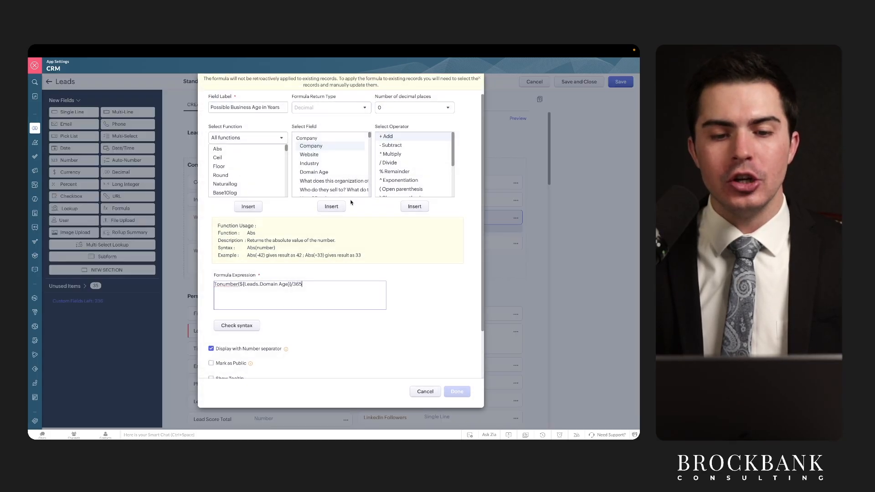
drag(296, 153, 326, 152)
drag(248, 288, 326, 288)
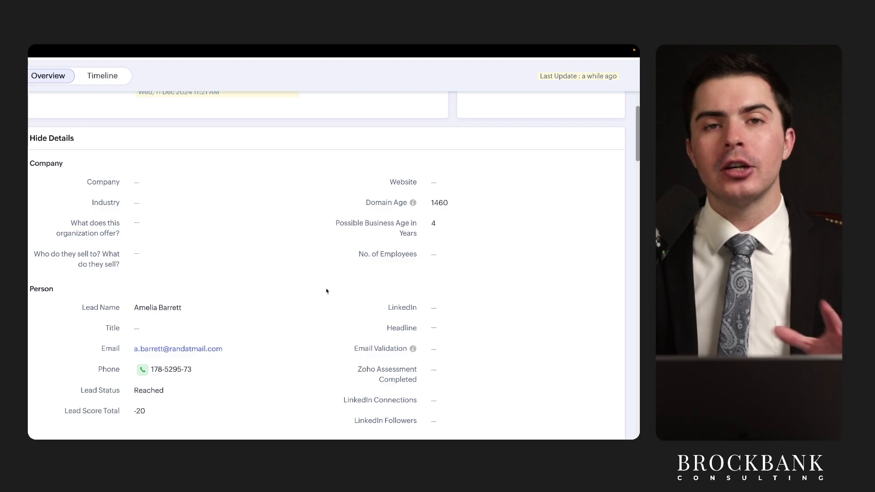
Step: On a Reached lead's record, compare the Domain Age and Possible Business Age in Years fields, marking each value
drag(406, 209, 486, 210)
drag(420, 207, 466, 208)
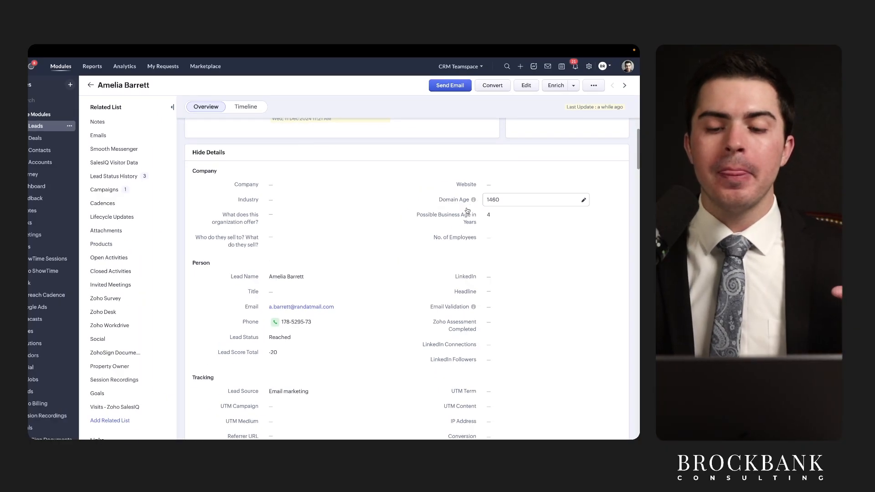
drag(294, 313, 358, 314)
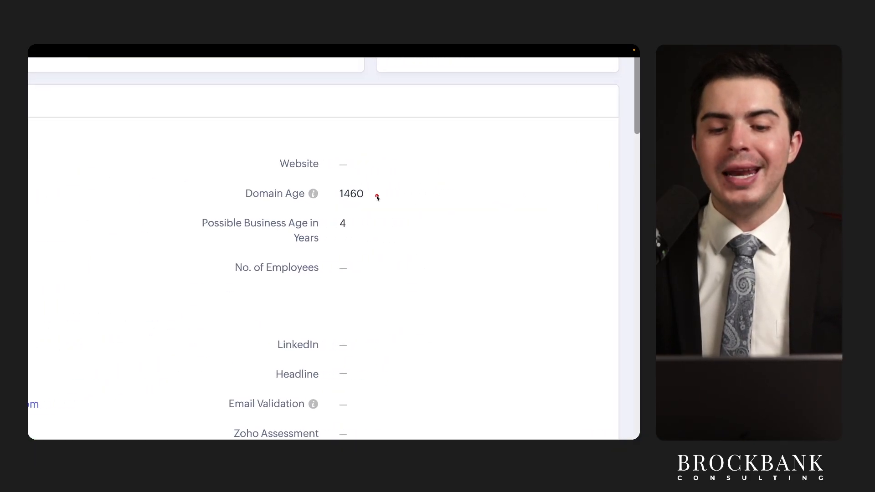
drag(331, 232, 387, 232)
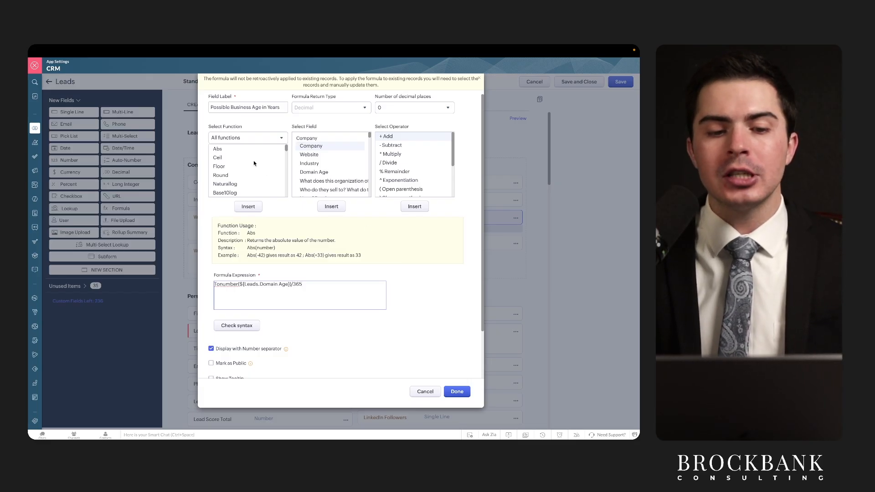
Step: Browse the functions, lead fields and operators available for building the Possible Business Age in Years formula
scroll(248, 171, down, 10)
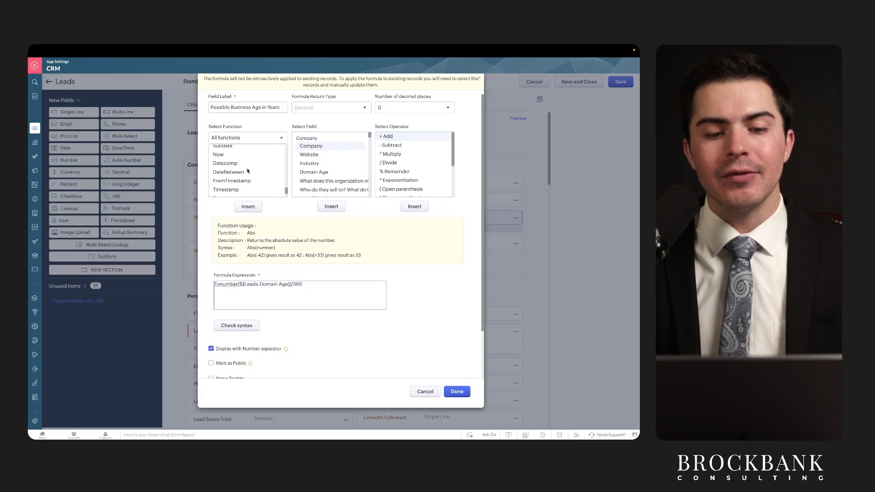
scroll(310, 166, down, 5)
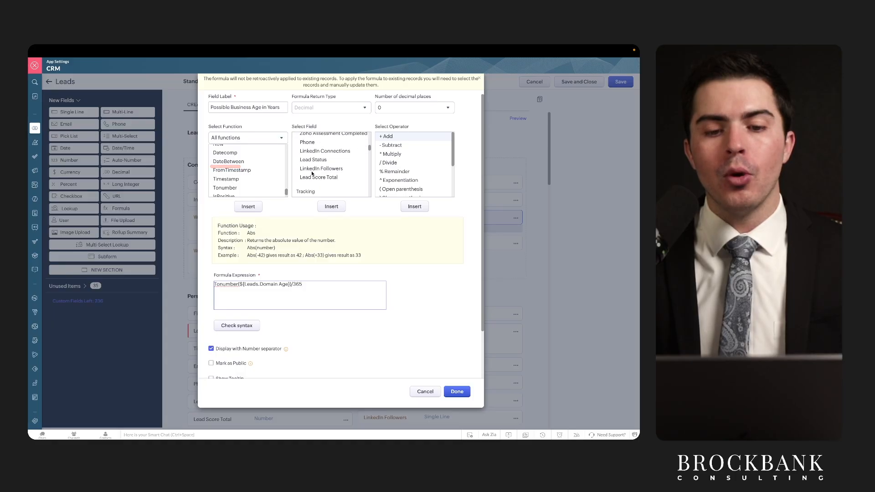
scroll(320, 175, down, 5)
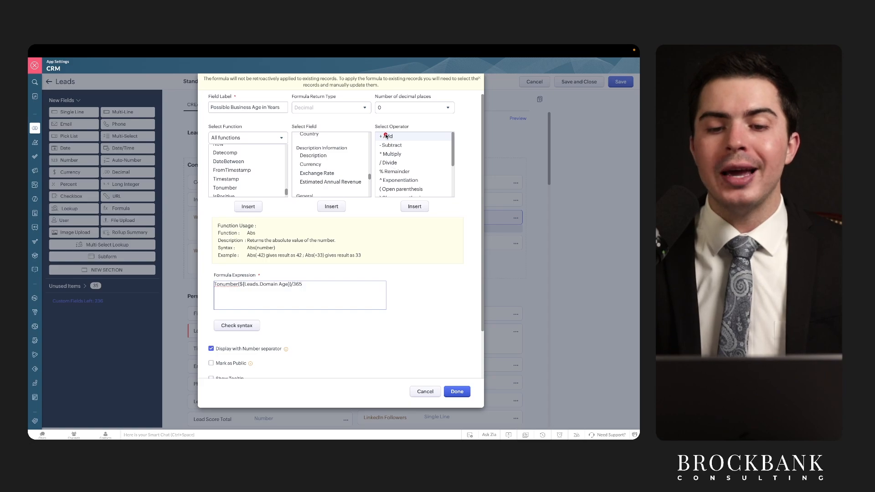
scroll(406, 177, down, 5)
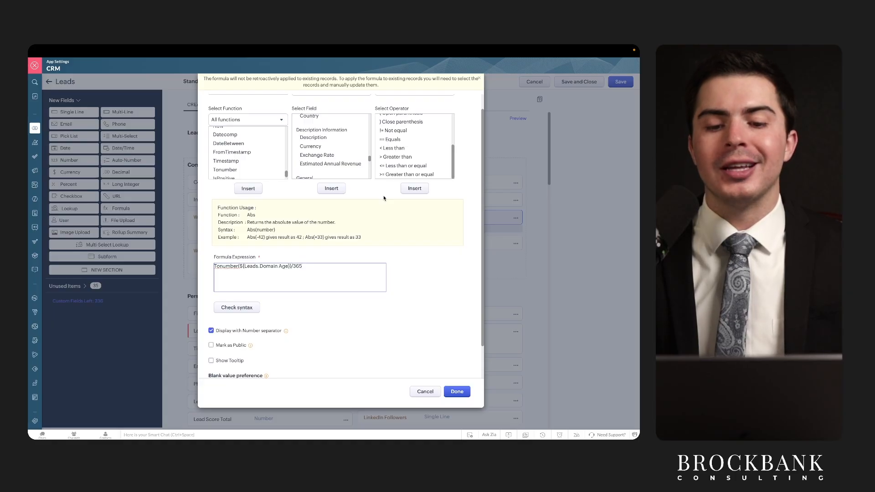
scroll(375, 202, up, 1)
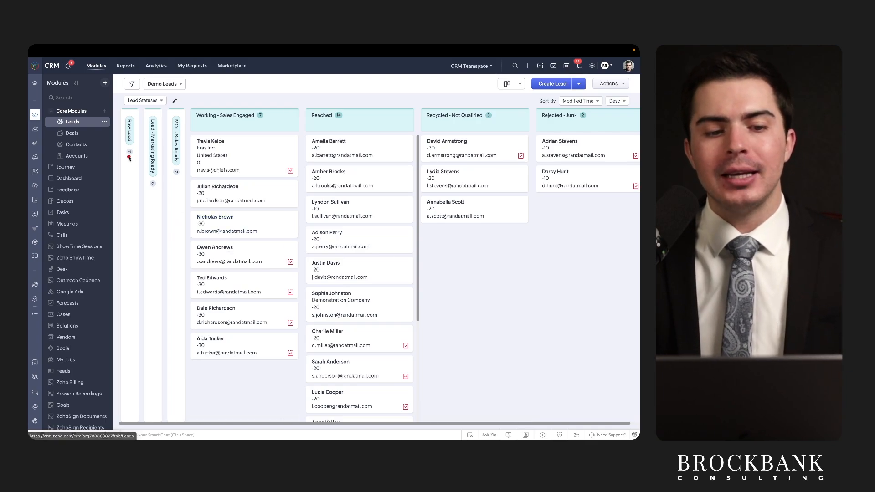
Step: Expand the collapsed Raw Lead, Lead - Marketing Ready and MQL - Sales Ready columns on the Demo Leads board
drag(131, 148, 479, 149)
drag(426, 132, 458, 157)
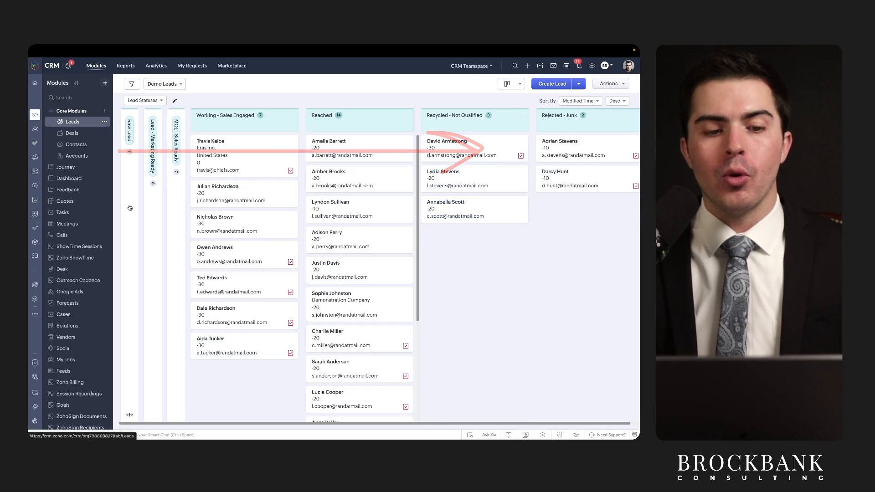
click(150, 202)
click(271, 184)
drag(307, 95, 308, 323)
mouse_move(276, 313)
mouse_down()
mouse_move(307, 325)
mouse_move(329, 286)
mouse_up()
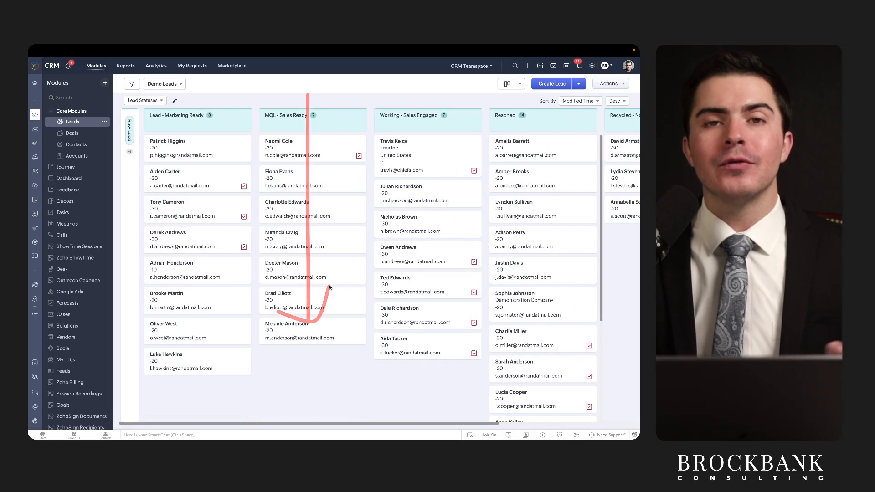
click(132, 273)
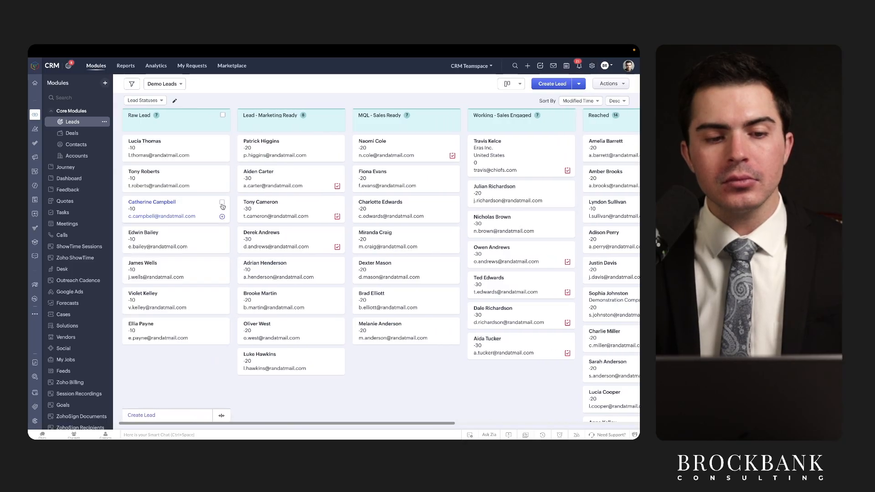
Step: Trace the lead progression across the status columns from Raw Lead through to Rejected - Junk, marking the direction of flow
drag(128, 130, 340, 132)
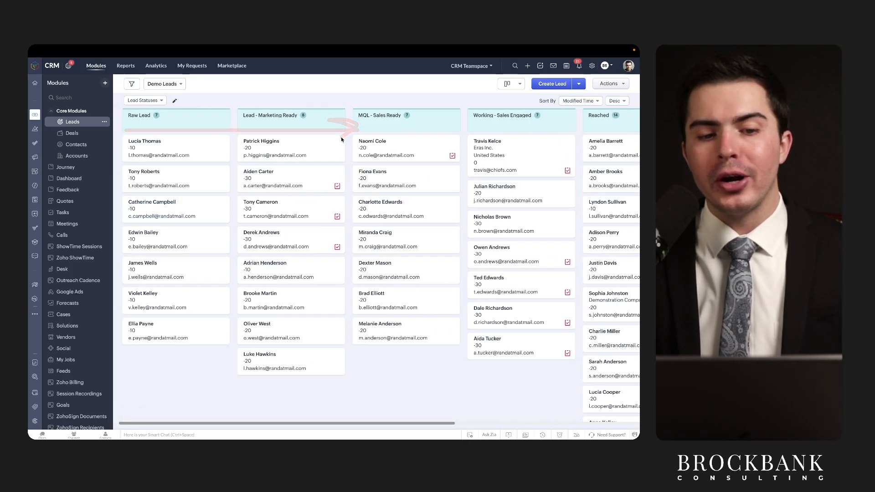
mouse_move(128, 130)
mouse_down()
mouse_move(296, 133)
mouse_move(322, 152)
mouse_up()
mouse_move(373, 139)
mouse_down()
mouse_move(541, 149)
mouse_move(548, 167)
mouse_up()
scroll(527, 176, right, 3)
drag(403, 152, 539, 178)
scroll(539, 179, right, 3)
drag(473, 138, 602, 157)
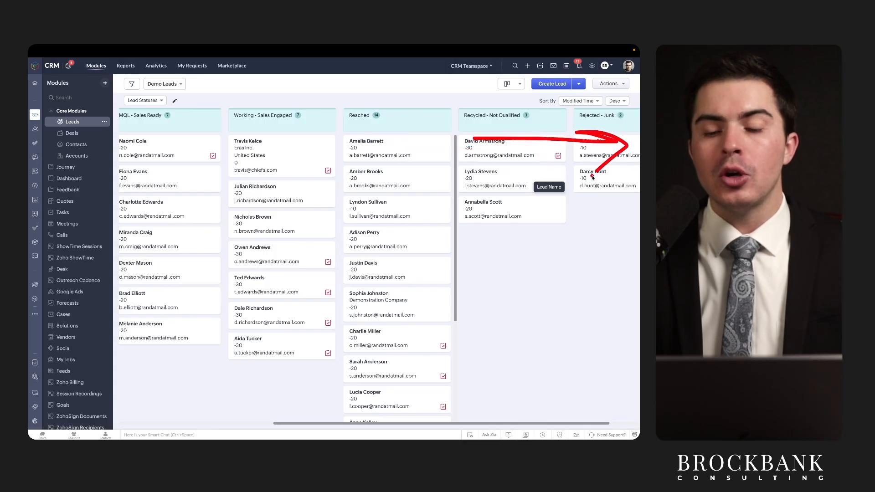
scroll(527, 273, right, 1)
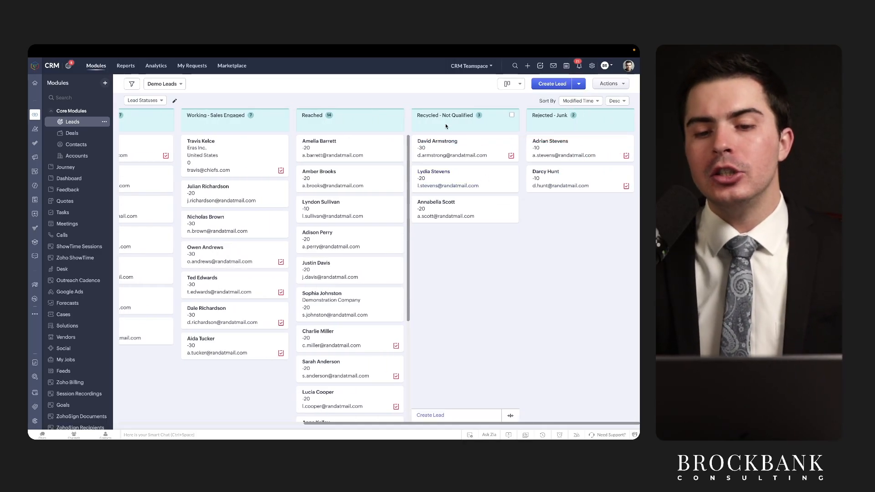
Step: Examine the Recycled - Not Qualified column, marking its heading and its relation to the Reached column
drag(412, 123, 496, 122)
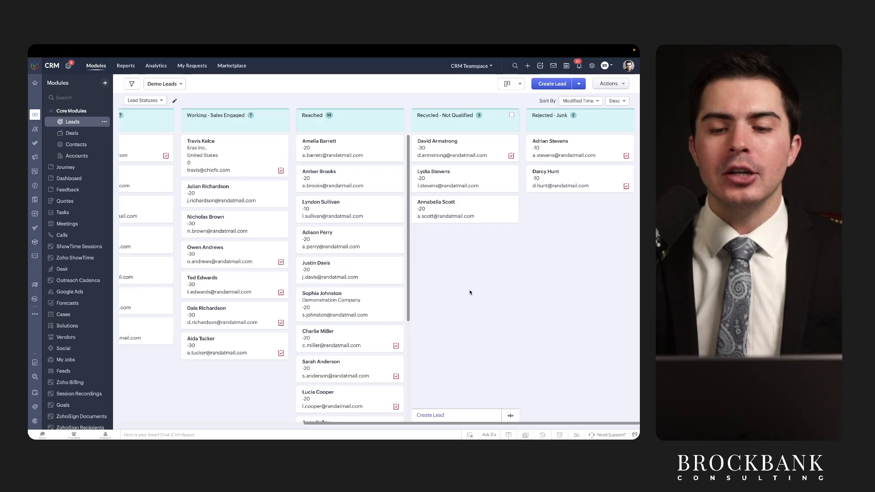
drag(415, 120, 496, 120)
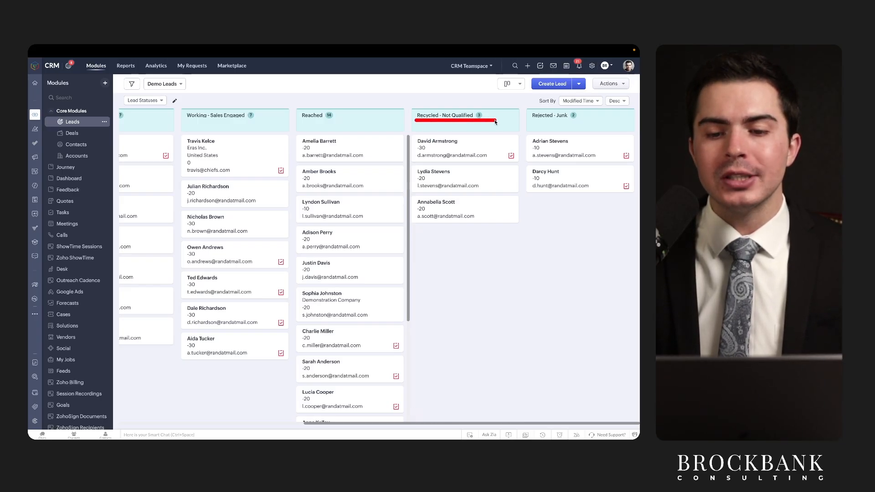
scroll(463, 119, up, 5)
drag(347, 122, 548, 124)
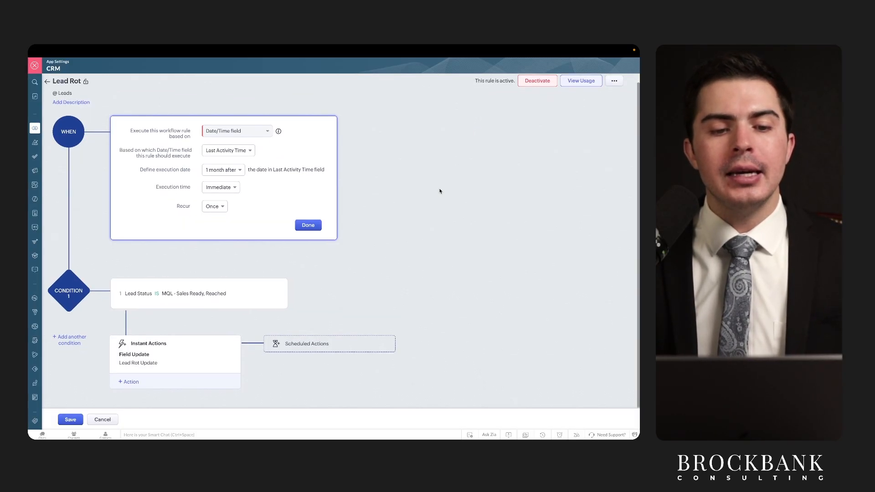
Step: Review the Lead Rot workflow's Last Activity Time trigger and Lead Rot Update action, then trace the affected move on the leads board
drag(246, 177, 307, 176)
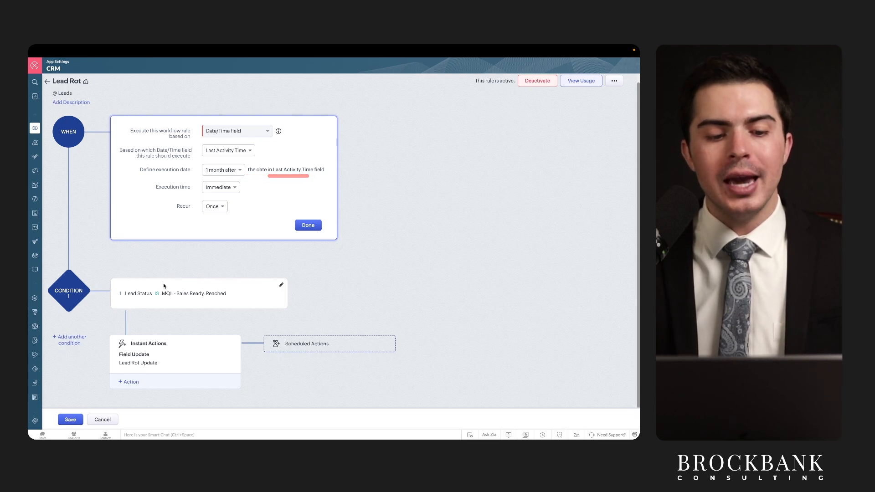
drag(114, 370, 201, 371)
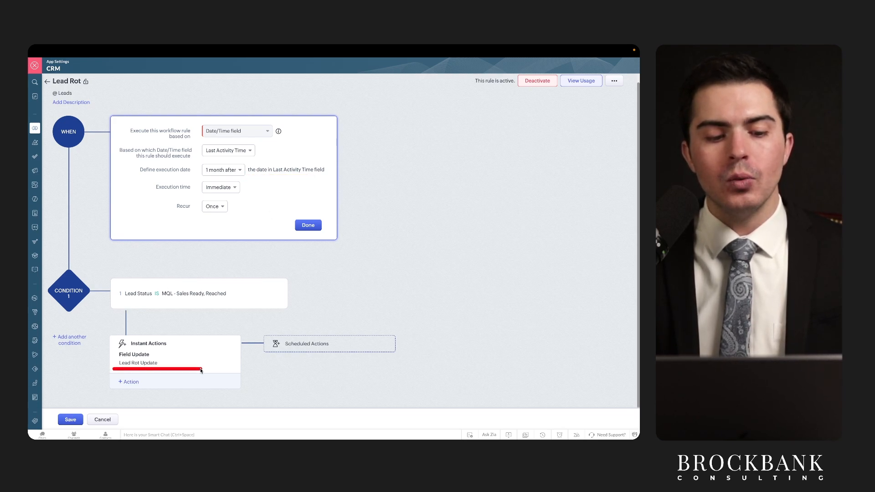
drag(118, 367, 186, 367)
key(ctrl+Tab)
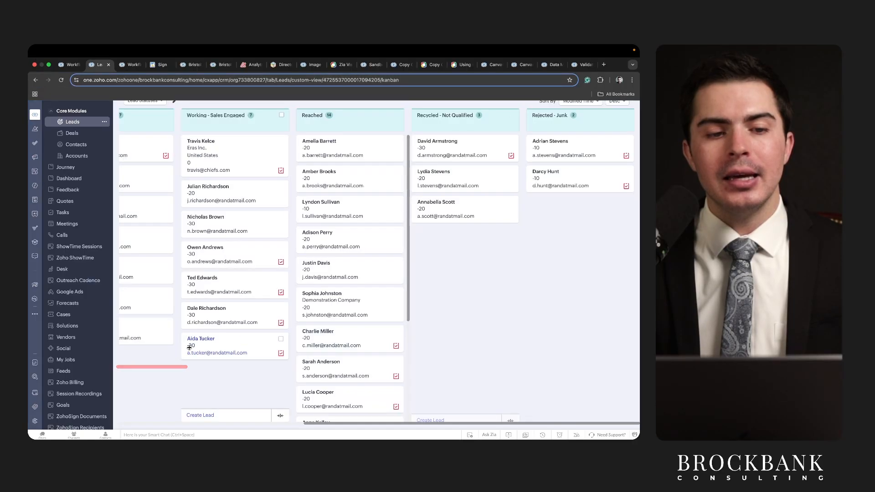
drag(345, 142, 452, 138)
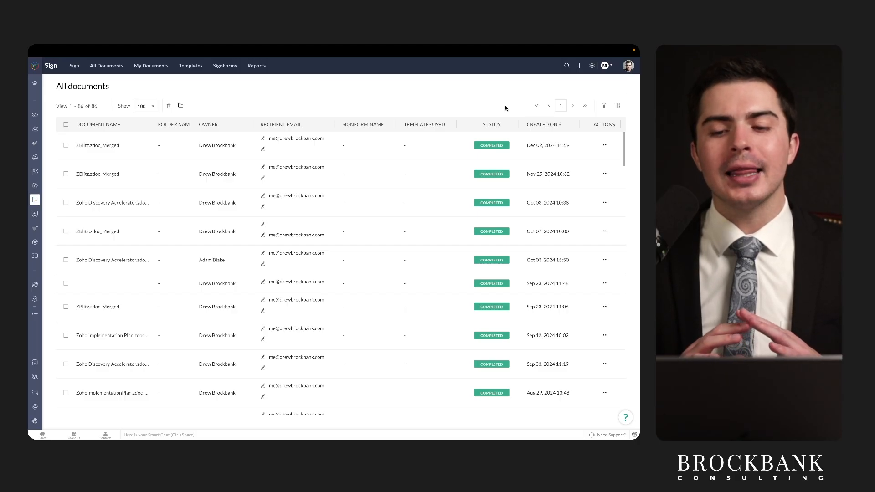
Step: Compare the document statuses in Zoho Sign with the Zoho Consulting Proposal.pdf entry in the Bristol-Myers Squibb deal's ZohoSign Documents list
drag(447, 155, 547, 157)
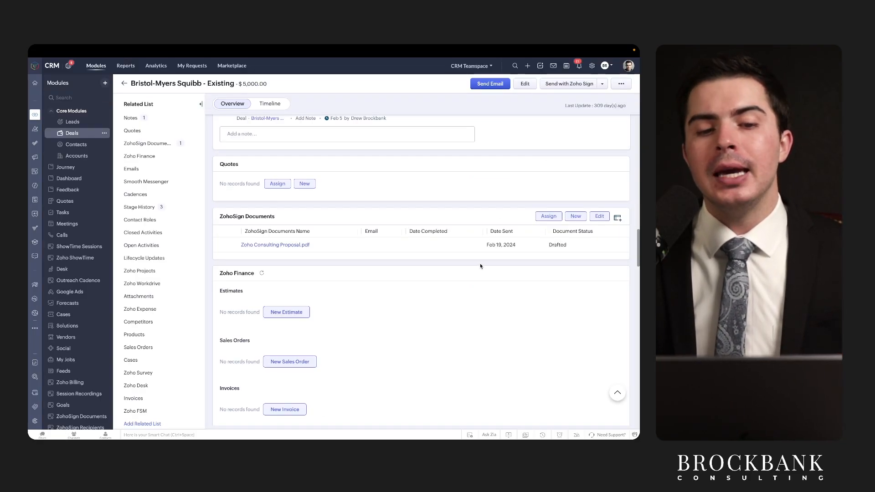
drag(482, 216, 482, 216)
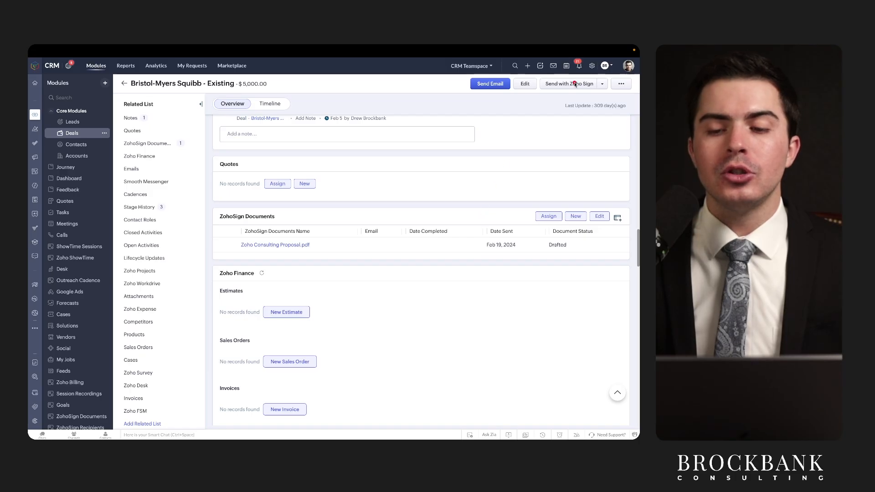
drag(241, 252, 347, 251)
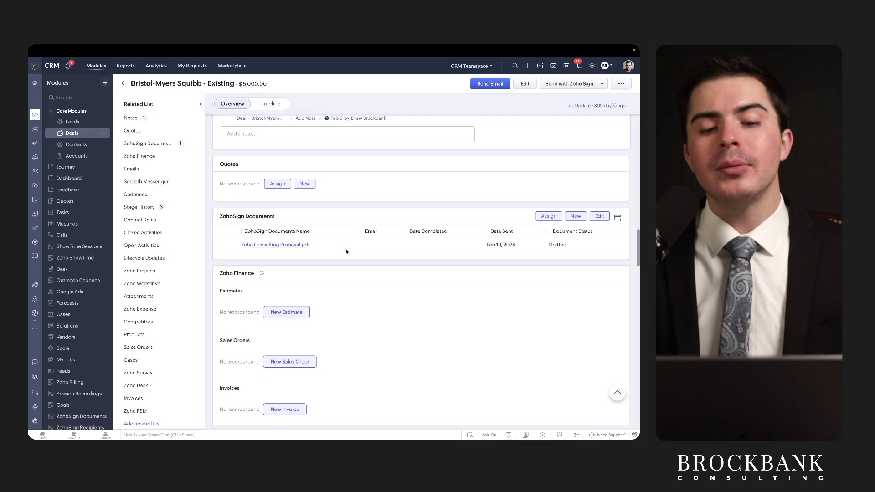
drag(230, 254, 362, 253)
drag(535, 250, 596, 249)
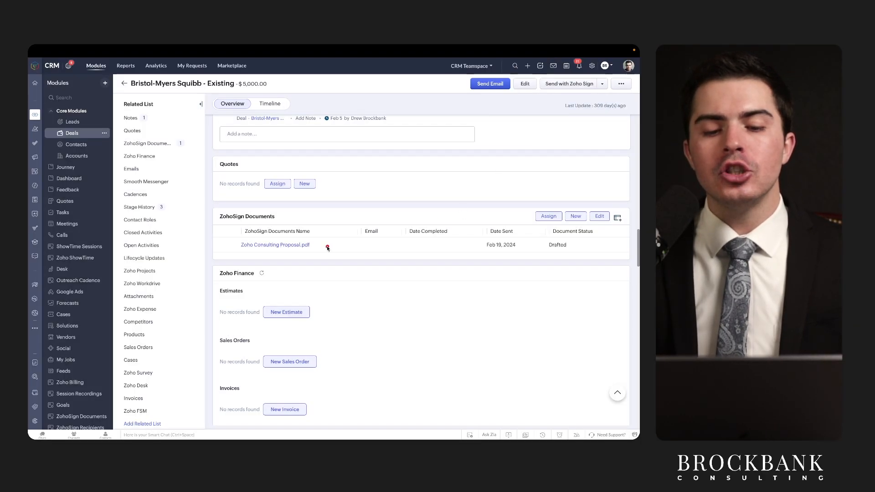
drag(237, 256, 532, 254)
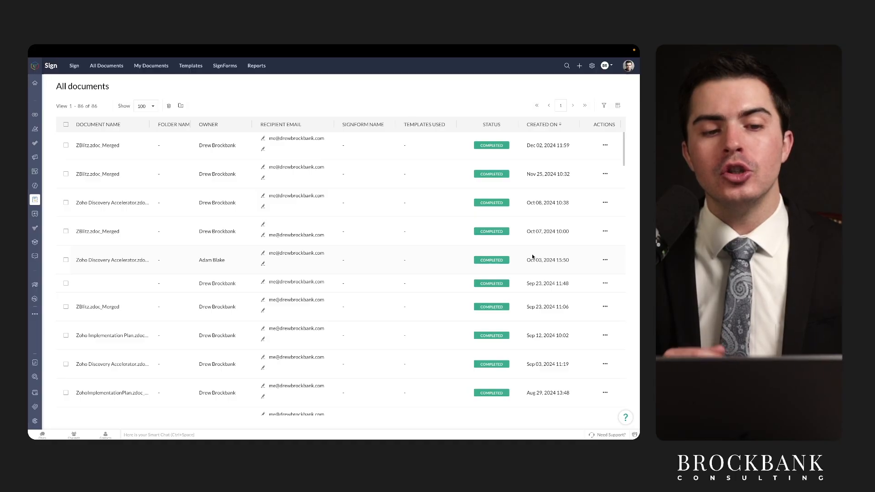
mouse_move(504, 138)
mouse_down()
mouse_move(501, 347)
mouse_move(539, 287)
mouse_up()
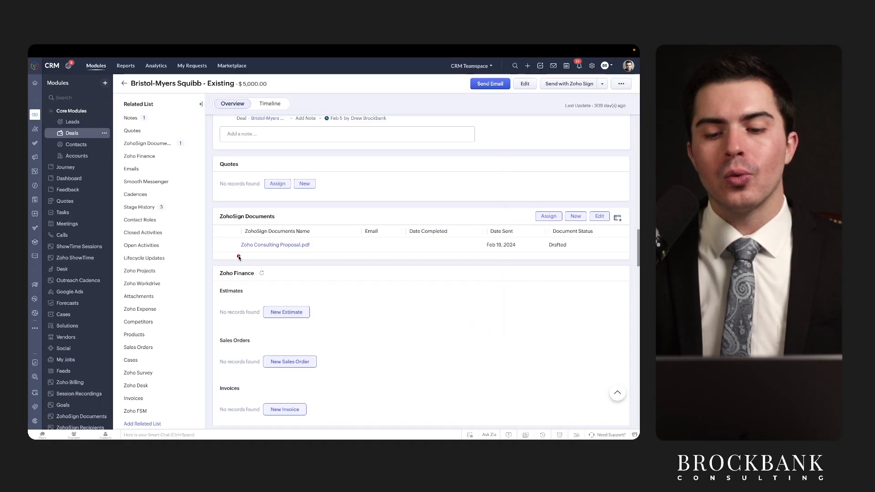
drag(238, 257, 554, 256)
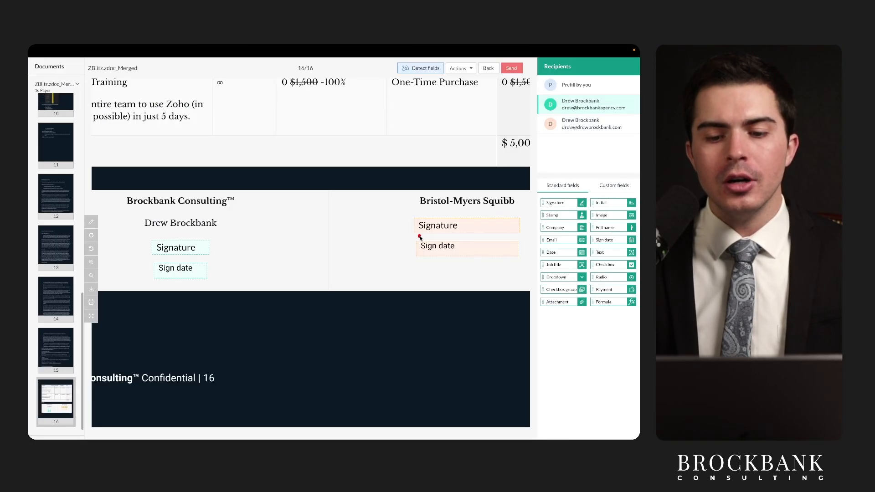
Step: Review both parties' signing fields on page 16 of ZBlitz.zdoc_Merged and add a Signature field below Sign date under Bristol-Myers Squibb
drag(421, 258, 448, 258)
drag(140, 255, 188, 255)
drag(157, 281, 219, 281)
mouse_move(569, 203)
mouse_down()
mouse_move(498, 262)
mouse_move(456, 276)
mouse_up()
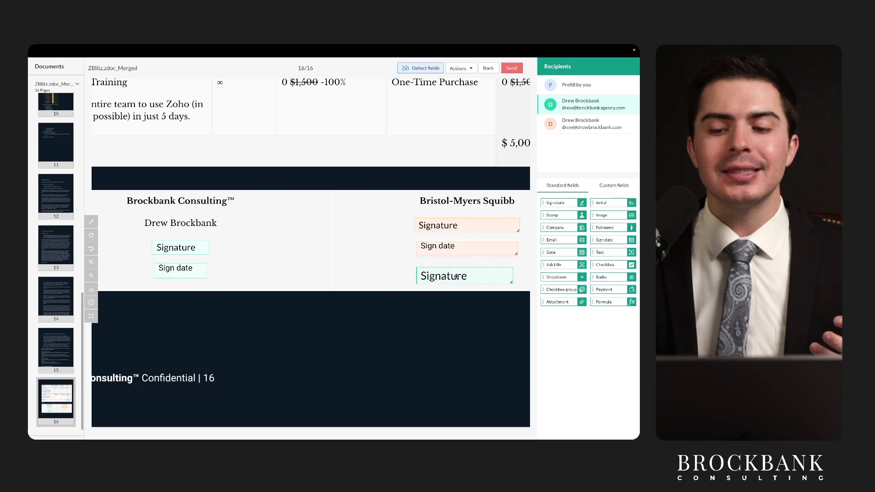
Step: Examine the standard fields offered for the document, marking how the Email field goes onto page 16
mouse_move(619, 196)
mouse_down()
mouse_move(555, 337)
mouse_move(593, 201)
mouse_up()
mouse_move(576, 235)
mouse_down()
mouse_move(444, 200)
mouse_move(382, 202)
mouse_up()
drag(397, 163, 517, 166)
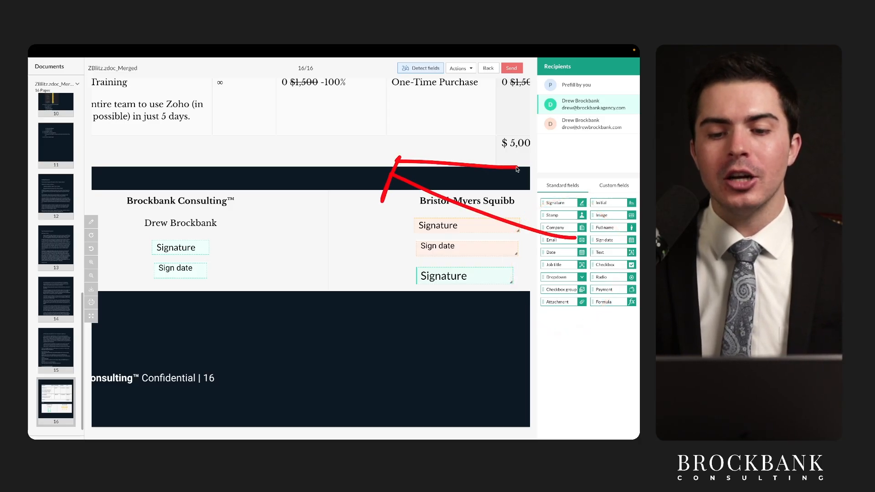
Step: Delete the extra Signature field placed below Sign date under Bristol-Myers Squibb on page 16
click(500, 280)
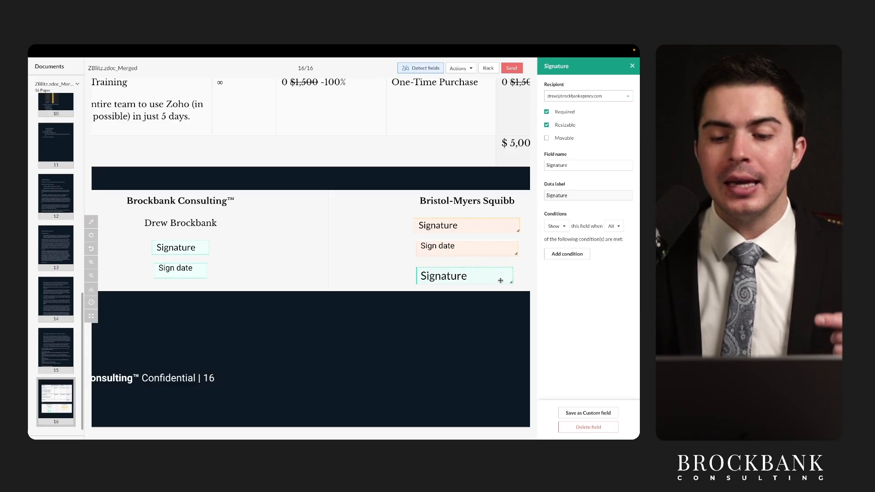
click(570, 412)
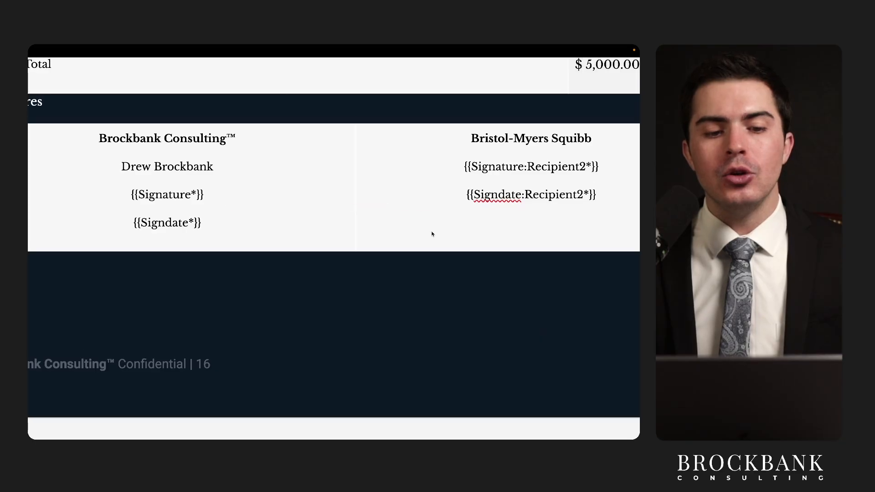
Step: Switch to the proposal template and examine Brockbank Consulting's {{Signature*}} and {{Signdate*}} tags alongside the Bristol-Myers Squibb tags
scroll(432, 234, up, 1)
drag(130, 233, 250, 233)
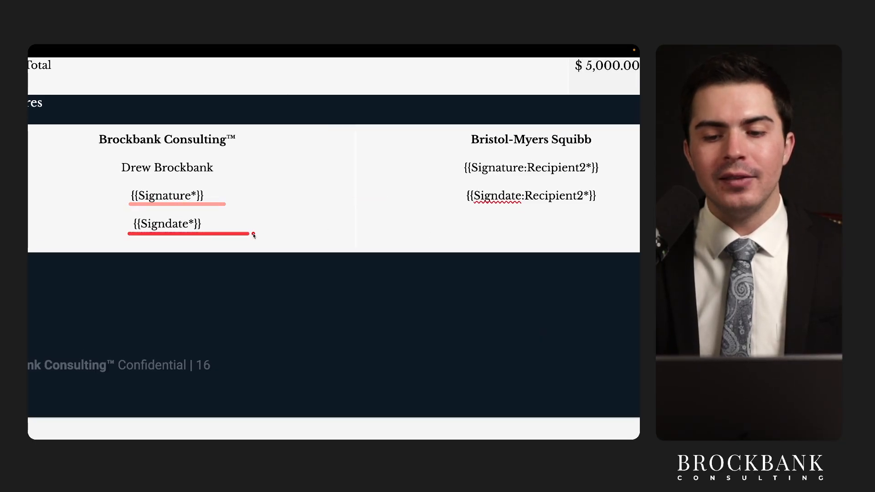
drag(461, 171, 597, 171)
drag(468, 212, 560, 212)
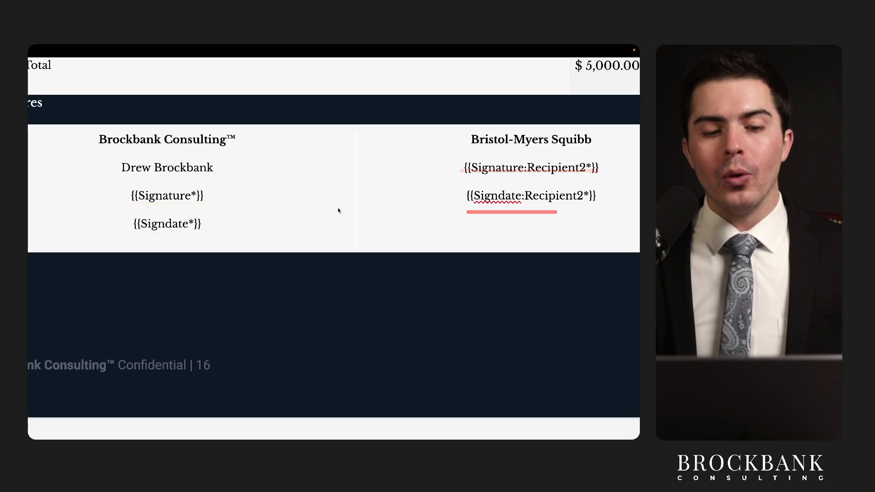
drag(127, 205, 246, 205)
mouse_move(126, 207)
mouse_down()
mouse_move(178, 209)
mouse_move(201, 192)
mouse_up()
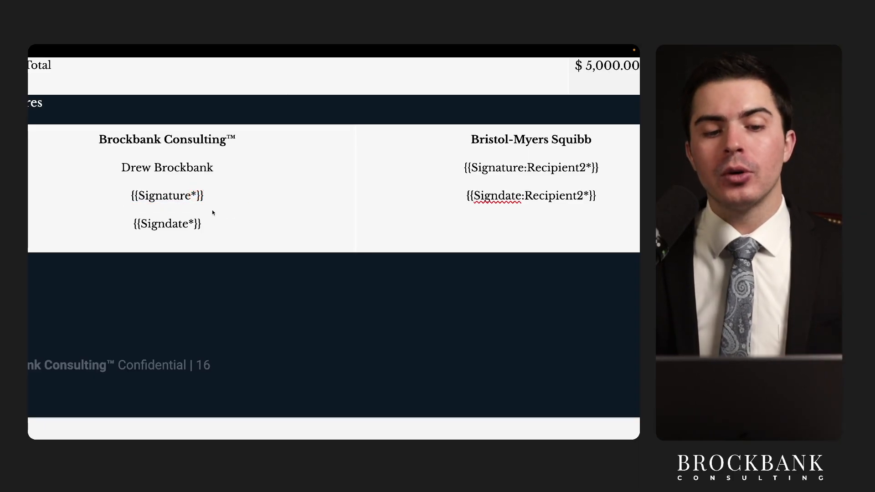
drag(124, 203, 191, 204)
drag(123, 234, 192, 235)
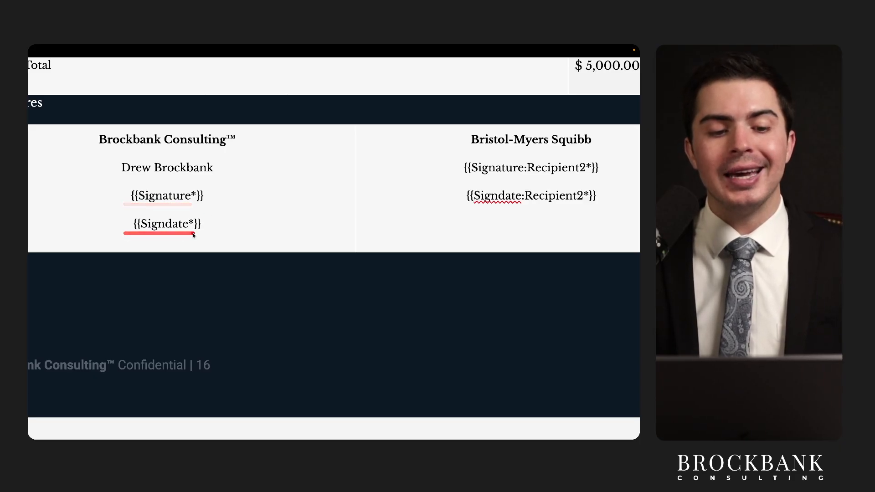
drag(125, 235, 228, 234)
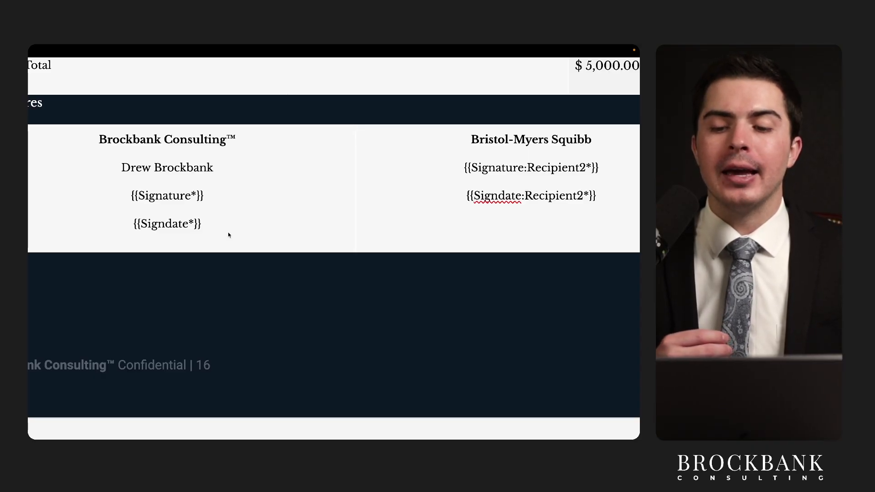
Step: Review the {{Signature:Recipient2*}} and {{Signdate:Recipient2*}} tags under Bristol-Myers Squibb in the proposal template
drag(469, 173, 603, 176)
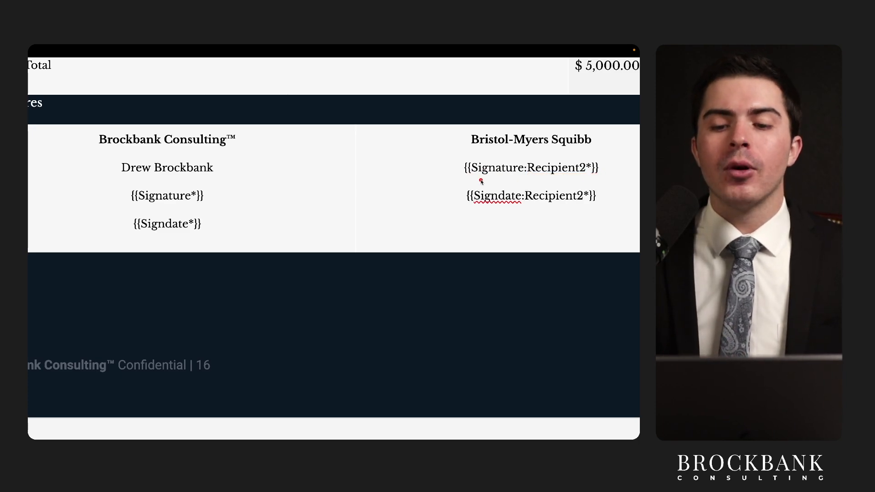
drag(468, 177, 574, 180)
drag(473, 206, 595, 208)
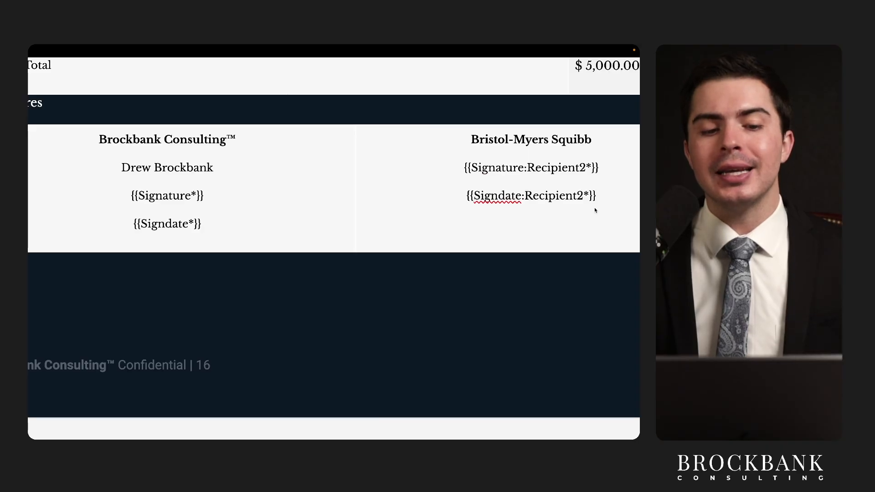
drag(466, 206, 603, 206)
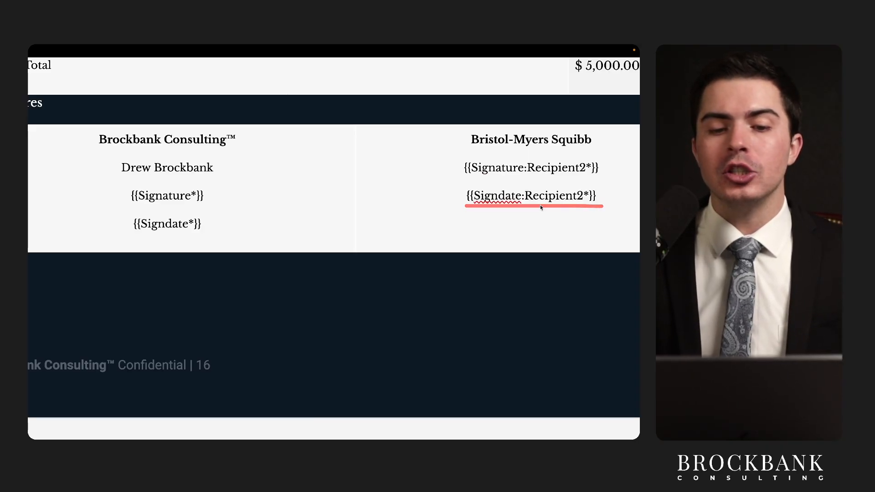
drag(441, 207, 441, 207)
Step: Compare the template's signature and sign date tags with the matching Signature and Sign date fields in Zoho Sign
mouse_move(539, 121)
mouse_down()
mouse_move(610, 254)
mouse_move(433, 117)
mouse_up()
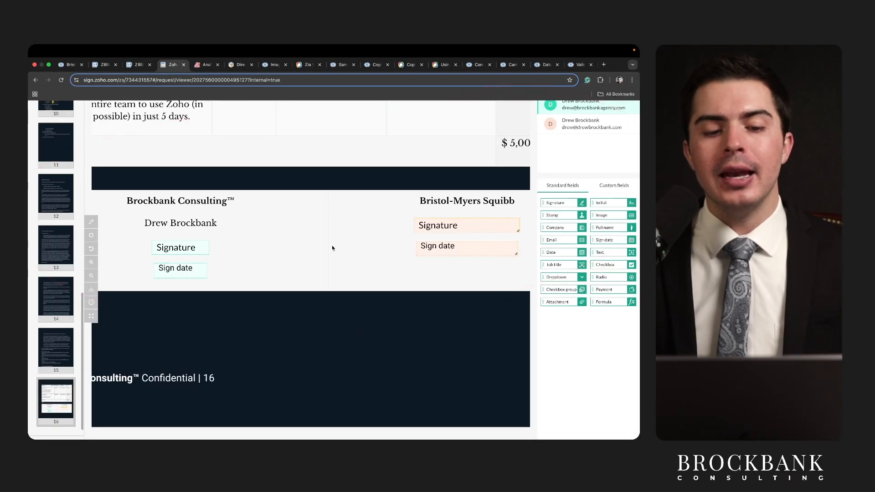
mouse_move(165, 256)
mouse_down()
mouse_move(153, 280)
mouse_move(238, 280)
mouse_up()
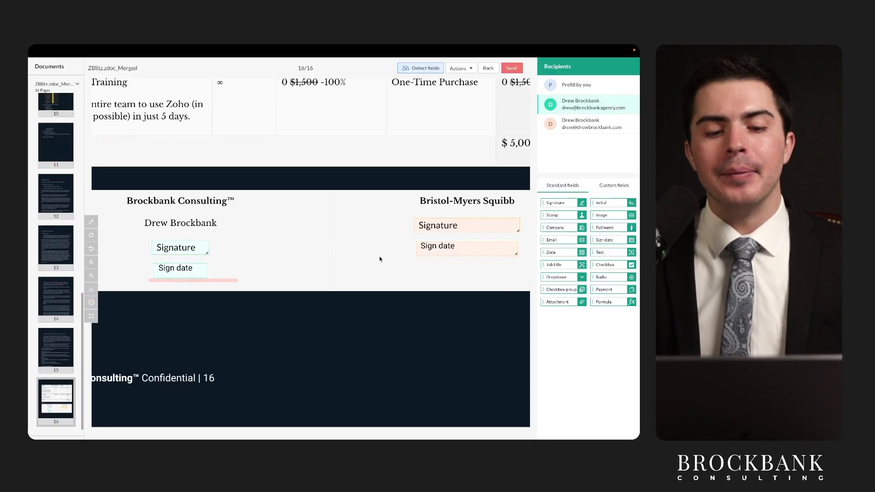
mouse_move(130, 45)
click(140, 61)
drag(121, 197, 211, 197)
drag(131, 234, 207, 234)
mouse_move(166, 48)
click(169, 64)
drag(152, 256, 204, 256)
drag(149, 281, 246, 281)
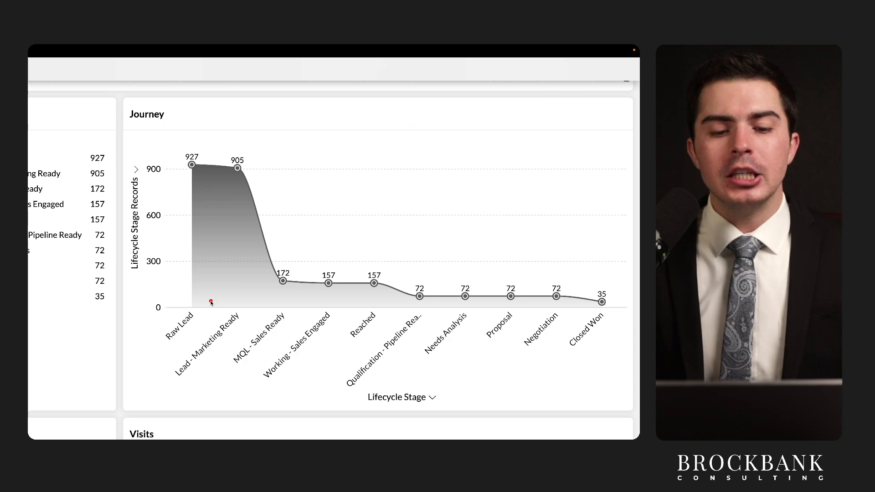
Step: Examine the Journey chart in Zoho Analytics, marking the lifecycle stages and where records fall off between them
mouse_move(345, 321)
mouse_down()
mouse_move(446, 301)
mouse_move(499, 336)
mouse_up()
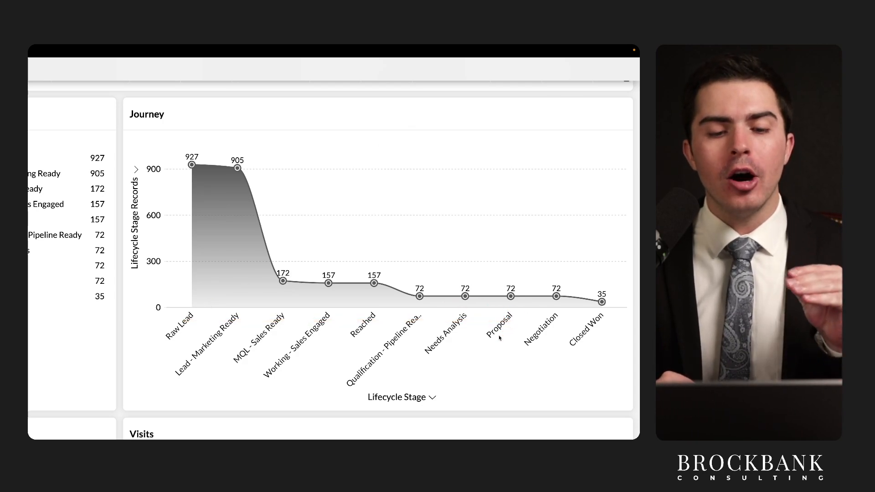
mouse_move(444, 314)
mouse_down()
mouse_move(214, 300)
mouse_move(231, 351)
mouse_up()
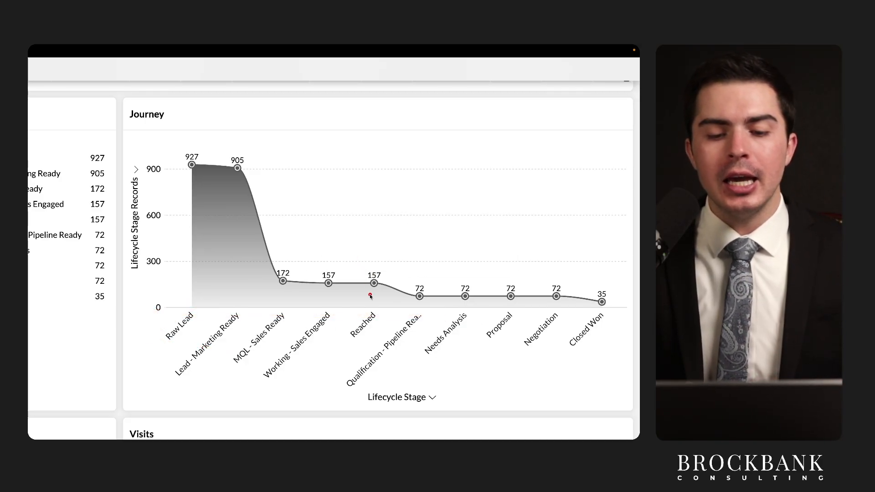
drag(372, 302, 372, 164)
mouse_move(247, 285)
mouse_down()
mouse_move(540, 293)
mouse_move(502, 156)
mouse_move(511, 173)
mouse_up()
drag(510, 302, 511, 149)
mouse_move(488, 161)
mouse_down()
mouse_move(511, 149)
mouse_move(518, 176)
mouse_up()
drag(243, 290, 243, 145)
mouse_move(227, 158)
mouse_down()
mouse_move(238, 141)
mouse_move(255, 160)
mouse_up()
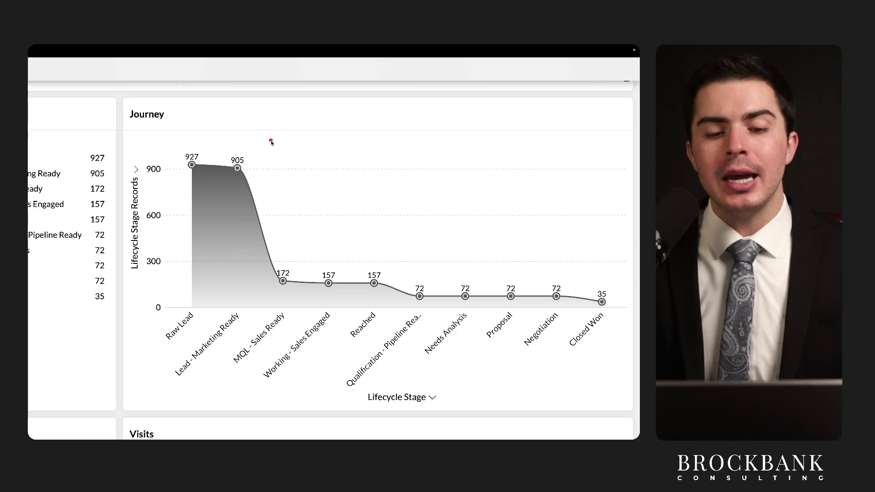
drag(261, 124, 261, 227)
mouse_move(402, 148)
mouse_down()
mouse_move(401, 250)
mouse_move(378, 281)
mouse_move(424, 257)
mouse_up()
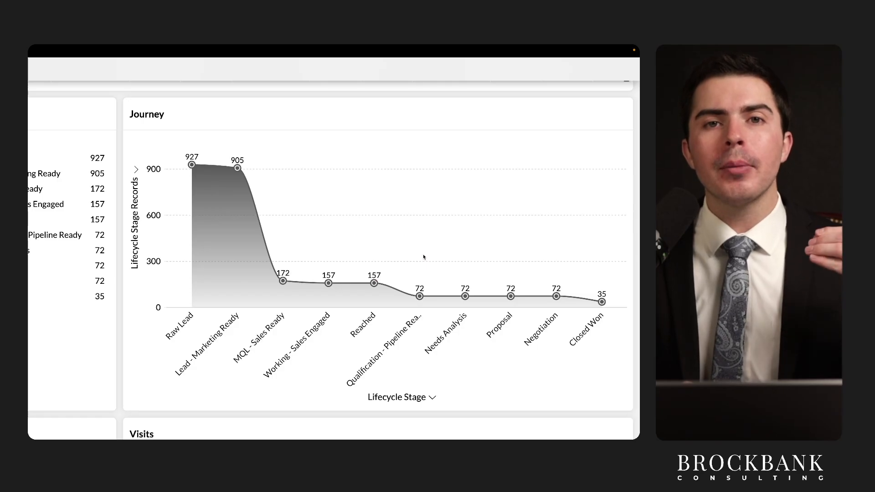
drag(375, 177, 374, 294)
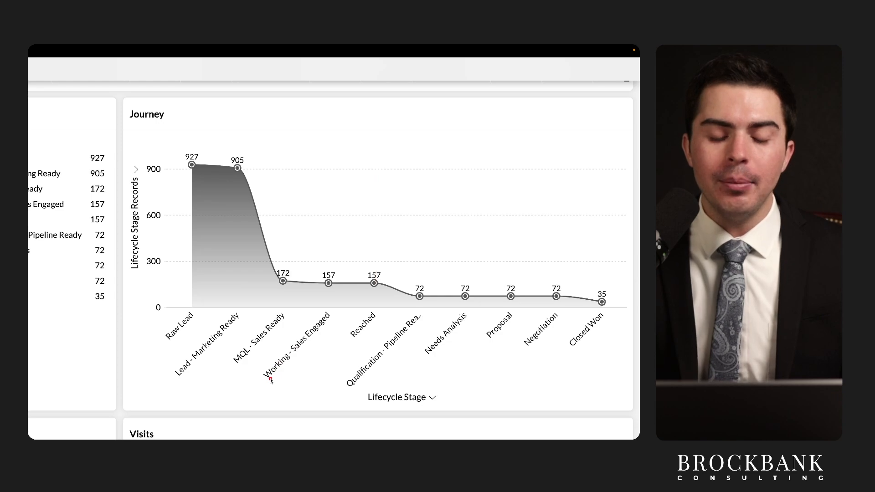
Step: Trace the Journey chart's Working - Sales Engaged stage back through the earlier stages, then follow the curve from Raw Lead toward Proposal
drag(269, 382, 331, 327)
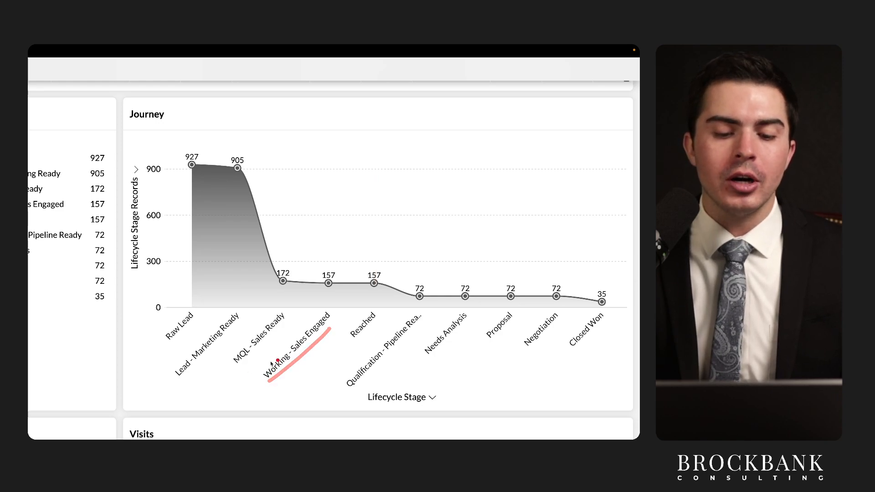
drag(269, 381, 339, 321)
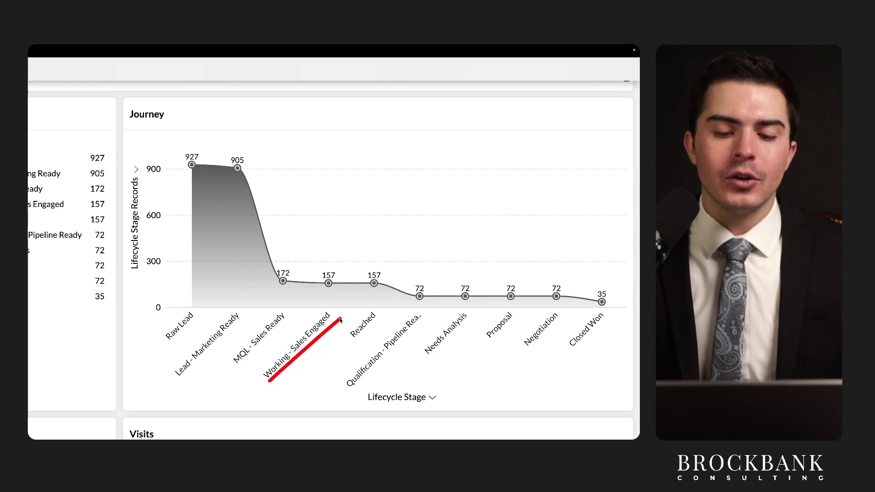
drag(250, 366, 283, 333)
drag(191, 366, 234, 329)
drag(148, 349, 234, 295)
mouse_move(192, 147)
mouse_down()
mouse_move(214, 147)
mouse_move(484, 273)
mouse_move(520, 267)
mouse_move(500, 262)
mouse_up()
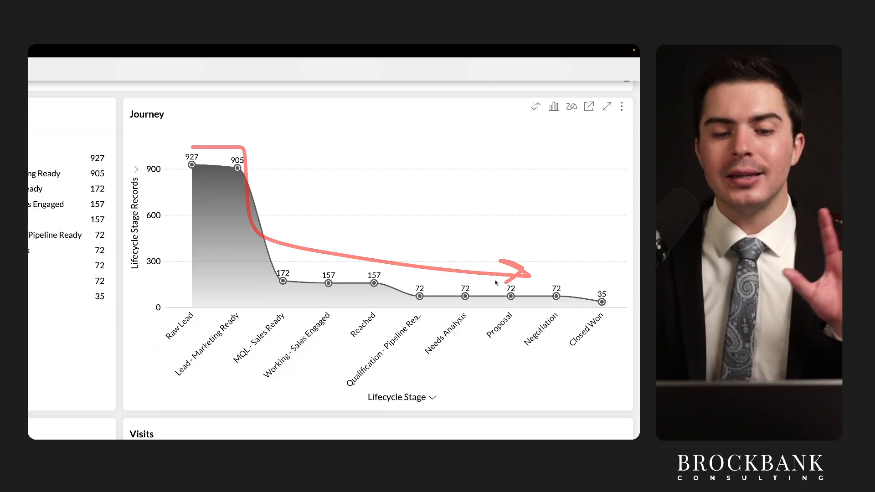
Step: Compare the lead status columns on the CRM Demo Leads board with the lifecycle stages on the Journey chart
mouse_move(118, 50)
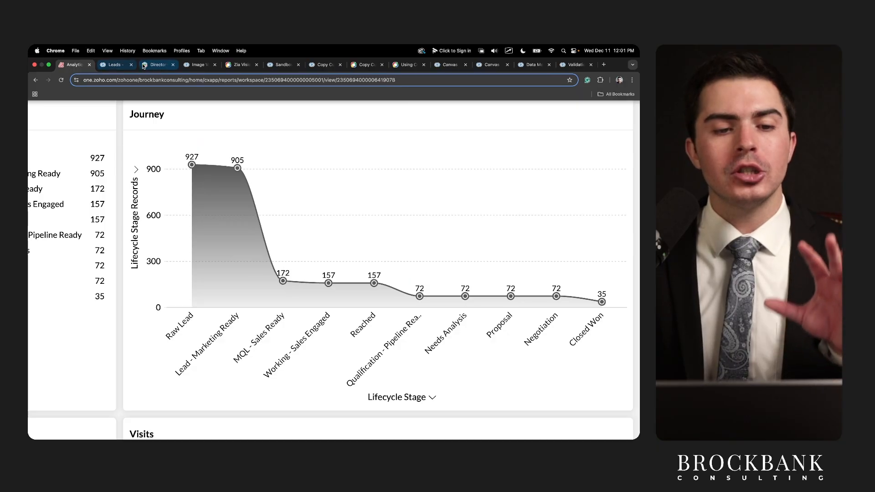
click(116, 65)
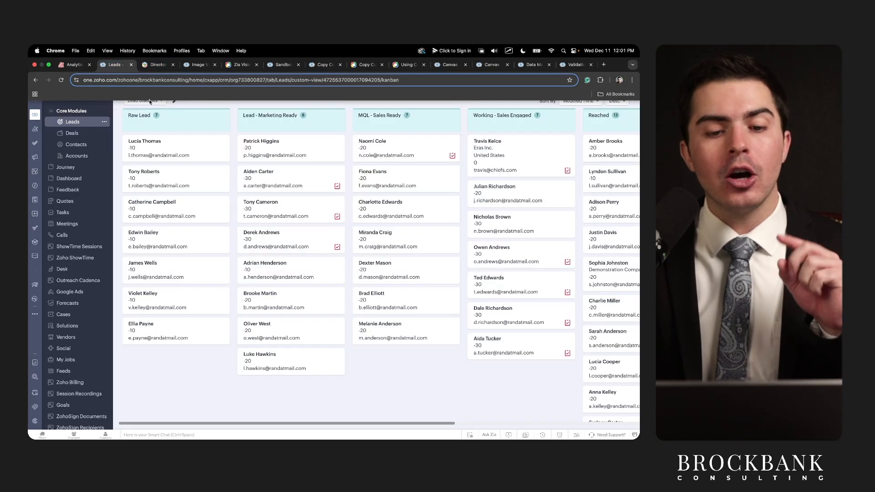
scroll(269, 218, right, 5)
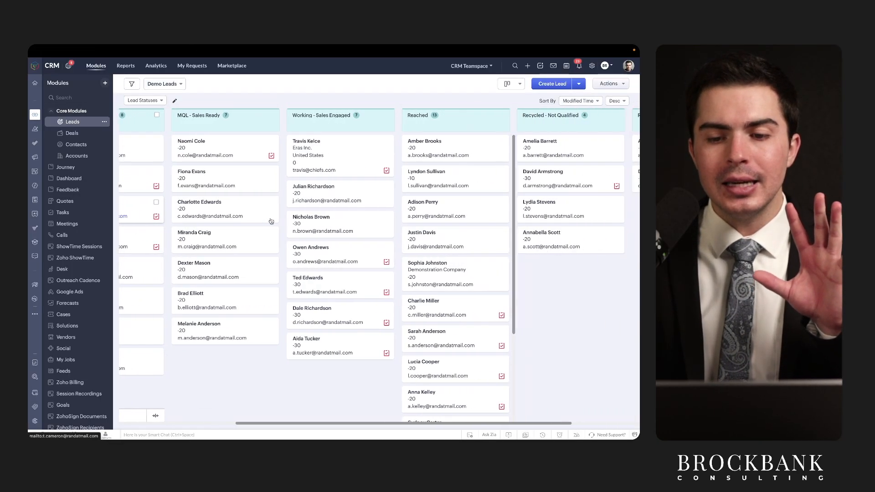
scroll(271, 221, left, 2)
click(73, 64)
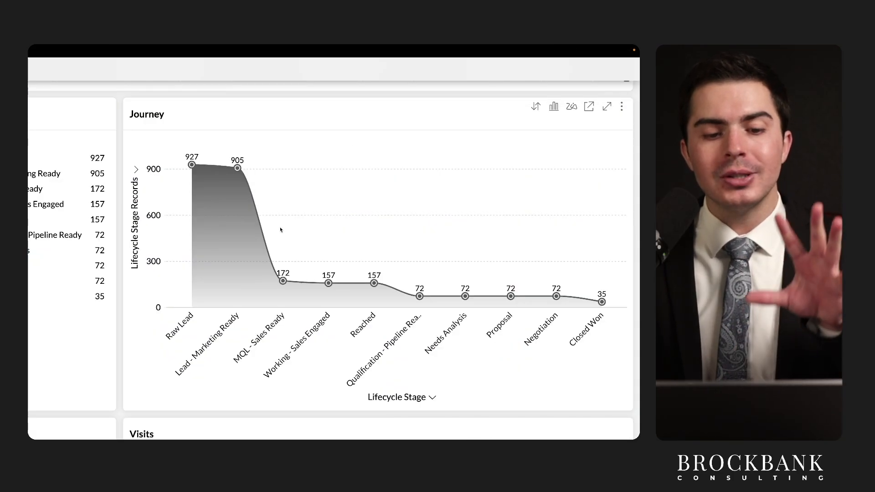
click(200, 65)
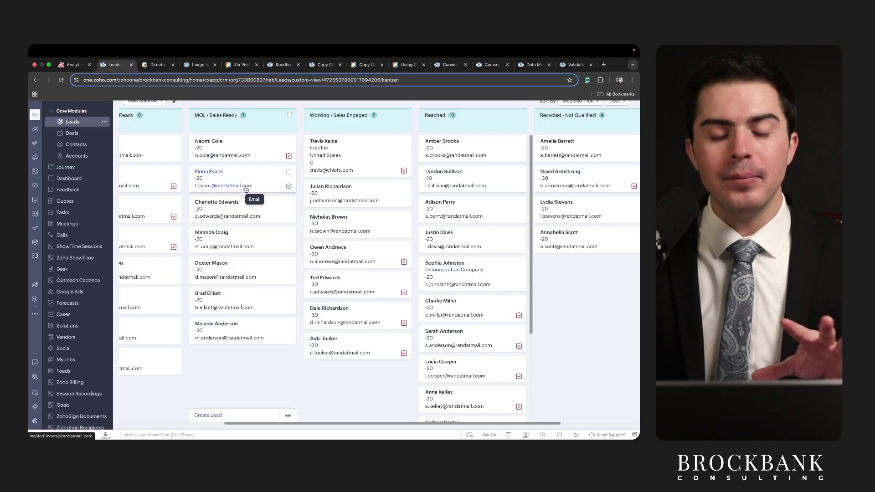
Step: Mark the lead status headings across the Demo Leads board and trace the corresponding stage labels on the Journey chart
scroll(287, 217, left, 3)
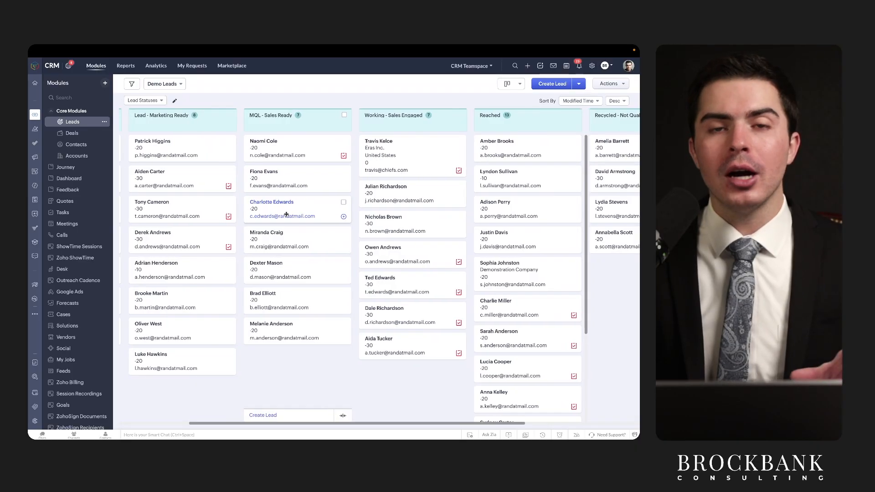
scroll(286, 215, left, 1)
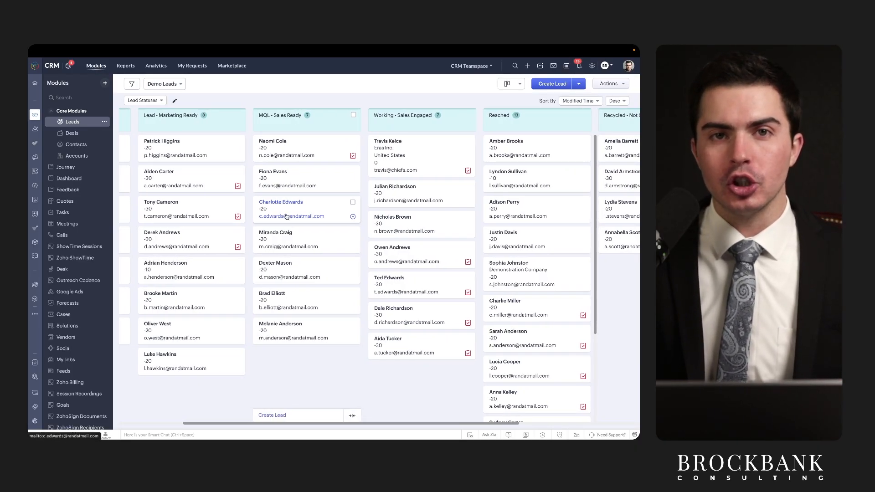
scroll(287, 216, left, 2)
drag(160, 122, 214, 122)
drag(273, 121, 321, 121)
drag(419, 121, 452, 122)
drag(509, 122, 531, 124)
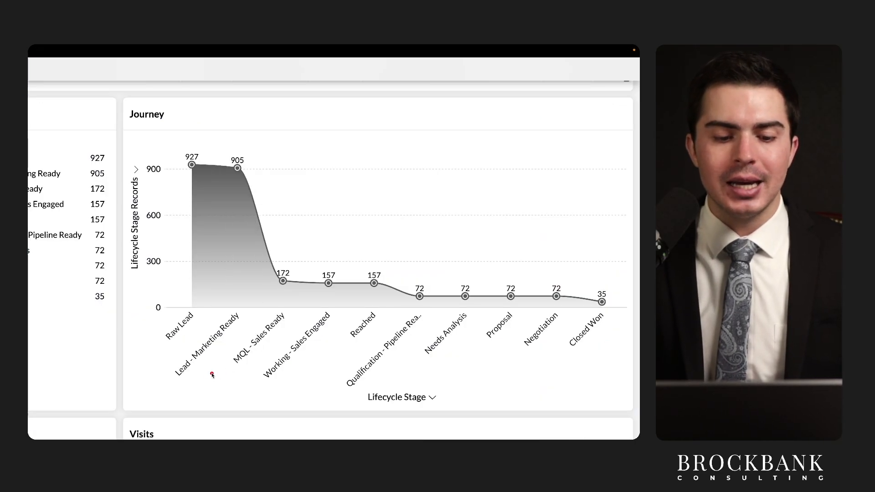
mouse_move(187, 374)
mouse_down()
mouse_move(228, 332)
mouse_move(273, 337)
mouse_move(378, 324)
mouse_move(575, 341)
mouse_up()
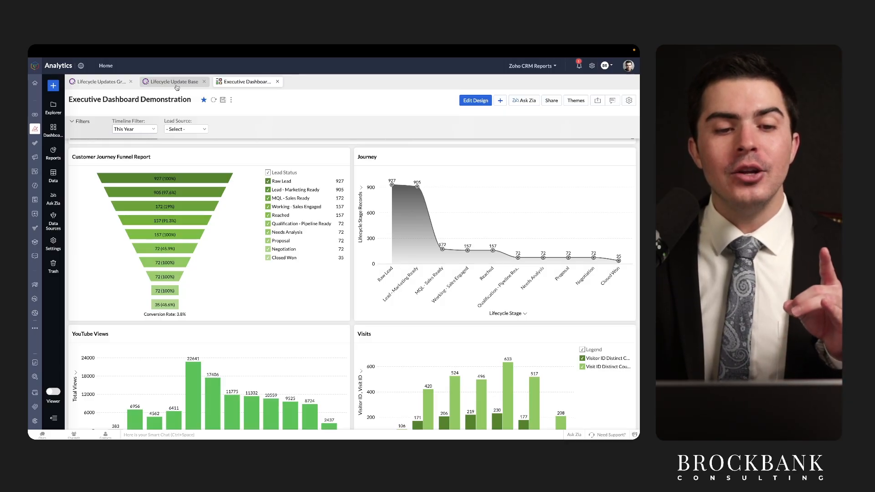
Step: Open the Lifecycle Update Base query and read its SELECT blocks for Raw Lead, Lead - Marketing Ready and MQL - Sales Ready
click(175, 83)
scroll(267, 159, up, 2)
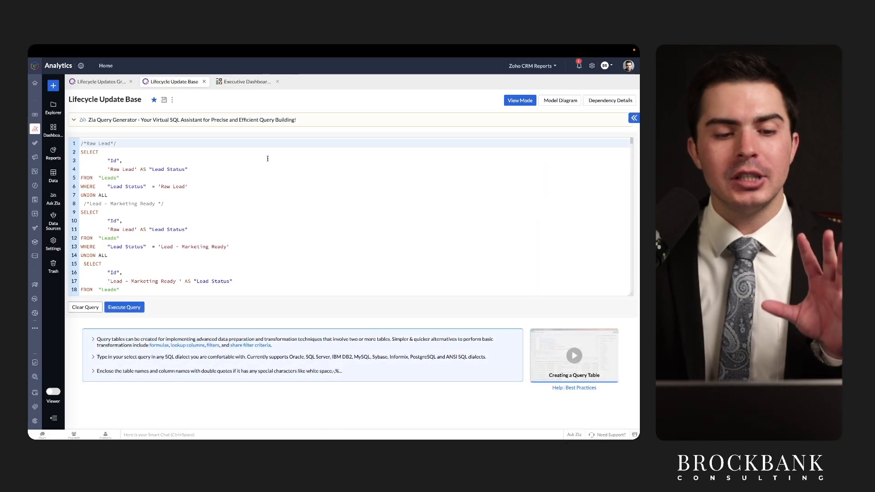
scroll(233, 217, down, 1)
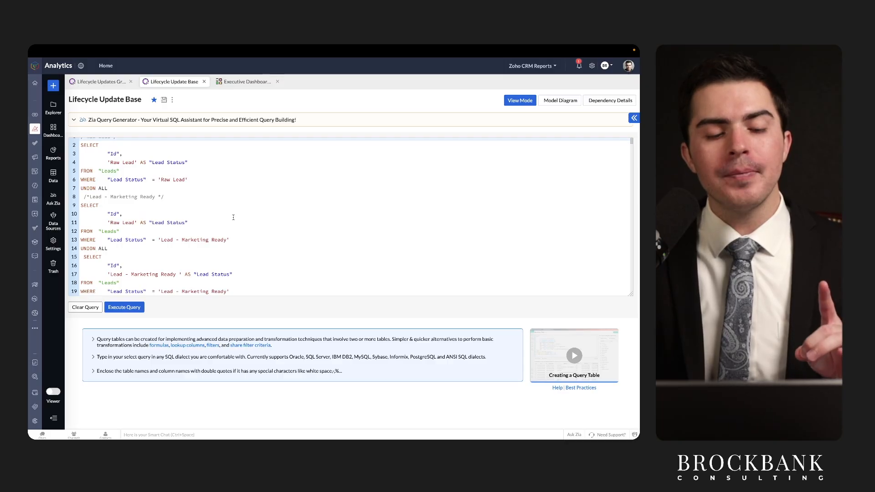
scroll(234, 218, up, 1)
scroll(233, 217, down, 3)
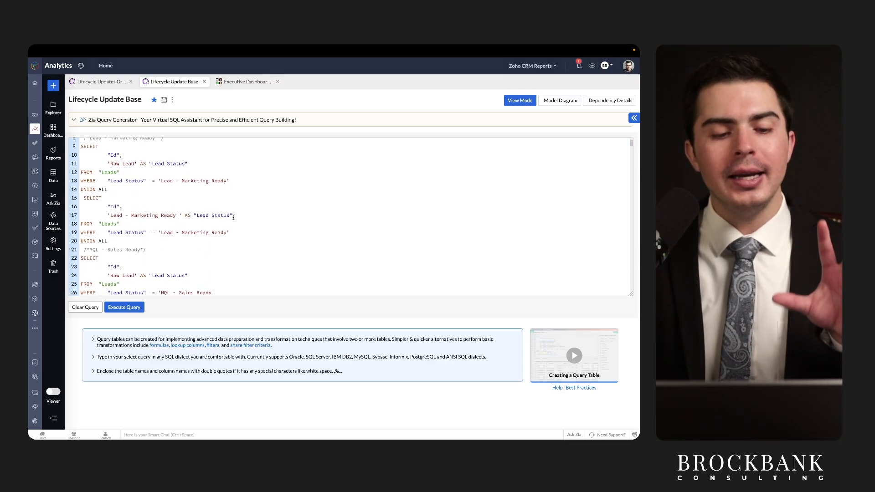
scroll(233, 218, down, 2)
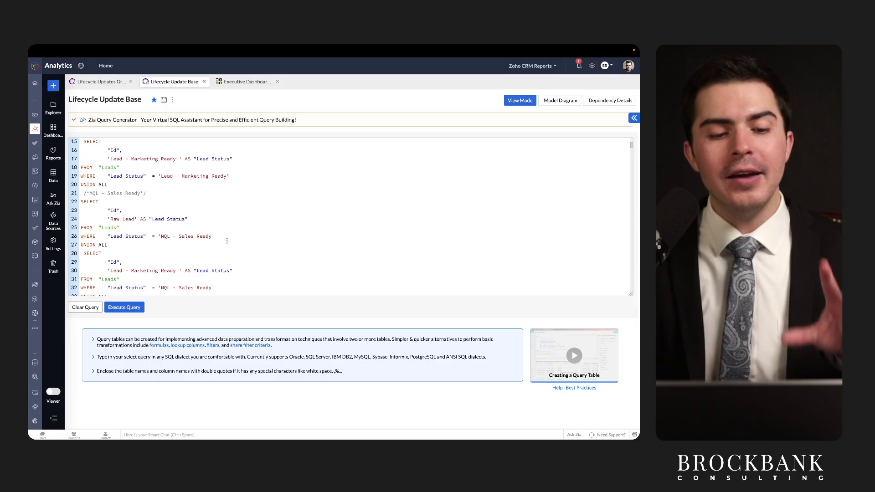
scroll(228, 228, down, 1)
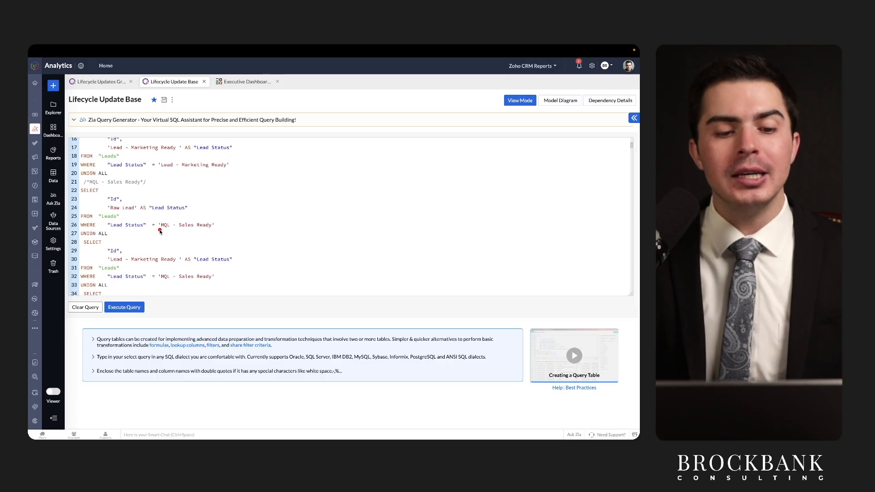
scroll(155, 285, down, 2)
Step: Mark the MQL - Sales Ready condition in the query and the MQL - Sales Ready, Lead - Marketing Ready and Raw Lead statuses assigned to it
drag(77, 225, 93, 225)
drag(146, 227, 217, 227)
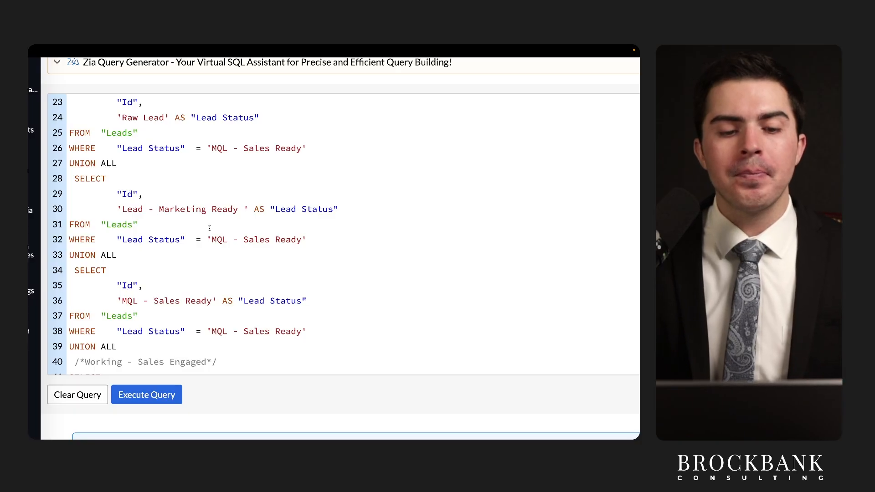
drag(207, 248, 321, 249)
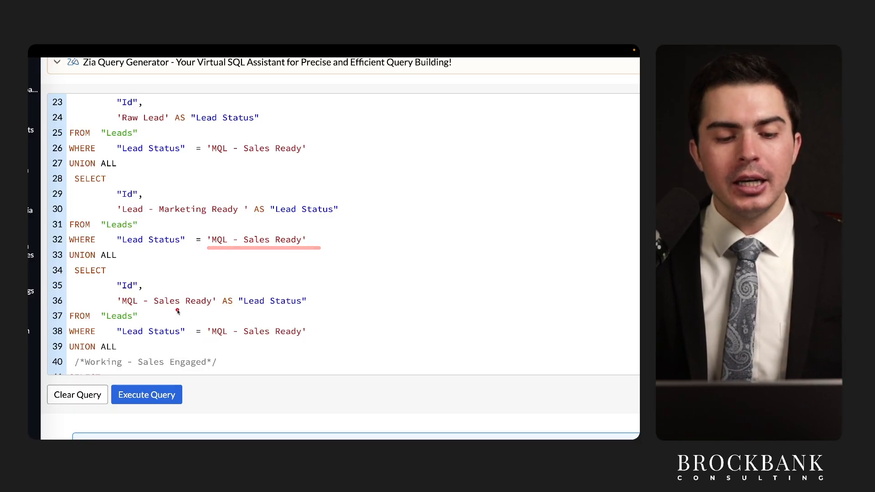
drag(117, 311, 208, 304)
drag(120, 215, 229, 217)
scroll(228, 217, up, 1)
drag(119, 134, 186, 135)
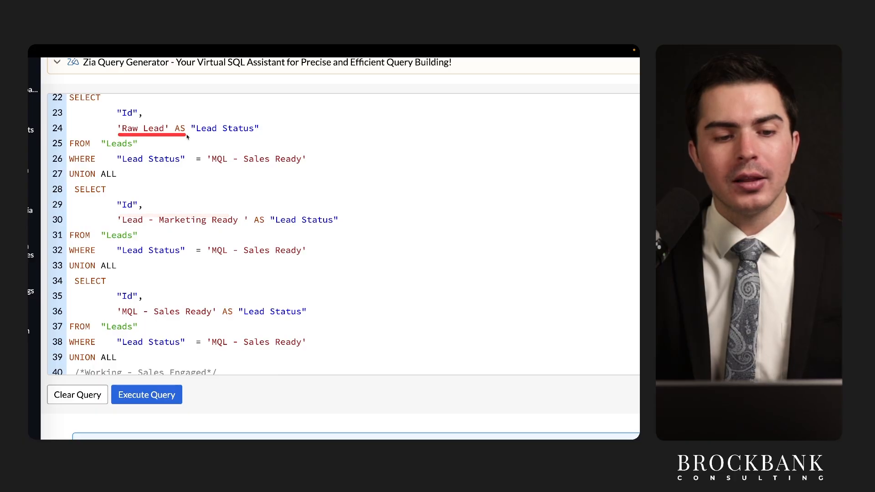
Step: Switch to the CRM Leads board and trace MQL - Sales Ready back through Lead - Marketing Ready to Raw Lead
key(ctrl+Tab)
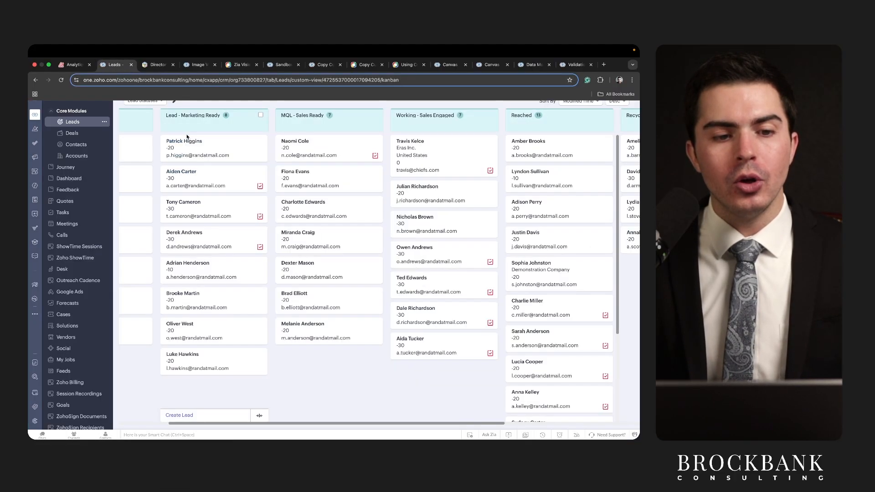
scroll(221, 166, left, 3)
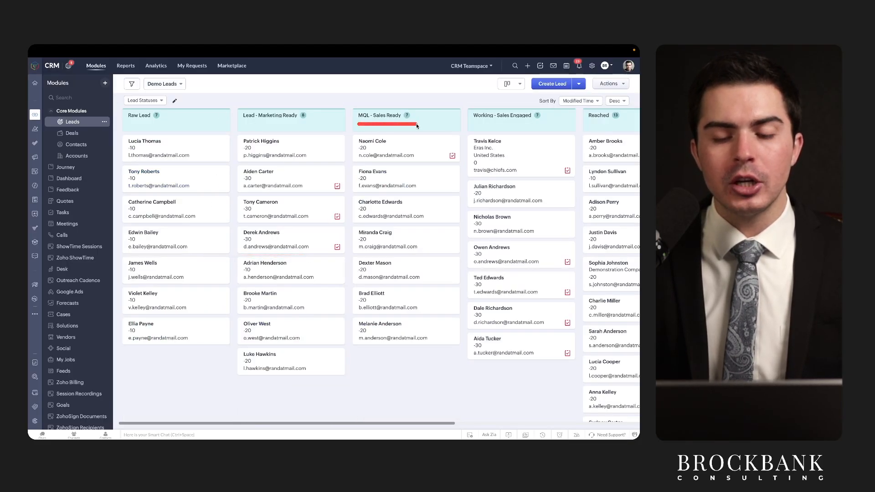
mouse_move(457, 105)
mouse_down()
mouse_move(338, 321)
mouse_move(425, 100)
mouse_move(412, 94)
mouse_up()
mouse_move(310, 101)
mouse_down()
mouse_move(226, 387)
mouse_move(261, 151)
mouse_up()
drag(193, 105, 190, 94)
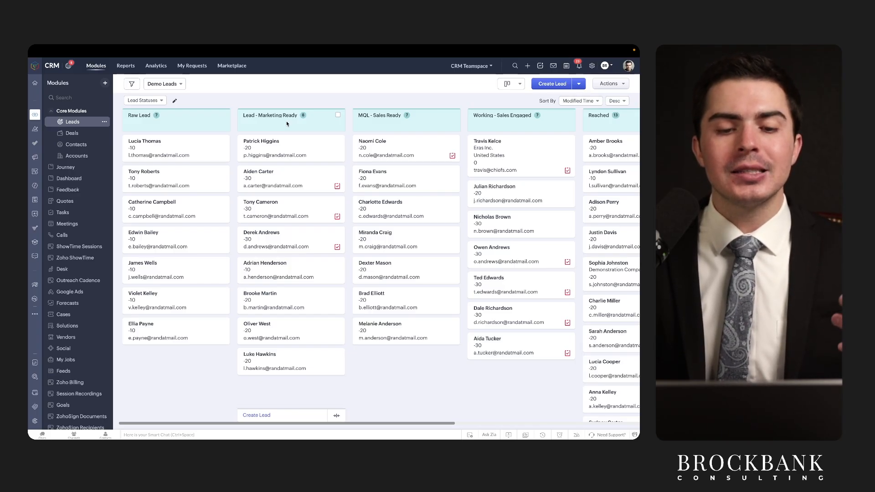
Step: Mark the MQL - Sales Ready and Working - Sales Engaged headings and trace the lead flow across the board's columns
drag(355, 123, 410, 122)
drag(474, 123, 527, 123)
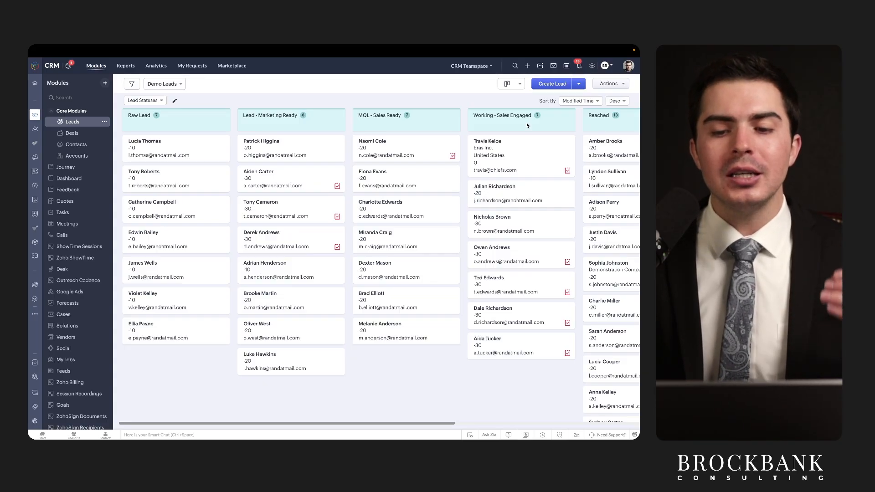
scroll(506, 172, right, 1)
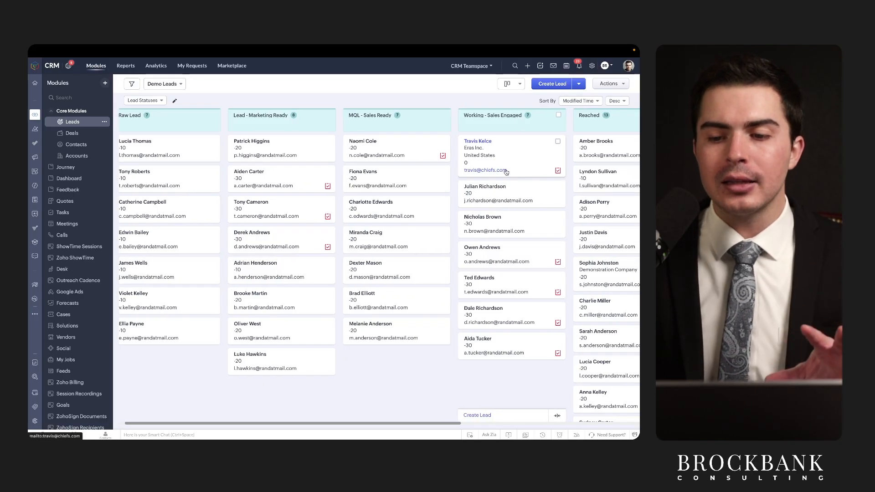
scroll(506, 172, left, 1)
drag(280, 86, 280, 206)
mouse_move(180, 172)
mouse_down()
mouse_move(525, 174)
mouse_move(504, 194)
mouse_up()
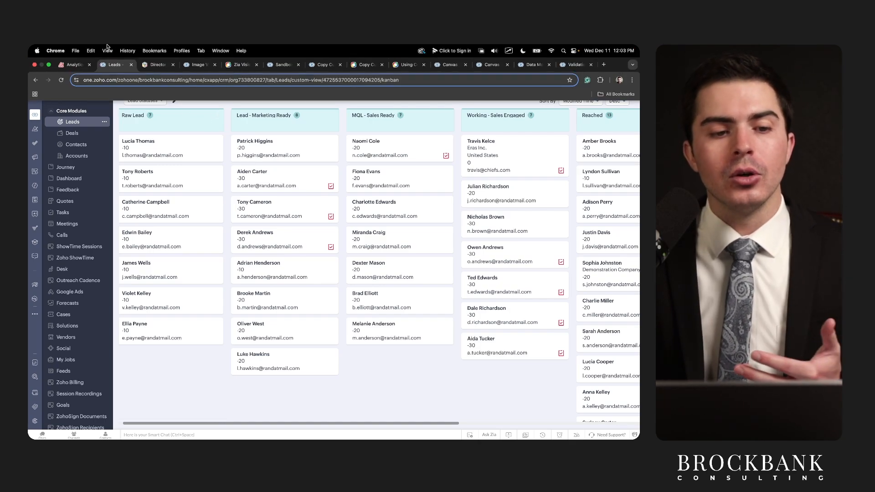
Step: Return to Zoho Analytics and open the Lifecycle Updates Grouped query table in its design view
click(73, 65)
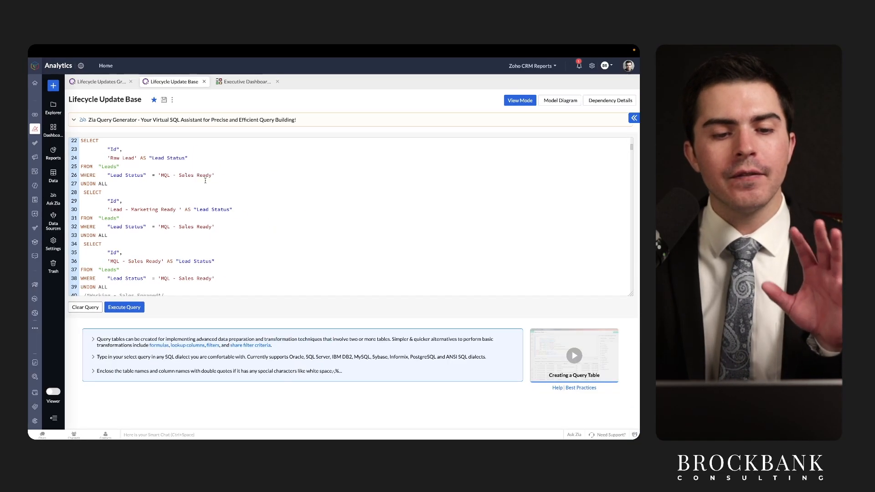
click(109, 82)
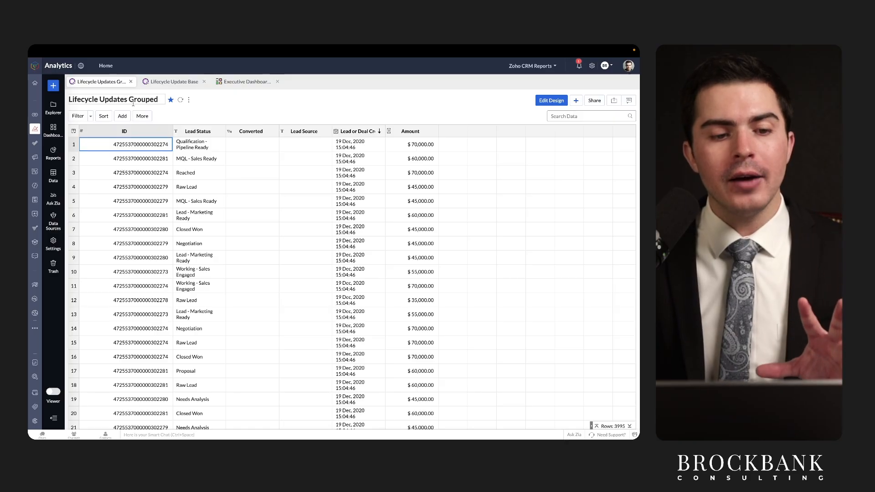
click(551, 100)
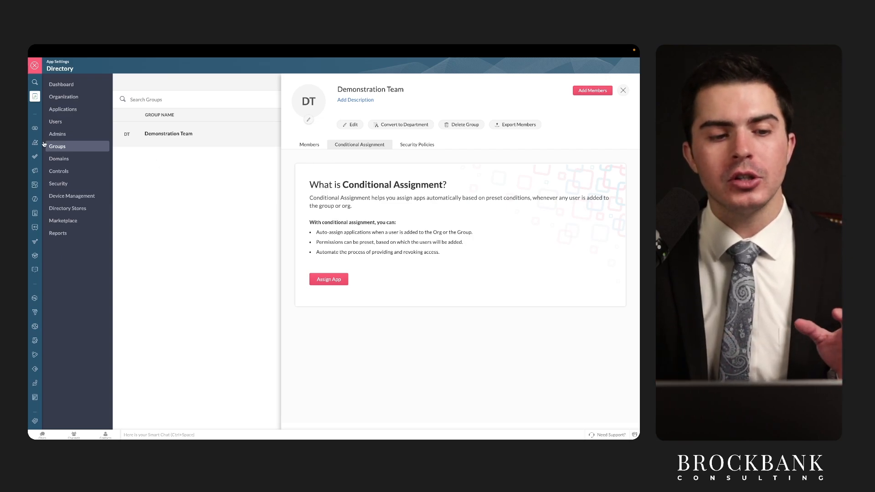
Step: Mark the Conditional Assignment heading, the Groups section and the app assignment option for the Demonstration Team in Zoho Directory
mouse_move(45, 145)
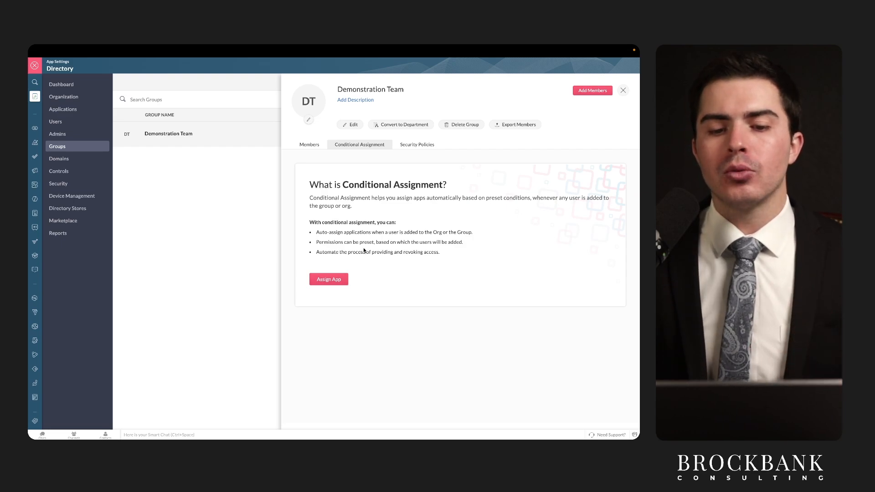
drag(334, 191, 474, 192)
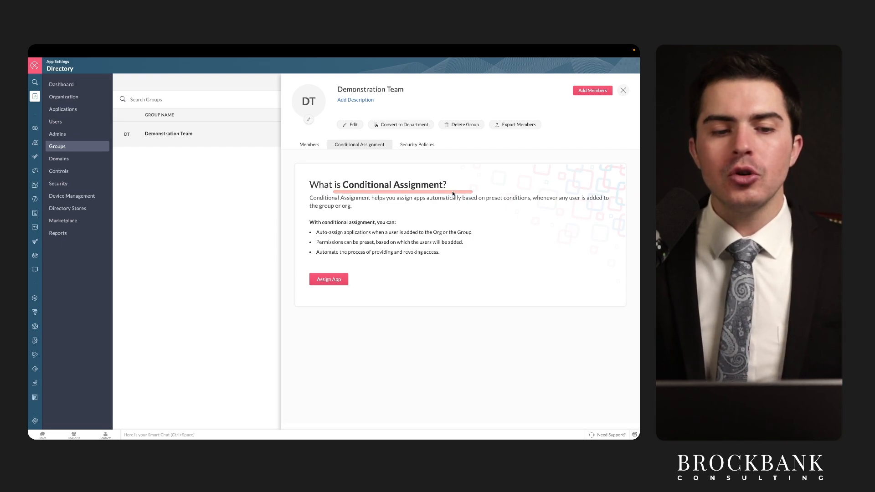
drag(49, 152, 99, 152)
drag(301, 286, 373, 285)
Step: Review the applications that can be assigned to the Demonstration Team, then close the list without assigning any
click(337, 279)
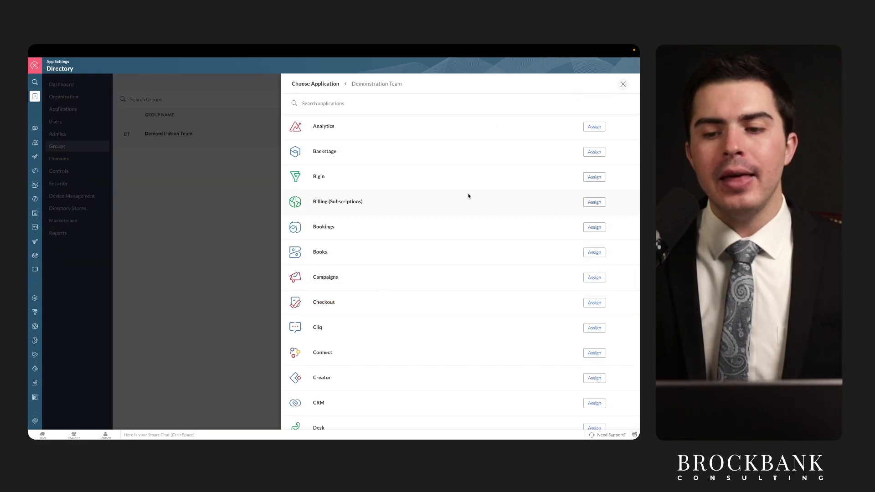
scroll(458, 217, down, 4)
scroll(455, 219, up, 2)
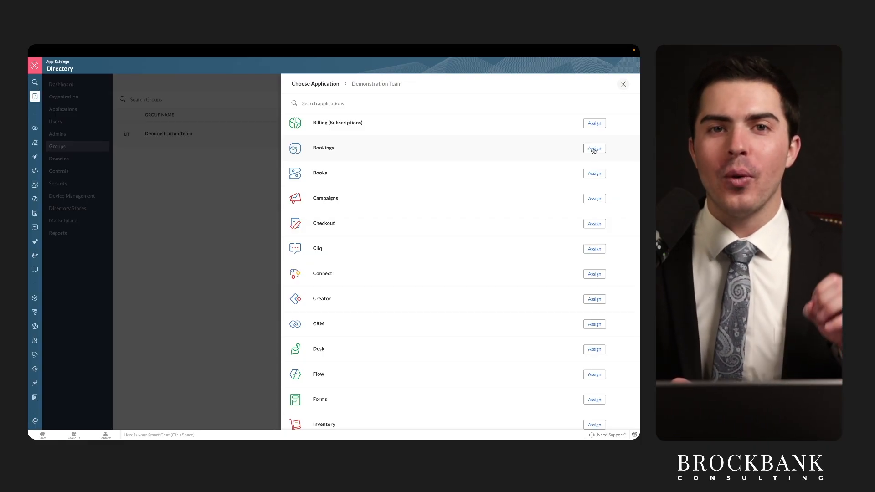
scroll(527, 238, down, 5)
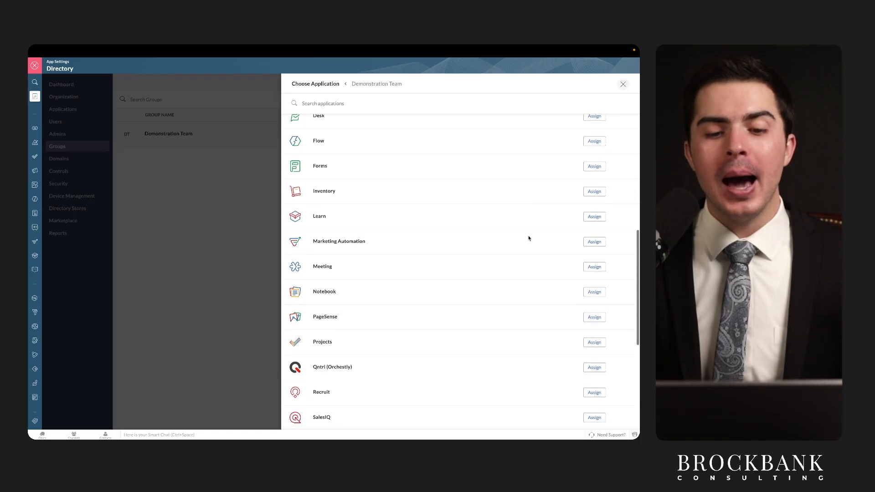
scroll(528, 238, down, 4)
scroll(528, 238, up, 5)
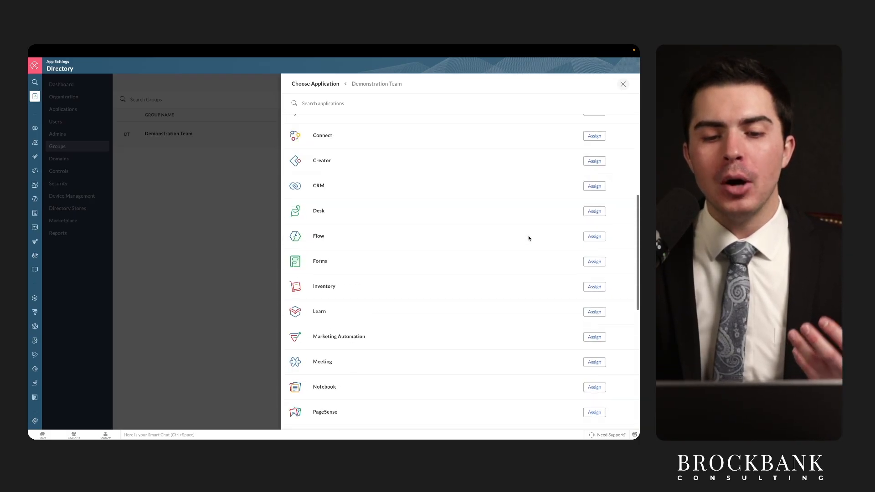
scroll(529, 238, up, 5)
click(623, 85)
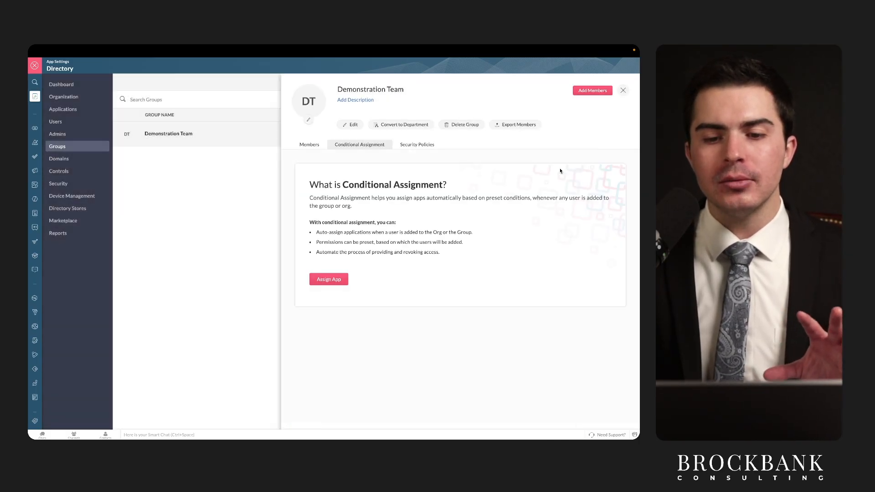
Step: Mark the Demonstration Team name and its app assignment option, then browse the full application list again and close it
drag(328, 96, 415, 96)
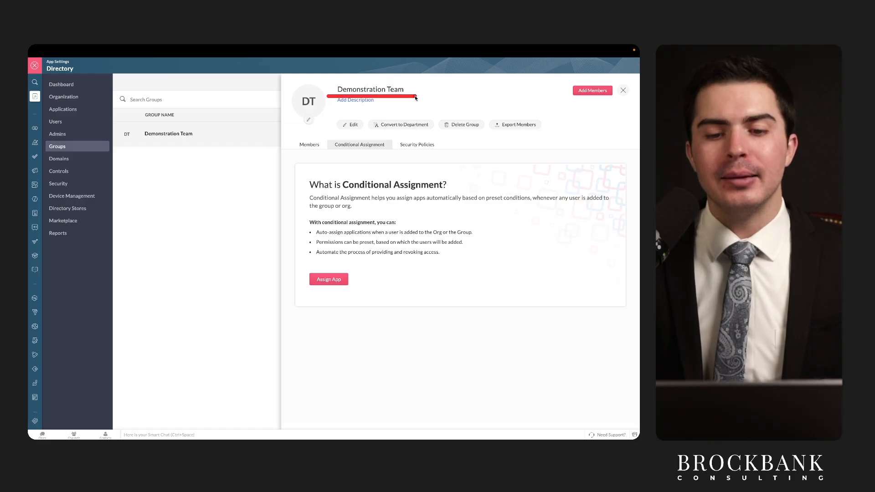
drag(292, 290, 389, 290)
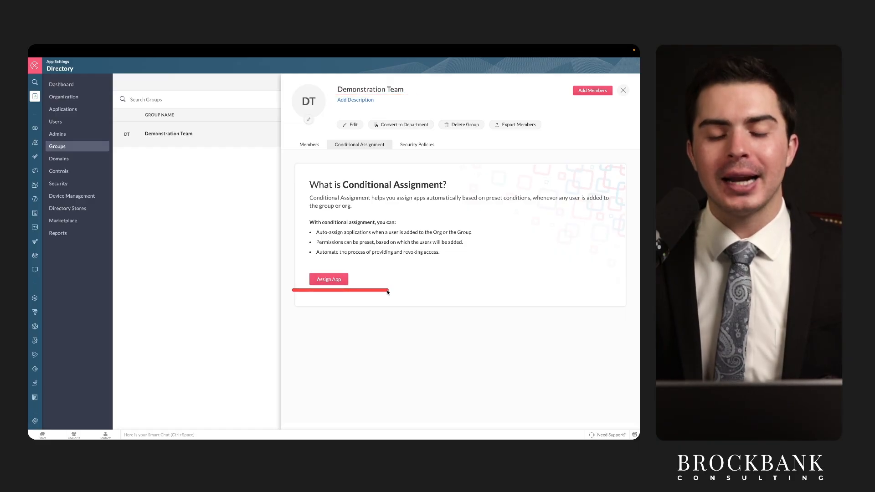
click(322, 286)
scroll(400, 289, down, 6)
scroll(401, 292, down, 5)
scroll(401, 291, up, 10)
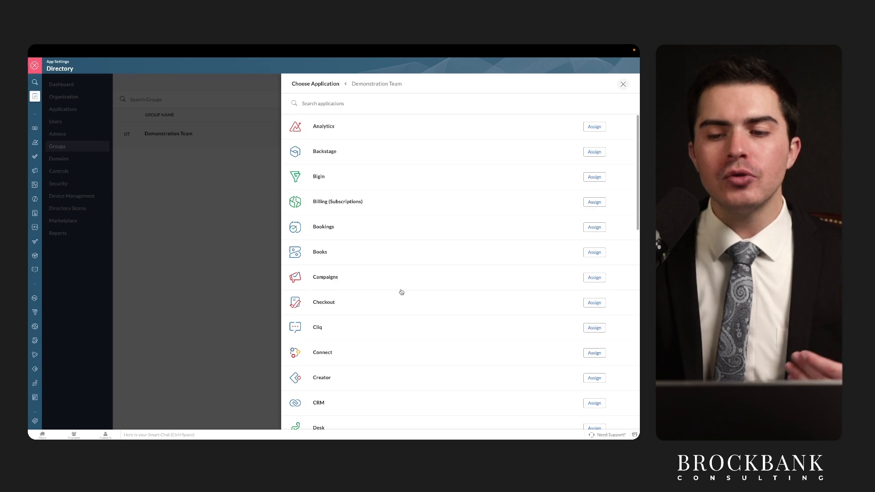
click(623, 84)
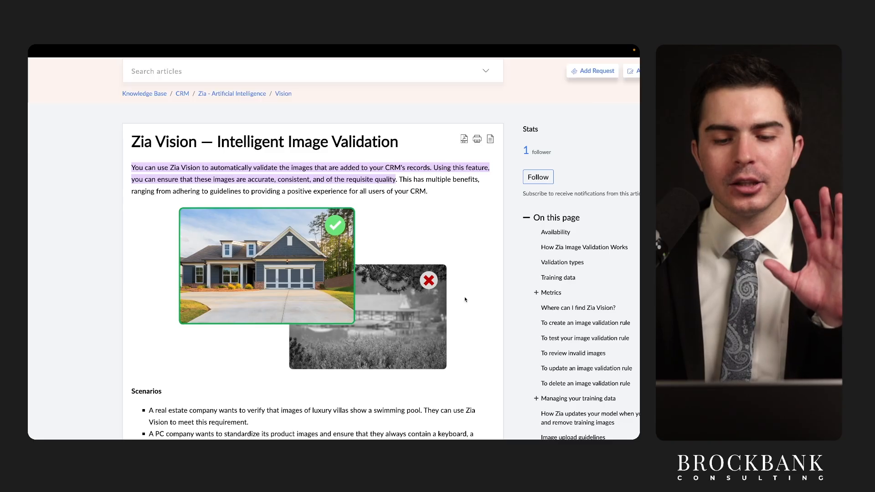
Step: Examine the Zia Vision article's introduction and its accepted and rejected example images
scroll(465, 300, down, 1)
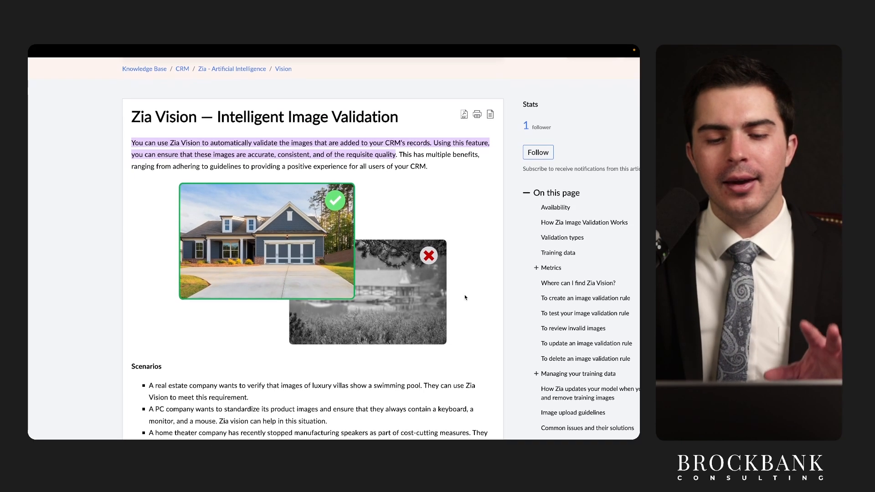
scroll(466, 298, down, 1)
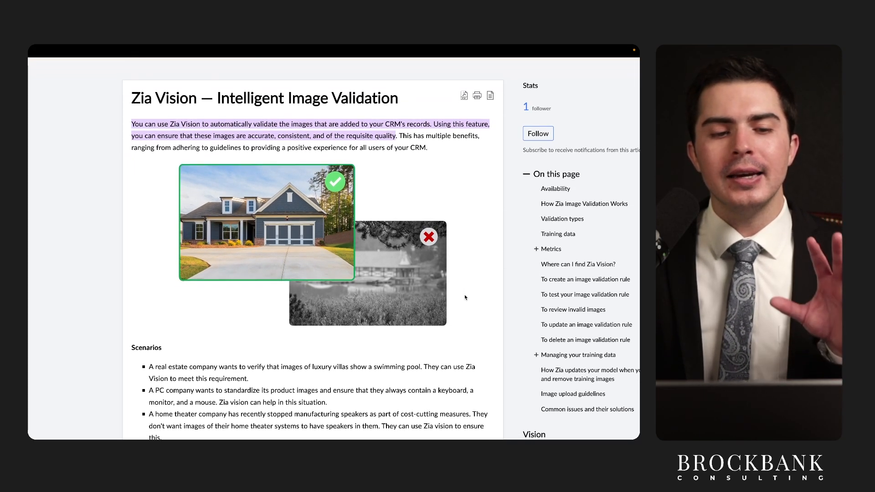
drag(131, 105, 214, 105)
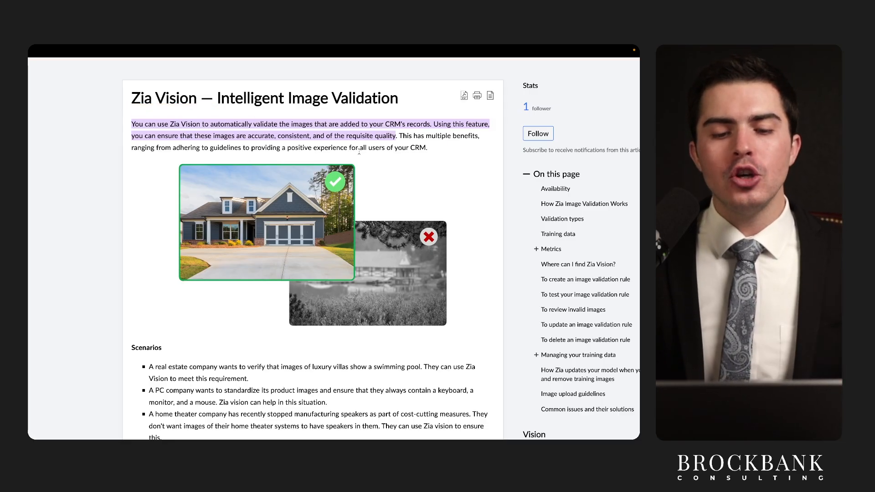
drag(363, 167, 356, 182)
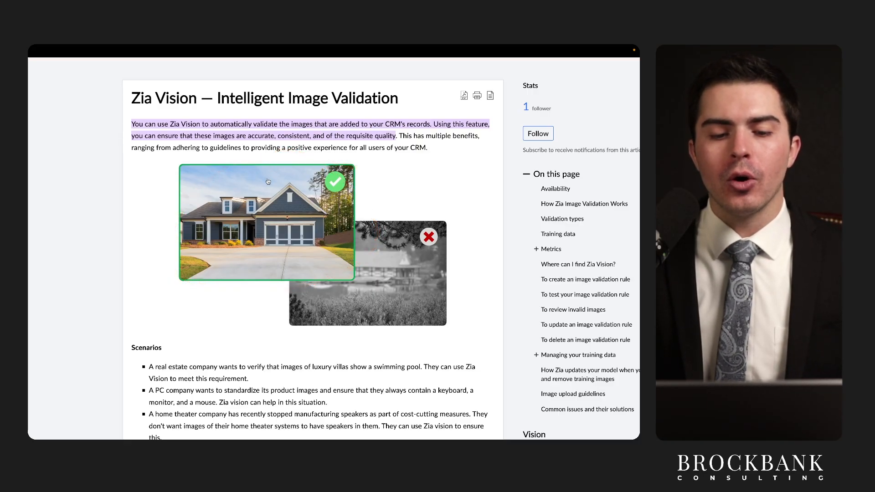
drag(169, 256, 335, 255)
drag(348, 190, 315, 205)
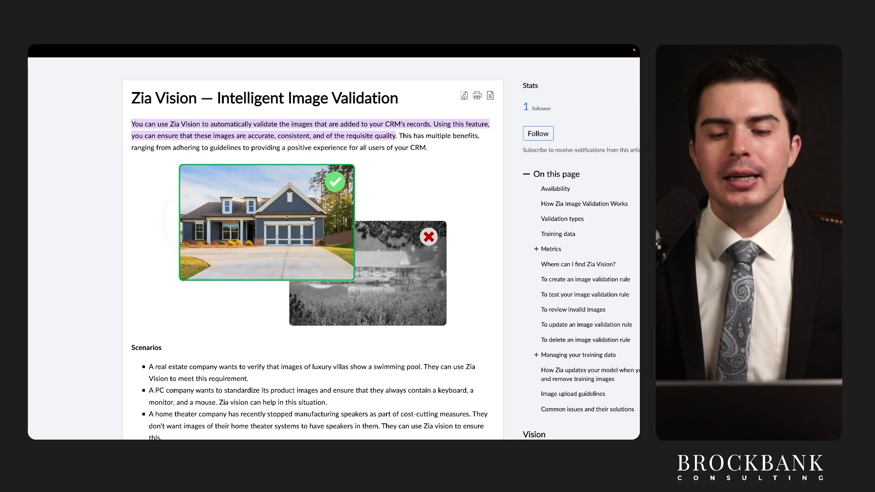
mouse_move(431, 241)
mouse_down()
mouse_move(294, 283)
mouse_move(404, 278)
mouse_move(367, 262)
mouse_up()
drag(300, 295, 405, 297)
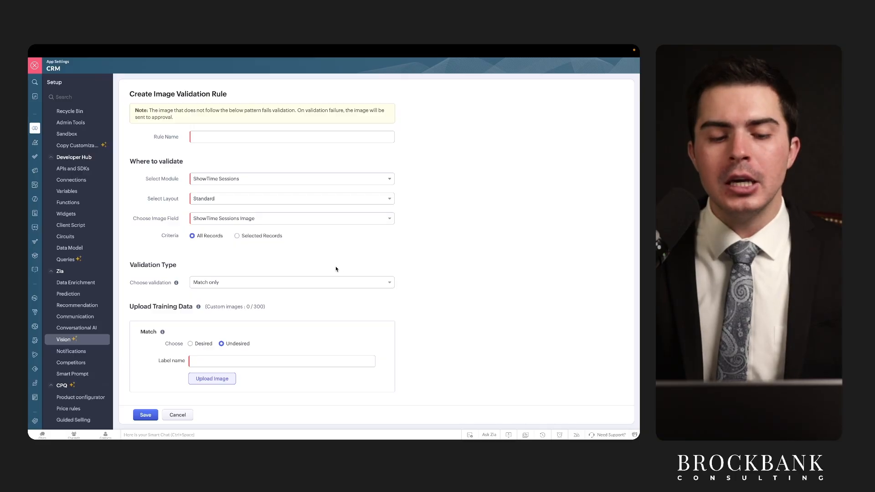
Step: Switch the image validation rule's match training data to Desired and review the label name and image upload fields
drag(182, 350, 222, 350)
click(204, 345)
drag(163, 369, 338, 370)
drag(167, 374, 385, 377)
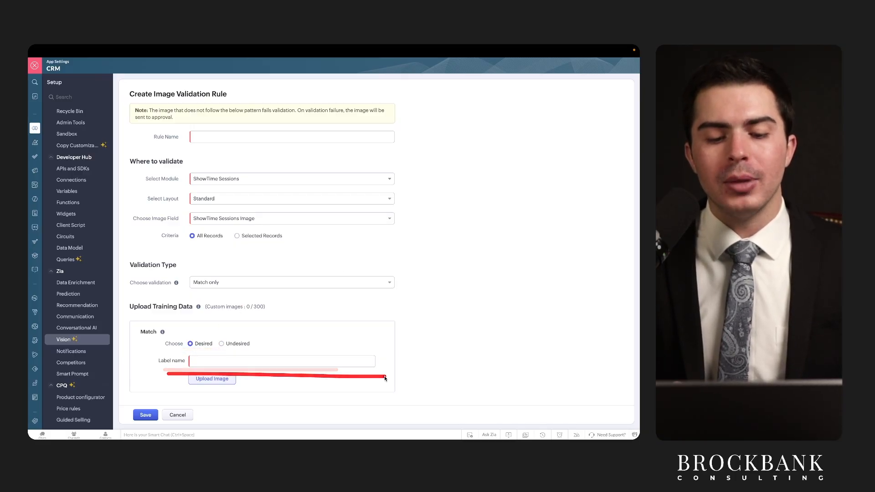
drag(173, 386, 256, 387)
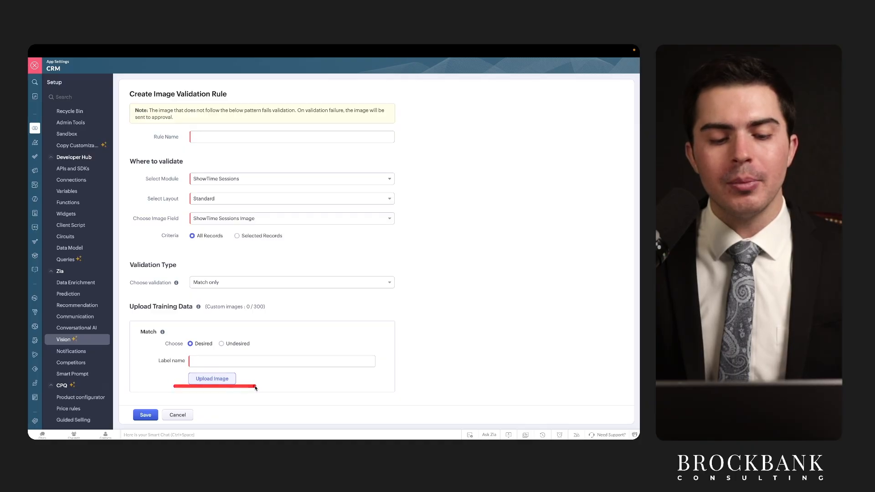
drag(169, 349, 227, 350)
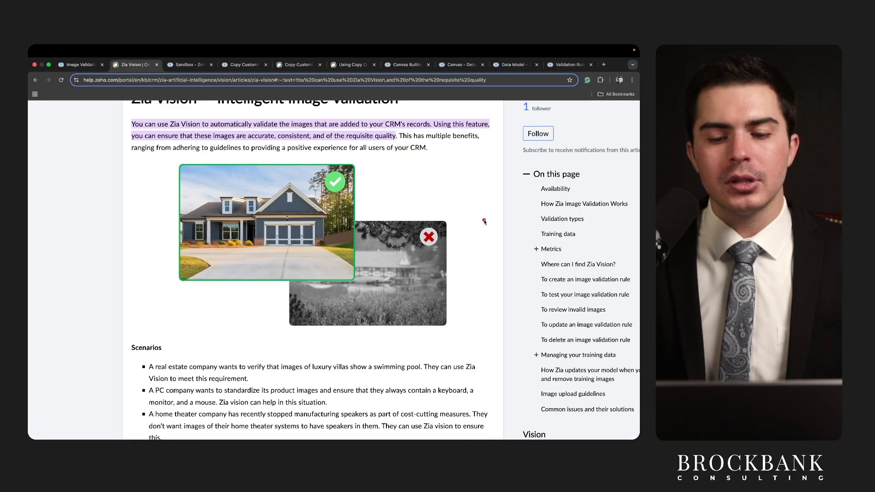
Step: Compare the article's rejected example image with the validation rule's Undesired option and label name field
mouse_move(456, 217)
mouse_down()
mouse_move(275, 270)
mouse_move(401, 222)
mouse_up()
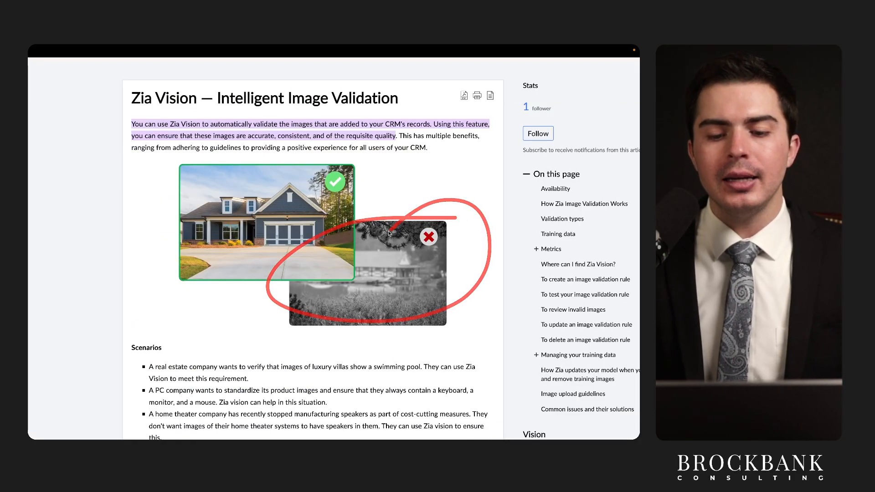
drag(209, 351, 297, 352)
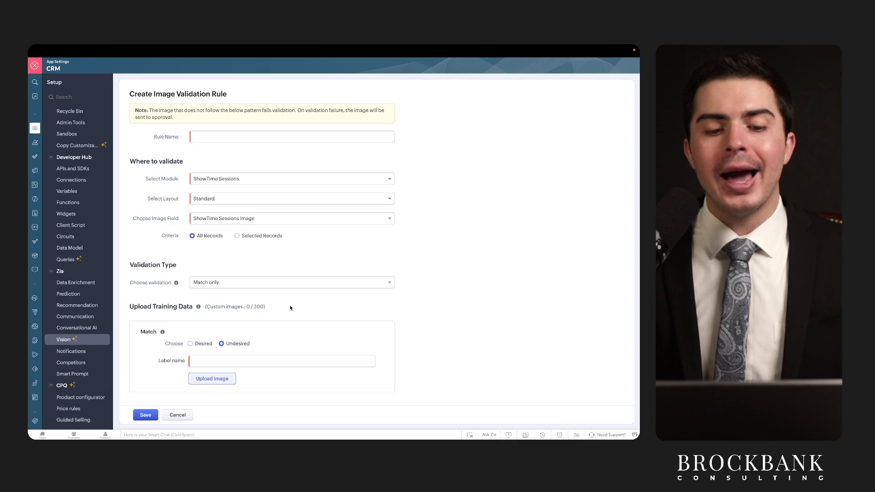
drag(164, 370, 307, 370)
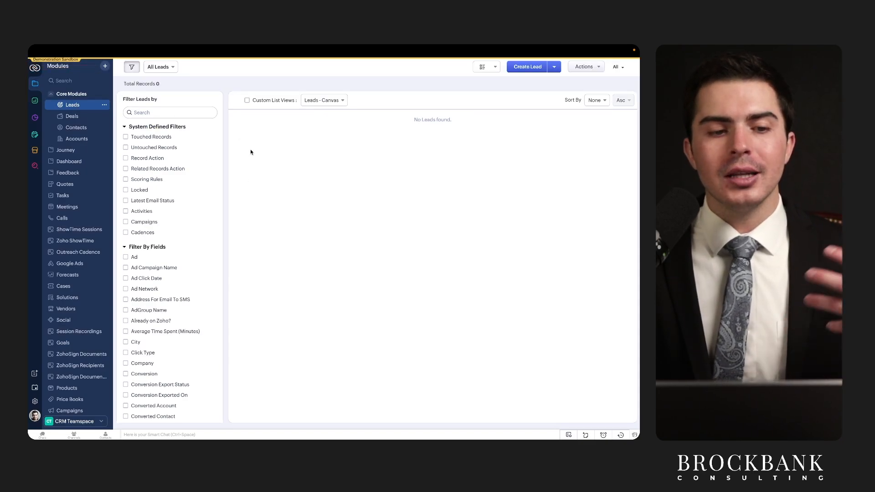
Step: Look over the Leads page and module list inside the Demonstration Sandbox
drag(32, 63, 95, 65)
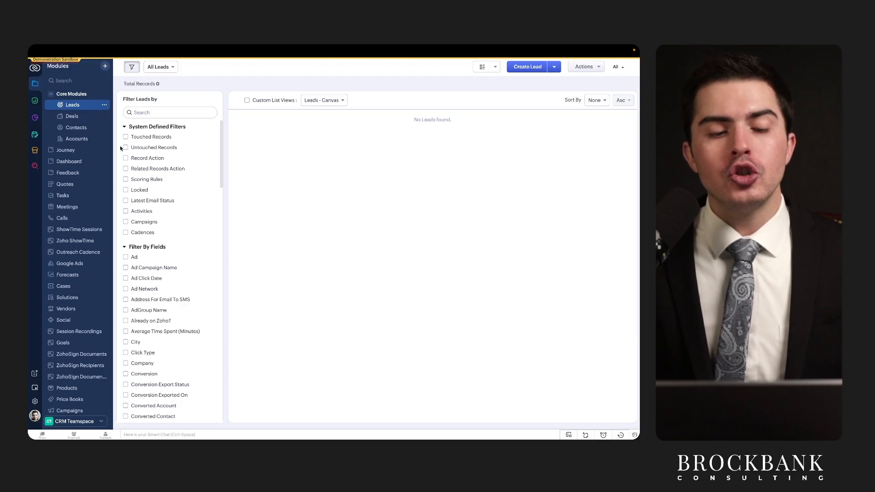
scroll(70, 219, down, 3)
scroll(66, 178, up, 3)
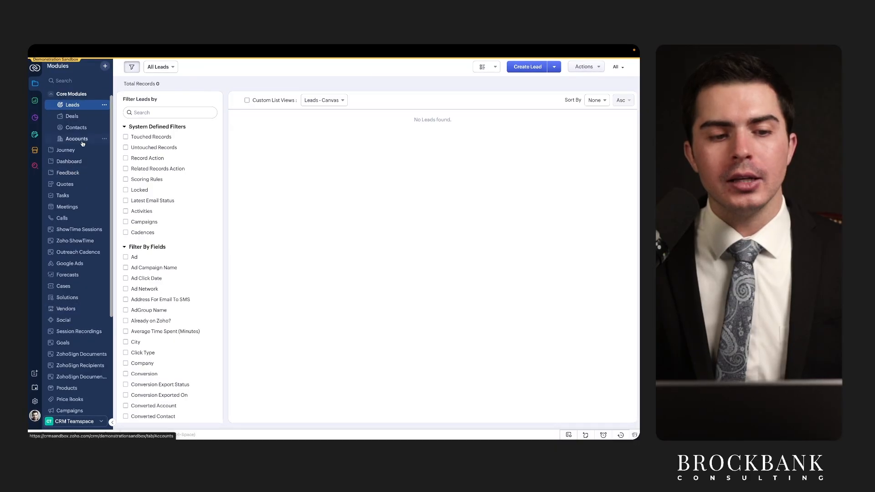
Step: Open the Demonstration Sandbox from the CRM's Sandbox settings and review its change set list columns and options
mouse_move(174, 46)
click(59, 65)
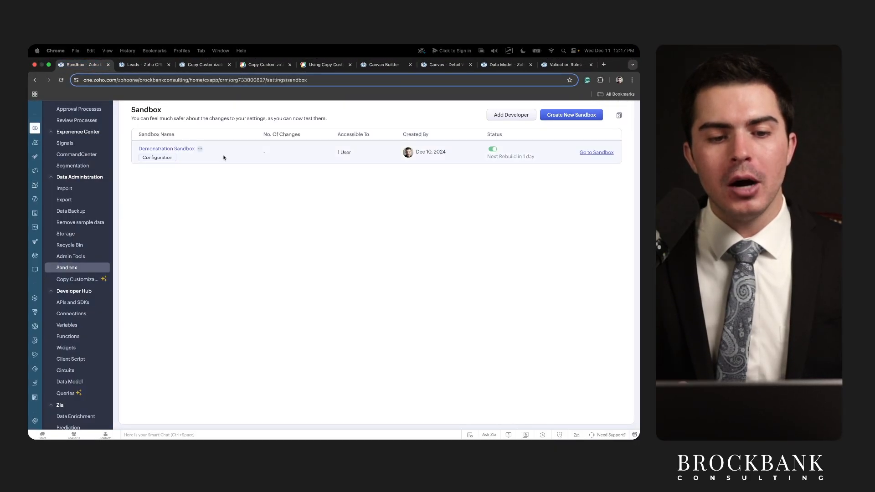
click(343, 148)
drag(358, 147, 401, 145)
drag(134, 155, 191, 155)
drag(264, 155, 619, 153)
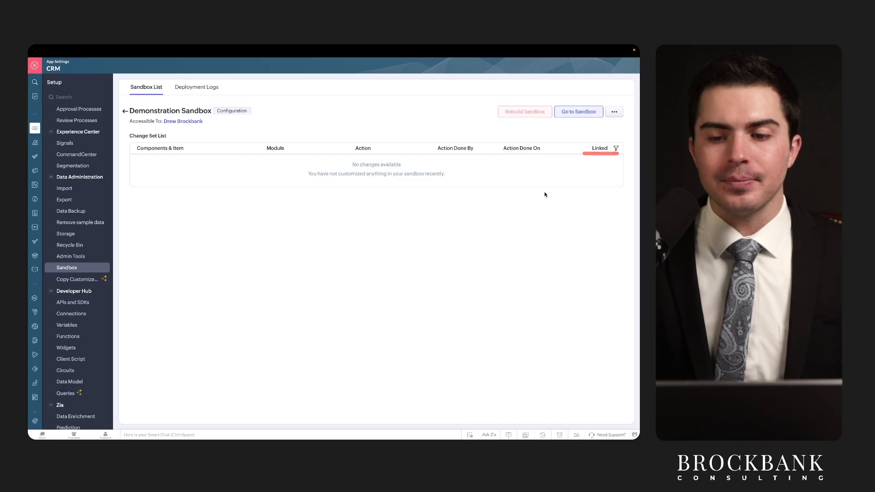
drag(473, 168, 370, 160)
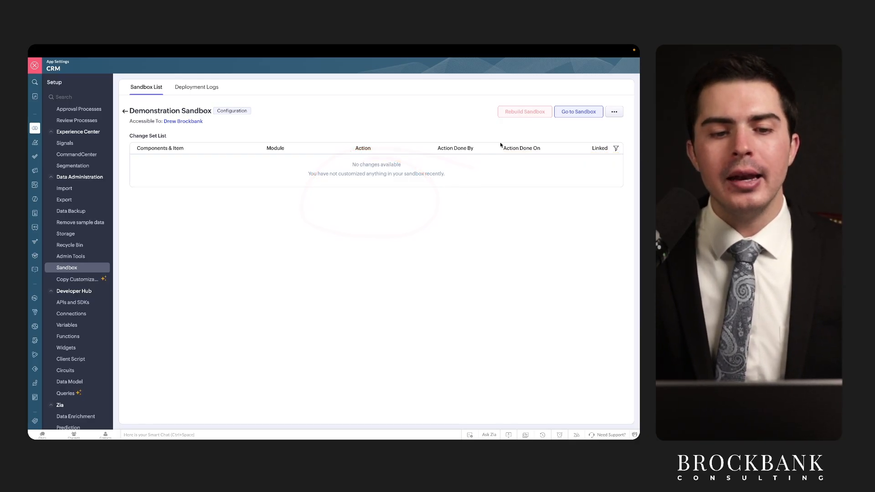
drag(537, 176, 598, 176)
drag(530, 219, 577, 220)
drag(518, 271, 535, 272)
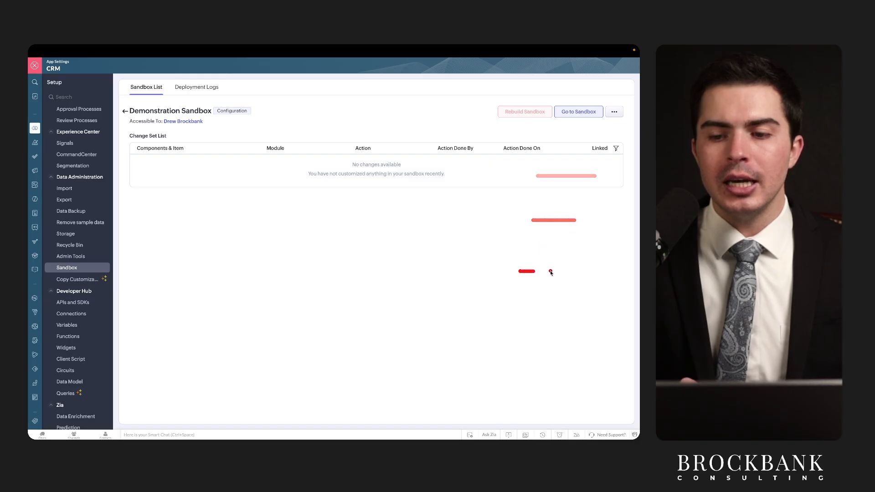
click(611, 116)
click(536, 140)
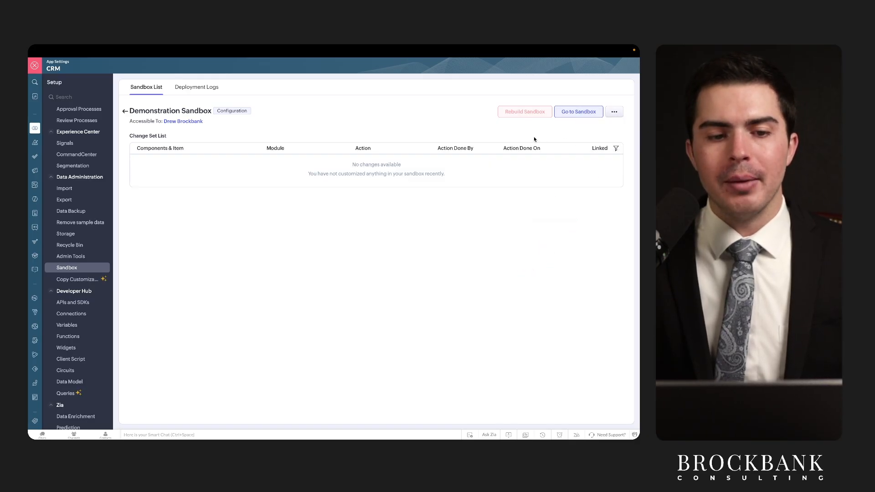
Step: Check the deployment logs for all sandboxes and return to the sandbox list
click(180, 91)
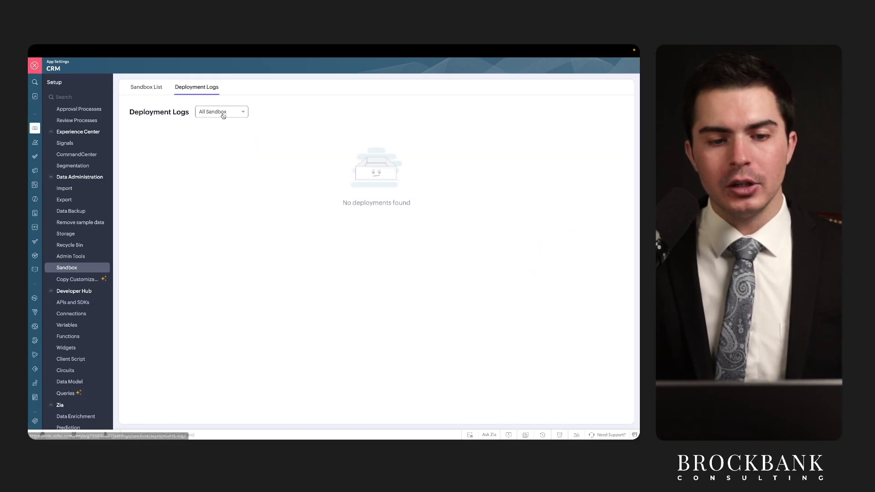
drag(171, 143, 365, 143)
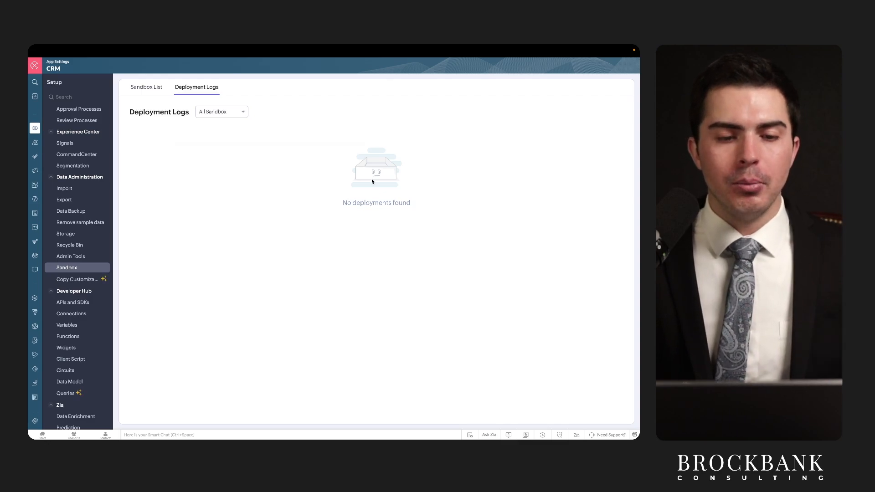
click(146, 87)
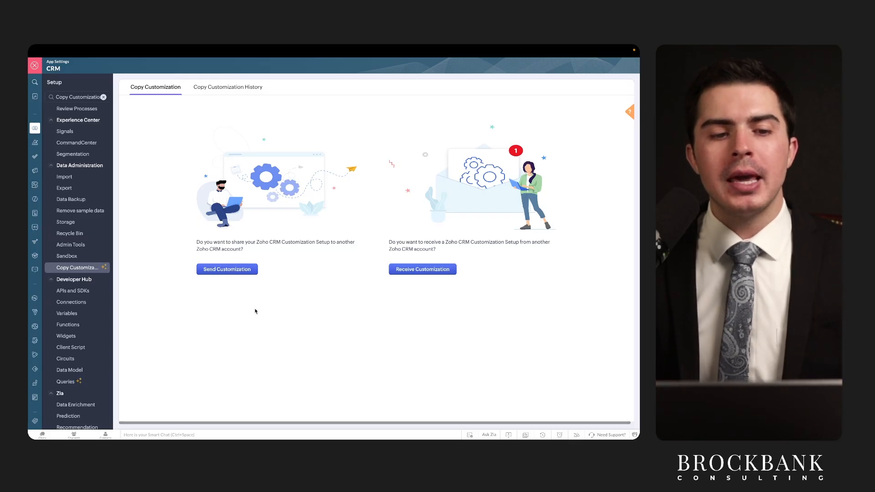
Step: Examine which features get copied and which don't in the Using Copy Customization help article
mouse_move(187, 47)
click(228, 65)
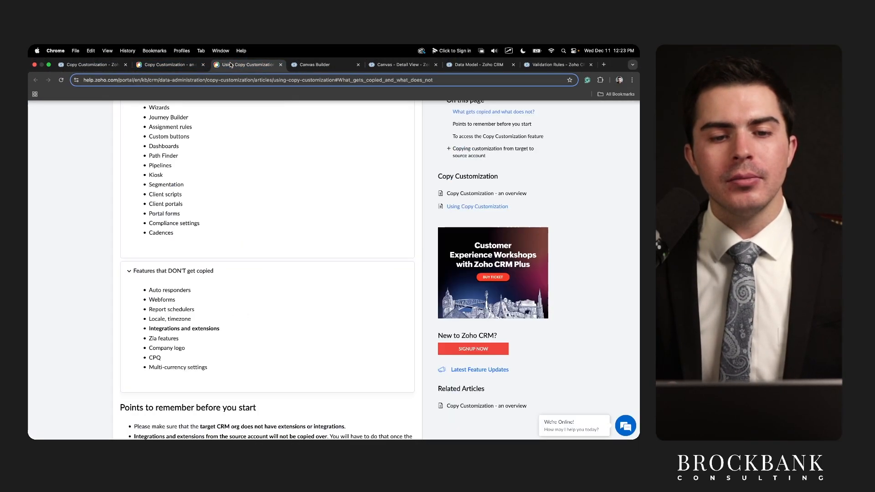
scroll(279, 245, up, 11)
scroll(279, 244, down, 5)
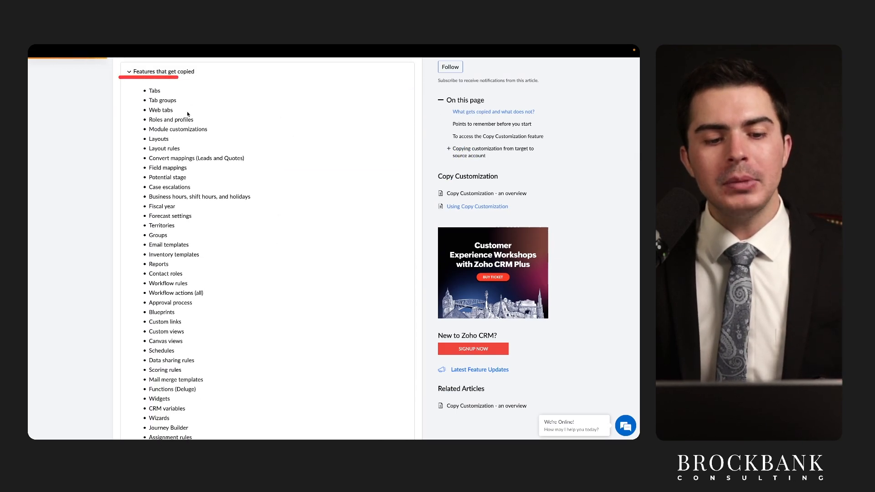
scroll(226, 212, down, 2)
scroll(226, 214, down, 5)
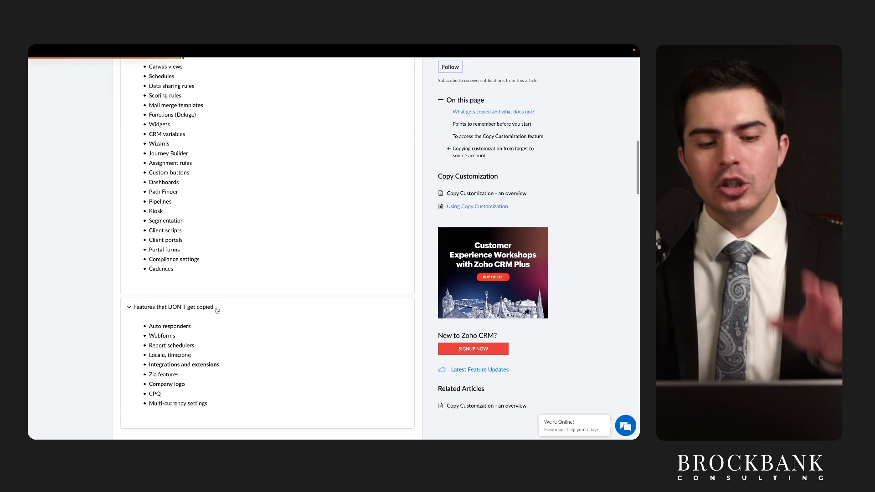
scroll(214, 278, up, 4)
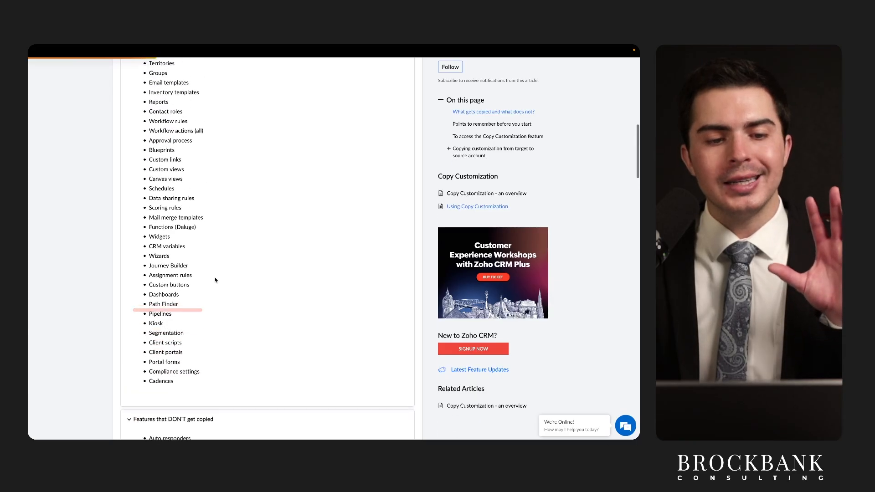
scroll(215, 279, up, 3)
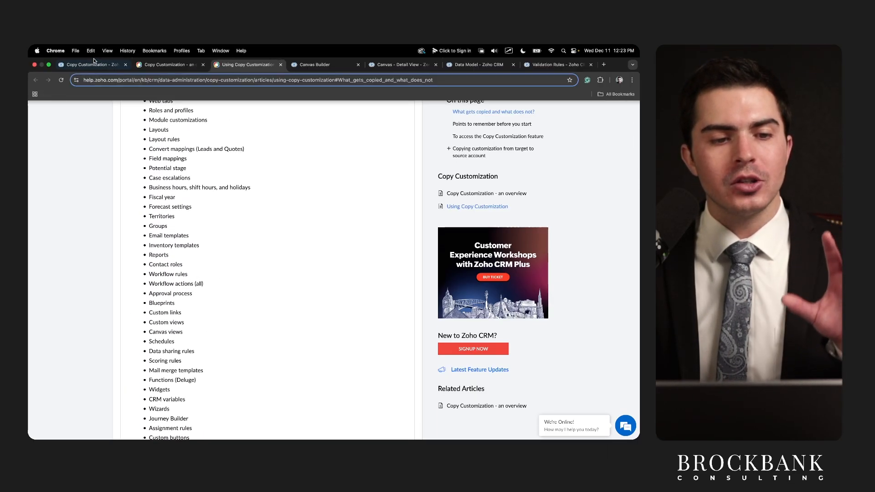
Step: Review the Receive Copy Customization page's key generation option and next steps, and return to the Copy Customization overview
click(95, 65)
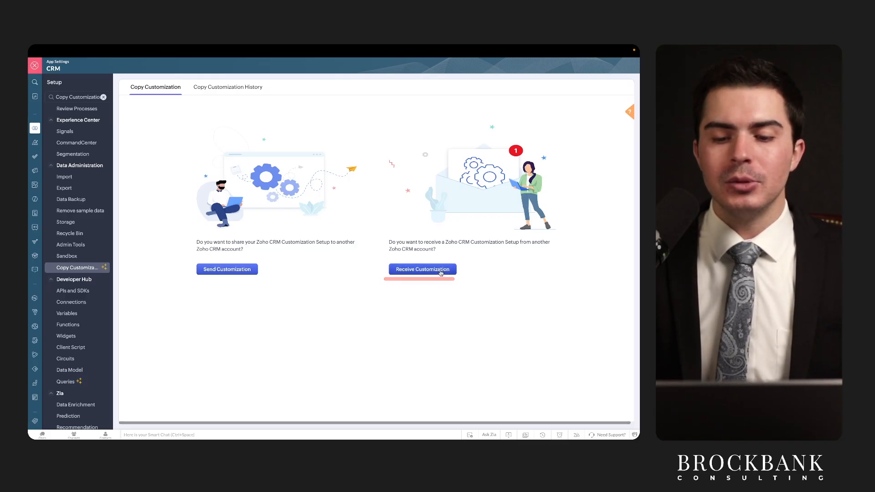
click(423, 270)
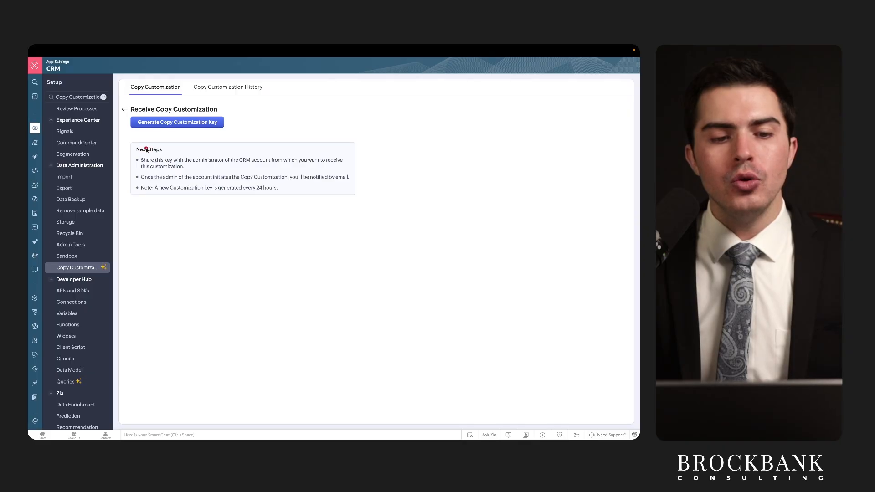
drag(129, 133, 236, 133)
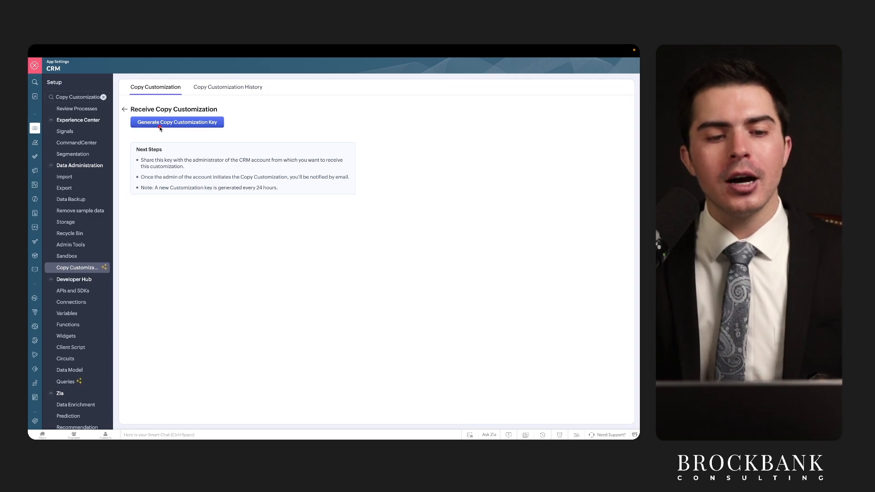
click(126, 110)
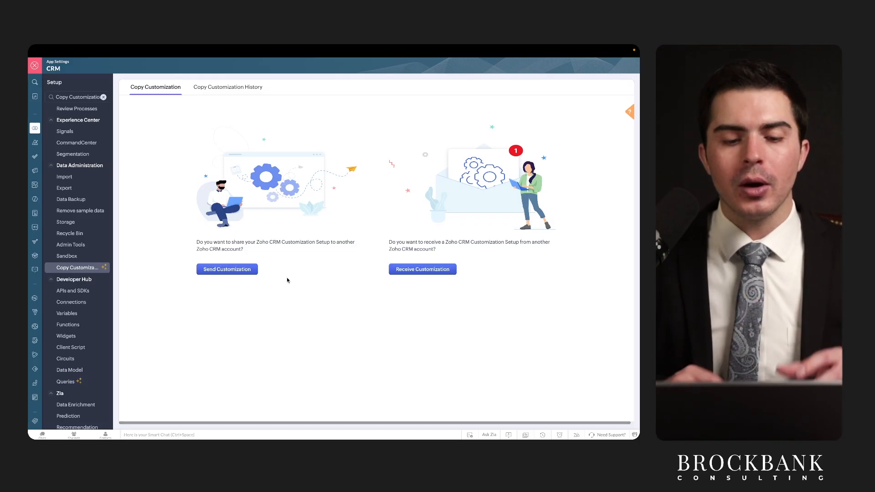
Step: Review the key entry and send option on the Send Copy Customization page, and go back to the overview
click(241, 269)
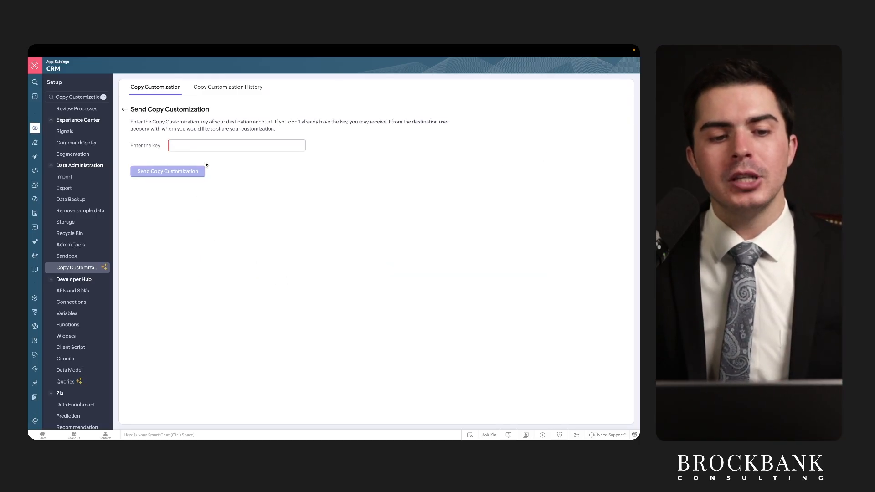
drag(169, 152, 327, 151)
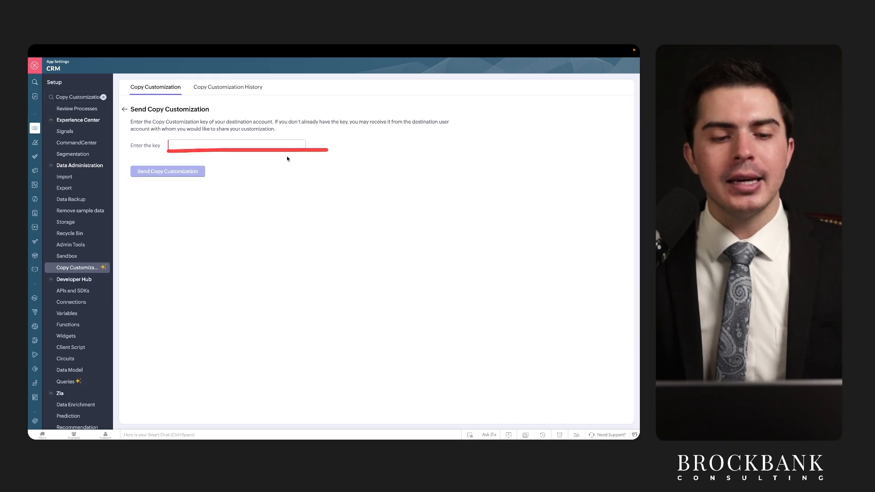
drag(129, 176, 223, 176)
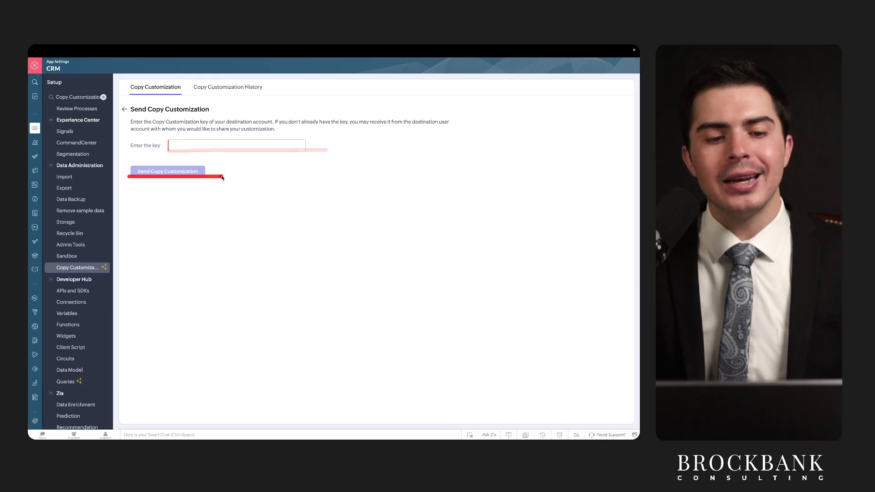
click(124, 110)
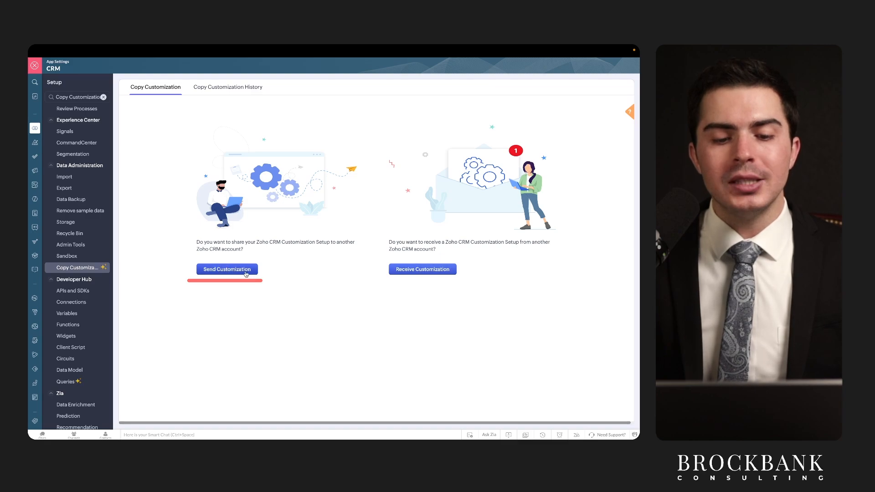
Step: Open the Send Copy Customization page and review its destination key field and send option
click(207, 269)
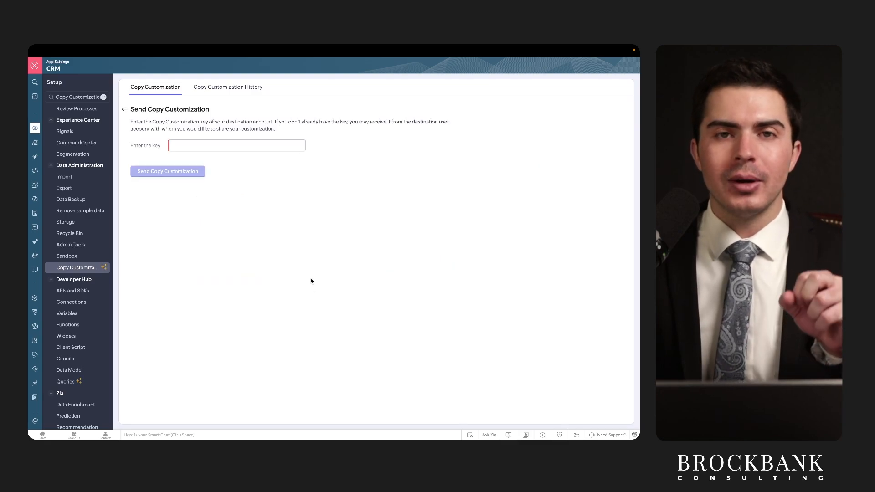
drag(164, 153, 279, 154)
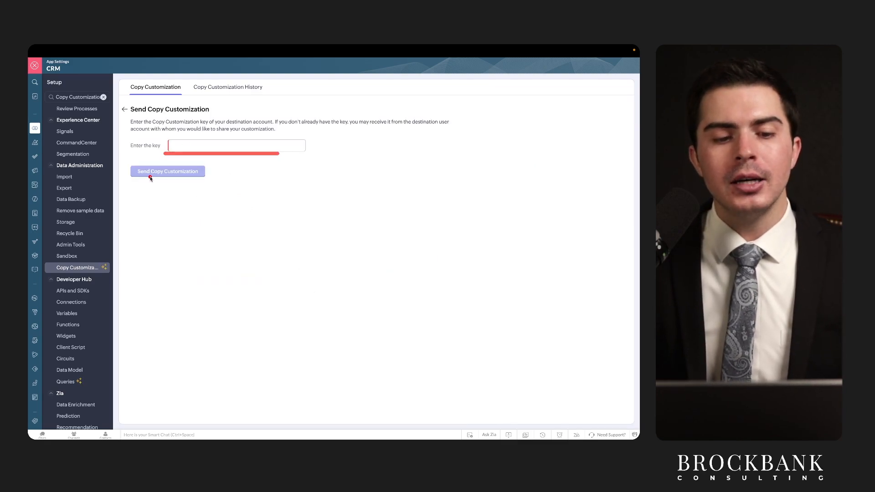
drag(127, 179, 190, 179)
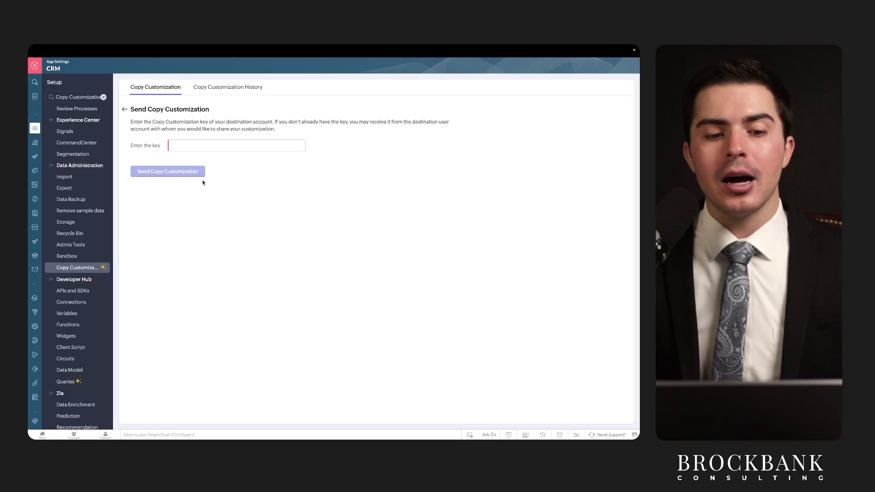
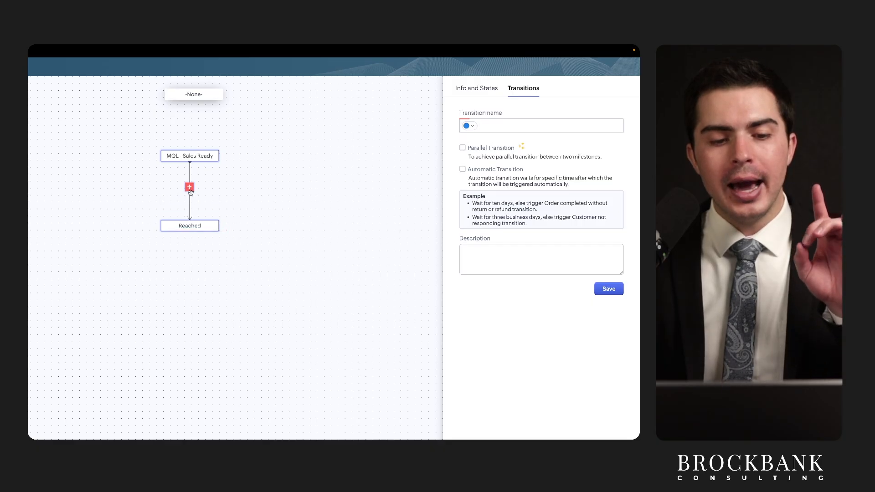
Step: Name the transition between the MQL - Sales Ready and Reached states "Update to Reached"
click(494, 131)
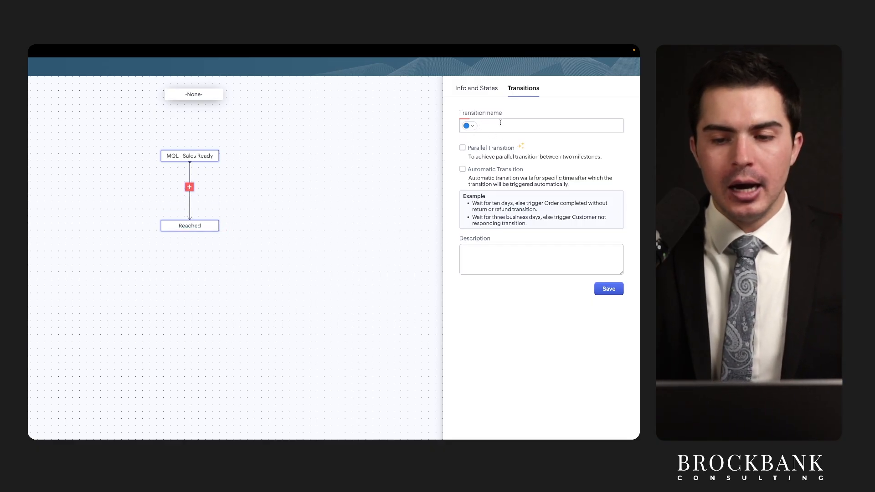
text(Update to Reache)
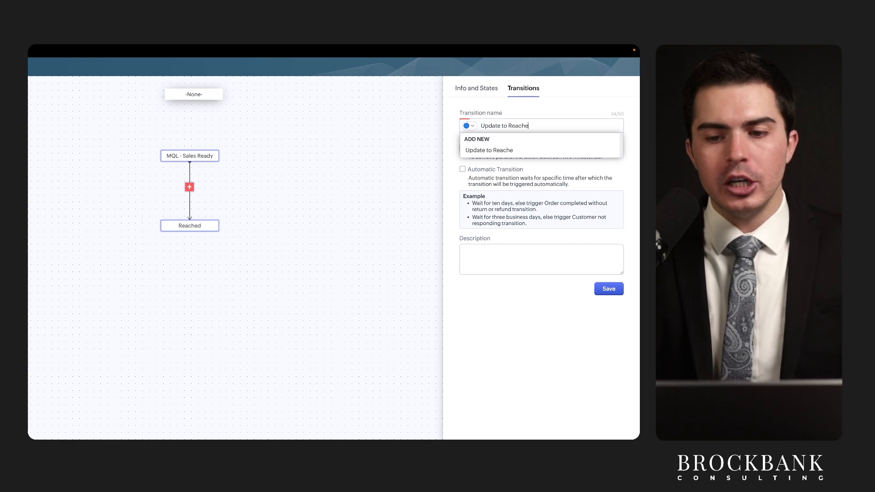
click(492, 151)
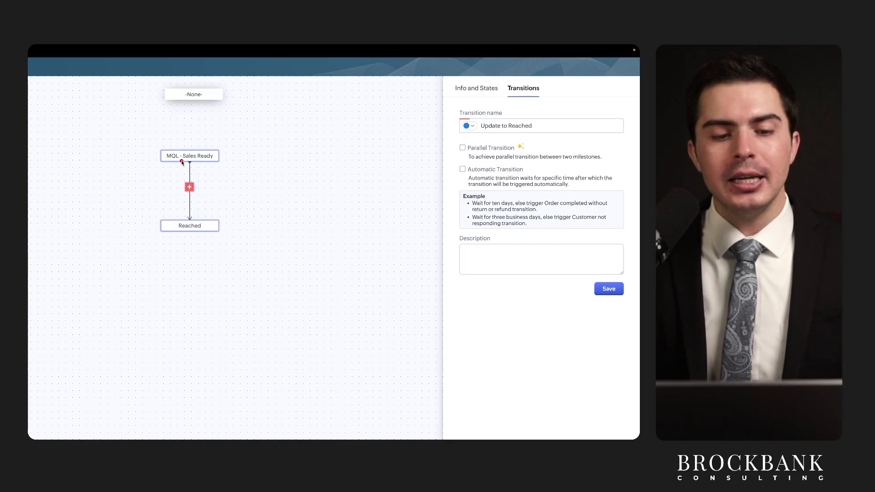
drag(181, 161, 222, 161)
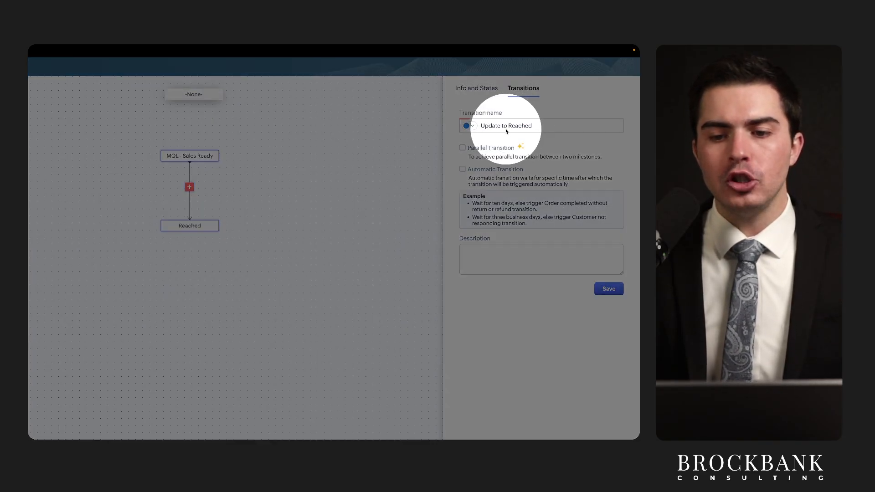
drag(469, 135, 540, 136)
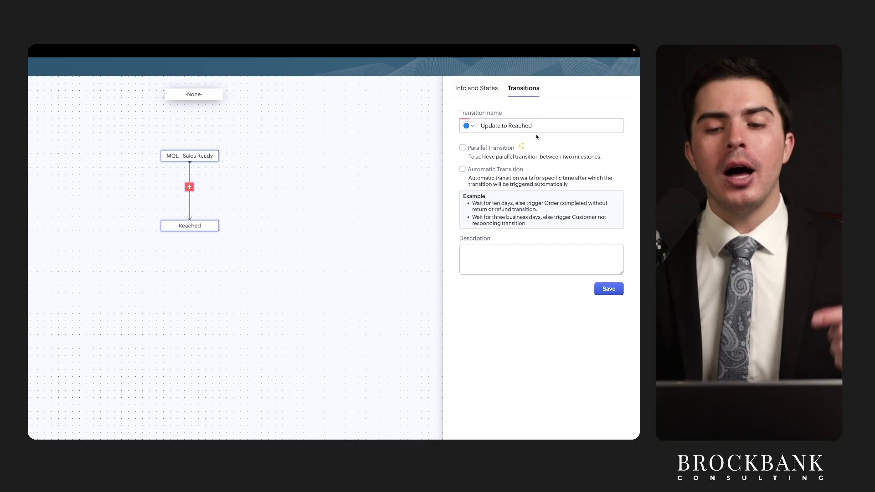
drag(162, 163, 233, 162)
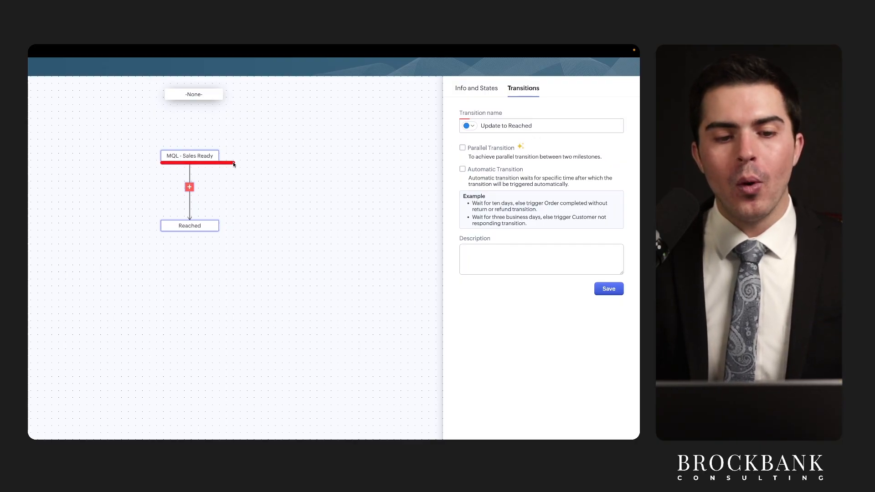
drag(162, 233, 234, 234)
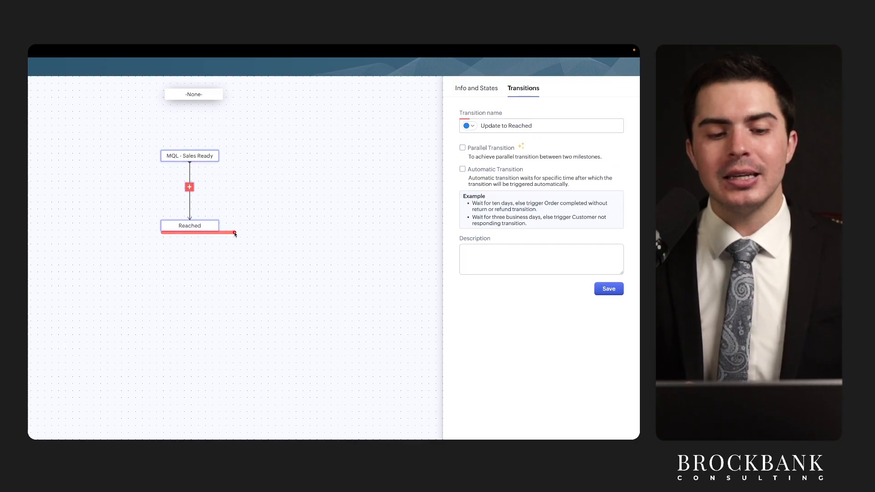
Step: Make Update to Reached an automatic transition and save it
drag(463, 174, 593, 177)
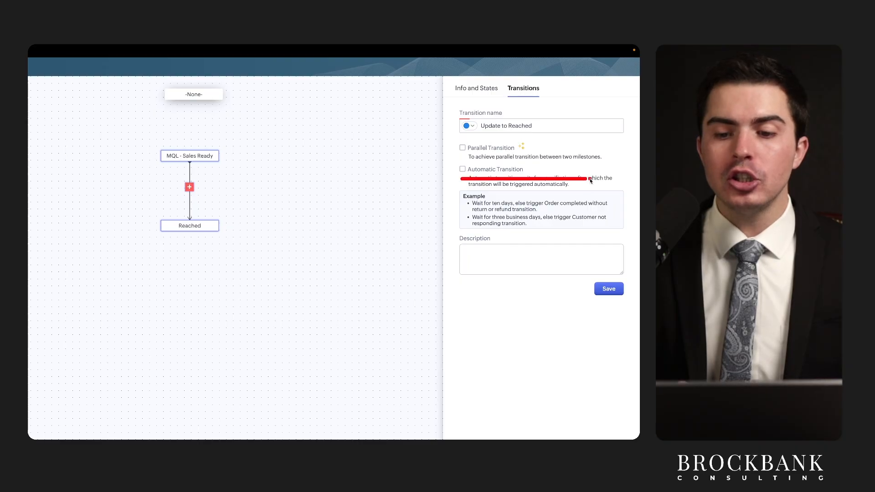
drag(468, 174, 522, 175)
click(463, 169)
drag(470, 182, 587, 183)
drag(468, 188, 552, 189)
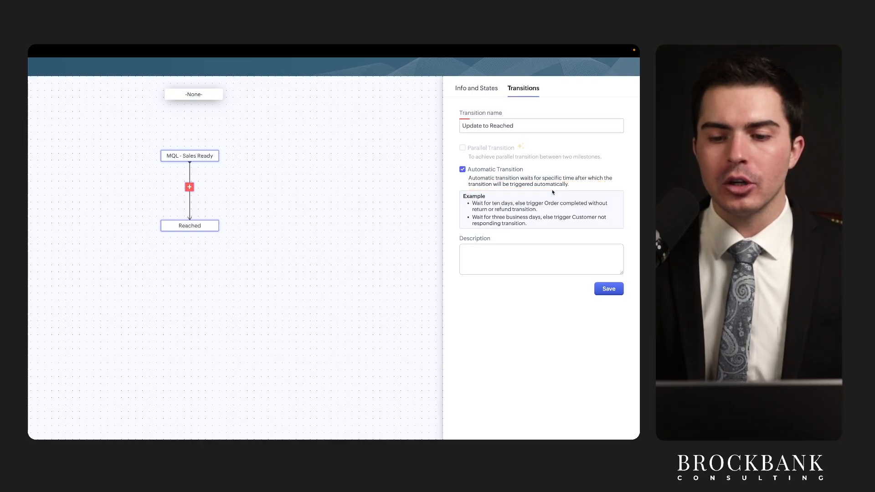
click(602, 289)
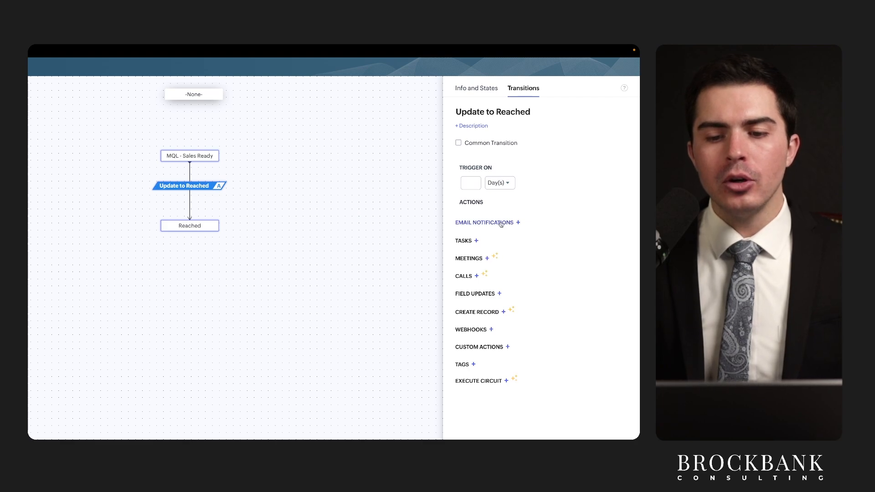
Step: Set the Update to Reached transition to trigger after 4 days
mouse_move(258, 176)
mouse_down()
mouse_move(119, 185)
mouse_move(228, 157)
mouse_up()
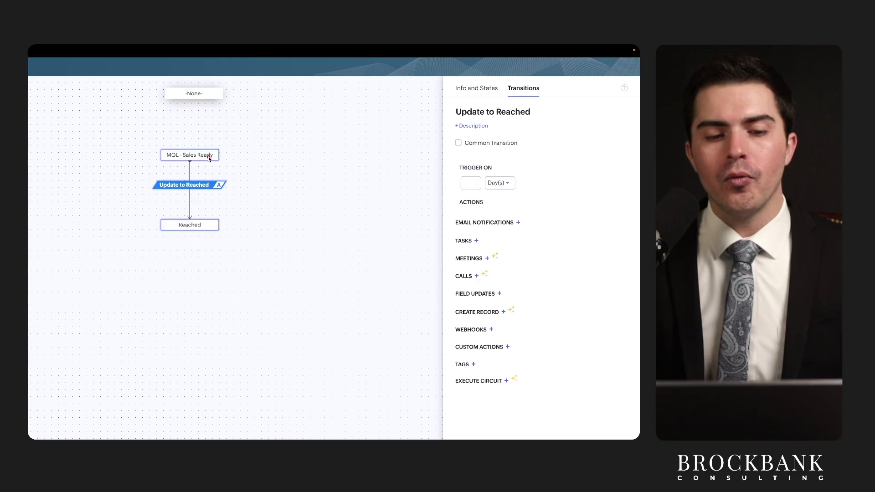
drag(178, 161, 243, 160)
mouse_move(165, 233)
mouse_down()
mouse_move(250, 234)
mouse_move(214, 237)
mouse_move(200, 216)
mouse_up()
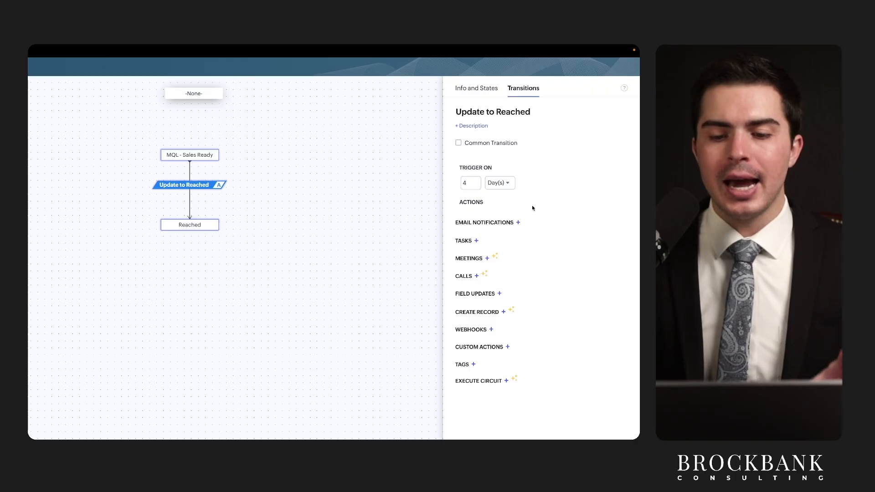
Step: Review the actions the Update to Reached transition can run between the two states, especially Field Updates and Tasks
mouse_move(531, 209)
mouse_down()
mouse_move(463, 211)
mouse_move(451, 383)
mouse_move(471, 344)
mouse_up()
mouse_move(530, 205)
mouse_down()
mouse_move(431, 361)
mouse_move(506, 219)
mouse_up()
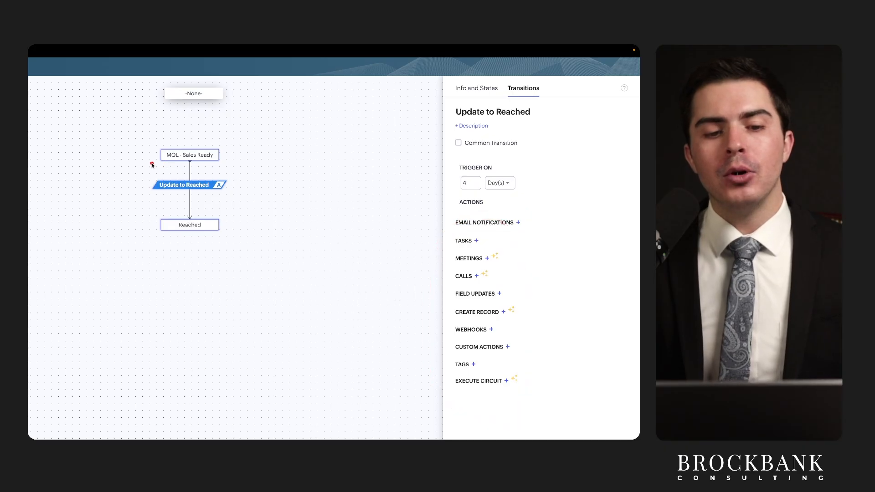
drag(148, 164, 230, 164)
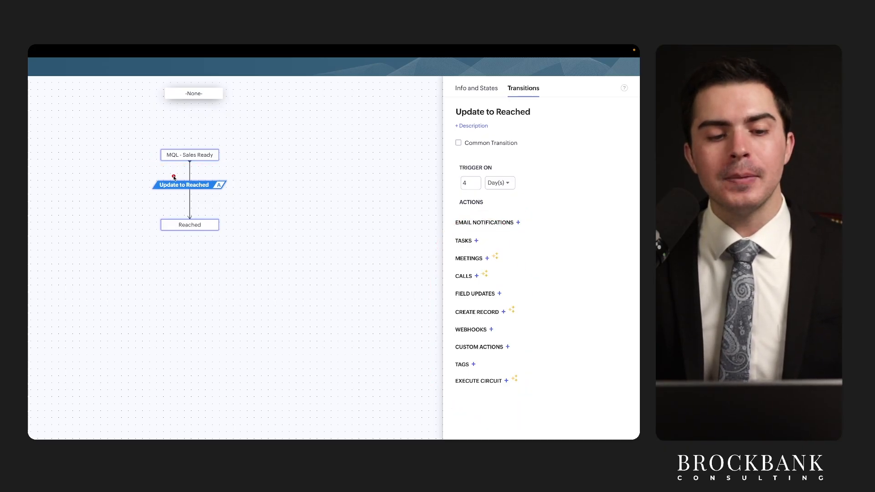
drag(144, 159, 233, 155)
drag(142, 159, 234, 158)
drag(145, 233, 253, 233)
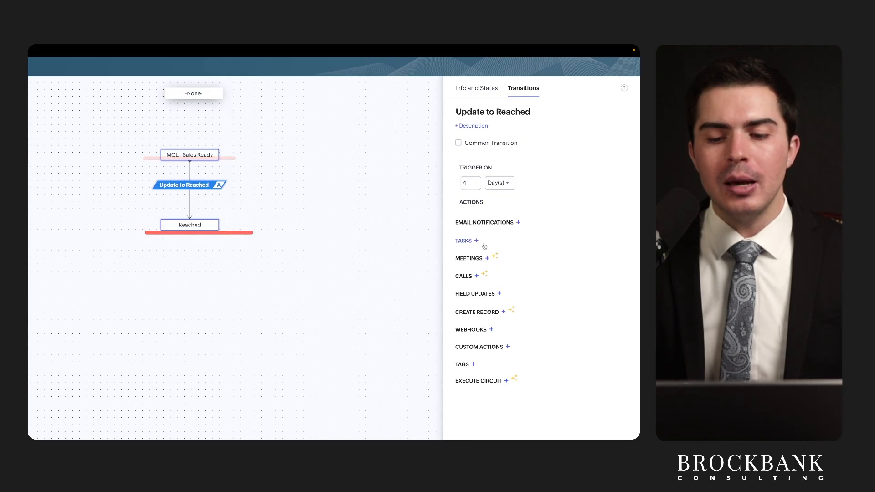
drag(450, 300, 531, 301)
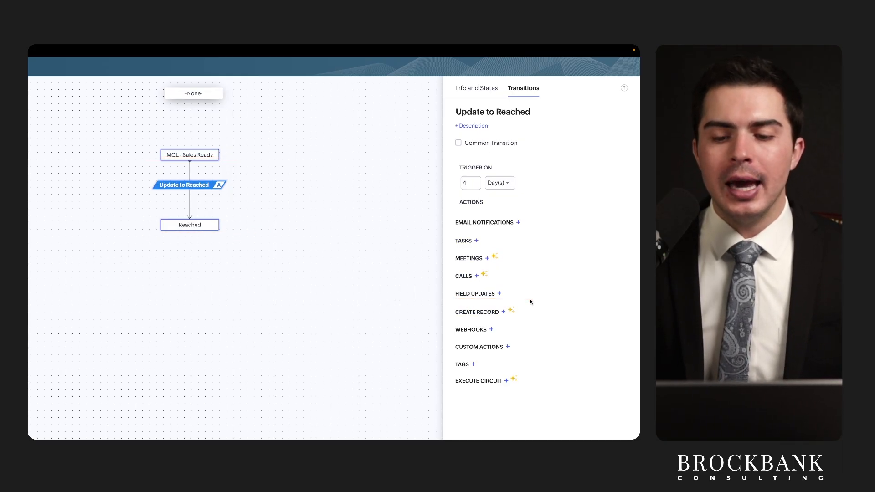
drag(447, 245, 524, 246)
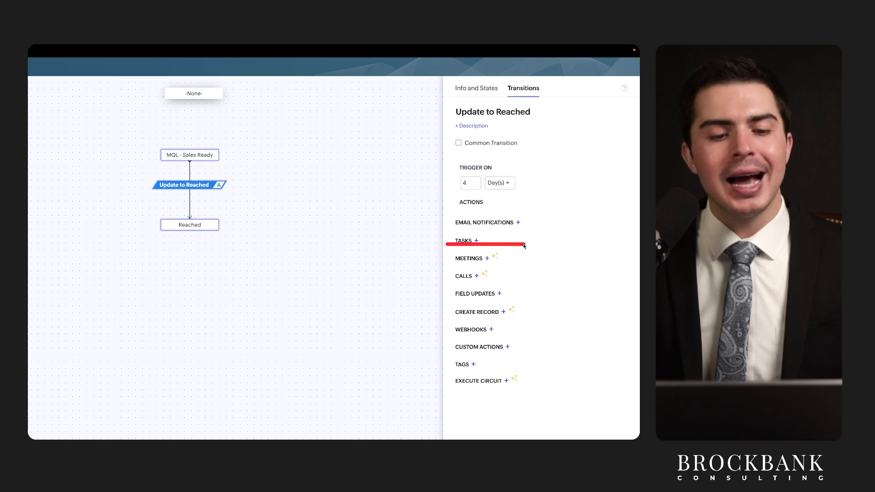
drag(123, 234, 292, 234)
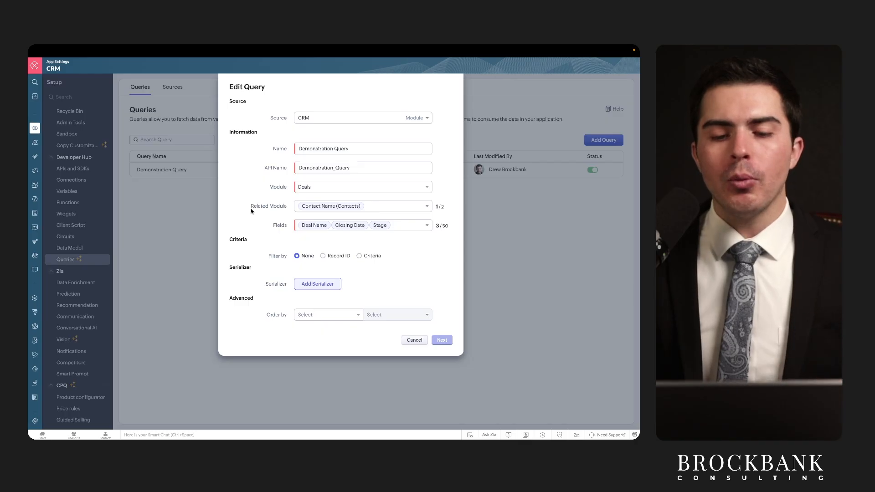
Step: Examine the Demonstration Query's configuration, including its selected fields and related module
drag(446, 96, 461, 260)
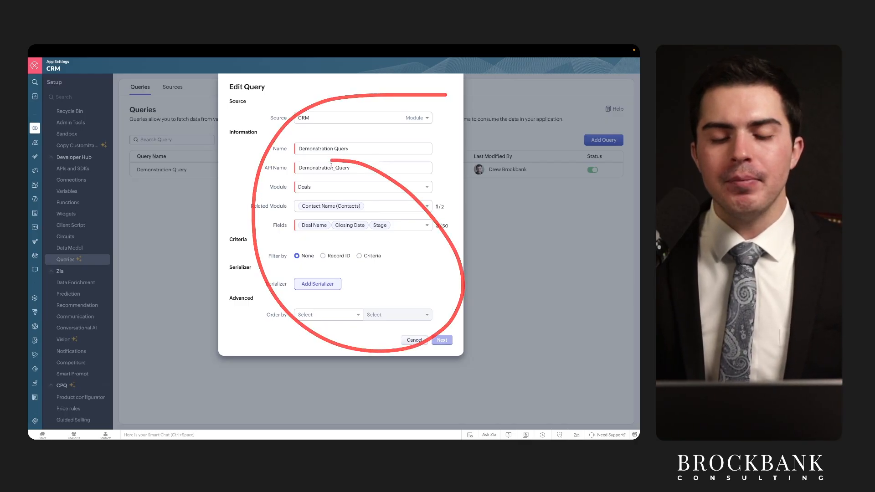
drag(295, 233, 413, 234)
drag(294, 213, 397, 213)
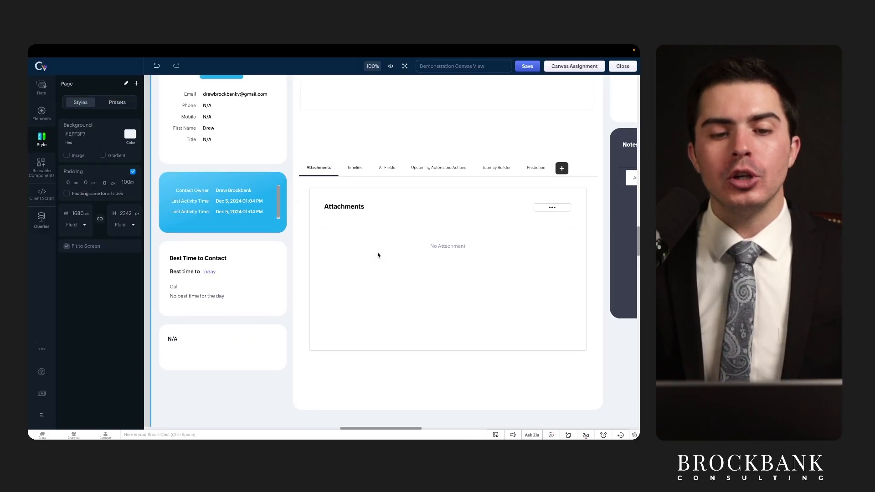
Step: Look over the Demonstration Canvas View's contact details, the free area below Attachments and the available queries
scroll(377, 255, up, 3)
click(272, 152)
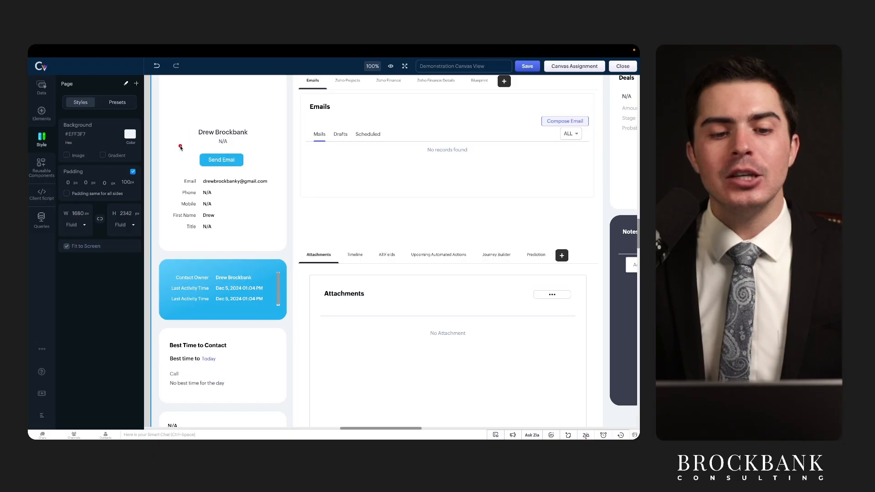
scroll(367, 245, down, 3)
mouse_move(533, 300)
mouse_down()
mouse_move(532, 347)
mouse_move(436, 272)
mouse_up()
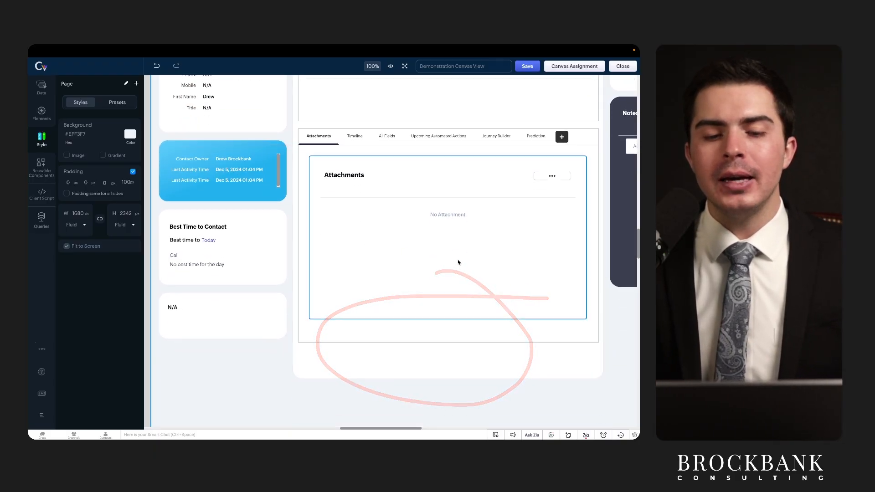
click(42, 218)
Step: Recheck the Demonstration Query's module settings and the Deals fields it retrieves
drag(451, 149, 354, 122)
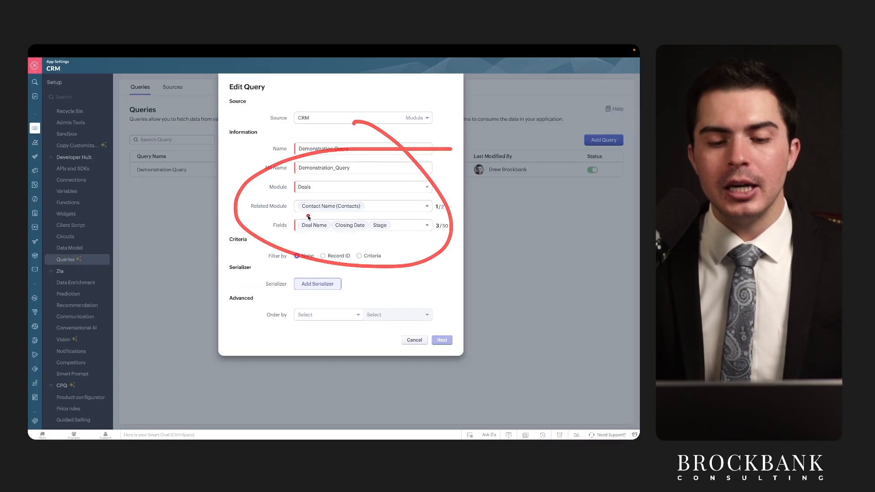
drag(292, 236, 383, 237)
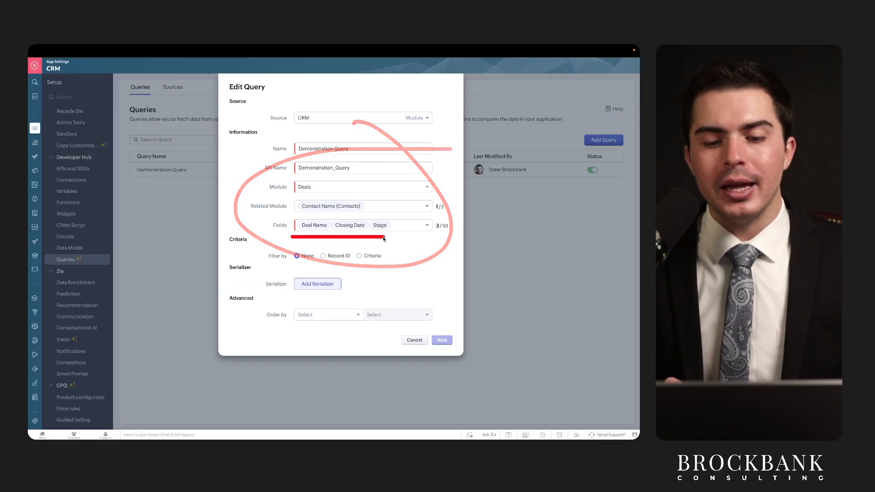
drag(297, 230, 313, 230)
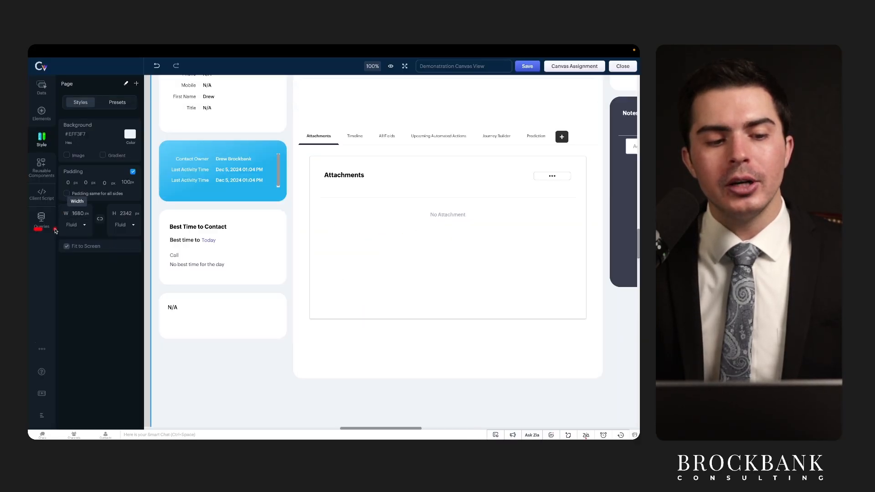
Step: Place the Demonstration Query's Deals list on the canvas below the Attachments section, aligned with that section
click(39, 216)
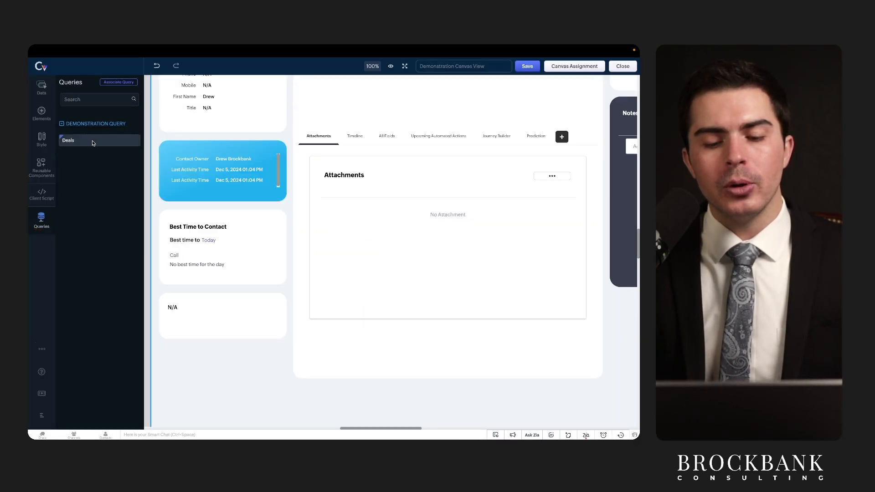
drag(91, 143, 418, 374)
drag(371, 351, 399, 349)
scroll(445, 295, down, 2)
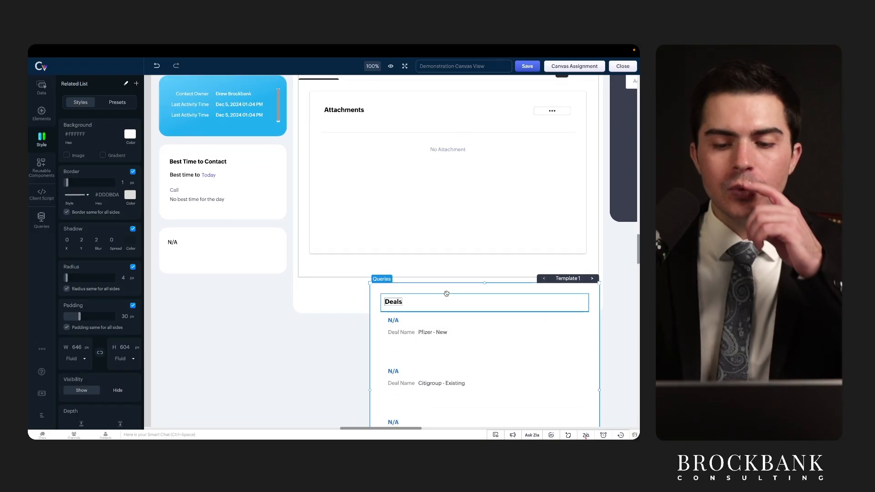
drag(453, 293, 388, 292)
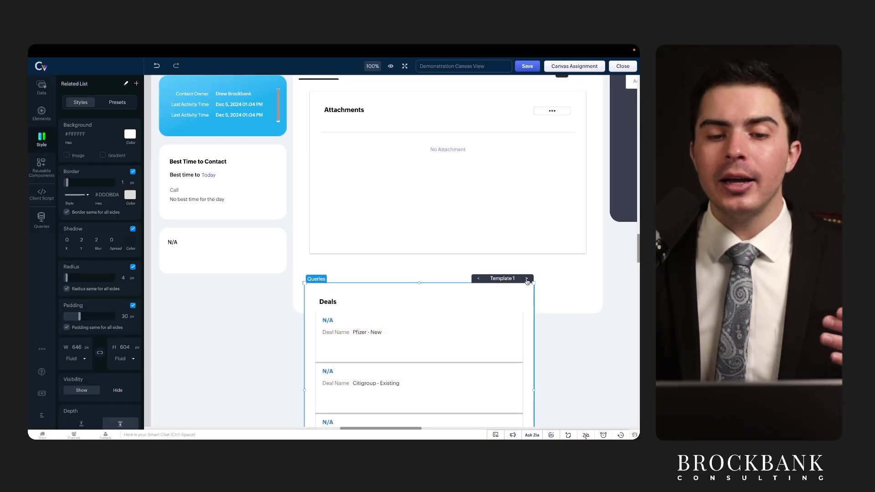
Step: Switch the Deals list to the Customizable Table template and widen it to 821 px to show its columns
click(527, 279)
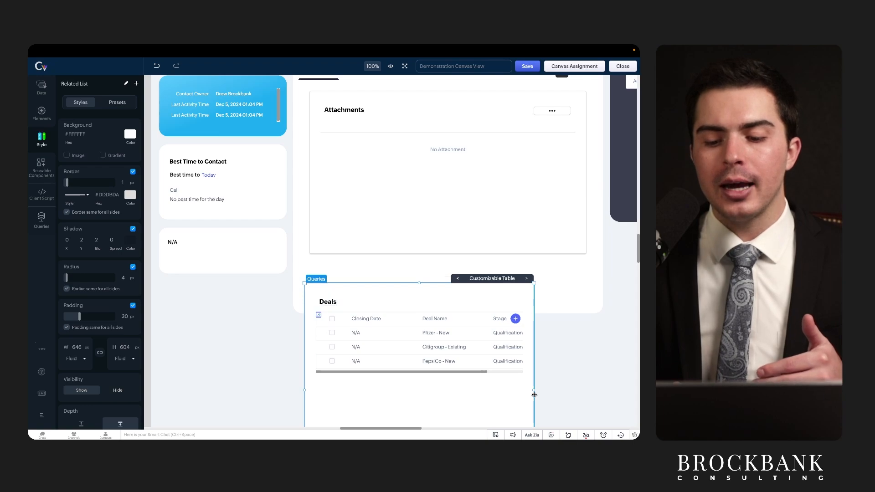
drag(533, 391, 595, 391)
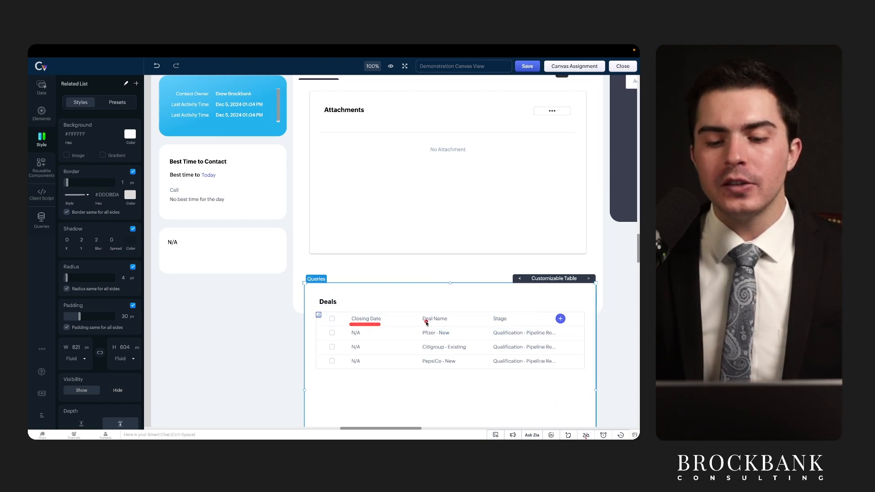
drag(483, 324, 516, 325)
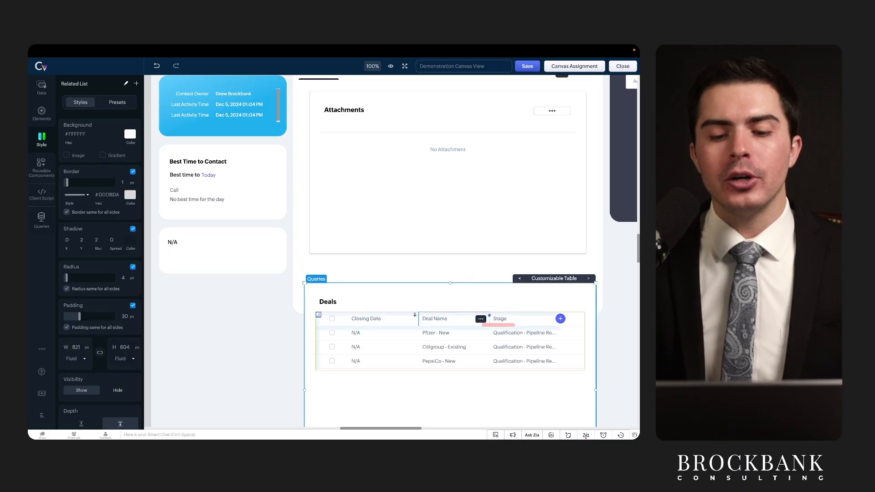
Step: Compare the canvas table's Closing Date, Deal Name and Stage columns with the fields selected in the Demonstration Query
drag(489, 326, 522, 327)
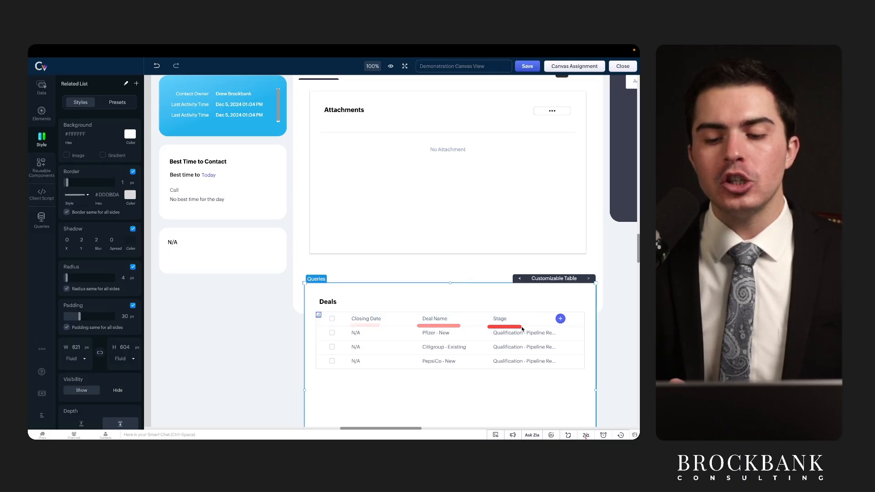
click(76, 65)
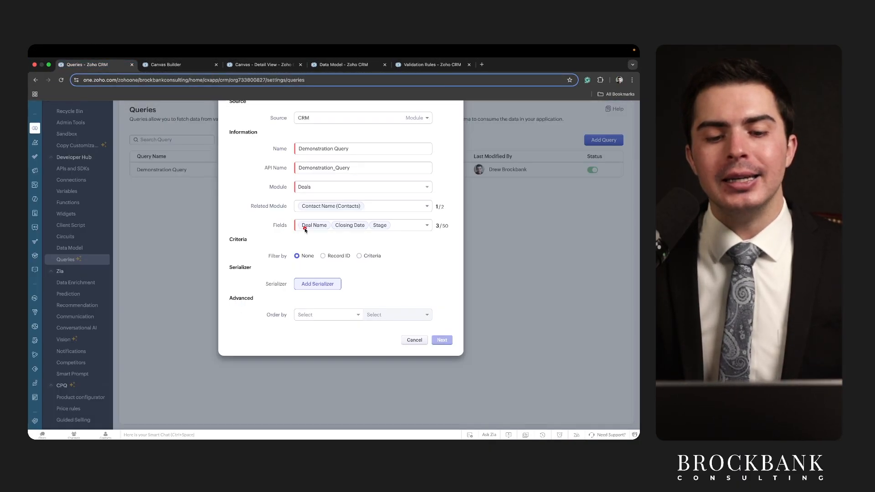
drag(297, 233, 297, 234)
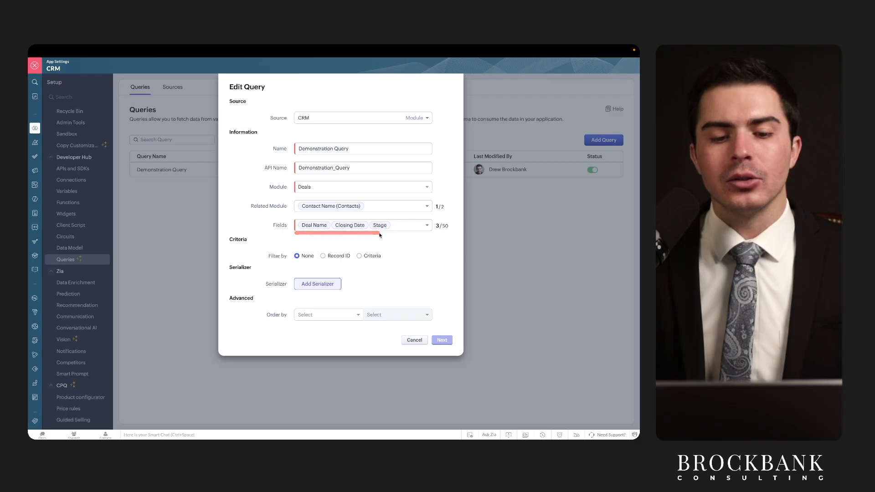
click(153, 65)
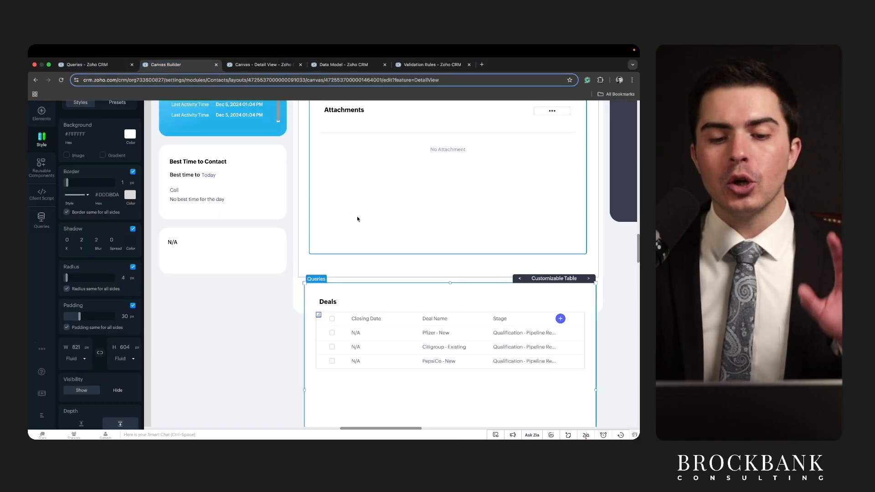
Step: Examine the deal records listed in the Deals table on the Demonstration Canvas View
scroll(432, 318, up, 1)
scroll(433, 318, down, 2)
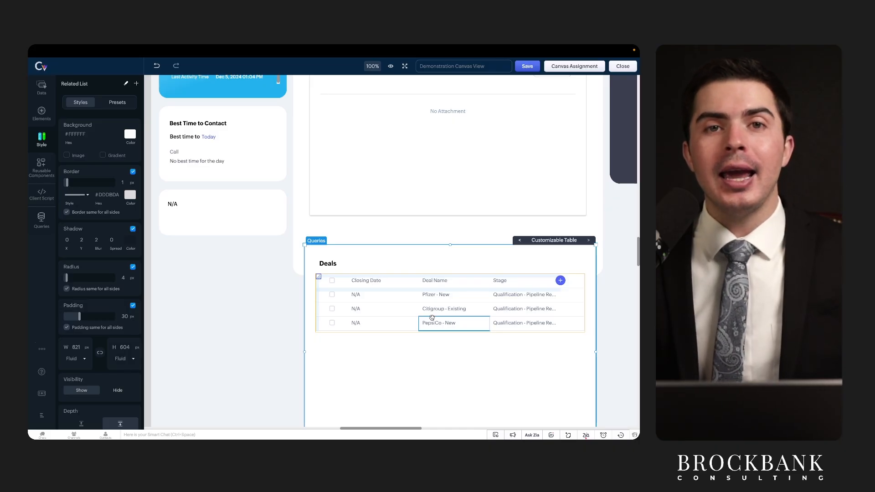
scroll(427, 370, down, 1)
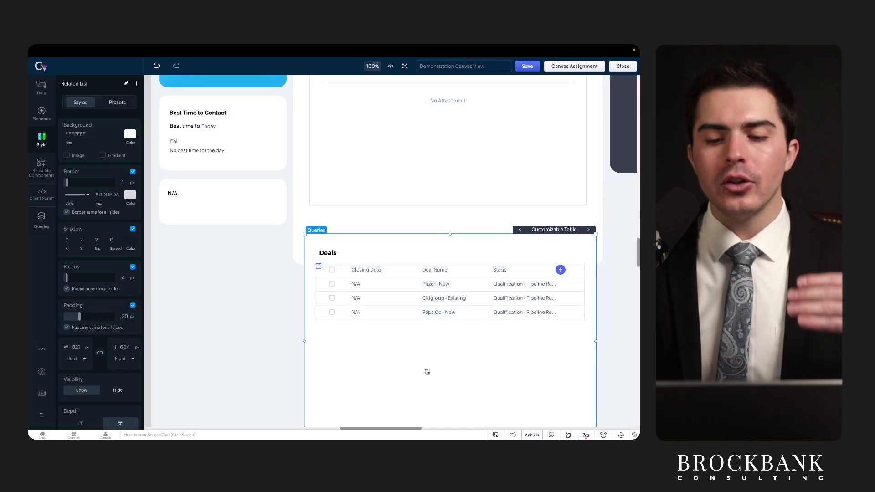
drag(376, 292, 486, 292)
drag(403, 311, 463, 312)
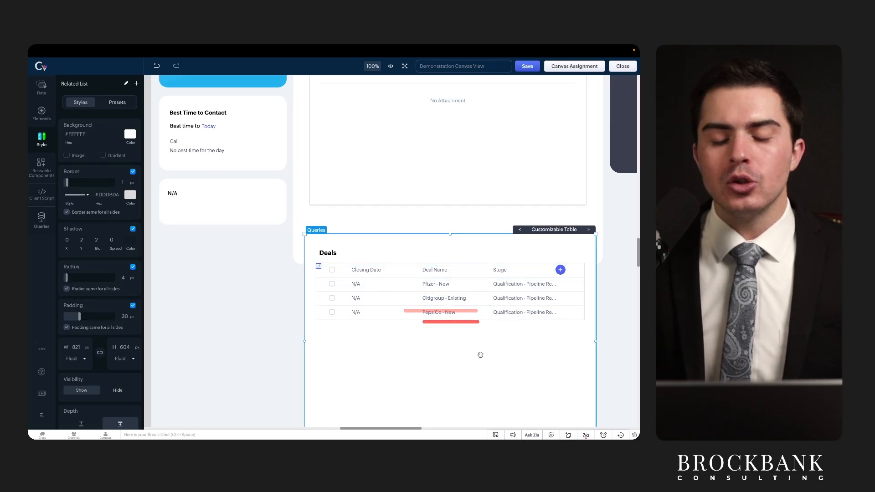
Step: Look over the Deals table's placement in relation to the Attachments, Emails and contact sections of the canvas
scroll(478, 356, up, 1)
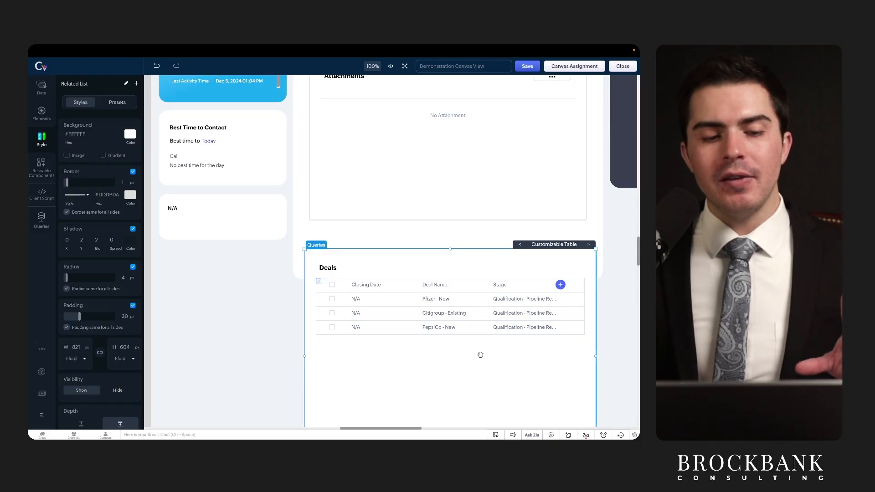
scroll(480, 355, up, 5)
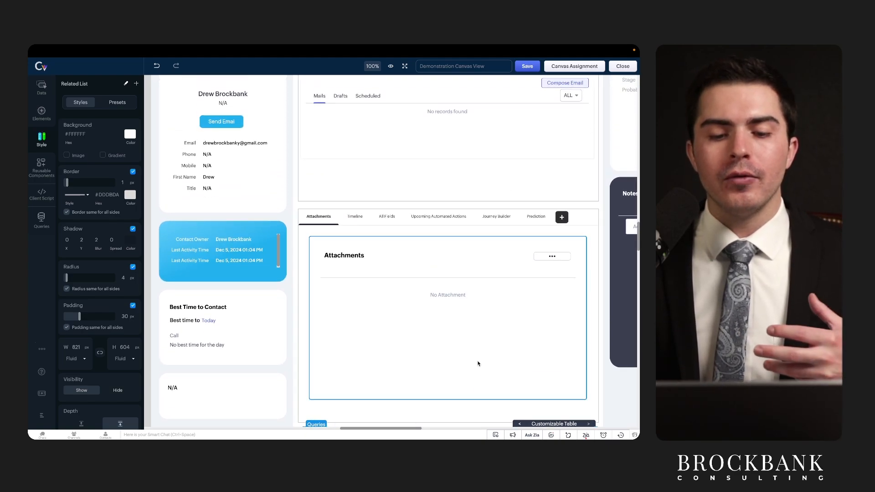
scroll(479, 363, up, 3)
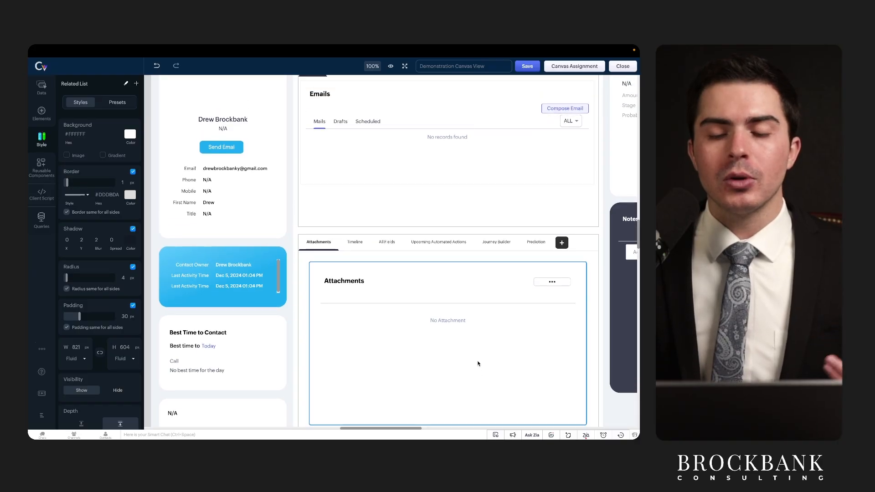
scroll(486, 349, down, 5)
scroll(486, 349, right, 3)
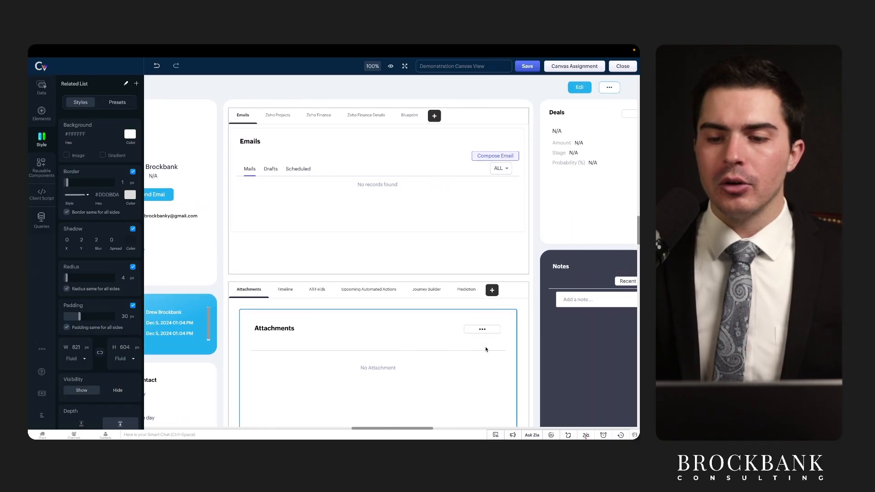
scroll(485, 347, left, 5)
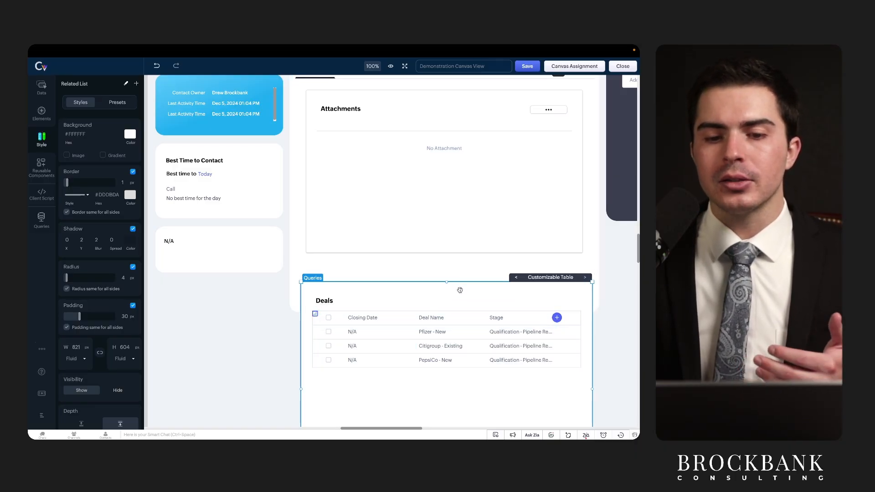
scroll(458, 270, up, 3)
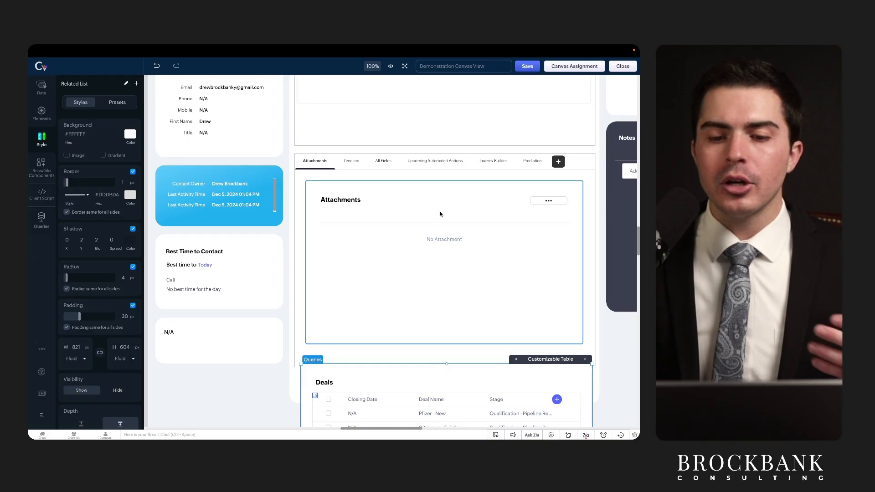
scroll(441, 213, down, 3)
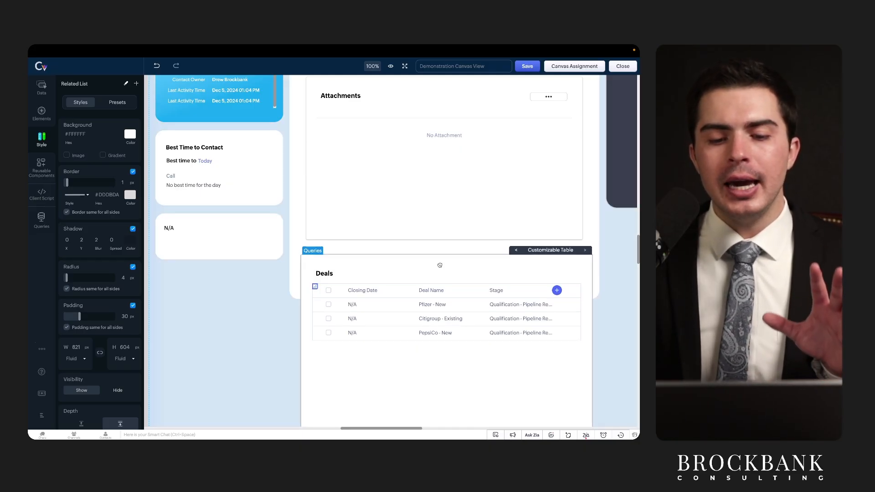
scroll(439, 273, down, 2)
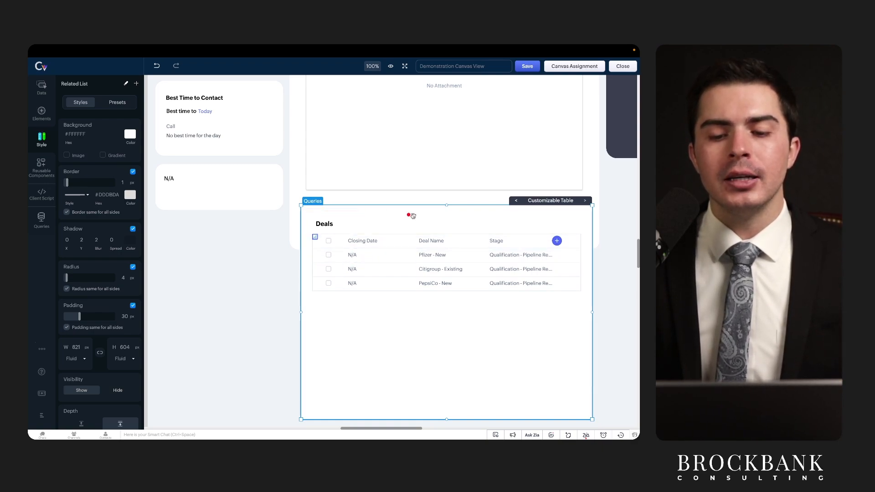
Step: Review the Deals table once more and return to the Demonstration Query's module and related module settings
mouse_move(499, 221)
mouse_down()
mouse_move(335, 292)
mouse_move(444, 209)
mouse_up()
click(254, 181)
mouse_move(109, 47)
click(103, 64)
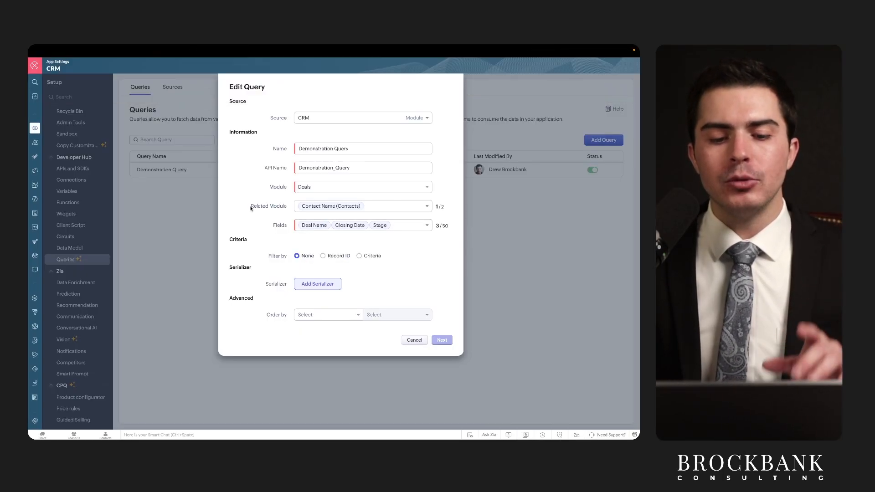
Step: Go to the Canvas detail views and create a record detail page for the Leads module with the Standard layout
key(ctrl+Tab)
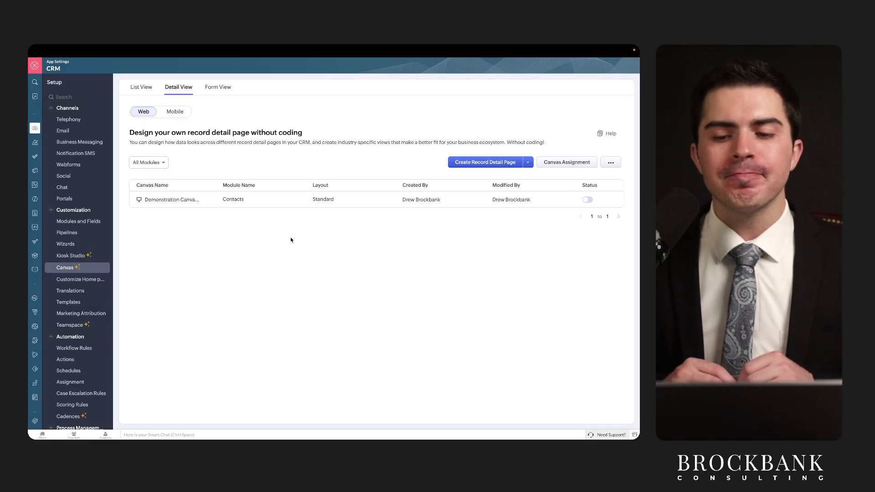
click(479, 162)
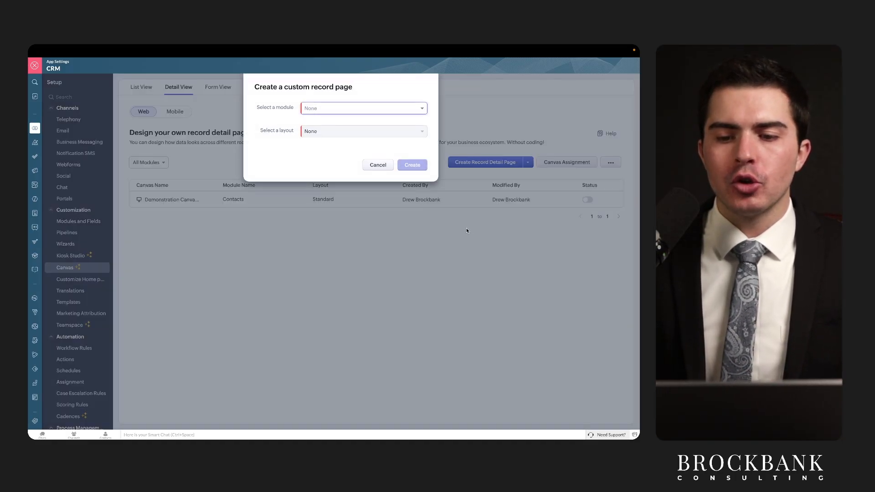
click(374, 108)
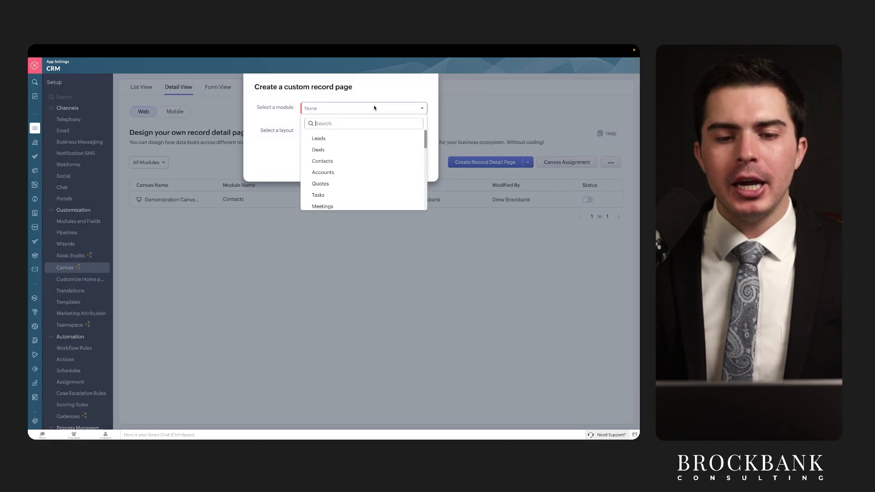
click(357, 138)
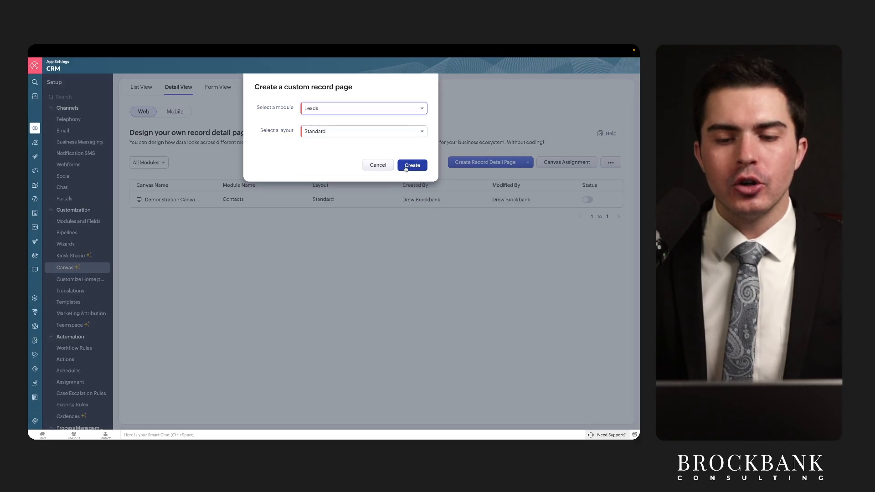
click(406, 168)
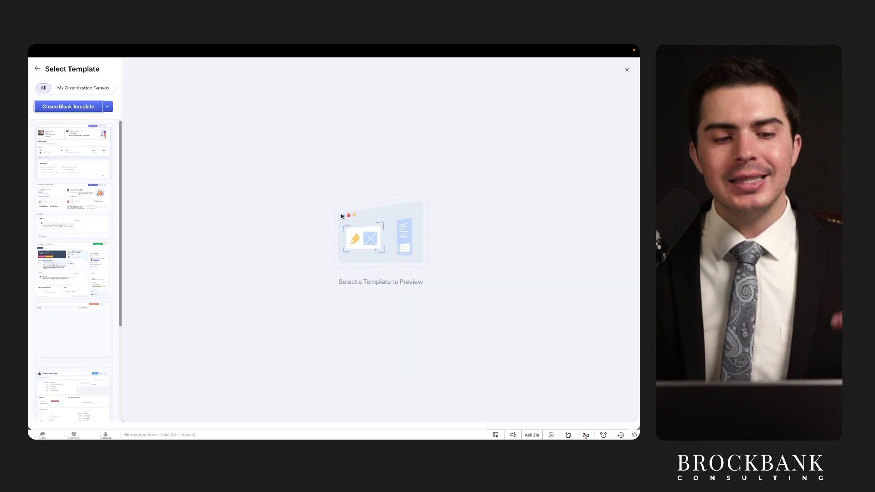
Step: Preview the first seven record page templates offered for Leads, ending with the one that has a black header
click(94, 170)
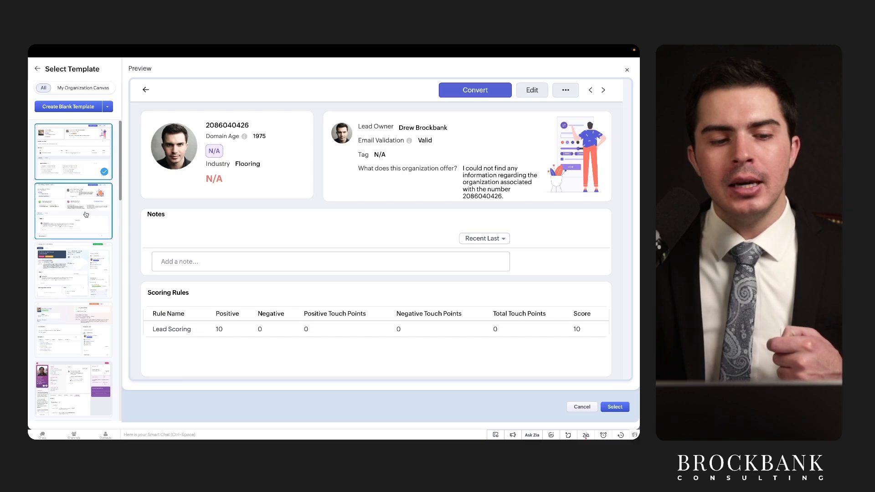
click(85, 215)
click(81, 275)
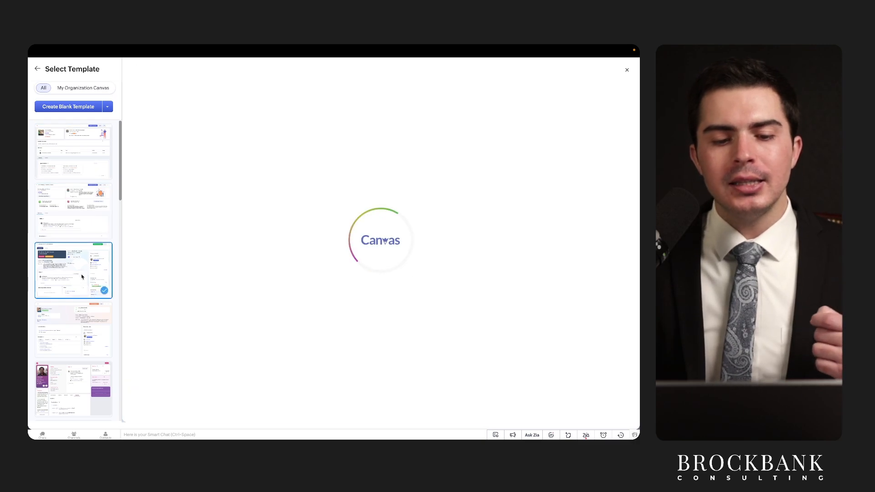
click(82, 322)
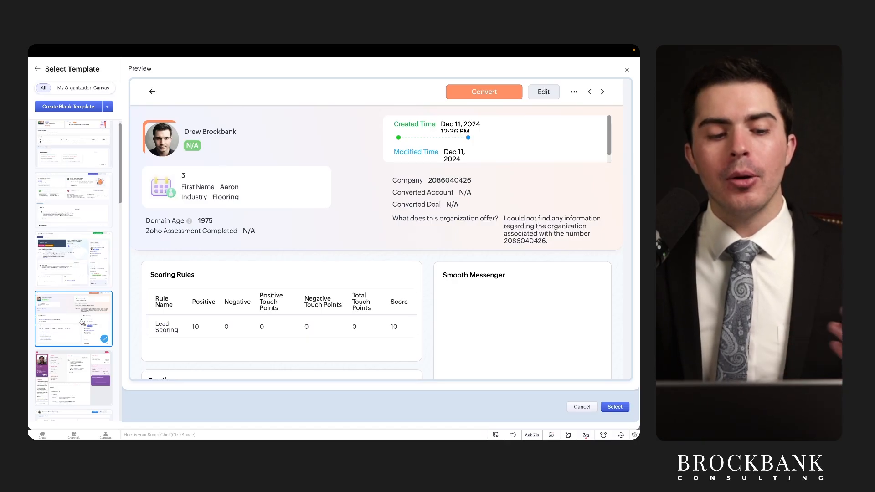
scroll(82, 322, down, 2)
click(82, 313)
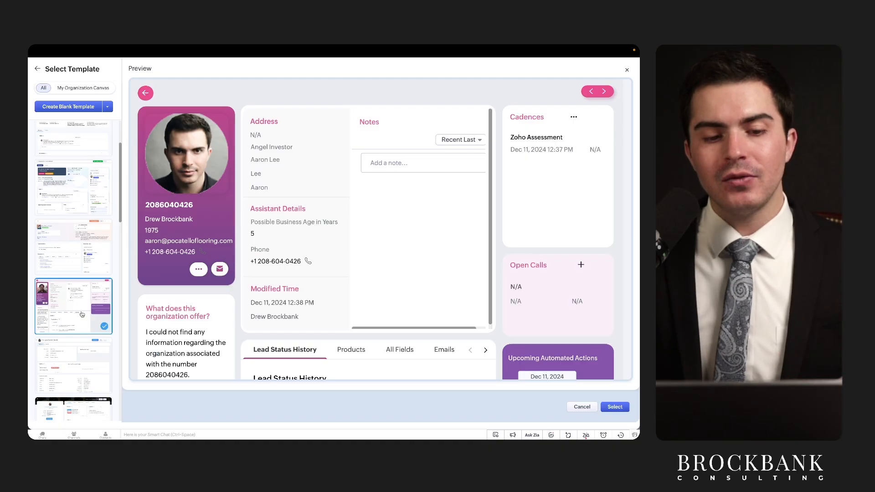
scroll(82, 314, down, 1)
click(82, 313)
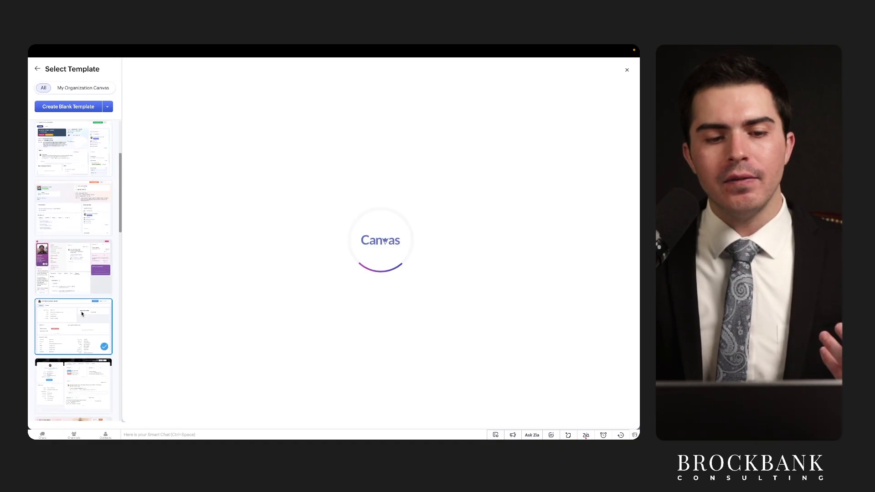
scroll(88, 353, down, 1)
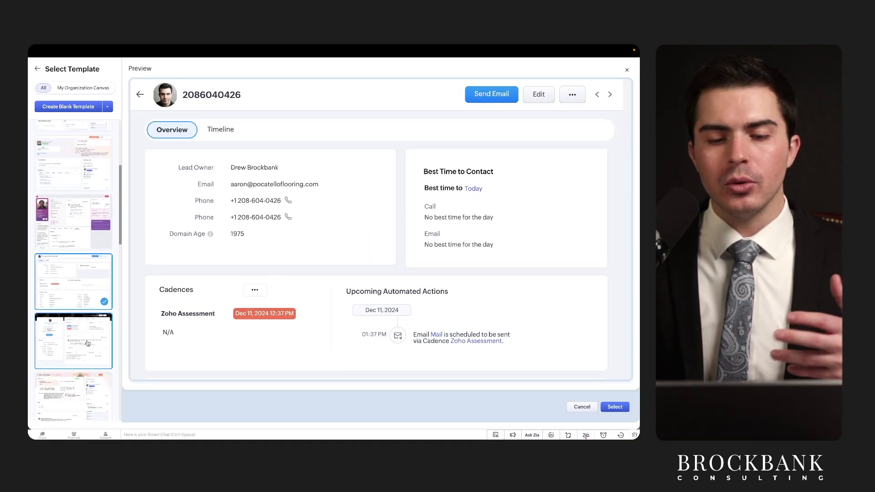
scroll(88, 343, down, 1)
click(86, 315)
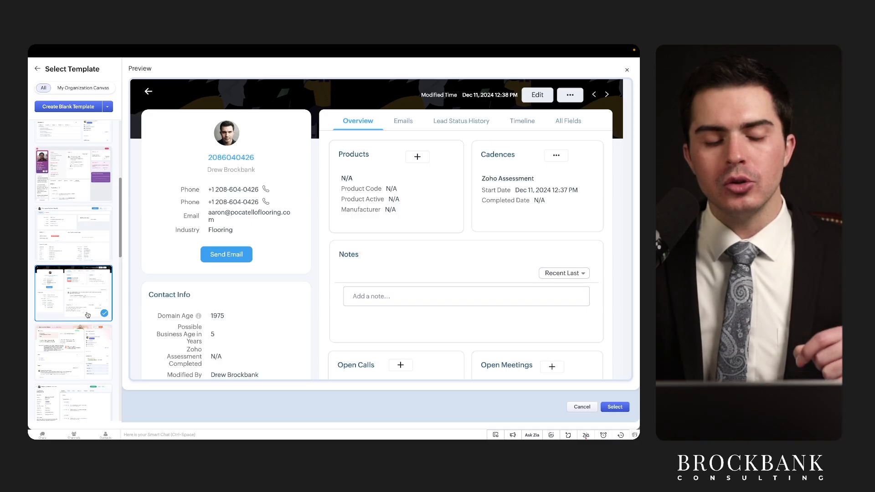
scroll(89, 306, down, 2)
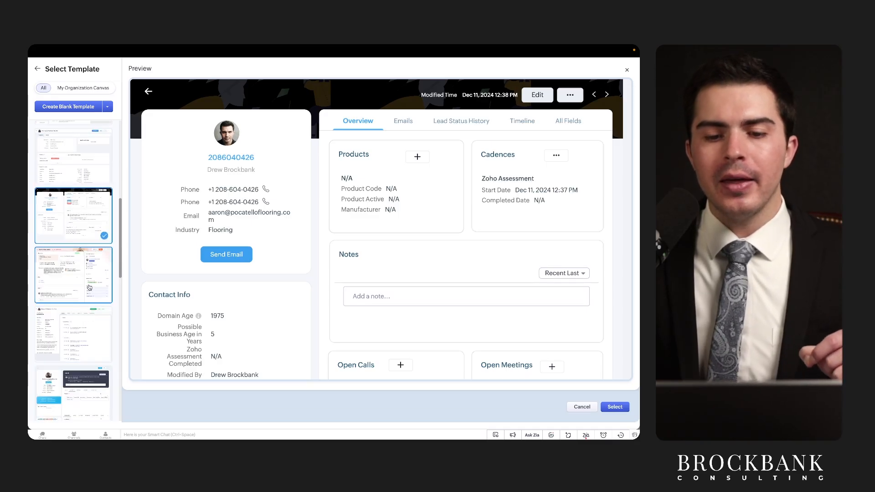
Step: View the Emails, Lead Status History, Timeline and All Fields sections of the black-header template's preview
click(402, 121)
click(447, 122)
click(521, 120)
click(567, 121)
Step: Read through the template's All Fields content, from the Company details down to Associated Records and Lead Form Fields
scroll(455, 236, down, 5)
scroll(478, 196, up, 3)
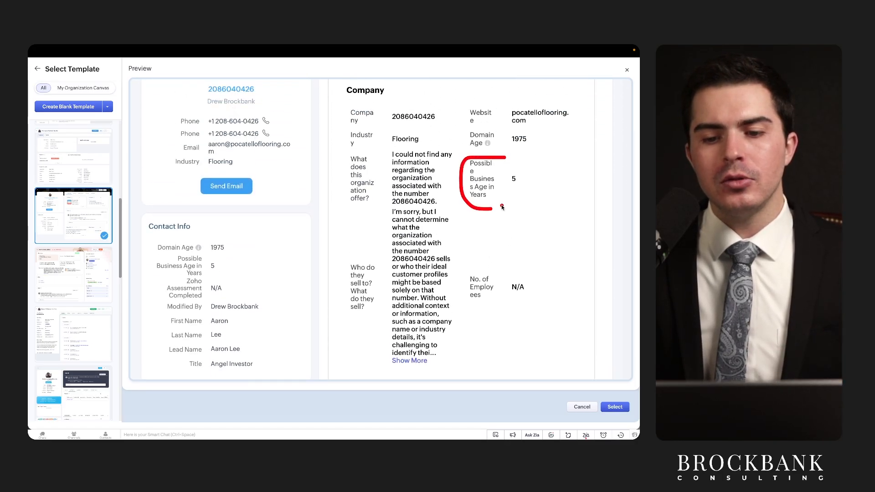
drag(495, 210, 487, 160)
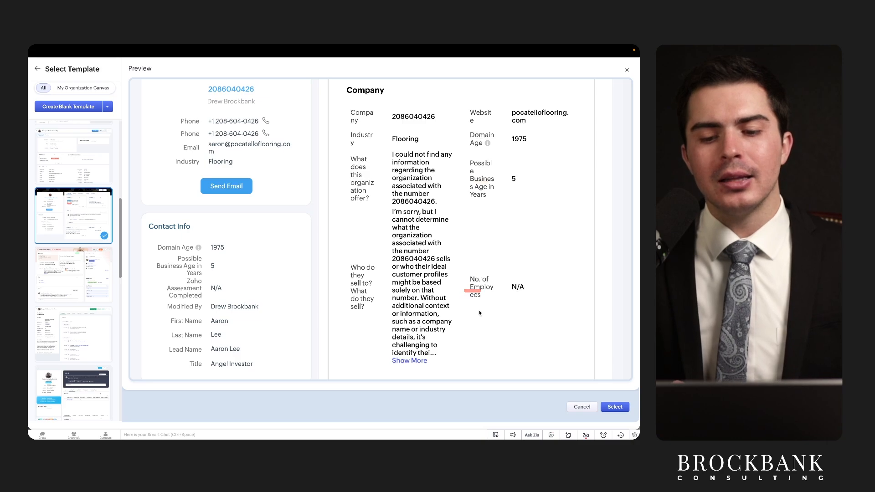
scroll(464, 313, up, 2)
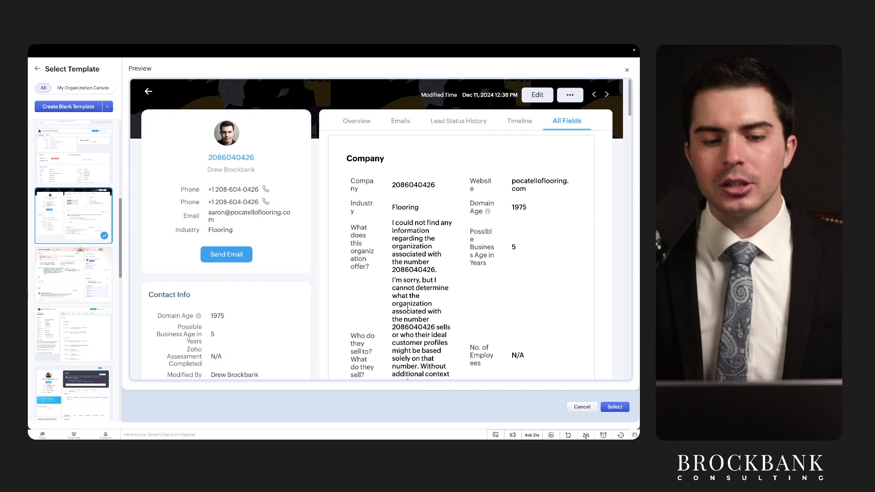
scroll(356, 306, down, 15)
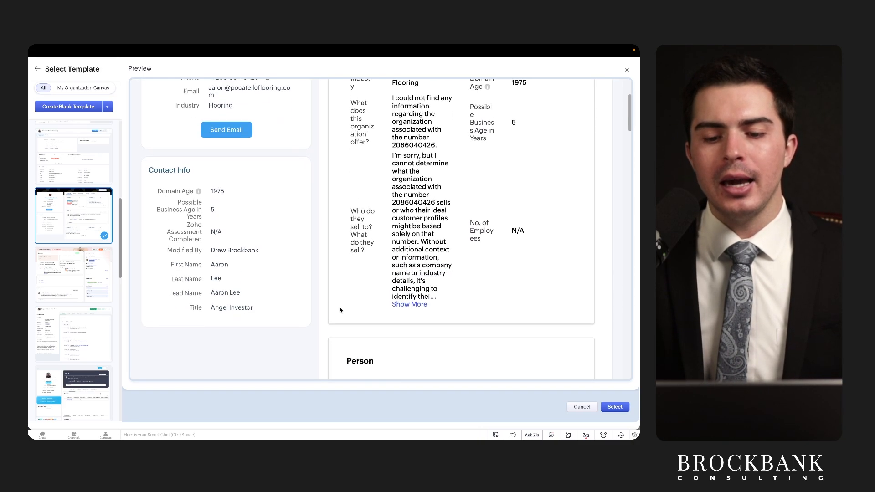
scroll(330, 315, down, 12)
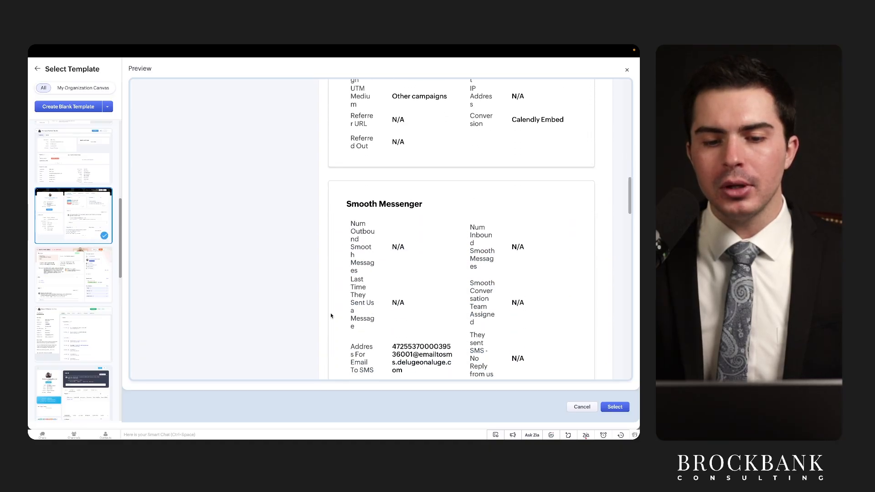
scroll(331, 315, down, 15)
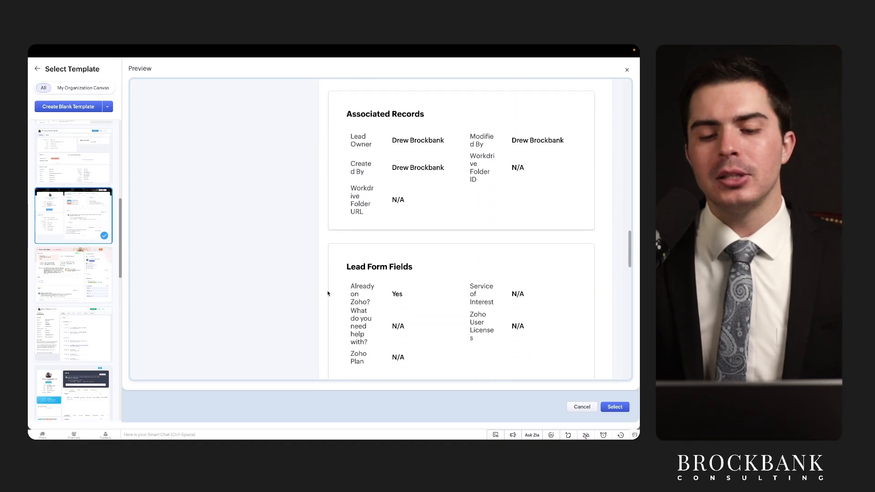
Step: Read the rest of the black-header template's All Fields content, down to the General and Google AdWords Information sections
scroll(327, 293, down, 8)
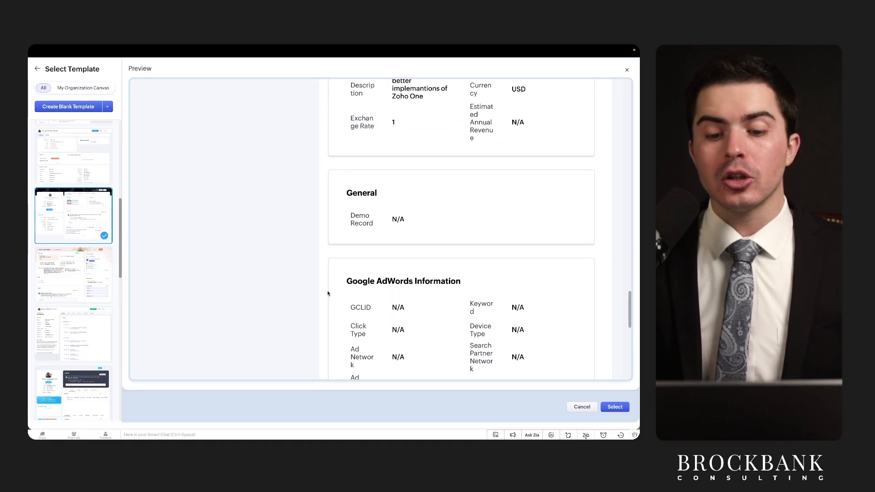
scroll(327, 293, up, 10)
scroll(327, 293, up, 15)
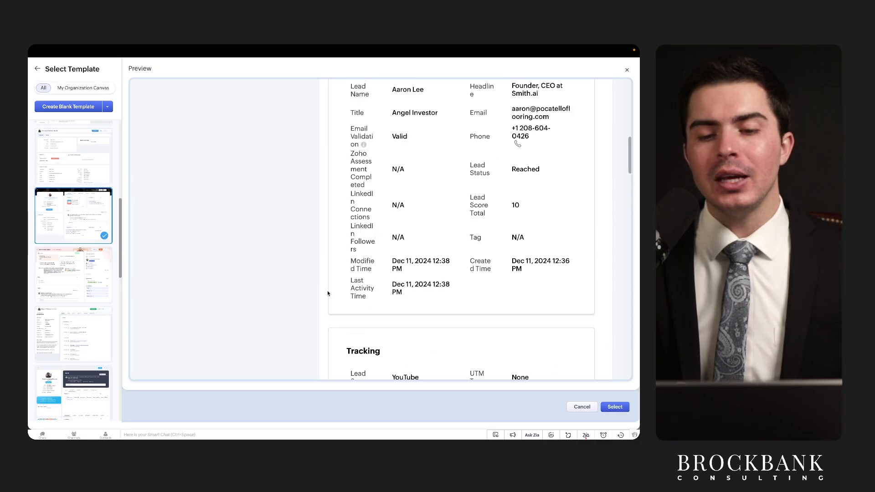
Step: Preview the record page template with the pink clipboard banner and orange Edit button, looking down its content
click(73, 274)
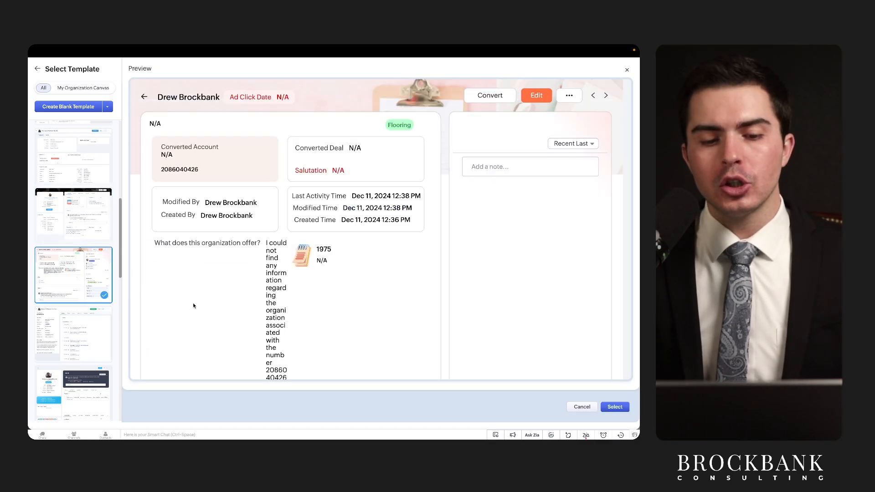
scroll(192, 303, down, 10)
scroll(193, 303, up, 5)
Step: Preview the template with the green Mail Merge button and check its Timeline and Notes sections
click(89, 319)
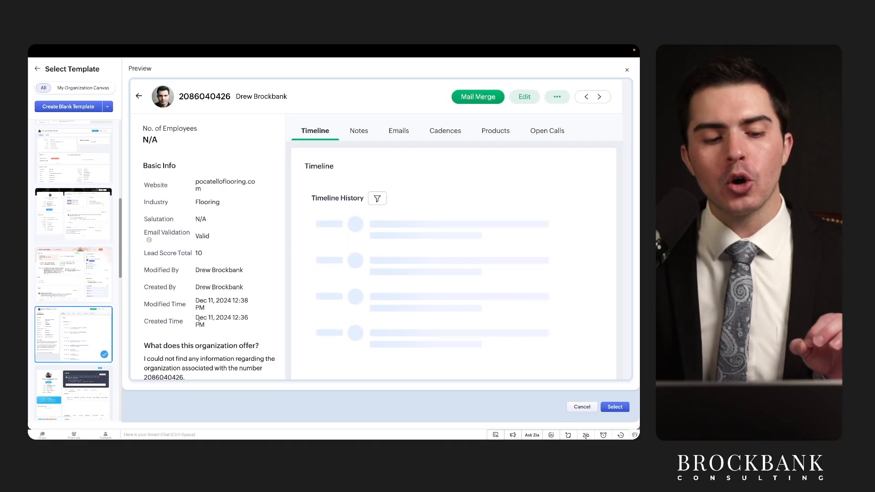
scroll(265, 294, down, 10)
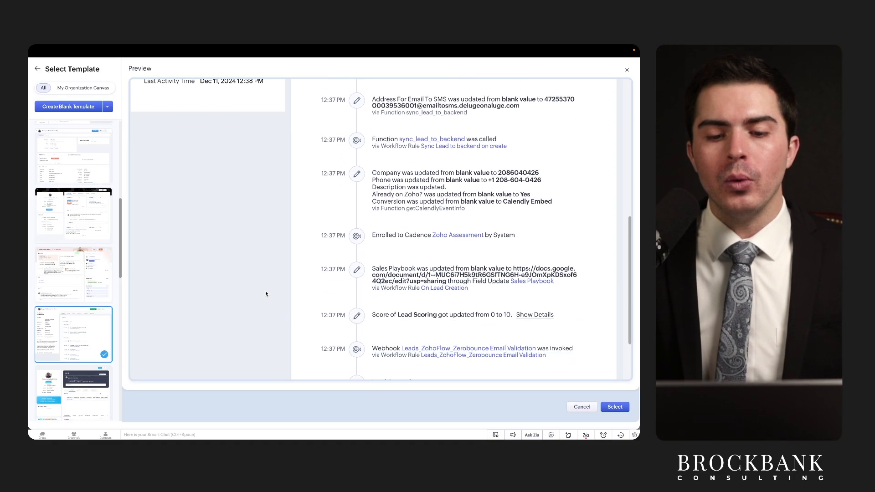
scroll(265, 294, up, 12)
click(358, 131)
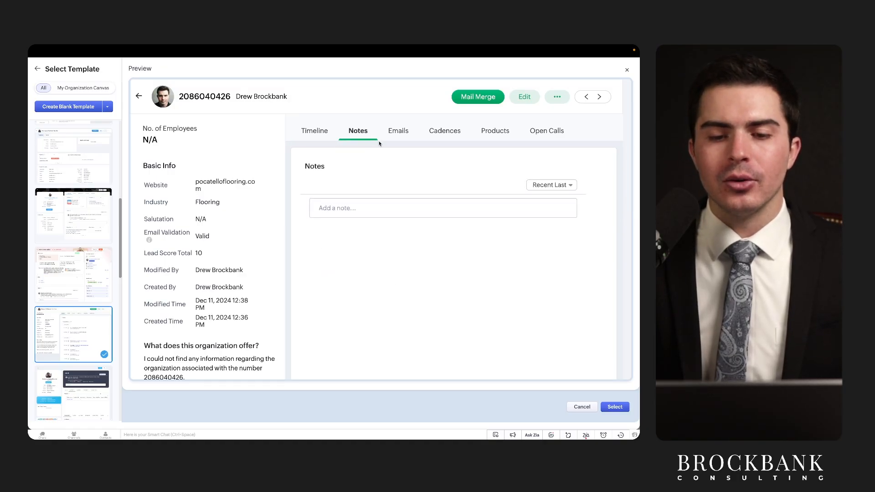
click(302, 133)
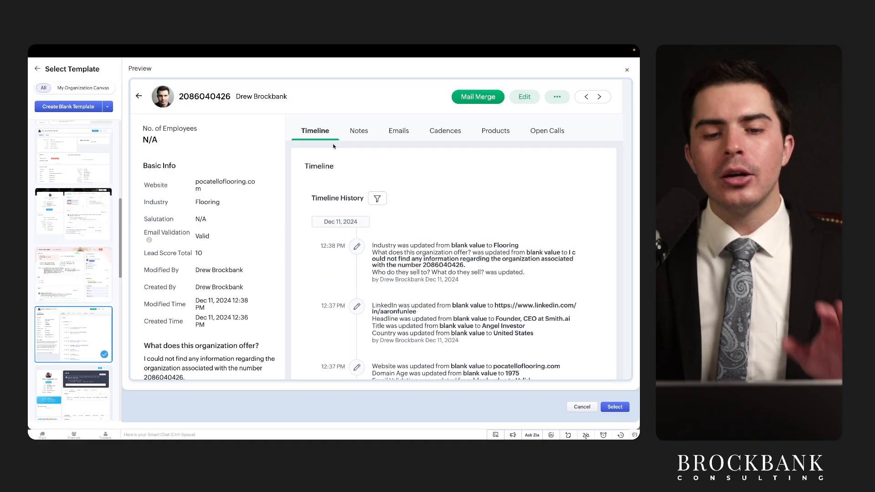
Step: View the Emails, Products and Open Calls sections of the green-button template
click(395, 134)
click(505, 133)
double_click(546, 131)
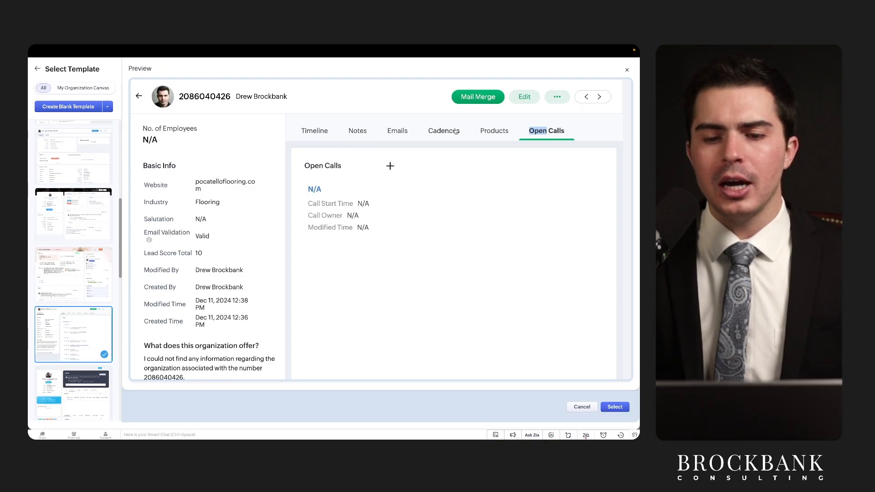
drag(305, 226, 412, 227)
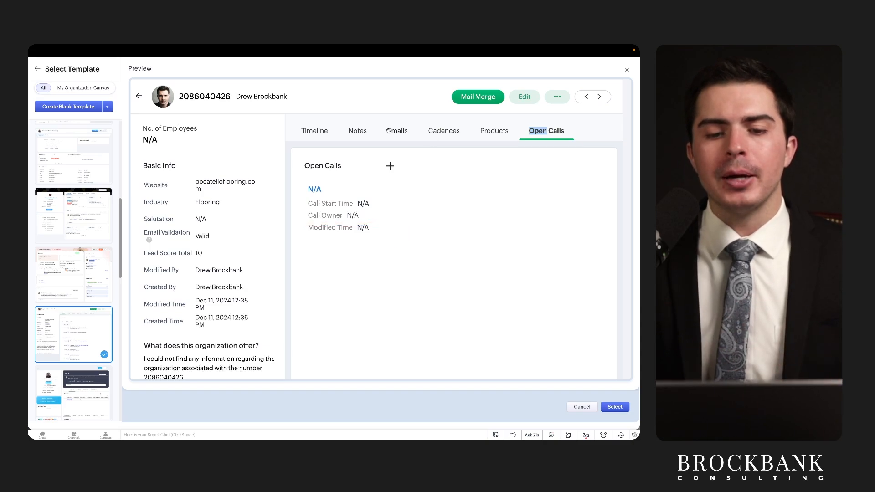
Step: Compare the Notes section with the Timeline history in the green-button template, looking through the timeline entries
click(358, 131)
click(315, 131)
scroll(338, 192, down, 5)
scroll(337, 189, up, 5)
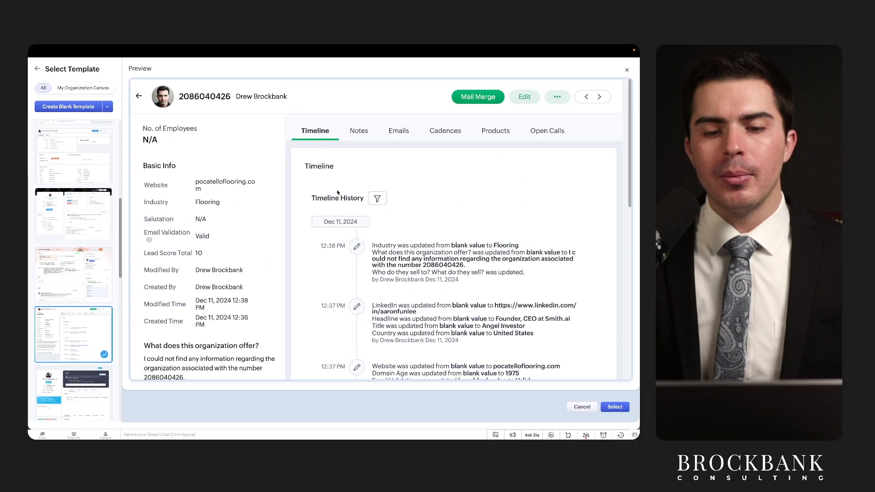
click(359, 131)
click(322, 134)
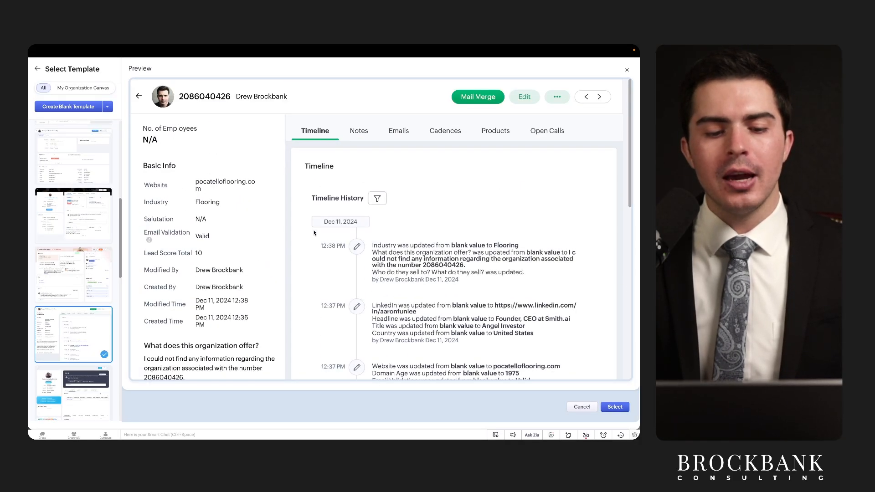
scroll(314, 233, down, 5)
scroll(314, 232, up, 5)
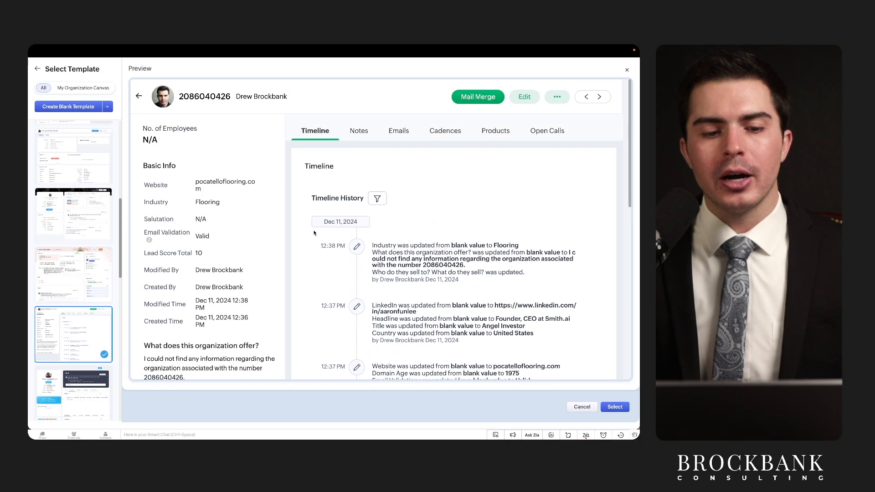
Step: Preview the template with the dark Notes panel and blue details card, down to its Lead Status History section
scroll(83, 358, down, 1)
scroll(83, 357, down, 1)
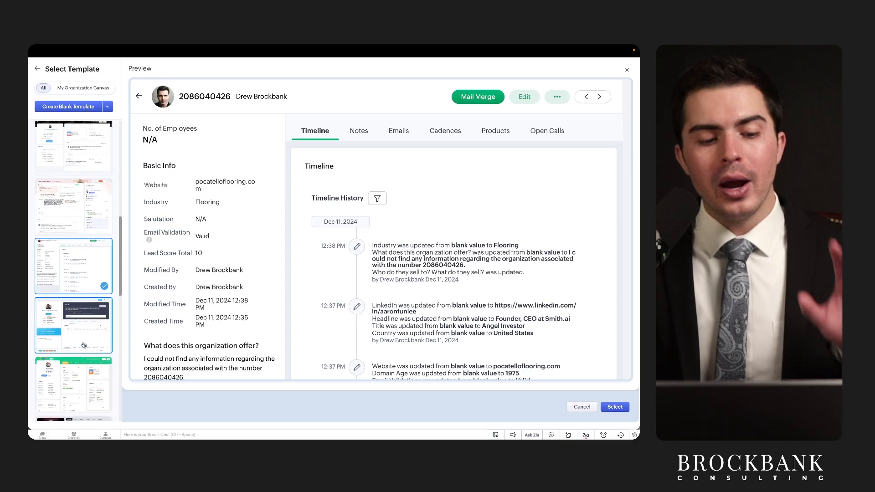
click(83, 345)
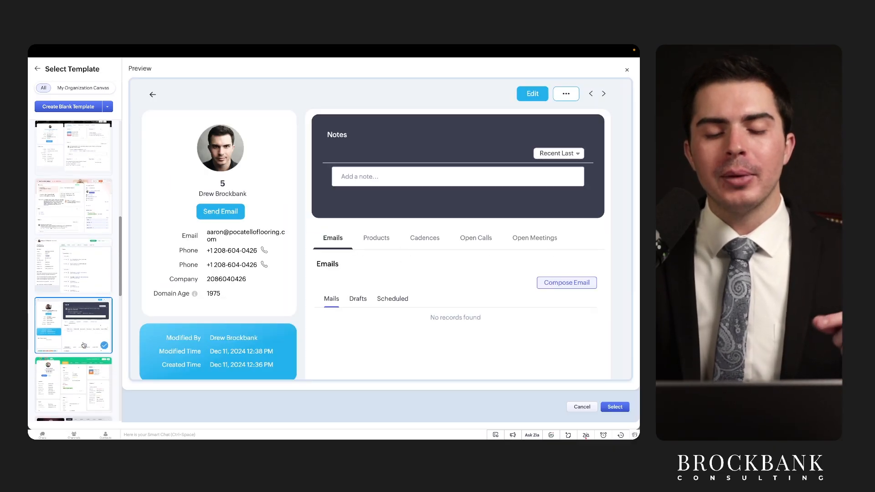
scroll(261, 314, down, 3)
scroll(261, 314, down, 5)
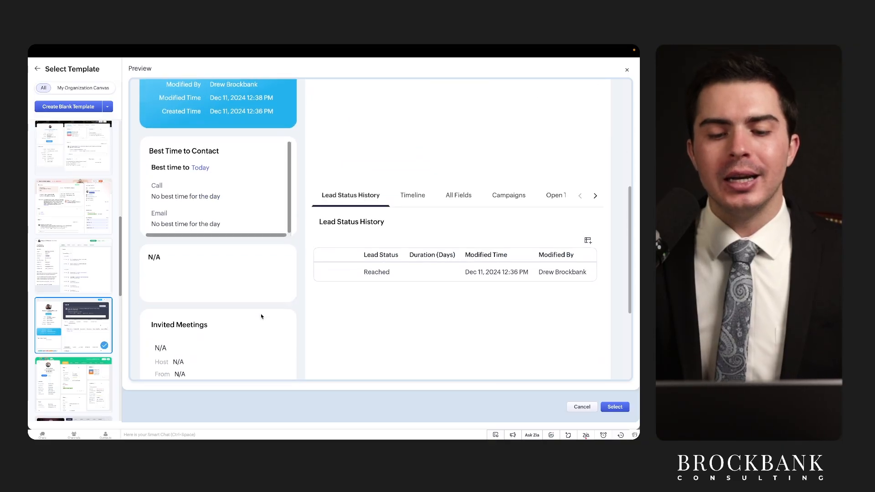
scroll(261, 314, up, 10)
Step: Browse through the remaining record page templates and return towards the start of the list
scroll(105, 355, down, 3)
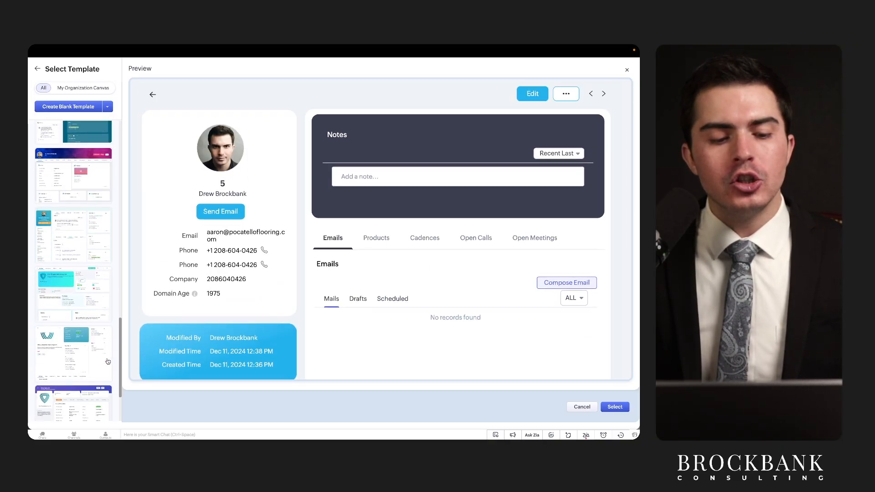
scroll(94, 307, up, 5)
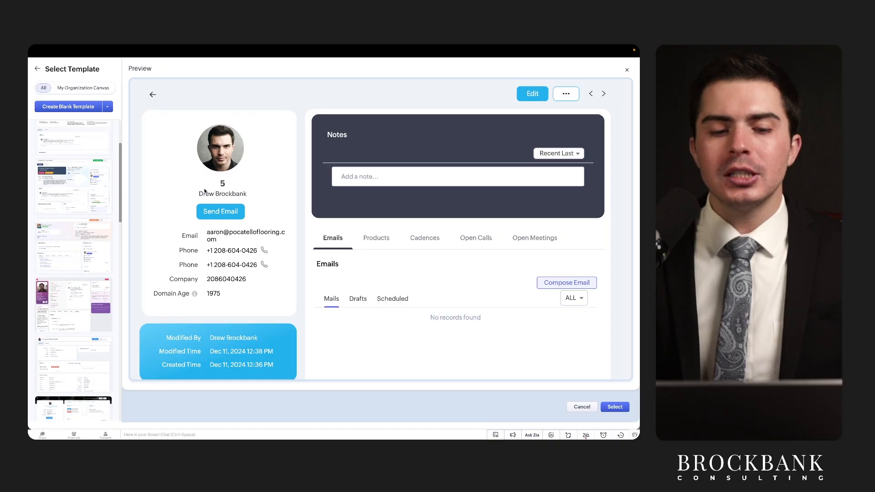
scroll(93, 203, up, 3)
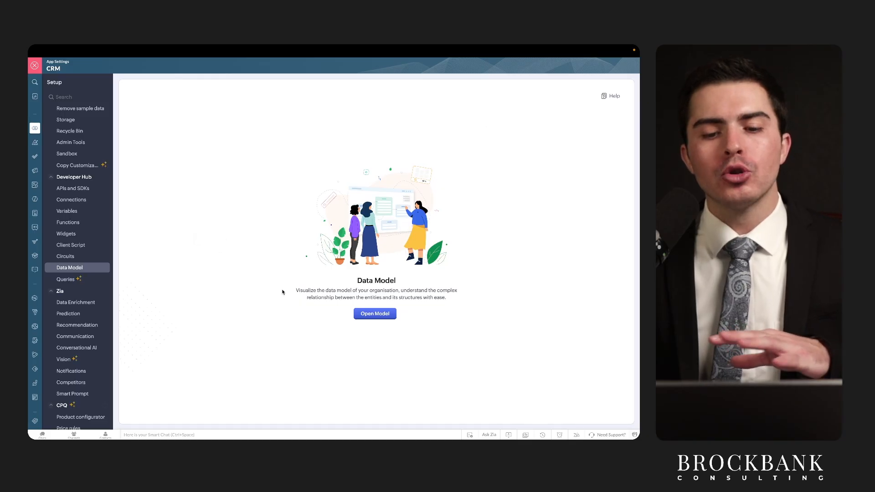
Step: Open the CRM data model and examine the relationships between modules across the map at 25% zoom
click(371, 314)
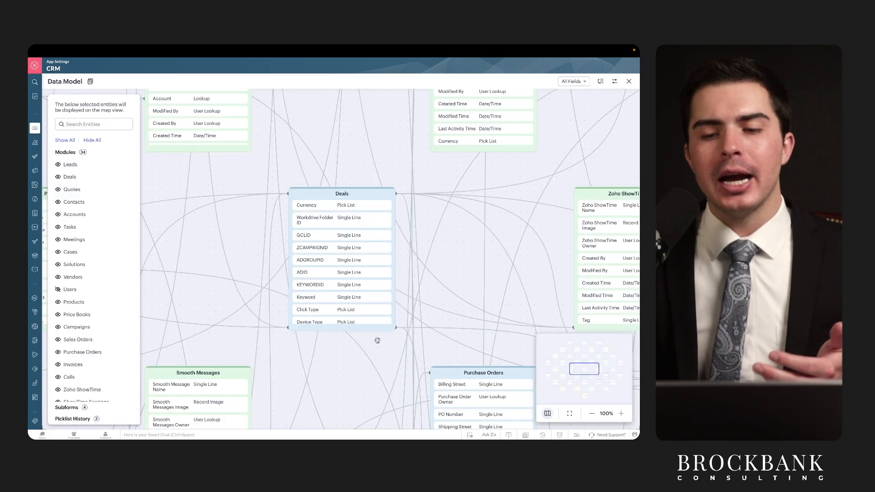
click(591, 414)
click(591, 413)
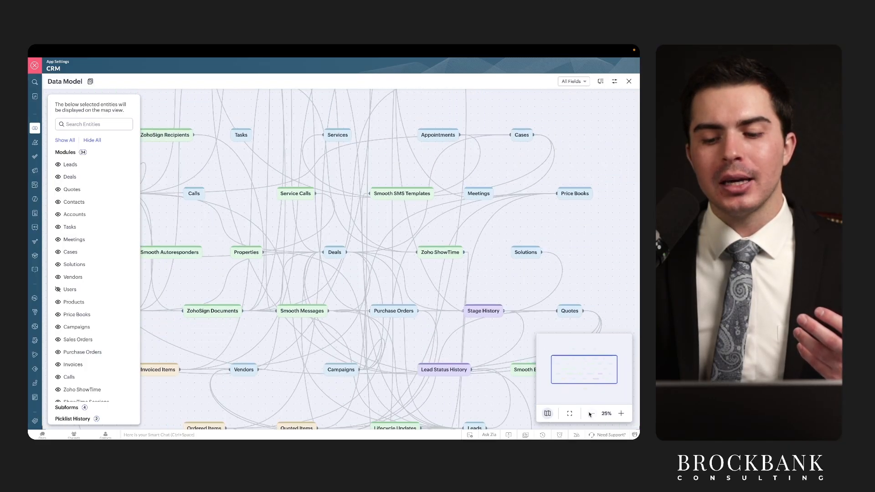
drag(413, 279, 451, 291)
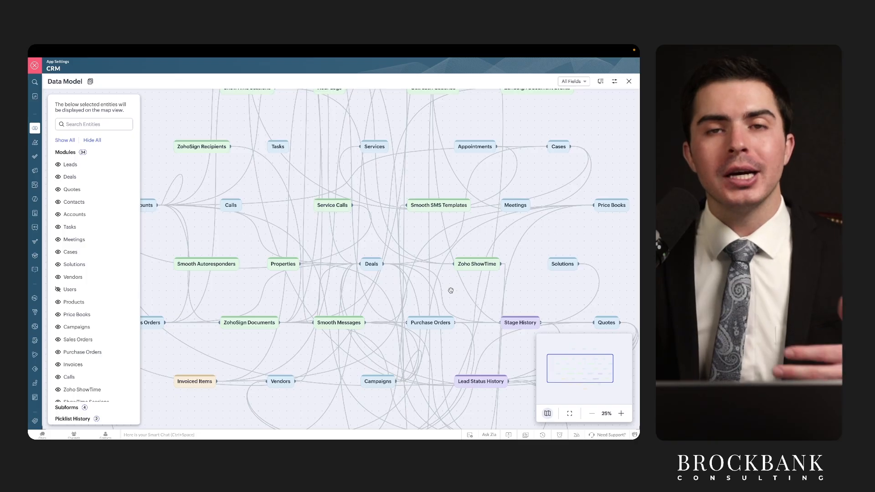
drag(451, 290, 458, 346)
drag(424, 238, 437, 191)
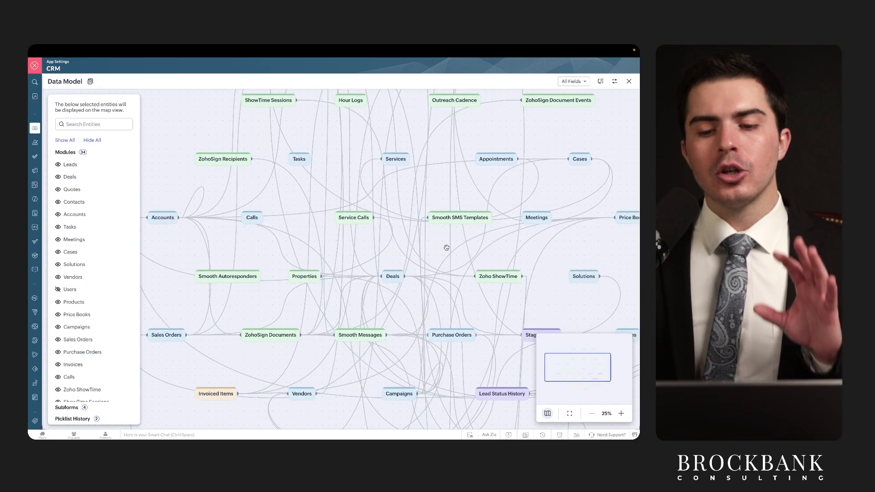
drag(445, 245, 423, 186)
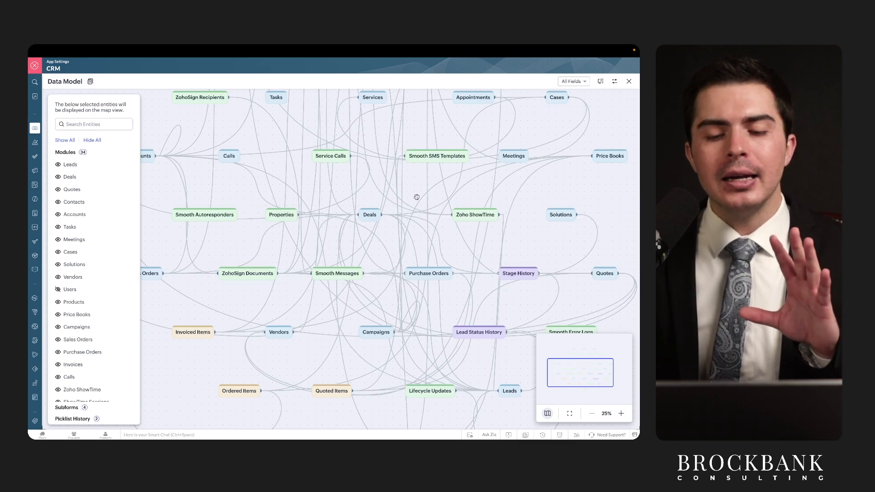
Step: Select the Deals module in the data model and limit the map to Deals and its related entities
click(621, 413)
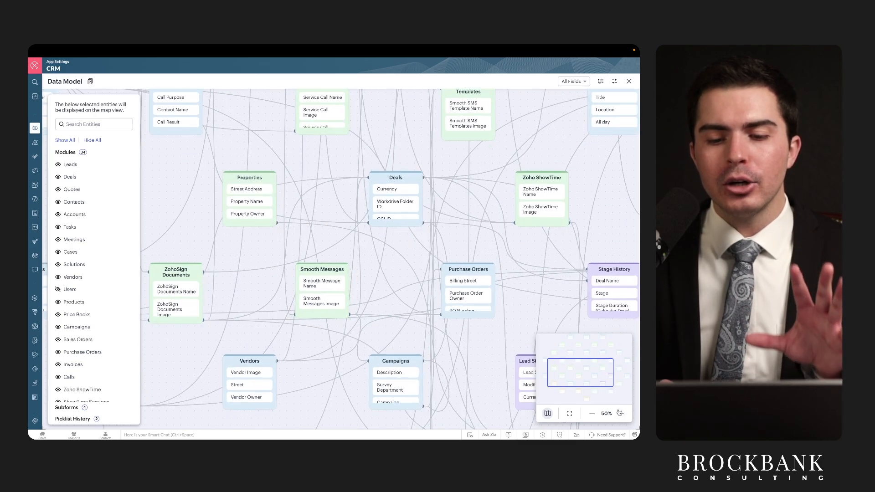
mouse_move(497, 224)
drag(488, 209, 451, 260)
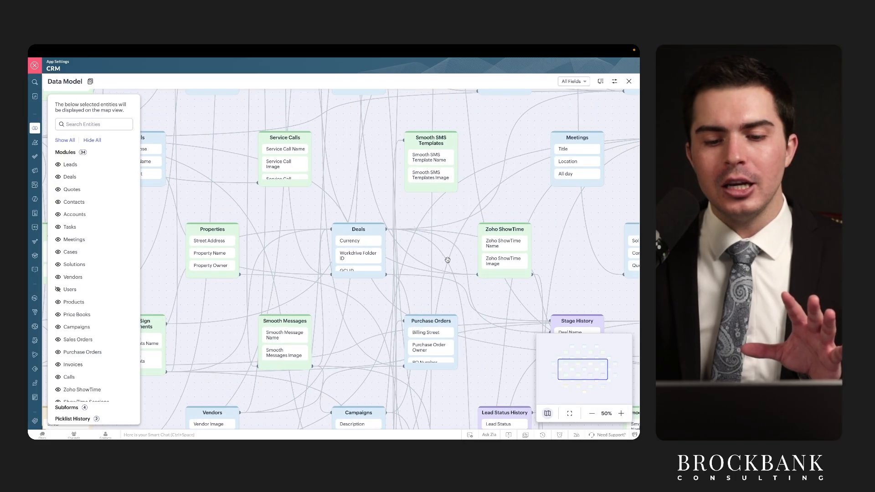
click(368, 226)
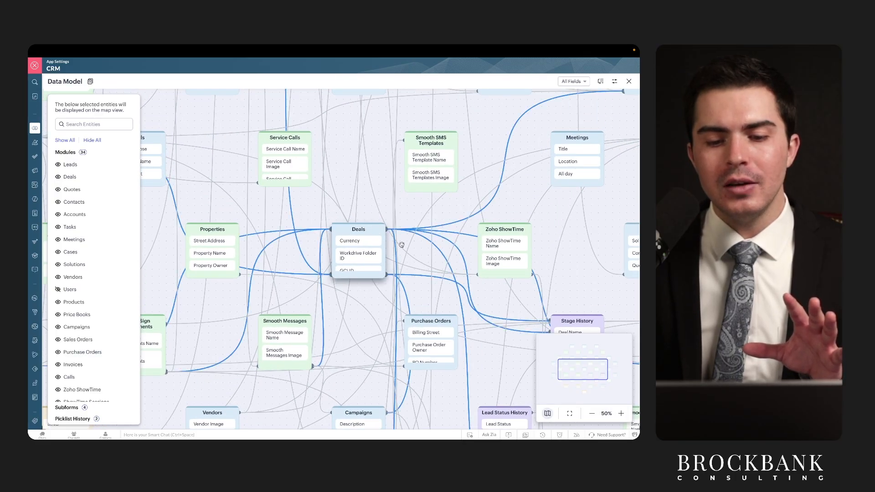
click(620, 413)
click(621, 414)
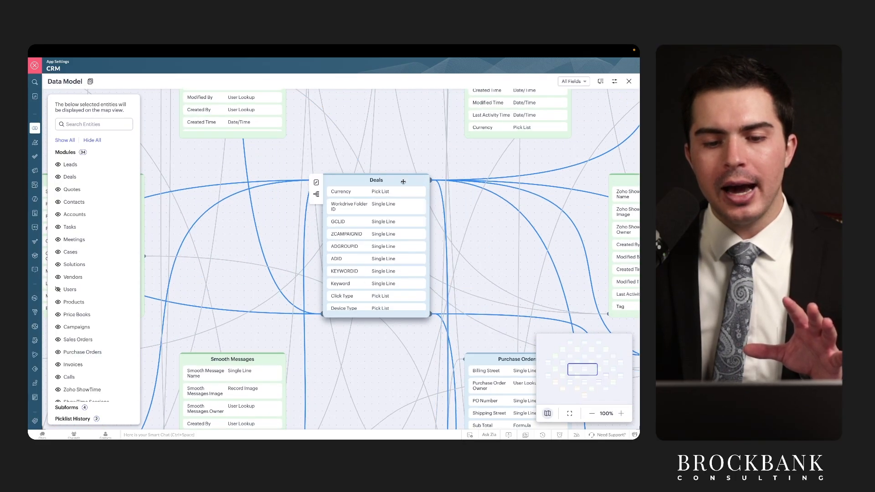
click(316, 193)
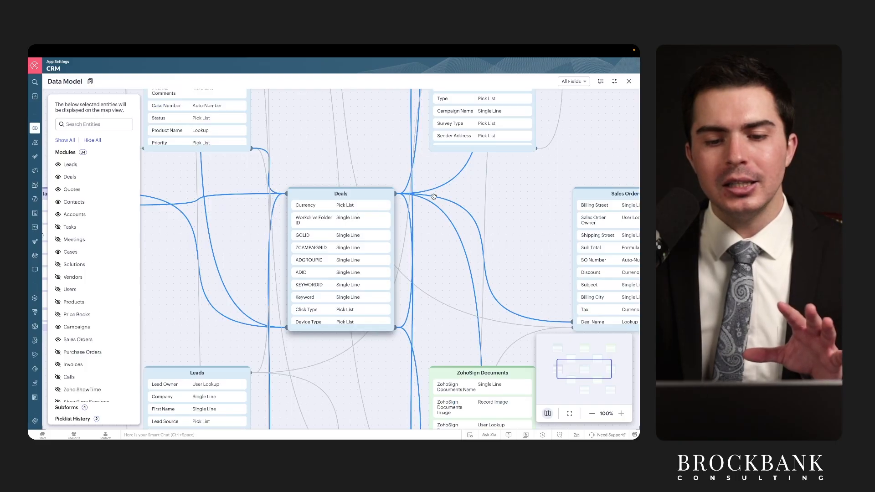
Step: Show the Deals relationship map in full screen at 25% zoom and circle its entities
click(592, 413)
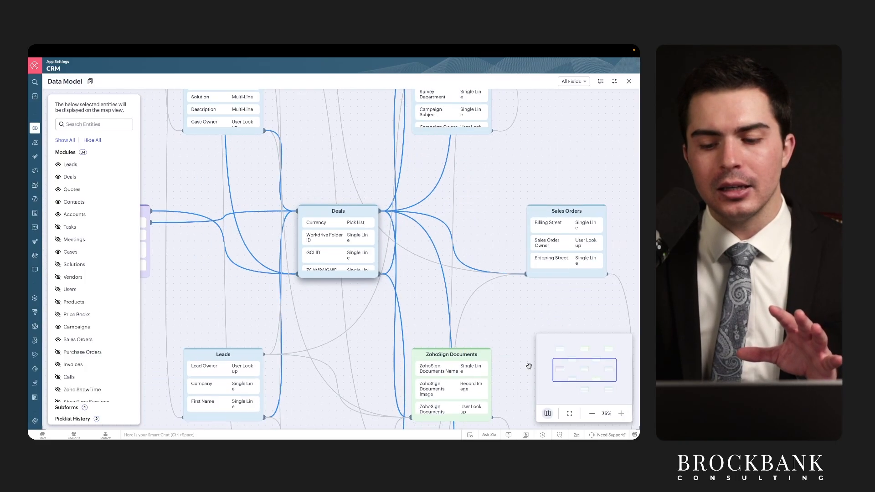
click(569, 413)
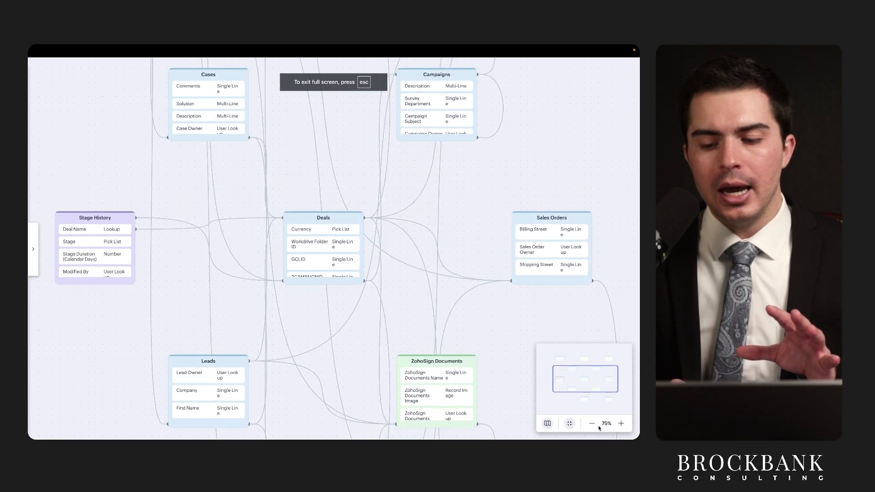
click(593, 425)
click(595, 425)
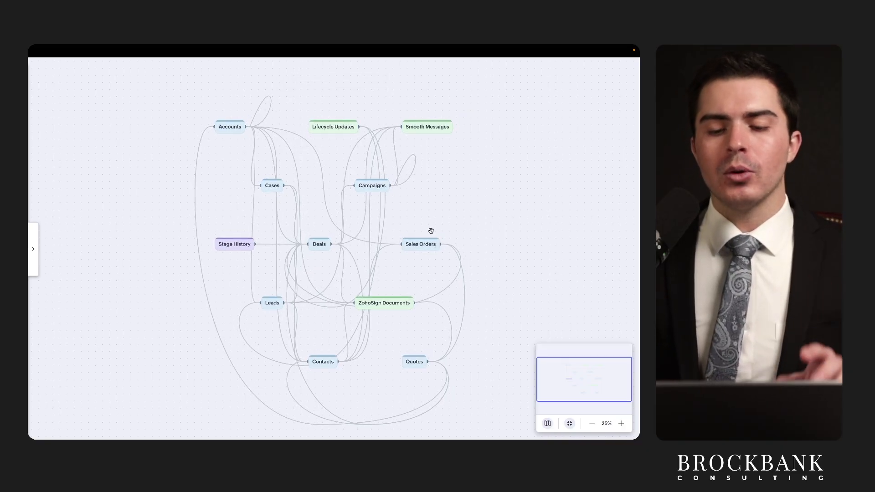
mouse_move(491, 155)
mouse_down()
mouse_move(275, 352)
mouse_move(415, 141)
mouse_up()
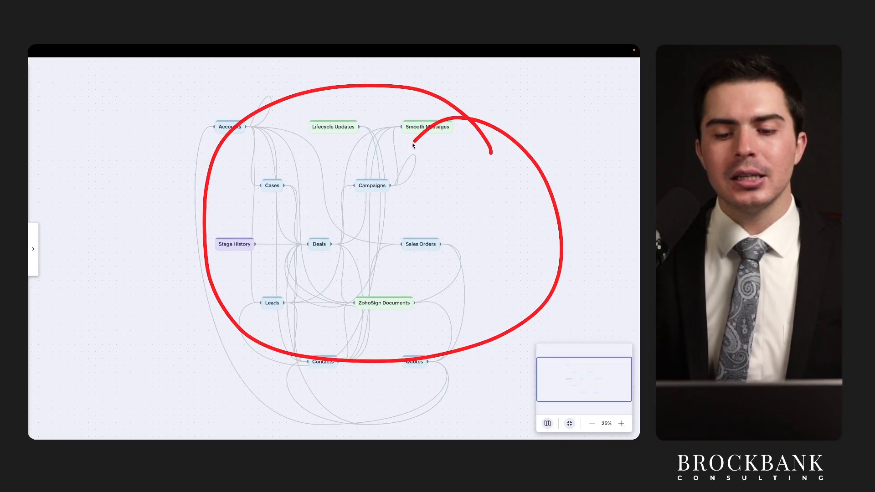
Step: Examine the fields and connecting lines of the entities around Deals at 75% zoom
click(621, 423)
click(621, 424)
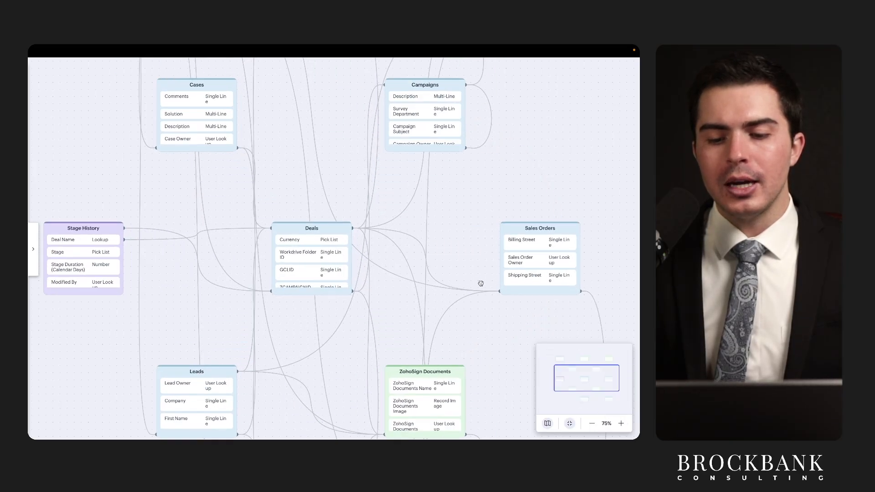
drag(482, 283, 363, 283)
scroll(355, 301, down, 1)
scroll(358, 291, down, 2)
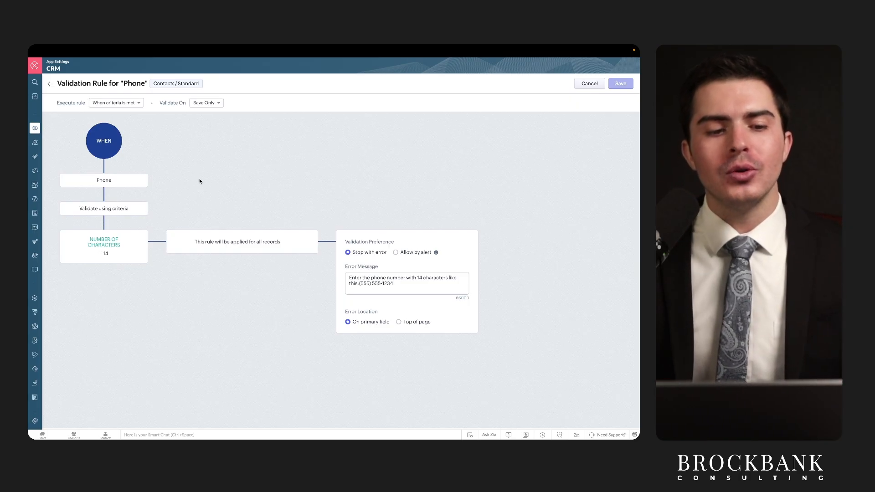
Step: Underline the Phone field and the number-of-characters criterion in the Contacts validation rule to examine its trigger conditions
drag(70, 196, 150, 191)
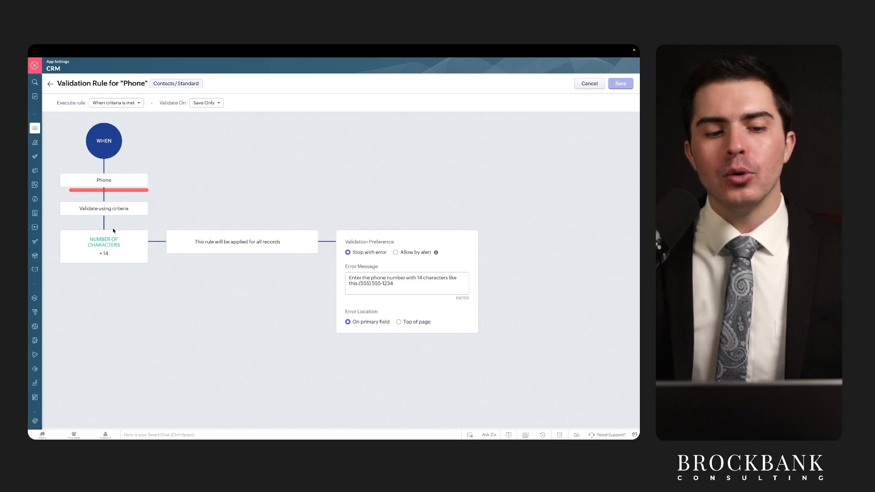
drag(80, 248, 111, 250)
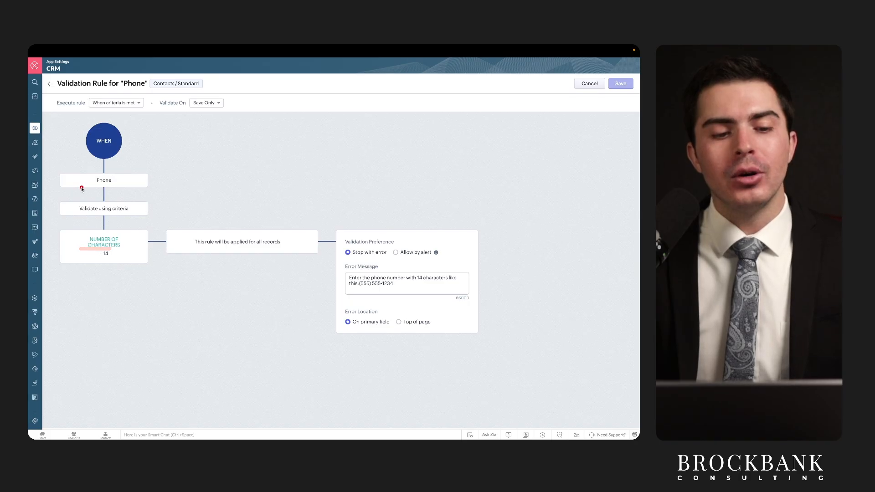
drag(82, 189, 137, 188)
drag(74, 219, 126, 220)
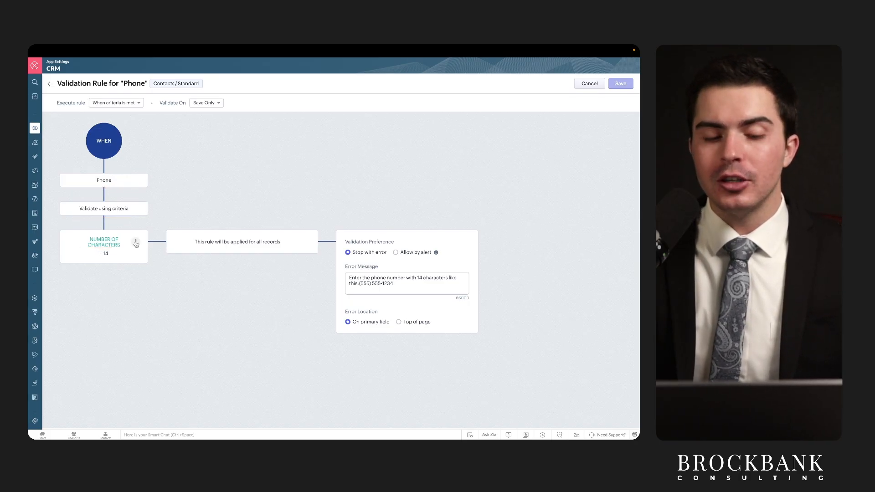
Step: Open the Phone criterion for editing, review its character-count operator and value, and accept the criterion
click(136, 243)
click(118, 254)
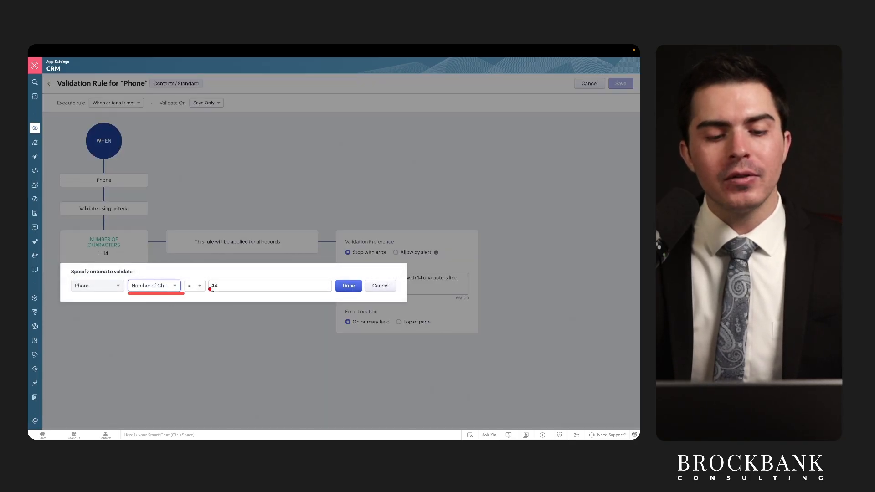
drag(208, 292, 251, 292)
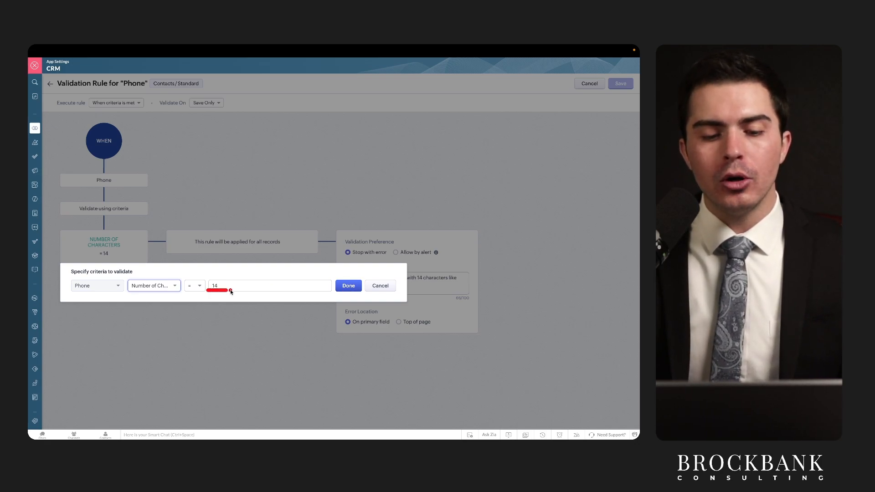
click(350, 287)
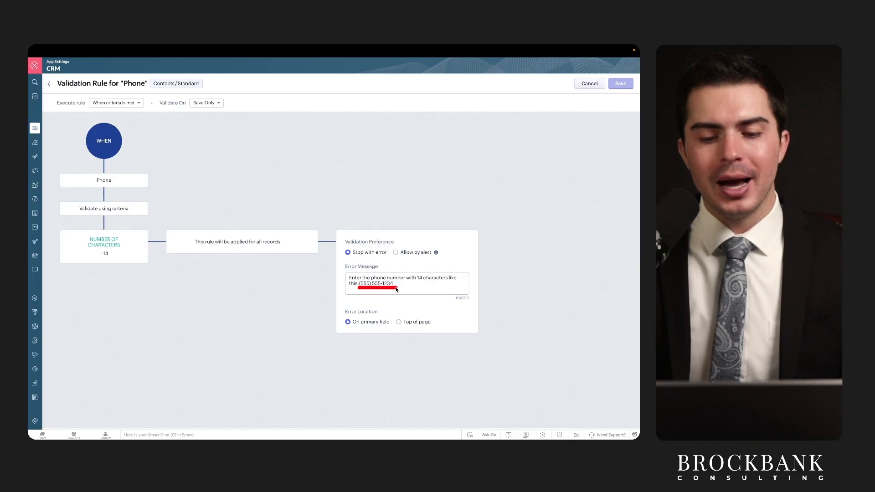
Step: Examine the rule's record scope and error message, comparing the example phone format with the character-count criterion
drag(193, 249, 283, 249)
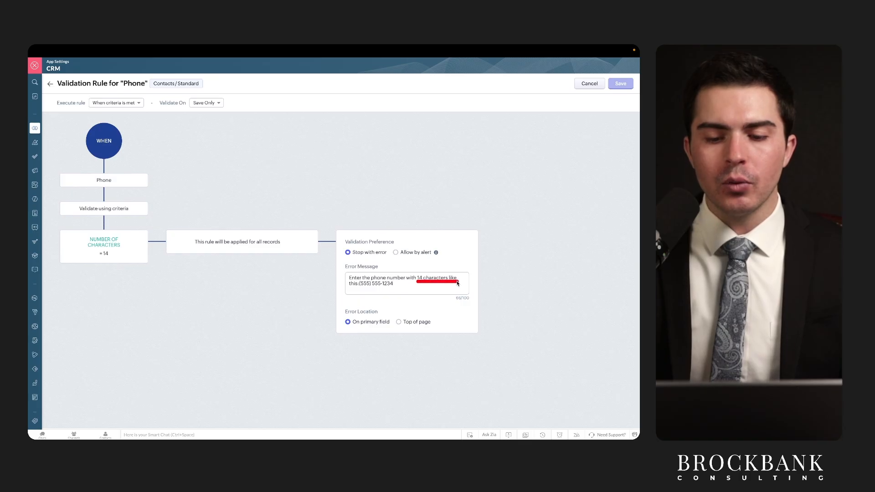
click(361, 284)
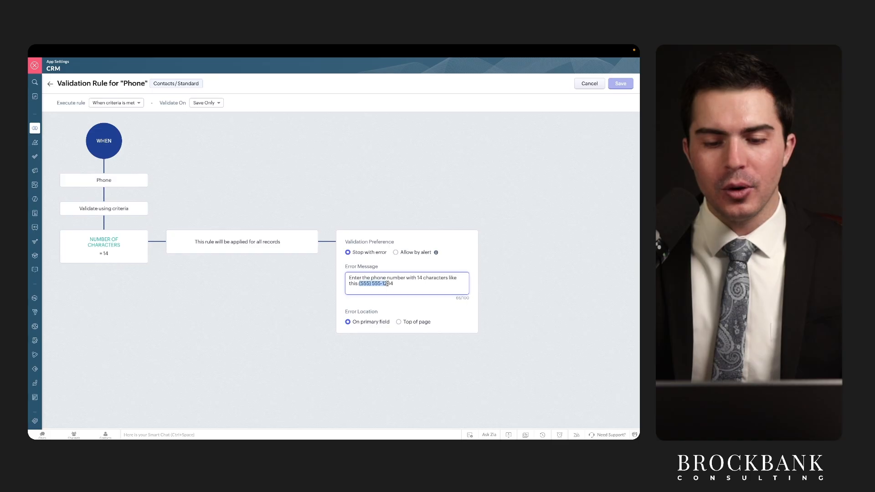
click(395, 284)
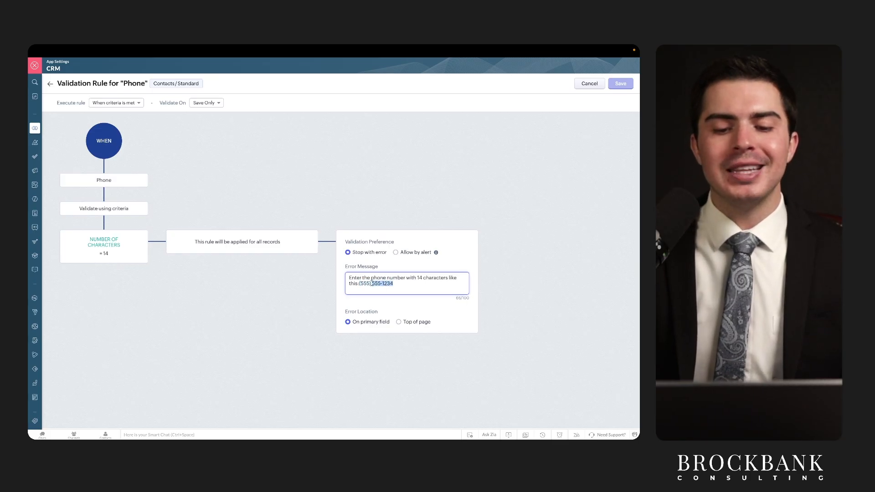
drag(360, 288, 395, 290)
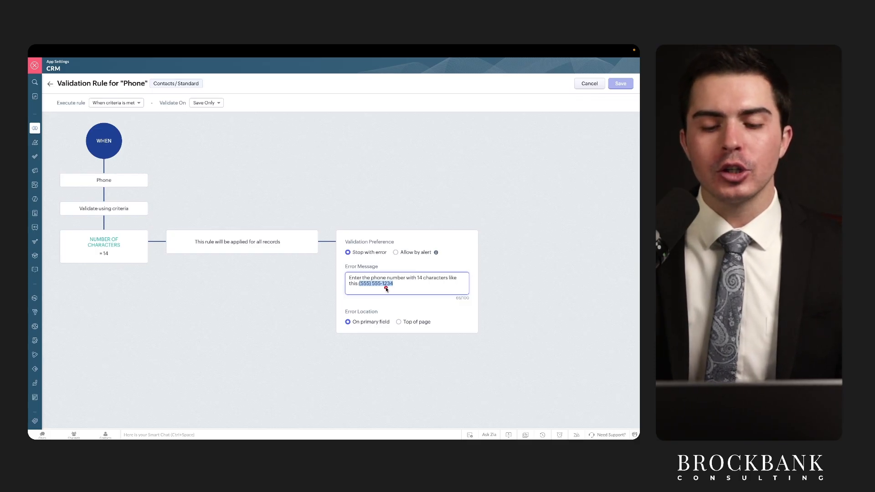
drag(360, 289, 400, 291)
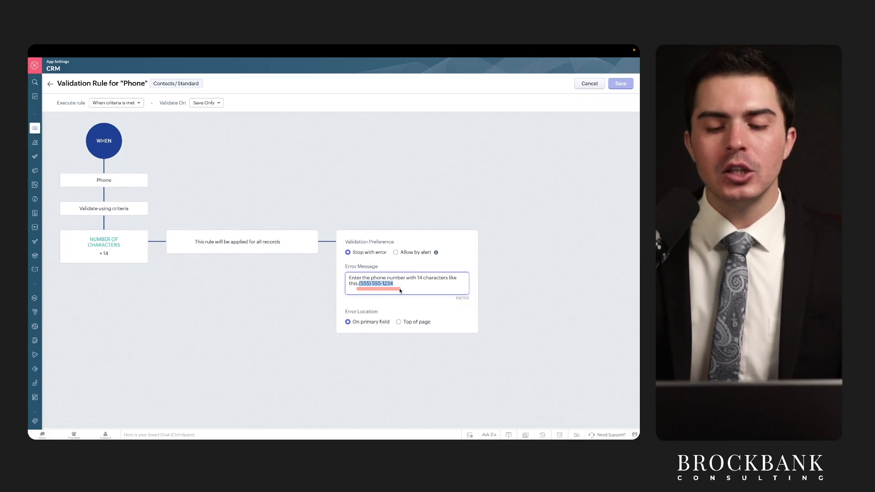
drag(92, 256, 151, 258)
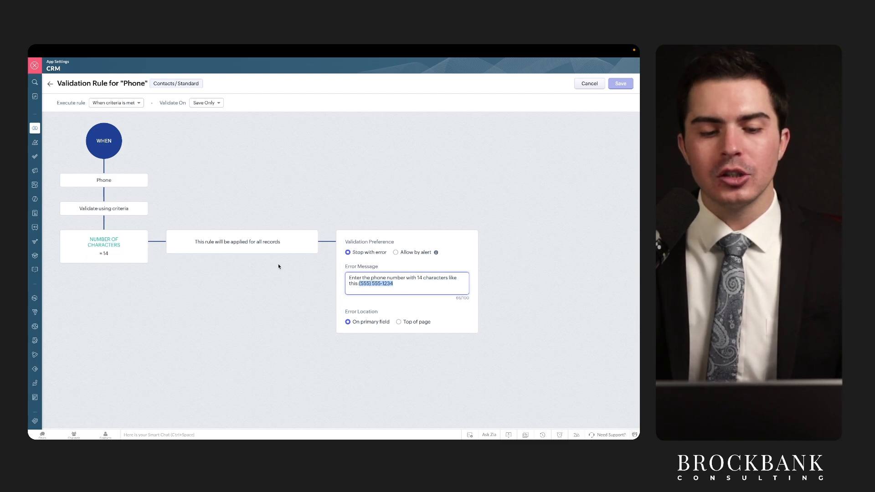
drag(92, 257, 145, 258)
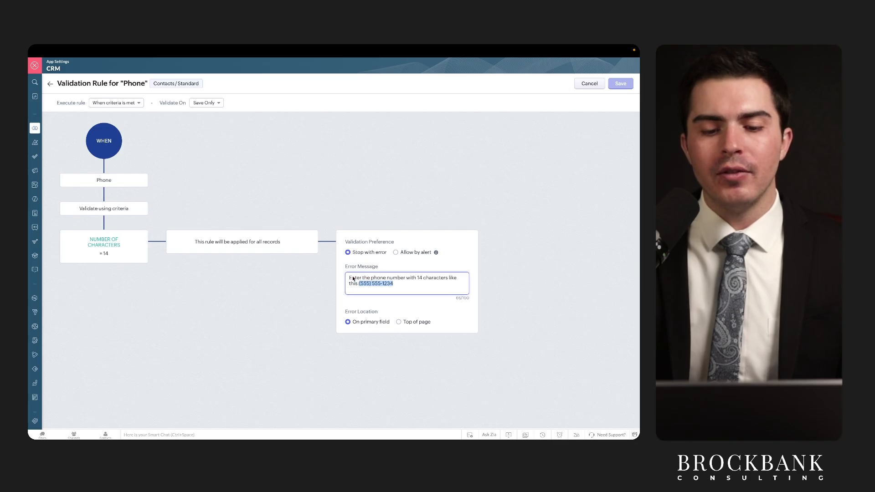
drag(346, 283, 445, 284)
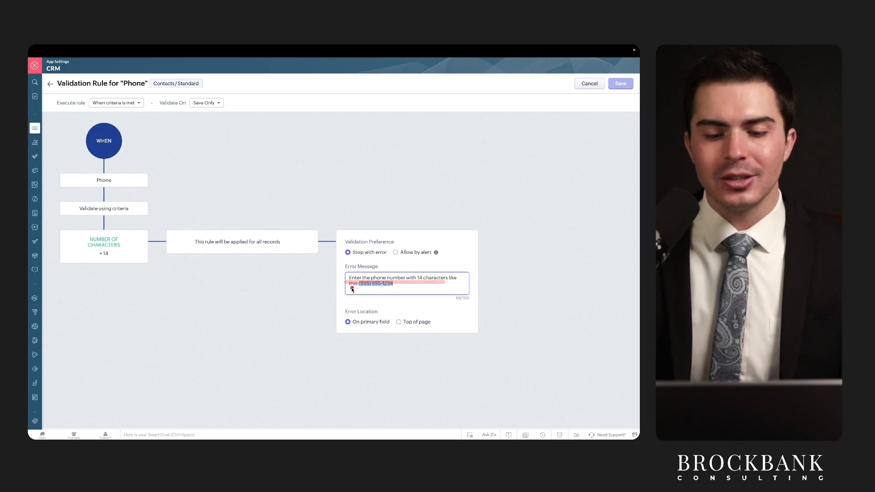
drag(352, 288, 414, 289)
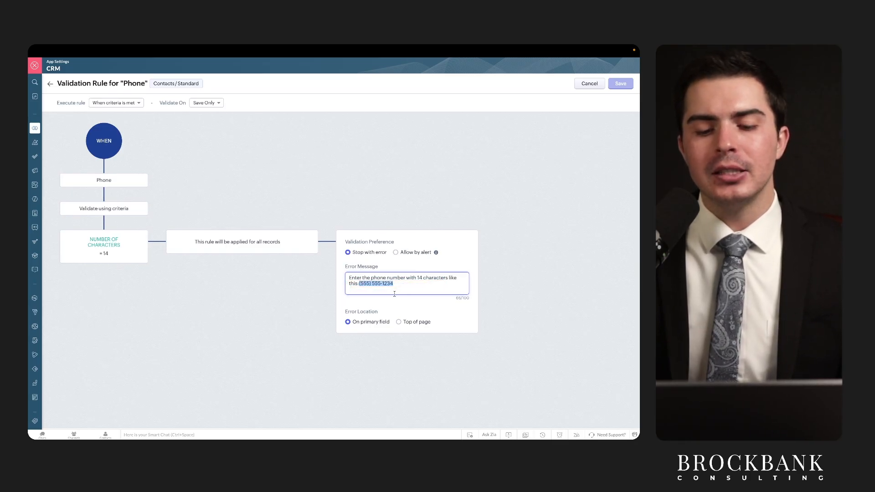
drag(351, 288, 402, 286)
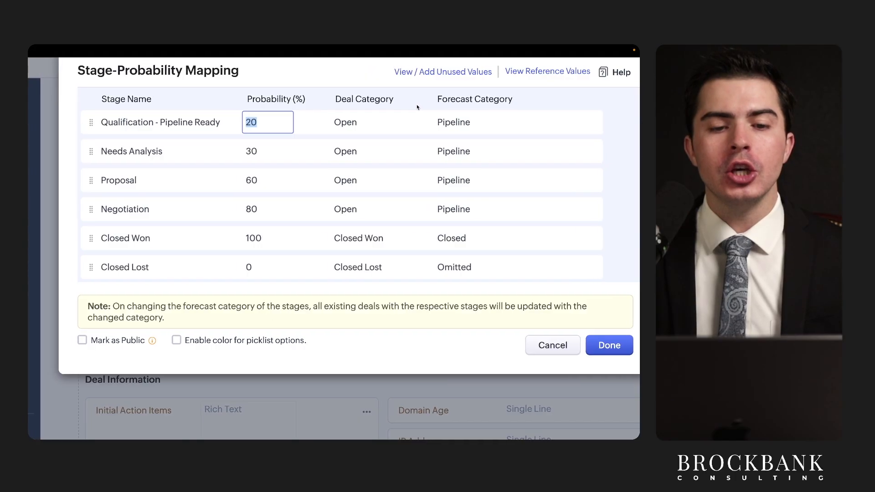
Step: Examine the stage names and probability percentages in Stage-Probability Mapping, focusing on the Qualification - Pipeline Ready stage
drag(101, 131, 156, 131)
drag(104, 161, 153, 161)
drag(98, 189, 177, 190)
drag(234, 129, 287, 128)
drag(234, 162, 282, 162)
drag(238, 190, 271, 191)
drag(232, 222, 290, 223)
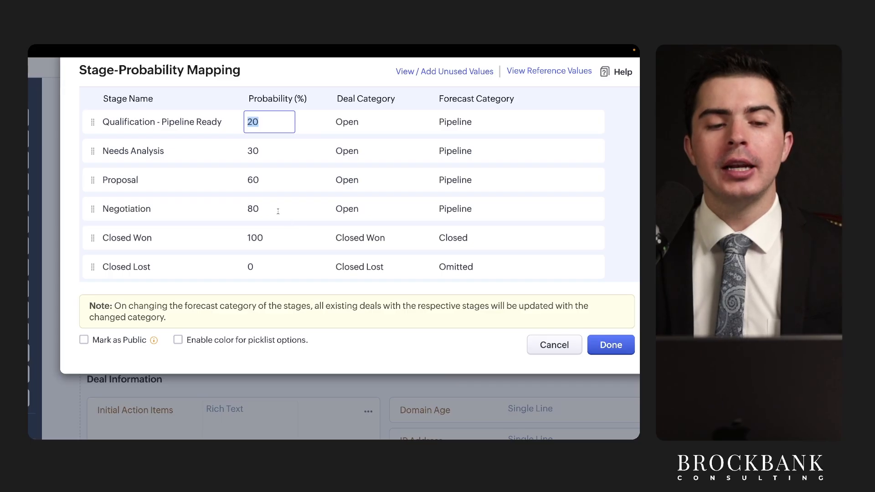
drag(97, 132, 223, 132)
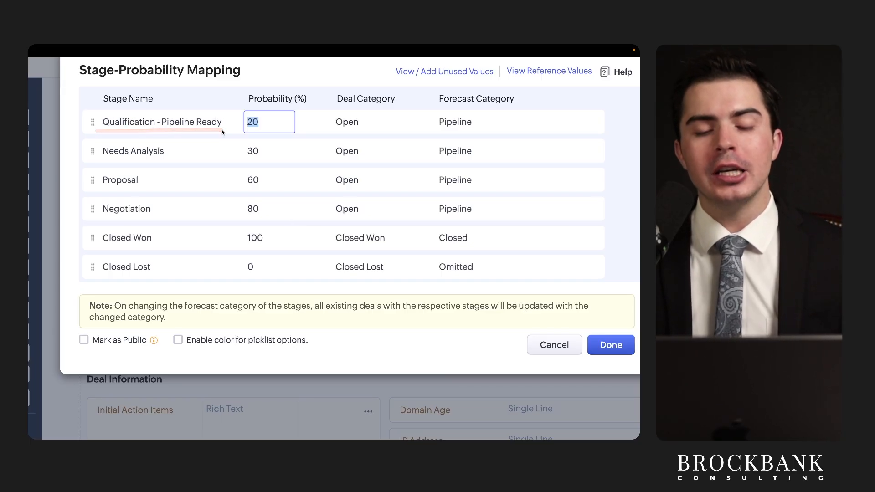
drag(239, 134, 294, 132)
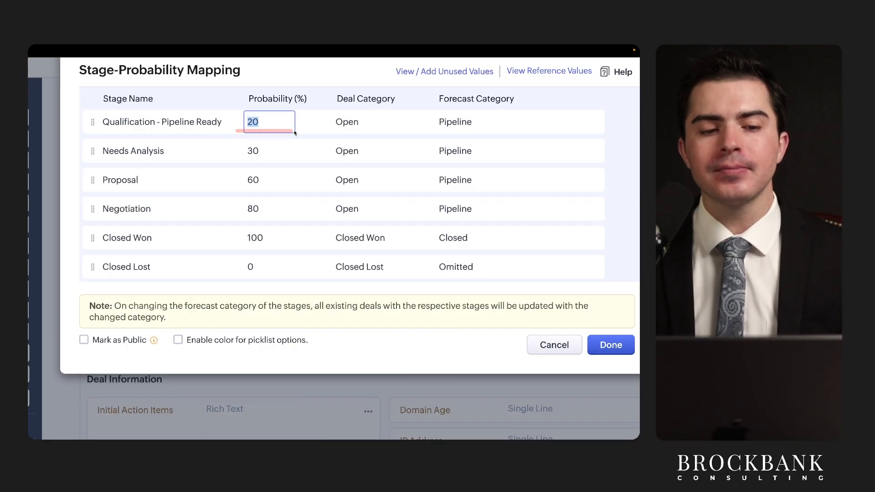
drag(116, 127, 238, 126)
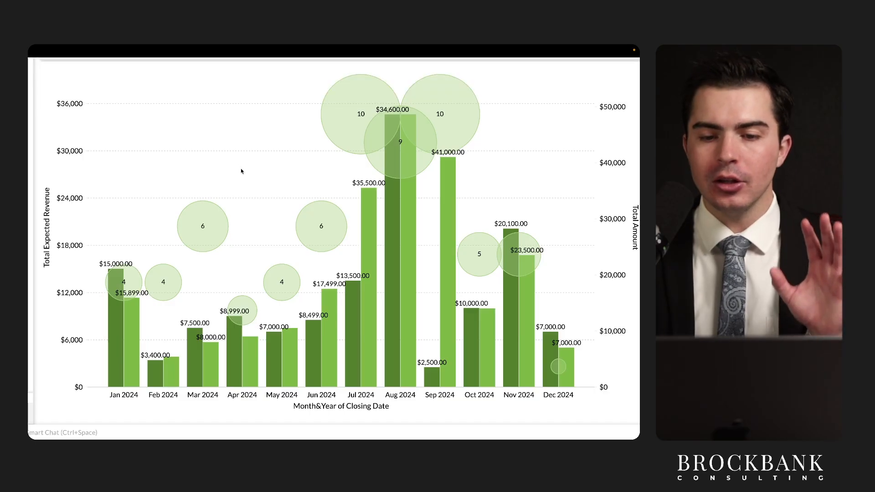
Step: Examine the monthly 2024 chart of expected revenue, total amount and deal counts by closing date
scroll(241, 168, up, 1)
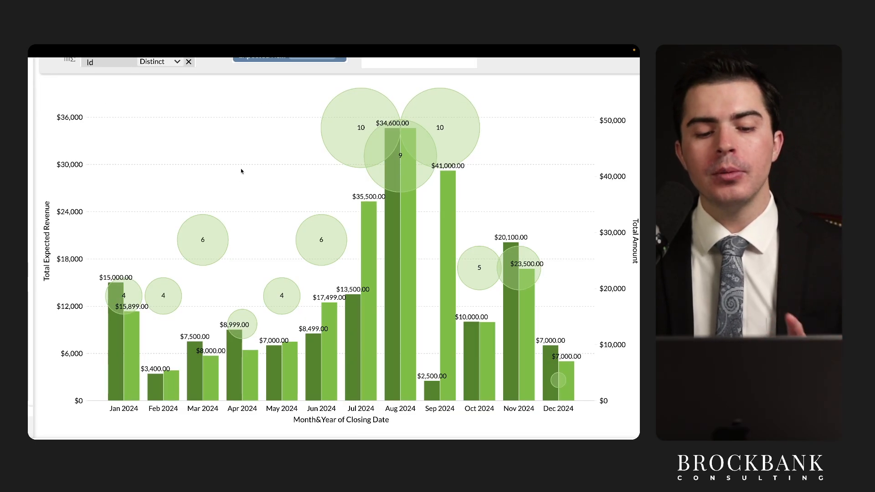
mouse_move(133, 396)
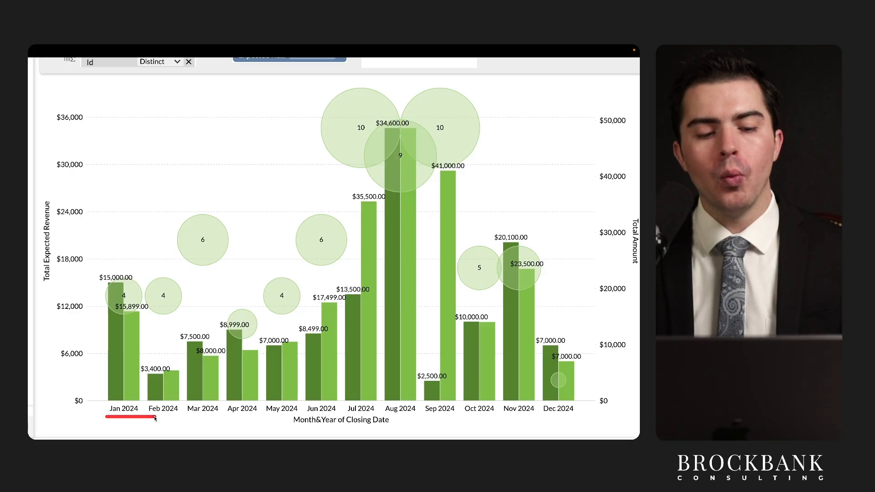
mouse_move(124, 185)
mouse_down()
mouse_move(124, 249)
mouse_move(137, 232)
mouse_up()
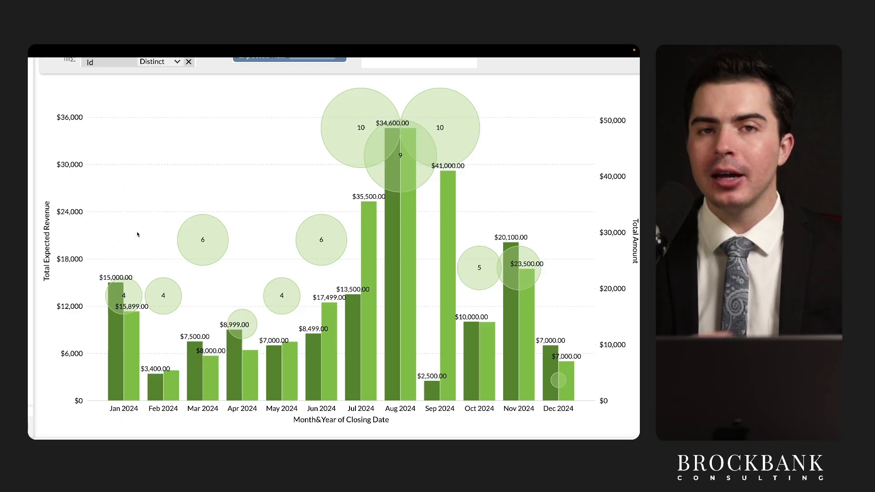
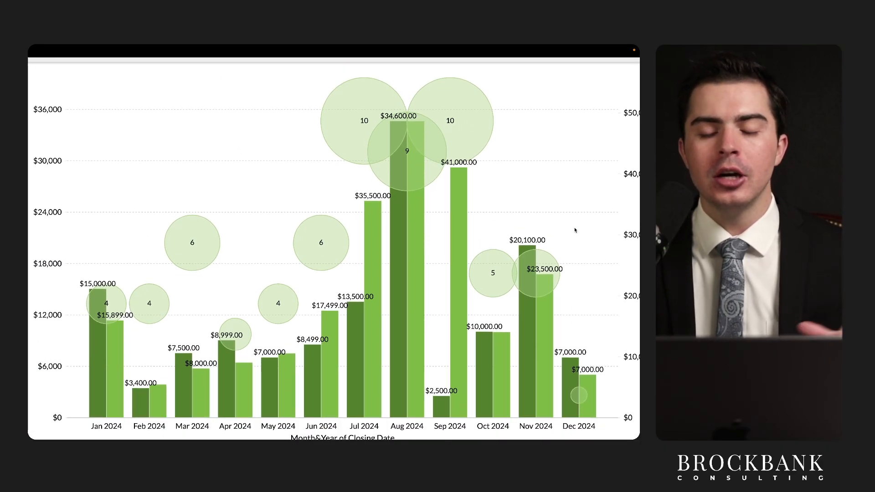
mouse_move(431, 214)
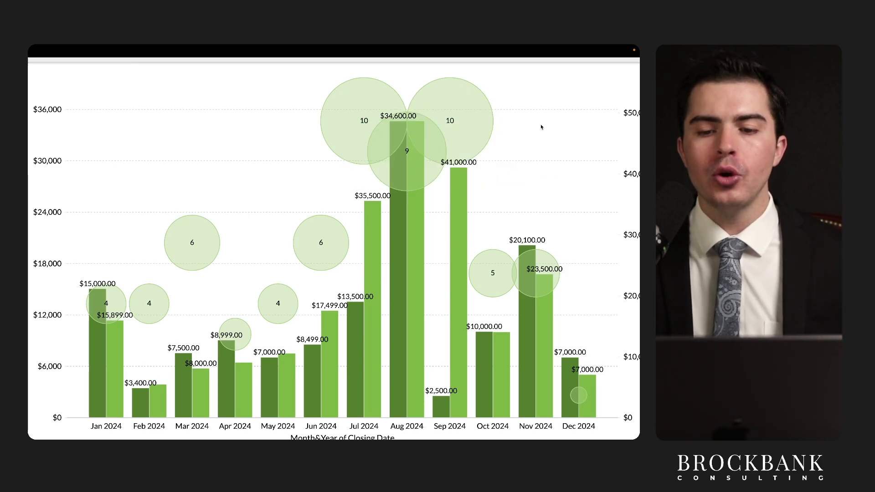
mouse_move(454, 206)
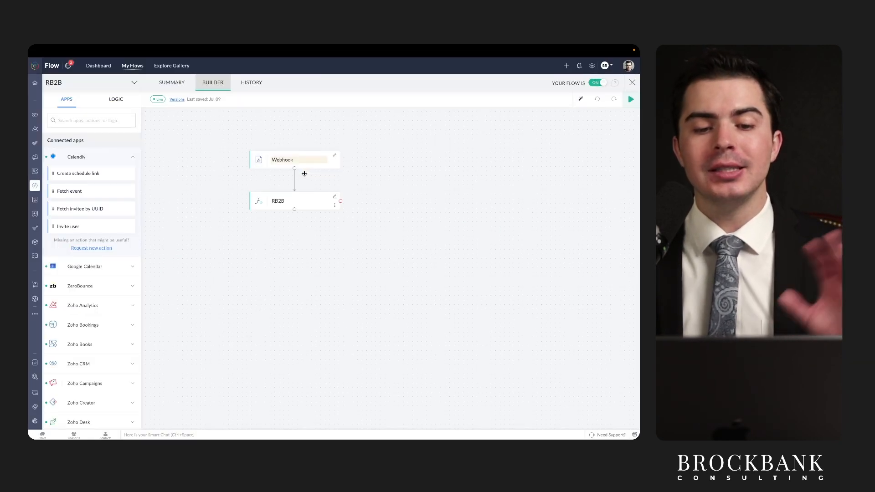
Step: Open the RB2B flow's Webhook trigger configuration in Zoho Flow, then inspect and copy its webhook URL
click(335, 156)
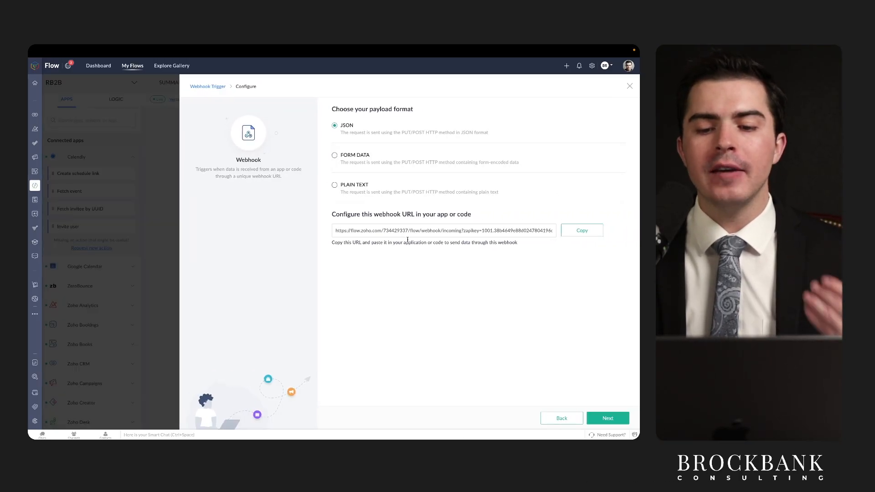
drag(330, 235, 597, 240)
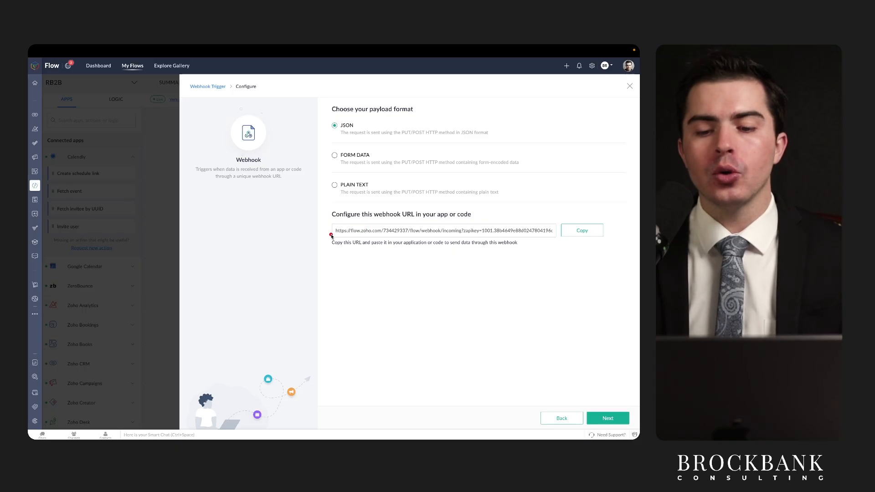
drag(330, 235, 543, 235)
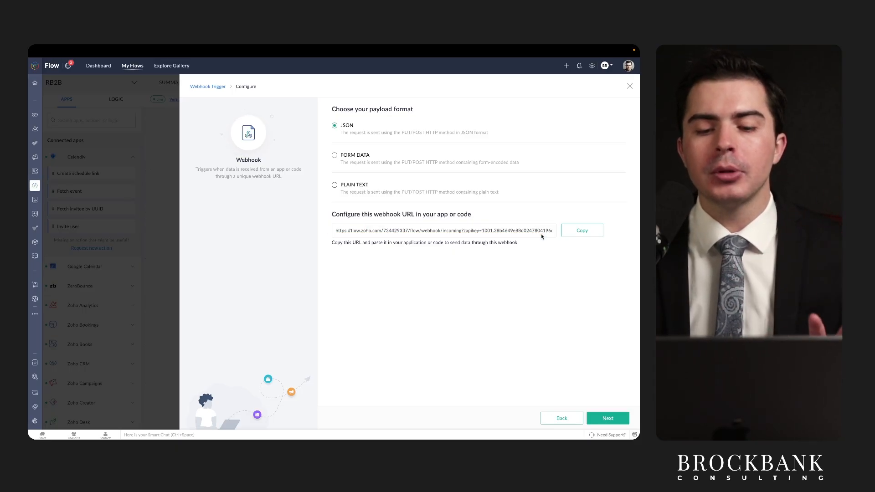
drag(332, 241, 563, 236)
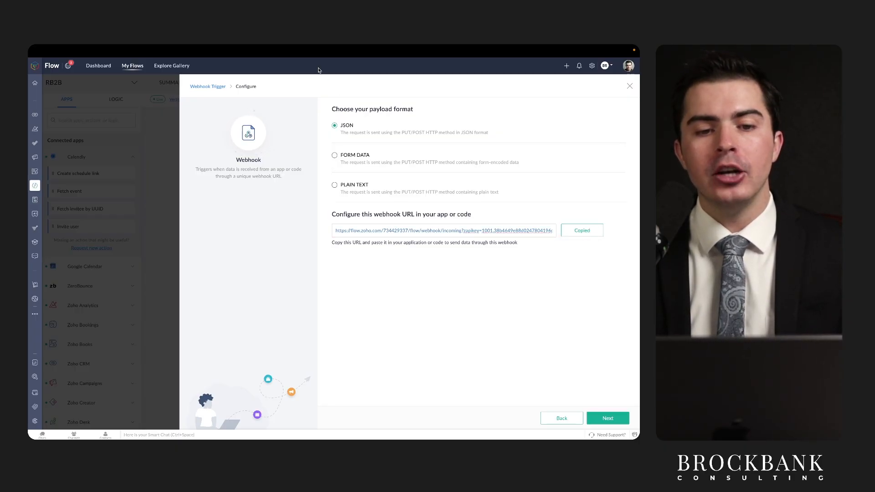
Step: Paste the webhook URL containing the API key into the browser's address field to view it in full, then leave it without loading
click(294, 81)
key(super+v)
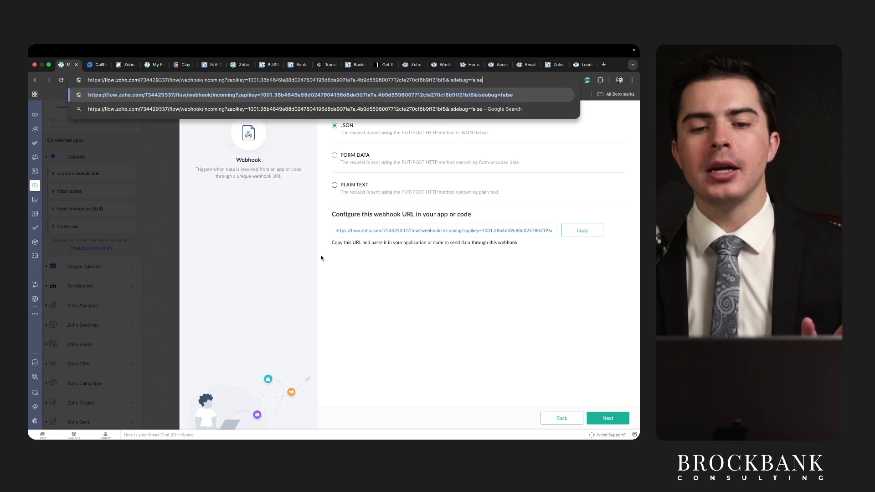
click(330, 263)
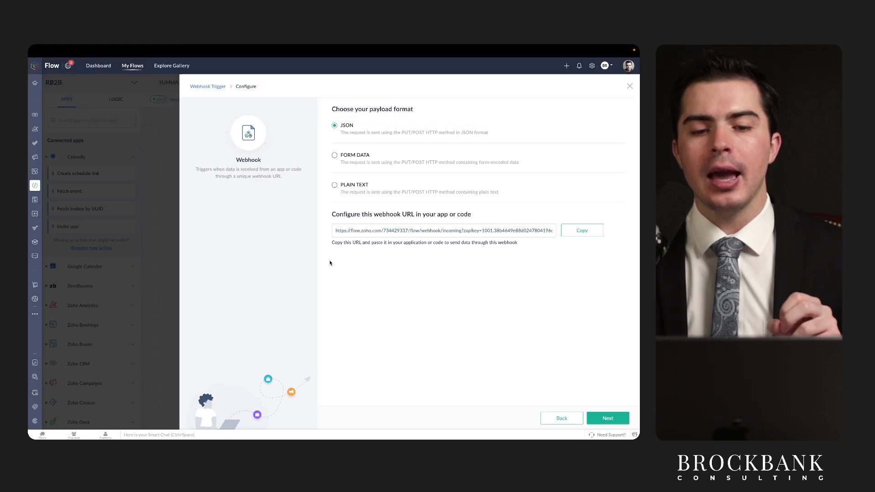
Step: Close the webhook configuration and examine the Webhook trigger and the RB2B function in the flow
click(630, 86)
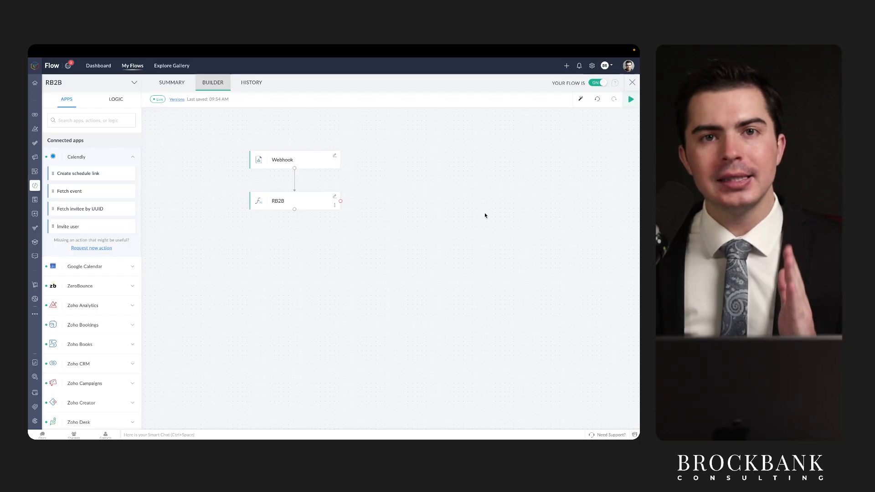
click(259, 195)
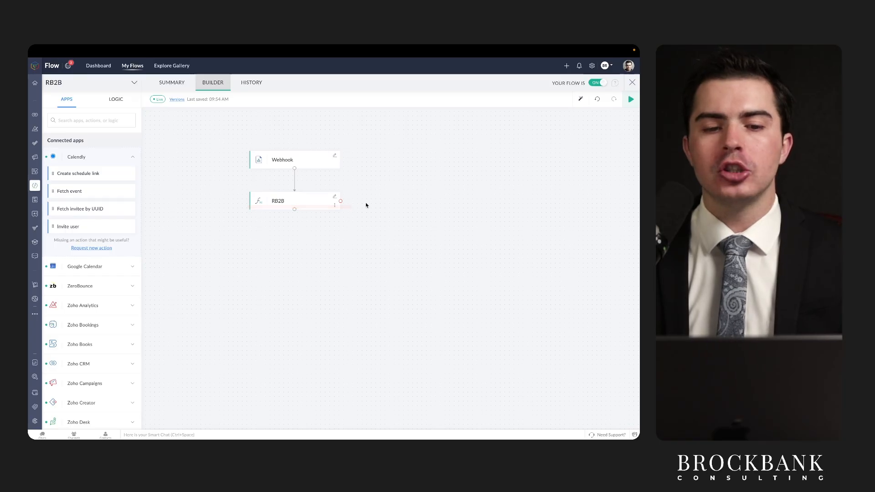
click(269, 173)
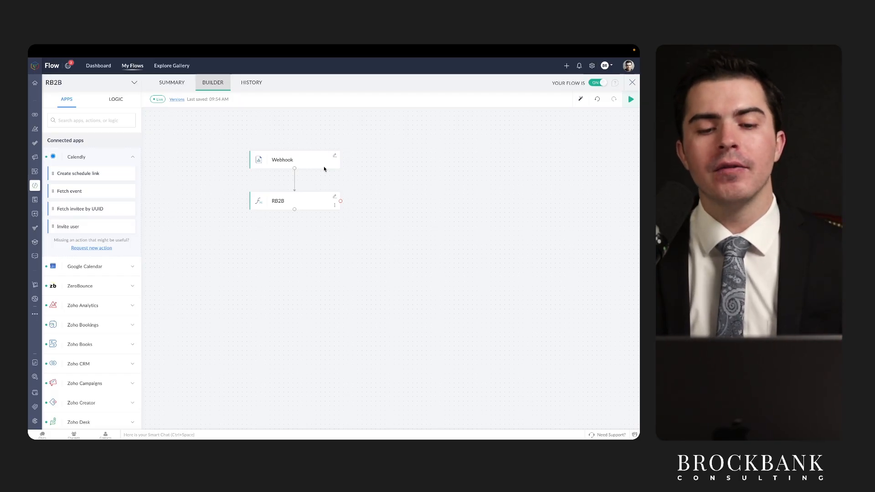
Step: Examine the connected and other apps available to the RB2B flow in the builder
drag(246, 207, 381, 208)
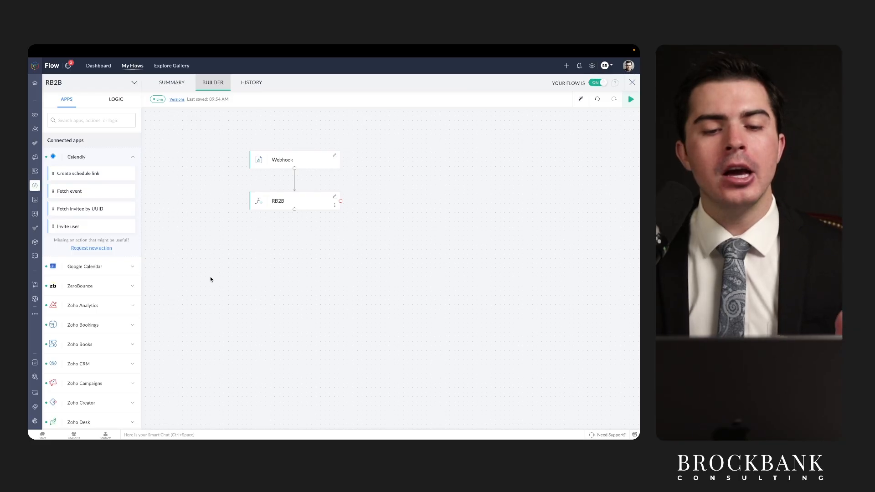
scroll(105, 321, down, 15)
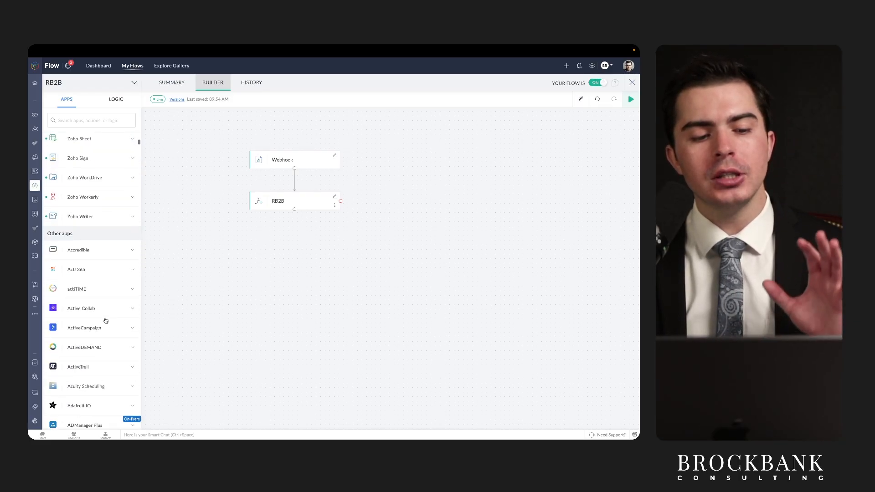
scroll(106, 321, up, 20)
scroll(105, 321, down, 3)
scroll(102, 314, down, 1)
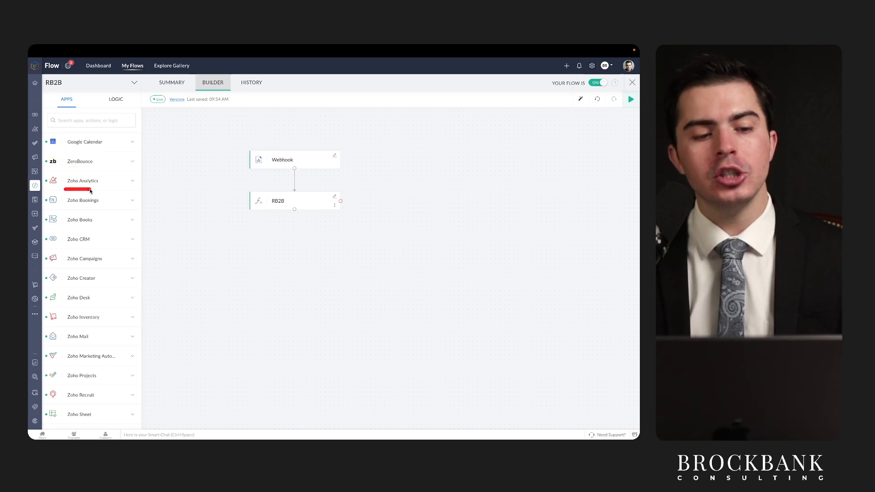
Step: Inspect the flow actions offered for ZeroBounce, Google Calendar and Zoho Analytics
click(116, 165)
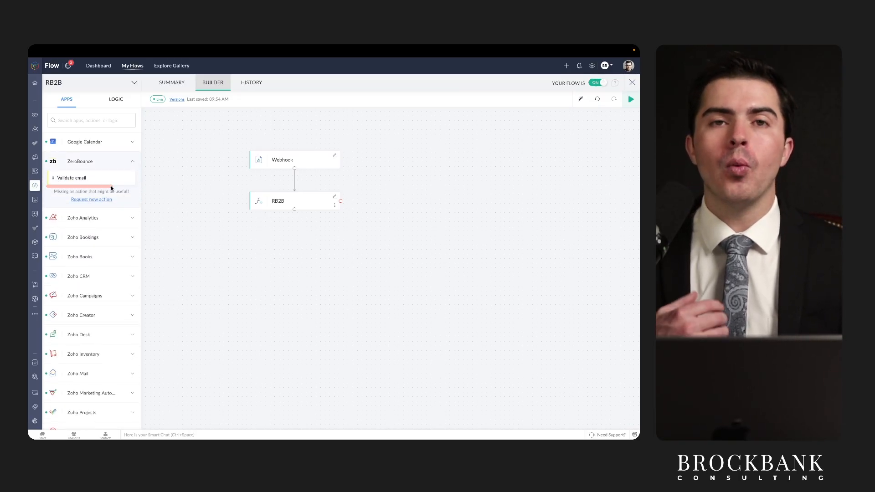
click(112, 142)
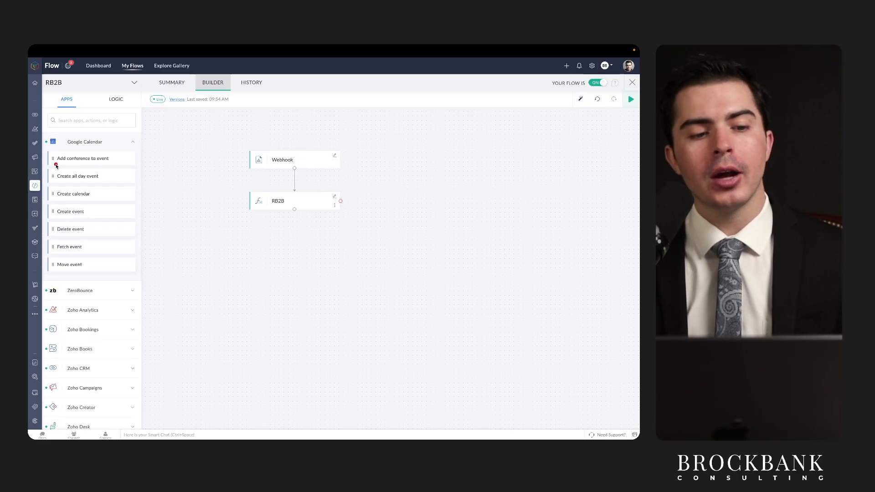
drag(56, 165, 121, 165)
drag(58, 181, 85, 182)
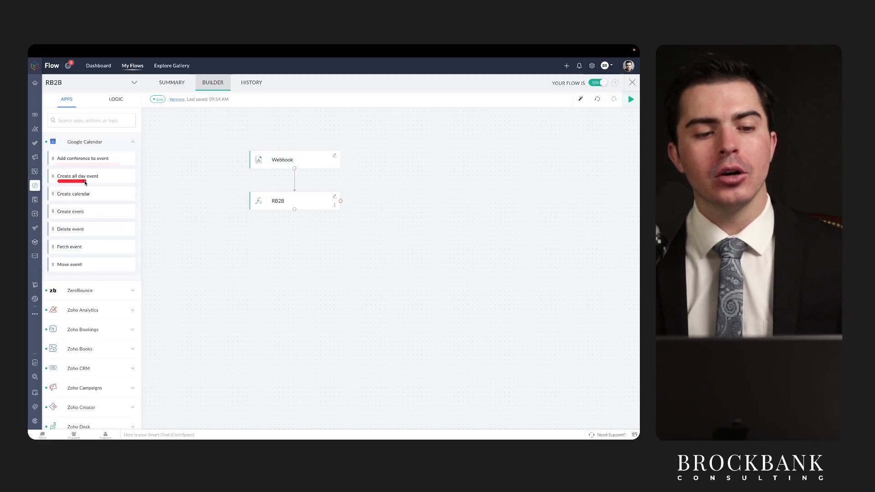
click(94, 289)
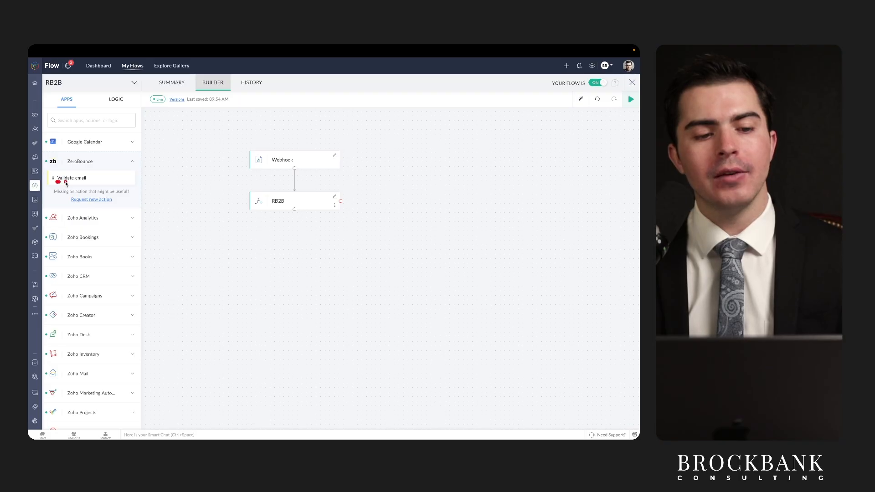
click(118, 223)
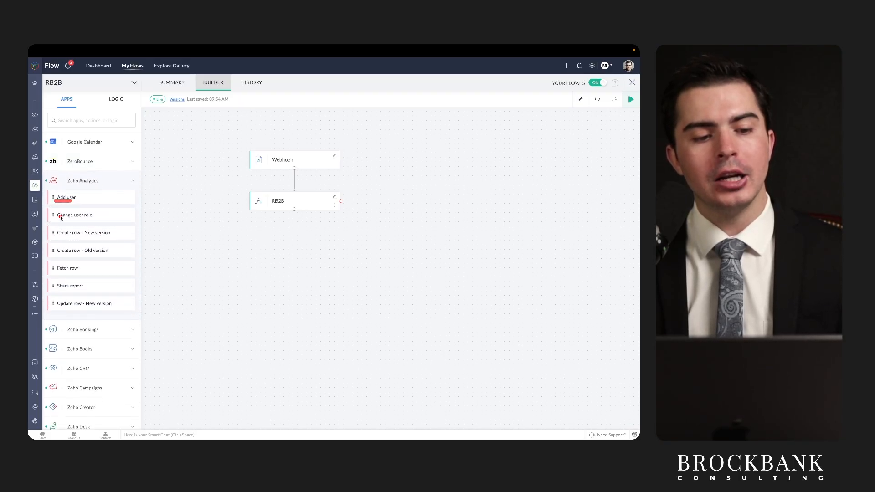
mouse_move(59, 239)
mouse_down()
mouse_move(95, 238)
mouse_move(94, 255)
mouse_up()
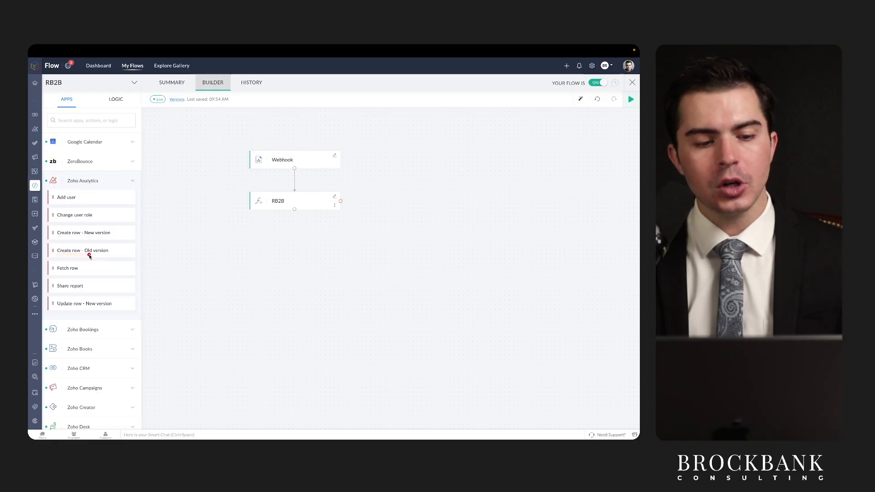
Step: Browse further through the builder's app list, covering both the connected apps and the other integrations
scroll(98, 319, down, 10)
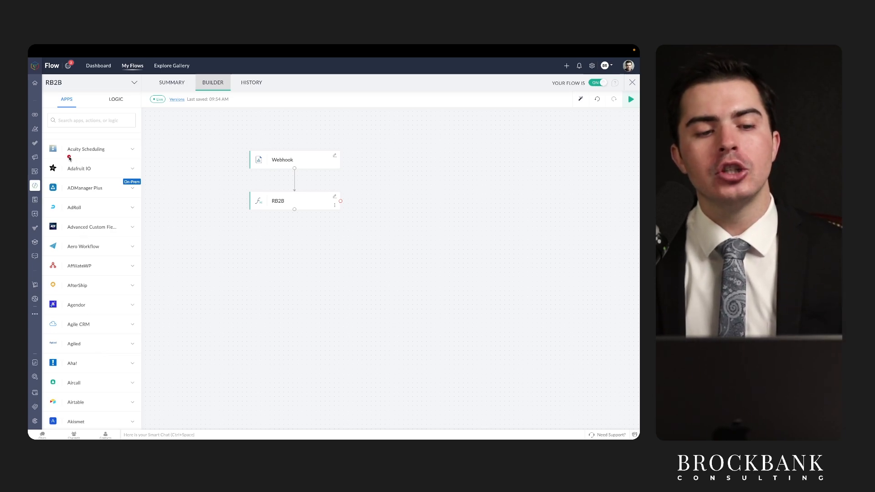
scroll(62, 167, up, 10)
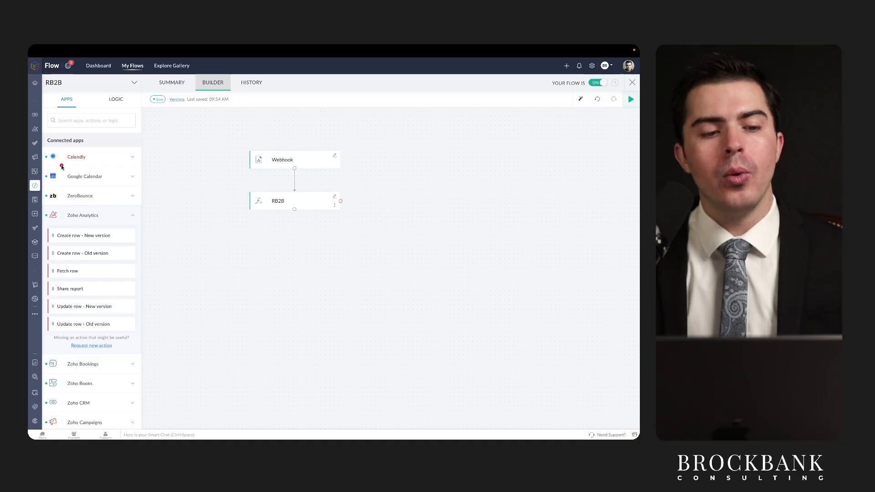
click(62, 179)
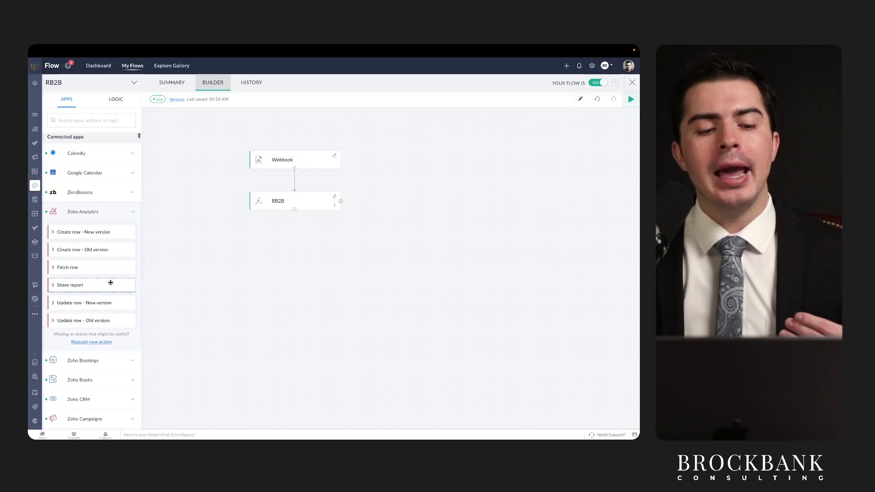
scroll(109, 281, down, 15)
scroll(110, 285, down, 1)
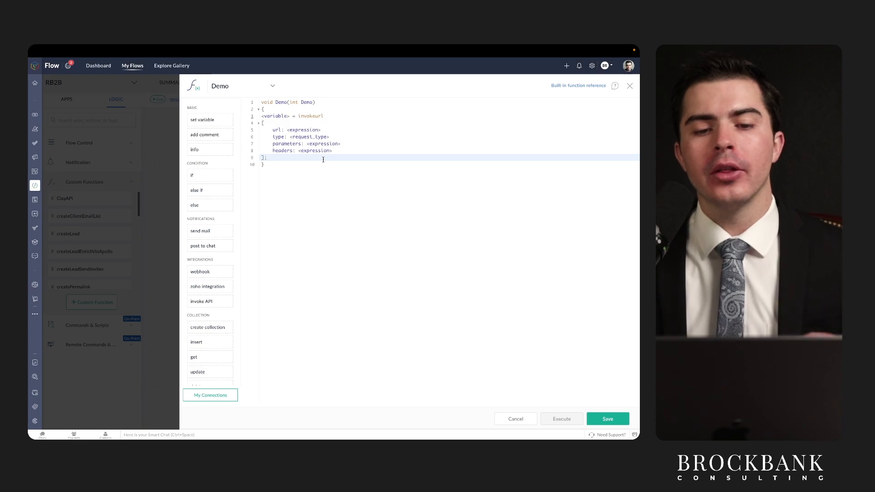
Step: Switch to the CallRail API v3 documentation and open the Calls reference
key(super+Tab)
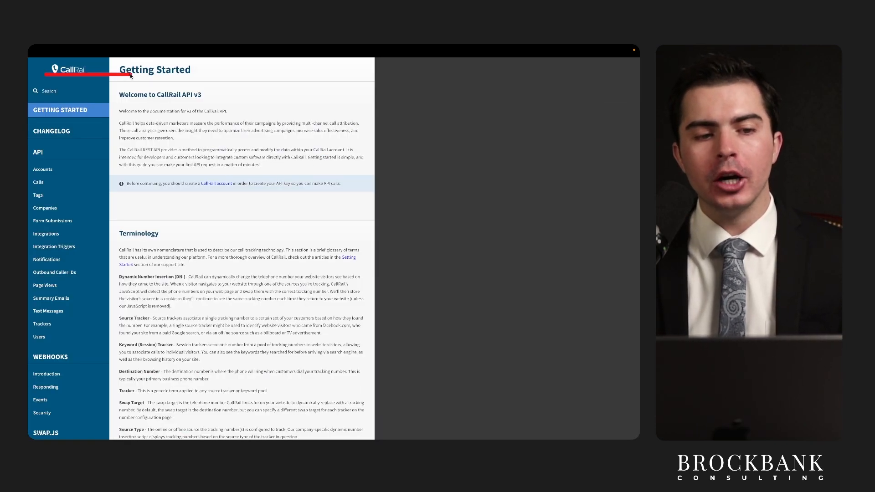
scroll(91, 237, down, 1)
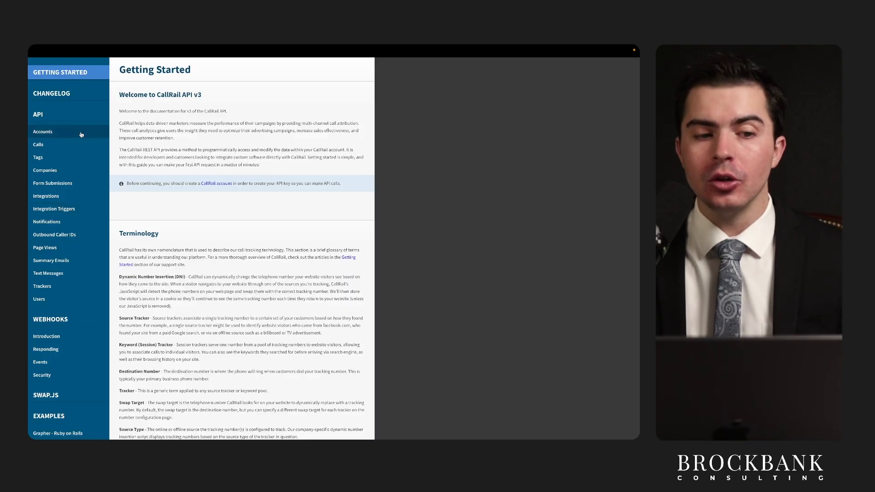
mouse_move(93, 47)
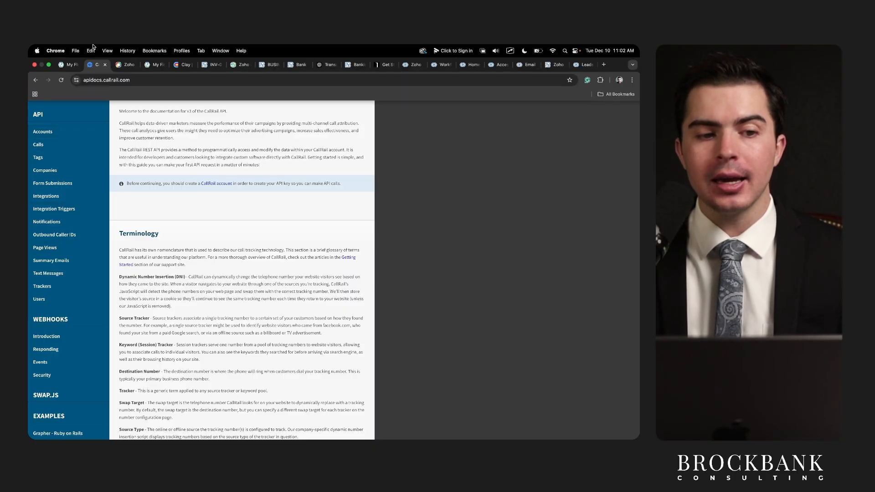
click(67, 132)
click(63, 169)
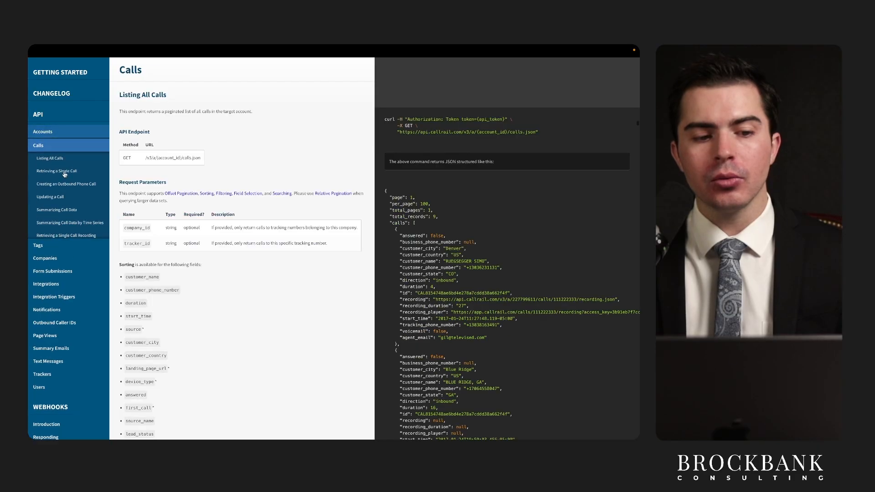
Step: Open the Companies reference and examine the Listing All Companies endpoint and its sample request URL
click(78, 260)
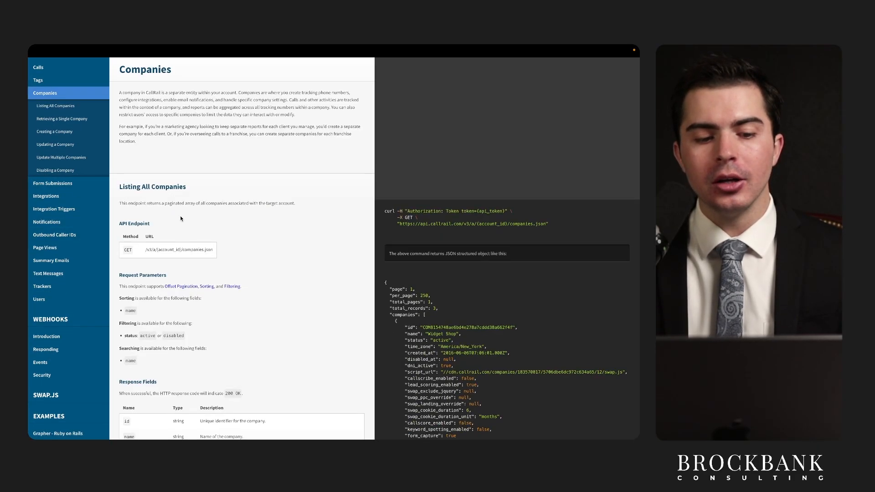
scroll(180, 216, down, 3)
drag(149, 127, 222, 130)
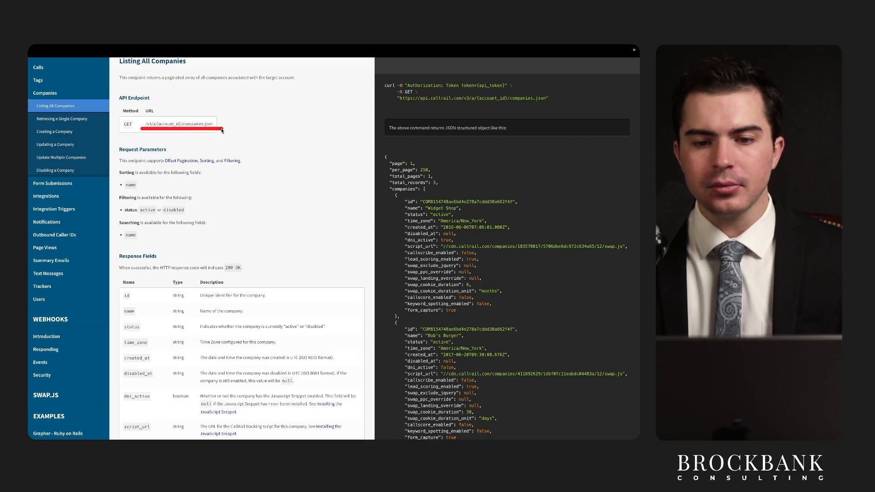
drag(397, 105, 533, 108)
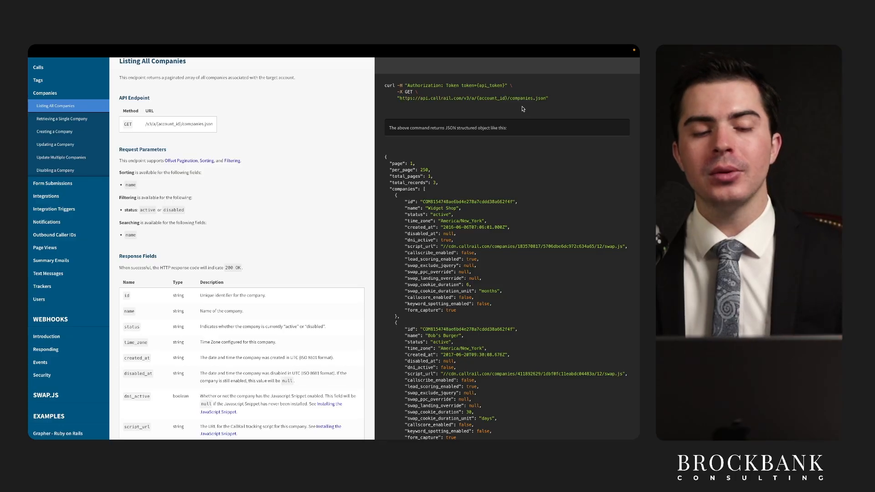
Step: Review the CallRail endpoint documentation for Tags and for retrieving a single call recording
scroll(257, 177, up, 20)
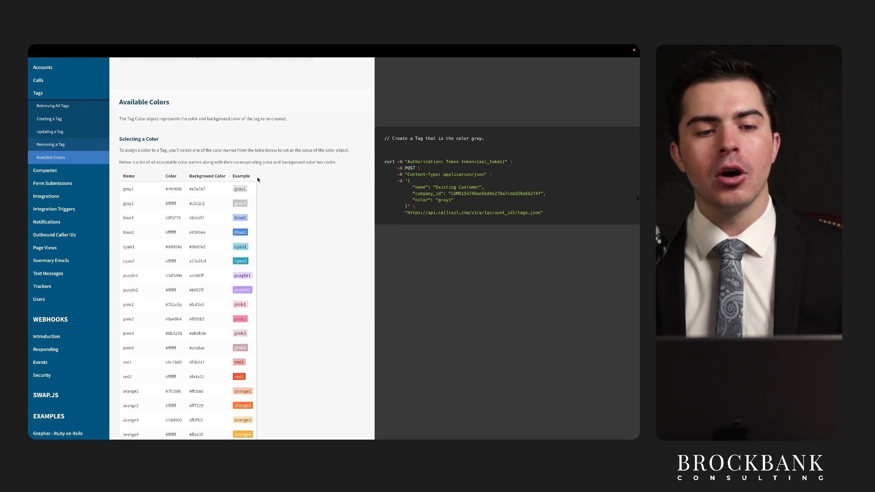
scroll(257, 177, up, 20)
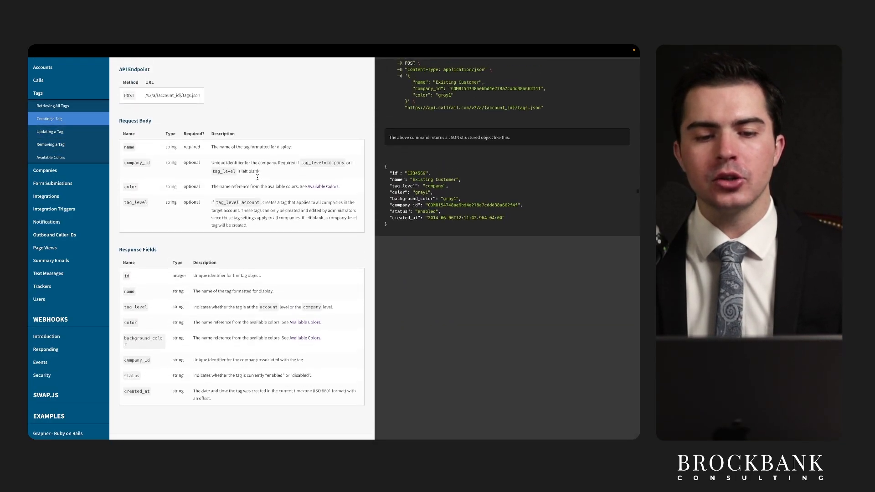
scroll(257, 179, up, 10)
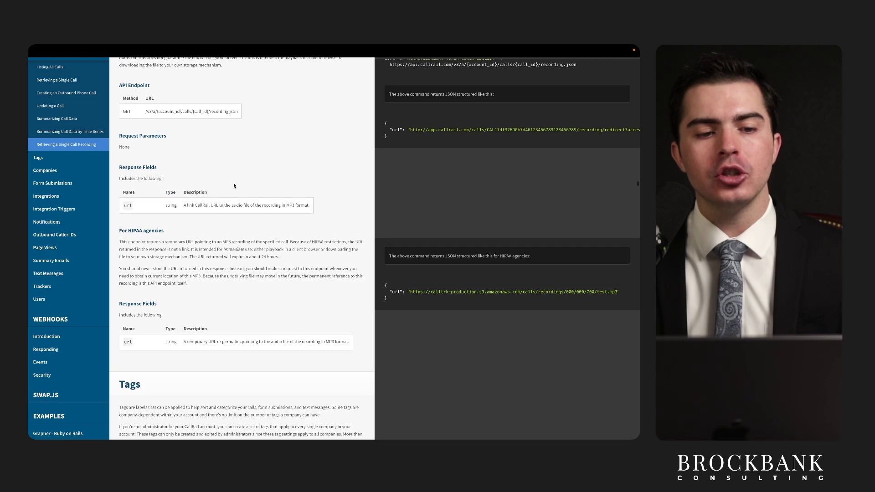
Step: Return to the Demo custom function in Zoho Flow and examine its declaration and invokeurl block
click(75, 66)
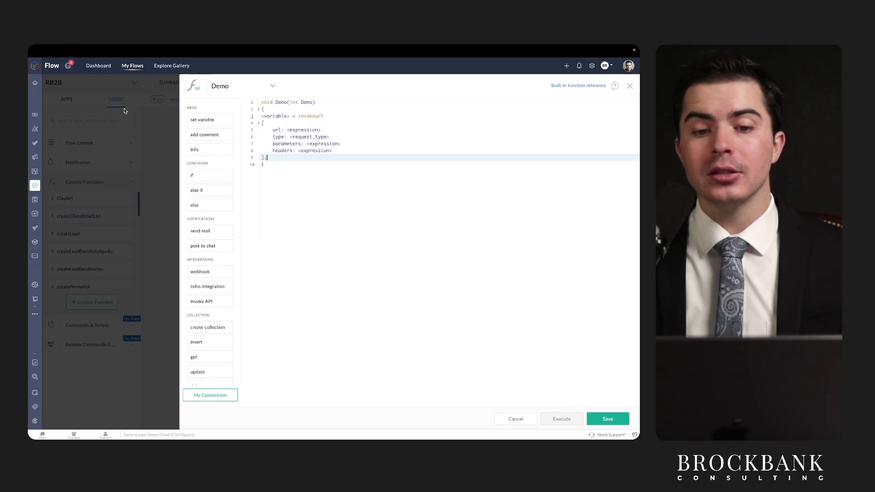
drag(263, 106, 329, 106)
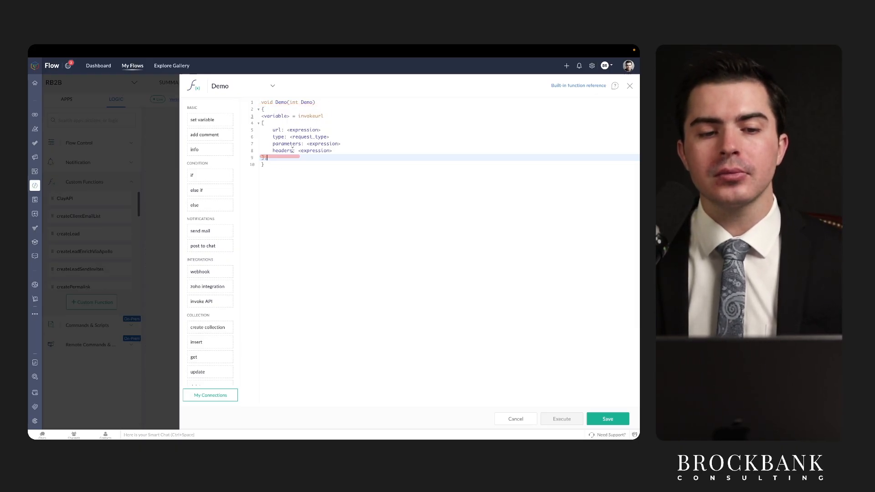
Step: Switch to the Zoho CRM V7 API documentation and open the Fields reference under Metadata APIs
mouse_move(161, 49)
click(101, 65)
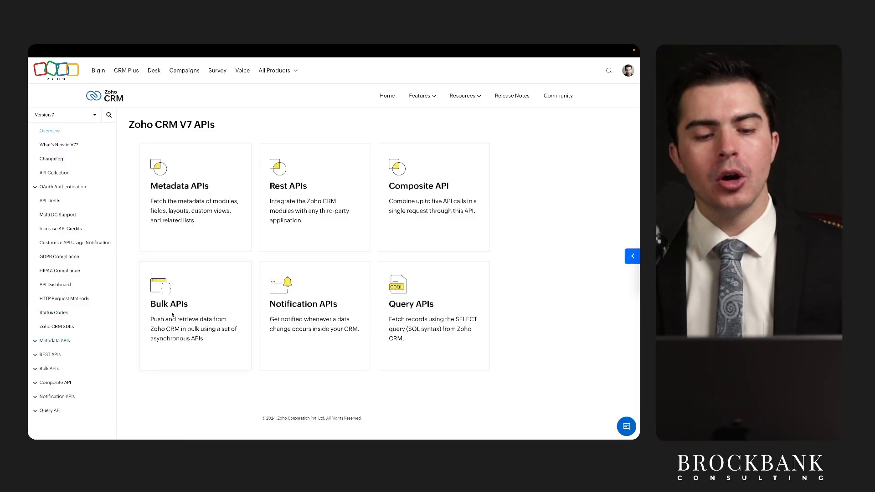
click(194, 189)
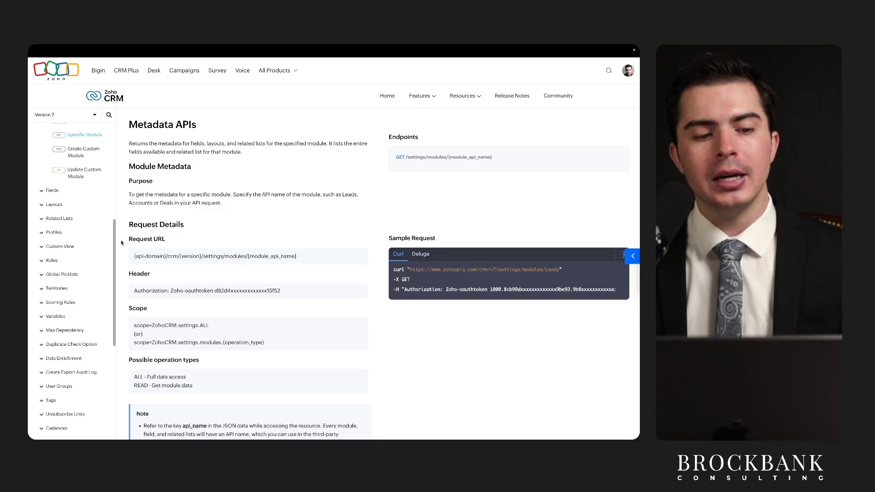
click(71, 192)
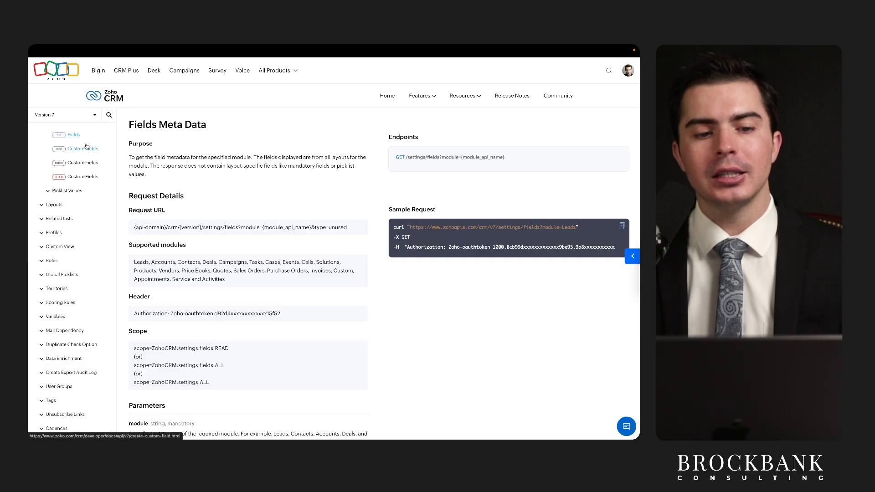
Step: Open the POST Custom Fields reference and examine its request URL and sample request
scroll(183, 216, down, 1)
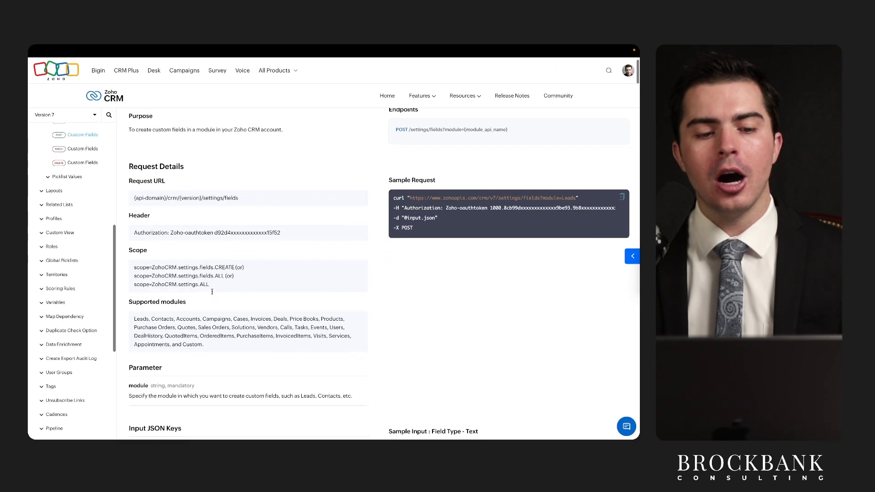
drag(129, 199, 259, 200)
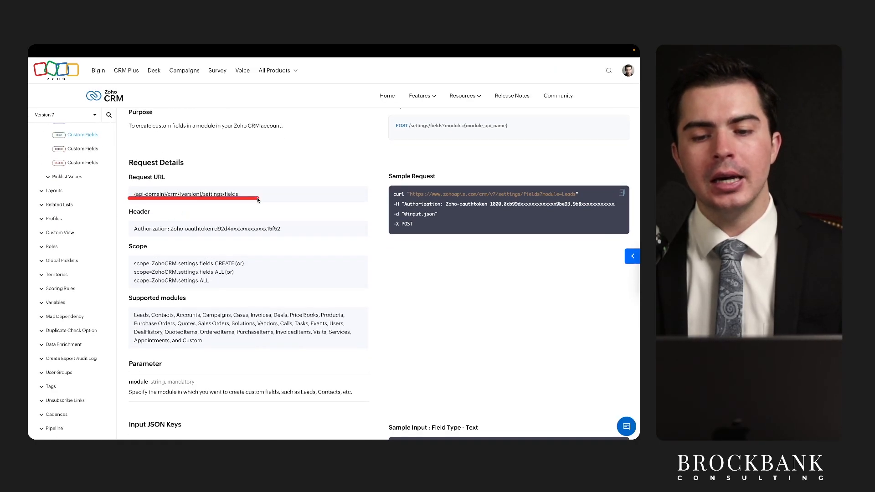
scroll(308, 206, down, 1)
drag(411, 189, 440, 191)
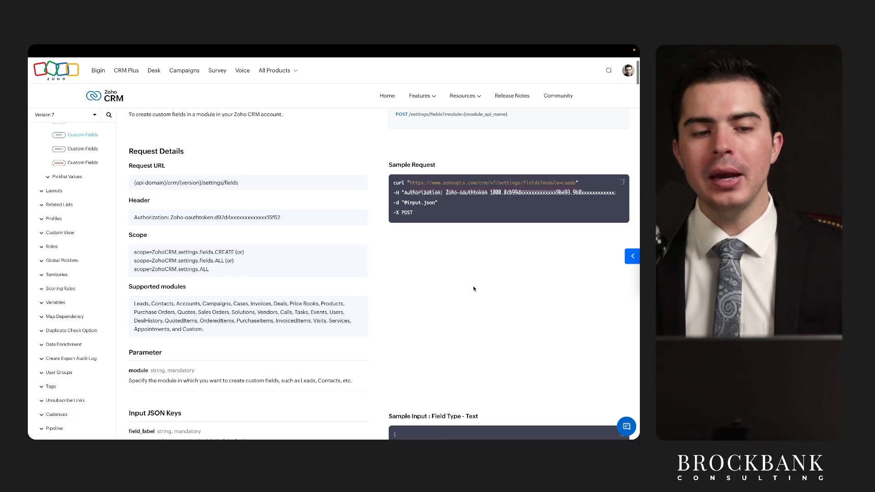
scroll(474, 289, down, 1)
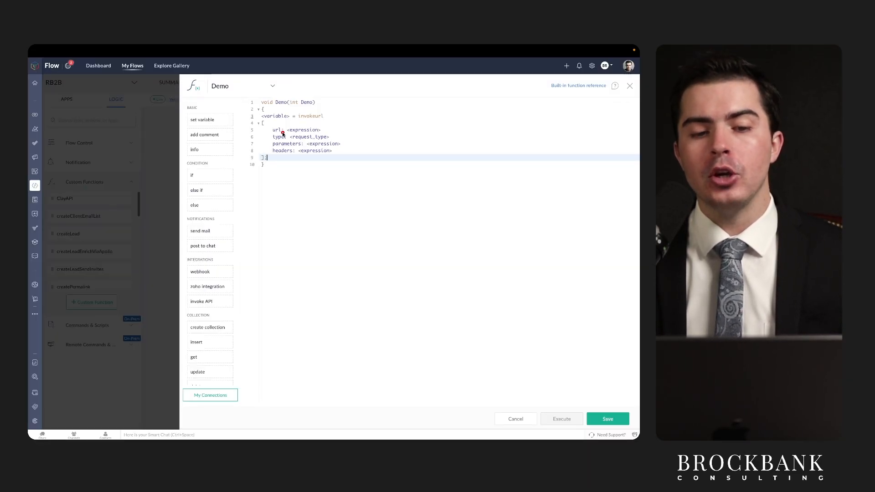
Step: Compare the Demo function's invokeurl call and url parameter with the sample request URL in the Zoho CRM documentation
drag(298, 122, 336, 122)
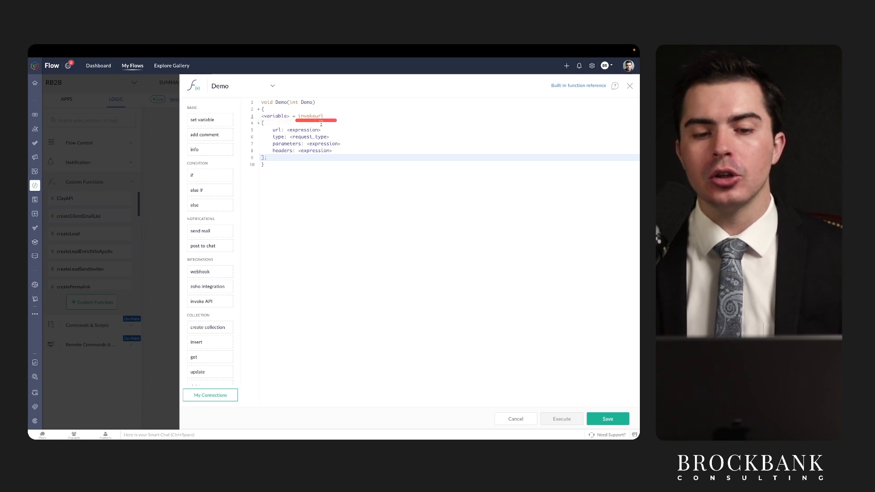
drag(271, 133, 331, 135)
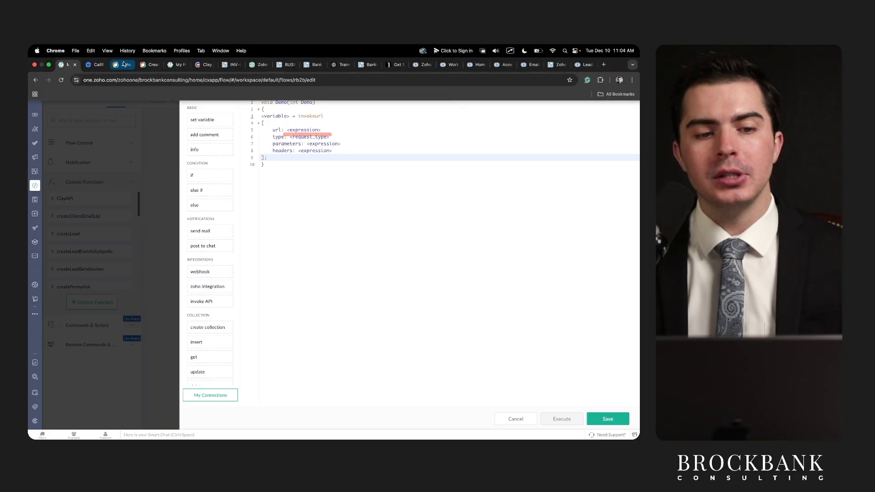
click(150, 60)
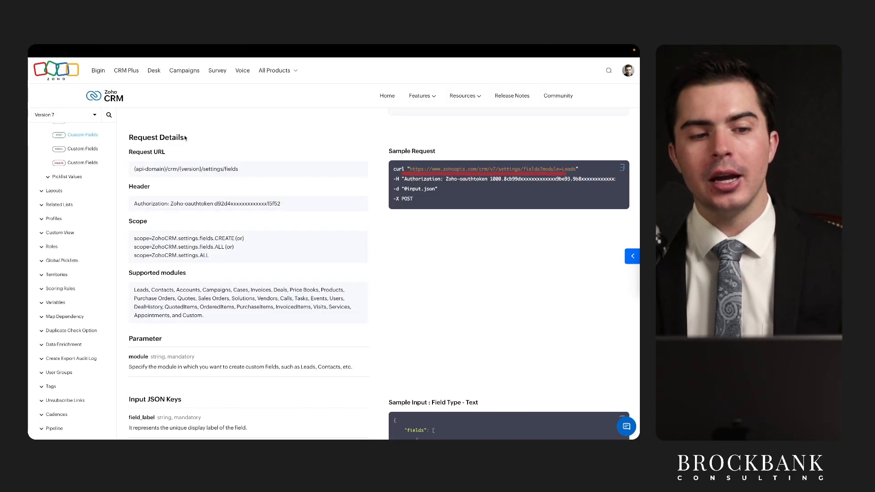
Step: Switch to the CRM enrichment table in Clay and examine the lead's ID, company, name and email columns
mouse_move(68, 47)
click(68, 65)
mouse_move(283, 141)
mouse_down()
mouse_move(330, 141)
mouse_move(344, 158)
mouse_up()
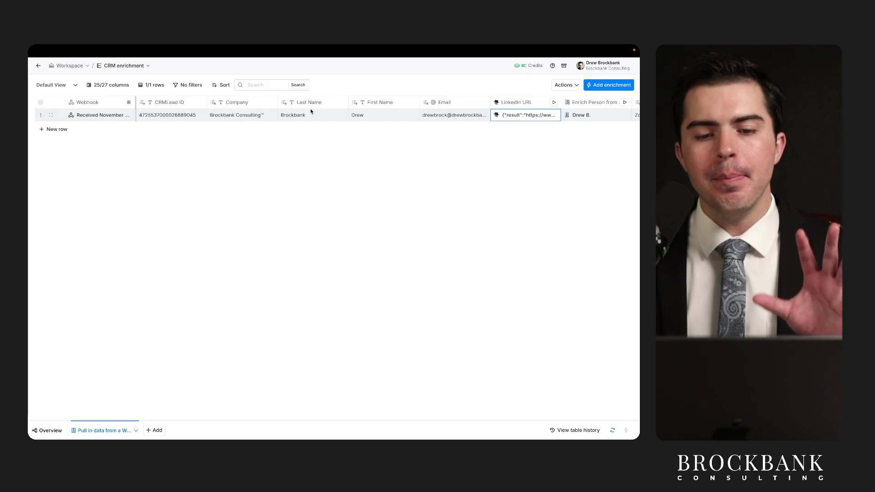
scroll(311, 112, right, 3)
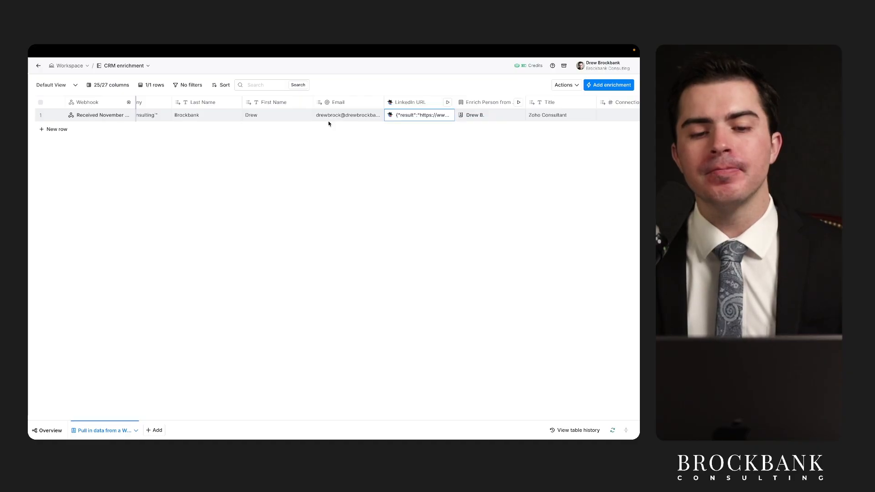
scroll(324, 113, left, 3)
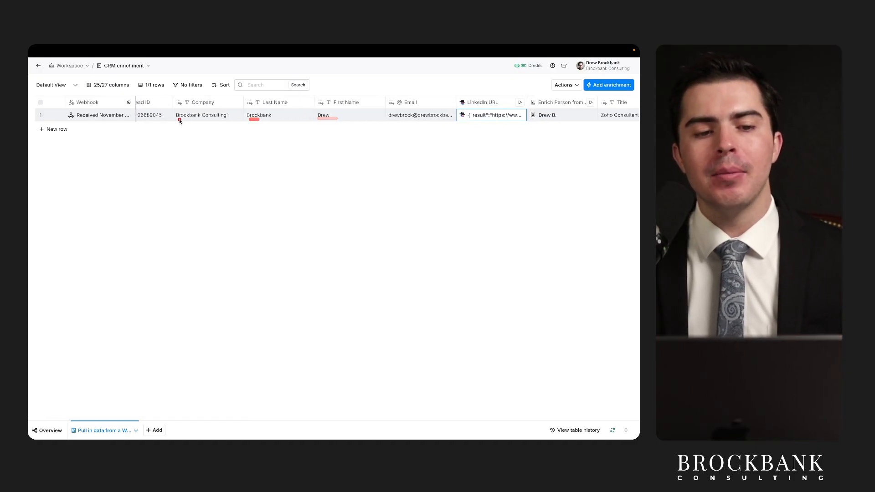
scroll(275, 122, right, 2)
scroll(333, 122, right, 3)
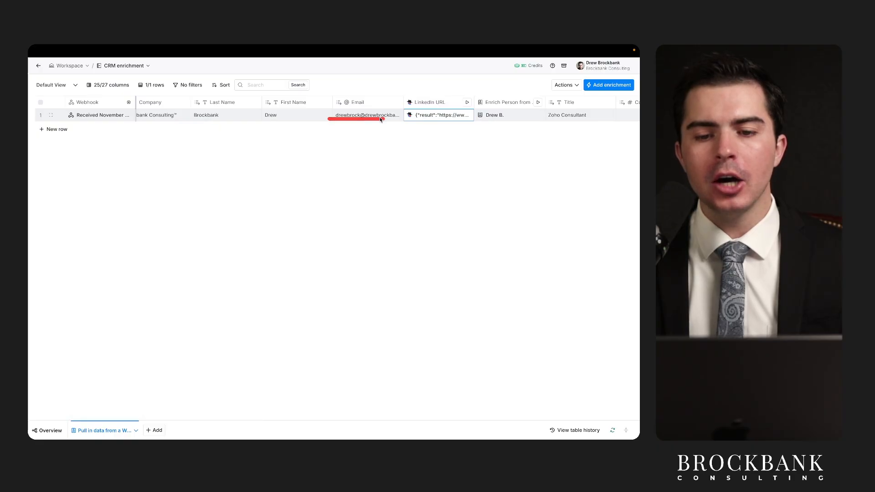
Step: Open the LinkedIn URL column for editing and examine its Claygent action, model and mission prompt
click(384, 106)
mouse_move(437, 142)
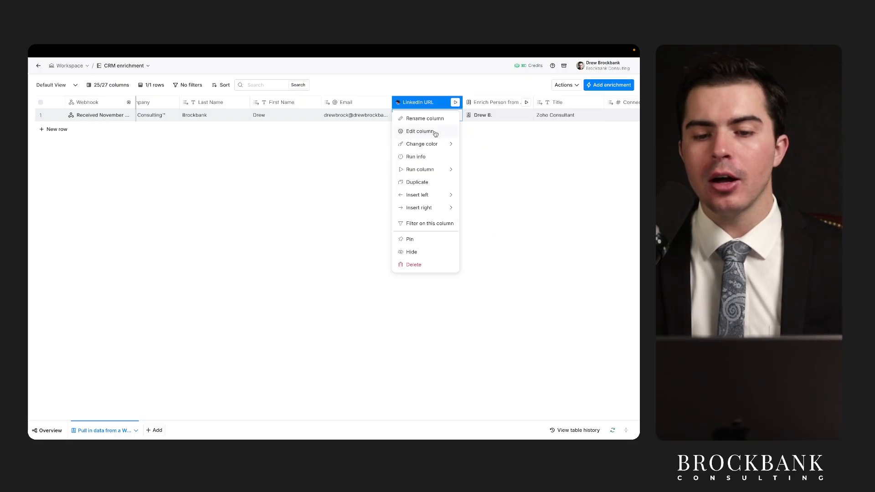
click(424, 131)
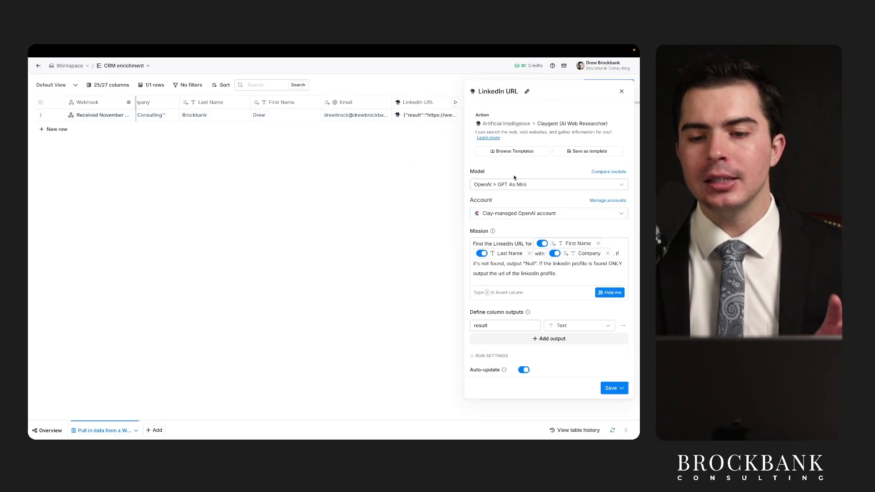
drag(539, 126, 616, 128)
scroll(612, 134, down, 2)
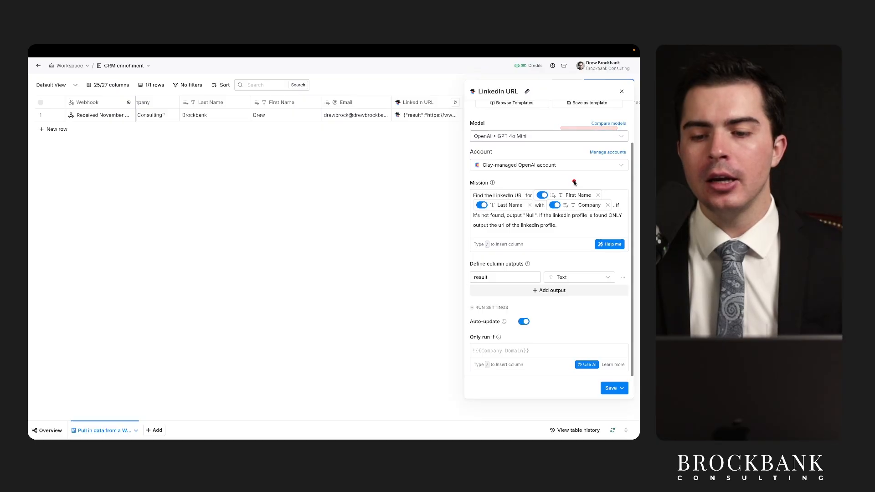
mouse_move(579, 182)
mouse_down()
mouse_move(483, 182)
mouse_move(472, 237)
mouse_move(537, 244)
mouse_up()
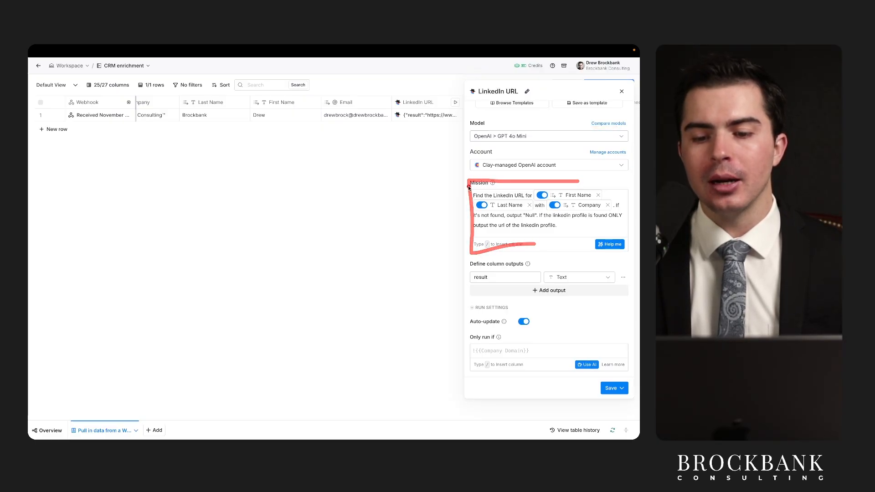
mouse_move(468, 186)
mouse_down()
mouse_move(495, 187)
mouse_move(503, 200)
mouse_move(548, 201)
mouse_up()
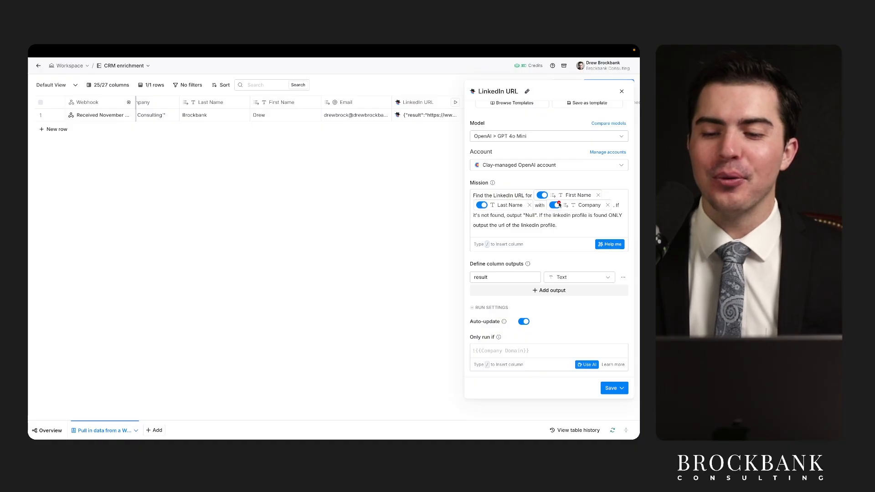
Step: Compare the mission's name and company inputs with the lead row, read its output instructions, and close the column settings
drag(499, 212, 592, 212)
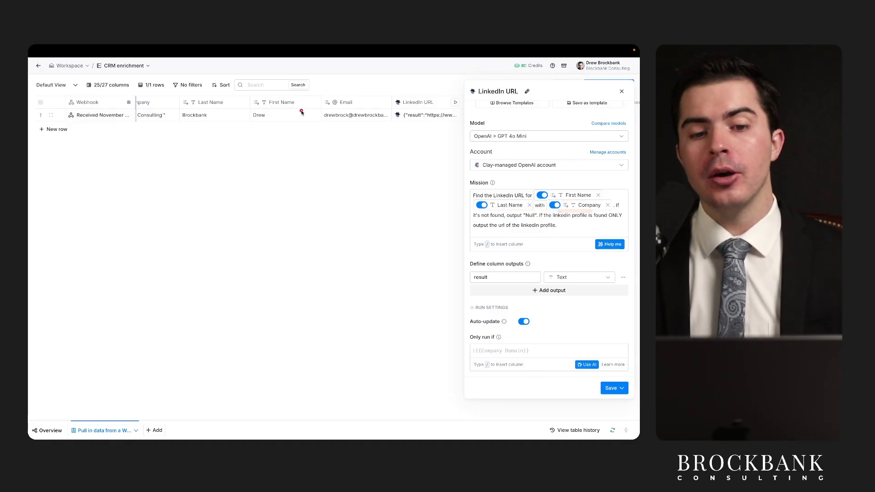
drag(256, 119, 291, 120)
drag(182, 117, 221, 118)
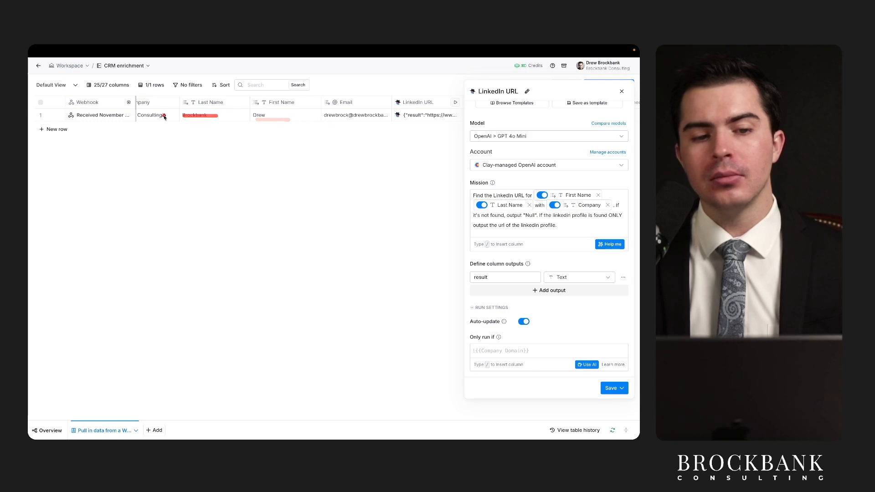
drag(125, 118, 180, 119)
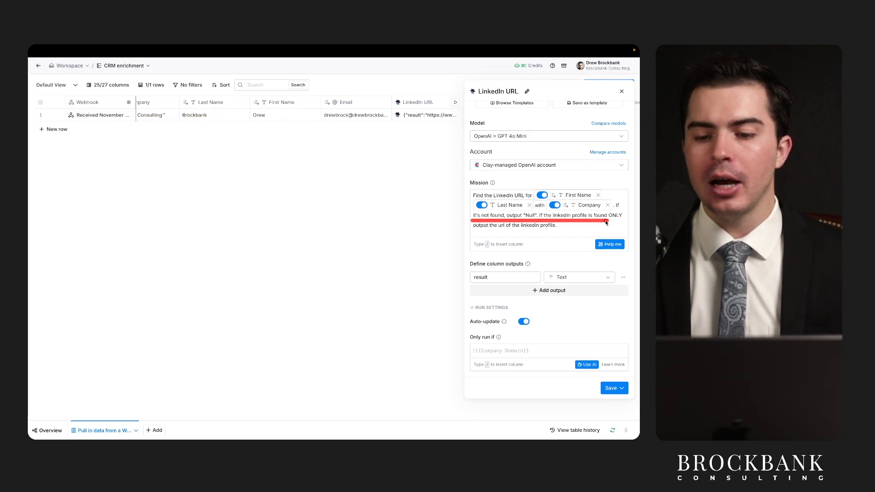
drag(539, 220, 625, 220)
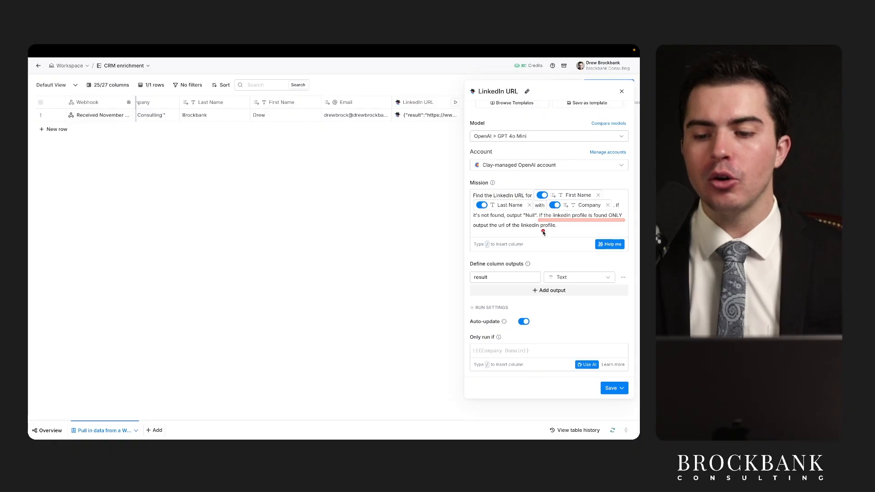
drag(472, 232, 560, 232)
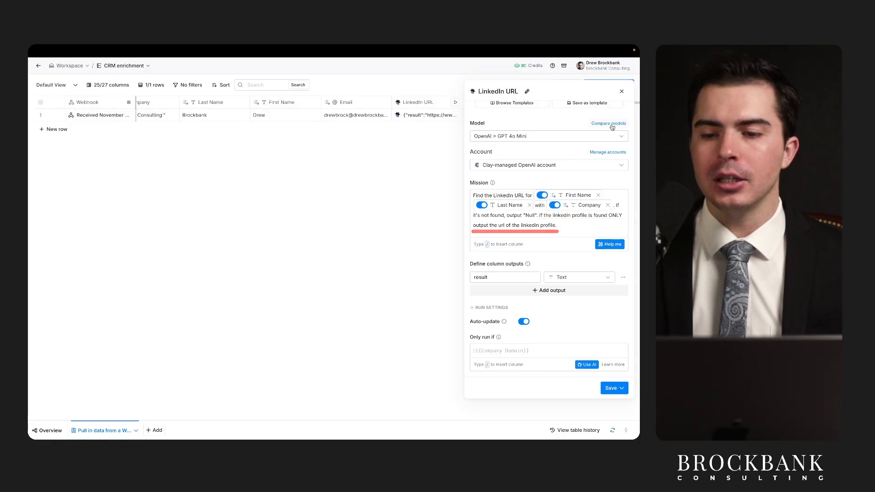
key(Escape)
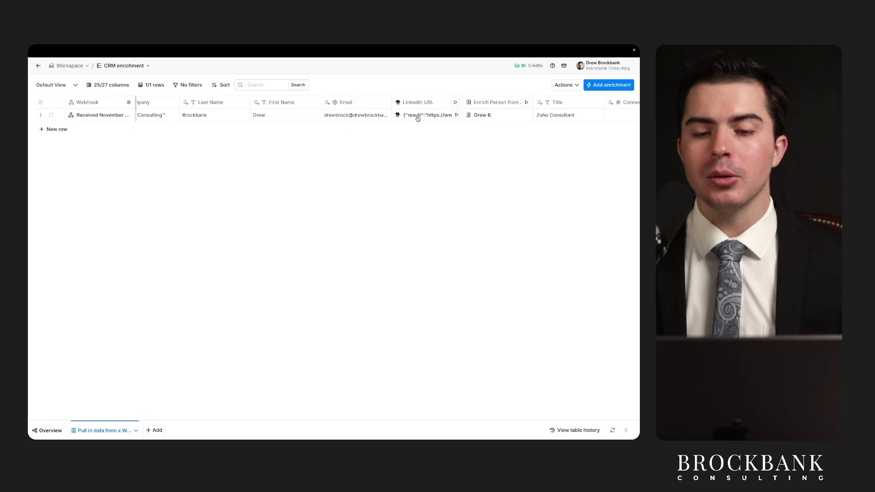
Step: Open the LinkedIn URL cell's details, examine the link, reasoning, confidence and steps taken, and close them
click(418, 118)
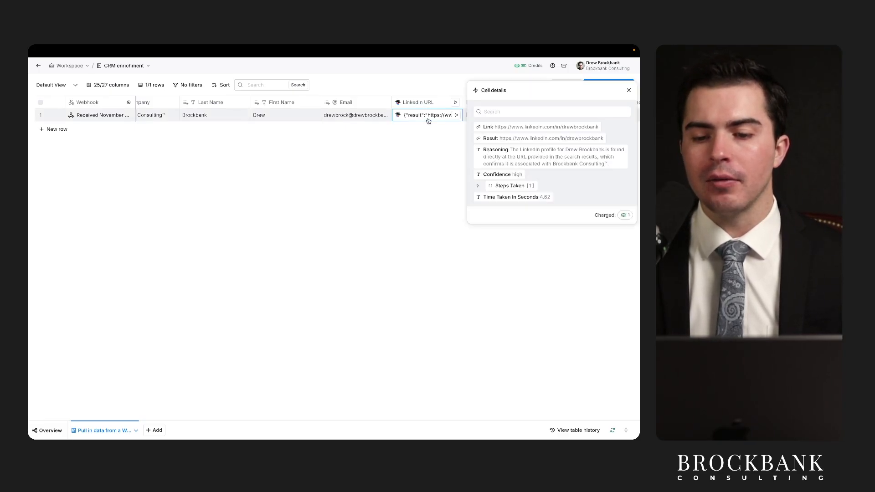
drag(486, 132, 544, 133)
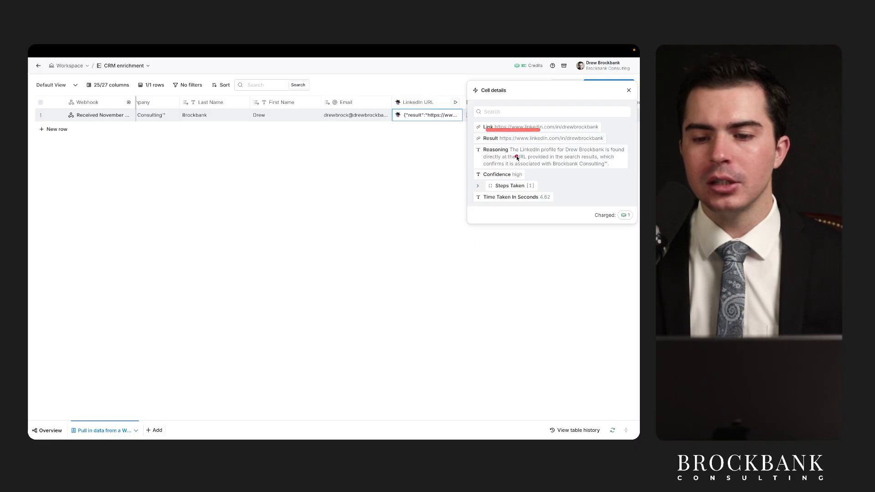
drag(504, 159, 610, 159)
drag(497, 181, 526, 180)
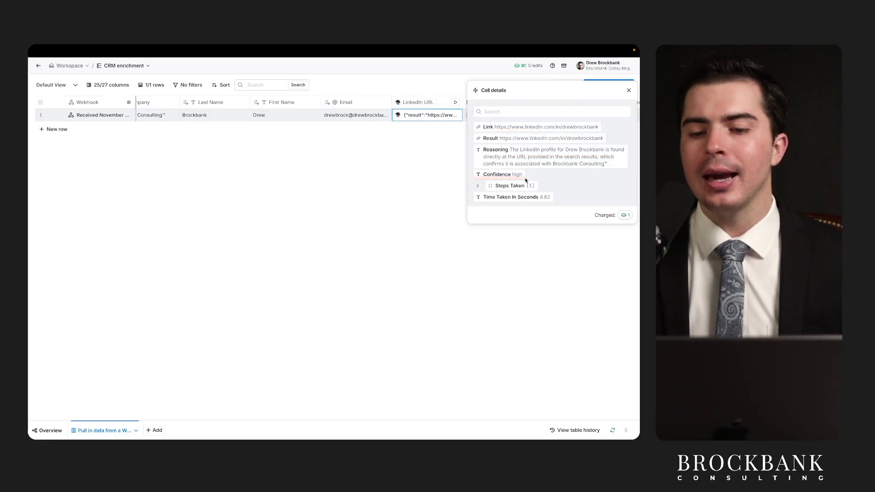
click(477, 186)
drag(484, 206, 558, 205)
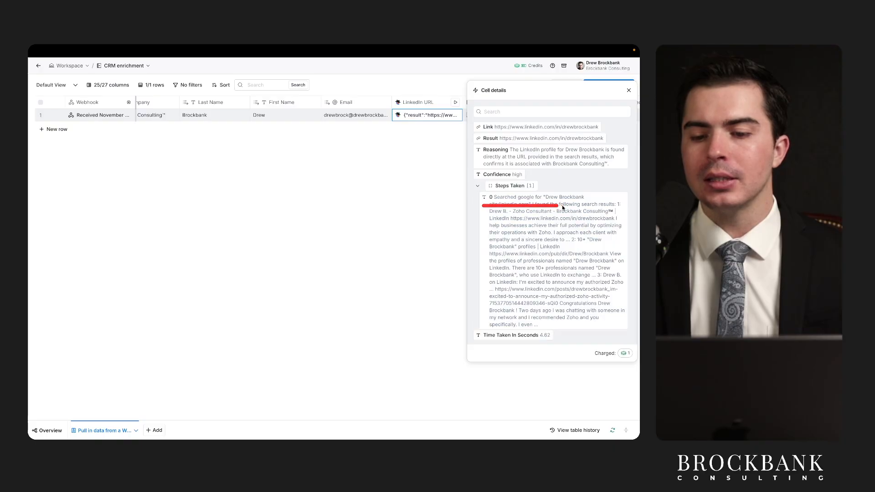
click(629, 92)
drag(400, 122, 472, 121)
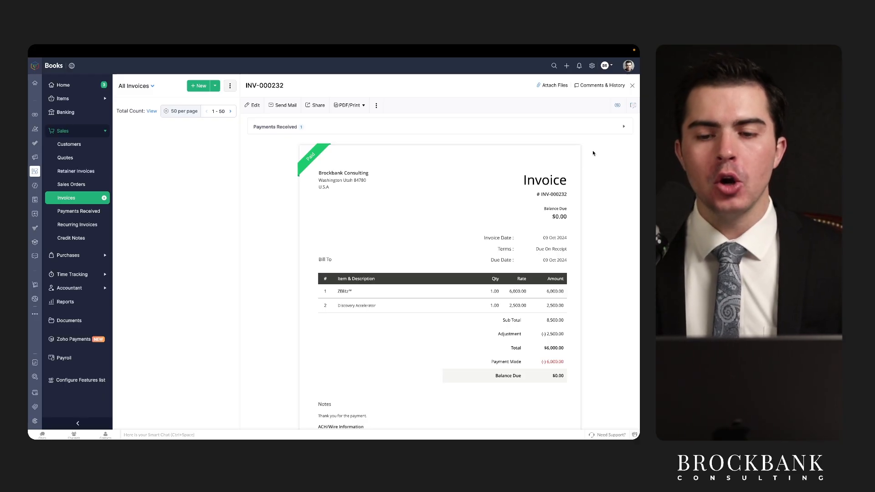
Step: Switch to Zoho Books and examine the paid invoice for ZBlitz and Discovery Accelerator, including its line items, notes and status
scroll(588, 182, down, 5)
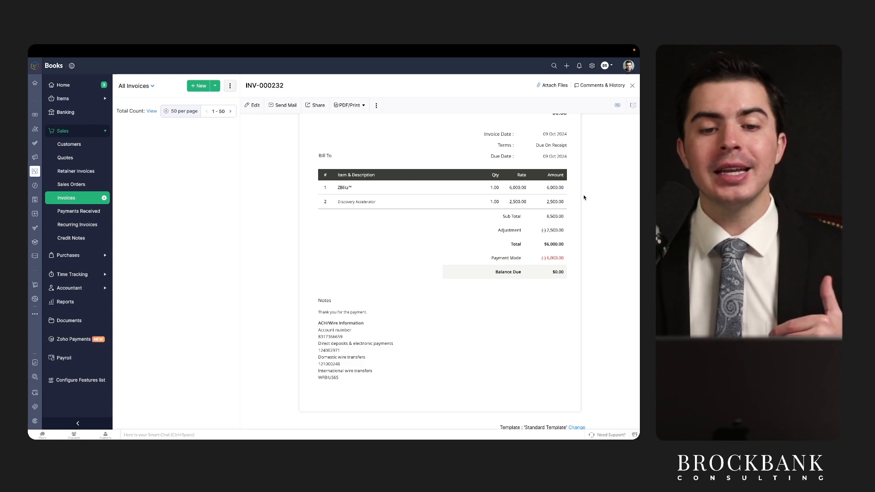
scroll(584, 197, up, 3)
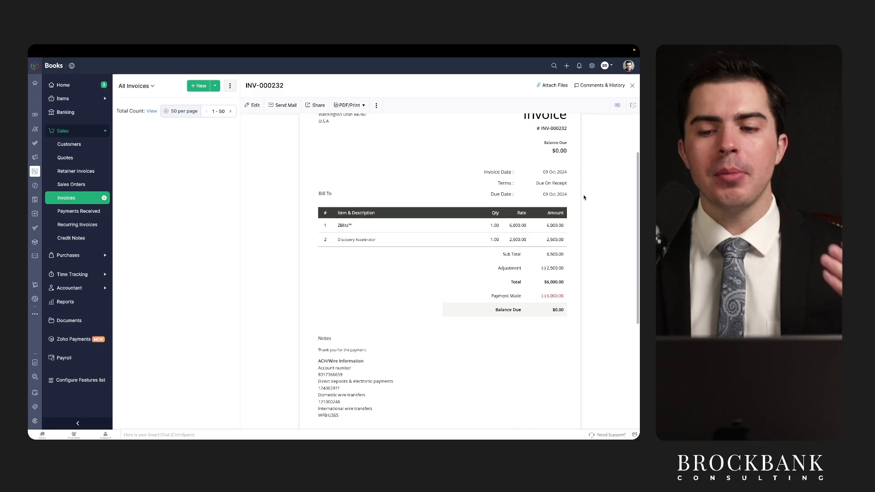
scroll(585, 198, up, 1)
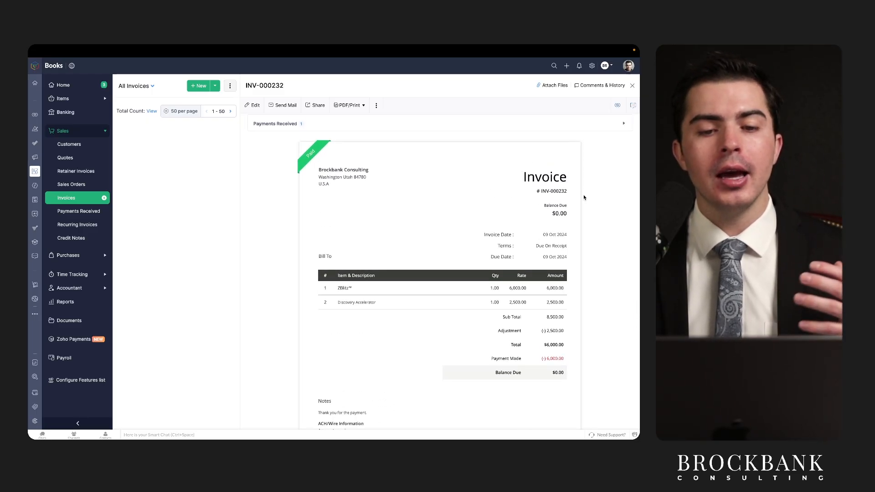
scroll(584, 197, down, 1)
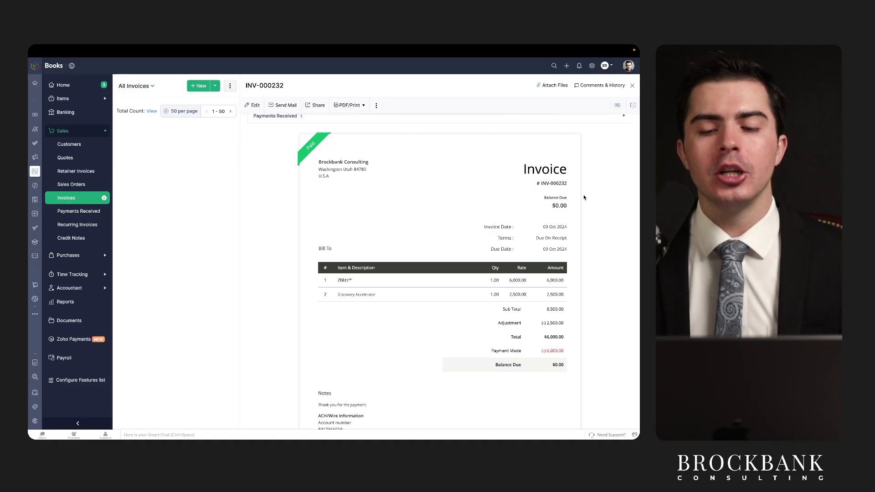
scroll(584, 197, down, 1)
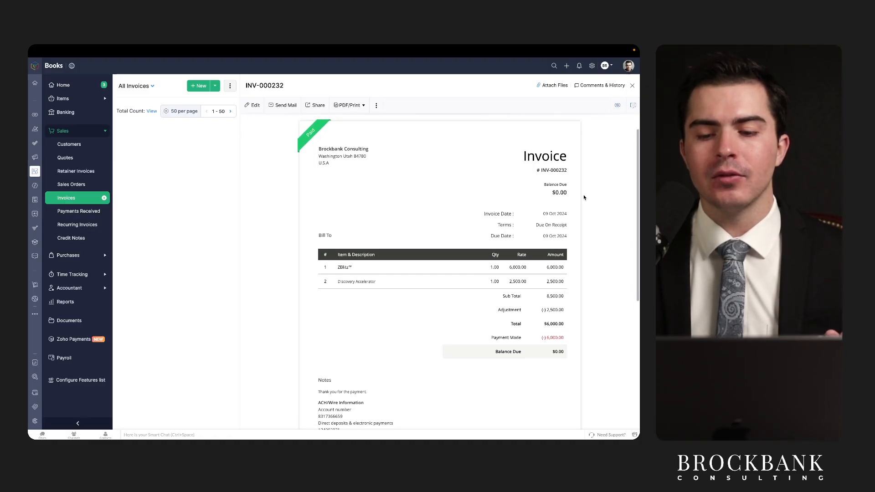
scroll(584, 197, up, 1)
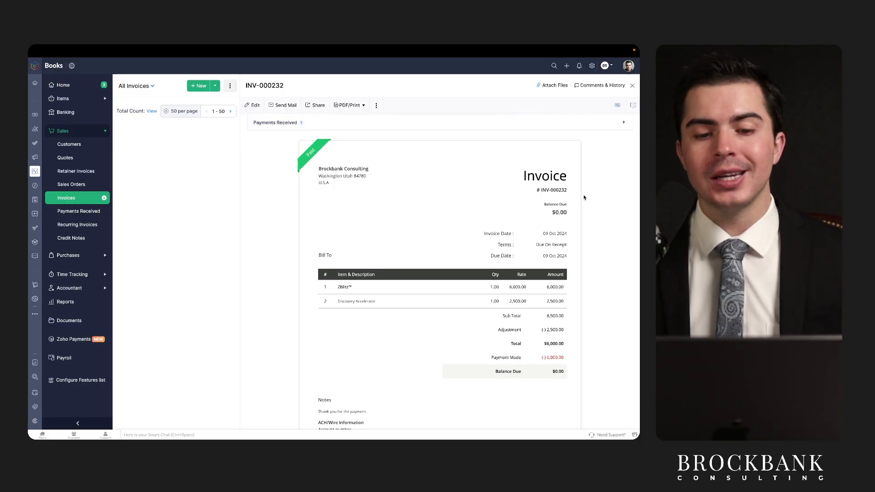
mouse_move(317, 163)
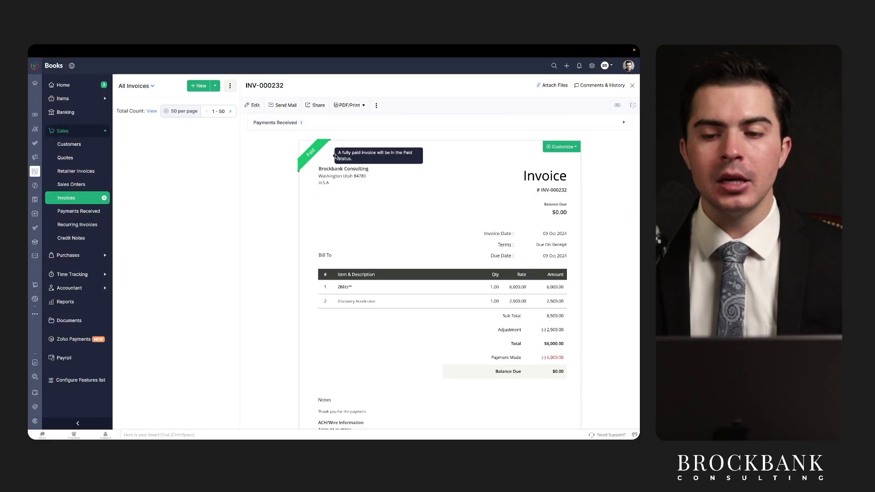
Step: Expand the invoice's Payments Received section, examine the recorded Stripe payment, and collapse the section
click(485, 123)
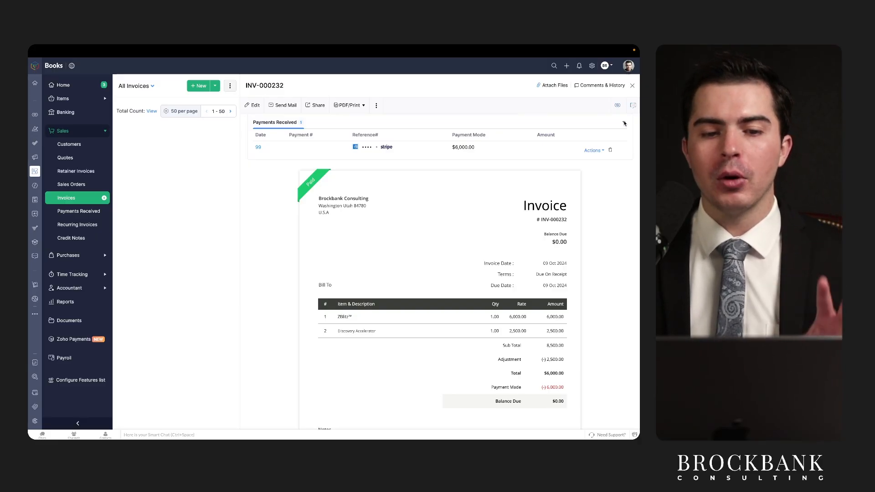
scroll(575, 176, up, 1)
drag(244, 138, 370, 138)
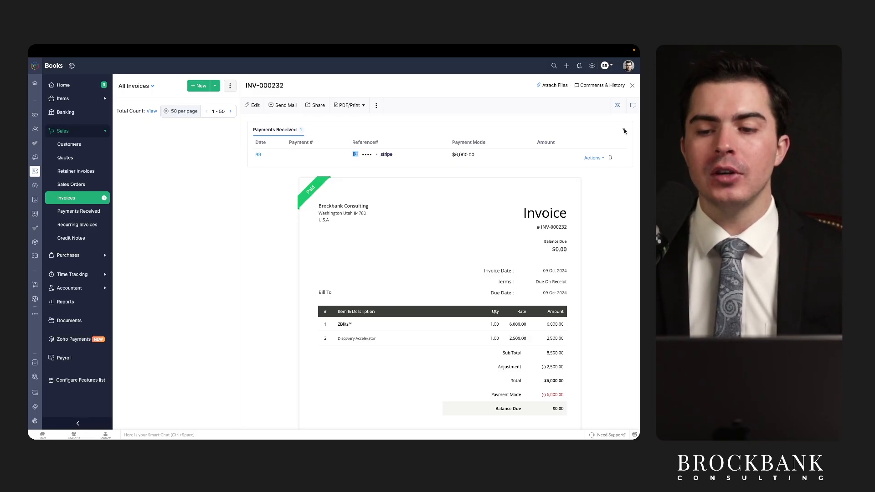
click(624, 130)
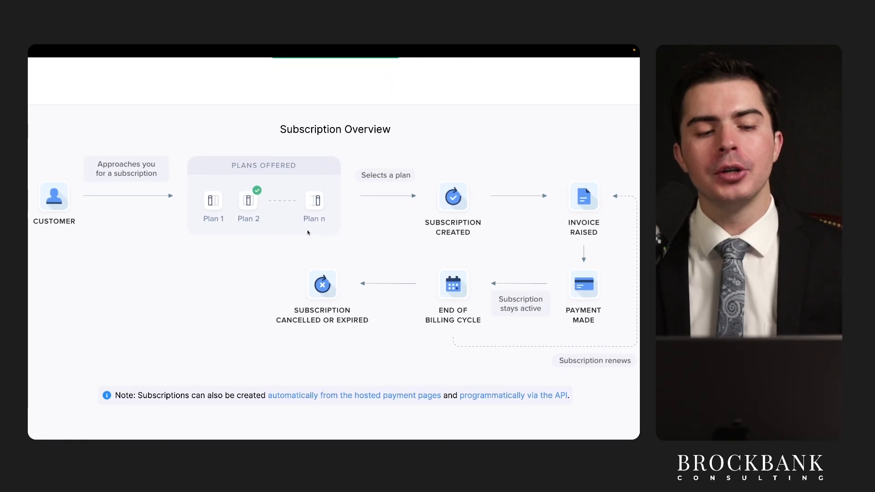
Step: Switch to the Subscription Overview diagram and trace the flow from customer and plans offered to subscription creation
drag(46, 220, 318, 226)
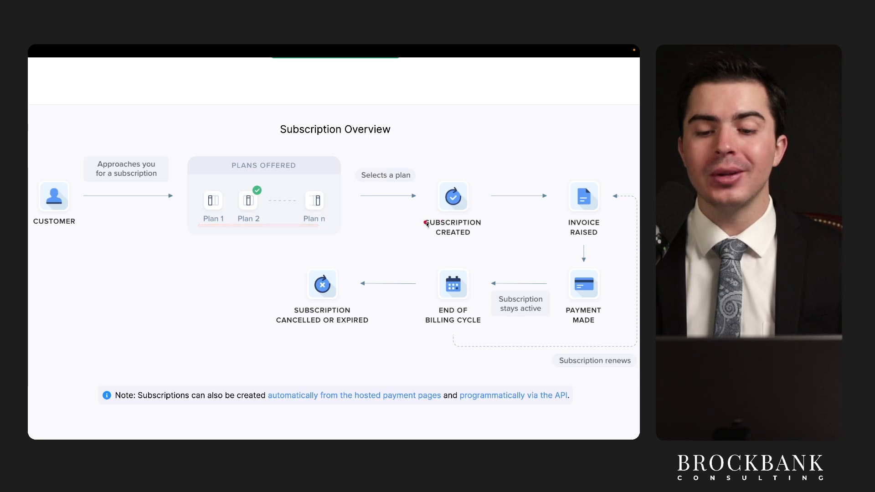
drag(412, 228, 463, 230)
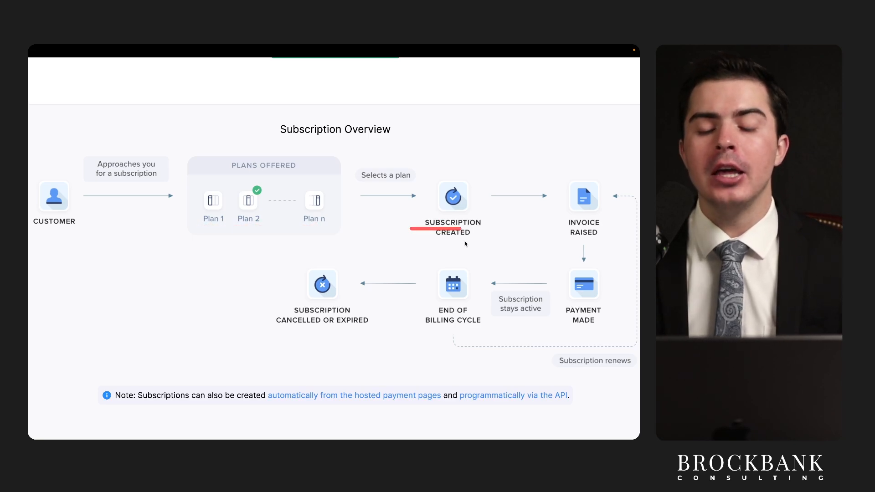
scroll(467, 239, right, 1)
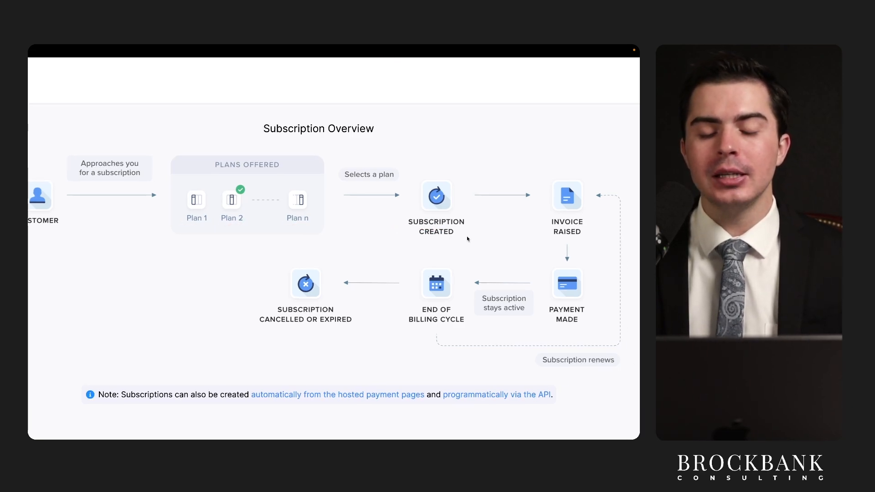
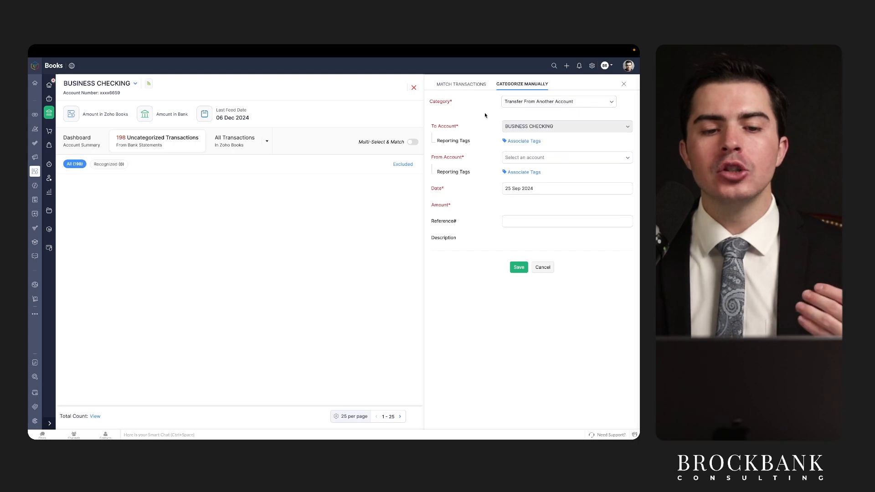
Step: Return to Zoho Books and examine the Reporting Tags fields in the Business Checking account's manual categorization form
drag(425, 147, 463, 147)
drag(423, 177, 455, 177)
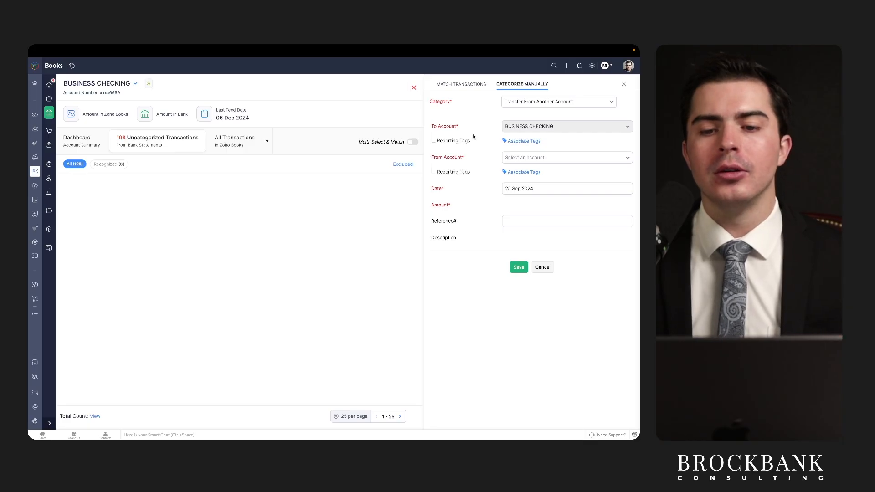
Step: Switch to the ChatGPT conversation and examine the Stripe transfer deposit prompt, its list of allowed categories and the chosen category
drag(432, 112, 555, 110)
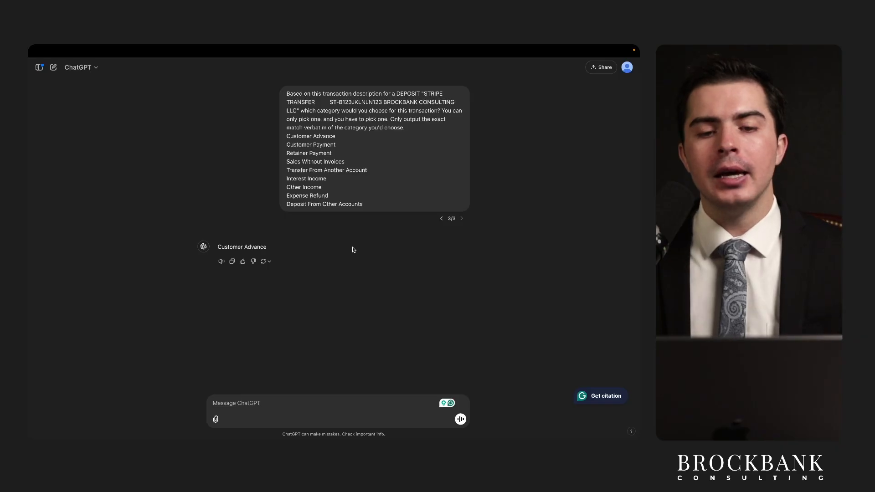
drag(286, 97, 443, 99)
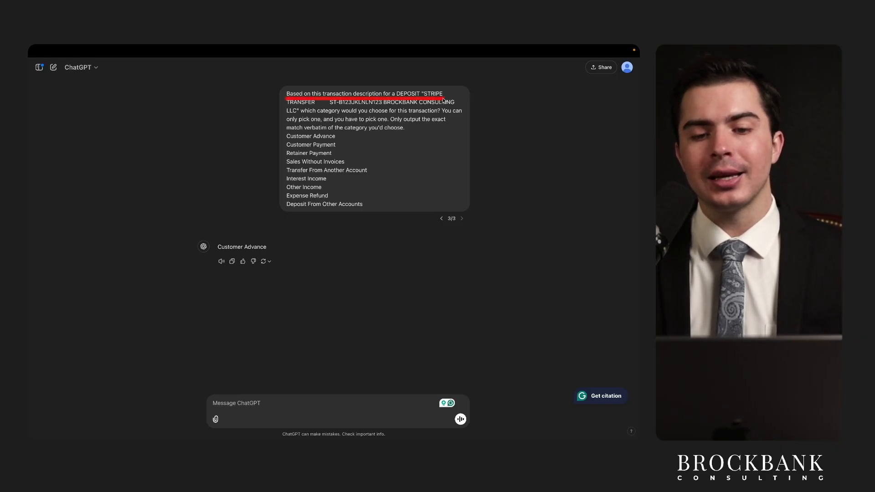
drag(287, 97, 415, 98)
drag(320, 97, 441, 97)
drag(283, 106, 426, 108)
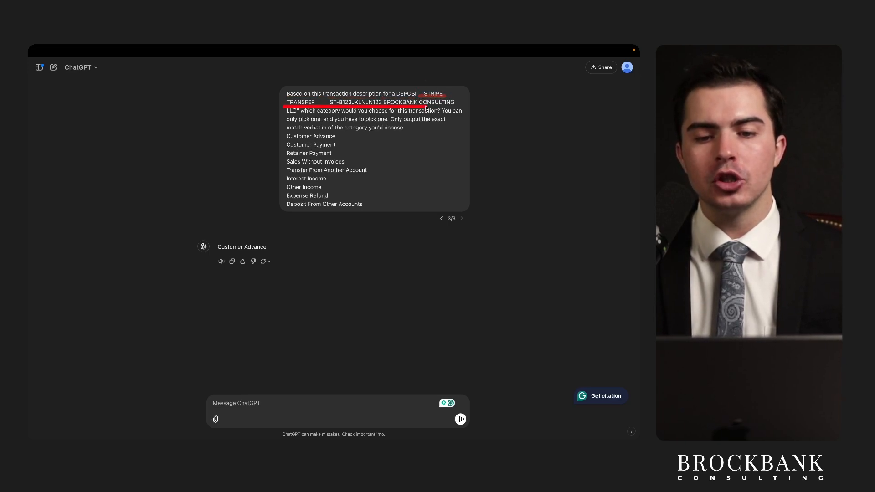
drag(286, 115, 458, 115)
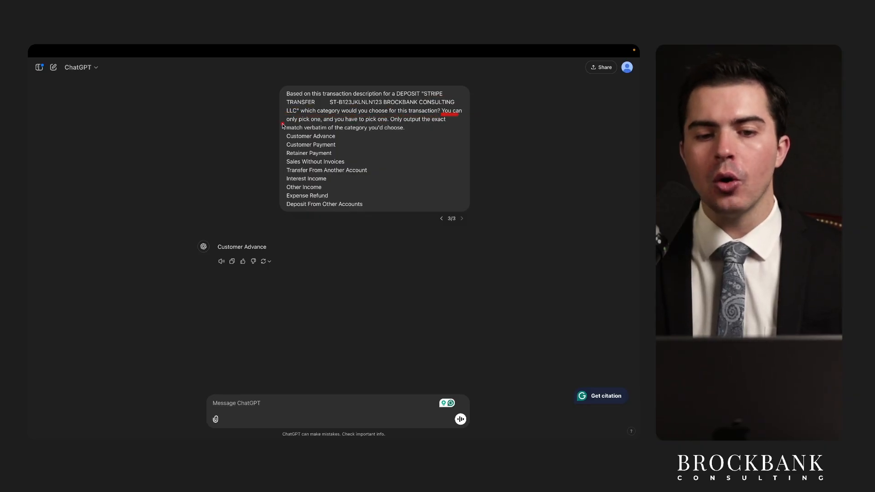
drag(295, 123, 464, 125)
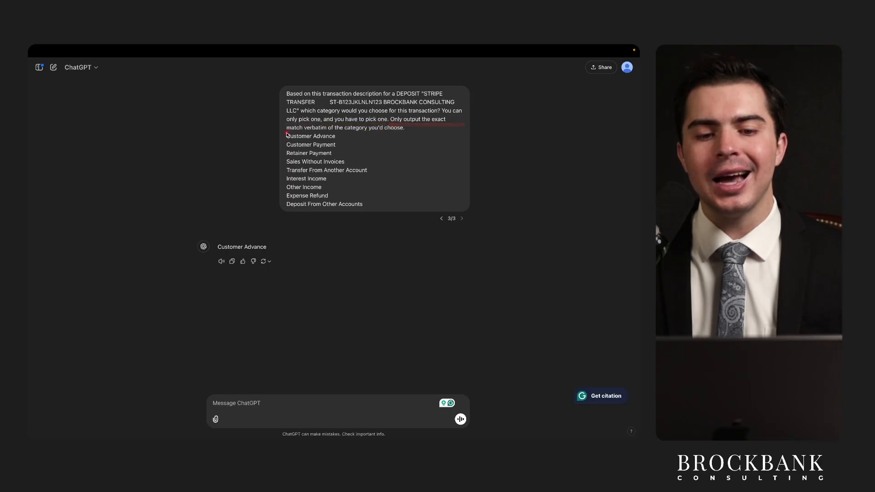
mouse_move(286, 134)
mouse_down()
mouse_move(338, 133)
mouse_move(329, 141)
mouse_move(333, 165)
mouse_move(367, 173)
mouse_up()
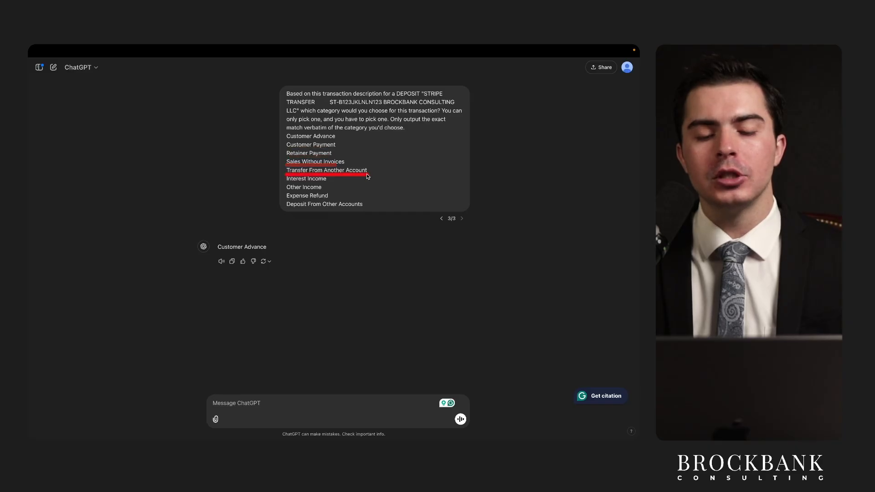
drag(288, 187, 331, 187)
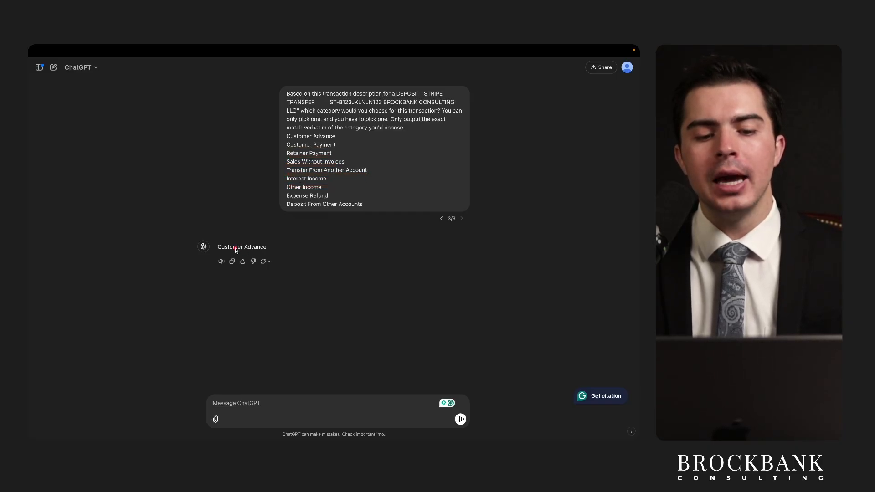
drag(219, 252, 275, 253)
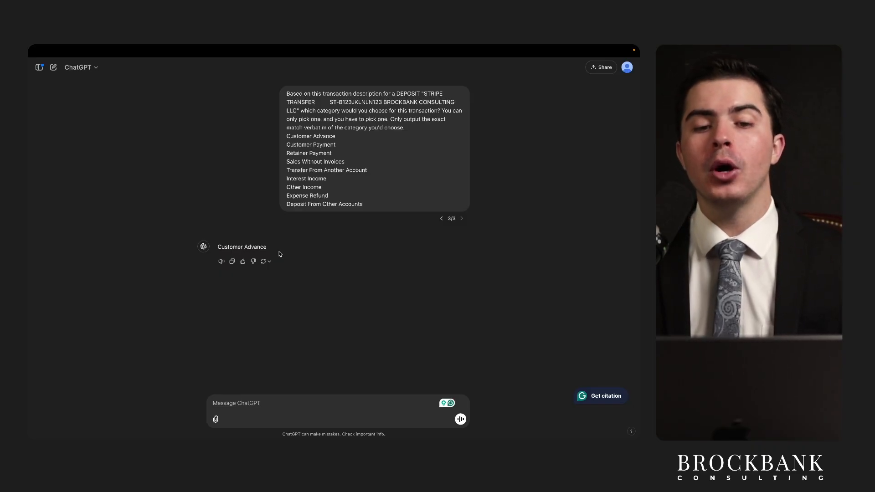
Step: Return to the Business Checking categorization form, and open the API documentation for categorizing an uncategorized bank transaction
mouse_move(74, 45)
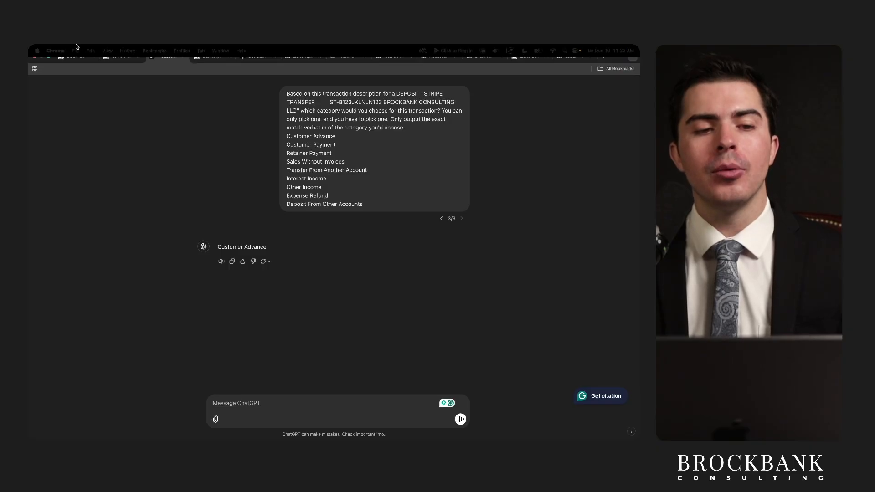
click(75, 65)
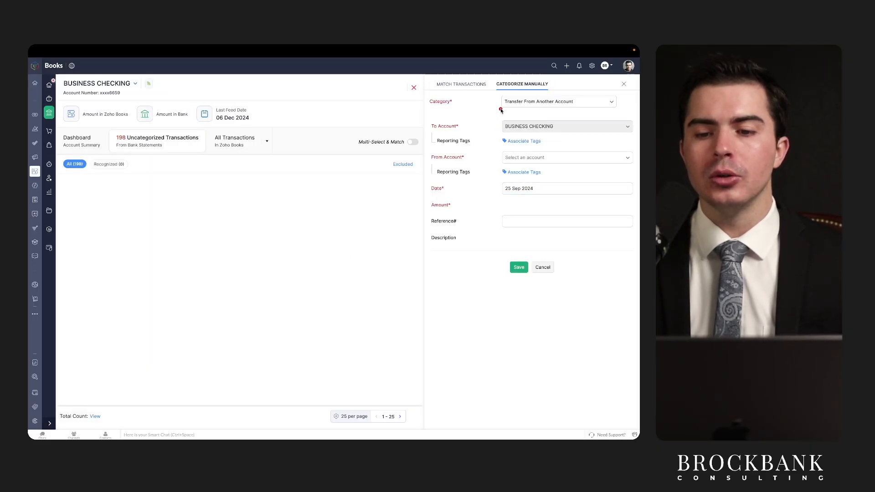
mouse_move(121, 45)
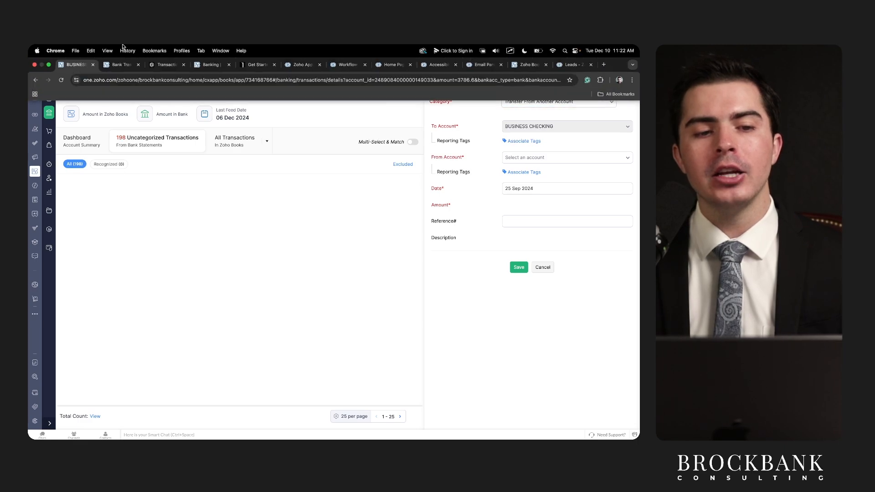
click(121, 64)
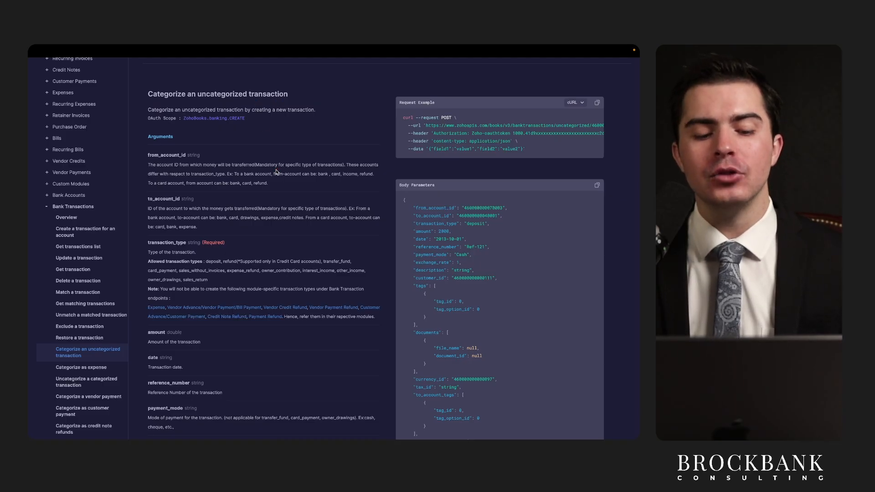
Step: Return to Zoho Books, close the manual categorization form, and view the Money Out types available for adding a transaction
key(ctrl+shift+Tab)
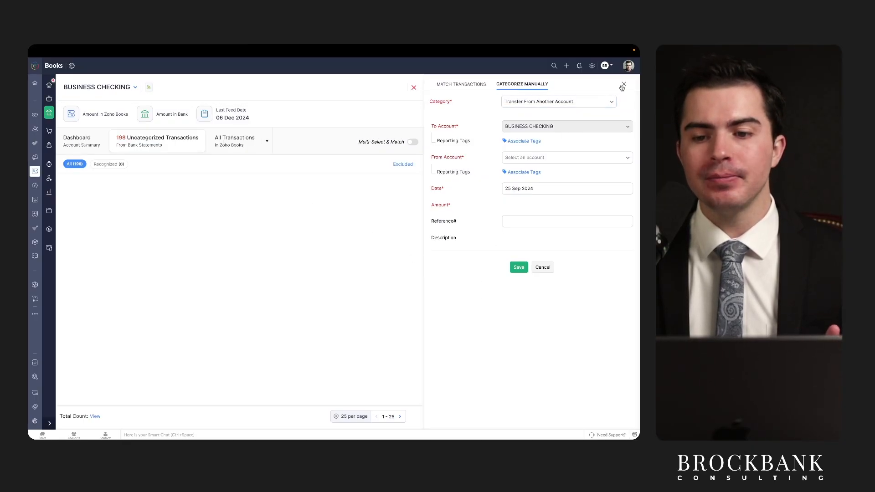
click(623, 85)
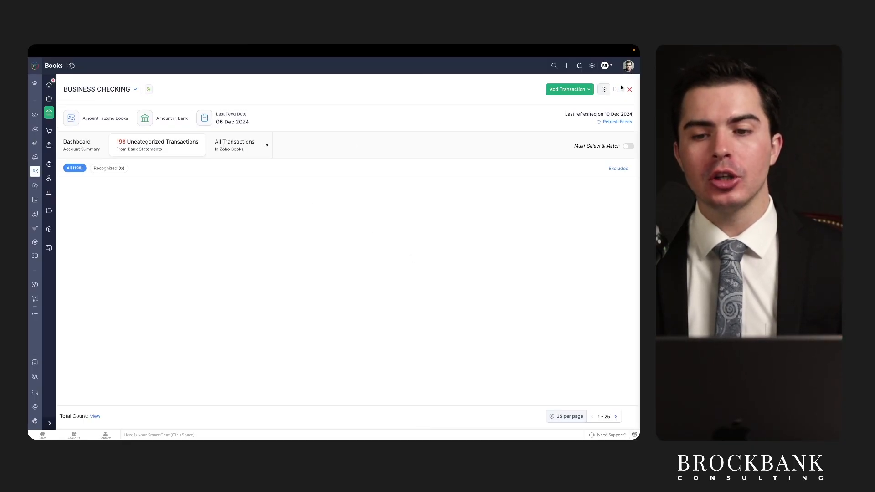
click(568, 89)
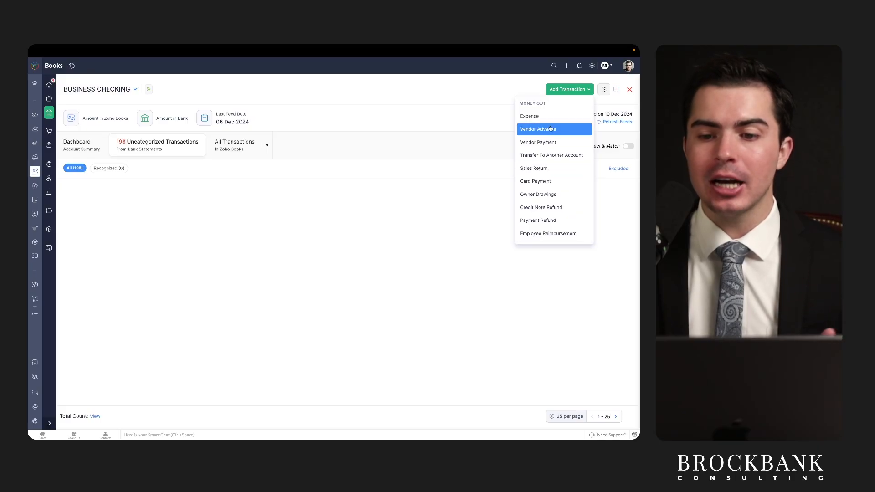
click(451, 229)
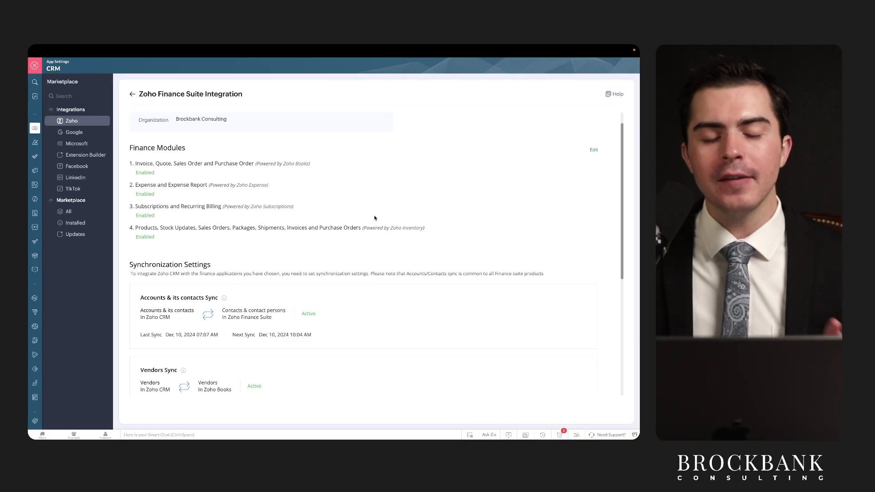
Step: Examine the CRM's Zoho Finance Suite Integration page, from the Invoice and Quote finance module to the native inventory modules setting
scroll(375, 218, down, 1)
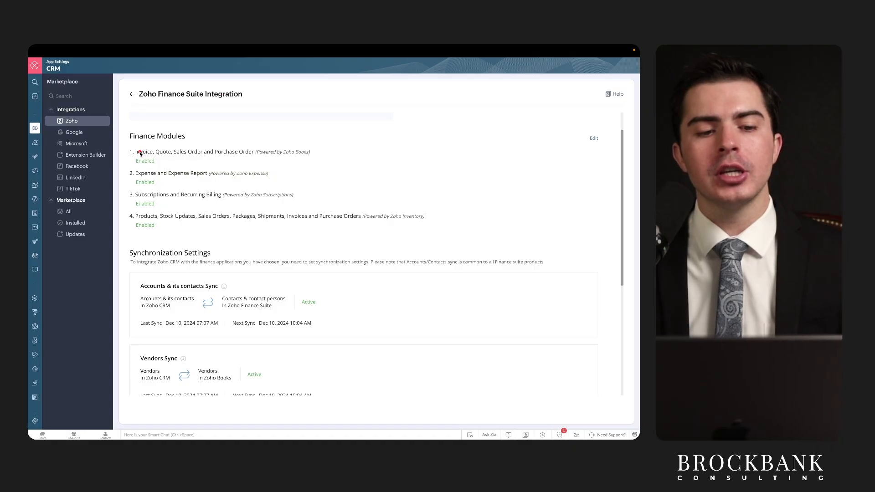
drag(135, 157, 267, 155)
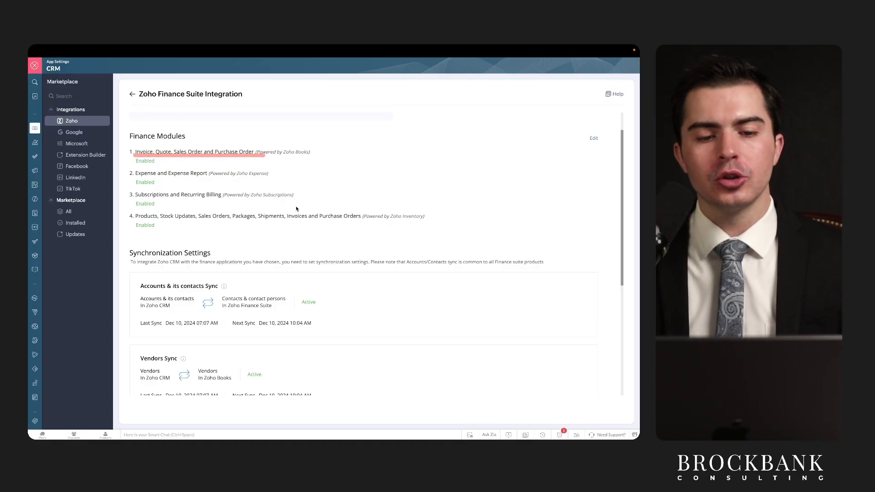
scroll(296, 209, down, 5)
scroll(296, 209, down, 1)
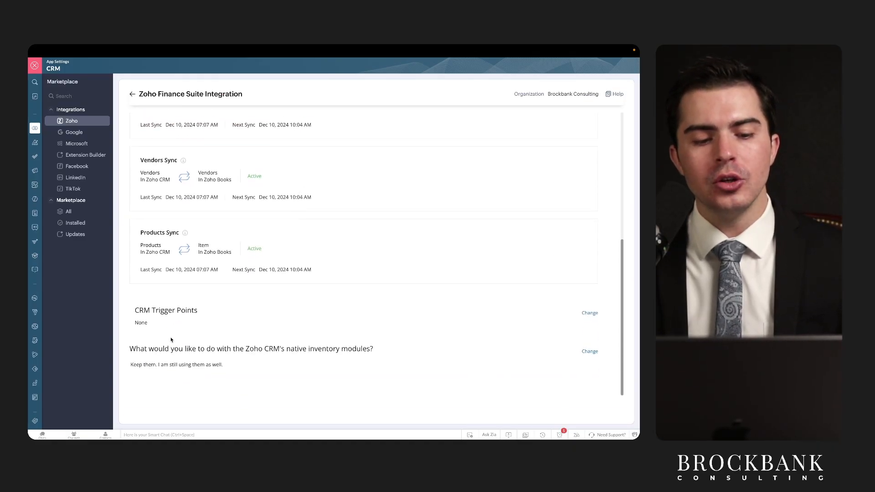
drag(130, 357, 376, 358)
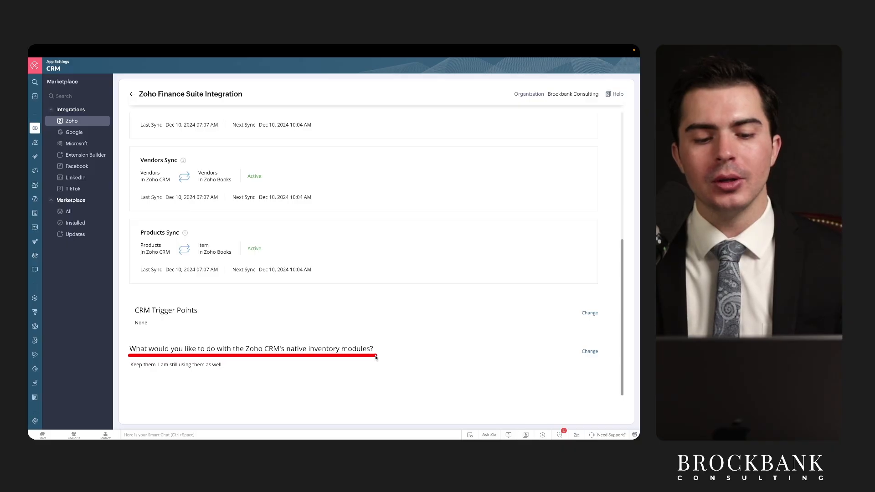
drag(236, 356, 424, 358)
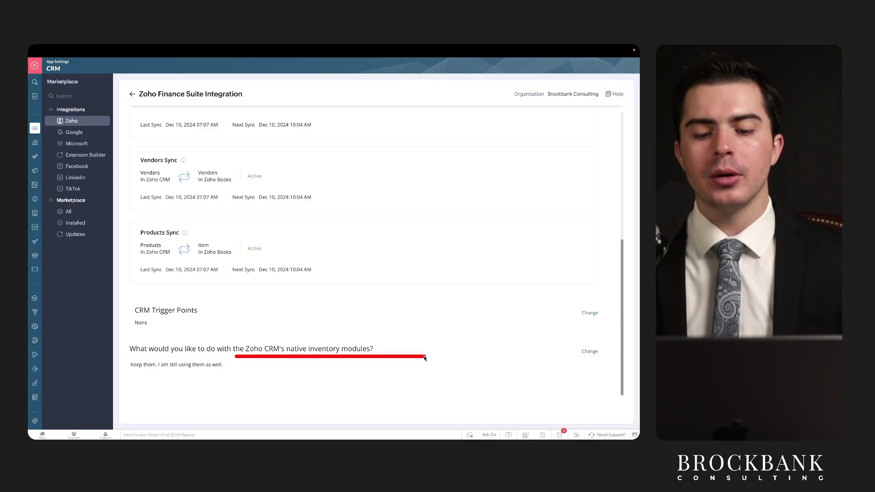
drag(130, 374, 228, 373)
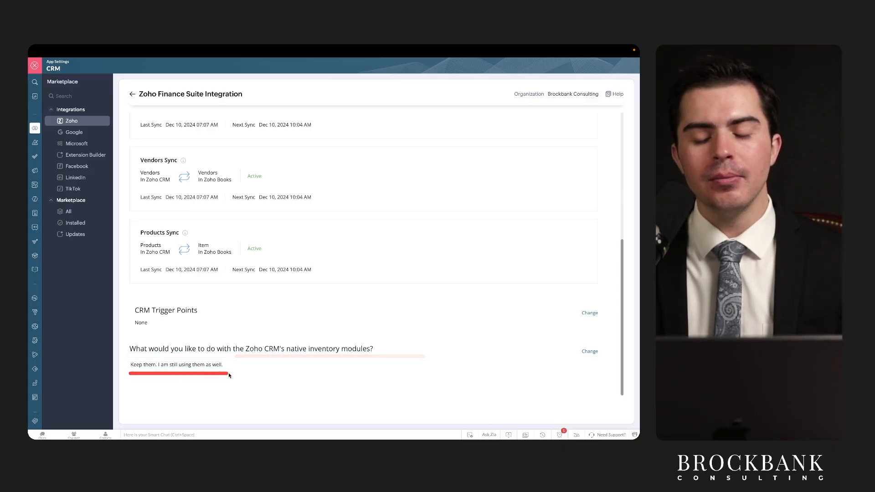
Step: Open the native inventory modules setting for changes, examine the option to hide them, and cancel
click(589, 351)
drag(148, 395, 283, 387)
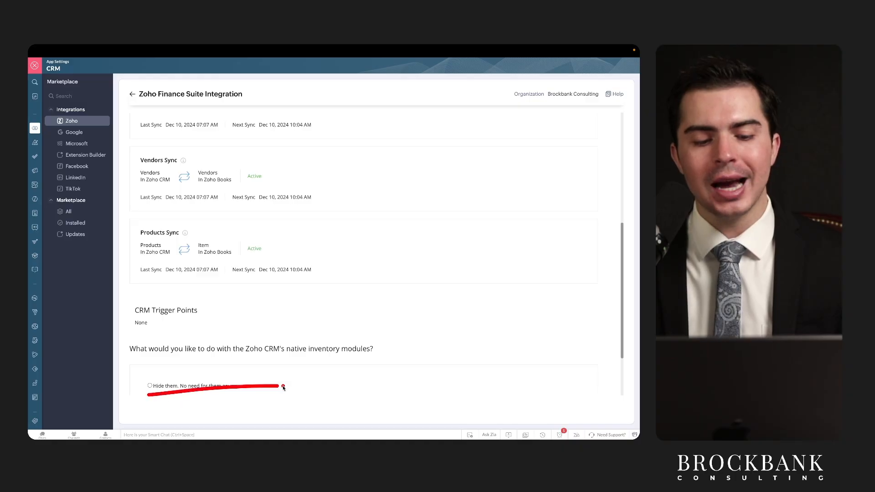
scroll(510, 319, down, 2)
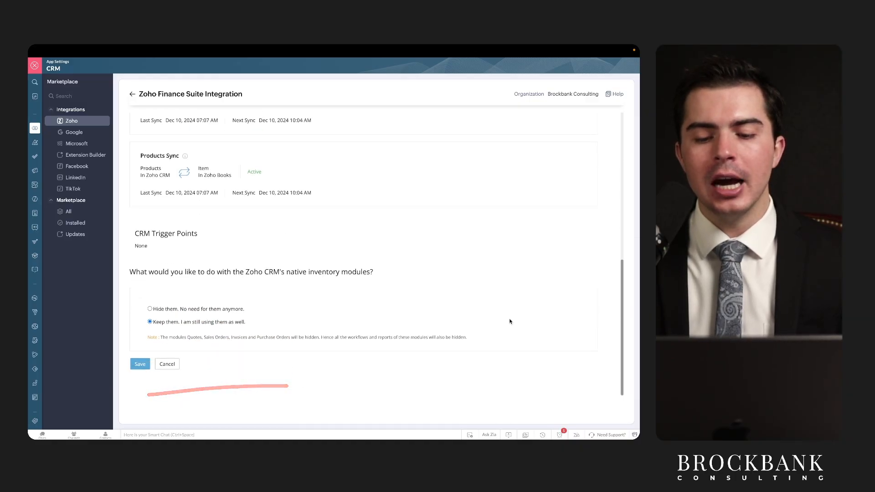
click(172, 363)
Step: Examine the accounts, vendors and products synchronization settings and the selected option for the native inventory modules
scroll(242, 318, up, 5)
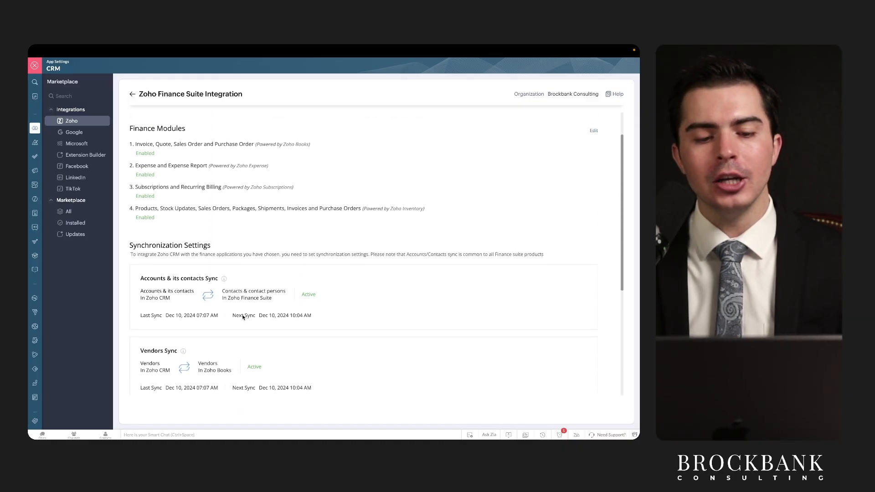
scroll(270, 314, down, 3)
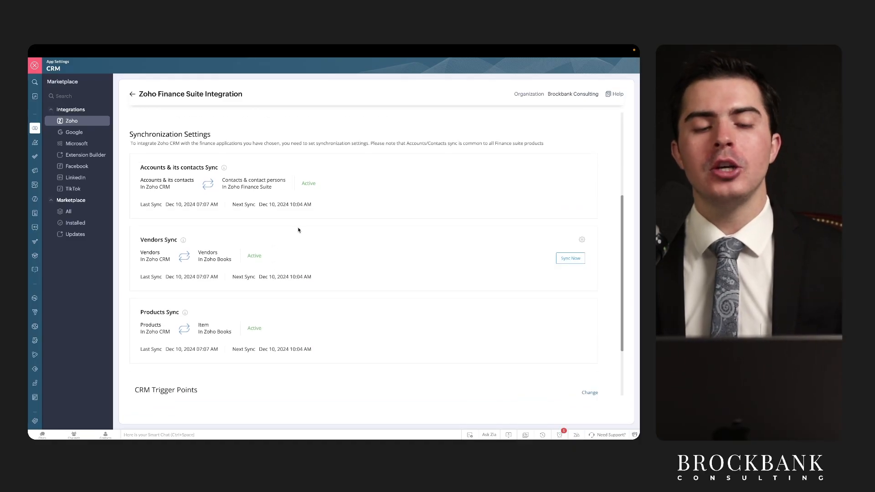
scroll(220, 330, down, 2)
drag(128, 374, 236, 373)
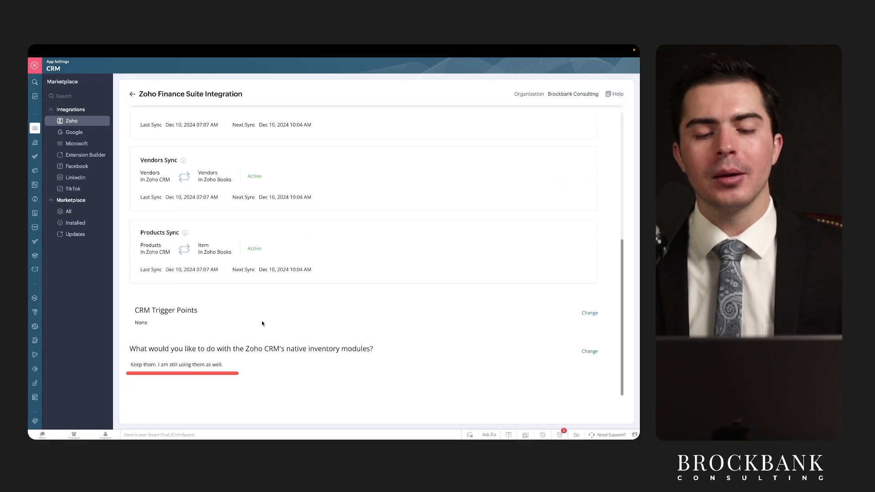
scroll(268, 300, up, 2)
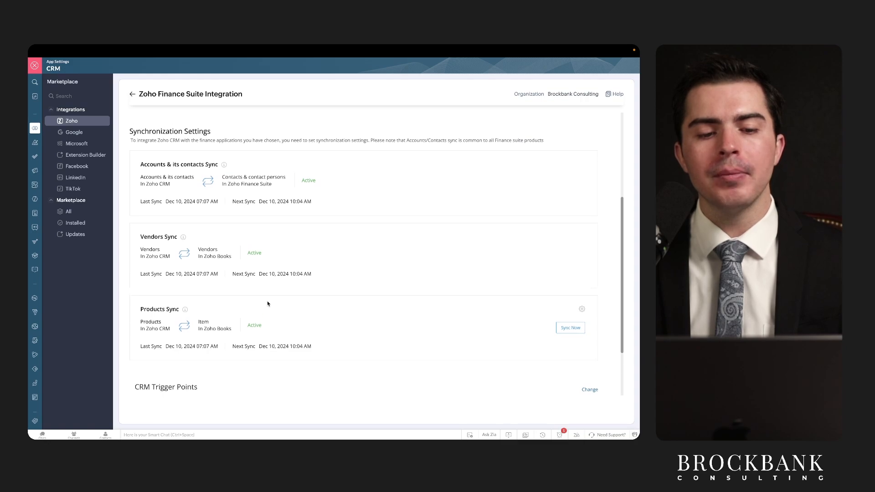
Step: Examine the four Finance Modules and the Zoho applications that power them, including Books, Expense, Subscriptions and Inventory
scroll(256, 253, up, 4)
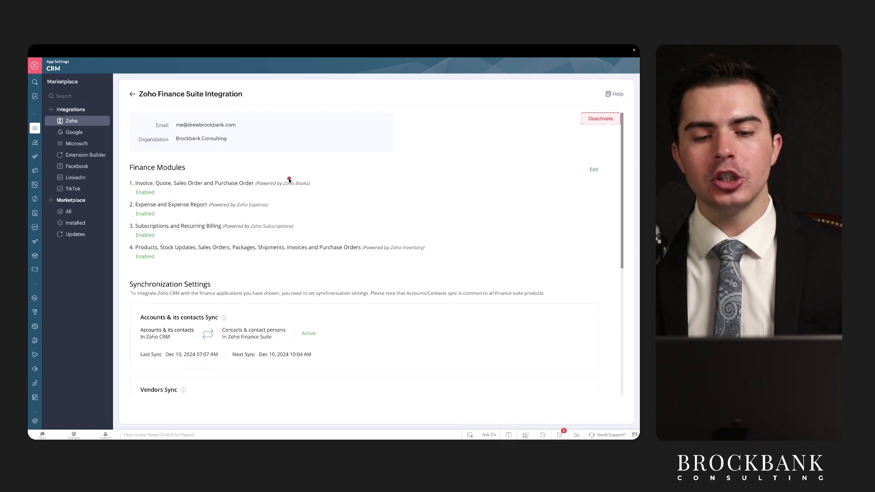
drag(283, 188, 319, 188)
mouse_move(241, 209)
mouse_down()
mouse_move(269, 209)
mouse_move(290, 231)
mouse_up()
drag(390, 250, 433, 251)
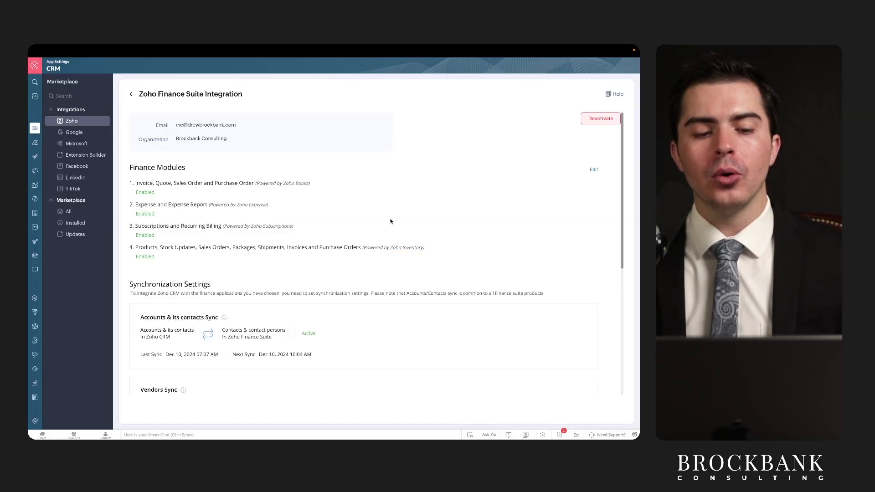
drag(123, 249, 379, 249)
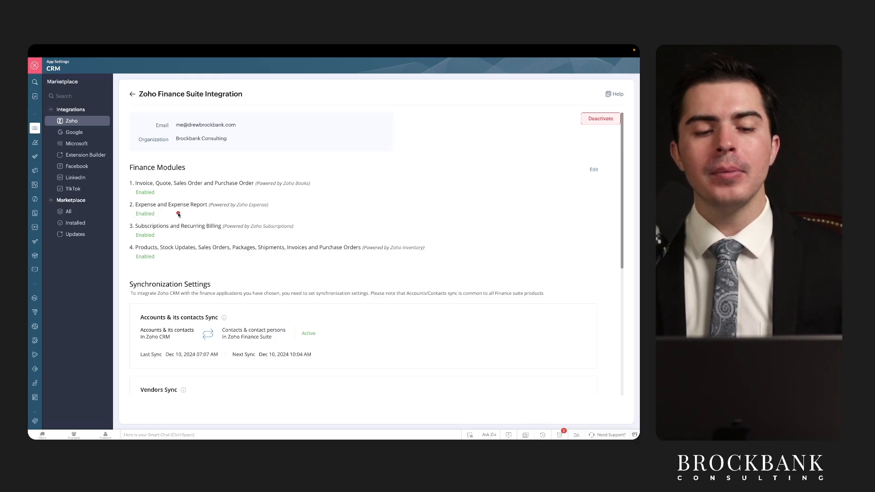
drag(131, 187, 265, 186)
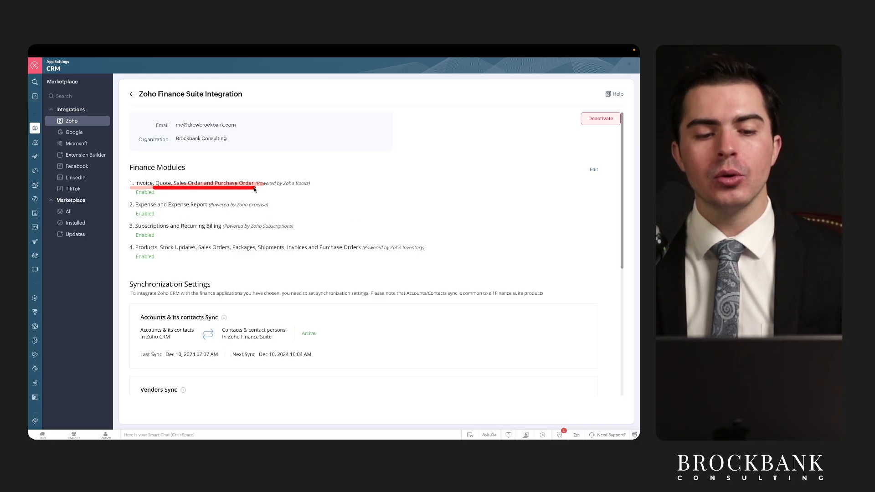
mouse_move(135, 210)
mouse_down()
mouse_move(172, 210)
mouse_move(169, 230)
mouse_move(198, 253)
mouse_move(345, 254)
mouse_up()
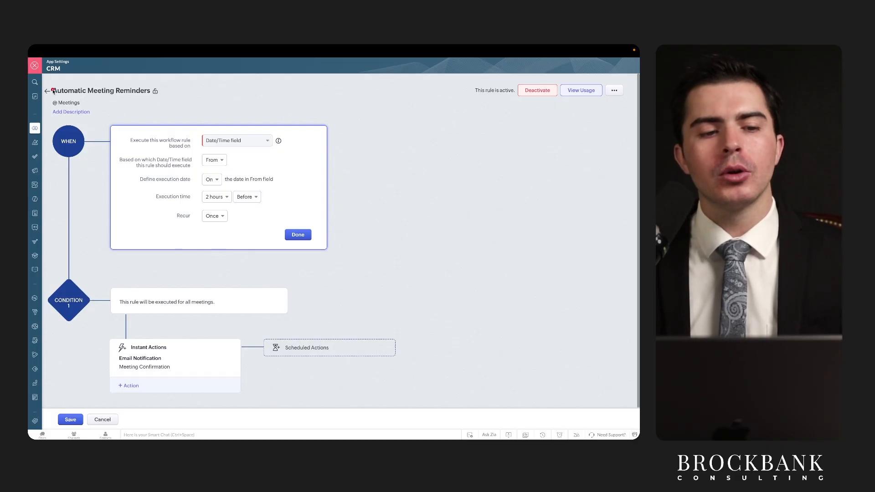
Step: Examine the trigger of the Automatic Meeting Reminders workflow: its date/time field basis, From field, execution date and execution time
drag(63, 95, 167, 94)
scroll(191, 131, up, 5)
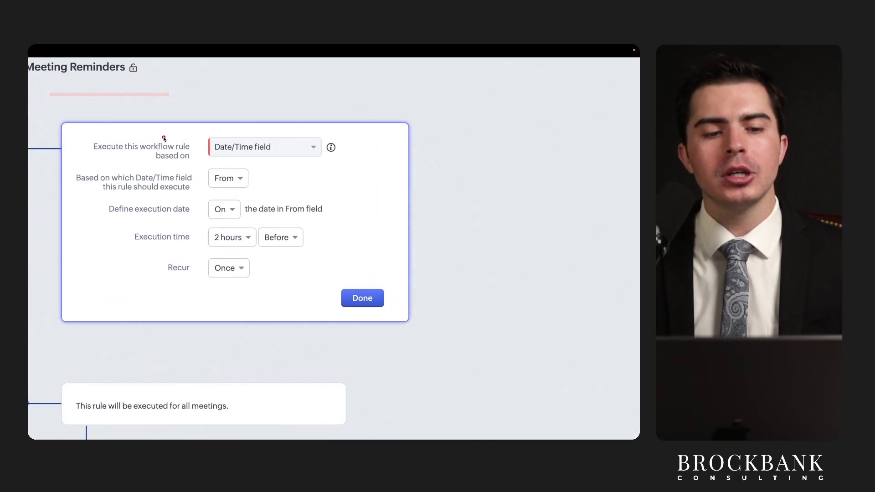
drag(103, 155, 174, 154)
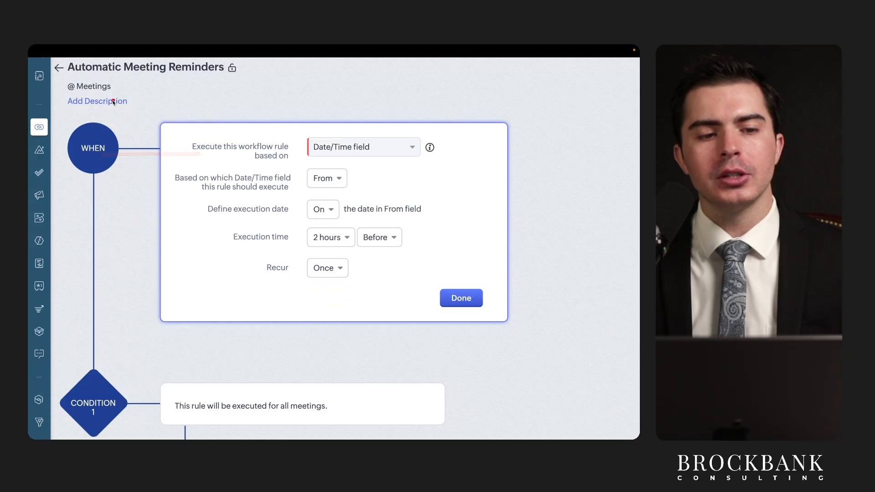
drag(62, 95, 126, 95)
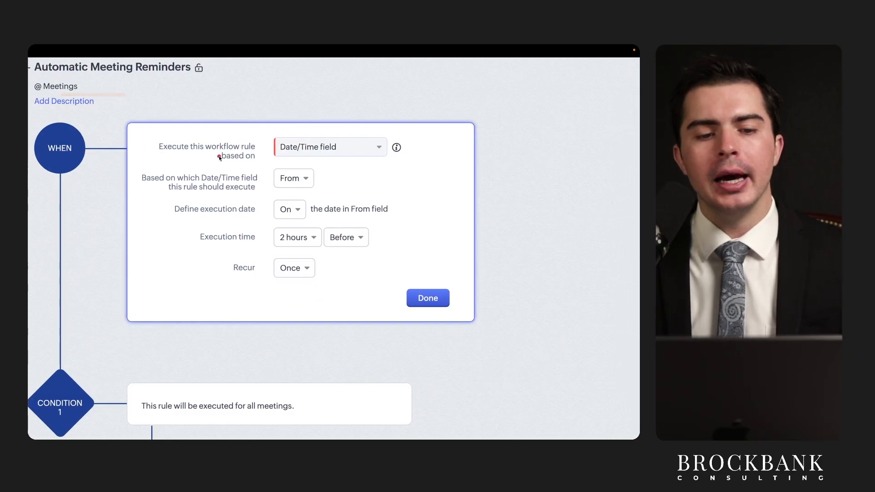
mouse_move(196, 152)
mouse_down()
mouse_move(251, 152)
mouse_move(270, 163)
mouse_move(370, 157)
mouse_up()
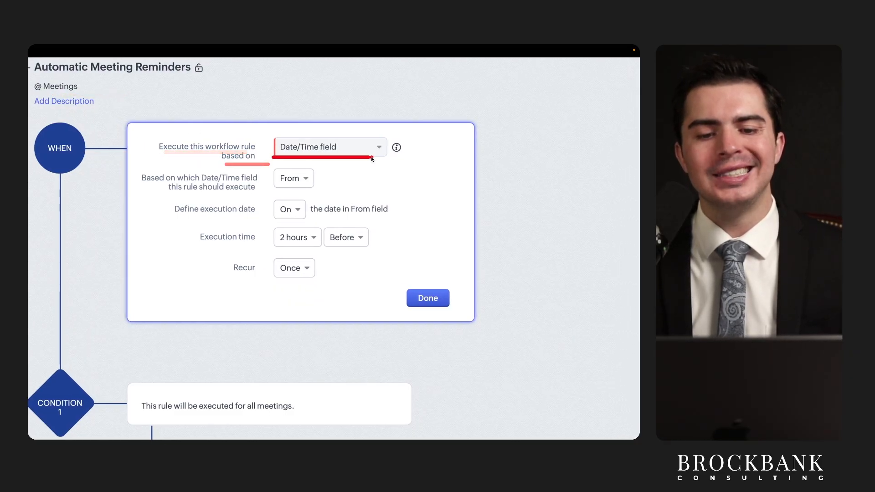
mouse_move(178, 213)
mouse_down()
mouse_move(262, 214)
mouse_move(310, 203)
mouse_up()
scroll(262, 227, down, 1)
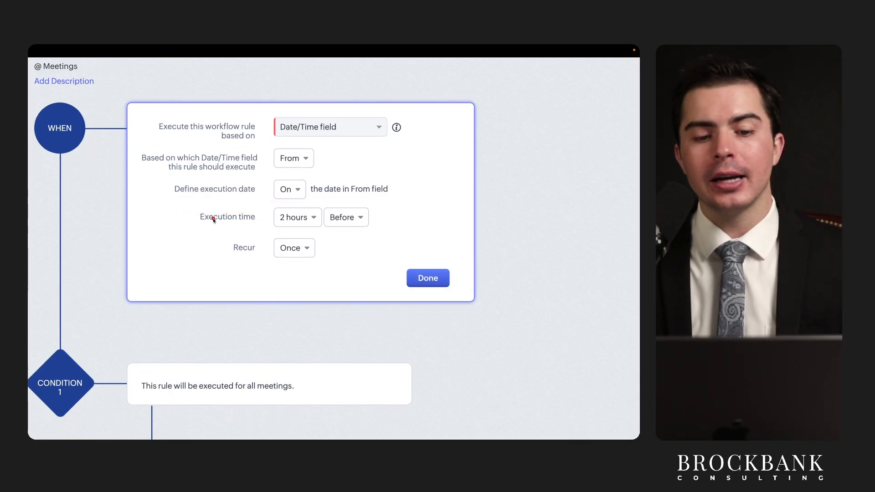
drag(197, 222, 328, 223)
Step: Examine the execution time options for the meeting reminder workflow, from immediate through the minute and hour intervals to custom and specific time
click(296, 217)
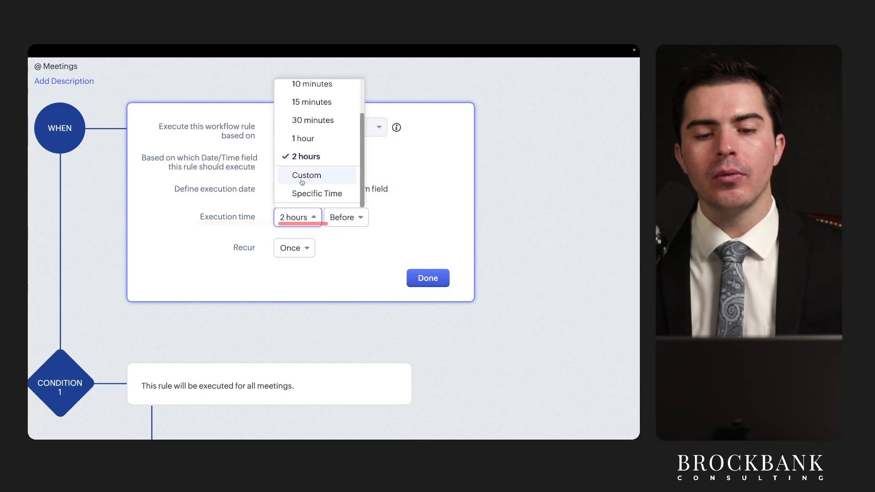
scroll(301, 138, up, 1)
scroll(294, 109, up, 2)
scroll(294, 110, down, 2)
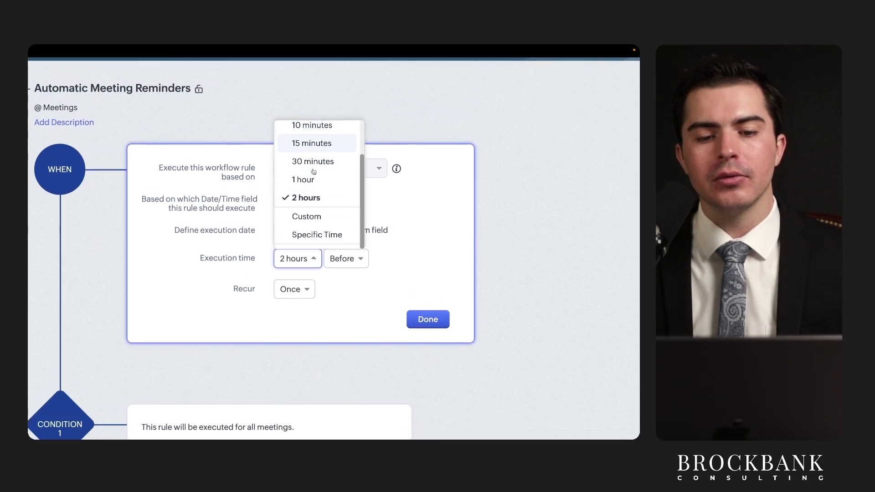
scroll(409, 127, up, 1)
click(409, 127)
click(226, 196)
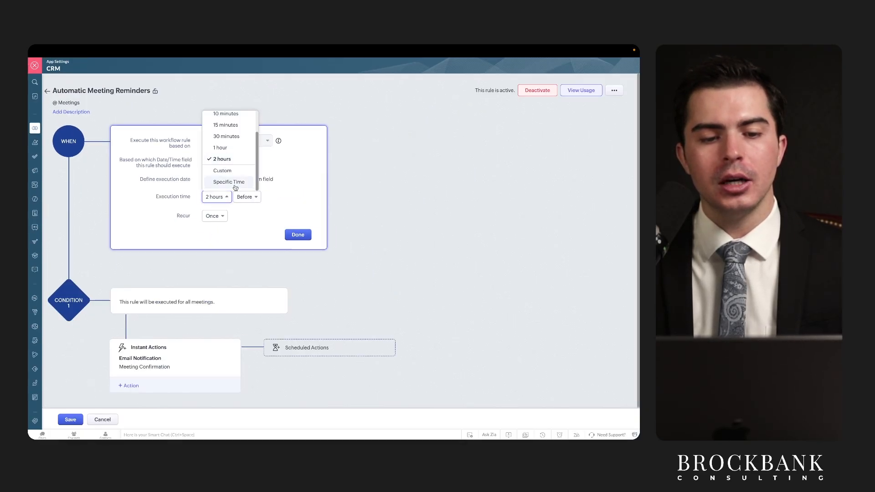
scroll(225, 151, up, 3)
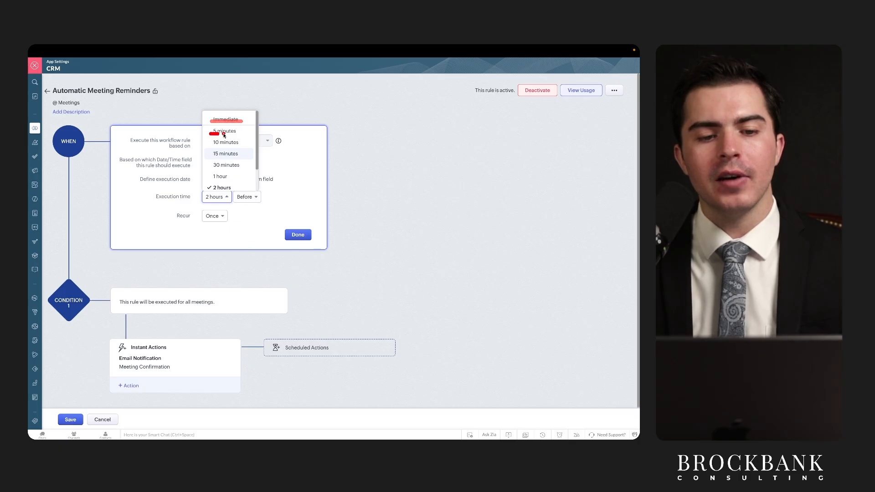
drag(208, 121, 251, 120)
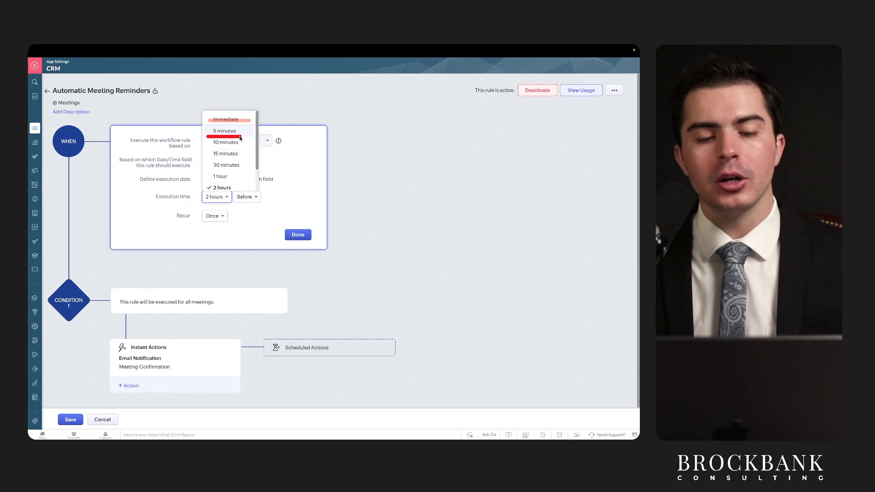
drag(212, 145, 238, 145)
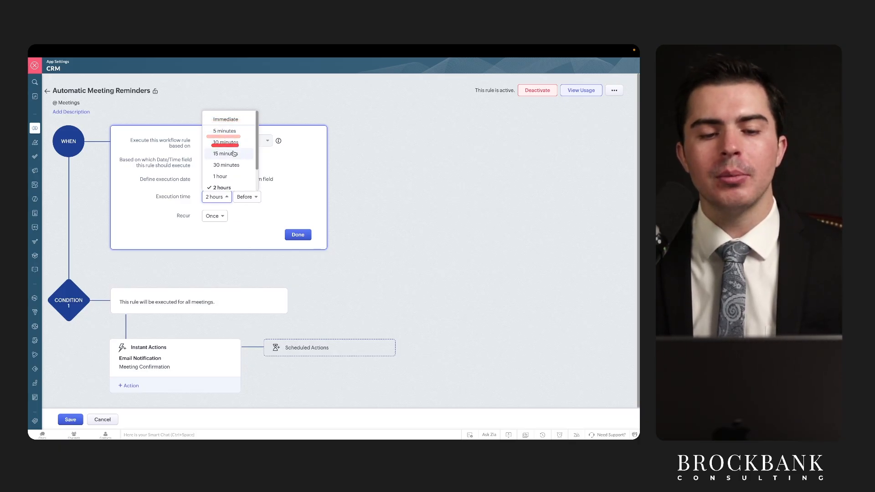
click(304, 157)
Step: Examine the recipients of the workflow's Meeting Confirmation email notification and close it without changes
scroll(250, 181, down, 1)
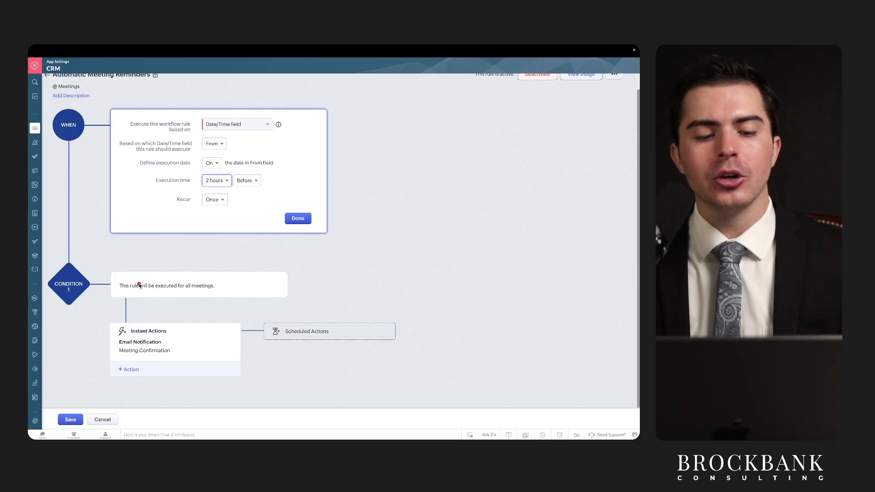
click(150, 351)
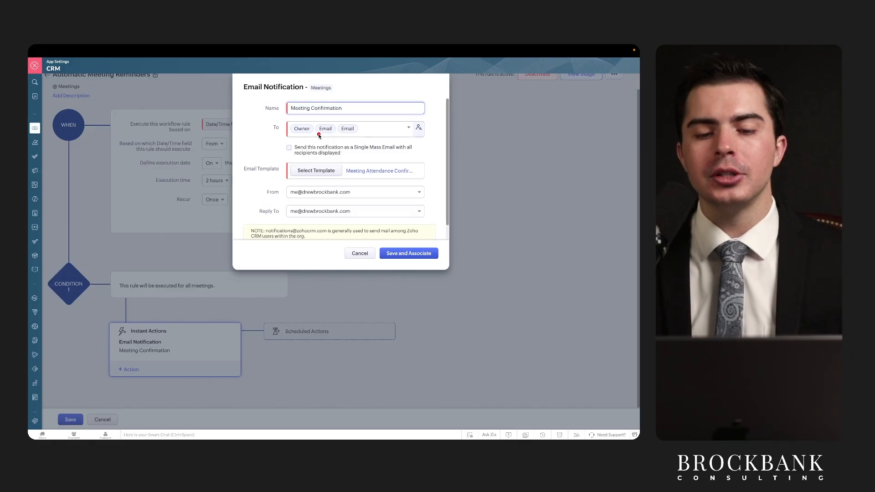
click(360, 253)
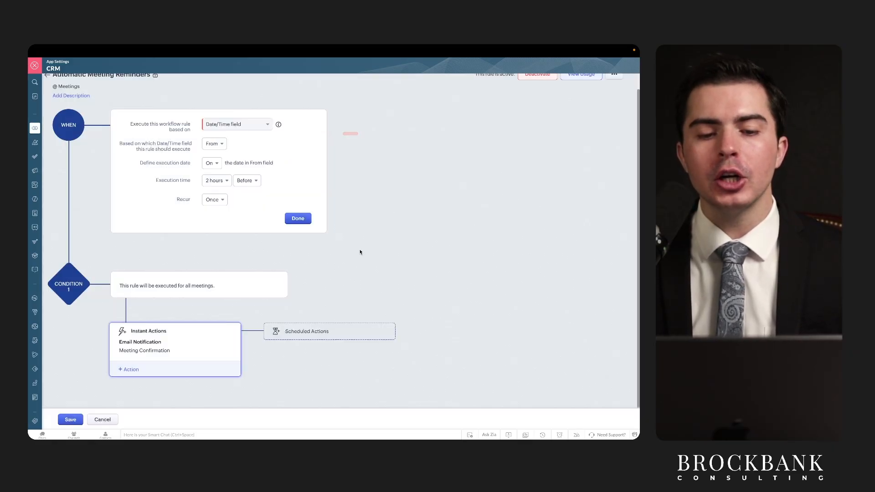
scroll(364, 248, up, 1)
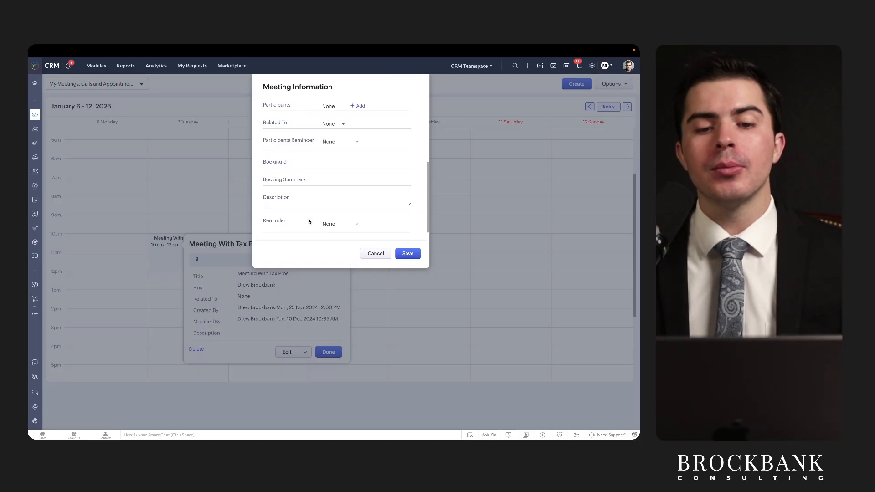
Step: Add two reminders to the Meeting With Tax Pros meeting, one 5 minutes before and one at time of meeting
scroll(310, 214, up, 3)
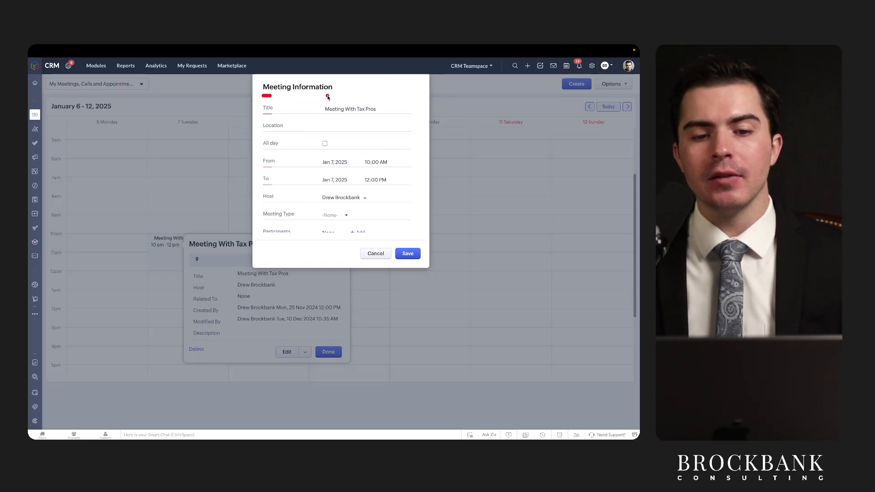
scroll(312, 155, down, 3)
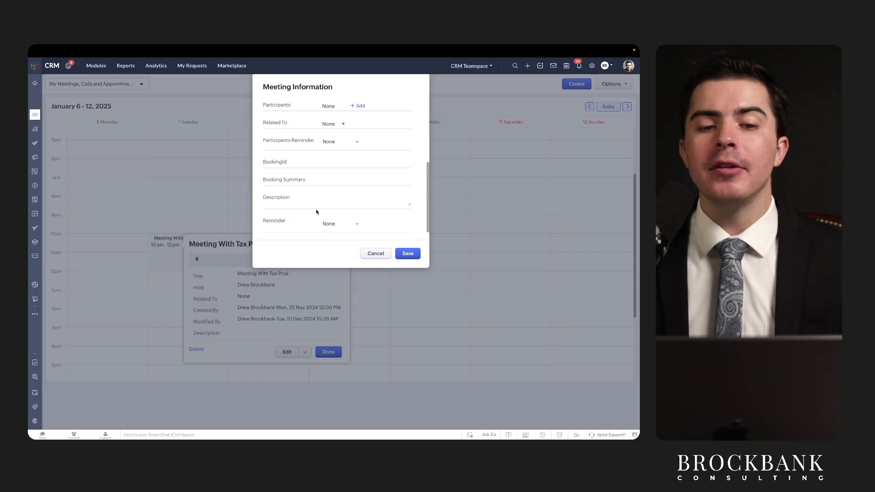
click(305, 225)
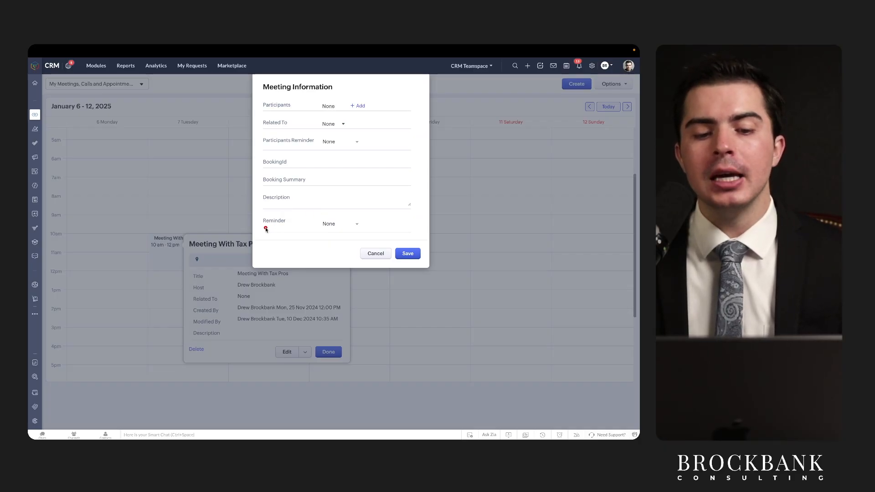
click(340, 224)
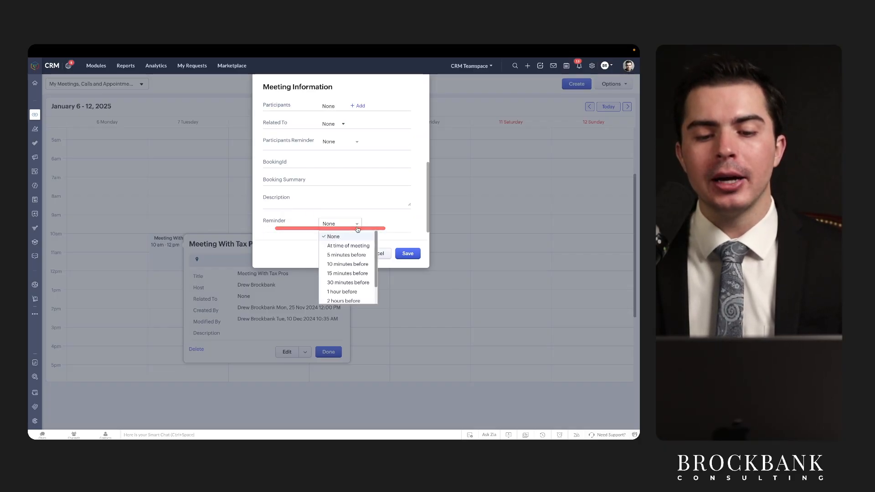
click(352, 255)
click(339, 226)
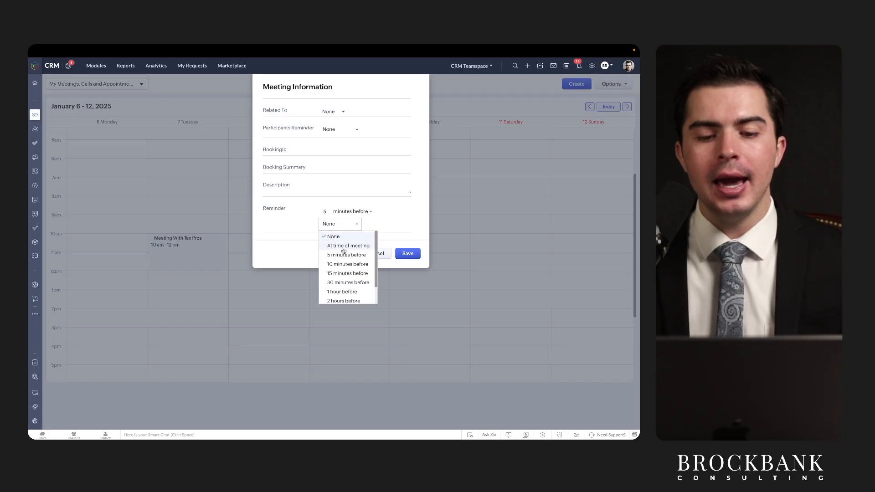
click(343, 247)
click(345, 225)
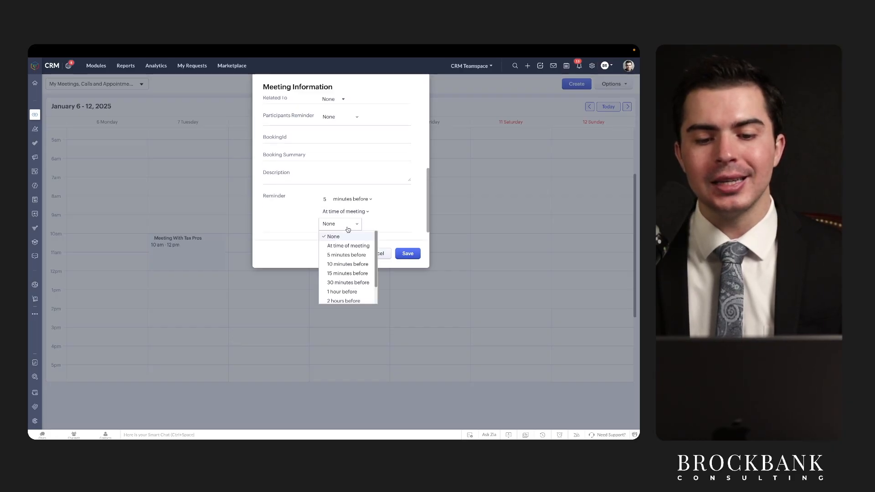
click(388, 214)
scroll(298, 214, up, 5)
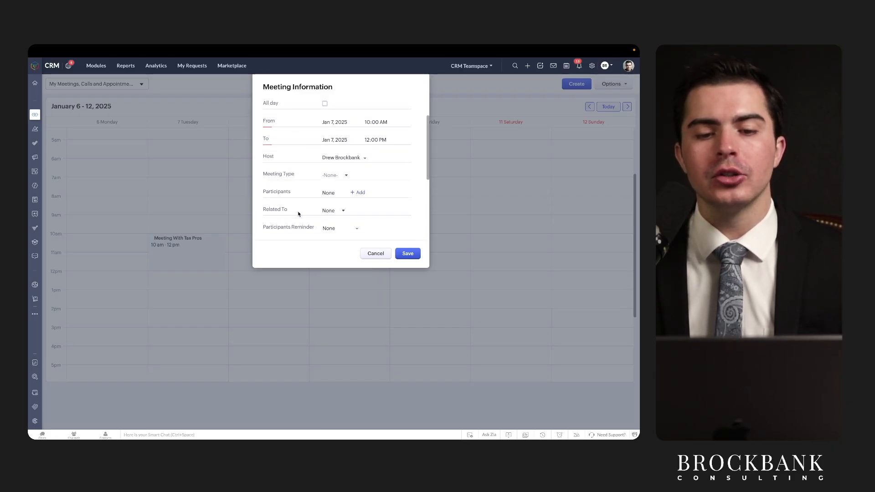
scroll(298, 214, down, 2)
scroll(299, 215, down, 3)
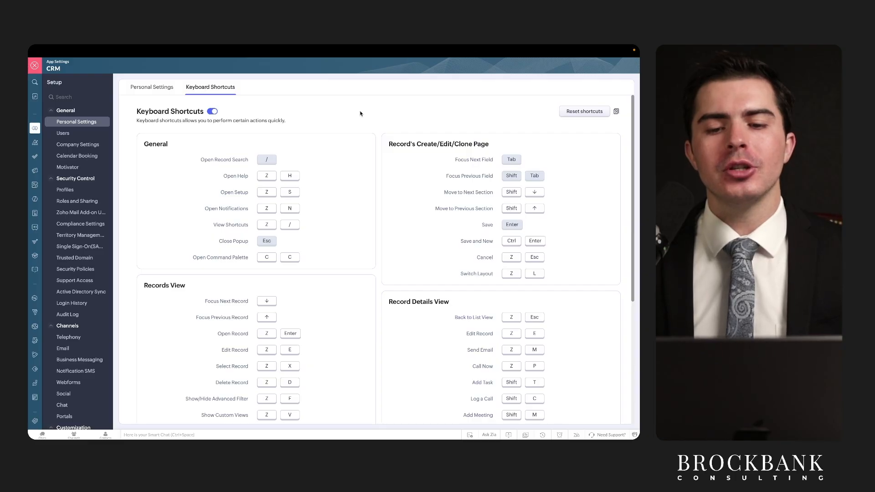
Step: Examine the CRM keyboard shortcuts for switching tabs, including those for Deals, Leads and Accounts
scroll(371, 187, down, 1)
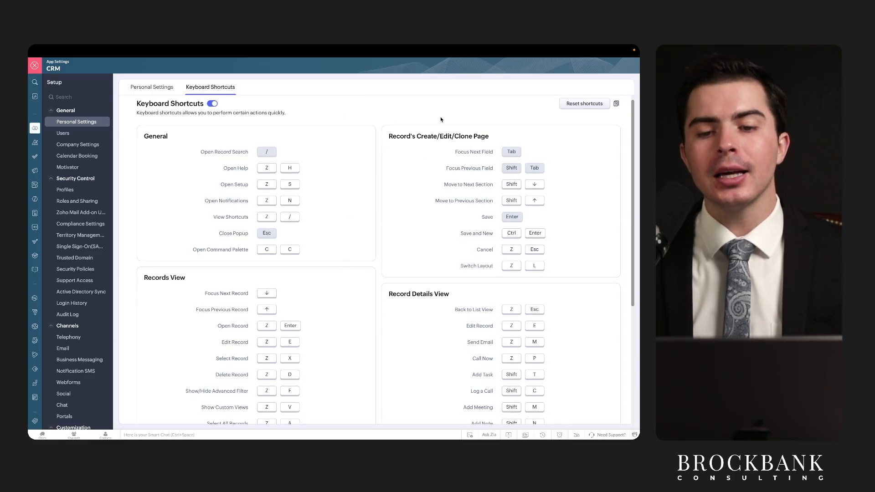
scroll(378, 235, down, 5)
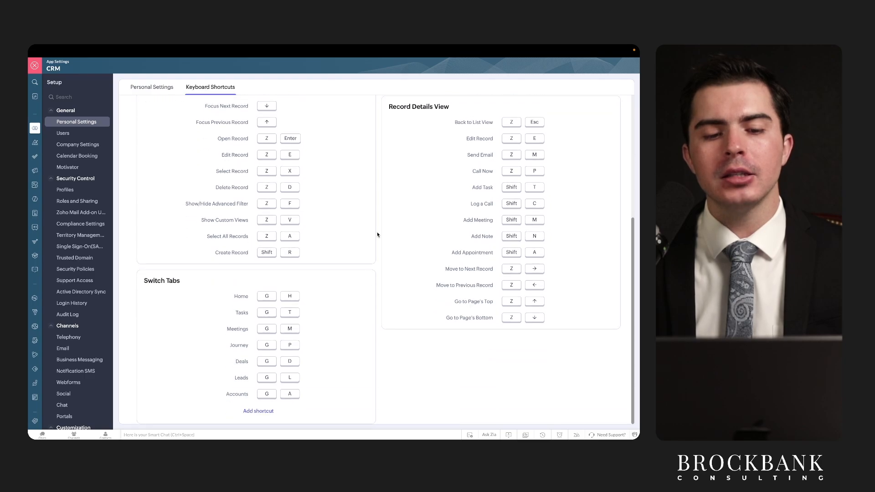
scroll(378, 234, up, 3)
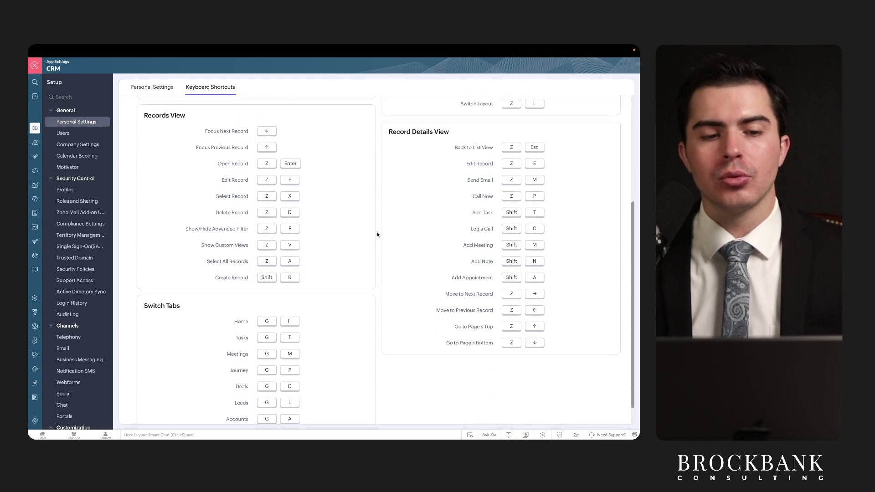
scroll(378, 235, down, 3)
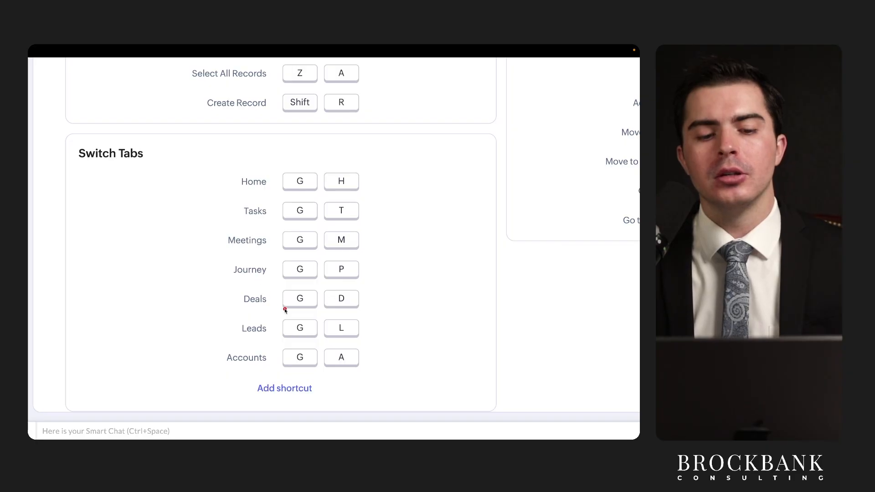
drag(285, 309, 355, 307)
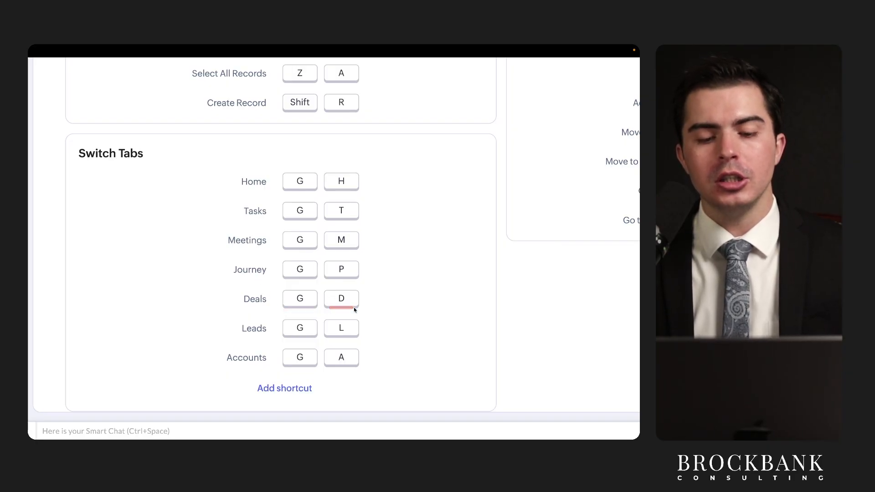
drag(287, 339, 350, 339)
drag(283, 370, 354, 371)
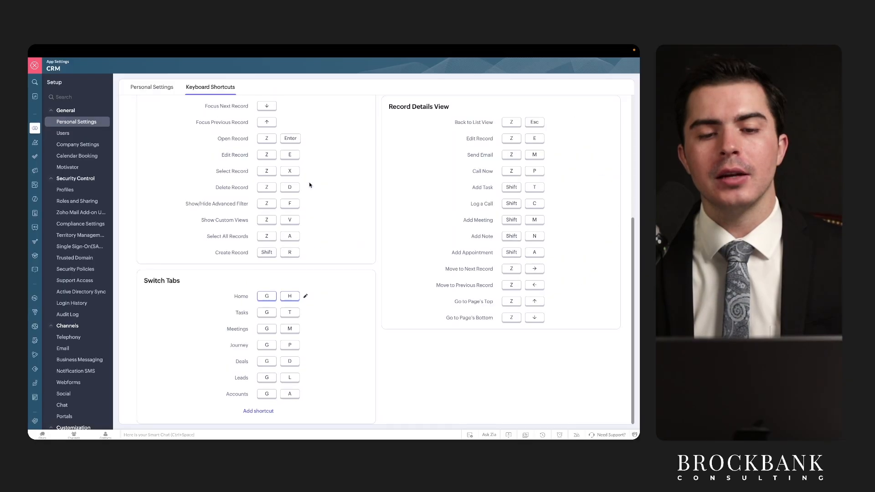
Step: Examine the Open Record Search shortcut and the other general, records view and record details shortcuts
scroll(309, 185, up, 5)
drag(253, 164, 295, 166)
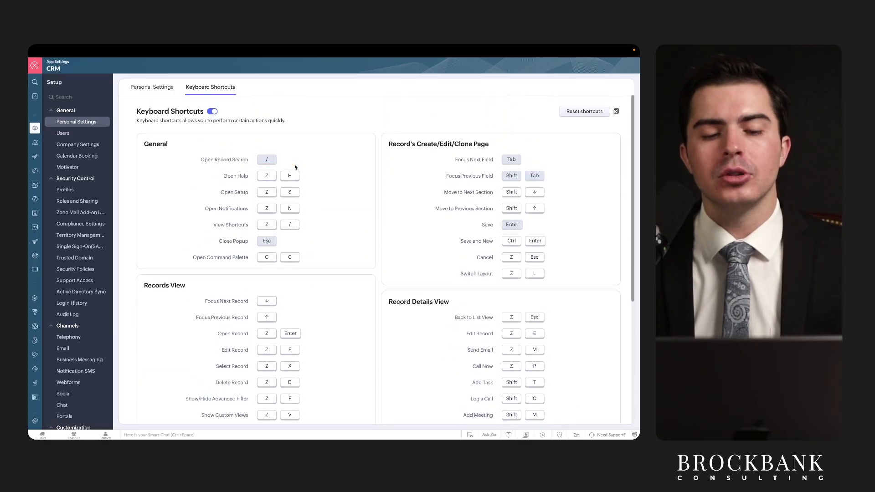
drag(234, 164, 292, 163)
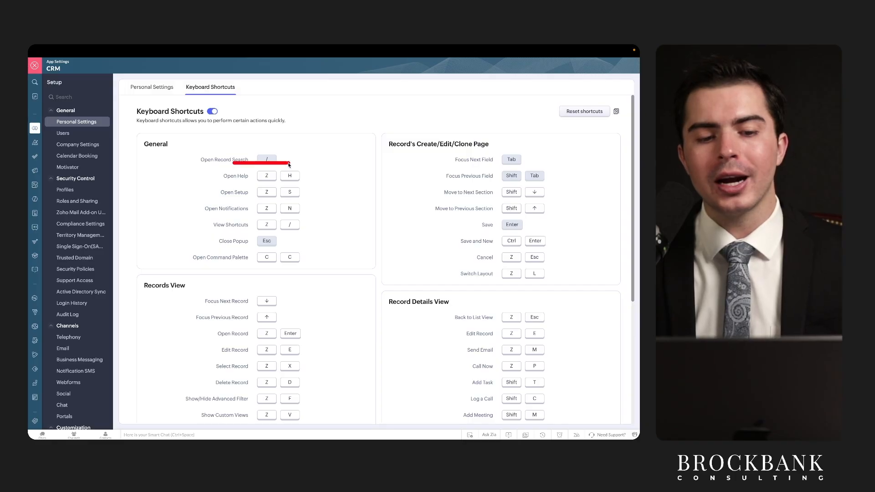
scroll(321, 217, down, 3)
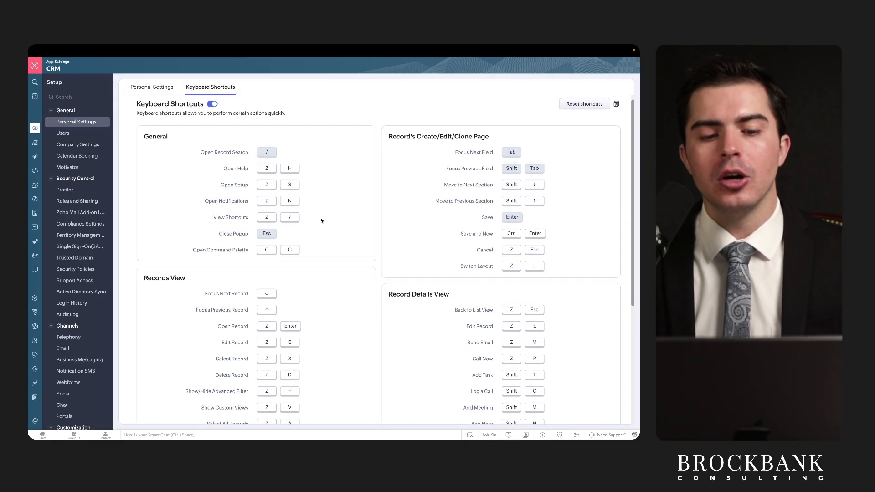
scroll(321, 217, down, 2)
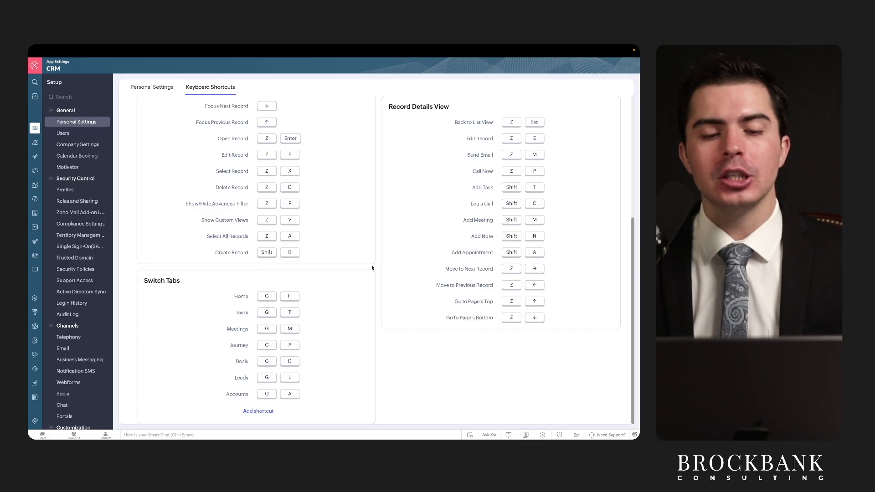
scroll(372, 268, up, 5)
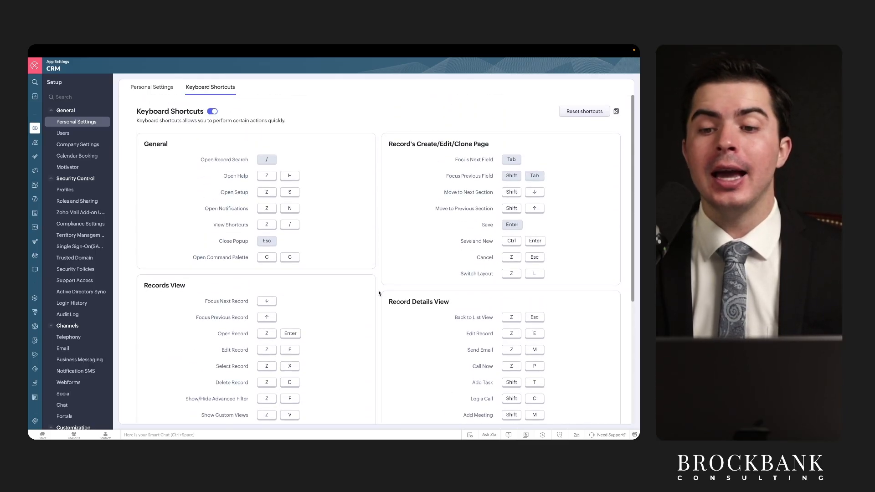
scroll(379, 293, down, 4)
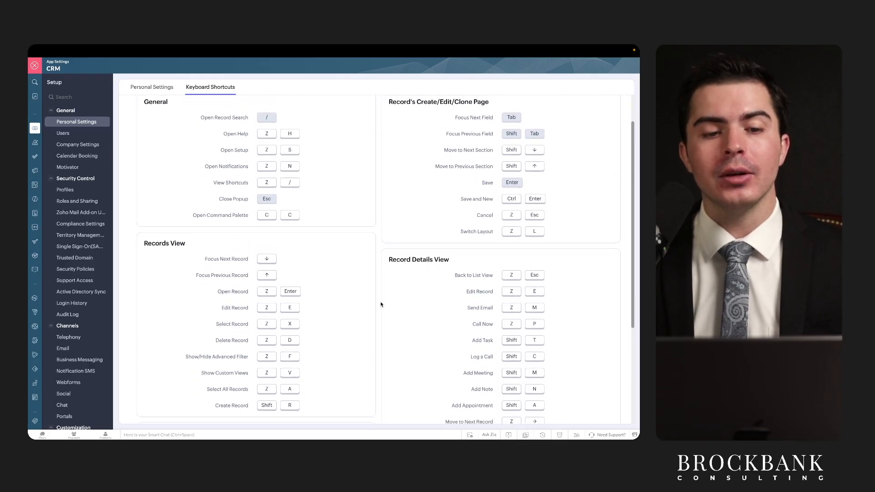
scroll(381, 304, down, 1)
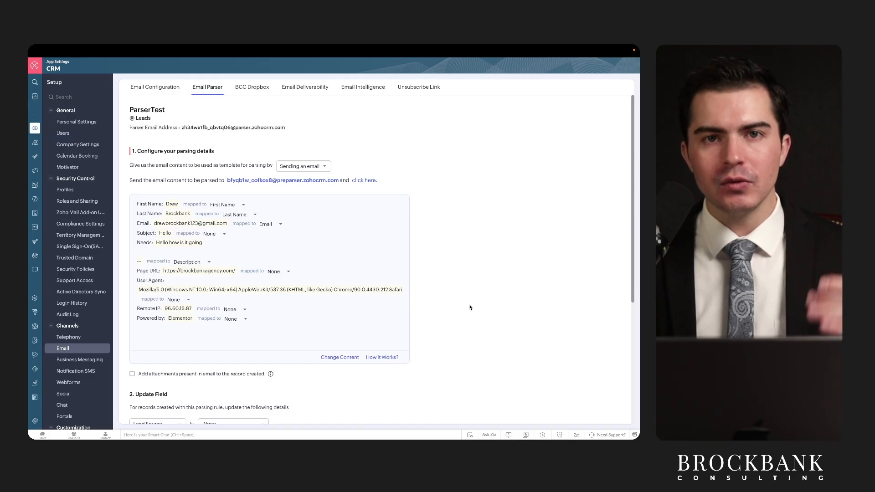
Step: Examine how the ParserTest email template maps First Name, Last Name, Email, Subject and Needs content to lead fields
scroll(461, 310, down, 1)
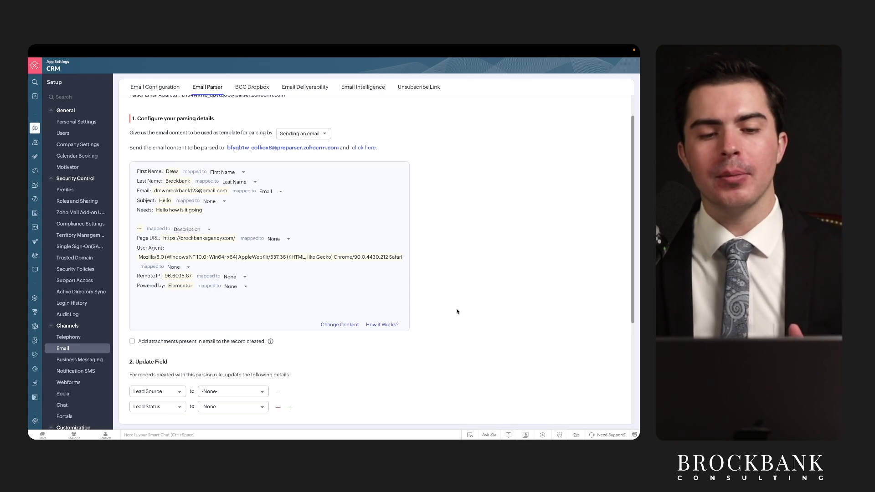
scroll(457, 312, up, 2)
scroll(457, 312, down, 2)
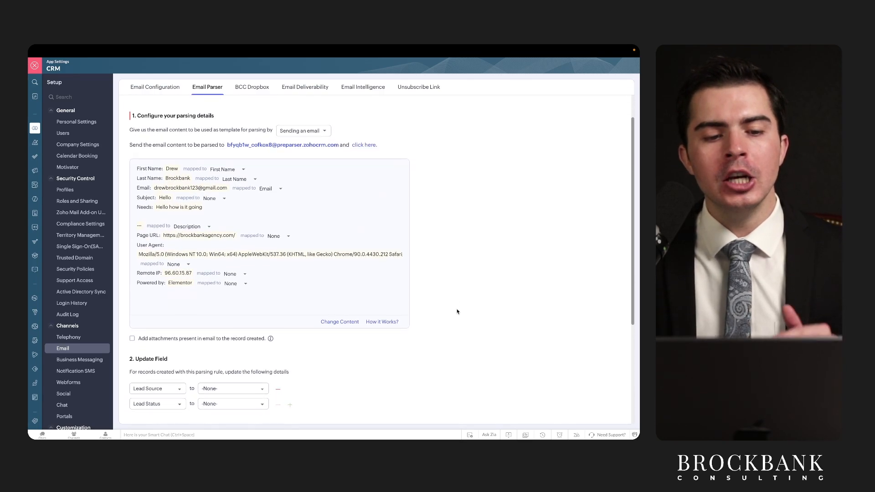
mouse_move(283, 158)
mouse_down()
mouse_move(287, 264)
mouse_move(242, 178)
mouse_up()
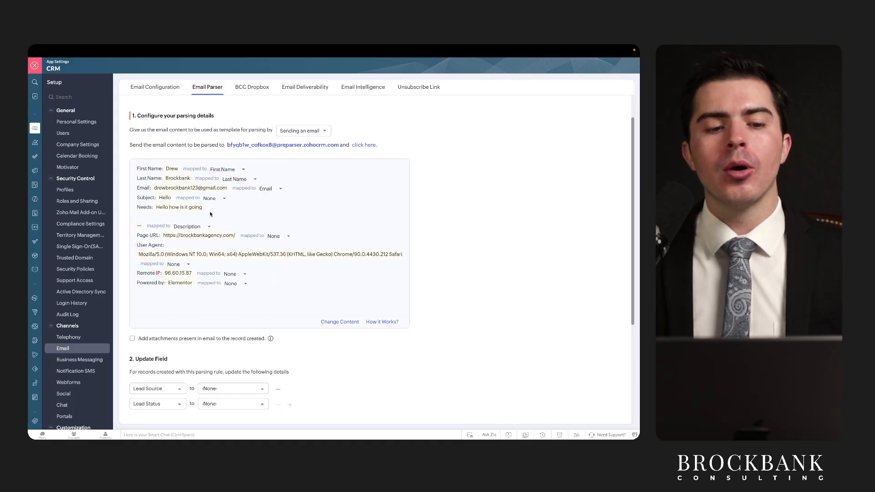
mouse_move(136, 193)
mouse_down()
mouse_move(155, 195)
mouse_move(163, 213)
mouse_up()
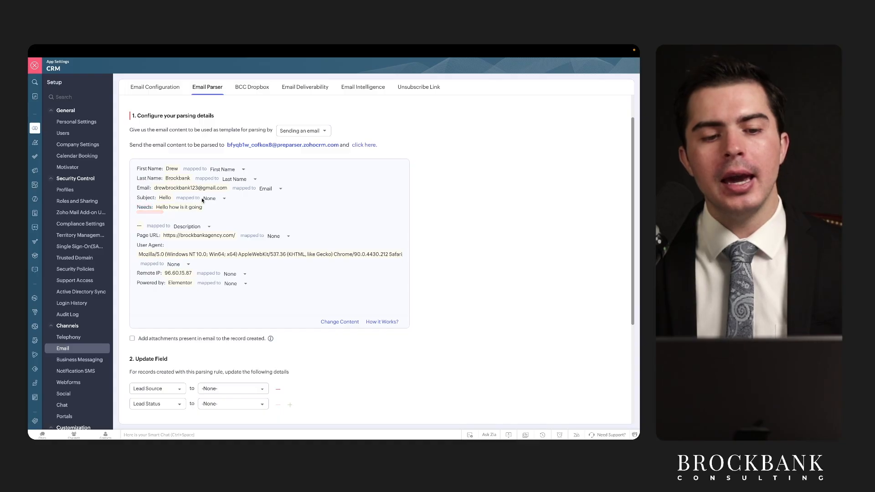
drag(162, 174, 199, 179)
click(151, 193)
mouse_move(150, 193)
mouse_down()
mouse_move(211, 193)
mouse_move(183, 201)
mouse_move(176, 215)
mouse_move(208, 215)
mouse_up()
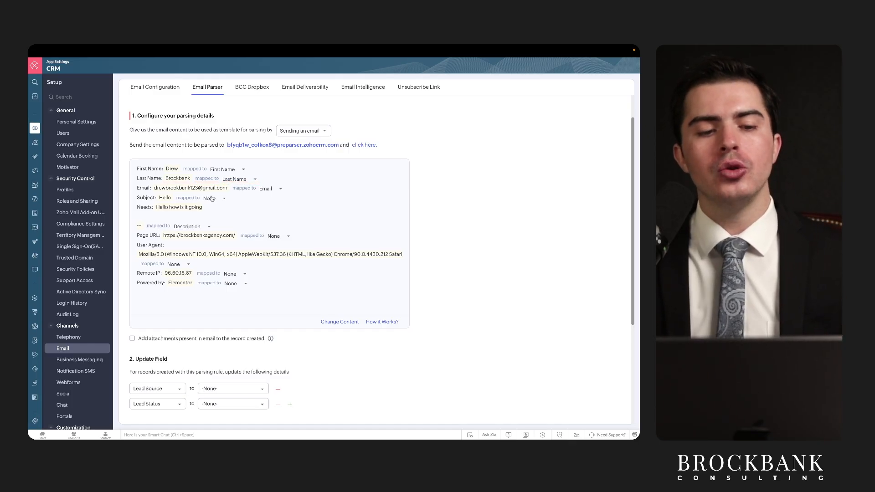
drag(205, 164, 182, 157)
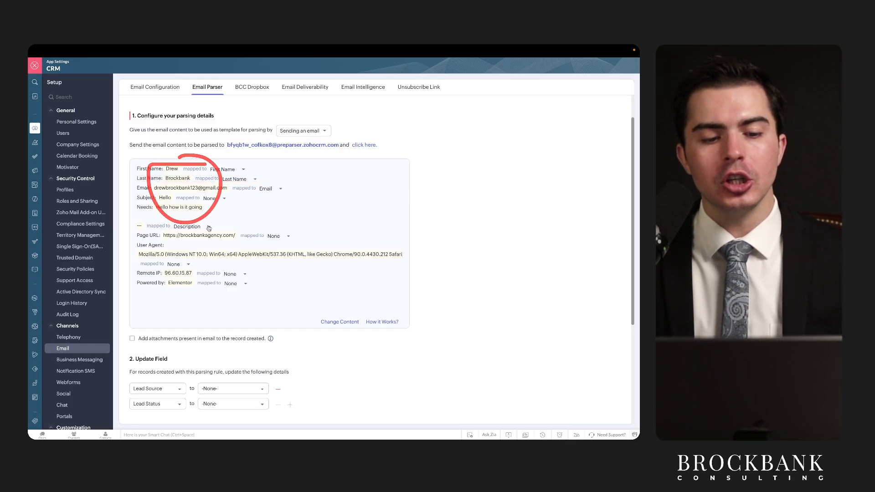
Step: Examine the ParserTest rule's parser email address, field updates, record owner assignment and approved email addresses
scroll(208, 228, down, 3)
scroll(209, 228, up, 4)
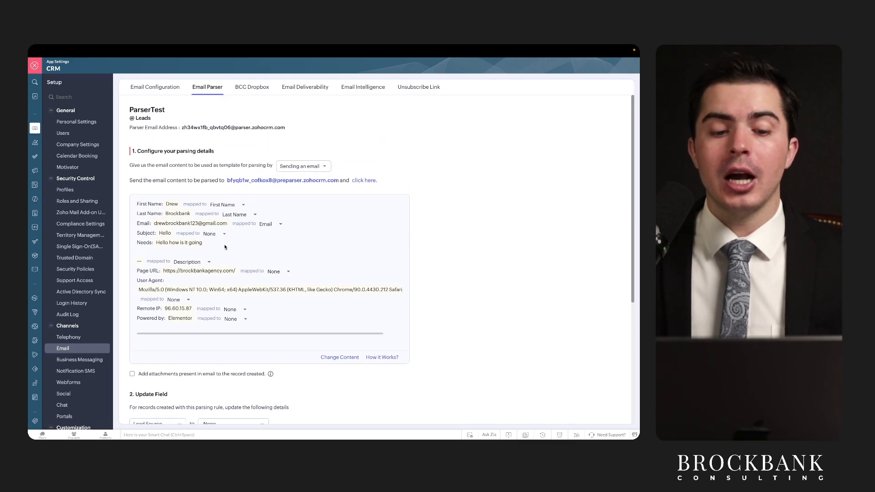
scroll(225, 247, down, 2)
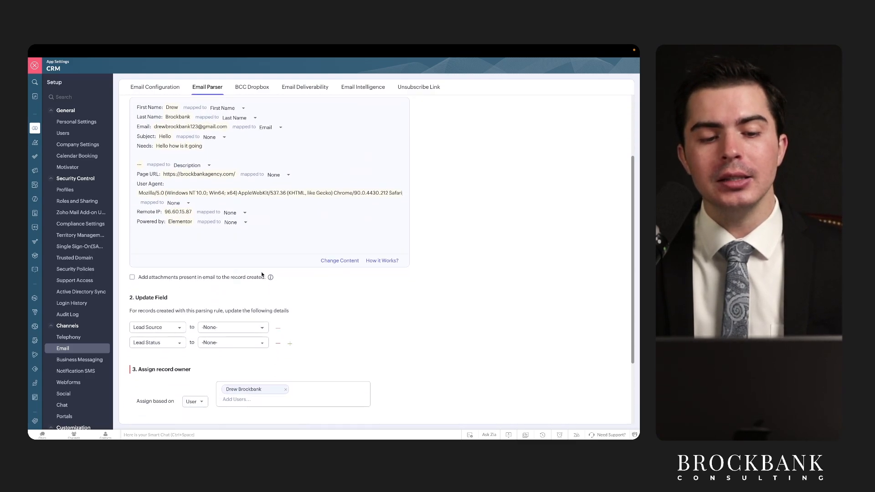
scroll(265, 273, up, 2)
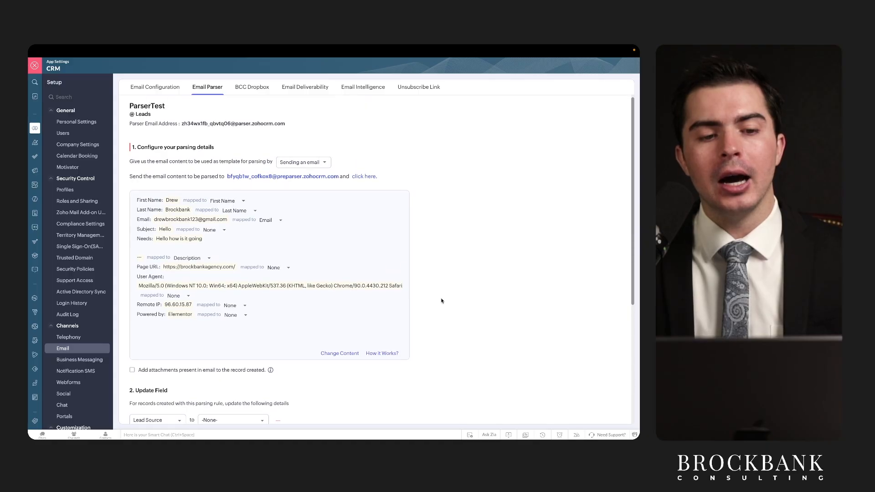
scroll(442, 301, down, 1)
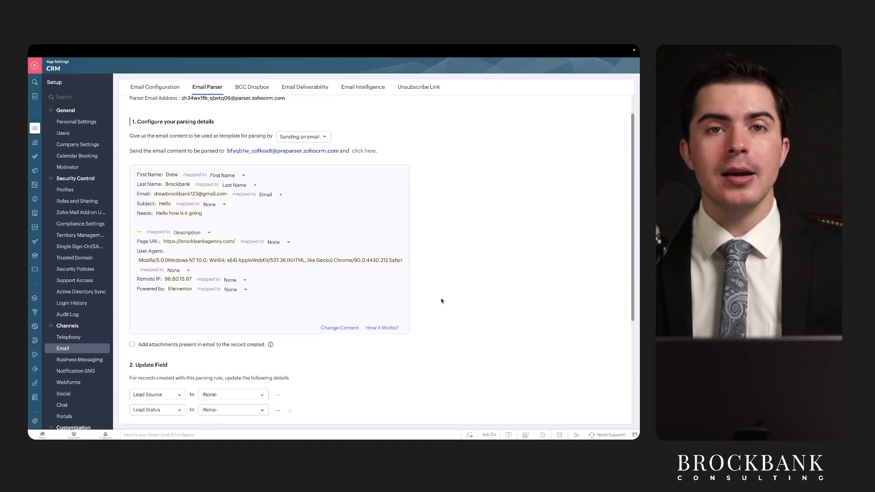
scroll(442, 301, down, 2)
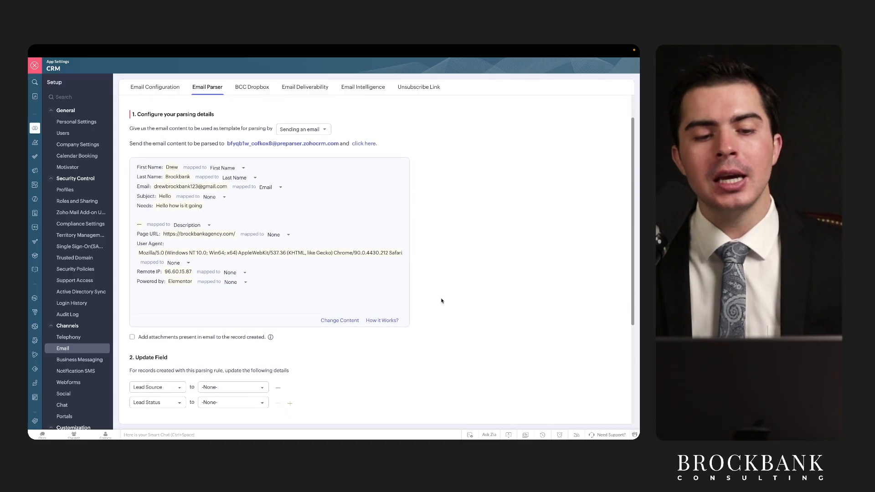
scroll(441, 301, down, 4)
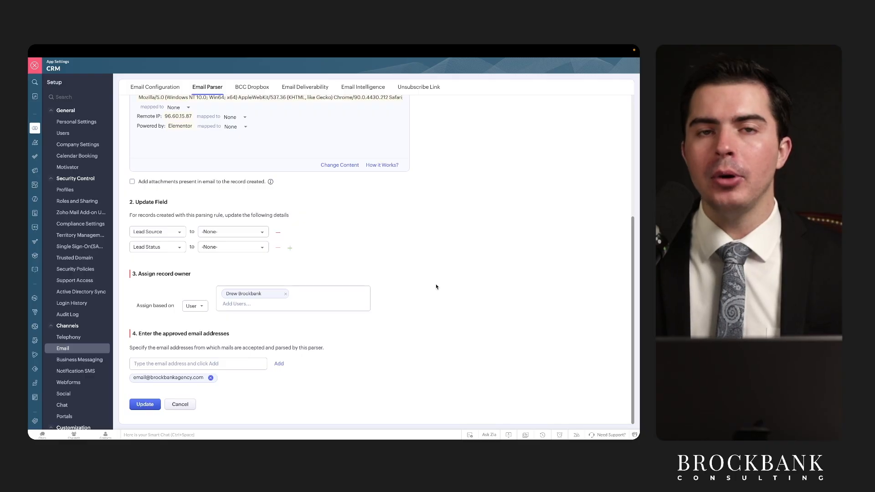
scroll(431, 273, up, 5)
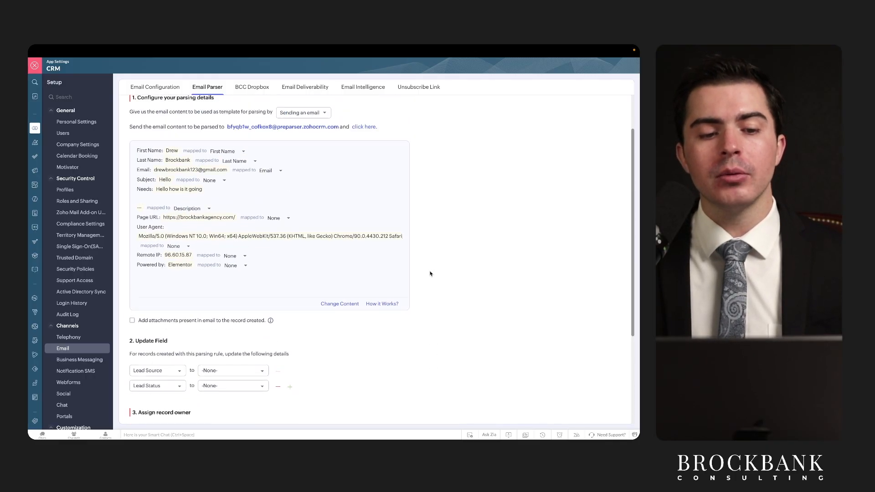
scroll(434, 297, down, 1)
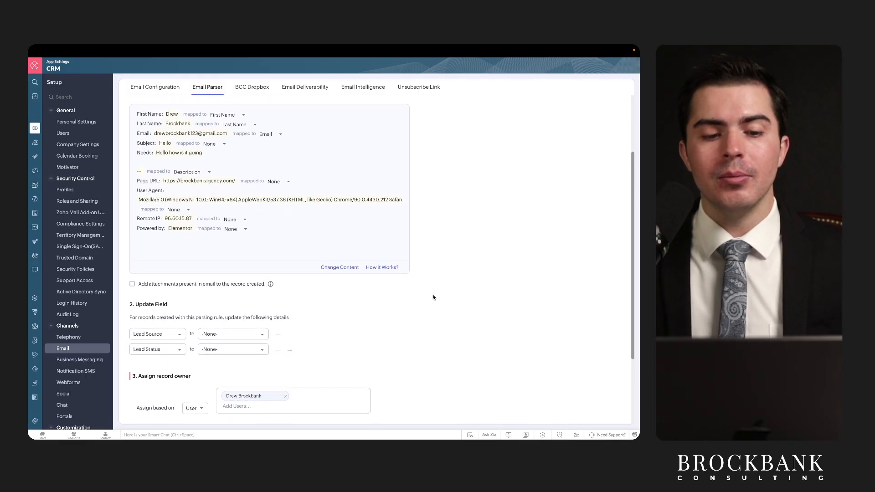
scroll(433, 297, up, 3)
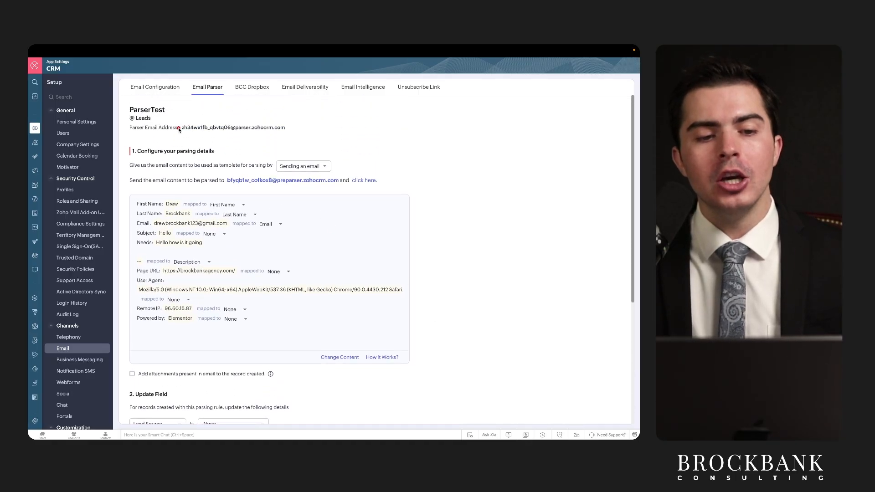
drag(174, 131, 318, 132)
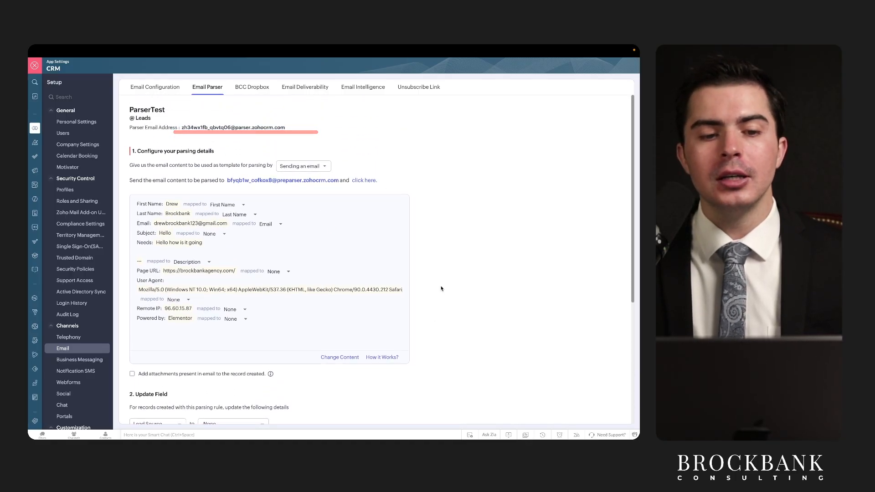
scroll(441, 288, down, 4)
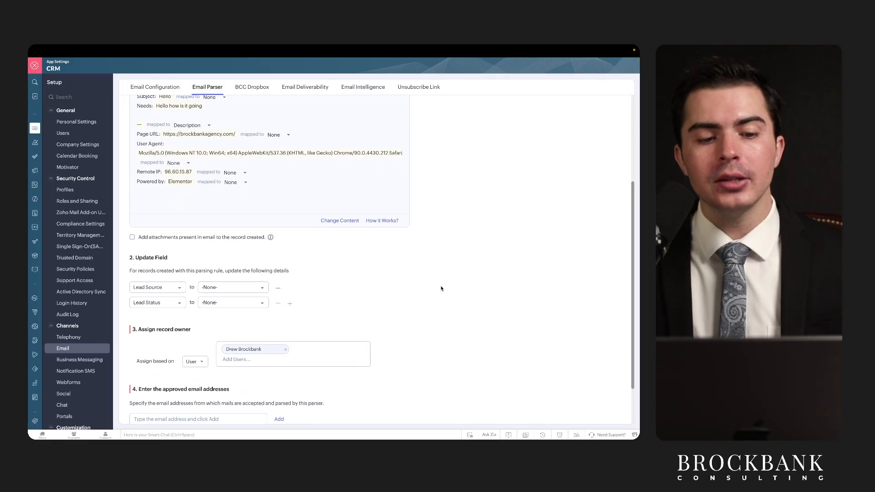
scroll(441, 288, down, 2)
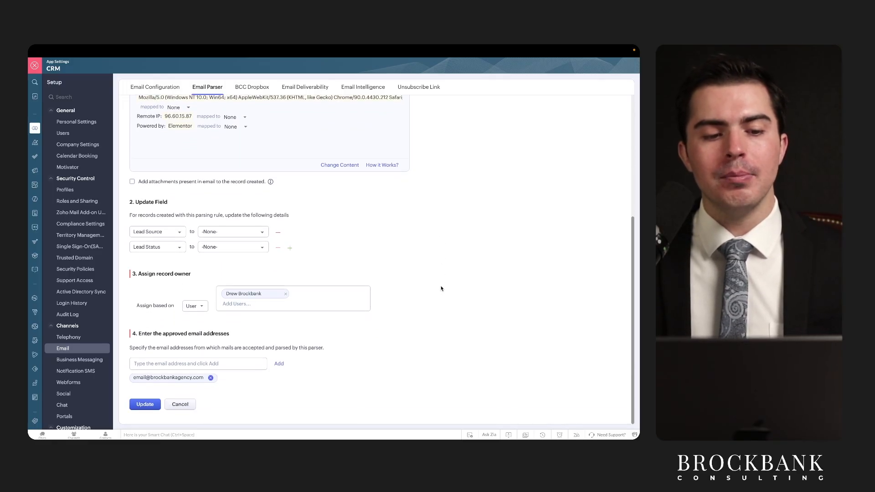
scroll(436, 260, up, 5)
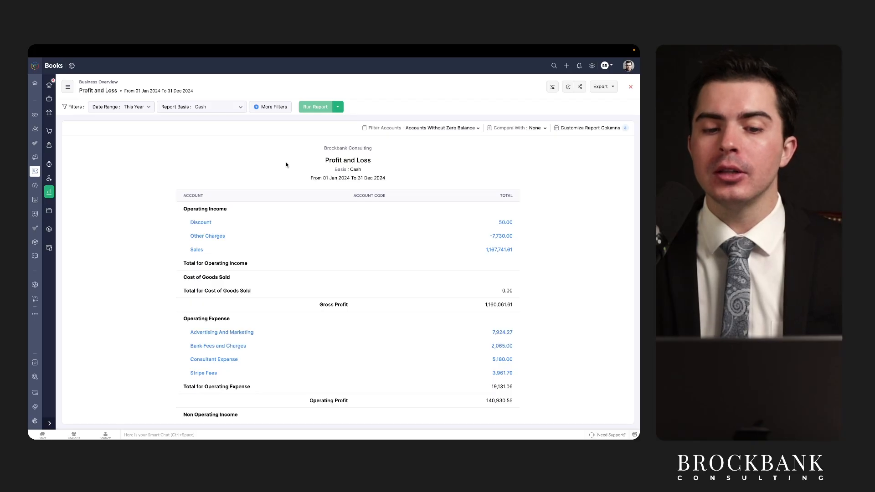
Step: Examine the operating income, operating expense and profit sections of this year's Profit and Loss report in Zoho Books
scroll(286, 164, down, 3)
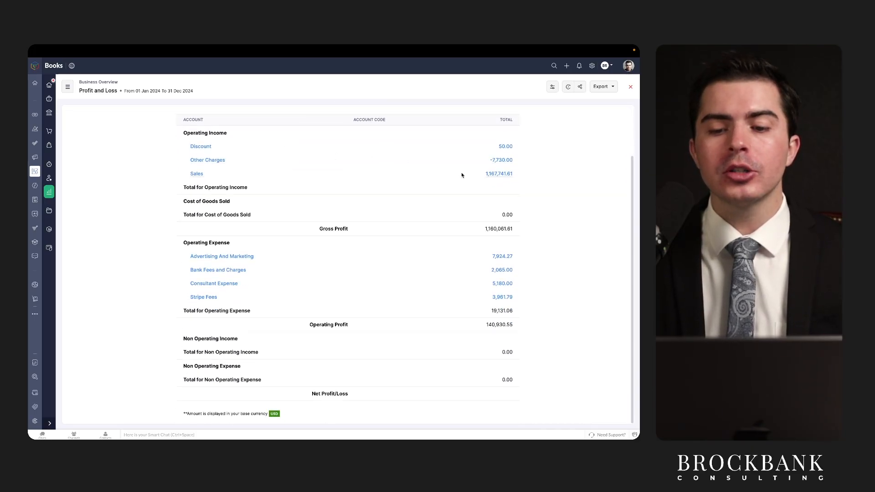
scroll(570, 201, up, 3)
scroll(571, 202, down, 1)
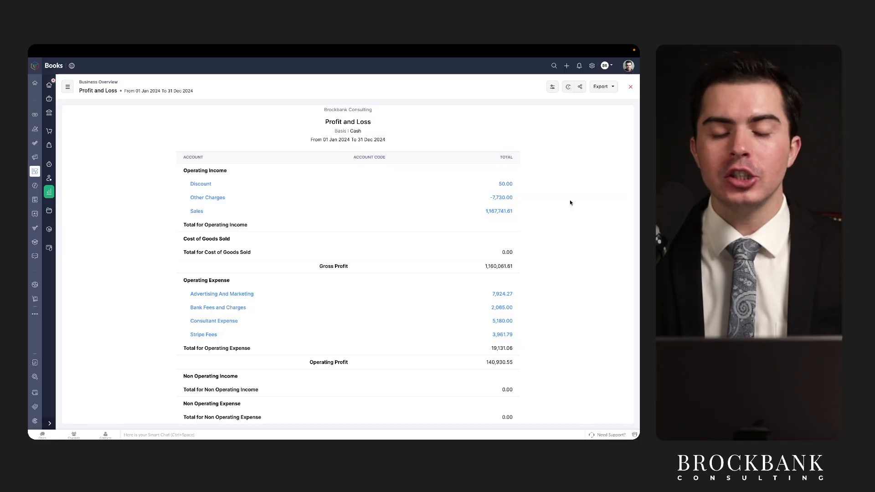
scroll(570, 202, down, 1)
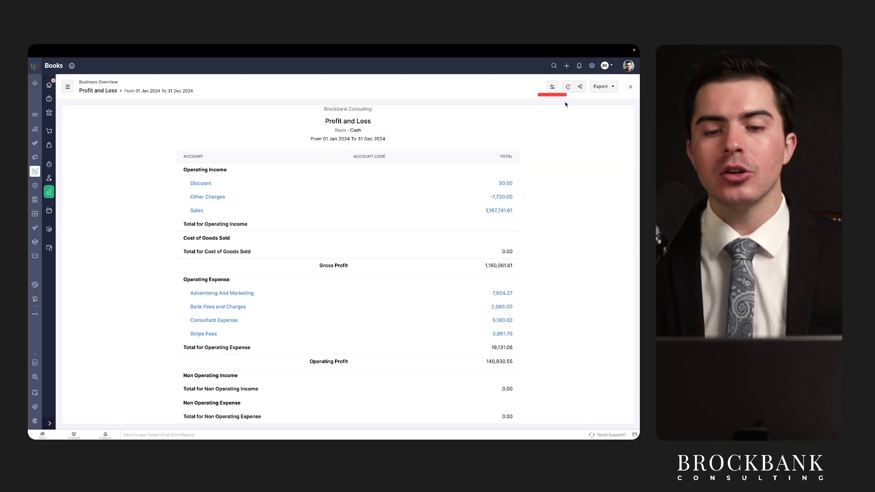
scroll(556, 166, up, 2)
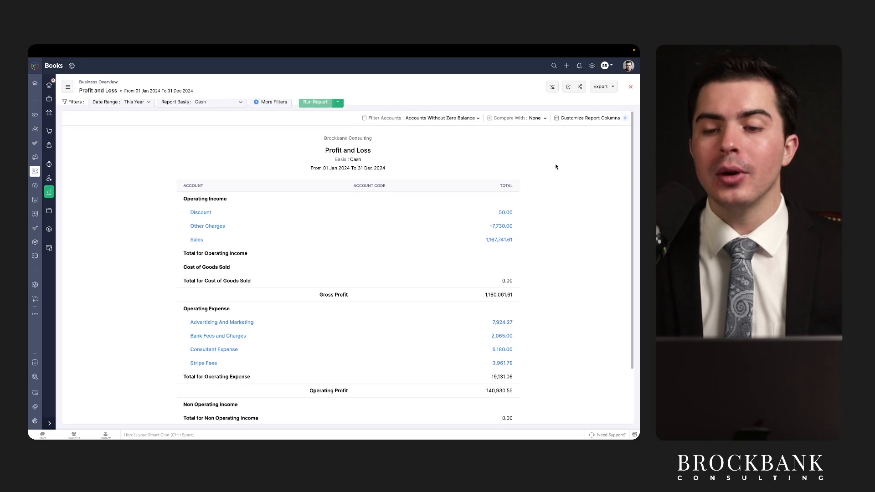
scroll(558, 173, up, 1)
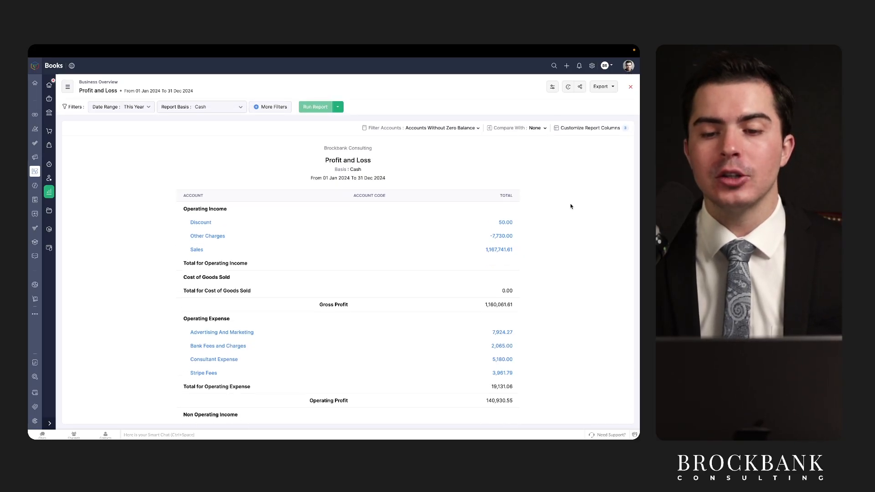
scroll(570, 207, down, 1)
scroll(574, 217, down, 3)
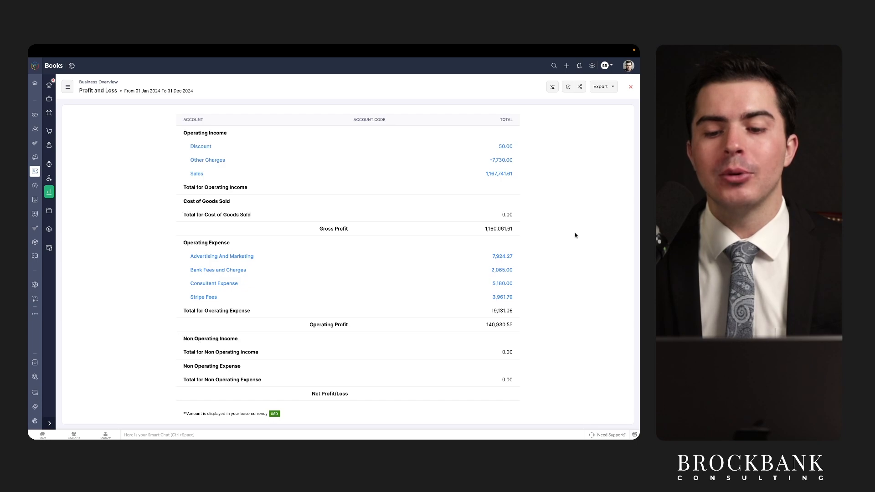
scroll(570, 270, up, 3)
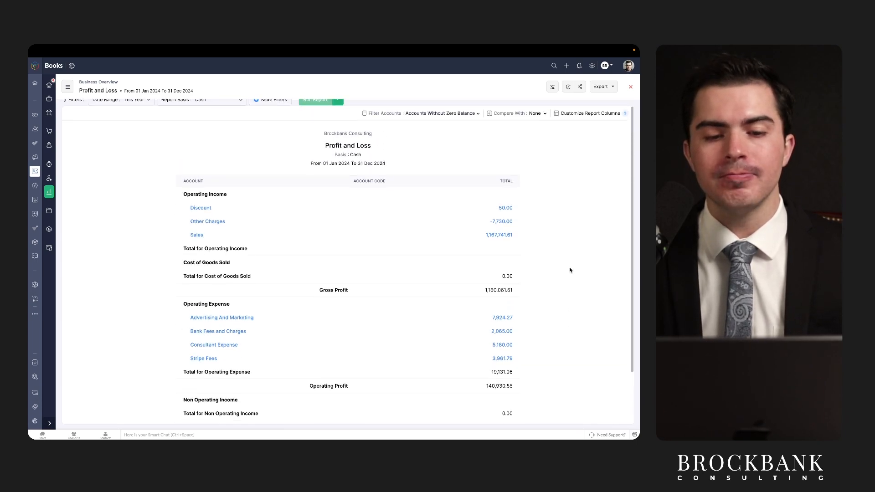
Step: Examine the Accrual and Cash report basis options of the Profit and Loss report, close them without choosing one, and review the report
click(191, 110)
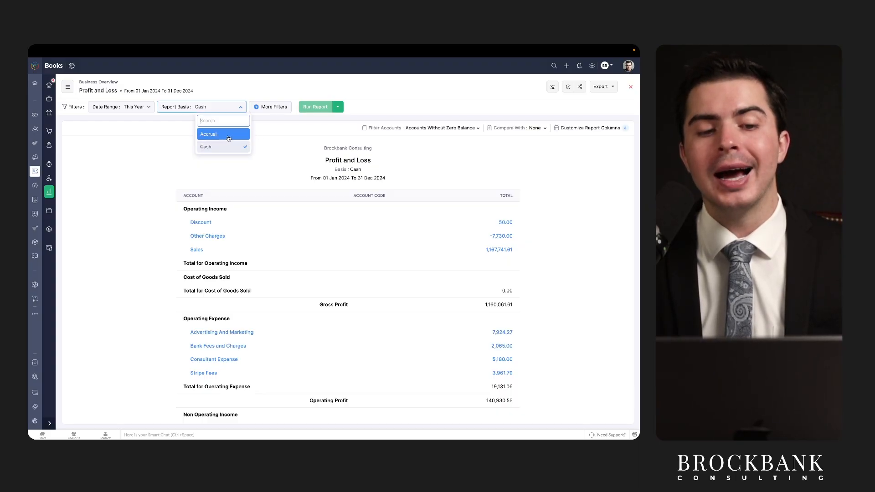
click(287, 162)
scroll(321, 209, down, 2)
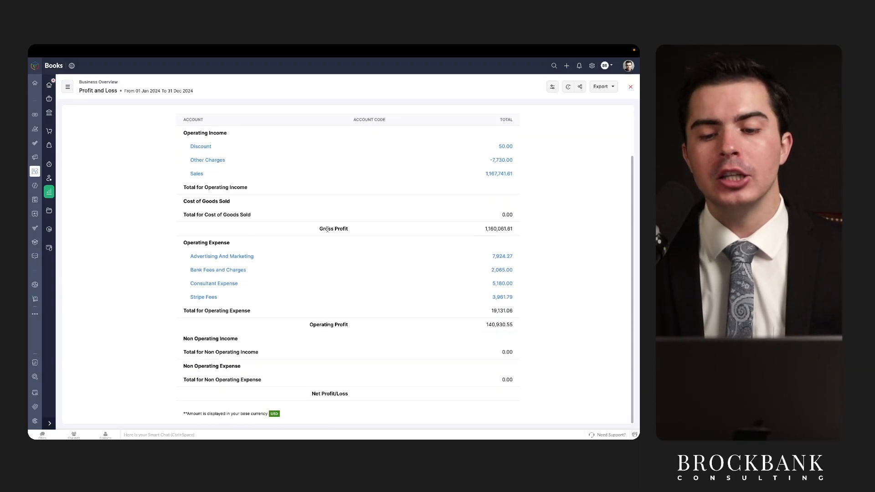
scroll(327, 229, up, 2)
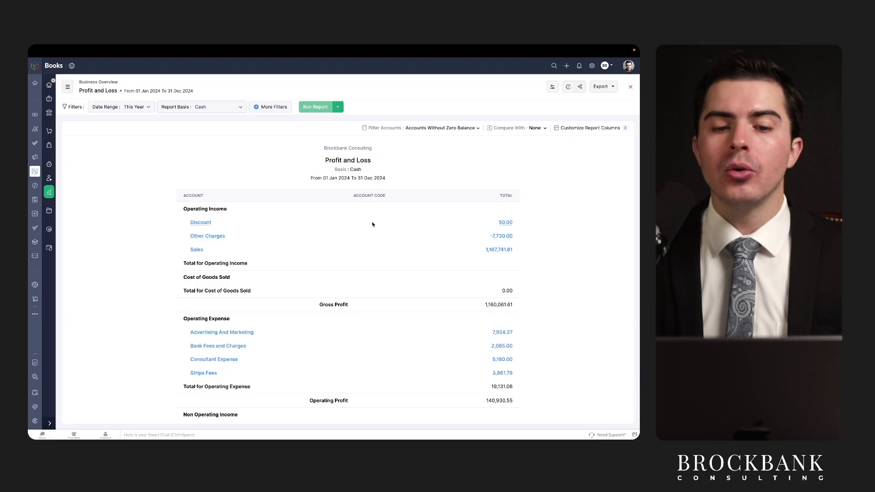
click(232, 110)
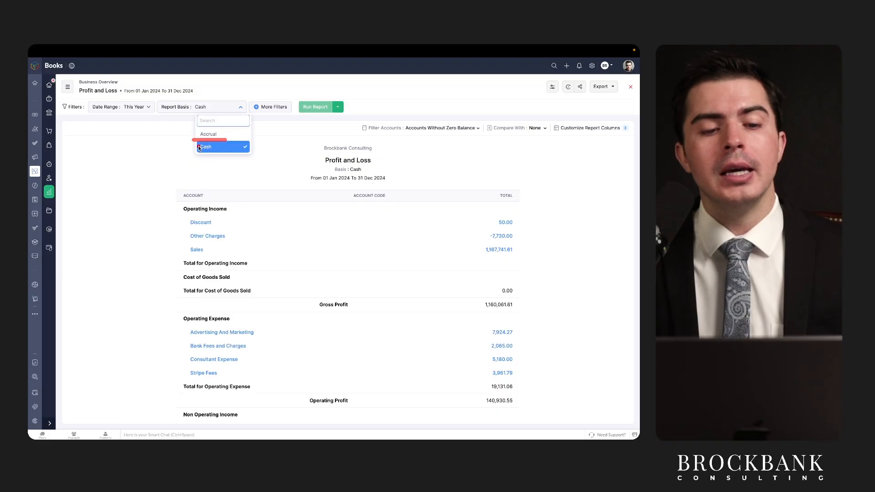
click(199, 168)
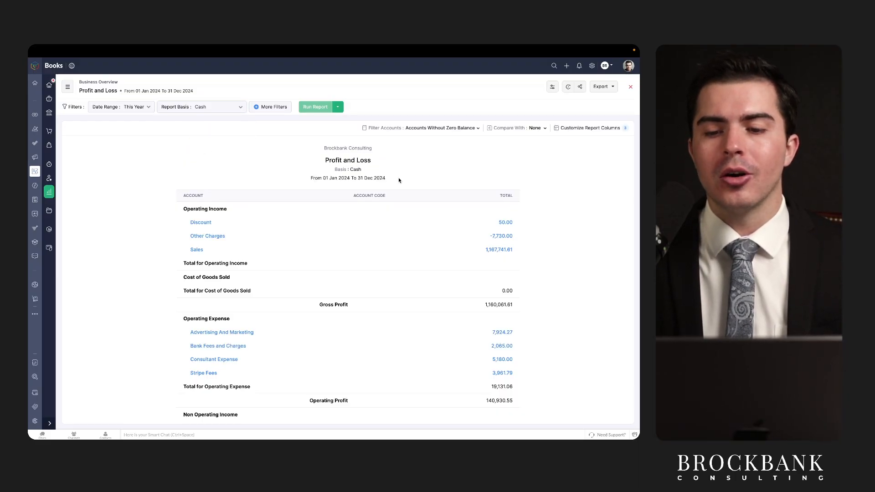
scroll(546, 240, down, 5)
scroll(567, 275, up, 5)
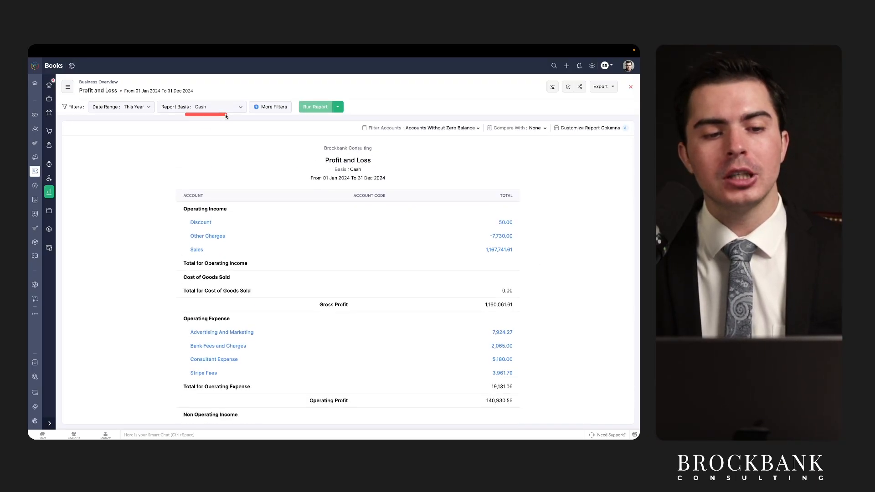
scroll(243, 181, down, 3)
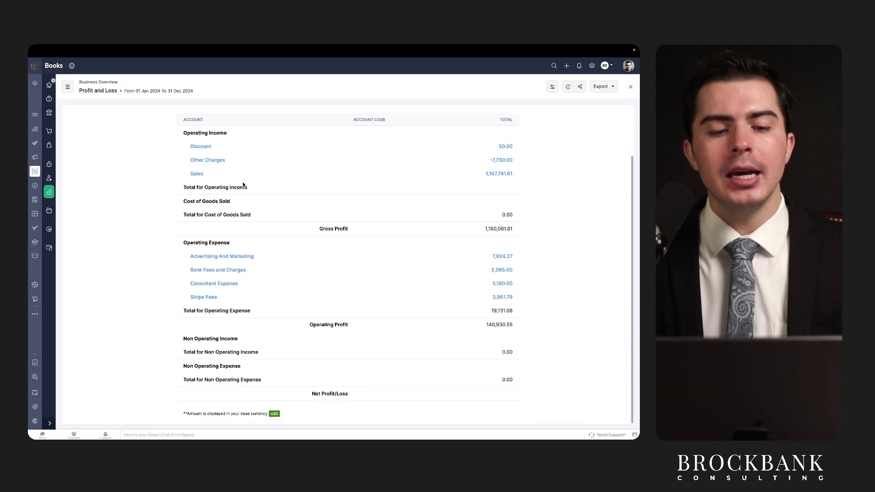
scroll(180, 224, up, 3)
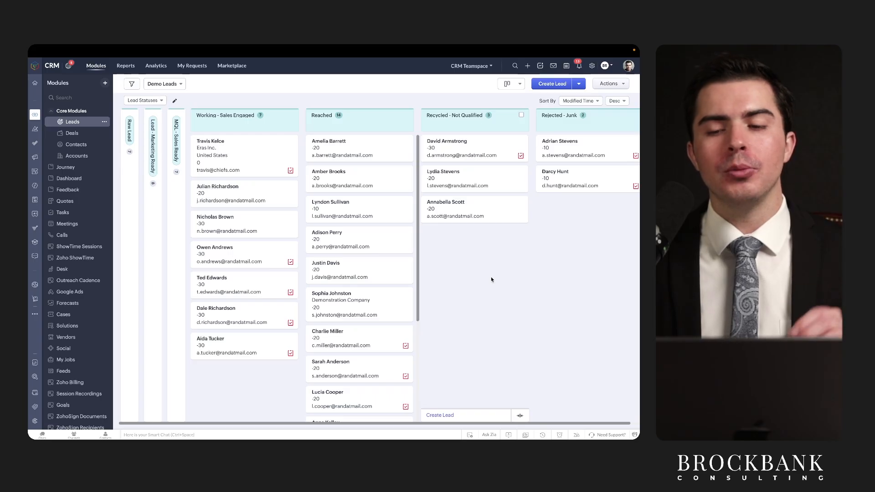
Step: Open the Deduplicate Leads tool from the Leads module and review the fields offered for identifying duplicates
click(611, 83)
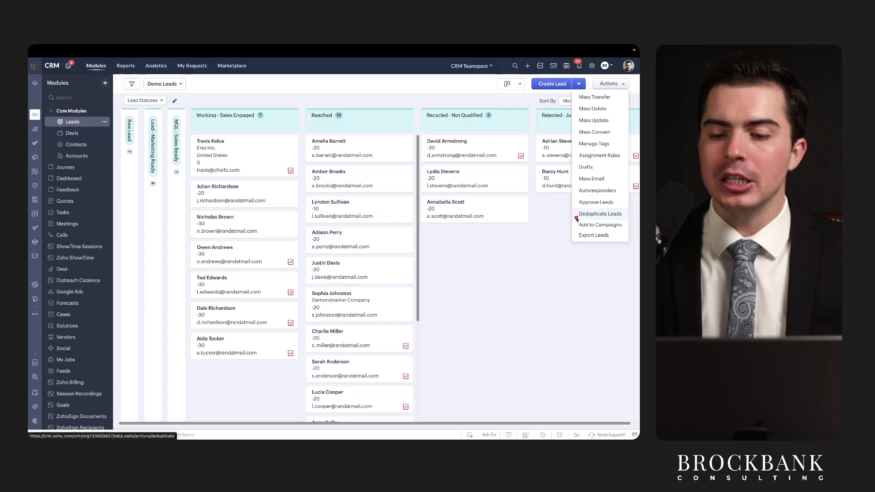
drag(576, 218, 618, 219)
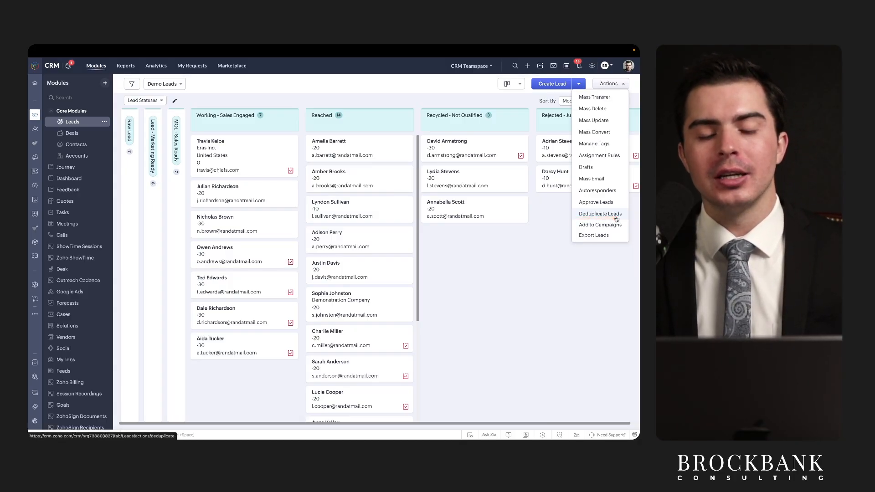
click(616, 219)
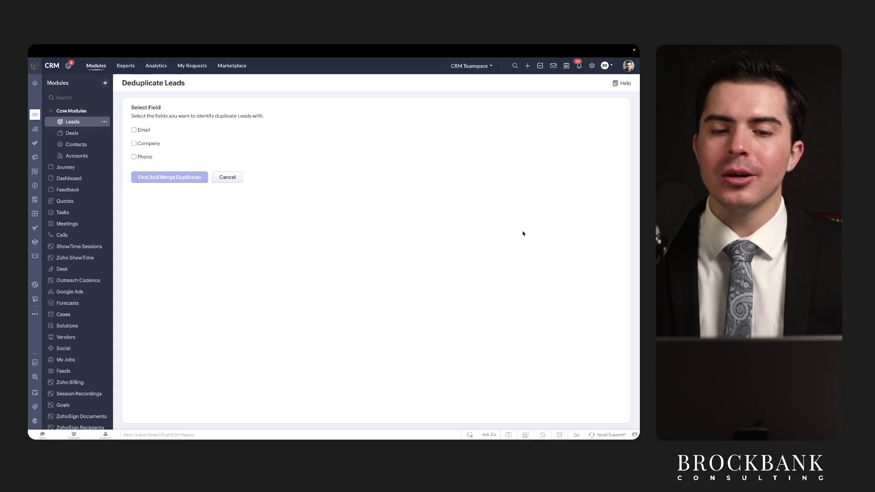
drag(126, 121, 274, 122)
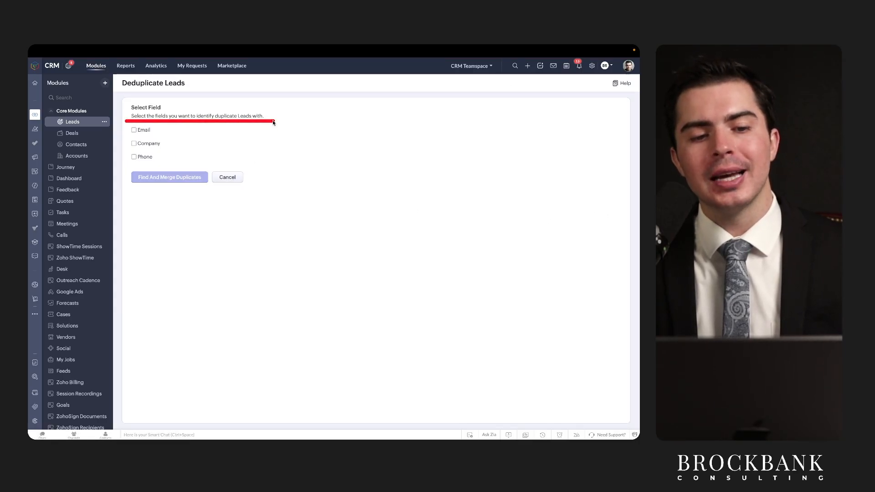
drag(202, 121, 268, 122)
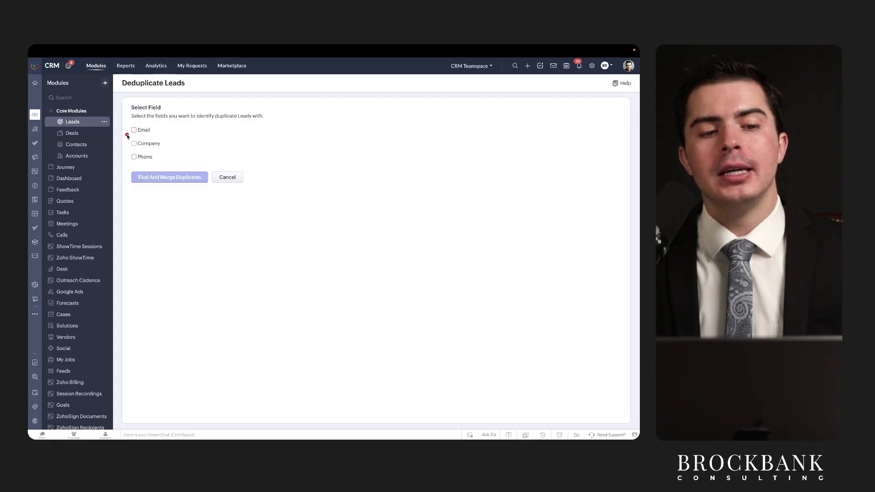
drag(126, 135, 167, 135)
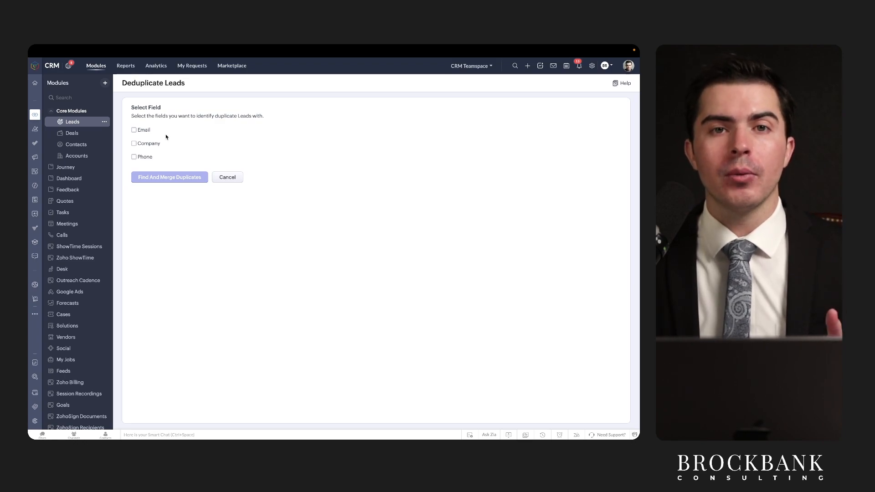
Step: Select Email and Phone as the fields for identifying duplicate leads and start finding and merging duplicates
click(147, 135)
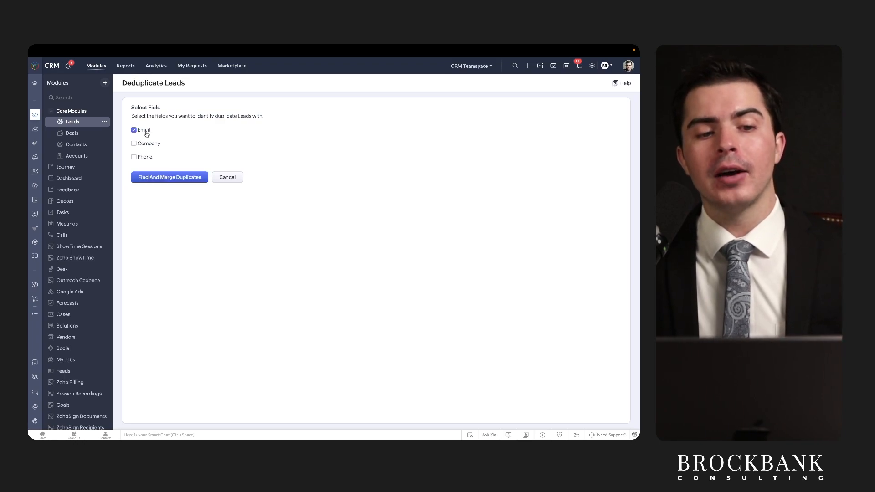
click(145, 157)
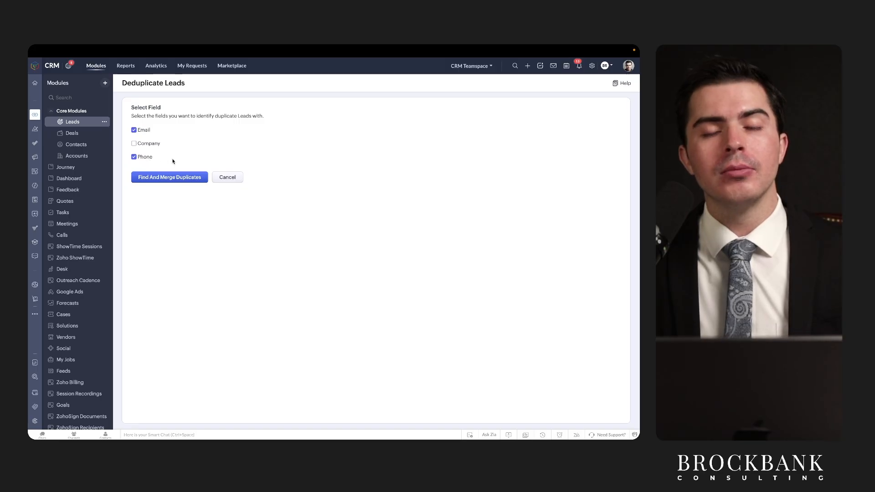
click(176, 179)
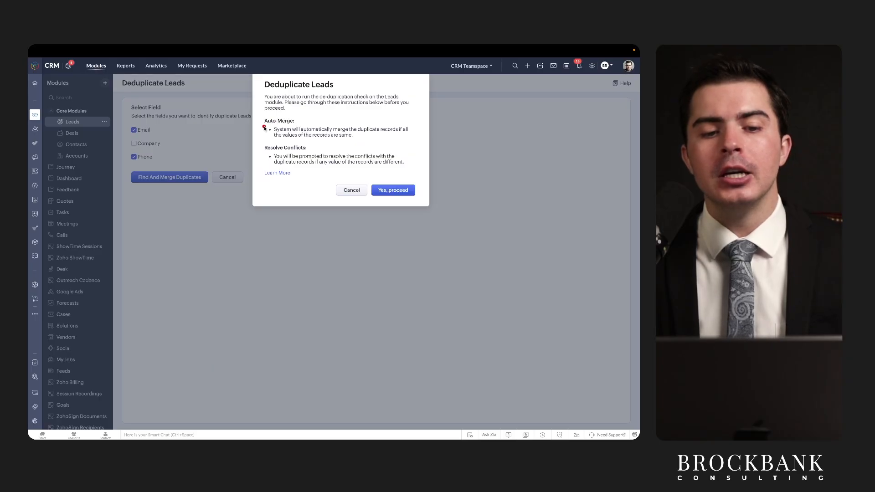
Step: Examine the Auto-Merge and Resolve Conflicts instructions in the Deduplicate Leads confirmation
mouse_move(263, 124)
mouse_down()
mouse_move(315, 125)
mouse_move(273, 137)
mouse_move(364, 137)
mouse_up()
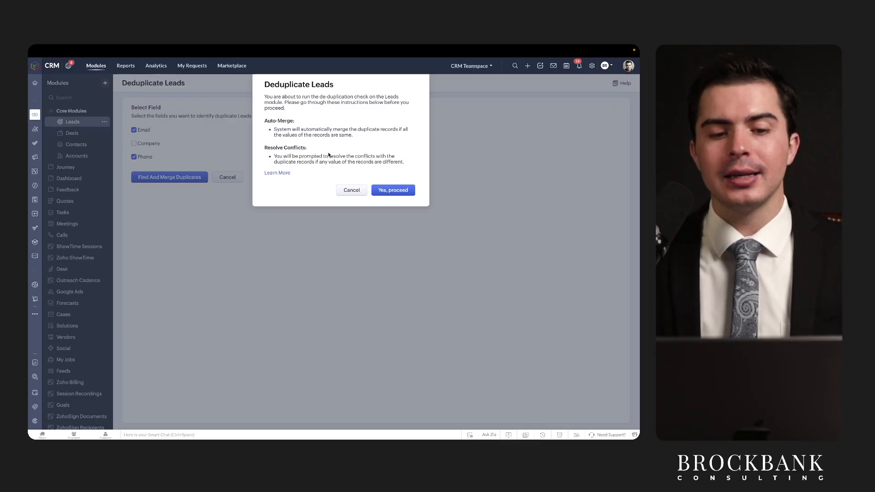
drag(259, 149, 331, 153)
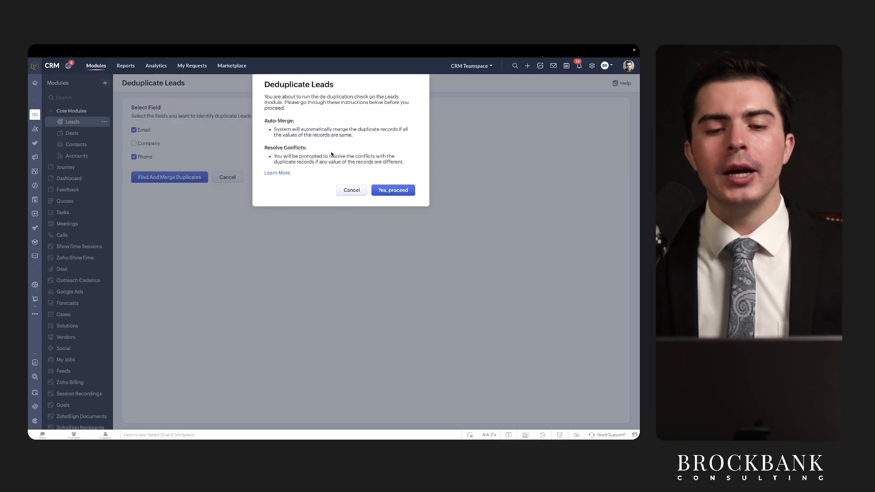
drag(261, 156, 312, 156)
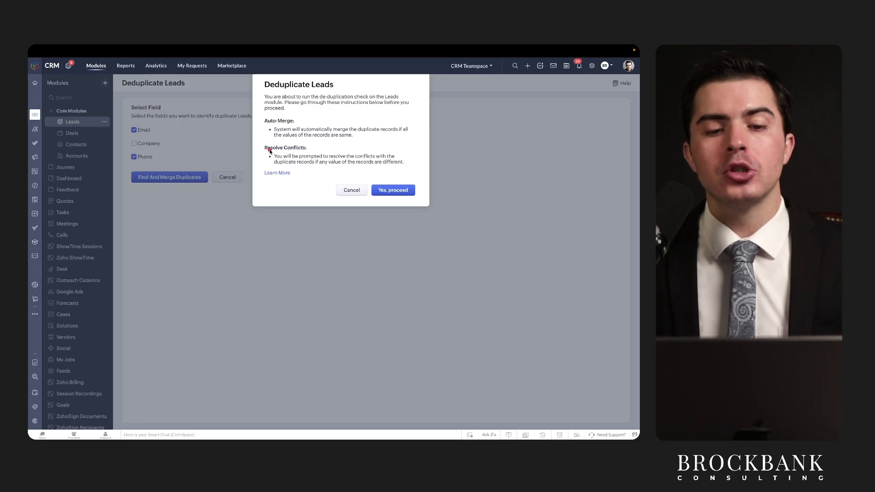
drag(259, 152, 321, 152)
mouse_move(355, 115)
mouse_down()
mouse_move(299, 116)
mouse_move(269, 132)
mouse_move(383, 141)
mouse_move(401, 128)
mouse_move(361, 106)
mouse_up()
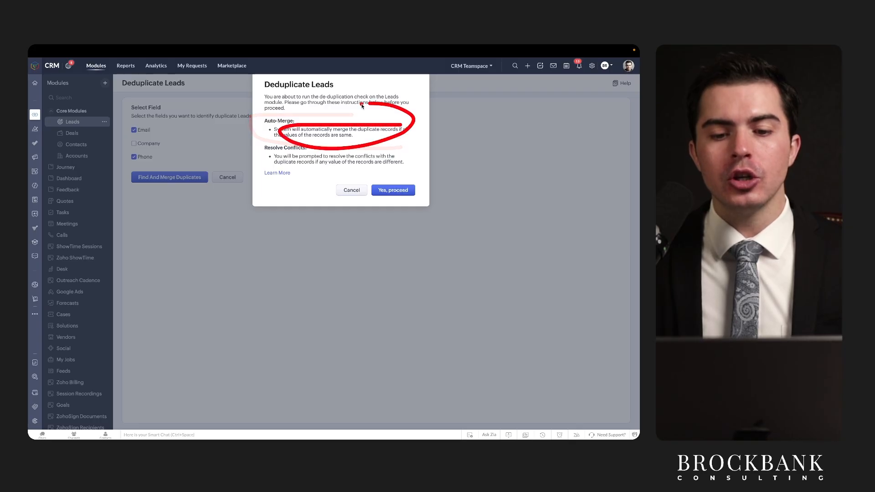
drag(370, 199, 422, 200)
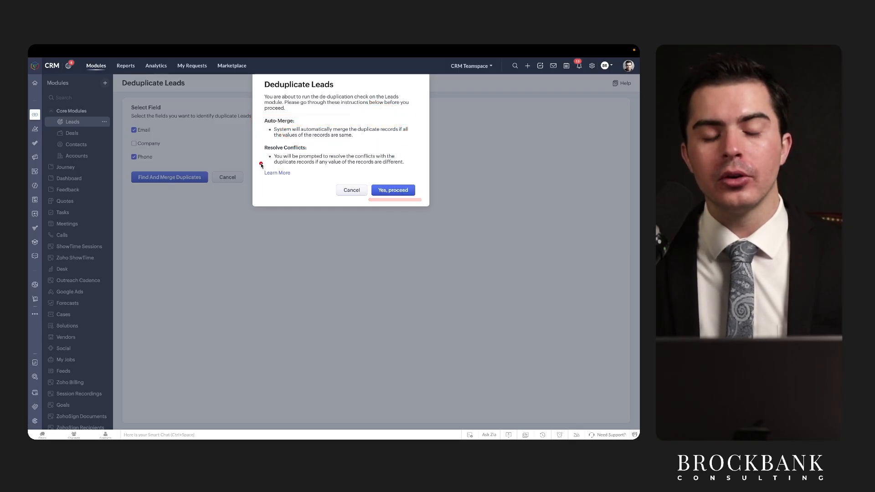
drag(261, 165, 405, 165)
drag(259, 126, 348, 126)
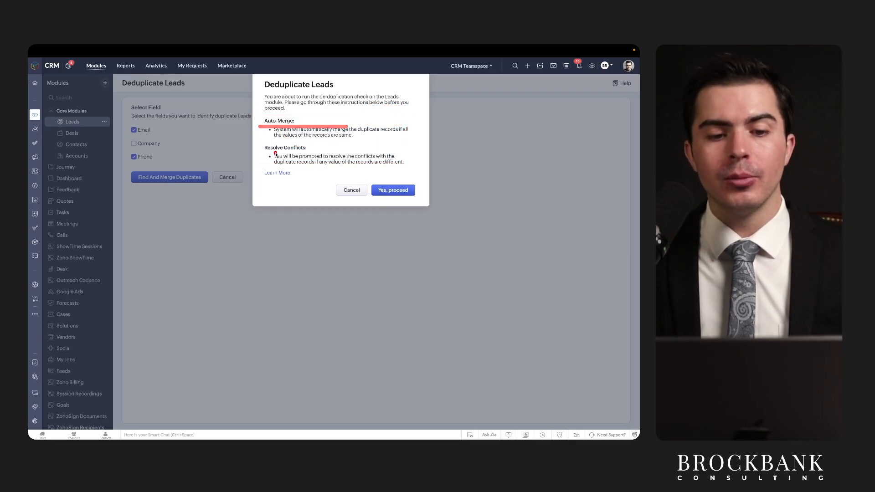
drag(263, 154, 323, 153)
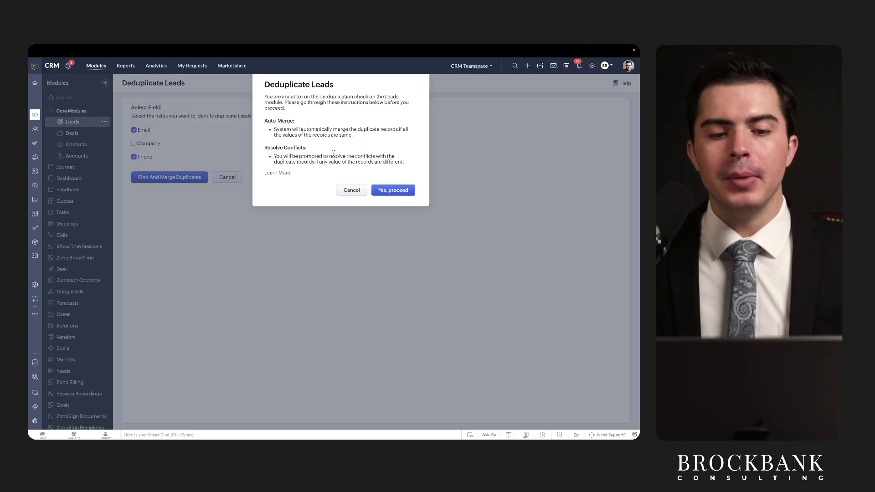
drag(253, 154, 310, 154)
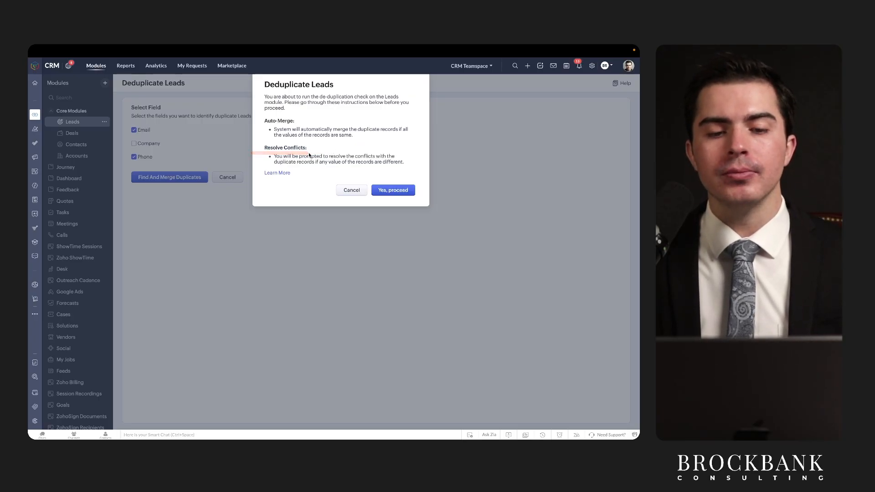